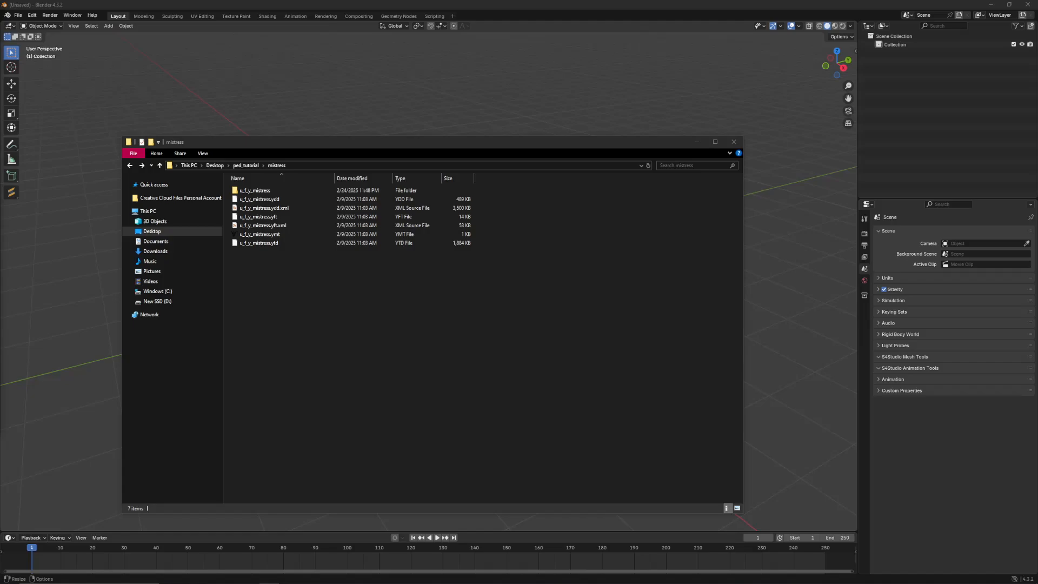
Step: Examine the u_f_y_mistress YDD, YFT and converted XML files in the mistress folder
click(340, 264)
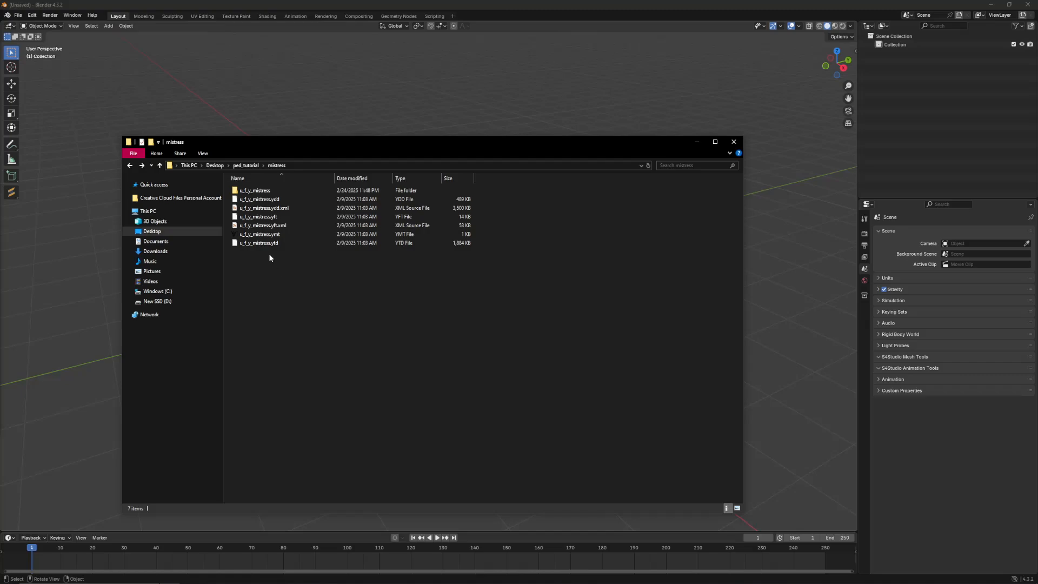
click(264, 235)
click(262, 199)
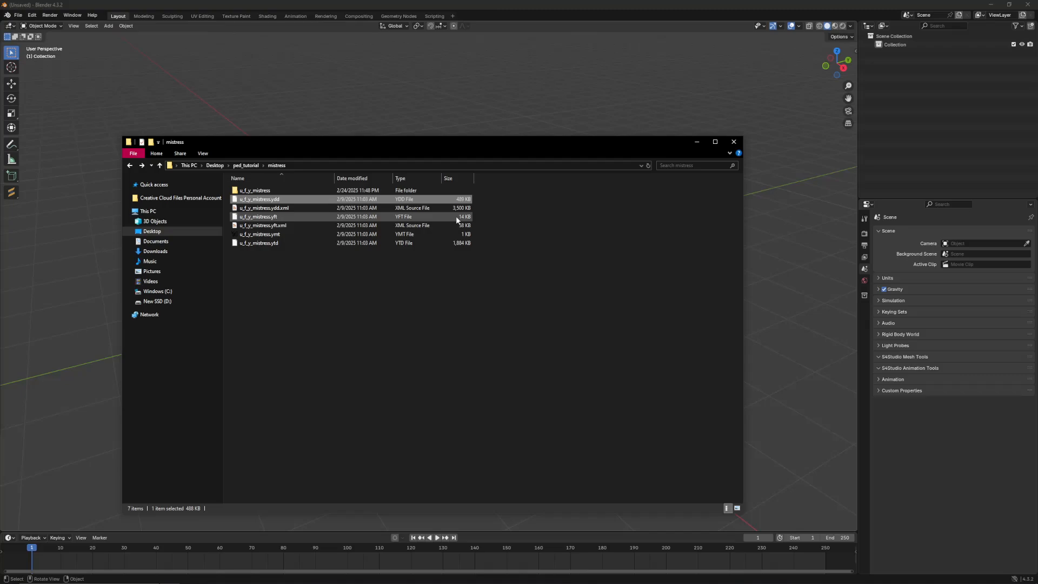
click(379, 260)
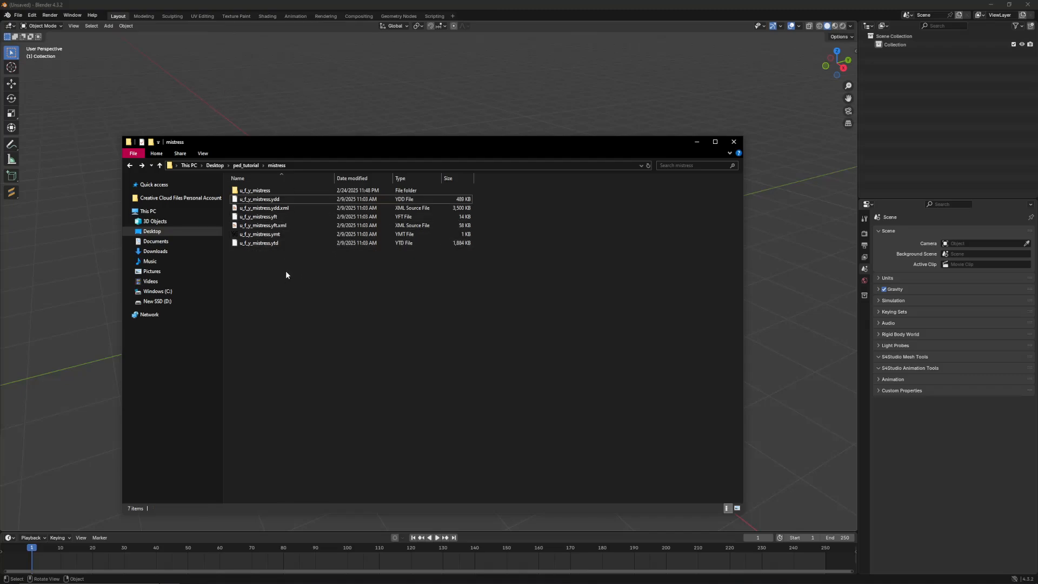
click(274, 217)
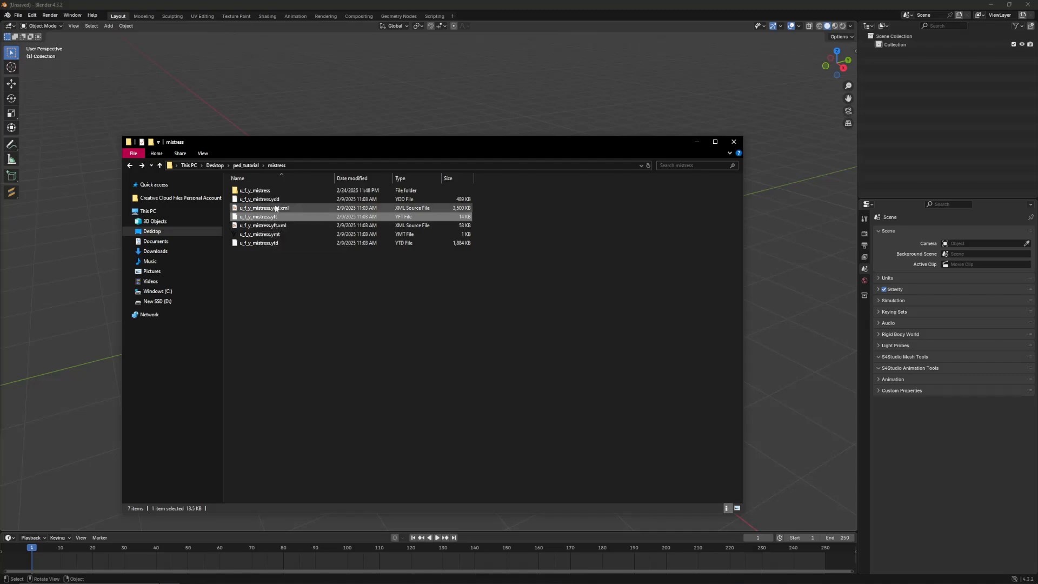
key(Down)
key(Up)
key(Up)
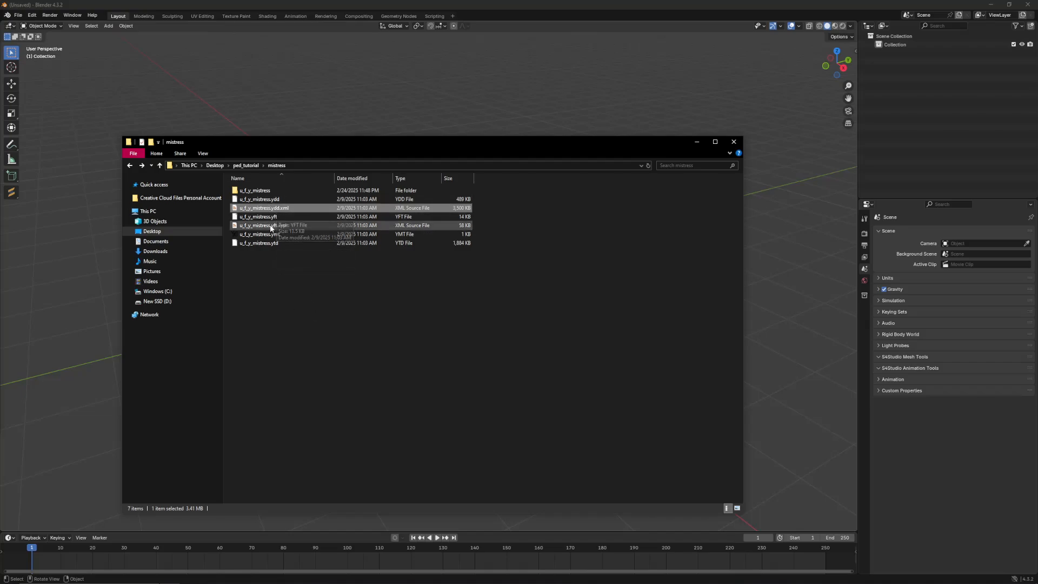
click(271, 226)
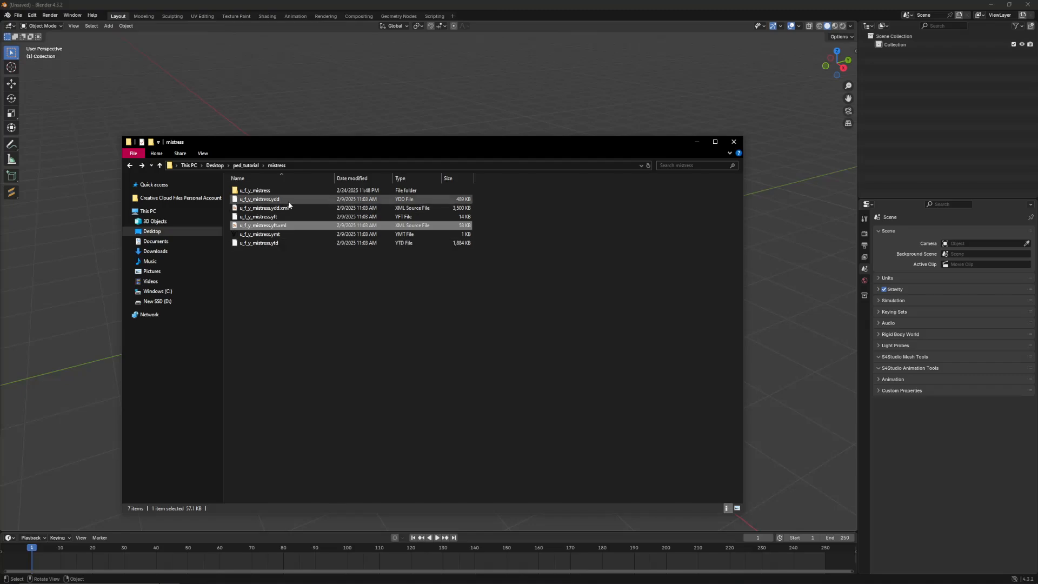
click(270, 208)
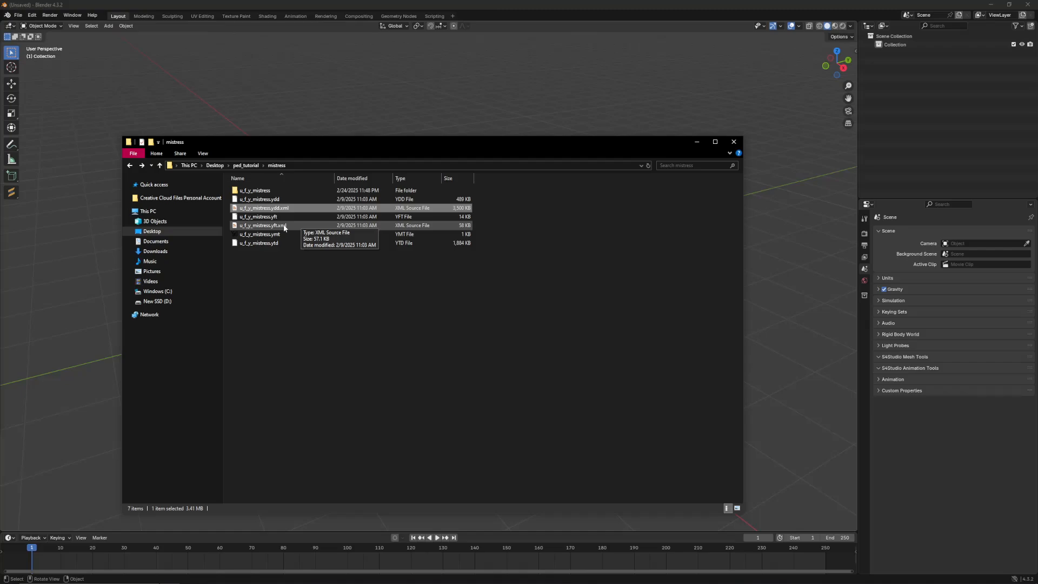
Step: Import u_f_y_mistress.ydd.xml as CodeWalker XML from the desktop's ped_tutorial\mistress folder, with Import External Skeleton enabled
click(18, 15)
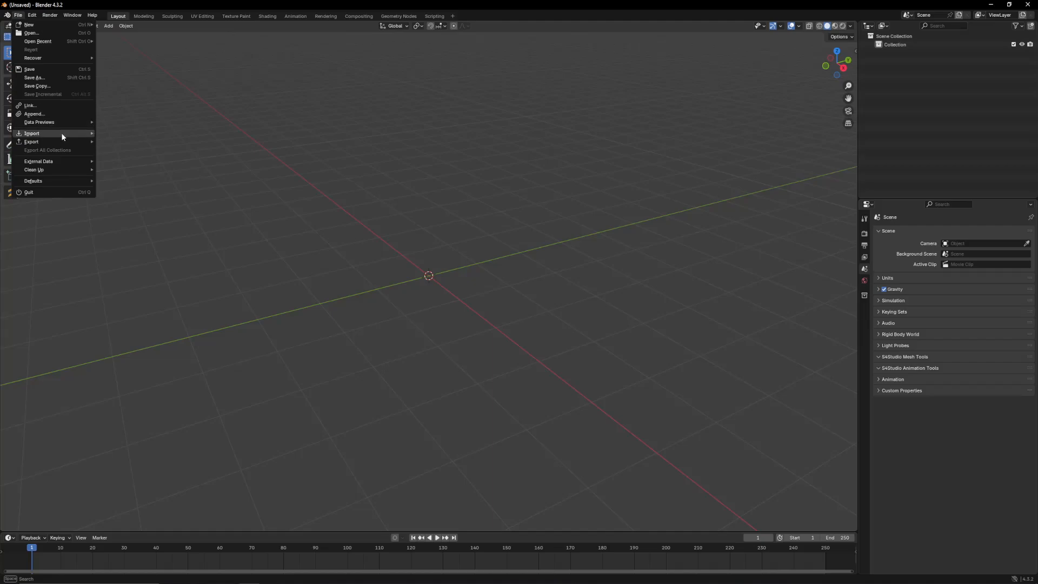
mouse_move(63, 132)
click(164, 224)
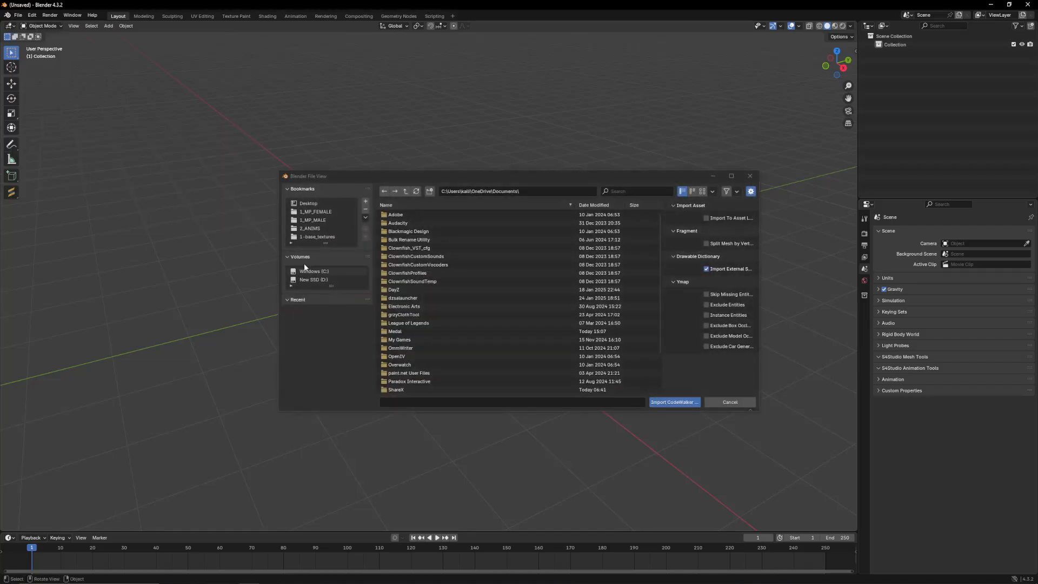
click(306, 204)
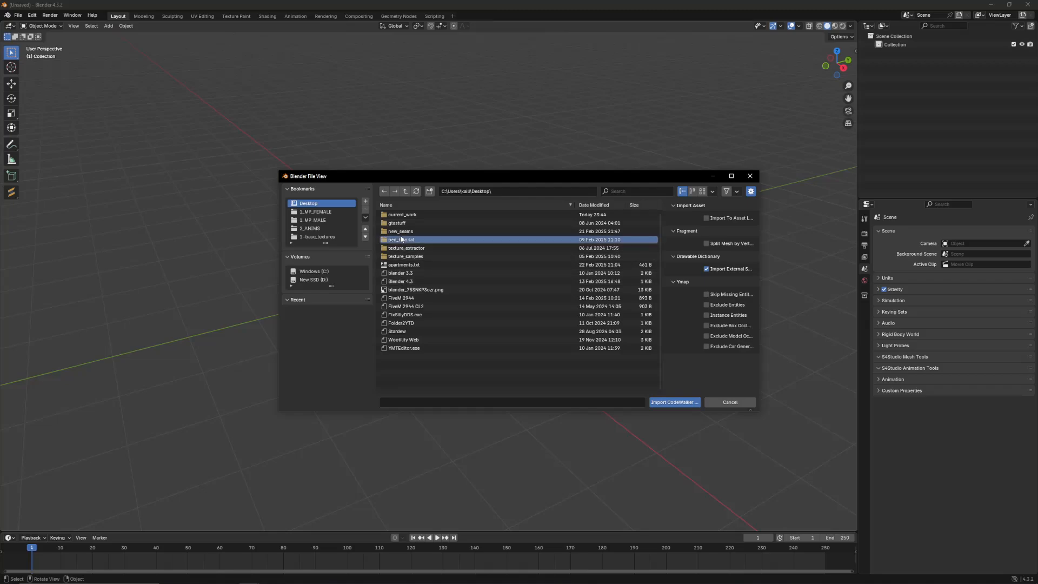
double_click(402, 240)
drag(395, 178, 268, 180)
double_click(294, 225)
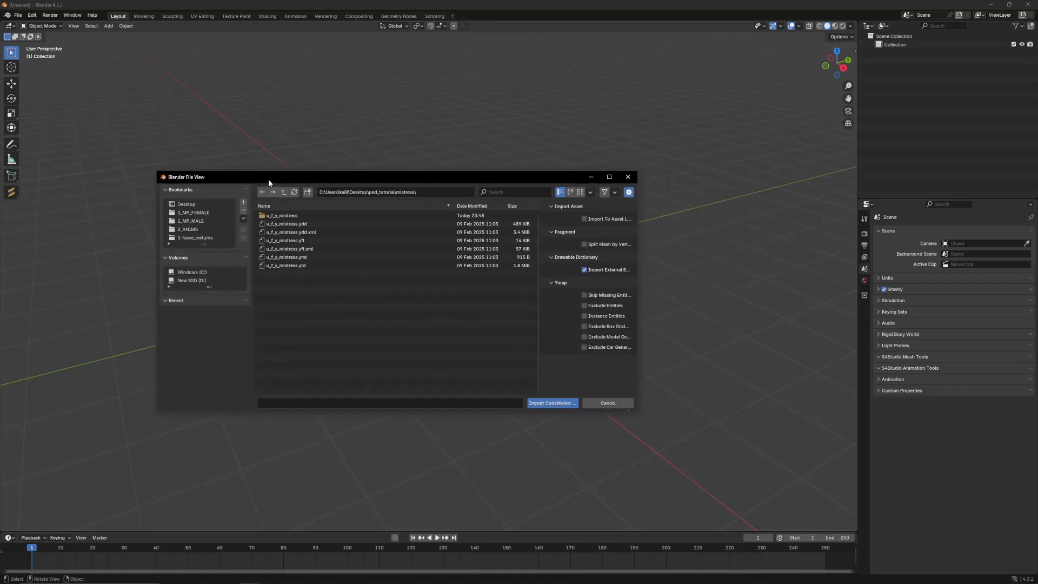
click(298, 232)
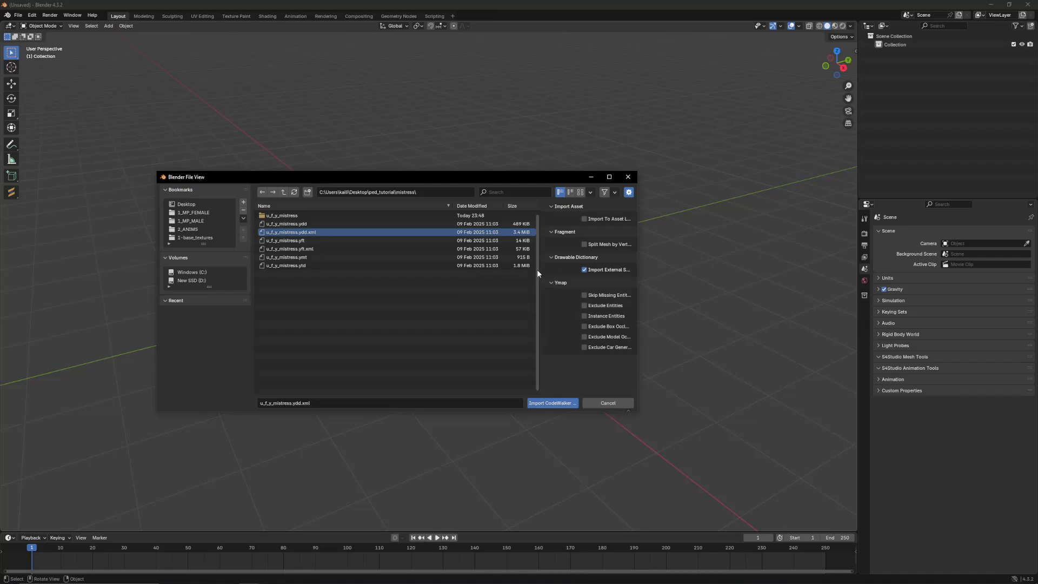
drag(537, 270, 493, 270)
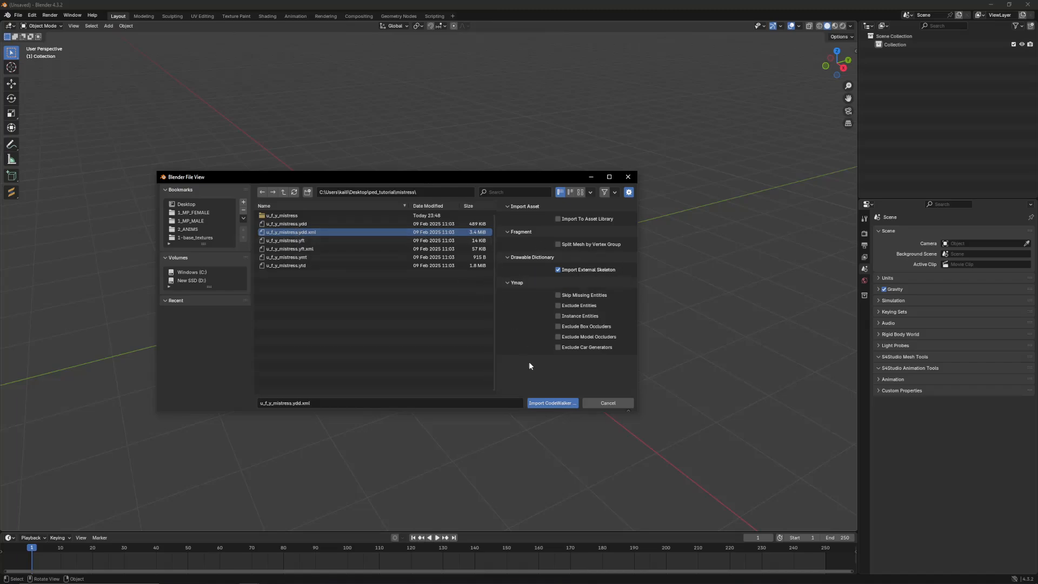
click(543, 403)
Step: Set the viewport's solid shading to Texture color with Flat lighting
scroll(458, 321, up, 5)
middle_drag(496, 342, 565, 324)
scroll(604, 295, up, 2)
click(849, 26)
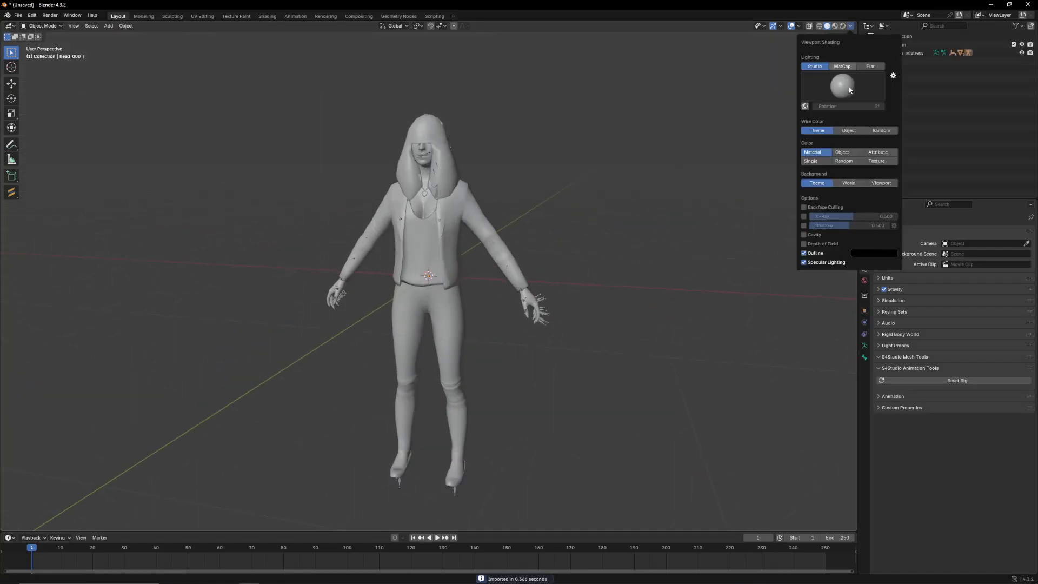
click(874, 162)
scroll(565, 203, up, 2)
scroll(571, 201, down, 2)
middle_drag(570, 202, 572, 211)
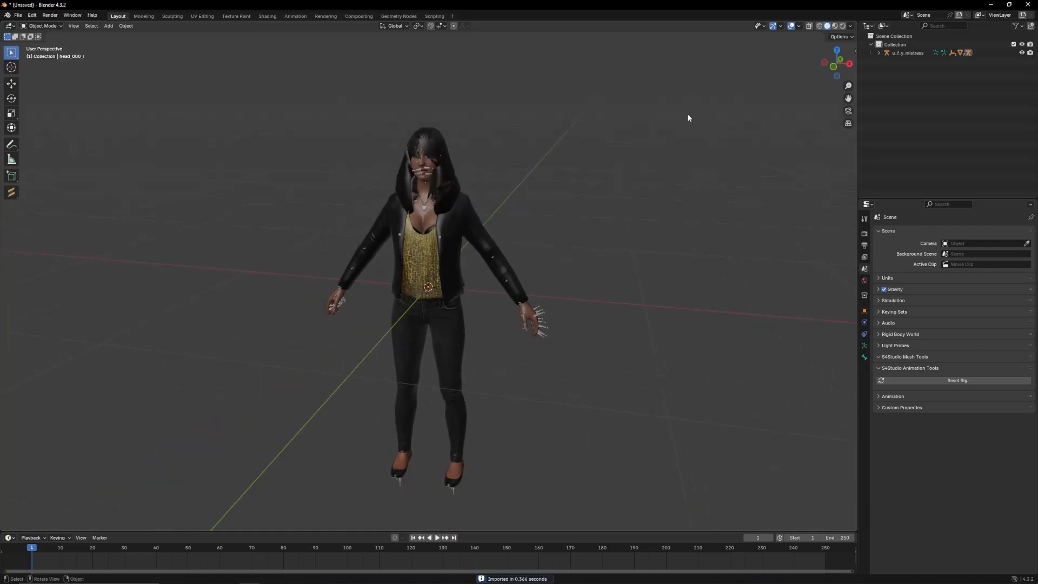
click(850, 26)
click(868, 68)
scroll(473, 176, up, 1)
Step: Hide the character's hair mesh and expand the u_f_y_mistress hierarchy in the outliner
click(452, 157)
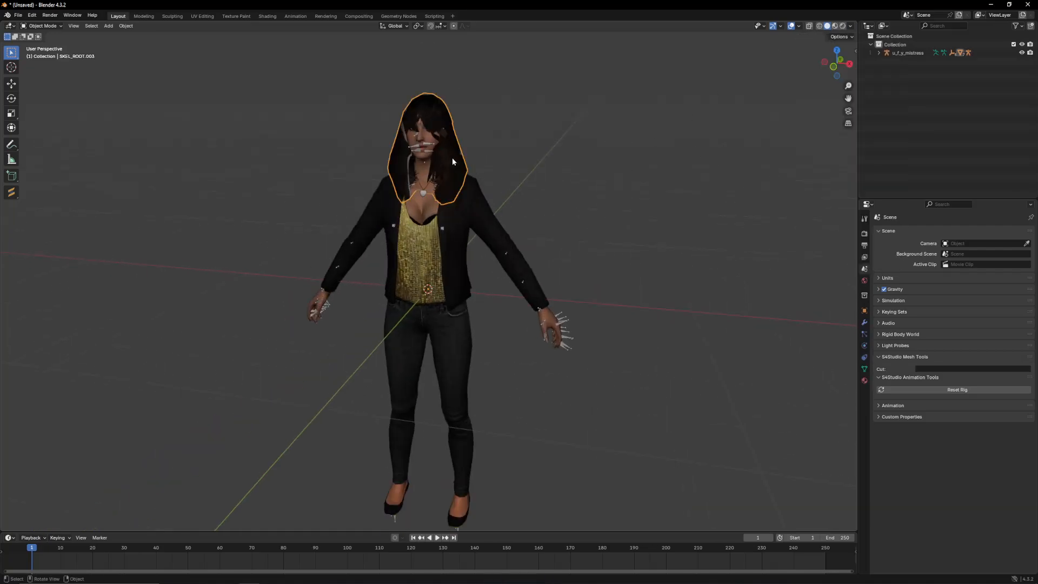
key(h)
scroll(460, 171, up, 1)
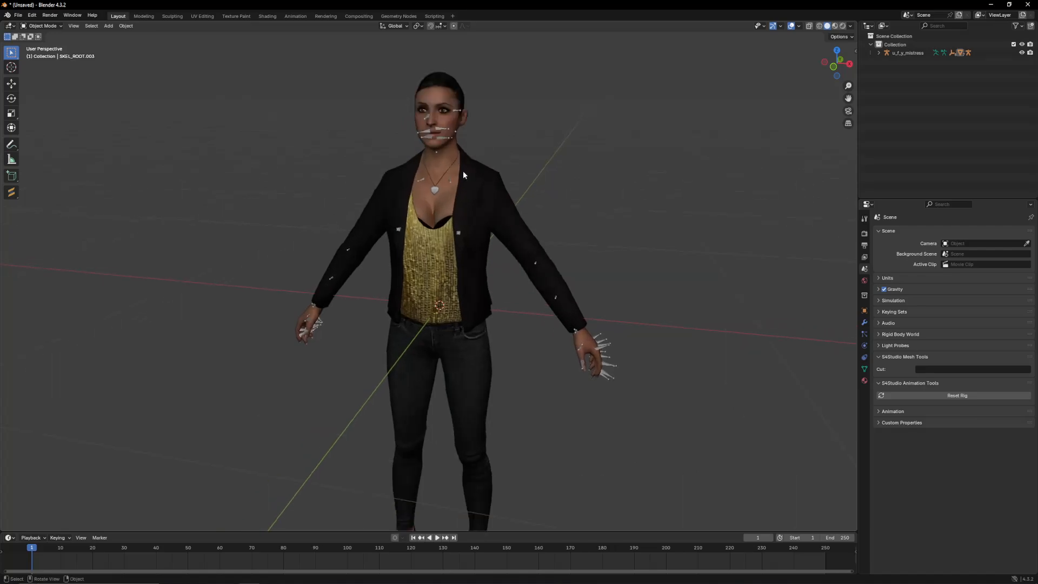
click(879, 52)
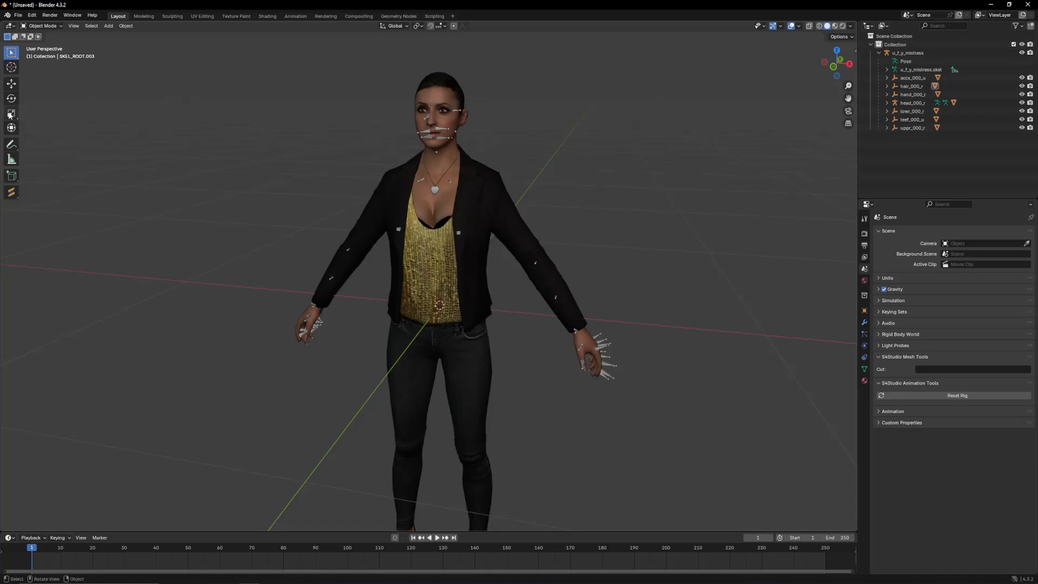
Step: Switch to File Explorer, examine the DDS textures in the u_f_y_mistress folder, and return to Blender
click(17, 17)
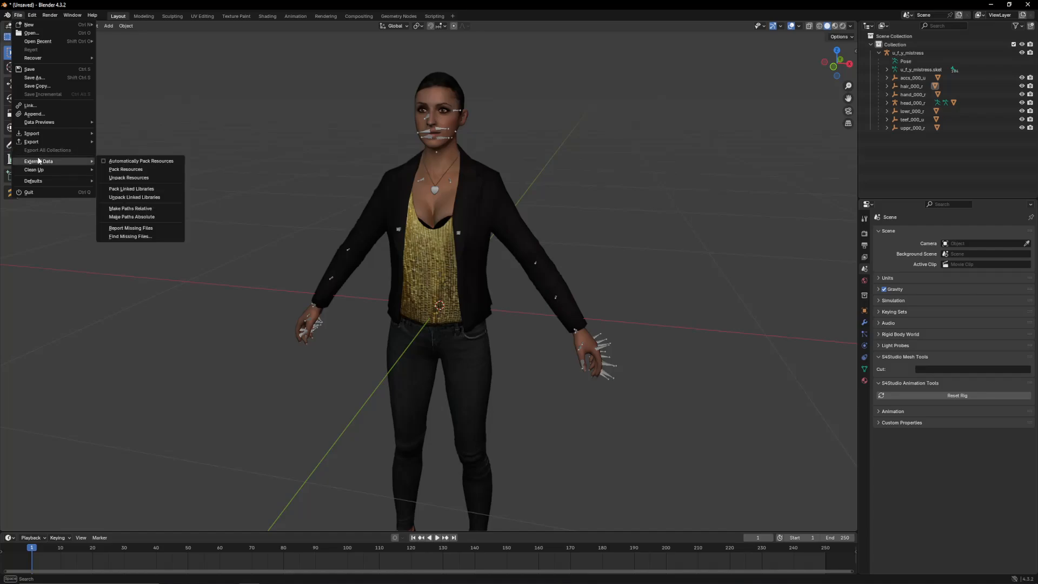
mouse_move(63, 163)
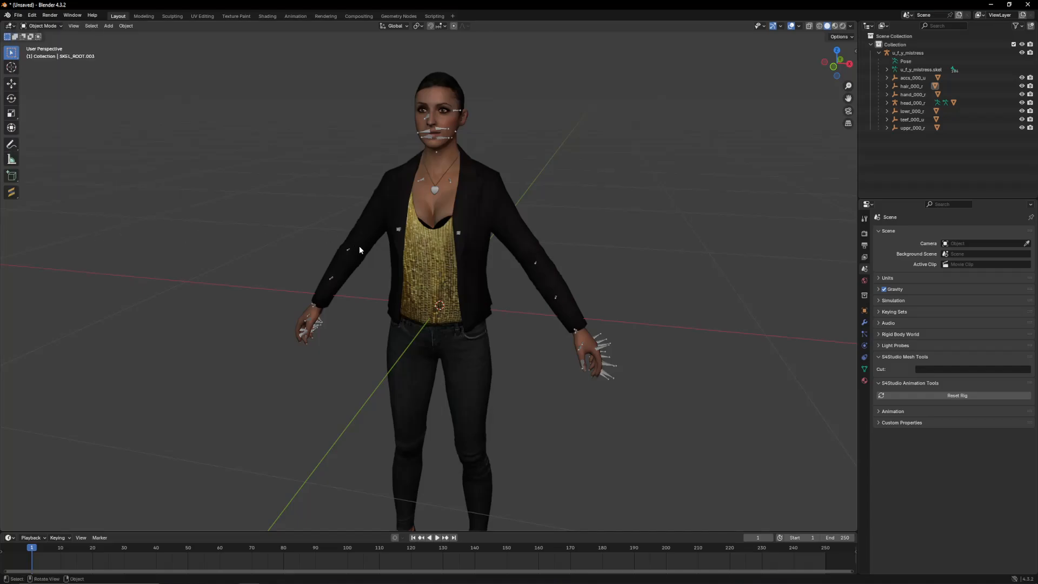
click(437, 210)
key(alt+Tab)
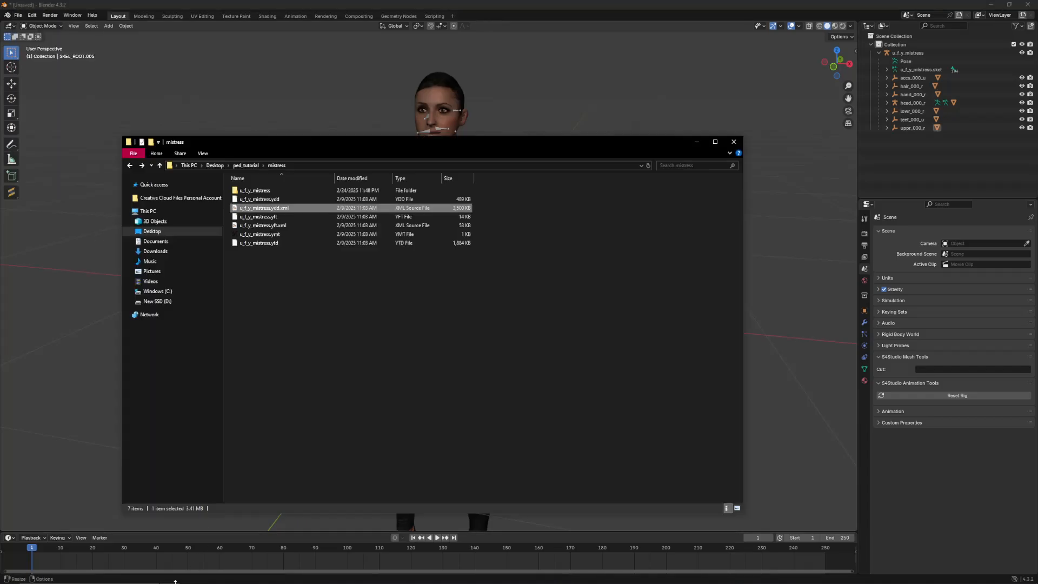
double_click(253, 190)
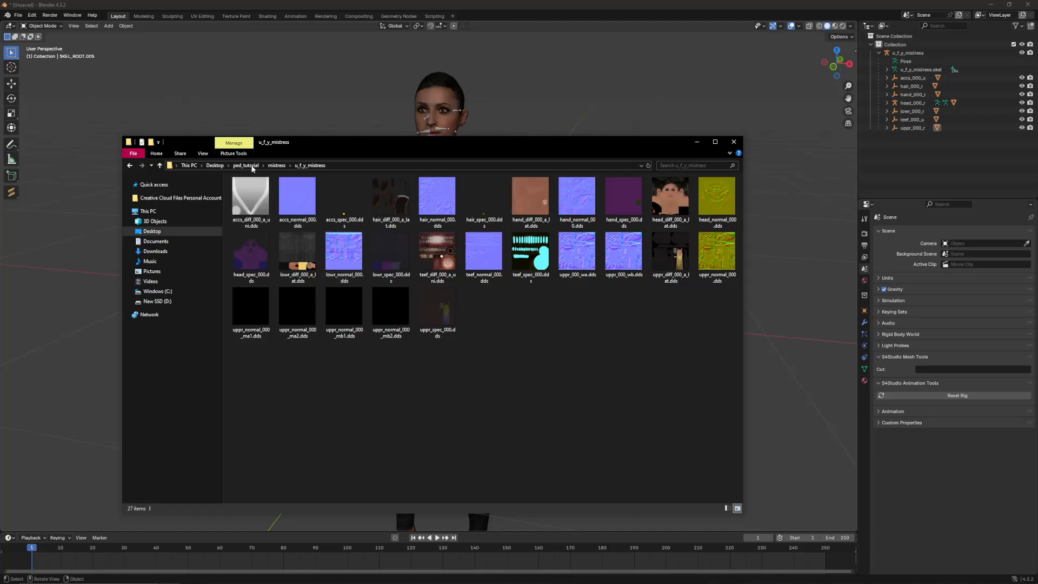
click(276, 165)
click(394, 329)
click(302, 81)
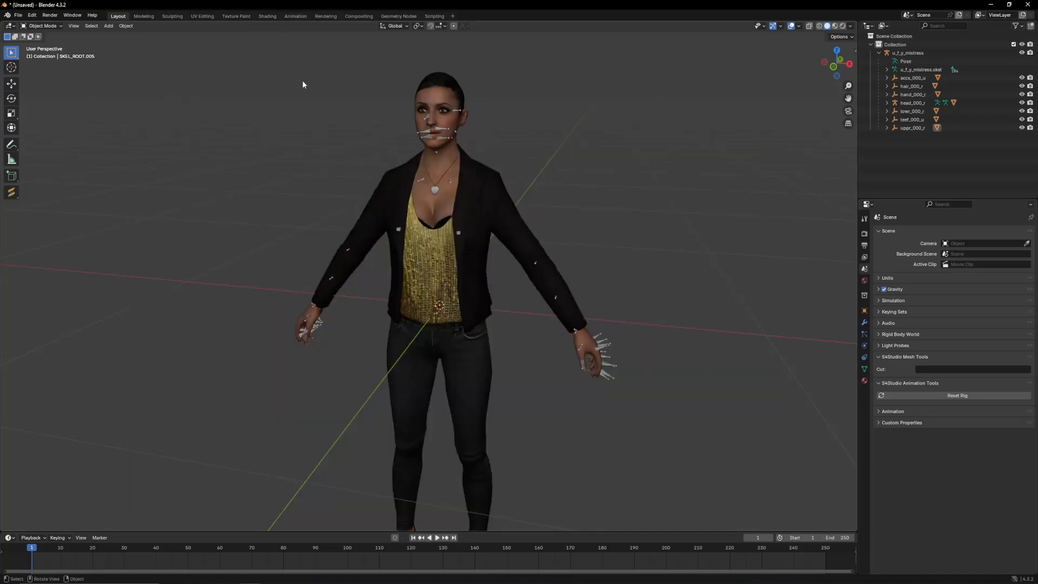
Step: Show the mesh under hair_000_r temporarily to inspect the hair around the head, and hide it again
scroll(444, 154, up, 1)
shift+middle_drag(463, 191, 447, 188)
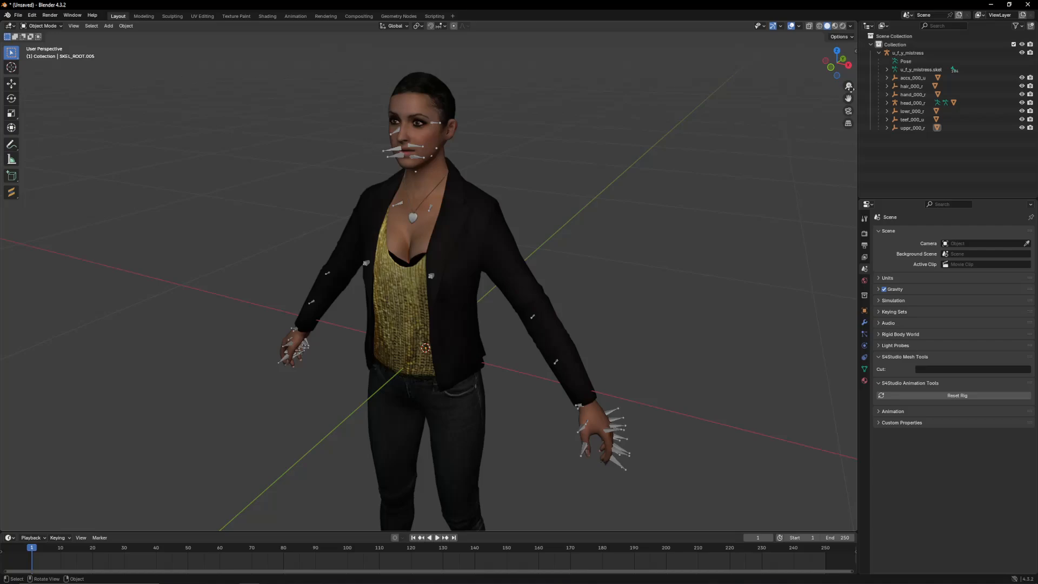
click(887, 86)
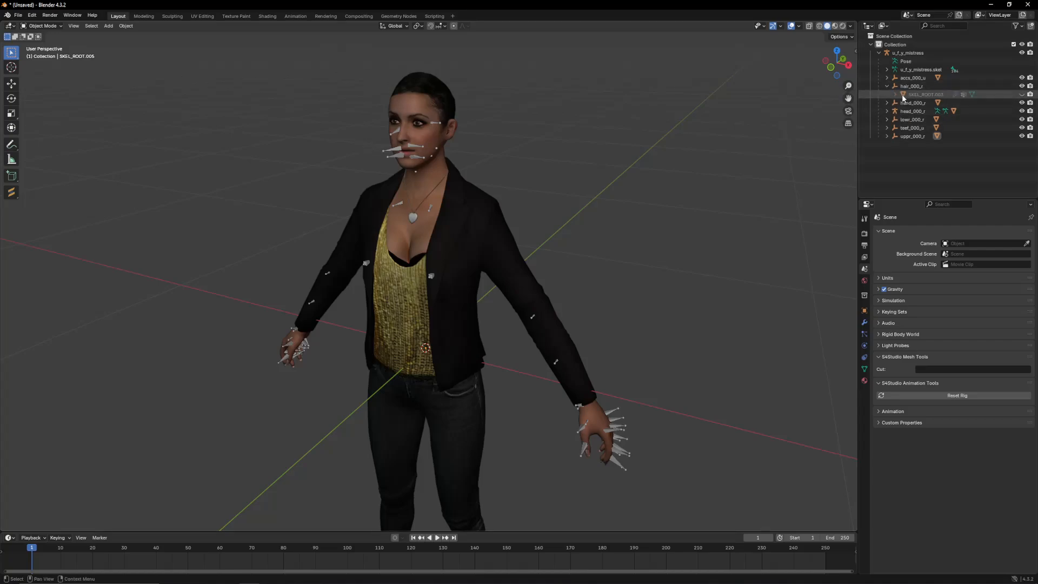
click(902, 95)
click(1021, 95)
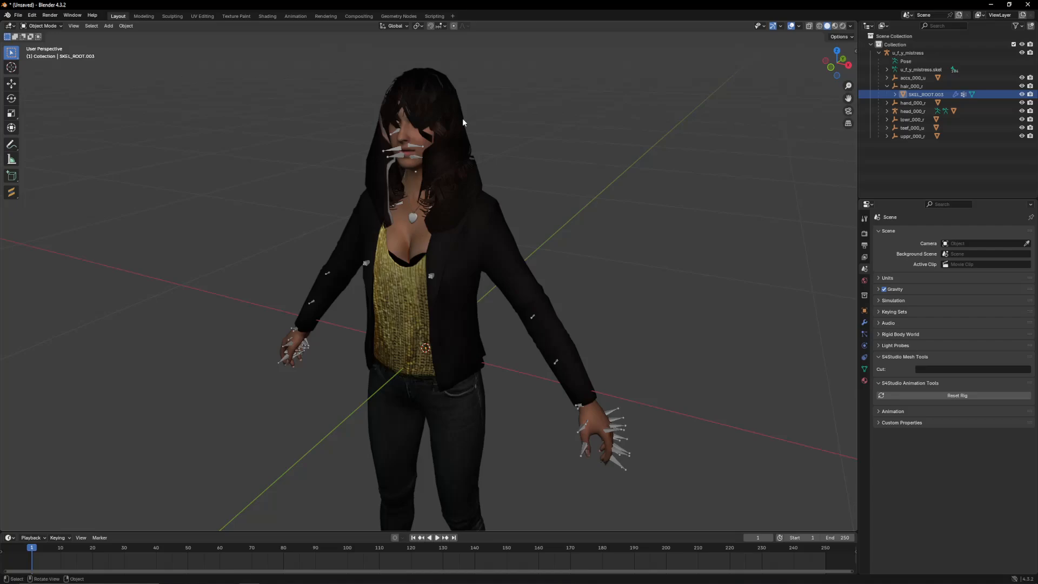
scroll(462, 117, up, 2)
middle_drag(465, 139, 510, 128)
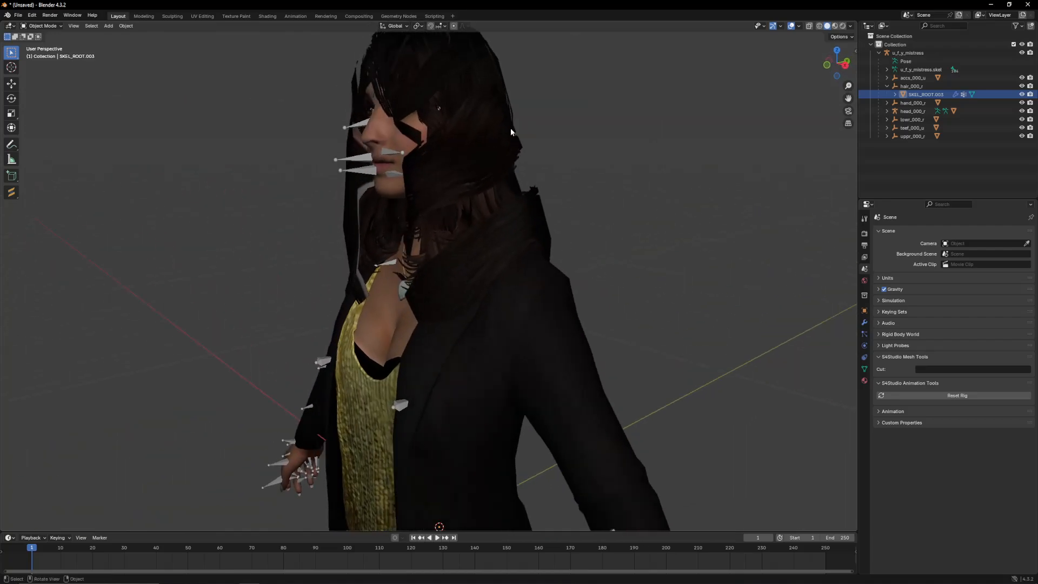
scroll(492, 158, down, 3)
click(1021, 95)
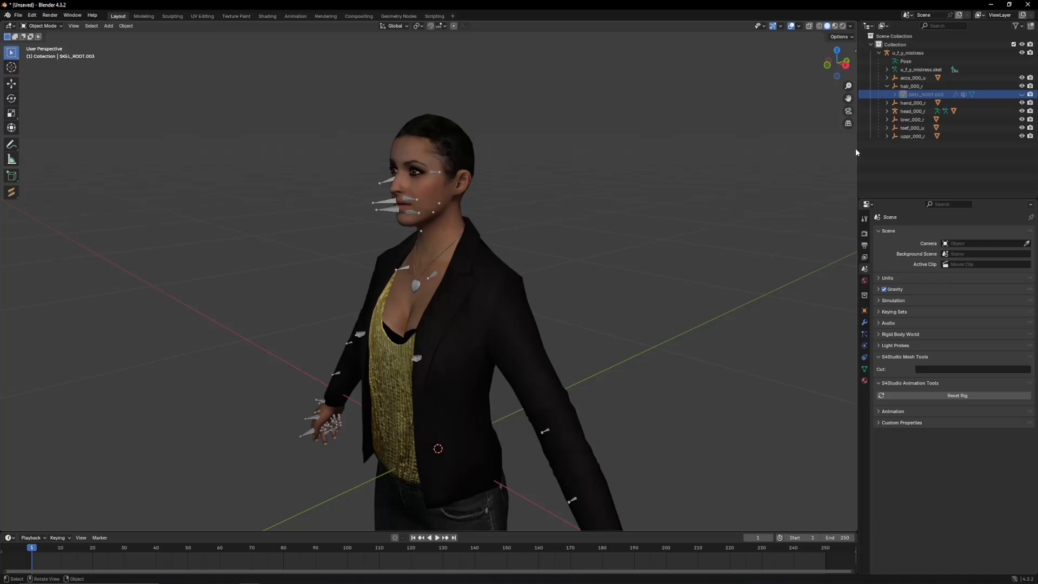
middle_drag(713, 144, 603, 148)
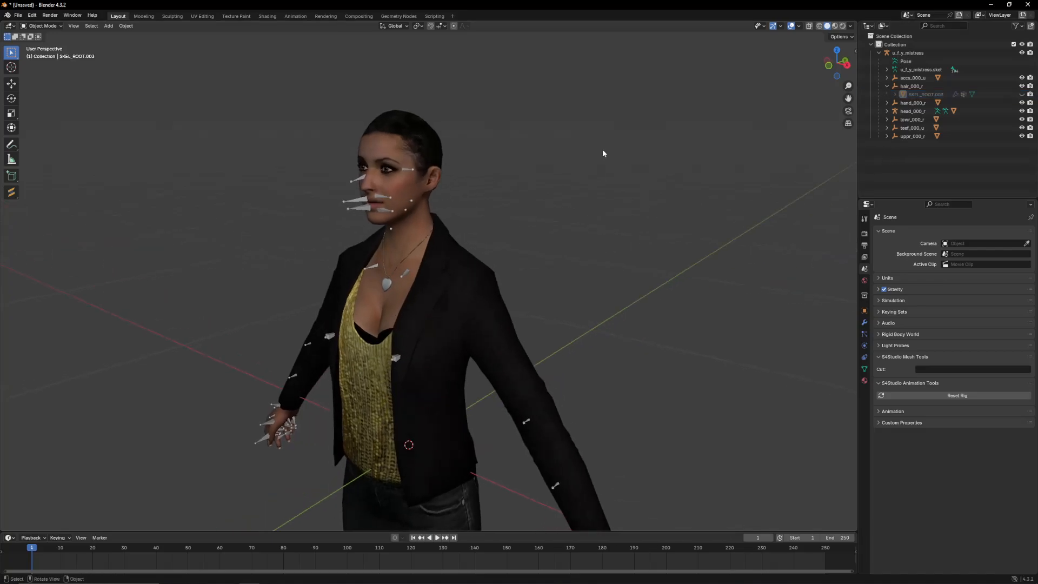
Step: Examine the CodeWalker XML export options for head_000_r with the mistress folder as destination, and close the dialog without exporting
click(907, 53)
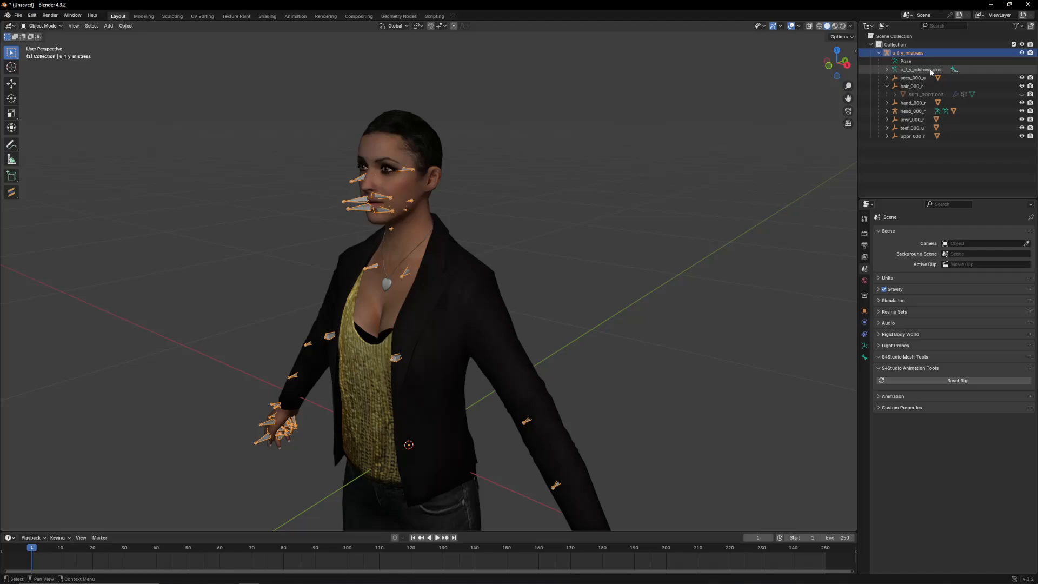
click(905, 112)
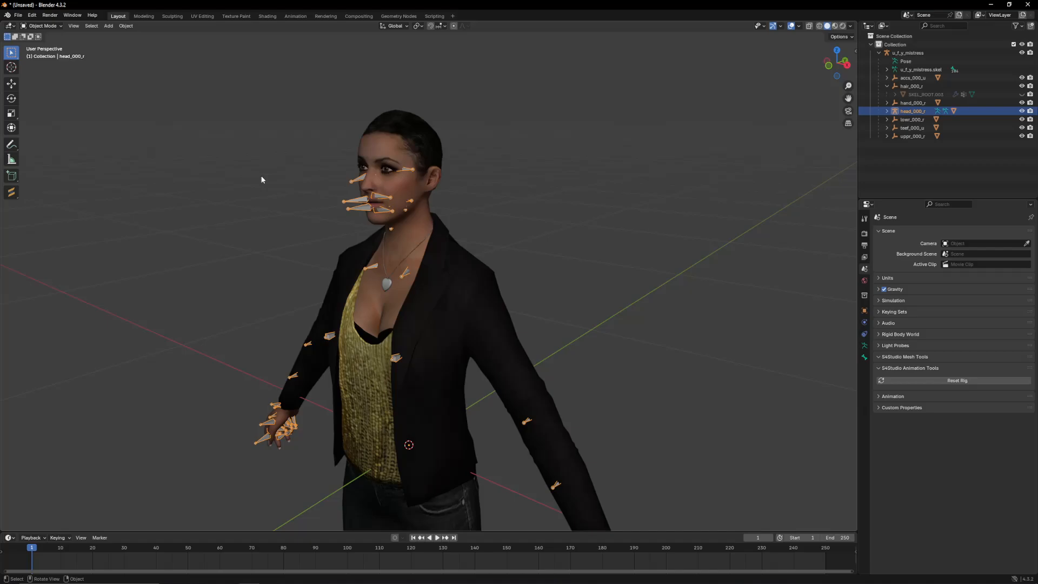
click(18, 15)
mouse_move(53, 141)
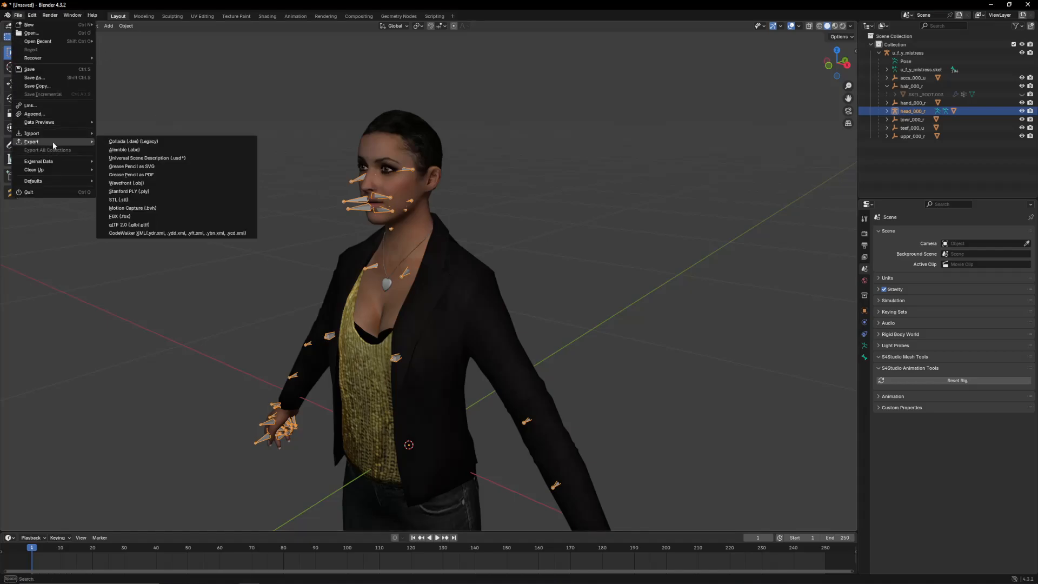
click(168, 233)
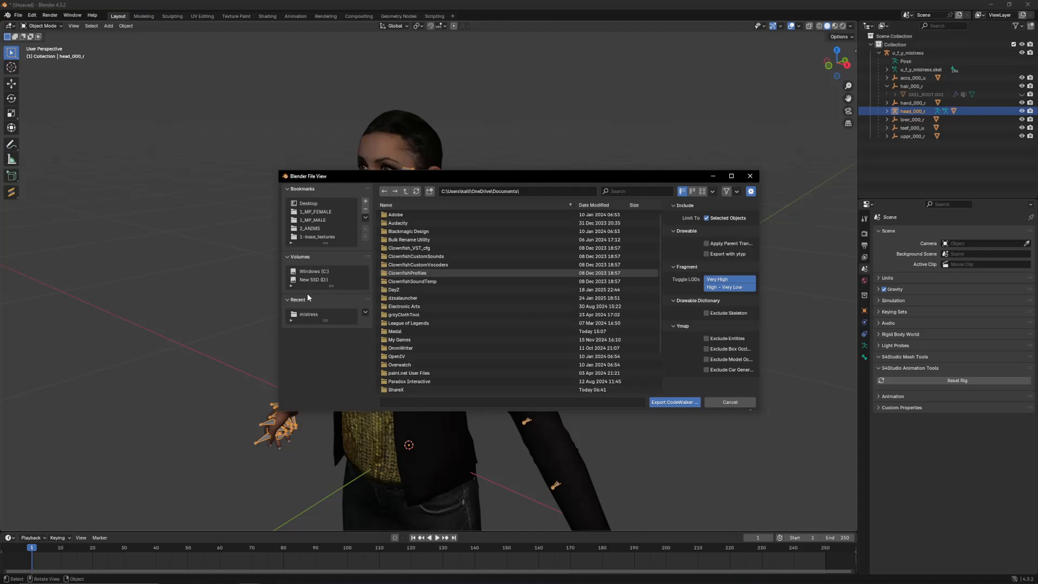
click(309, 314)
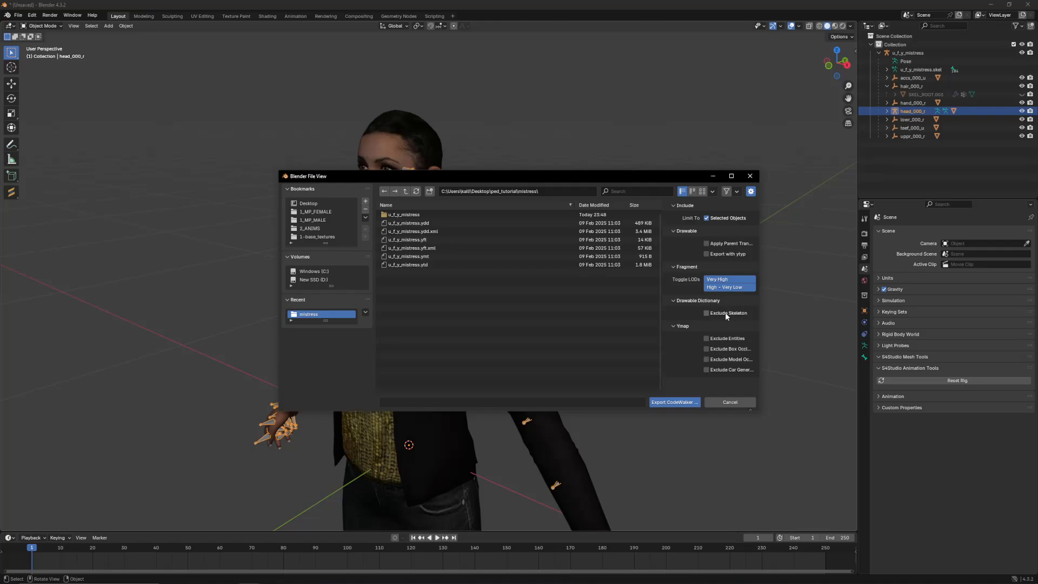
click(750, 177)
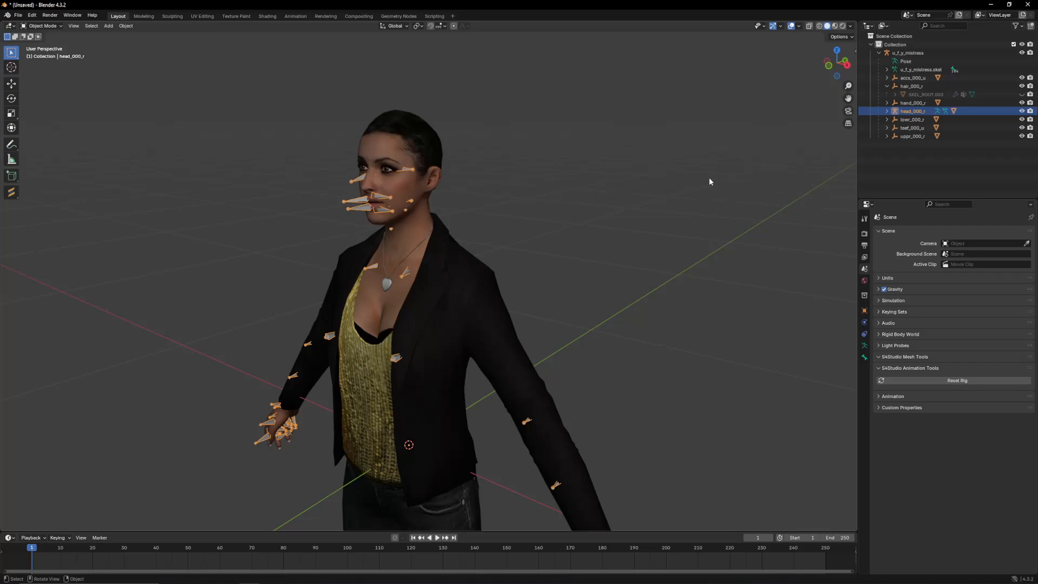
Step: Hide the entire u_f_y_mistress ped, including its skeletons and body part meshes, to clear the viewport
click(588, 221)
middle_drag(535, 232, 532, 254)
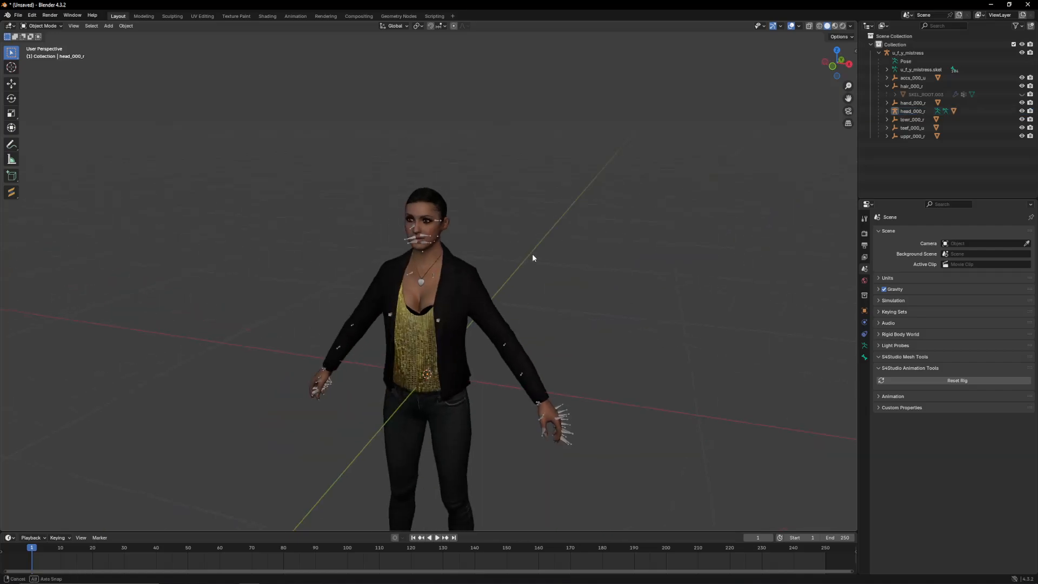
key(shift+h)
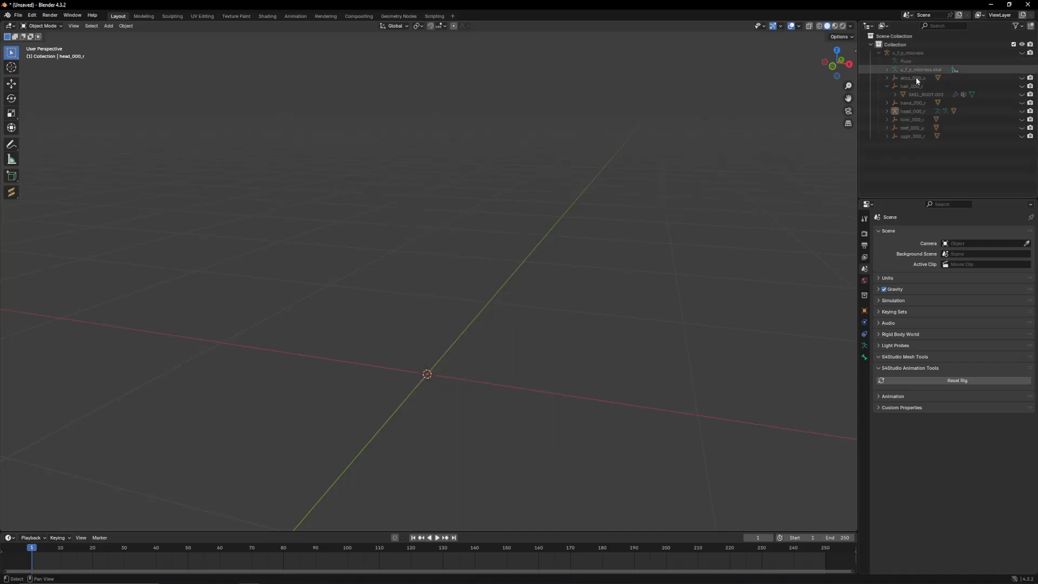
Step: Import a_f_y_hipster_04.ydd.xml from the hipster folder inside ped_tutorial as CodeWalker XML
click(18, 14)
mouse_move(46, 133)
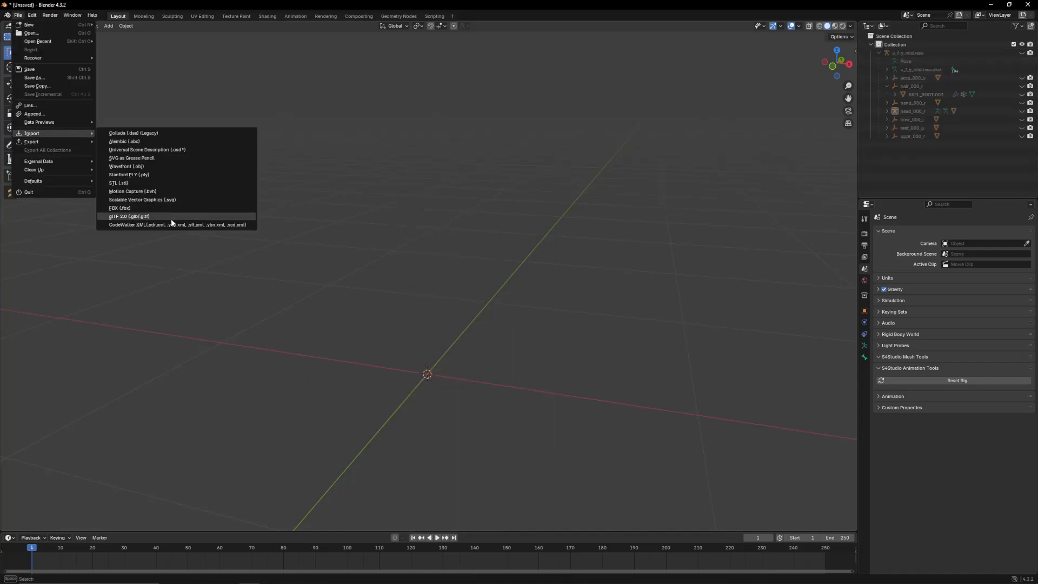
click(171, 219)
click(406, 191)
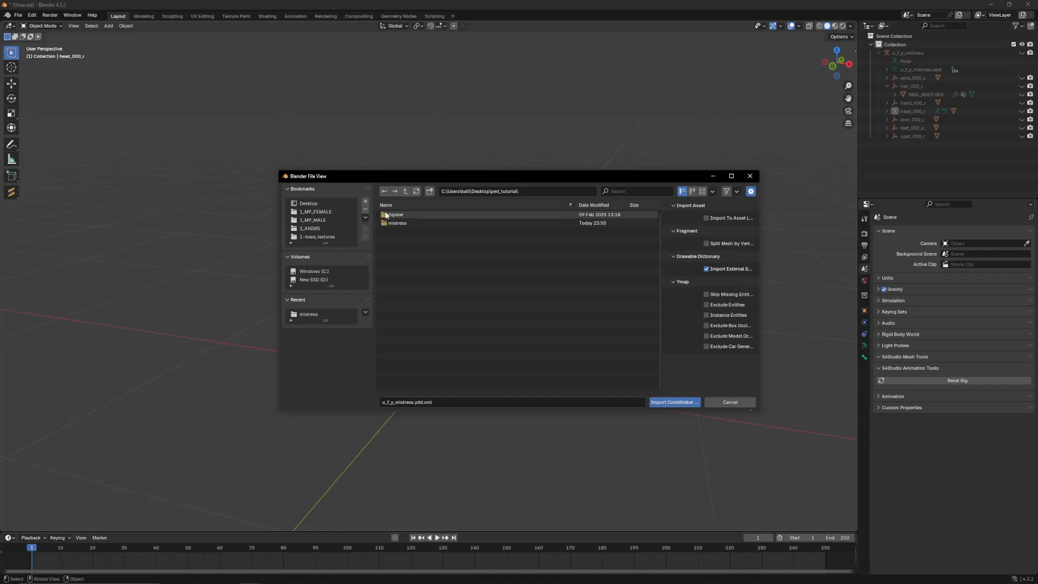
double_click(398, 215)
click(413, 223)
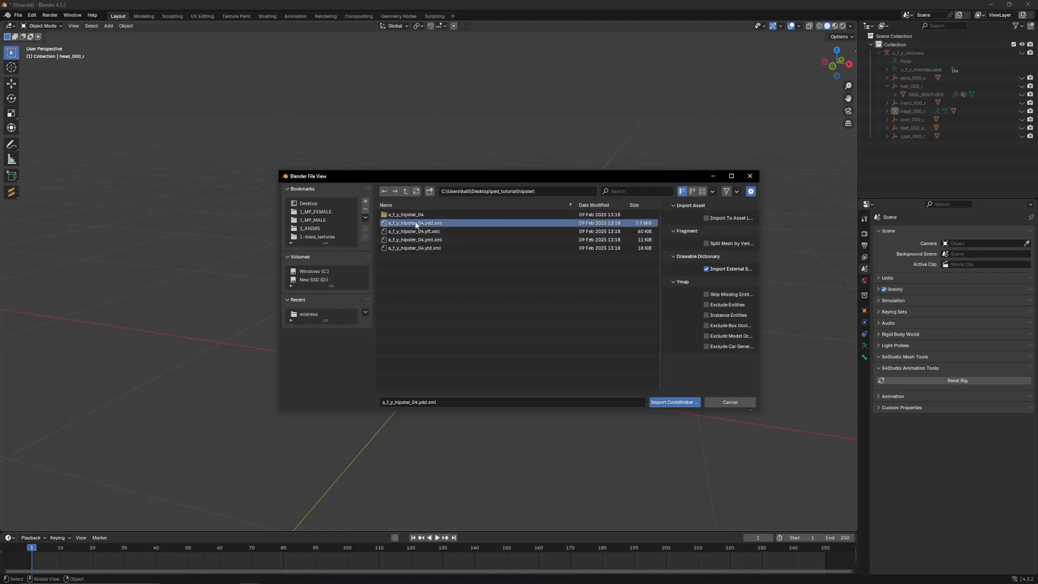
click(674, 402)
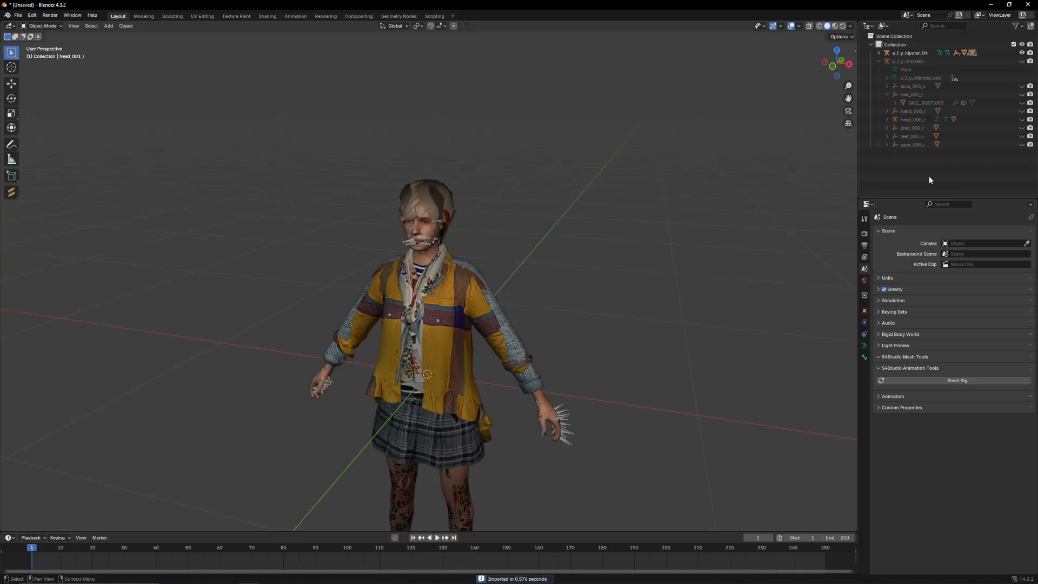
Step: Delete the hair, hand, head and lowr hierarchies of a_f_y_hipster_04, and hide the yellow jacket uppr_000_r.001
click(878, 53)
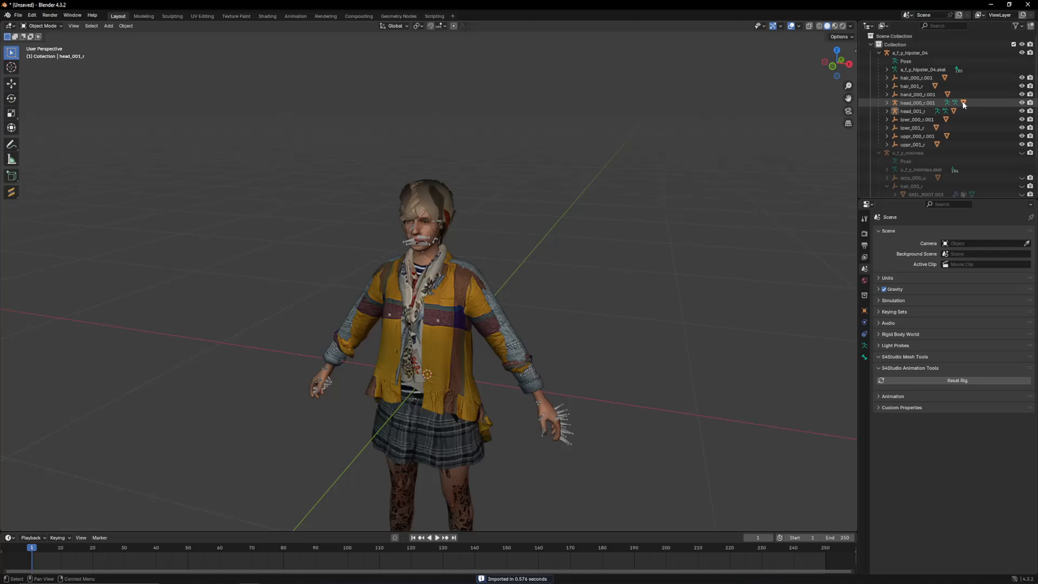
click(914, 78)
shift+click(910, 110)
right_click(911, 110)
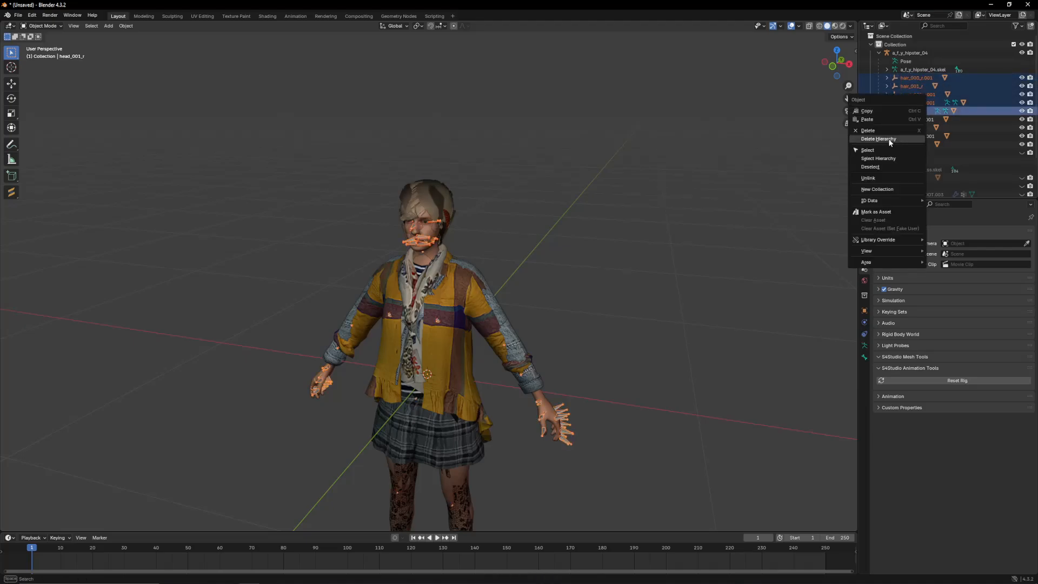
click(903, 139)
click(909, 77)
shift+click(910, 88)
right_click(909, 89)
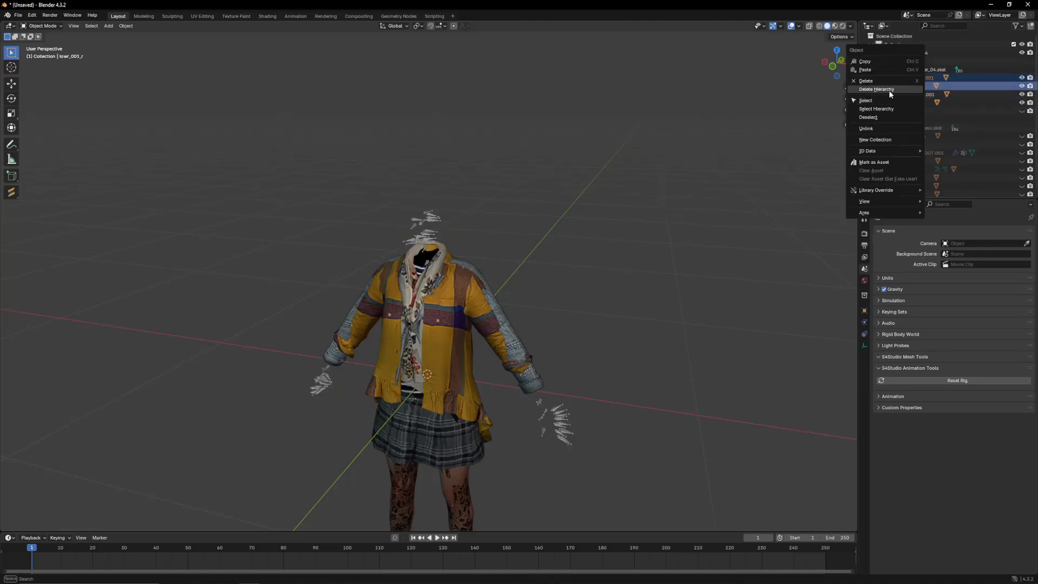
click(889, 90)
click(953, 86)
click(1022, 78)
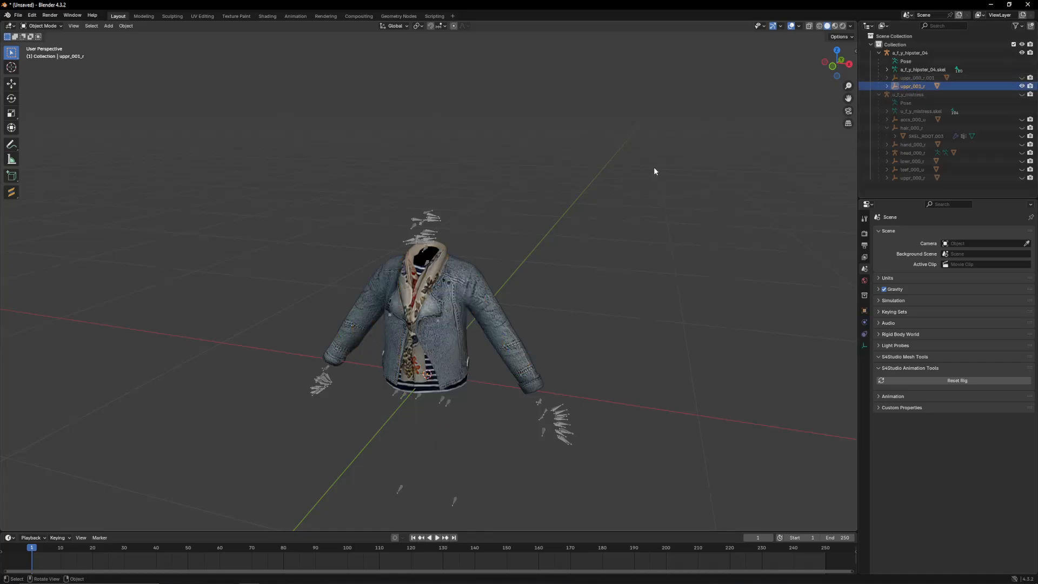
Step: Clear the parent of the denim jacket mesh under uppr_001_r, and delete the a_f_y_hipster_04 hierarchy
key(KP_Decimal)
click(488, 255)
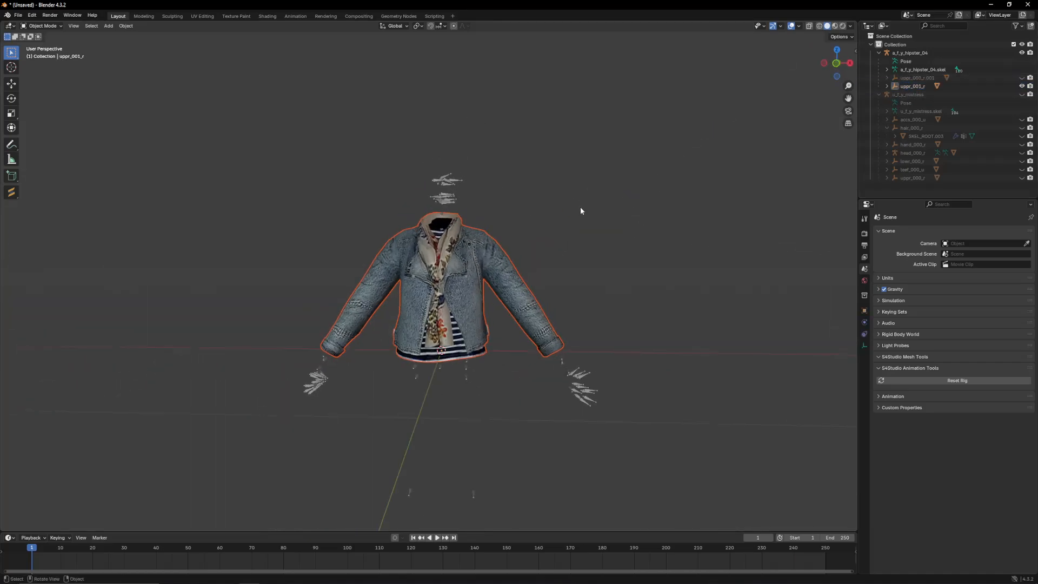
key(alt+p)
click(548, 216)
right_click(910, 52)
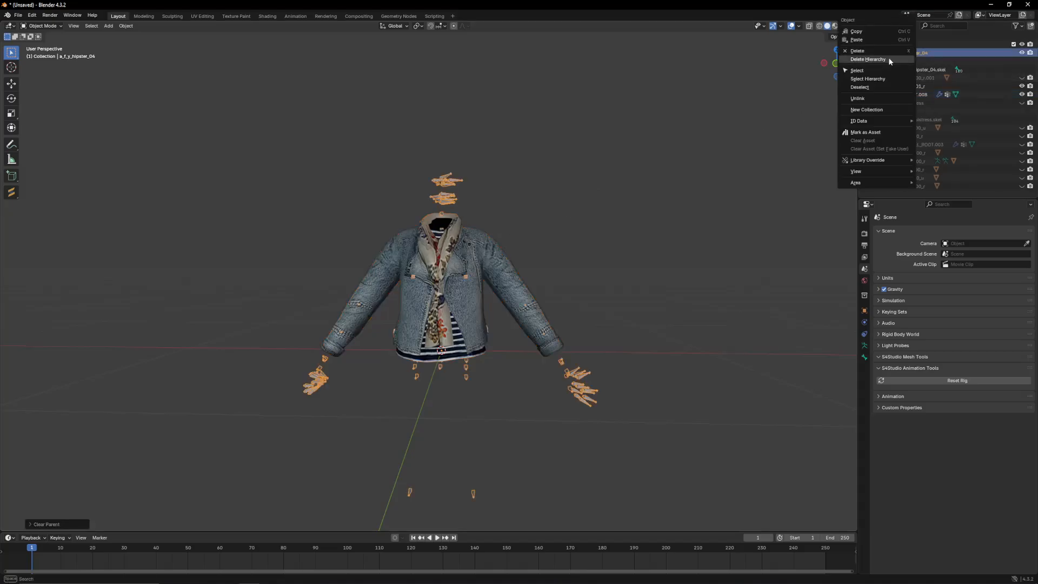
click(903, 54)
Step: Delete all vertex groups from the denim jacket mesh SKEL_ROOT.008
click(901, 54)
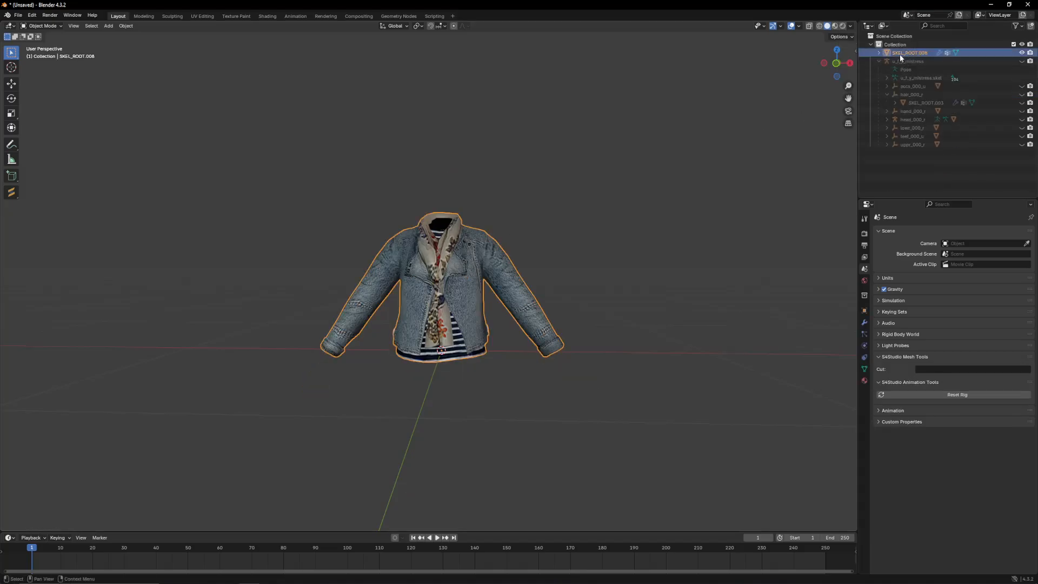
click(864, 368)
click(1027, 277)
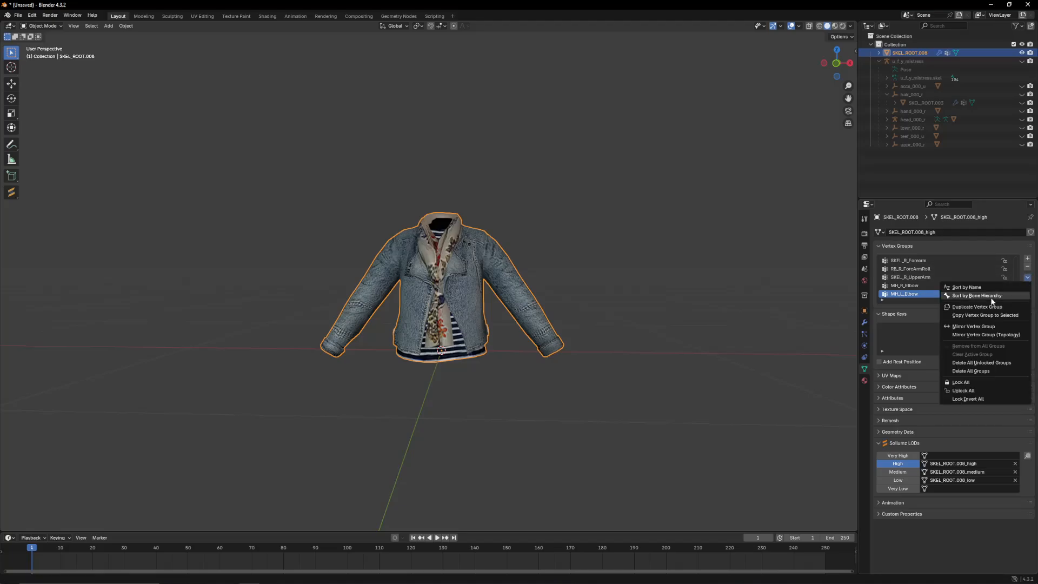
click(951, 374)
Step: Remove the denim jacket's color attributes, and clear its Medium and Low Sollumz LOD meshes
click(886, 359)
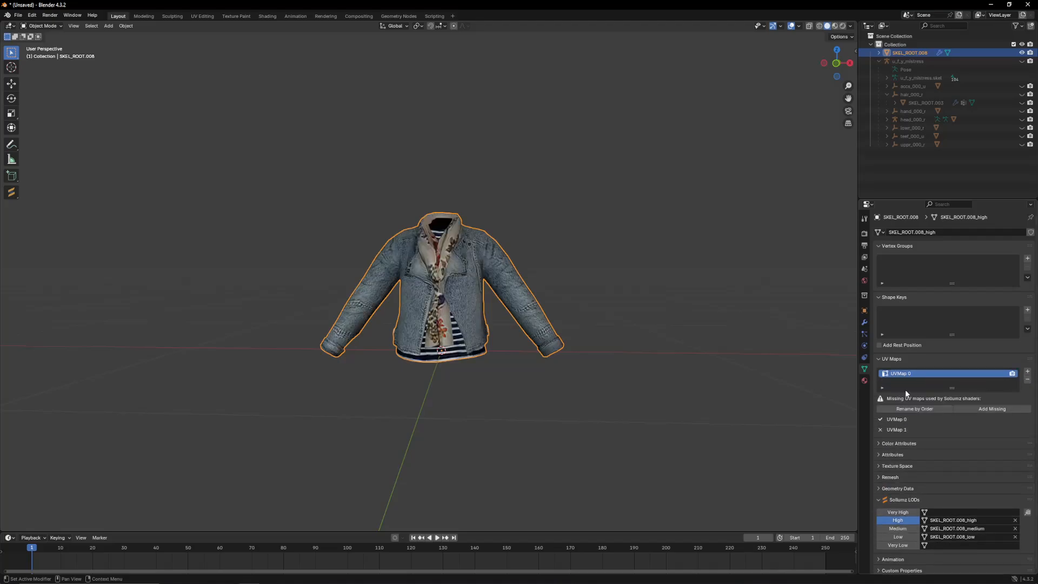
click(900, 444)
click(1027, 464)
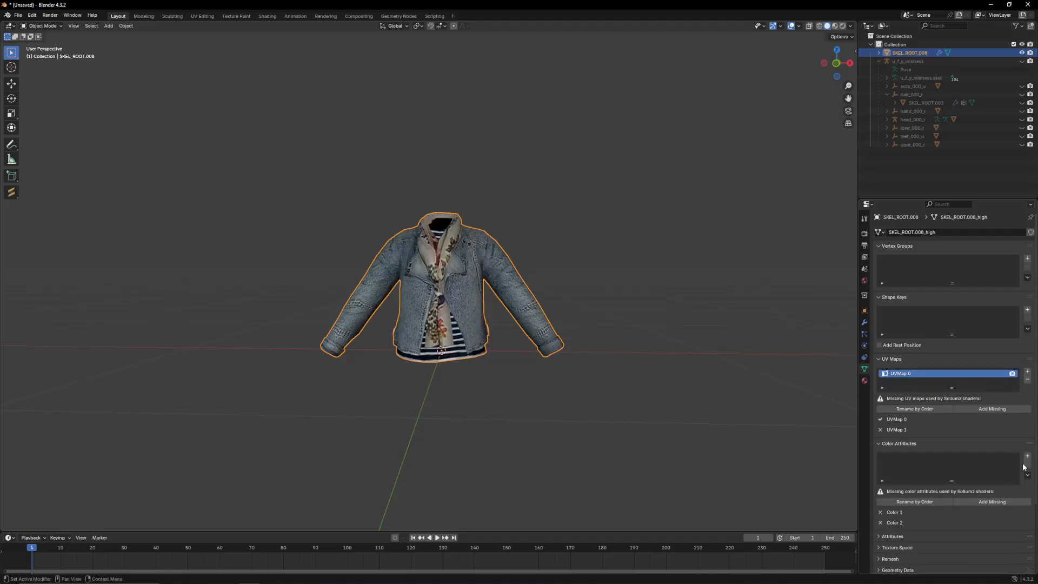
click(901, 445)
click(888, 359)
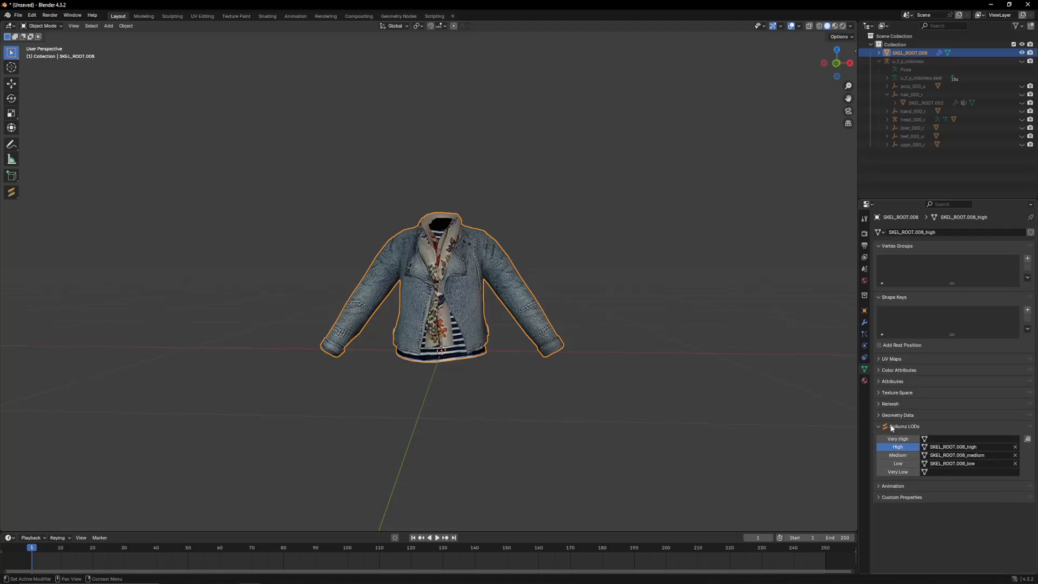
click(1016, 455)
click(1015, 463)
click(1016, 447)
click(1018, 448)
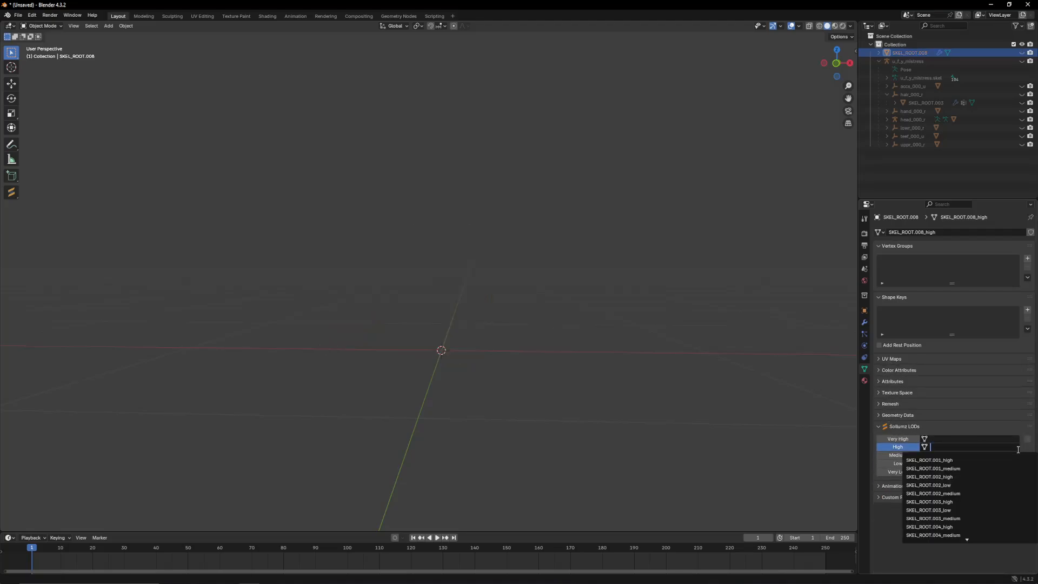
click(848, 479)
key(ctrl+z)
key(ctrl+z)
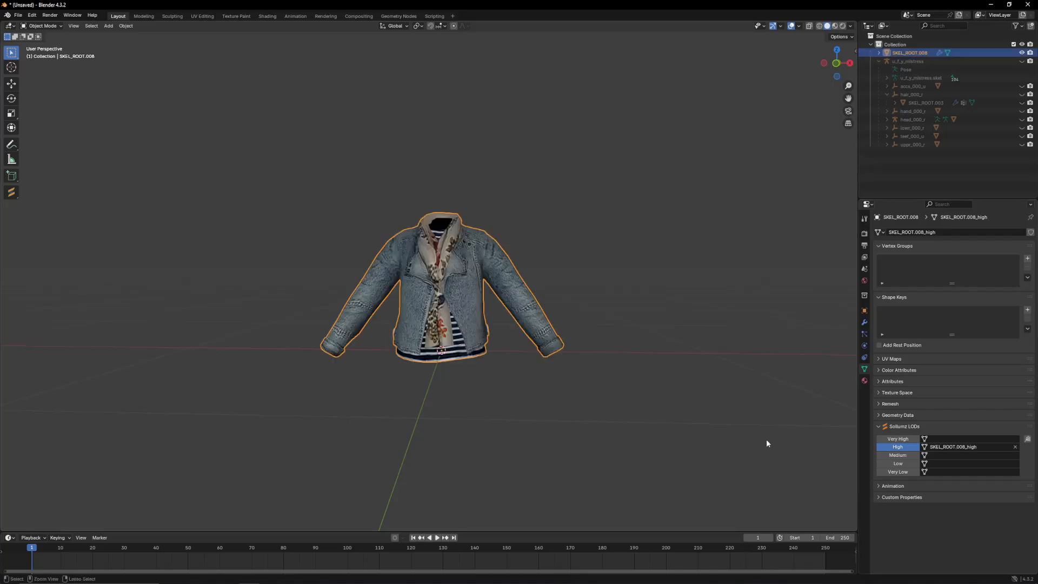
Step: Rename the denim jacket object SKEL_ROOT.008 to jacket
click(713, 404)
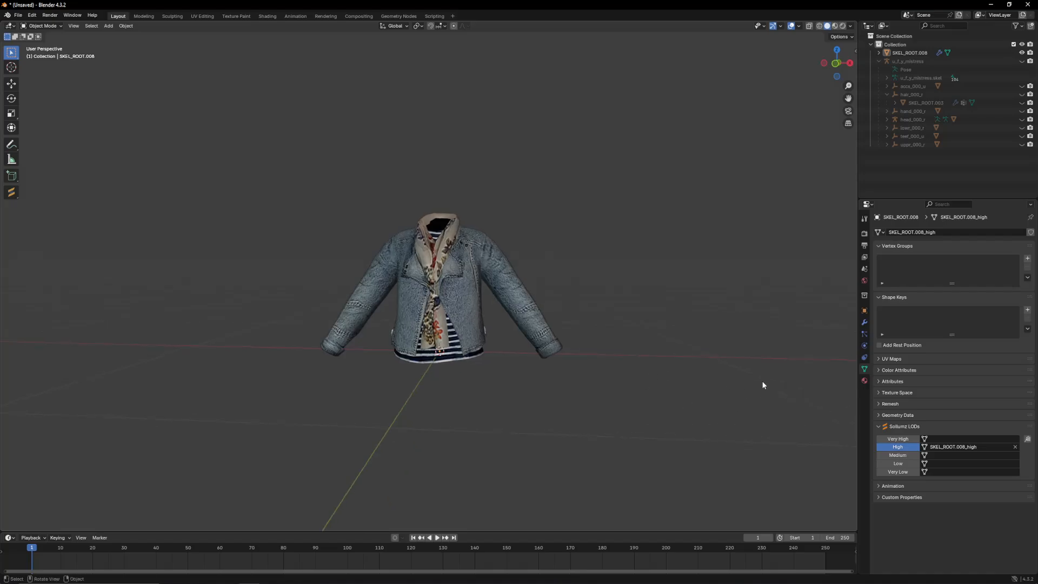
click(457, 277)
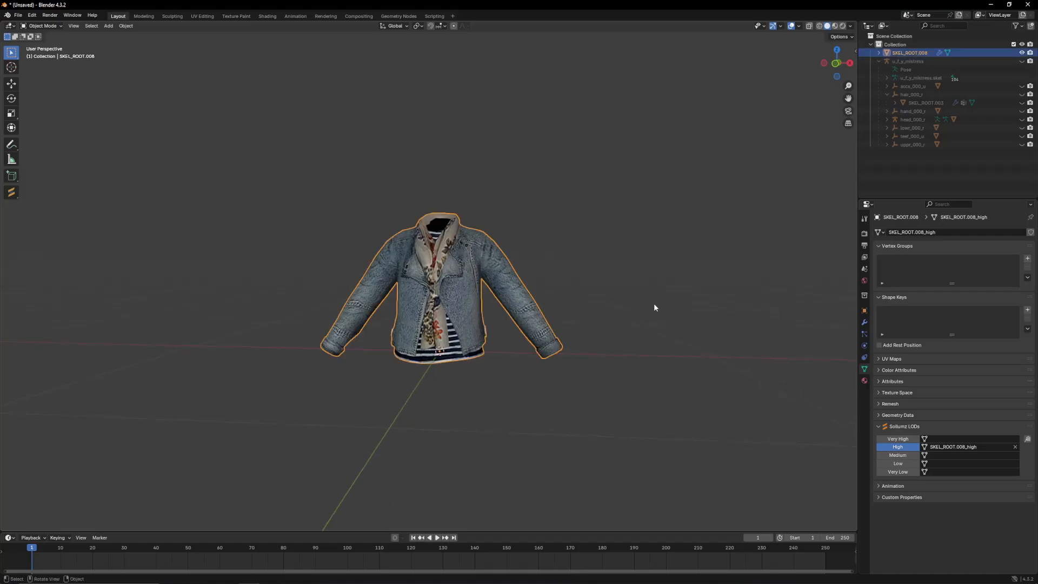
double_click(913, 53)
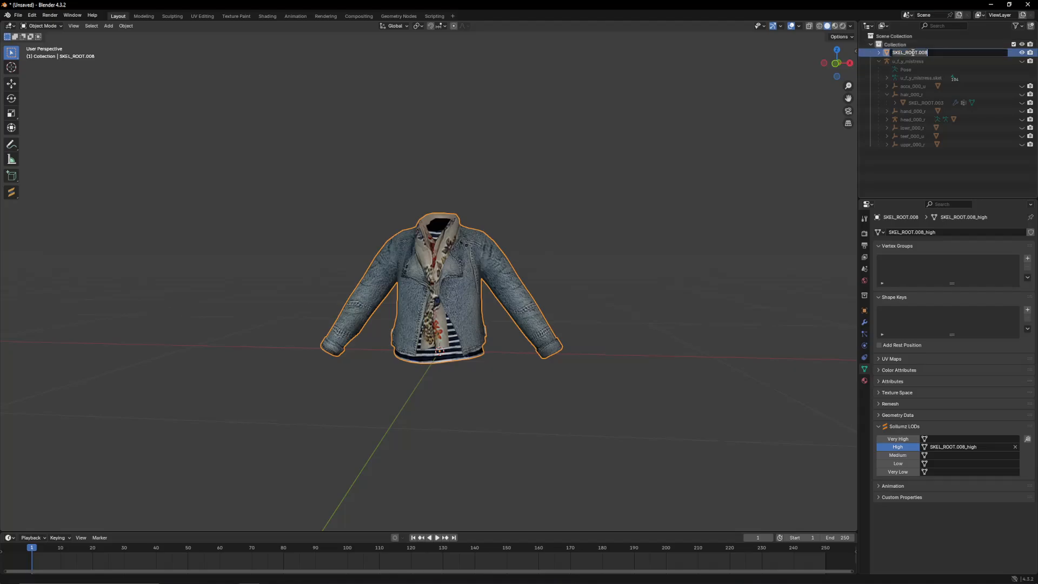
text(jacket)
key(Return)
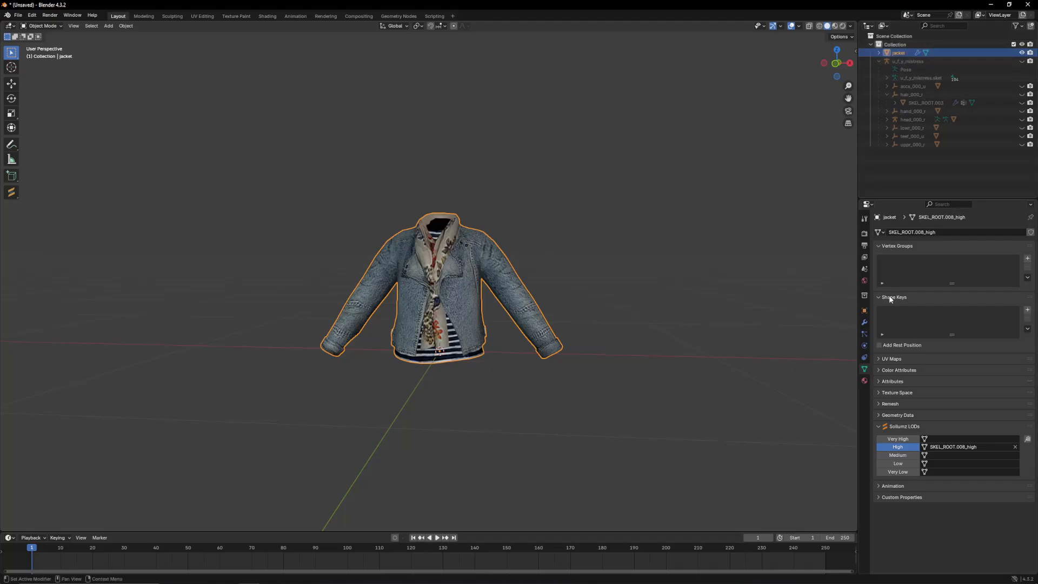
Step: Remove the leftover modifier from the jacket object
click(864, 311)
click(864, 322)
scroll(586, 277, up, 1)
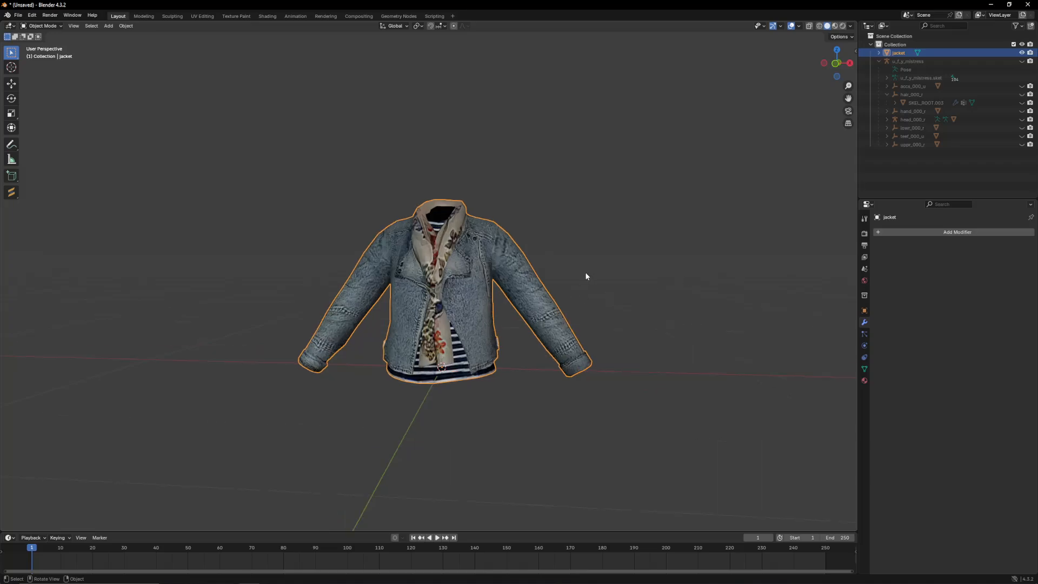
middle_drag(586, 276, 563, 303)
middle_drag(480, 288, 502, 289)
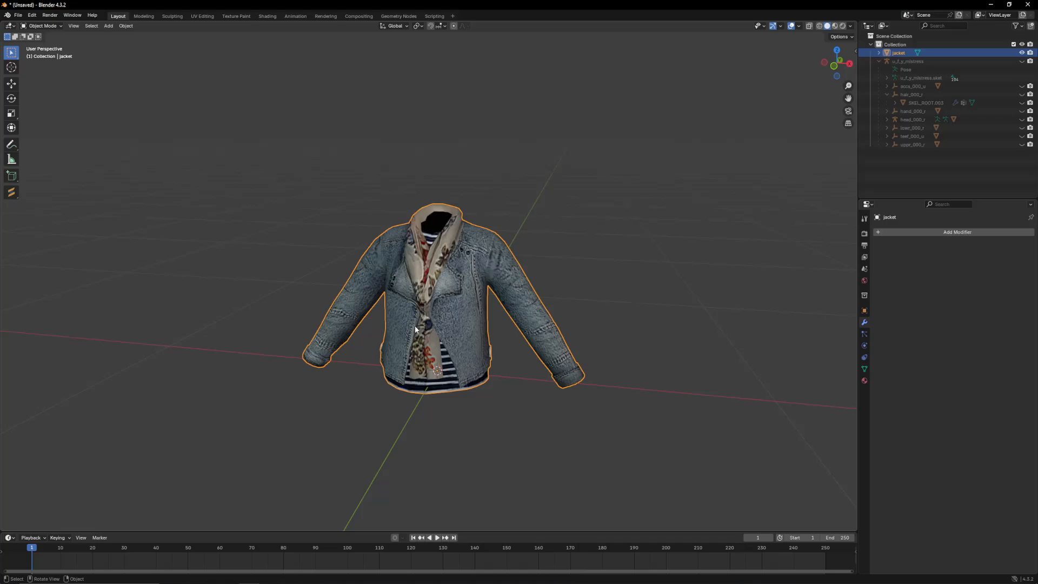
Step: Show u_f_y_mistress with all its children to compare the ped's body with the jacket
shift+click(1022, 61)
scroll(644, 181, up, 1)
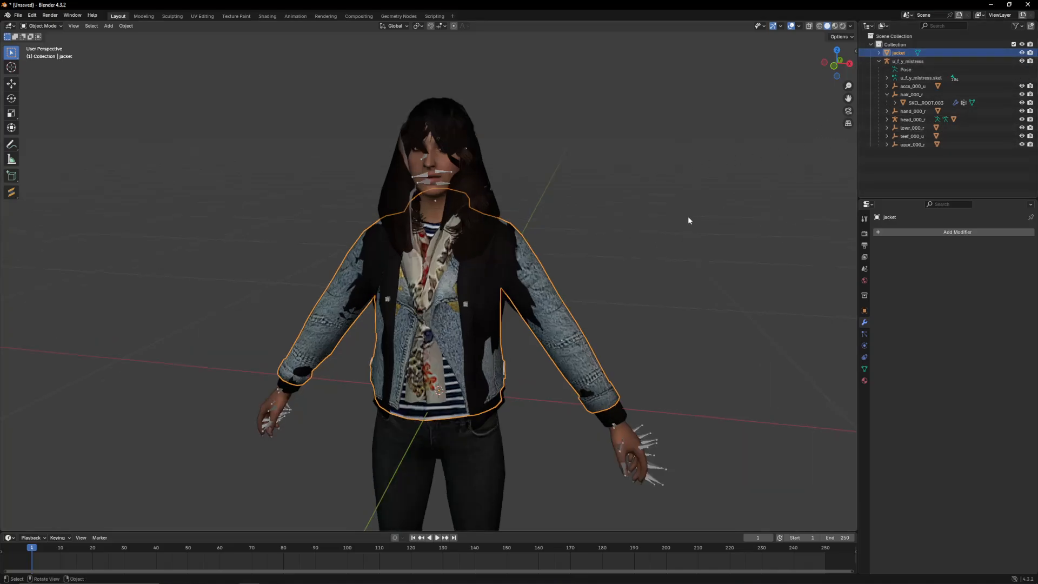
middle_drag(688, 220, 680, 193)
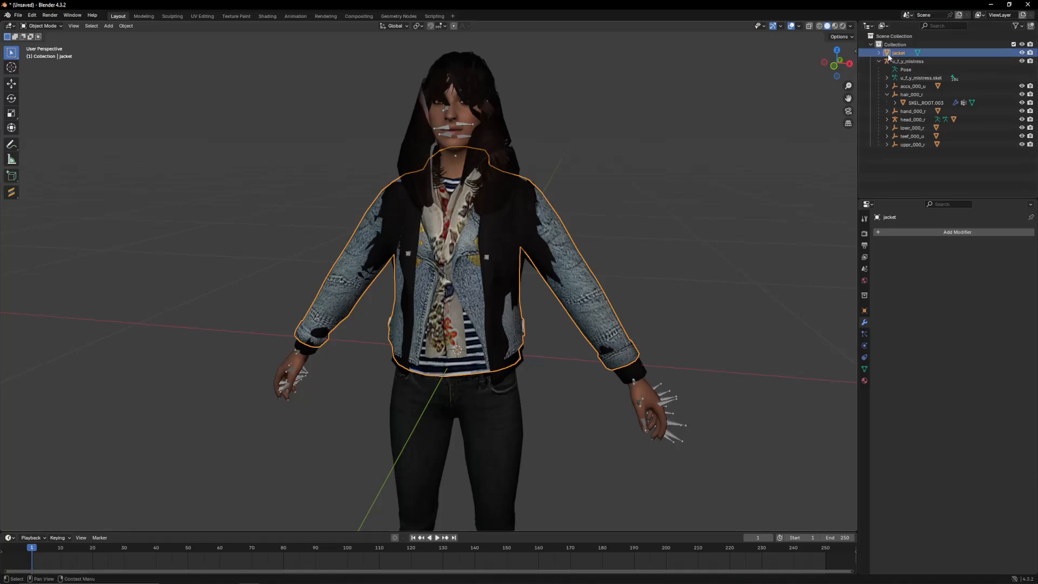
Step: Hide the jacket object and select the ped's original black blazer mesh
click(1022, 52)
click(450, 230)
scroll(531, 222, down, 1)
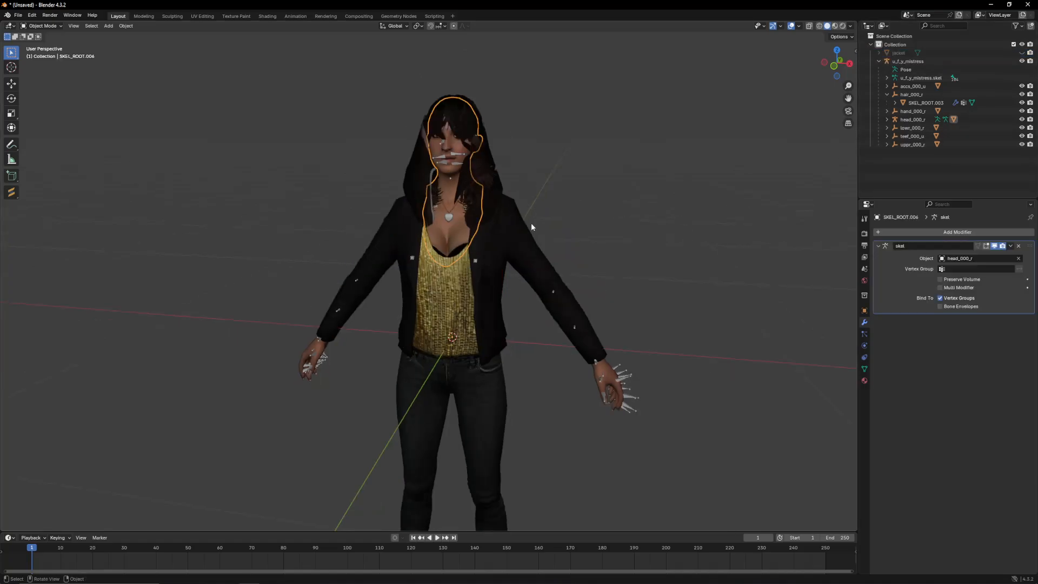
click(530, 223)
scroll(607, 190, up, 1)
middle_drag(616, 193, 651, 188)
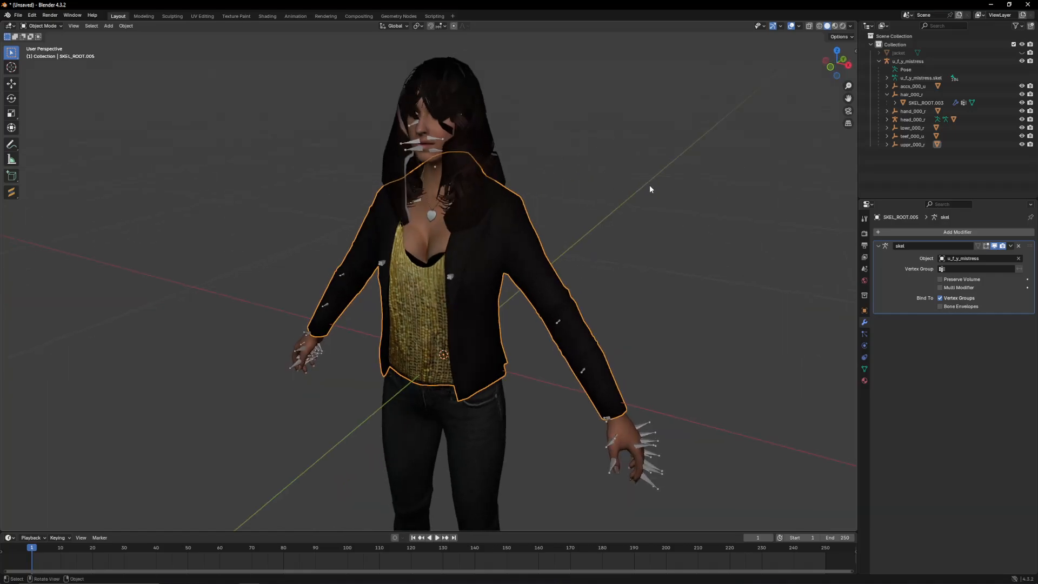
Step: Expand uppr_000_r and hide its SKEL_ROOT.005 mesh temporarily to examine the body parts around the torso
click(886, 144)
click(910, 146)
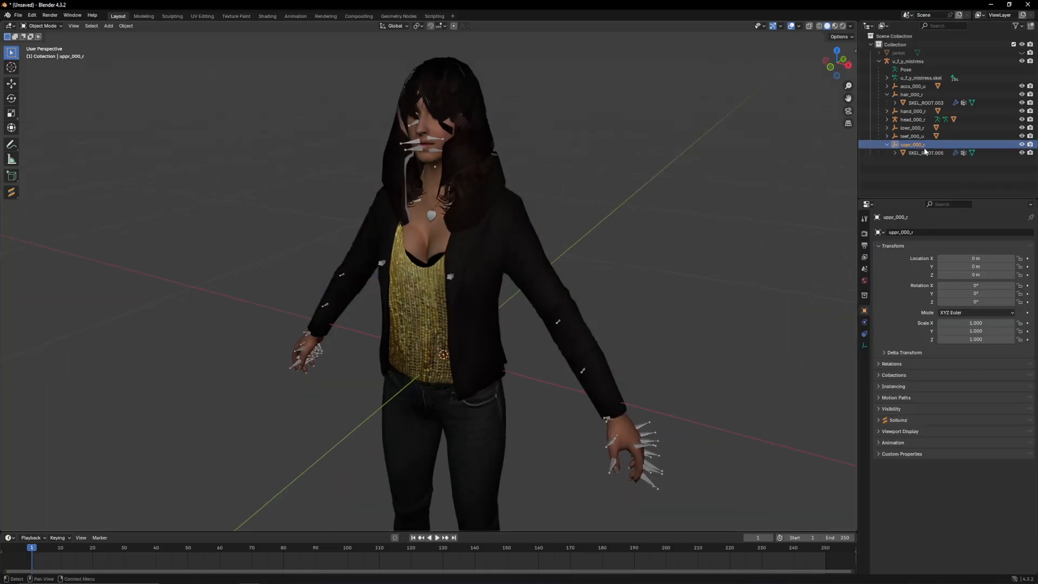
click(923, 152)
middle_drag(638, 225, 598, 236)
key(g)
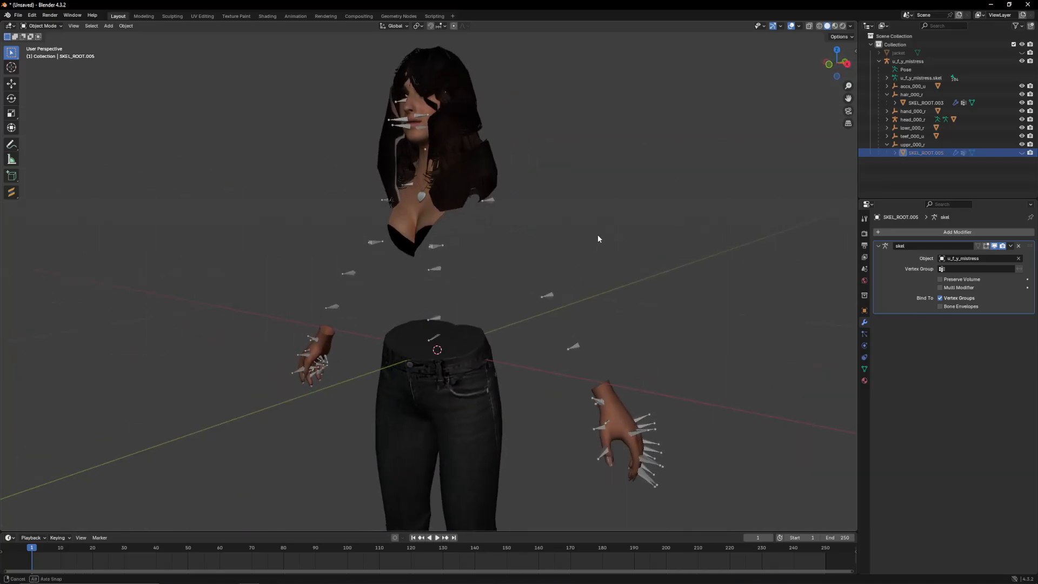
scroll(592, 303, down, 2)
middle_drag(591, 305, 618, 292)
scroll(618, 292, up, 2)
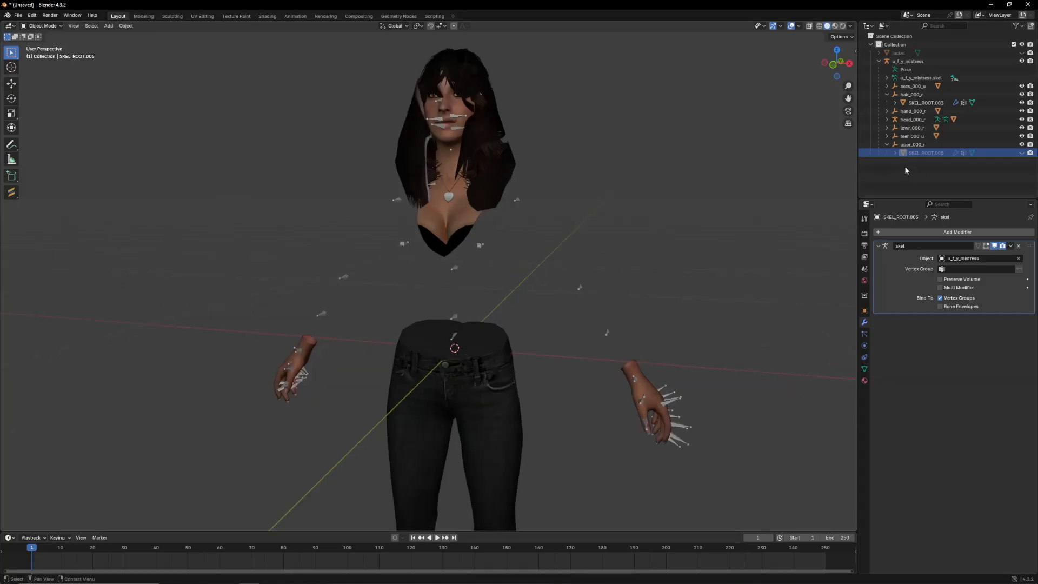
click(1021, 153)
click(1020, 154)
click(1021, 154)
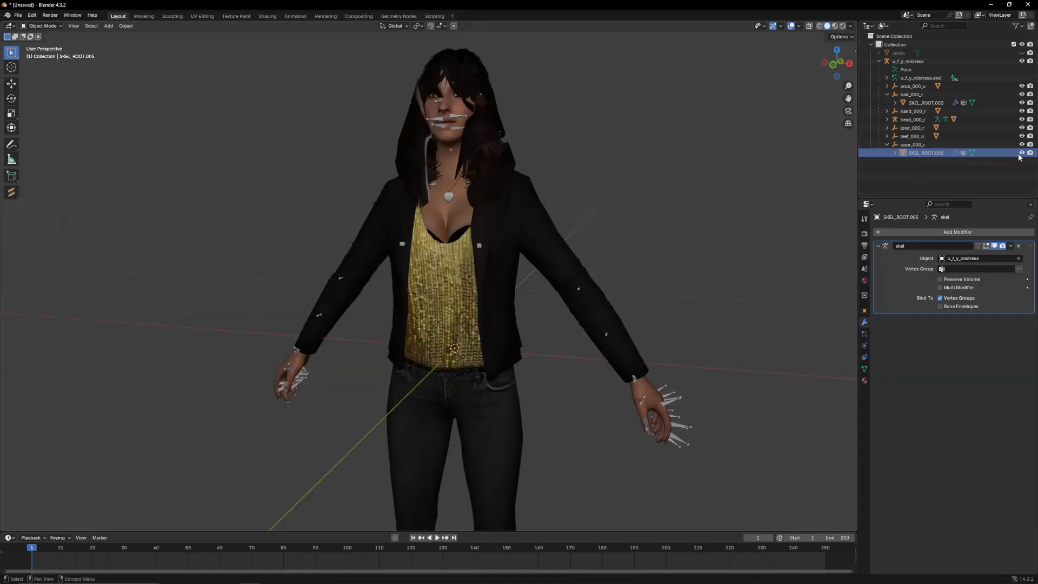
Step: Examine the ped's lower-body and hand meshes by selecting each one in the viewport
click(590, 300)
scroll(590, 300, down, 1)
shift+middle_drag(590, 300, 527, 314)
scroll(576, 244, down, 1)
click(480, 331)
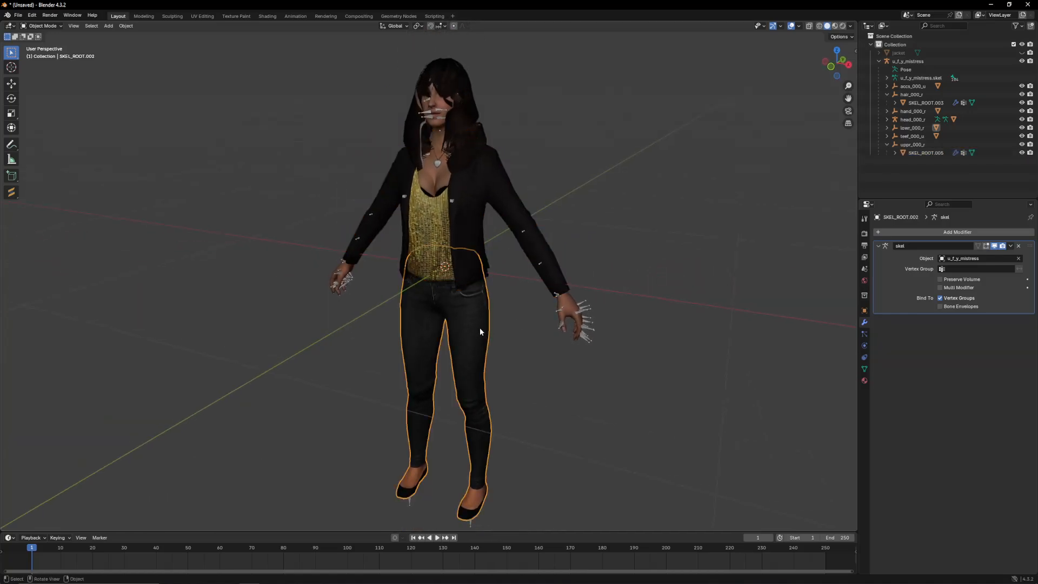
click(499, 285)
click(569, 308)
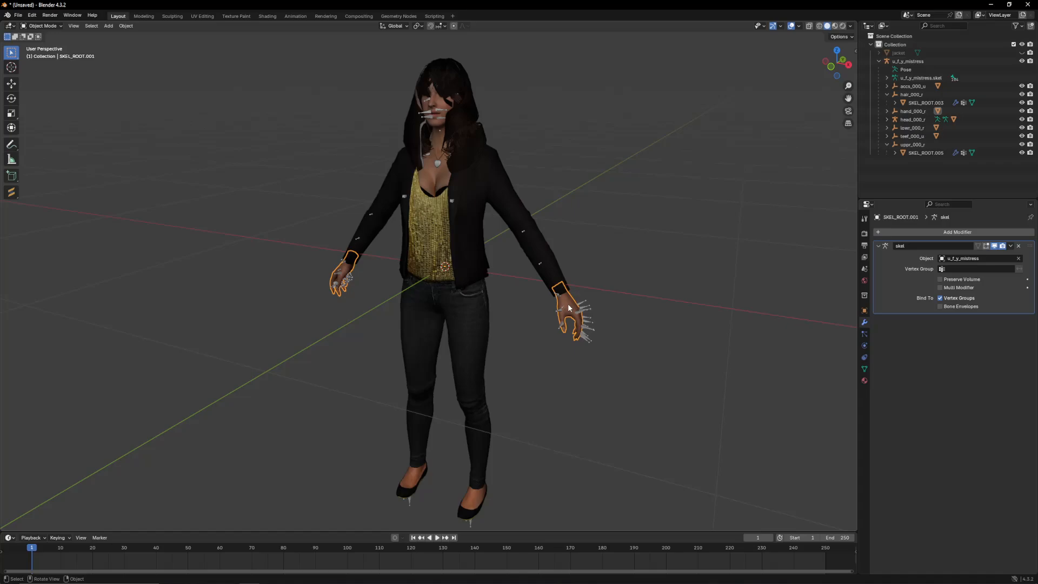
Step: Expand hand_000_r and examine the ped's hand and head meshes by selecting them around the jacket area
click(887, 112)
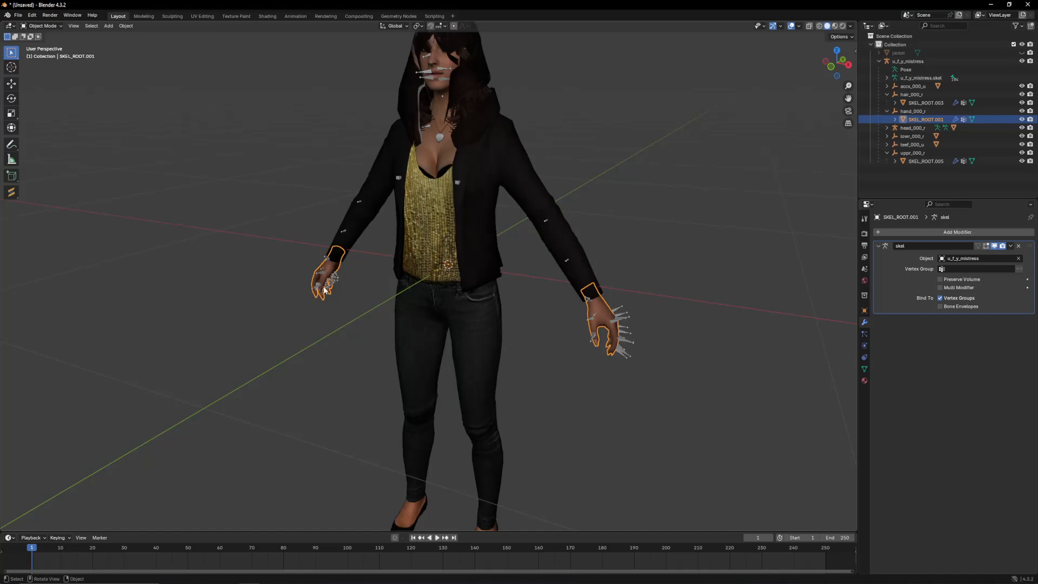
middle_drag(324, 291, 528, 339)
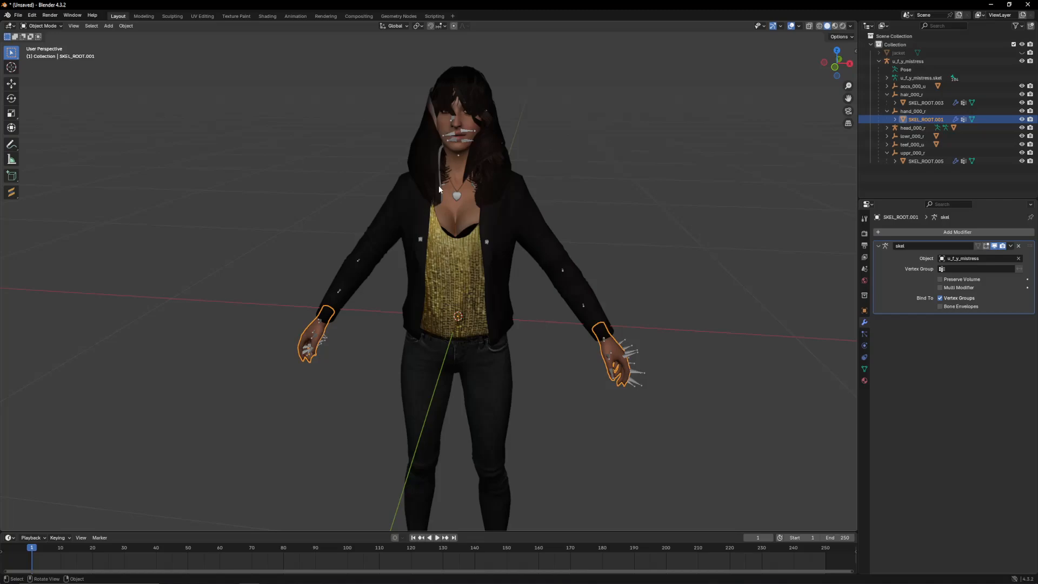
click(466, 127)
click(468, 125)
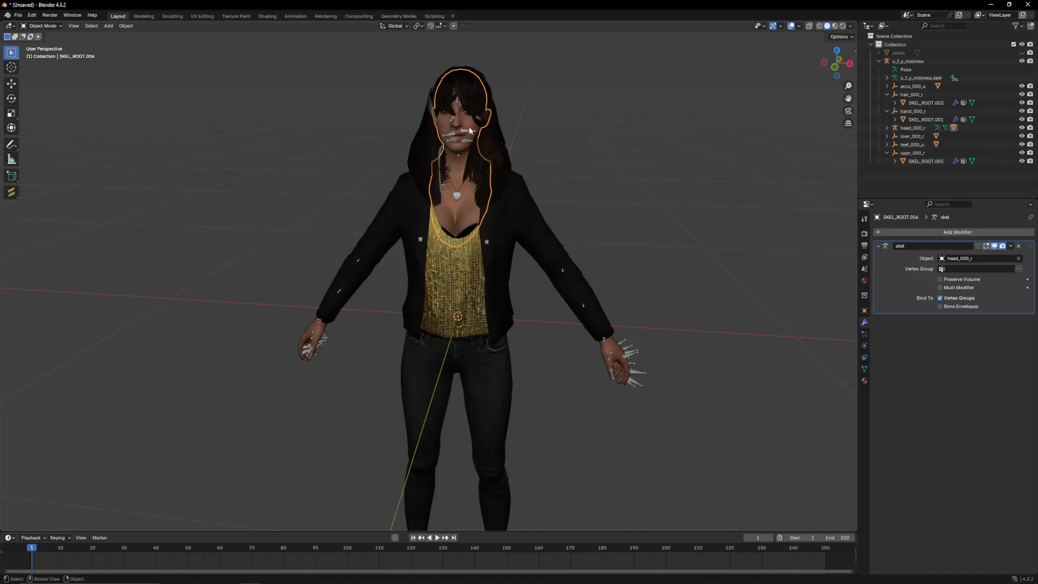
shift+click(618, 350)
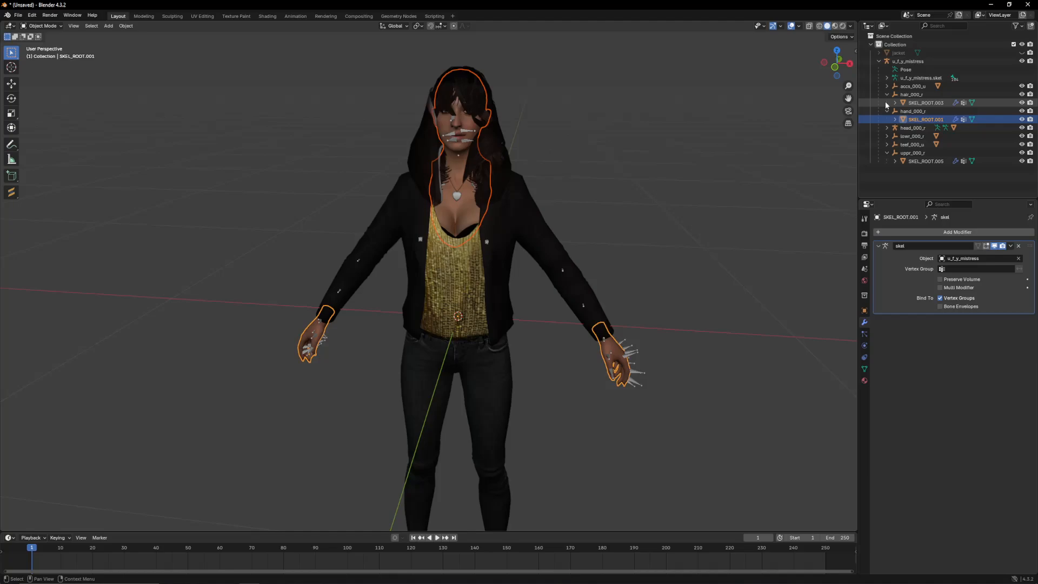
click(546, 350)
middle_drag(546, 349, 550, 304)
scroll(543, 310, up, 3)
scroll(543, 311, down, 4)
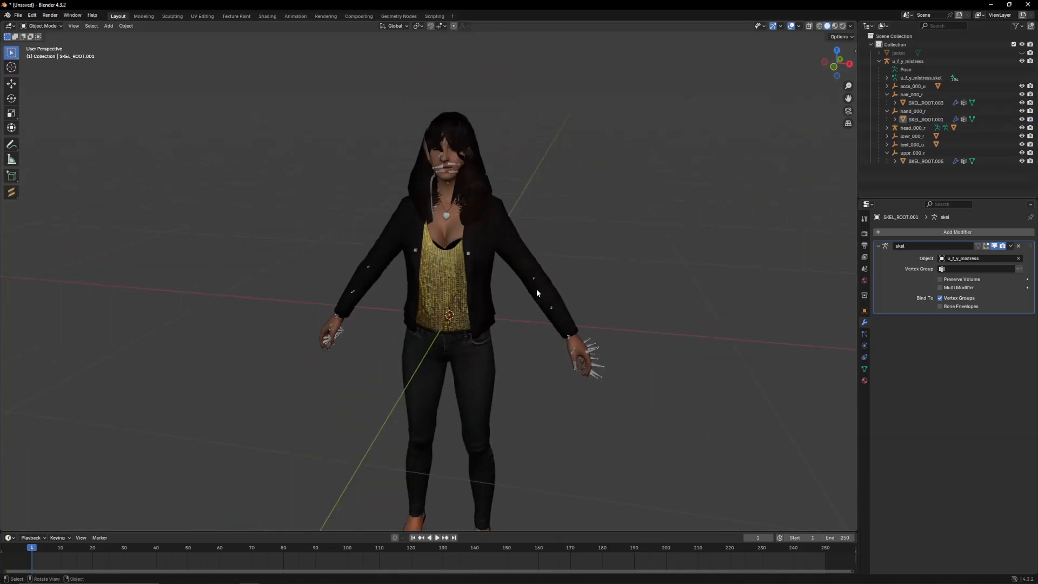
Step: Hide the ped's original black blazer mesh so only the head, hands and lower body remain around the torso
click(530, 288)
scroll(532, 320, up, 2)
click(532, 320)
middle_drag(532, 320, 525, 307)
scroll(534, 325, down, 2)
click(473, 282)
key(h)
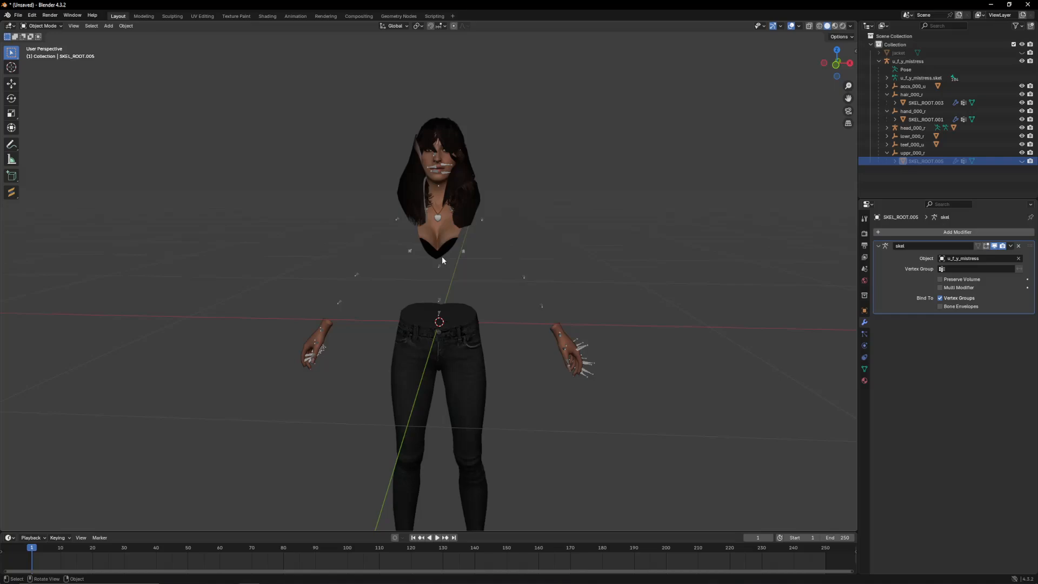
middle_drag(439, 267, 475, 308)
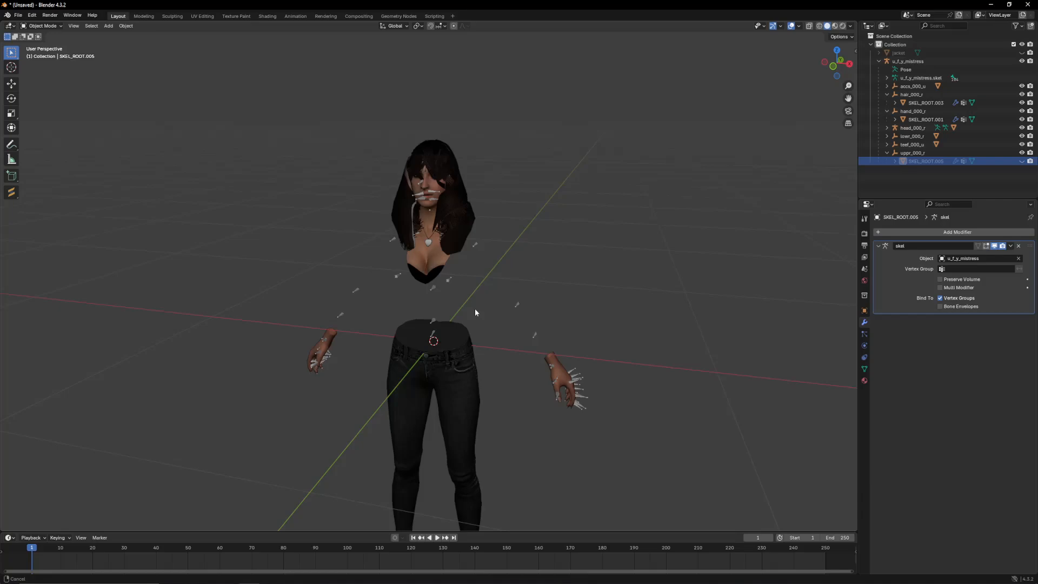
Step: Show the jacket object, select it and view it on the ped from the front
click(1022, 53)
click(899, 53)
scroll(670, 228, up, 2)
click(661, 231)
middle_drag(661, 231, 635, 233)
click(831, 63)
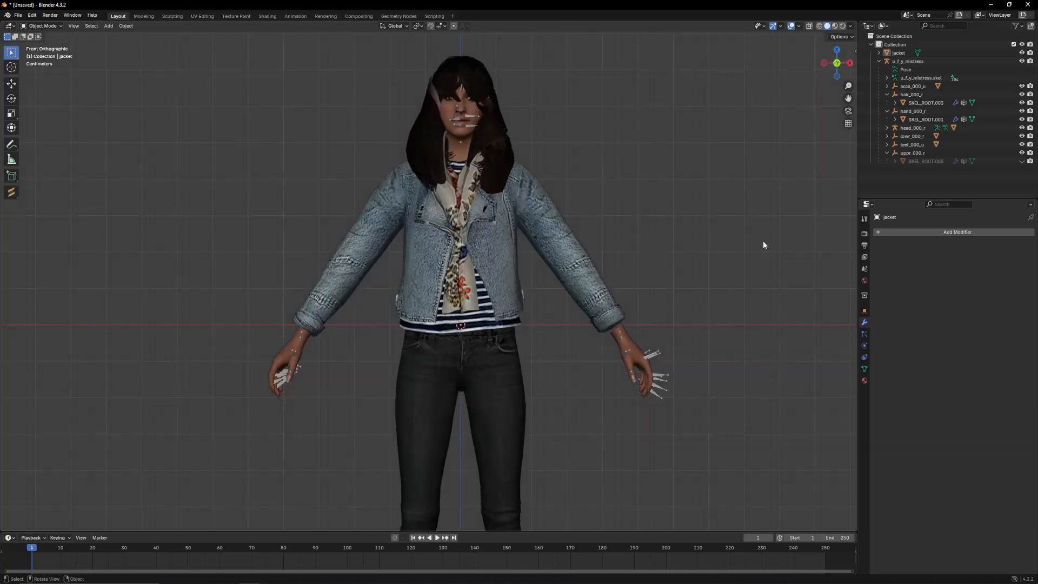
Step: Convert the whole jacket mesh from triangles to quads
scroll(757, 249, up, 2)
shift+middle_drag(697, 300, 510, 287)
click(570, 284)
scroll(587, 296, up, 1)
key(Tab)
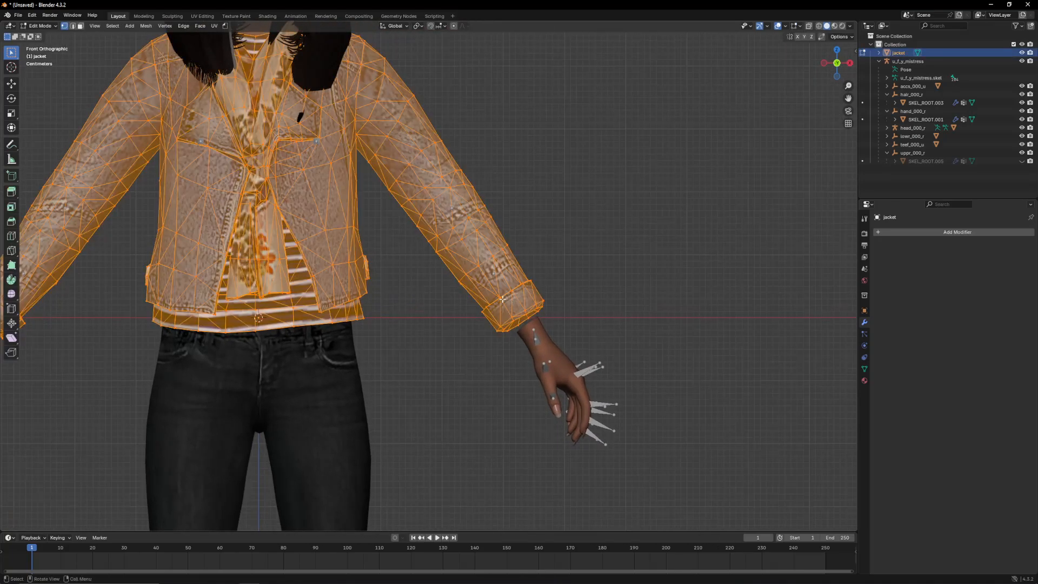
key(alt+j)
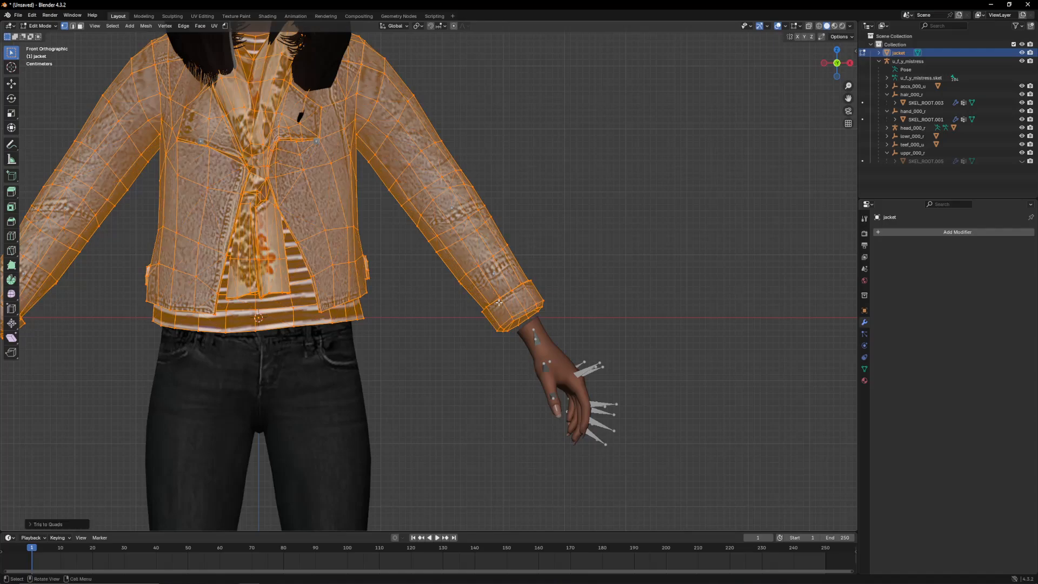
Step: Merge the jacket's vertices by distance at 0.0001 m, leaving the Sharp Edges option off
key(m)
key(Down)
key(Down)
key(Down)
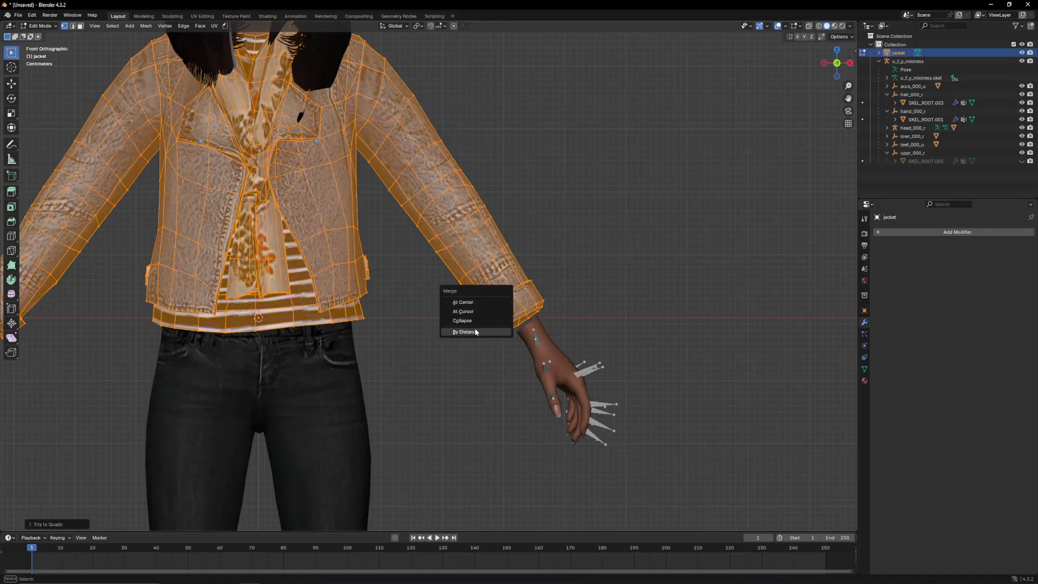
key(Return)
middle_drag(503, 310, 486, 316)
click(50, 524)
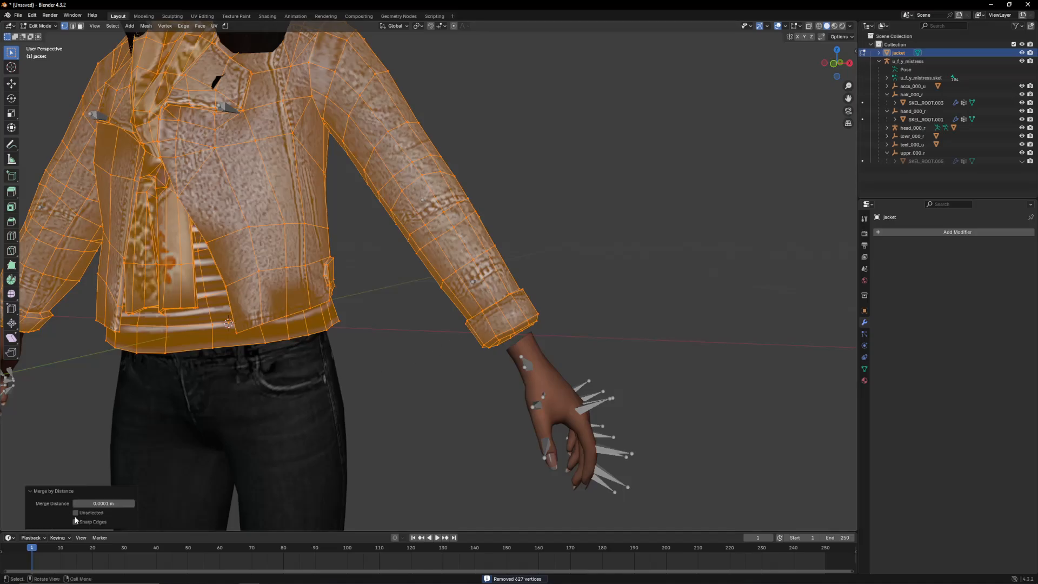
click(77, 520)
middle_drag(232, 416, 344, 376)
click(76, 522)
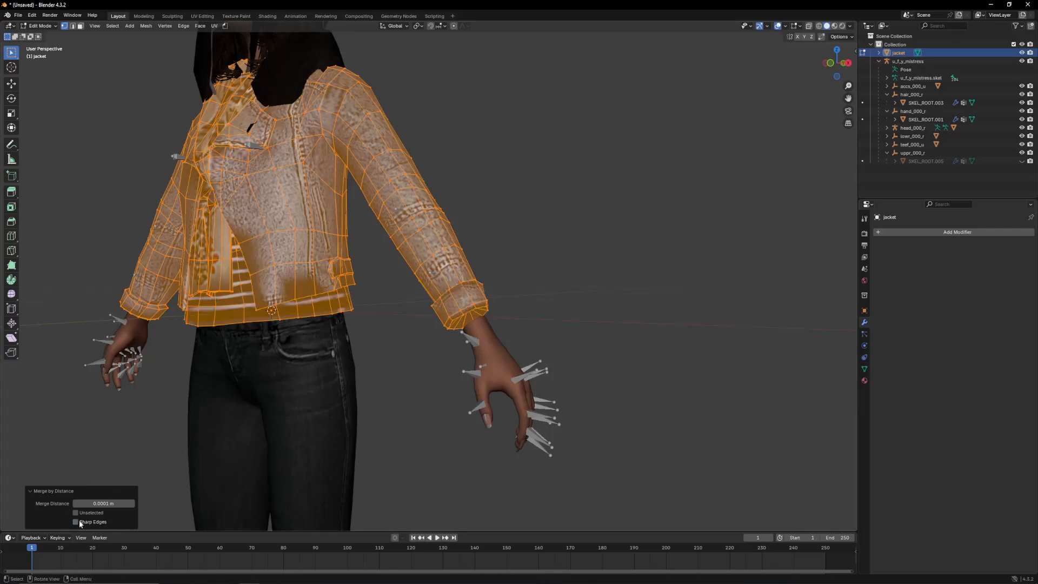
Step: Mark the edge loop along the striped shirt's bottom hem as sharp
alt+click(236, 321)
key(ctrl+e)
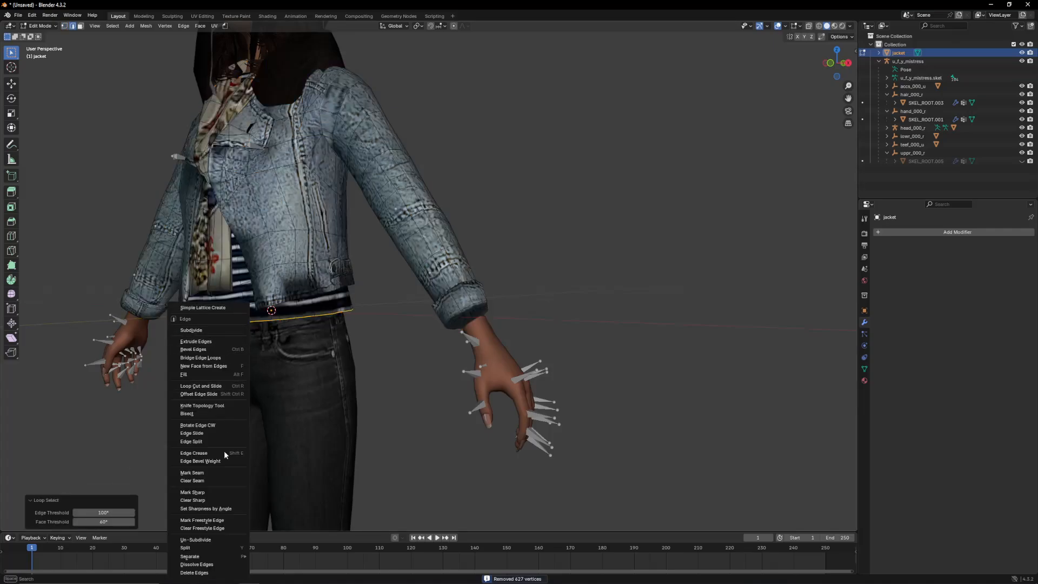
click(215, 491)
scroll(393, 316, up, 3)
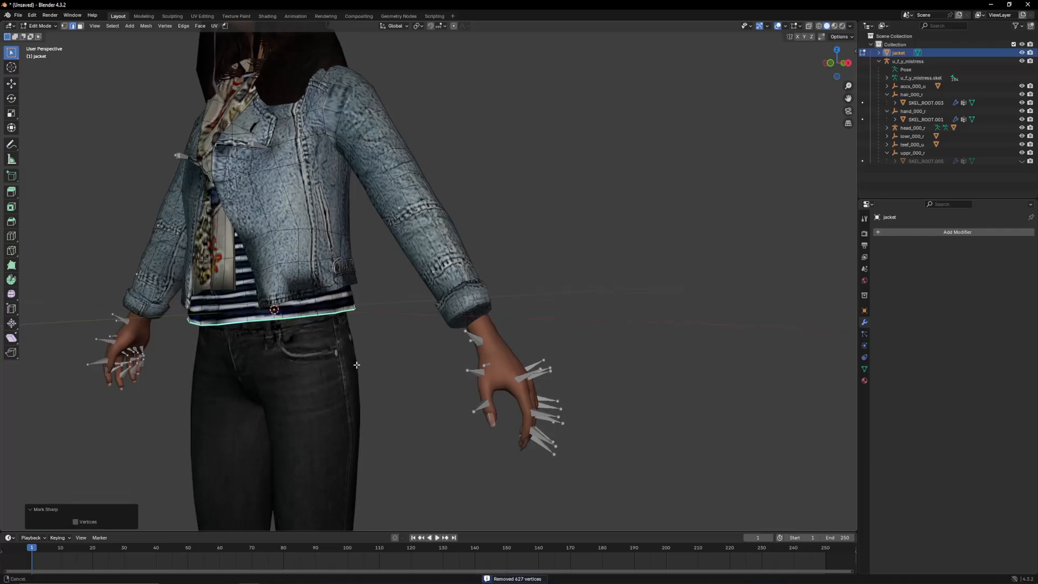
Step: Mark the edge loops along the denim jacket's front opening and lower hem as sharp on both sides
alt+click(393, 316)
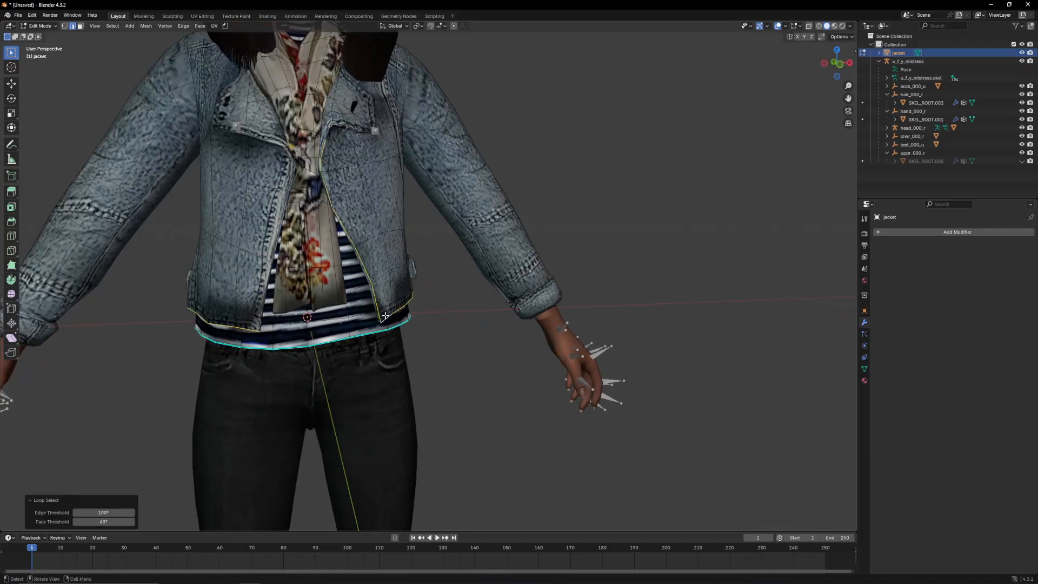
key(ctrl+e)
click(364, 323)
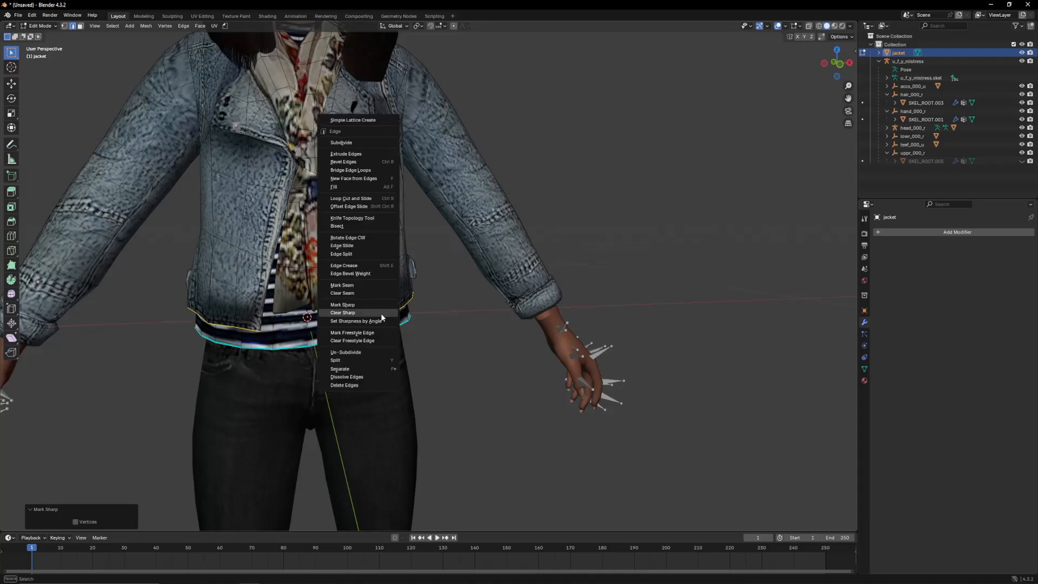
key(ctrl+e)
click(355, 304)
alt+click(253, 316)
key(ctrl+e)
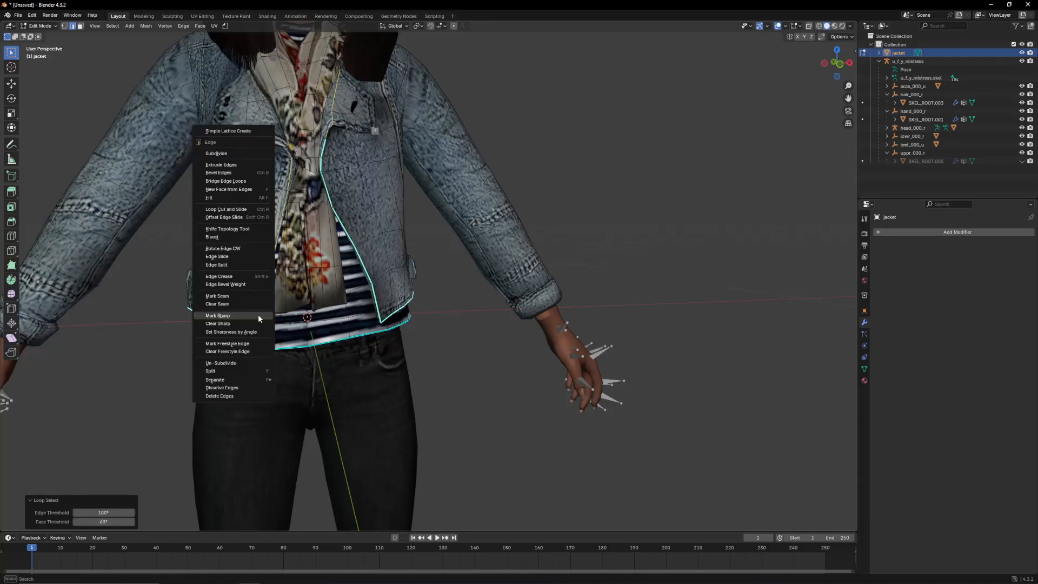
click(258, 314)
middle_drag(258, 313, 457, 350)
scroll(335, 320, up, 2)
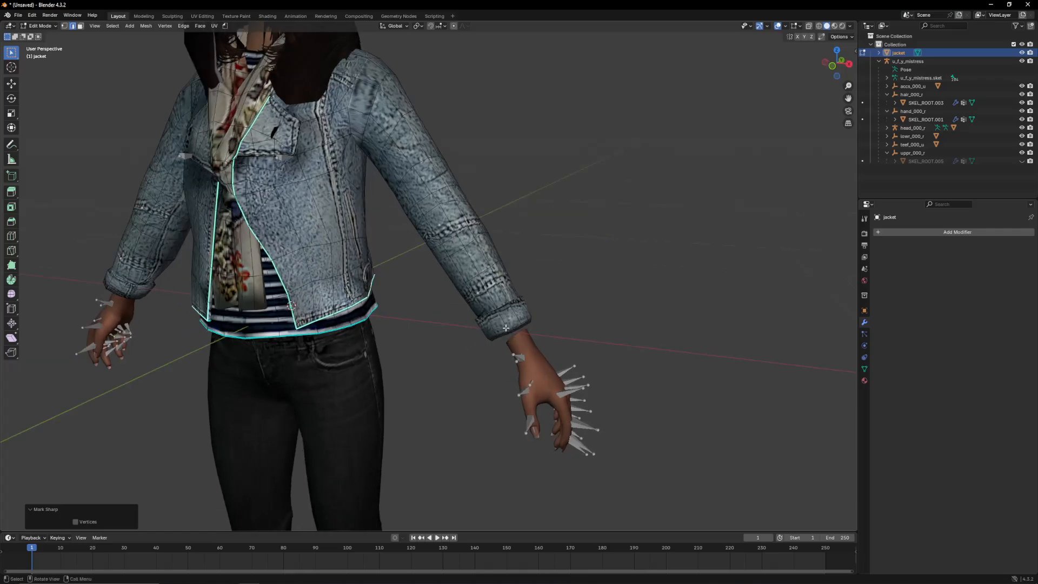
Step: Move the ped's left sleeve cuff toward the hand by about 0.034 m with smooth proportional editing at size 0.180
click(506, 329)
key(Tab)
scroll(507, 329, up, 3)
middle_drag(507, 328, 429, 310)
key(Tab)
click(438, 281)
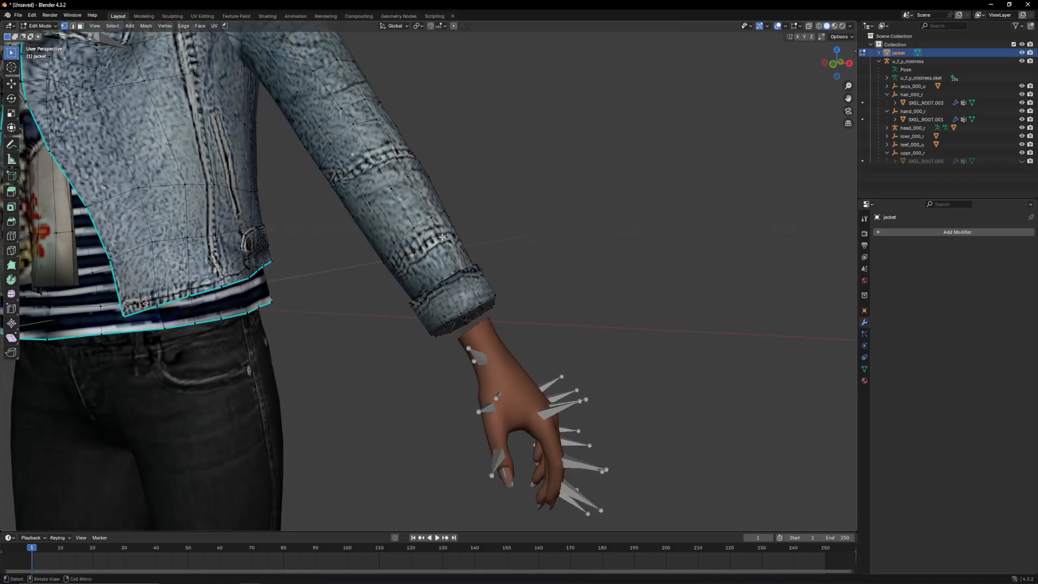
click(453, 26)
key(g)
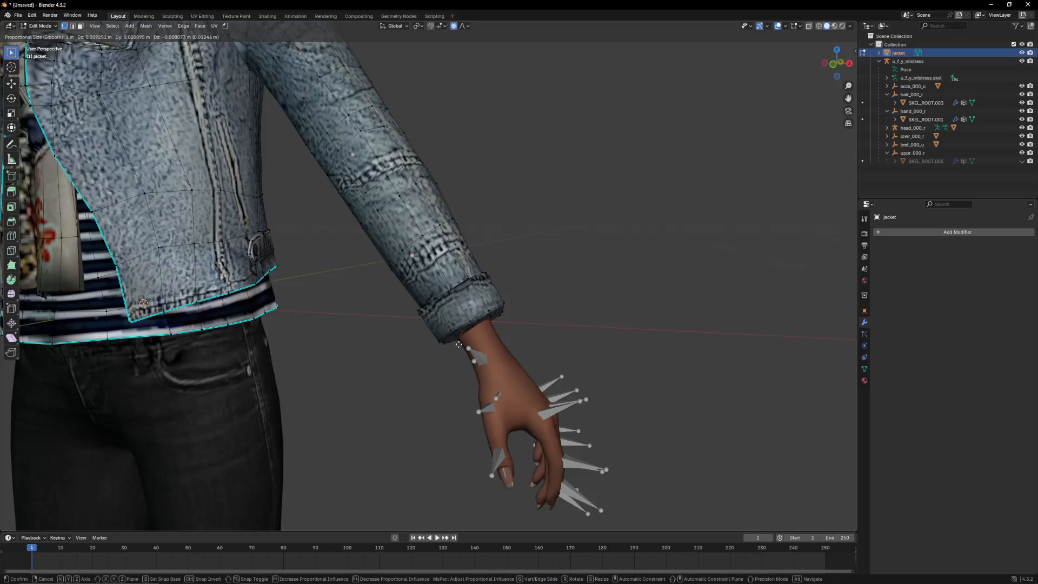
scroll(458, 343, up, 15)
right_click(458, 343)
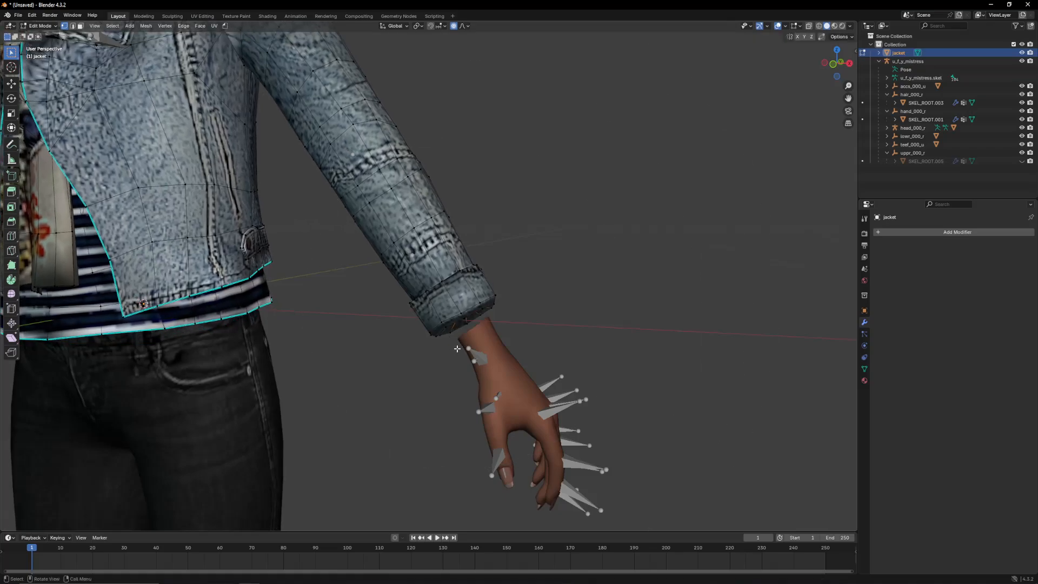
key(g)
click(475, 375)
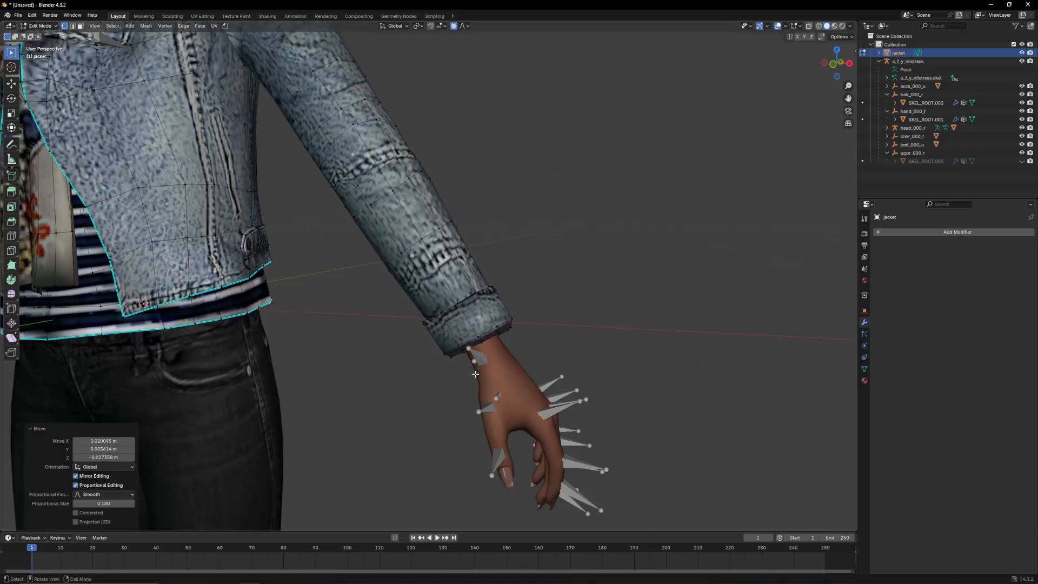
Step: Nudge the ped's right sleeve cuff by about 0.004 m toward the hand with proportional size 0.180
scroll(475, 374, down, 5)
middle_drag(418, 339, 553, 349)
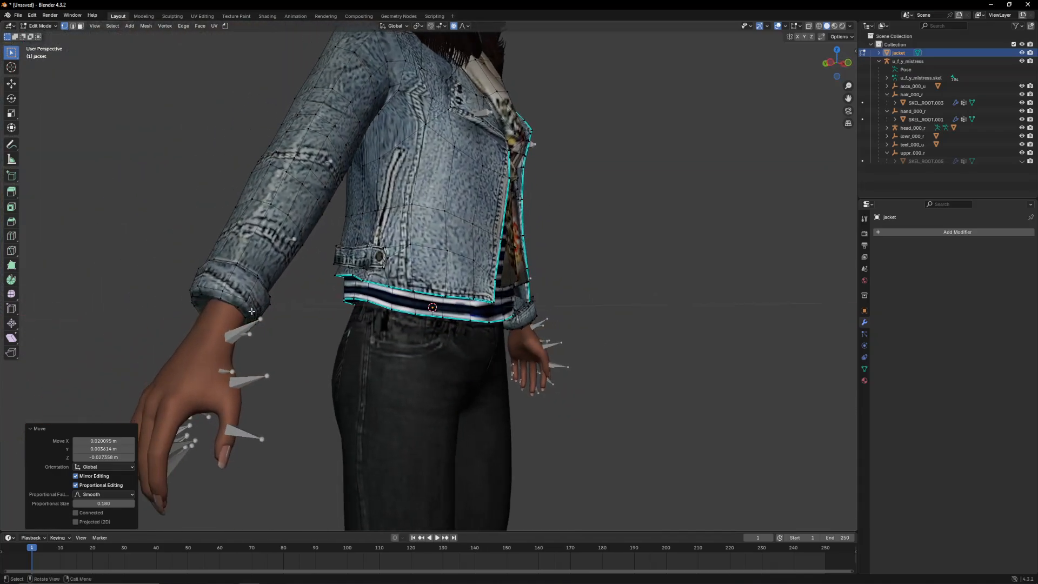
middle_drag(235, 311, 251, 307)
click(310, 272)
middle_drag(319, 282, 290, 297)
key(g)
click(343, 290)
scroll(372, 303, up, 3)
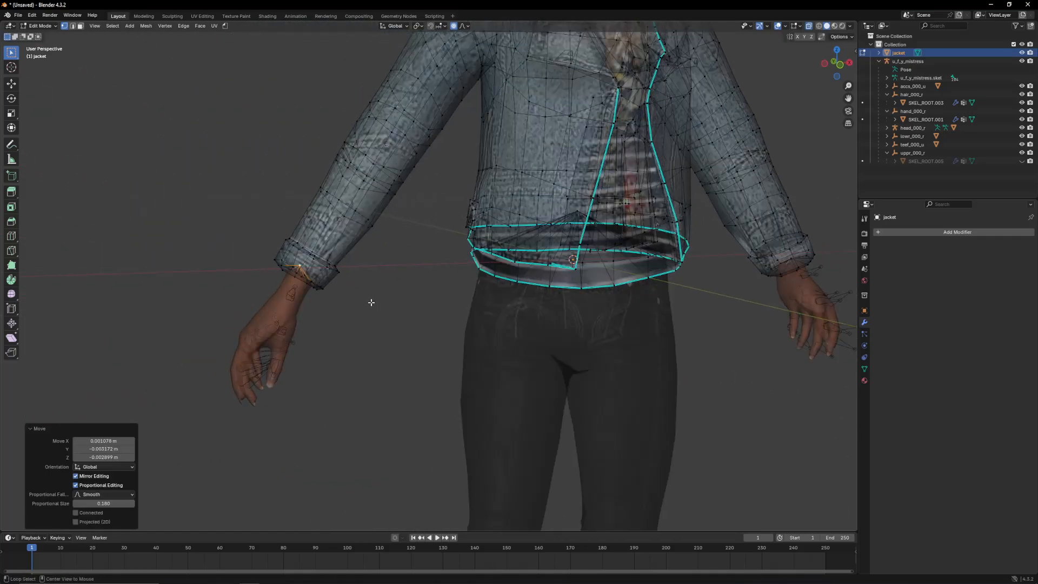
Step: Extend the right sleeve cuff over the wrist with repeated proportional moves, enlarging the influence size to about 0.26 m
scroll(371, 302, up, 1)
key(g)
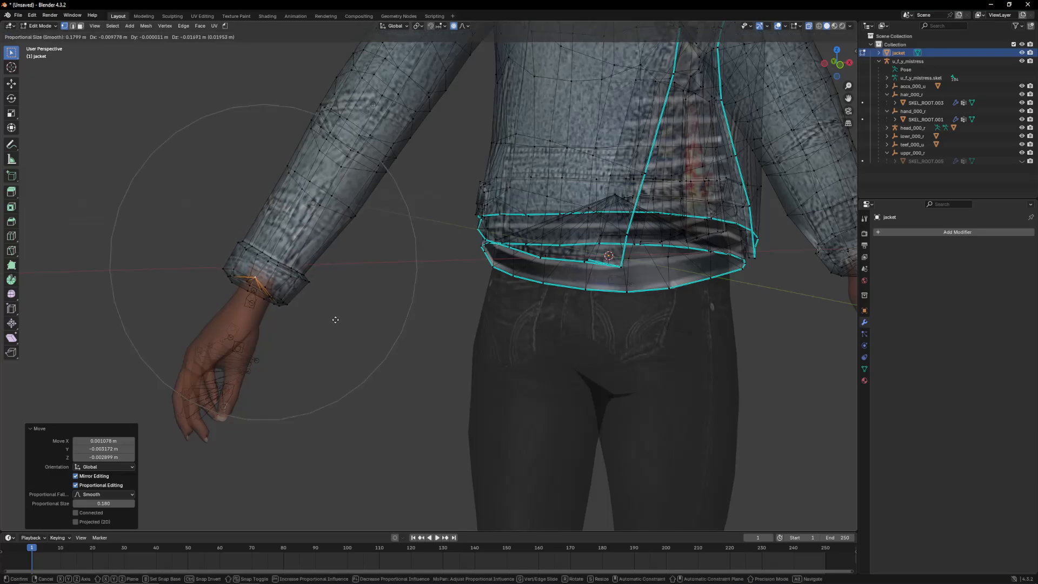
click(335, 320)
scroll(334, 321, down, 2)
key(g)
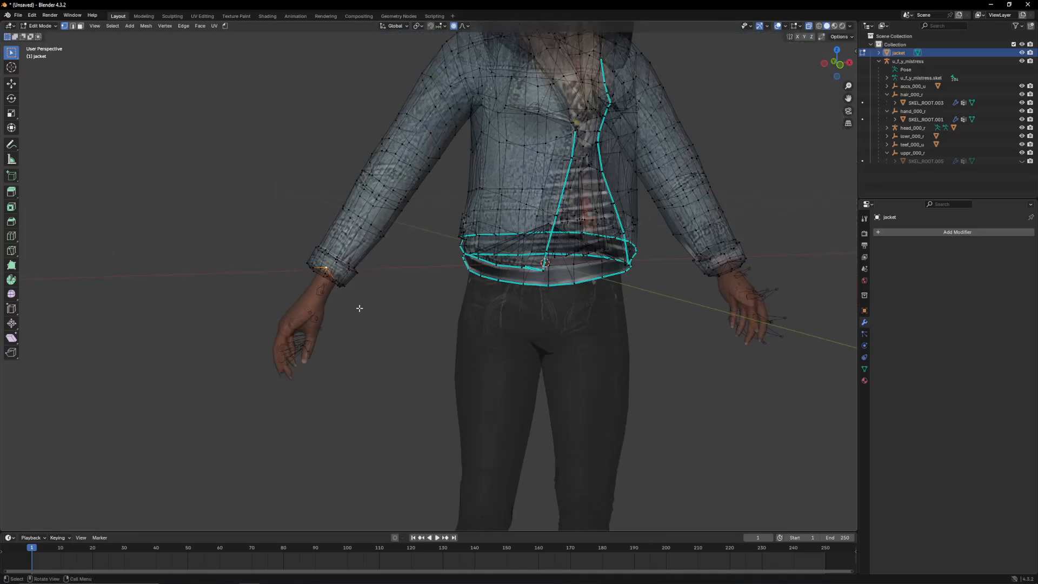
click(354, 317)
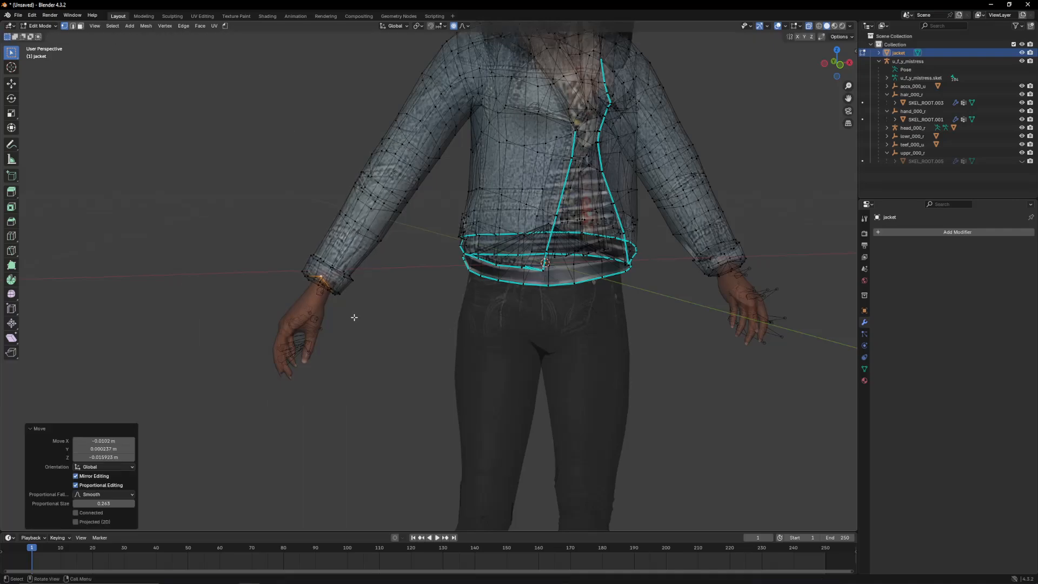
key(g)
click(354, 317)
scroll(518, 238, down, 2)
scroll(518, 238, up, 4)
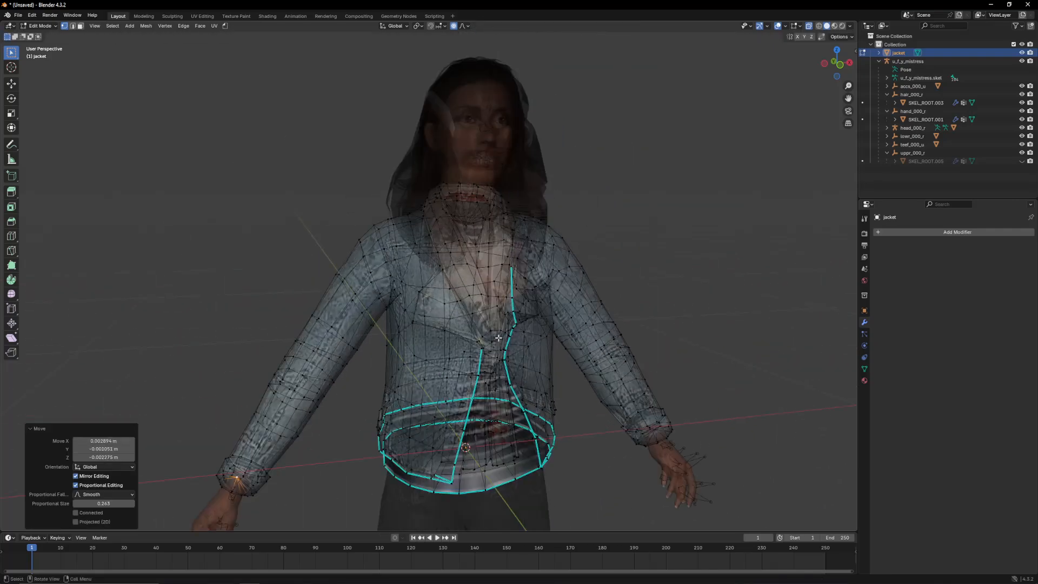
Step: Hide the ped's hair mesh and open the jacket mesh for editing around the shoulders
key(Tab)
click(457, 166)
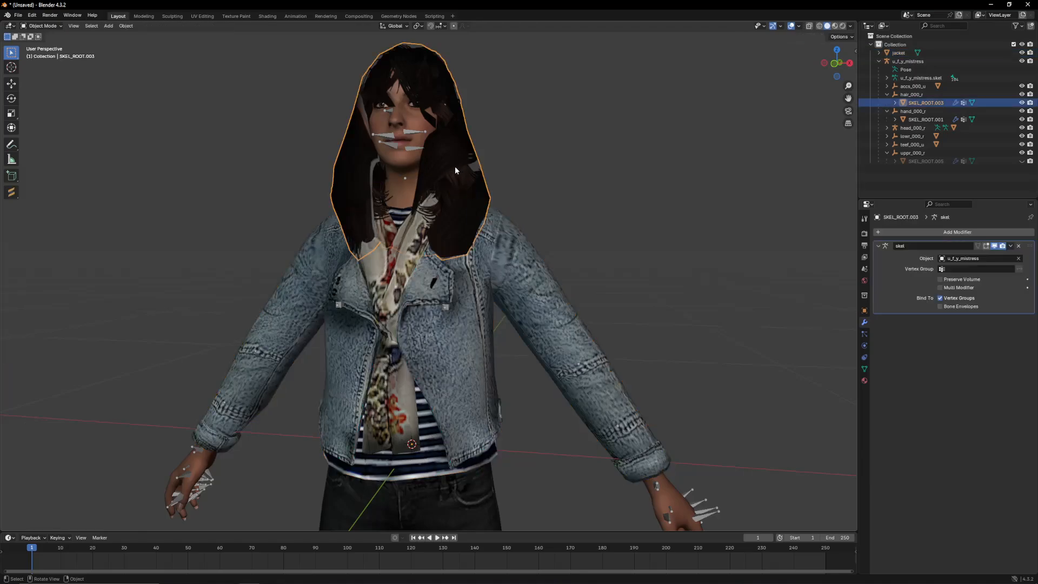
key(h)
middle_drag(458, 187, 471, 265)
click(452, 292)
scroll(455, 300, up, 5)
key(Tab)
Step: Raise the jacket's shoulders beside the scarf along Z by about 0.012 m with proportional size about 0.18 m, and return to Object Mode
key(g)
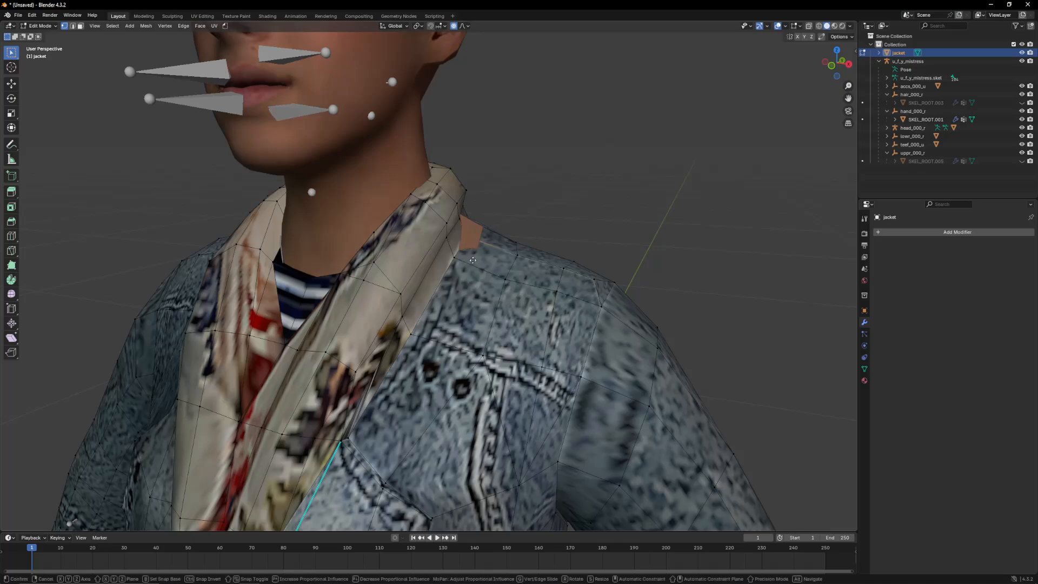
key(z)
right_click(452, 249)
middle_drag(452, 249, 500, 250)
shift+middle_drag(500, 250, 546, 251)
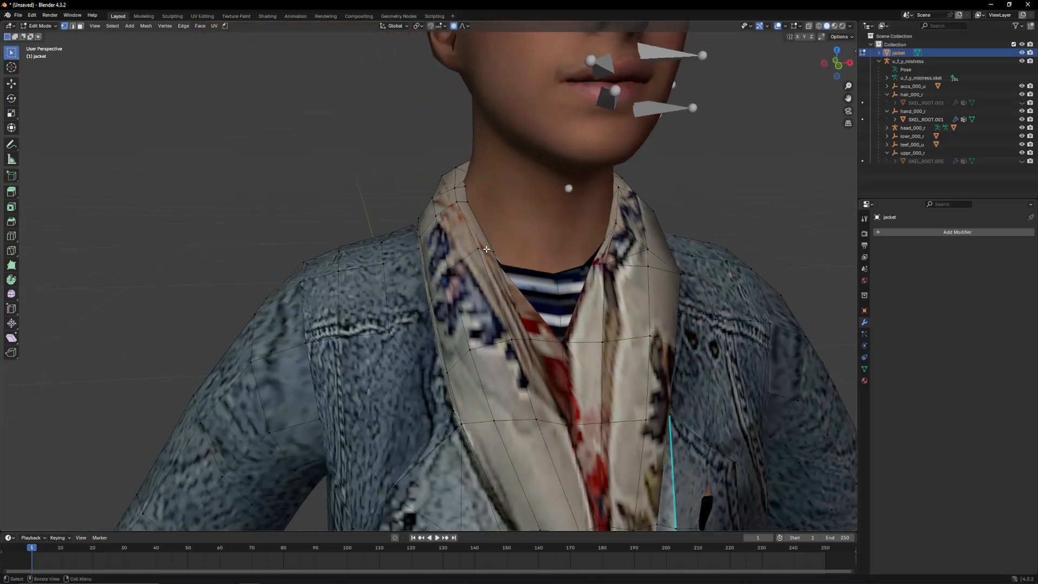
click(385, 243)
middle_drag(411, 247, 390, 251)
key(g)
key(z)
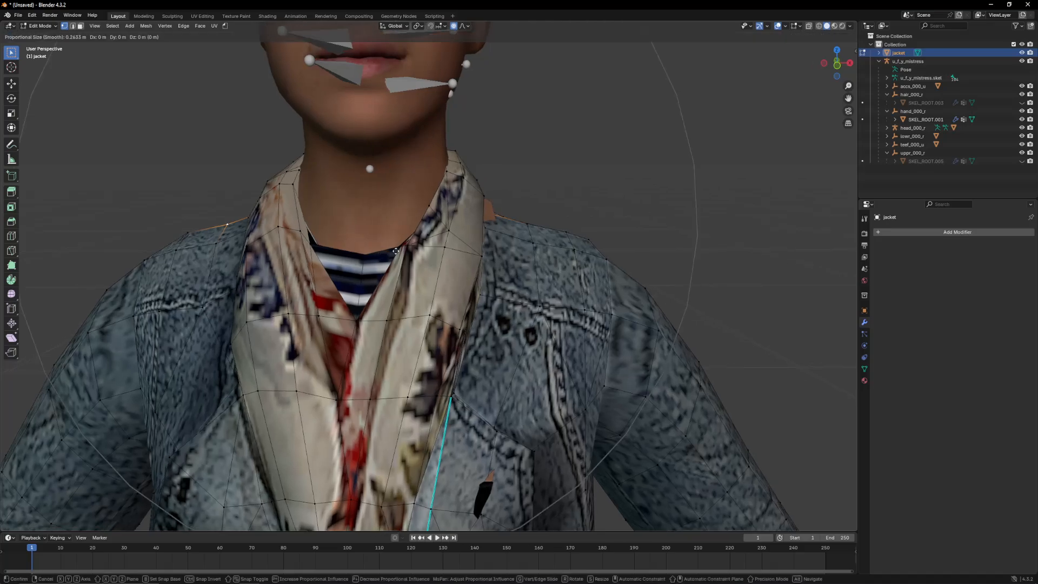
scroll(397, 236, up, 7)
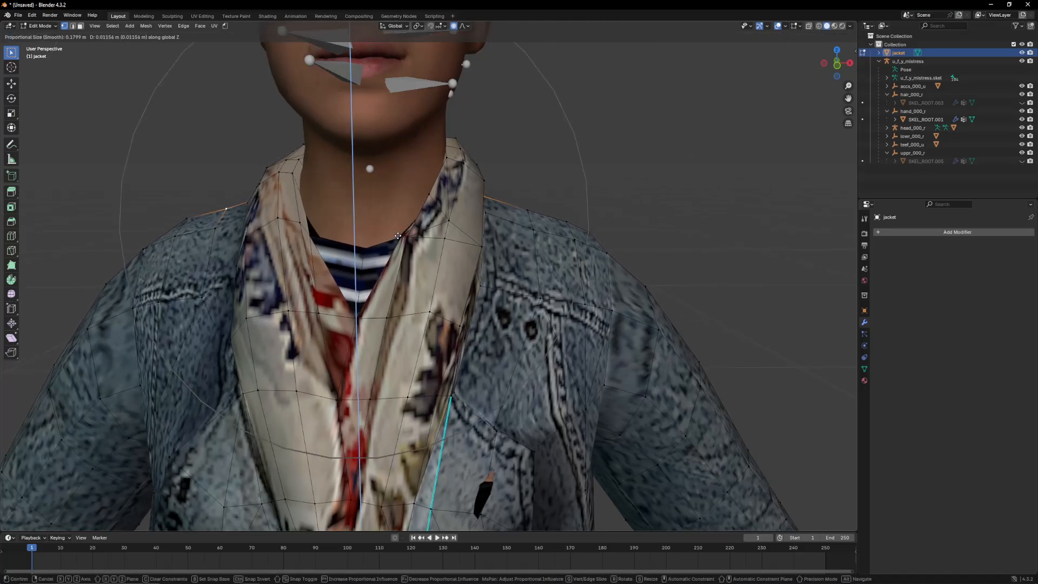
click(397, 235)
scroll(398, 235, down, 5)
middle_drag(397, 236, 546, 281)
key(Tab)
click(498, 269)
click(547, 281)
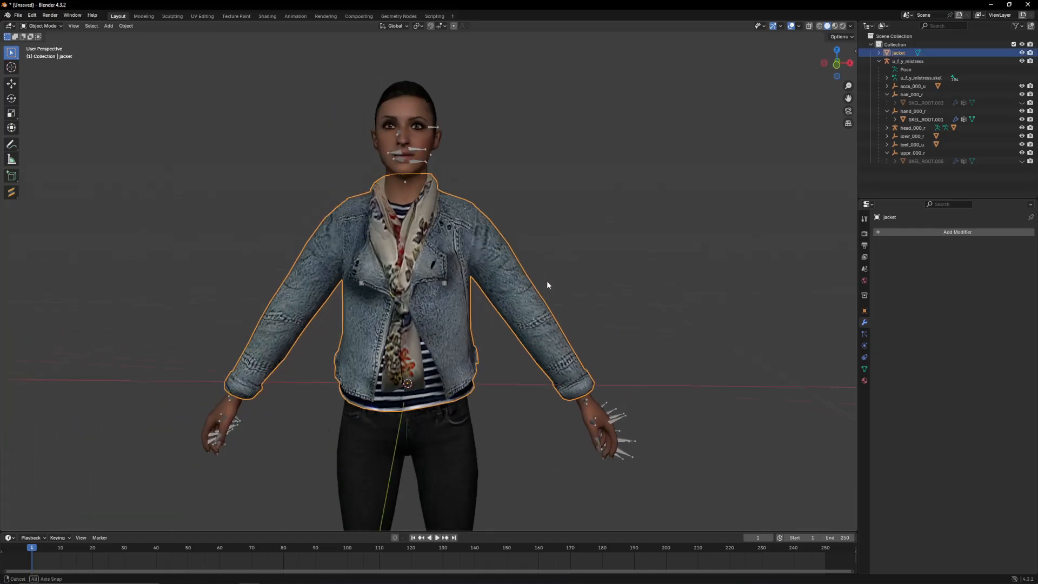
Step: Select the entire jacket mesh in Edit Mode, reset its normal vectors, and return to Object Mode
scroll(539, 271, up, 3)
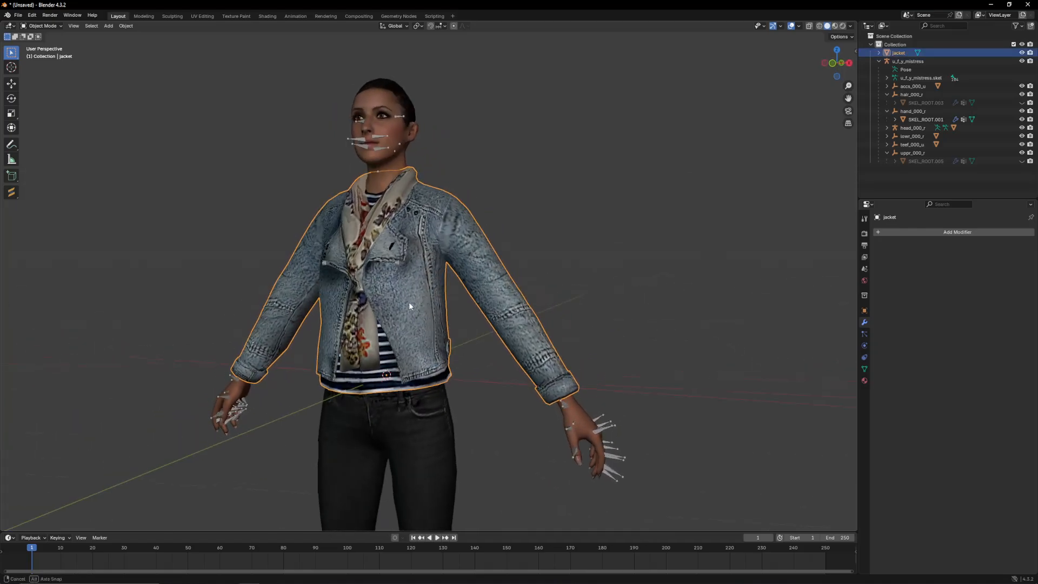
middle_drag(408, 301, 519, 355)
key(Tab)
alt+click(405, 354)
right_click(386, 349)
click(386, 349)
scroll(519, 355, down, 6)
key(Tab)
key(a)
click(398, 238)
key(Tab)
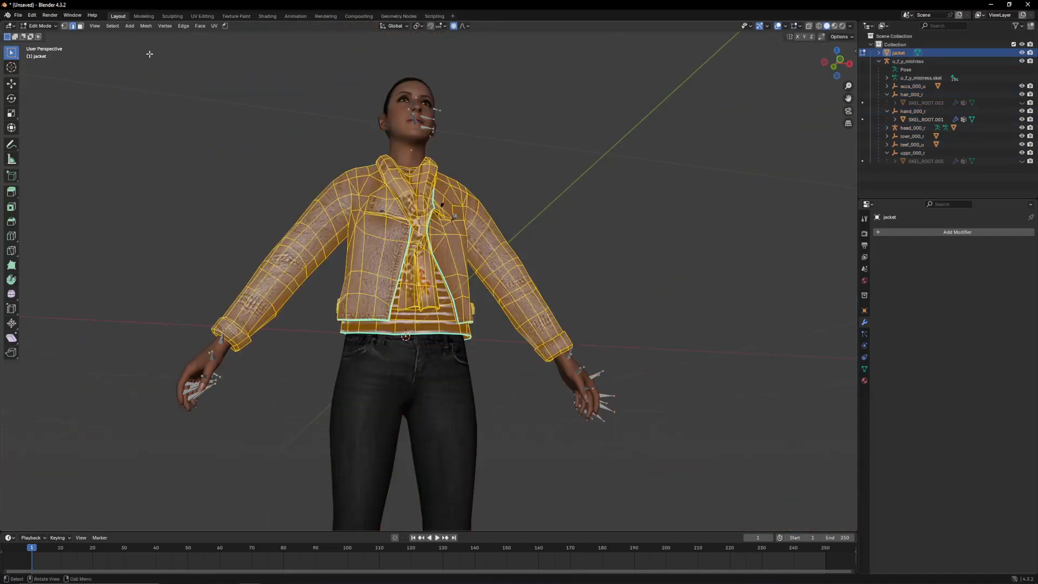
click(146, 25)
mouse_move(179, 167)
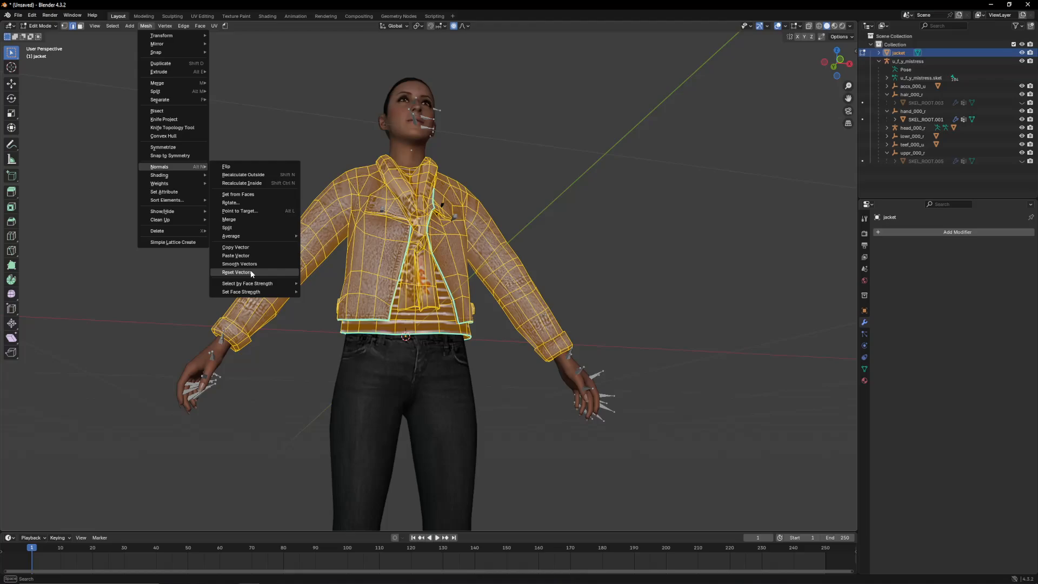
click(237, 272)
key(Tab)
scroll(379, 236, up, 3)
mouse_move(380, 236)
middle_down()
mouse_move(419, 248)
mouse_move(443, 229)
mouse_move(479, 225)
mouse_move(583, 235)
mouse_move(445, 278)
mouse_move(462, 279)
middle_up()
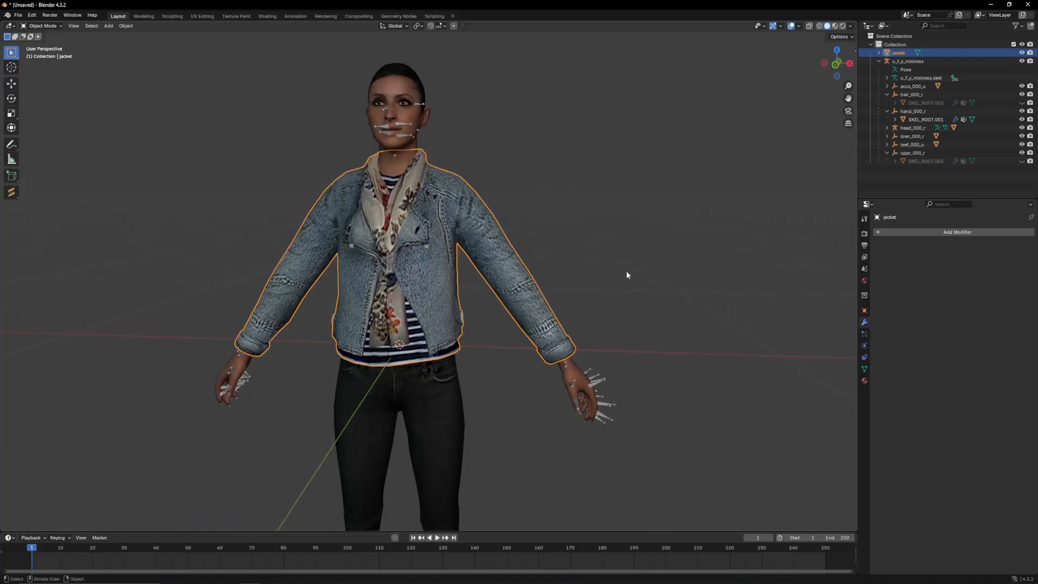
Step: Unhide the ped's original upper-body mesh SKEL_ROOT.005 and show it together with the denim jacket
key(h)
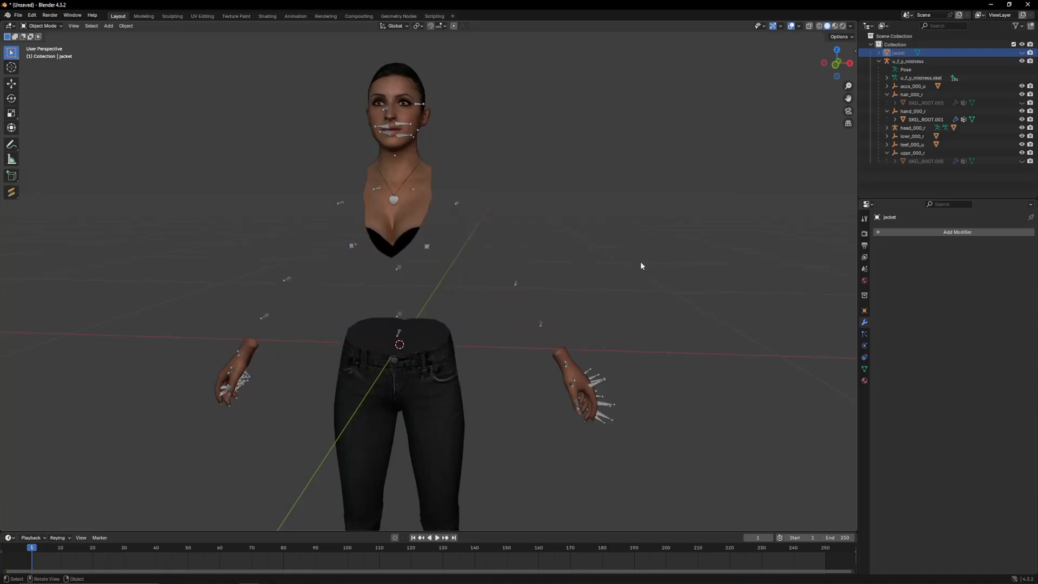
click(1022, 161)
click(1022, 53)
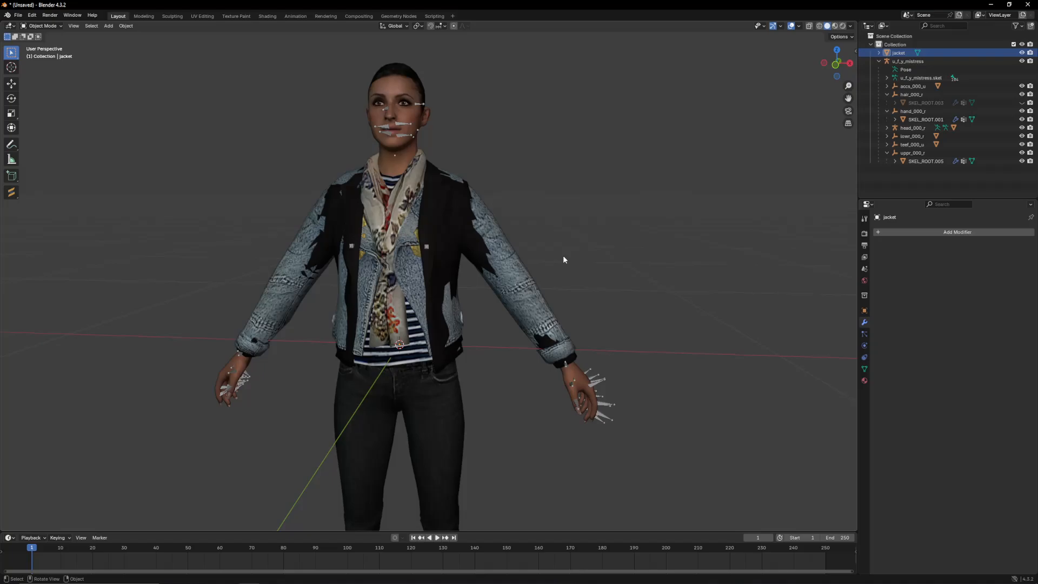
middle_drag(563, 255, 492, 265)
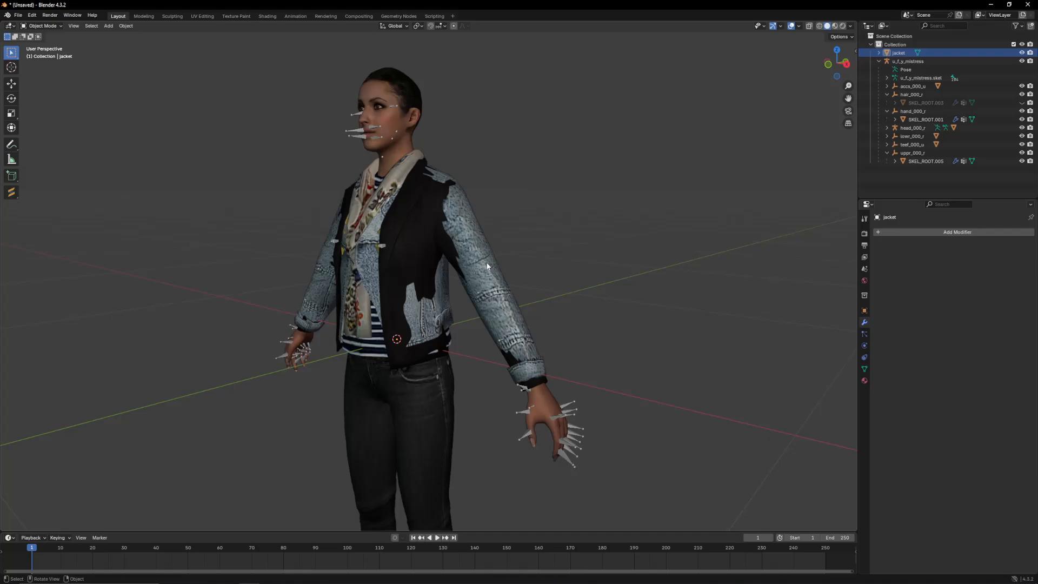
middle_drag(467, 263, 506, 261)
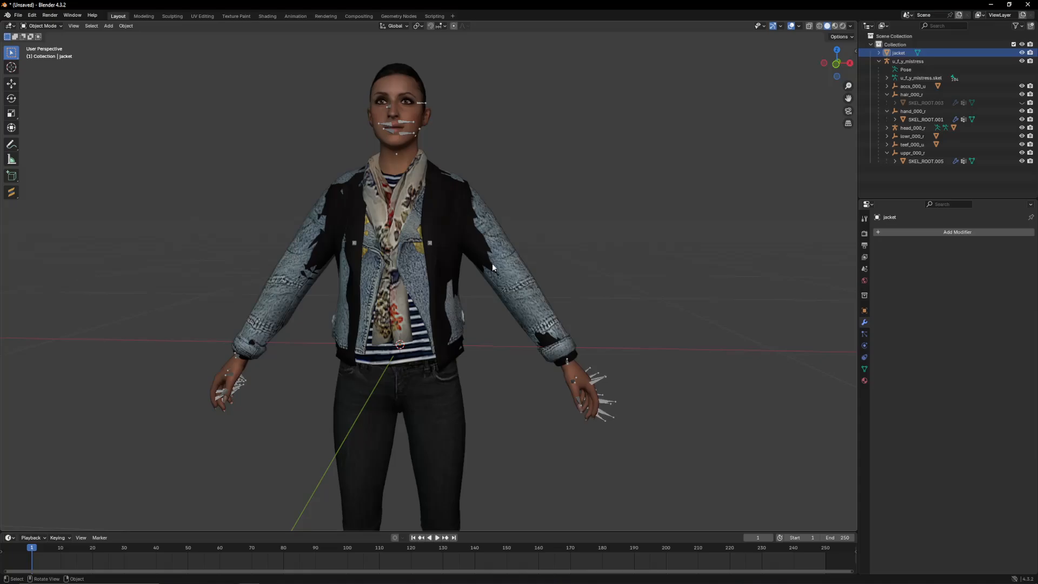
Step: Examine how the ped's separate head and original upper-body meshes sit beneath the denim jacket
click(476, 262)
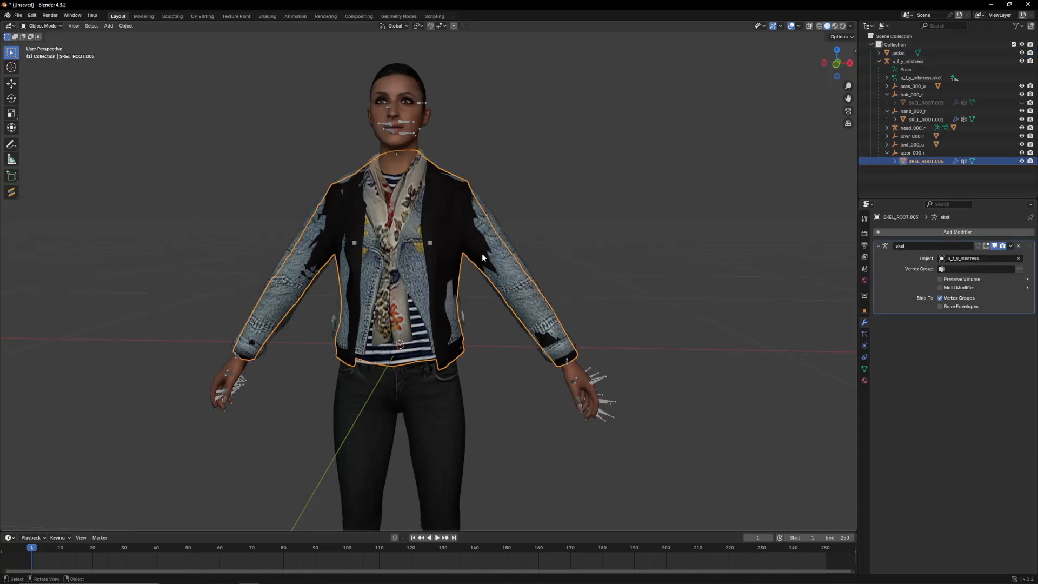
middle_drag(549, 270, 480, 289)
shift+middle_drag(490, 305, 540, 289)
scroll(496, 269, up, 1)
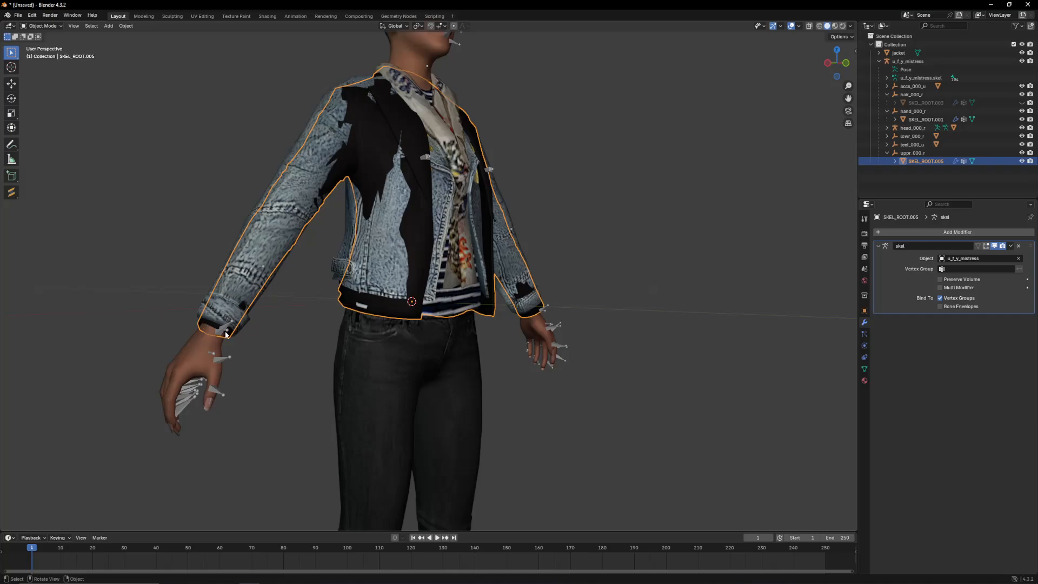
middle_drag(226, 334, 472, 335)
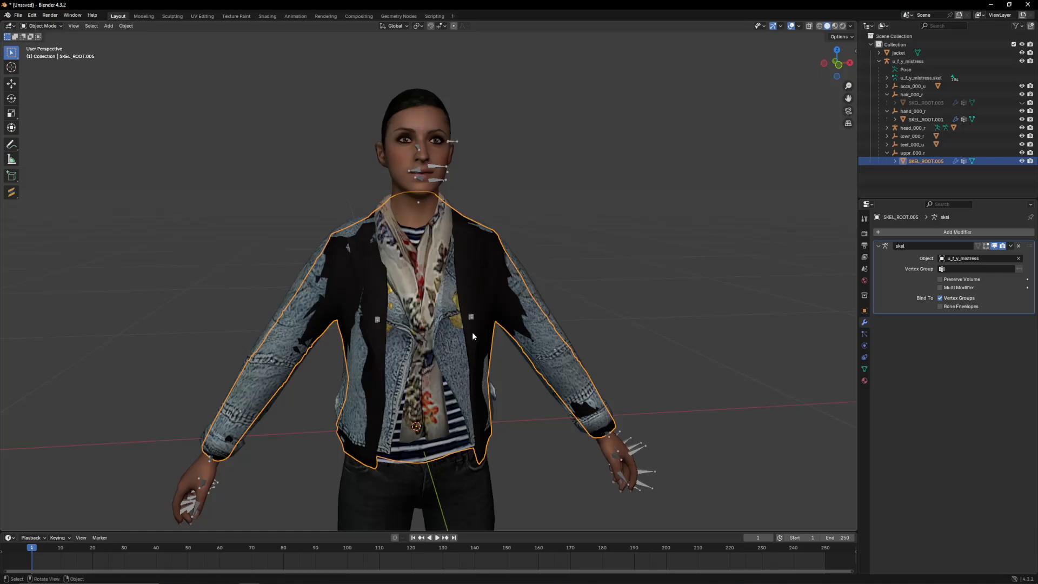
scroll(413, 172, up, 3)
click(414, 172)
middle_drag(413, 172, 449, 227)
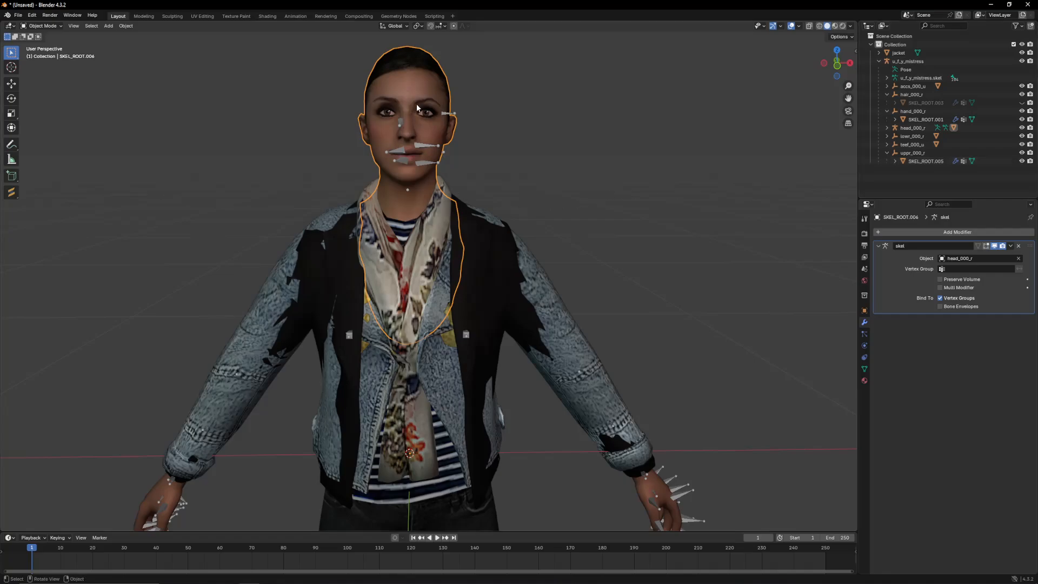
click(484, 256)
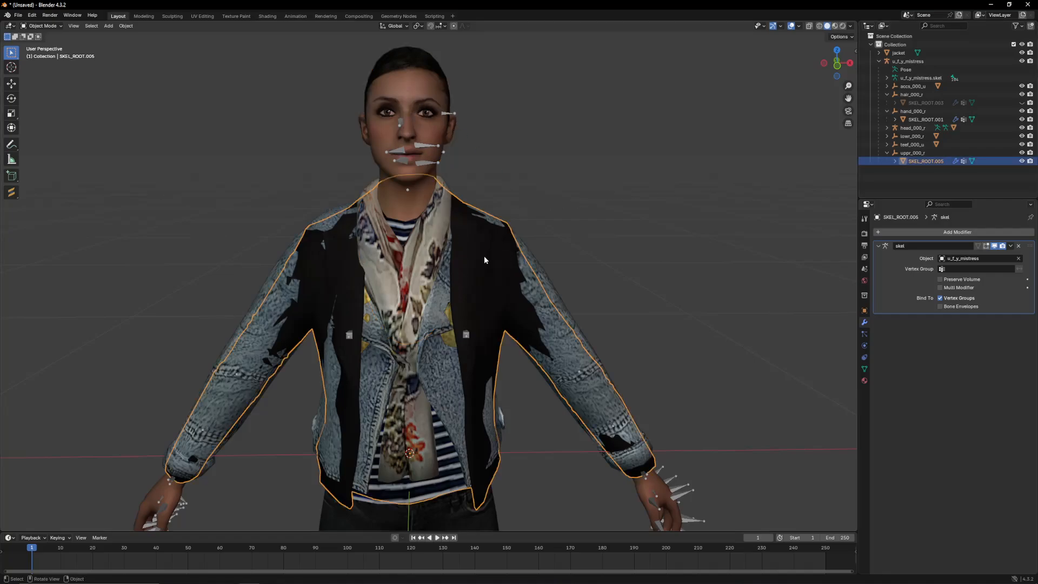
click(432, 200)
middle_drag(442, 190, 466, 204)
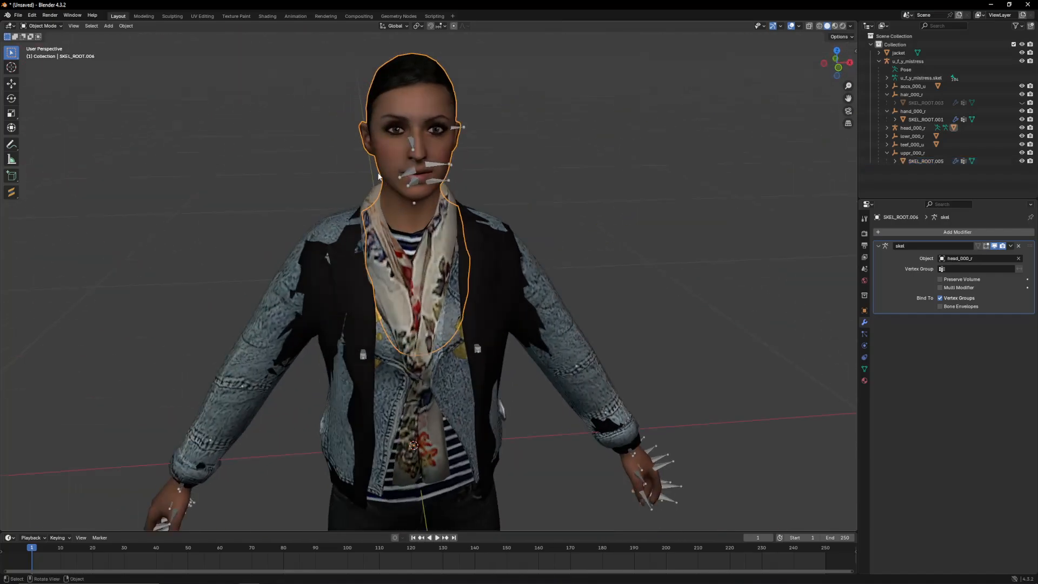
middle_drag(378, 176, 492, 250)
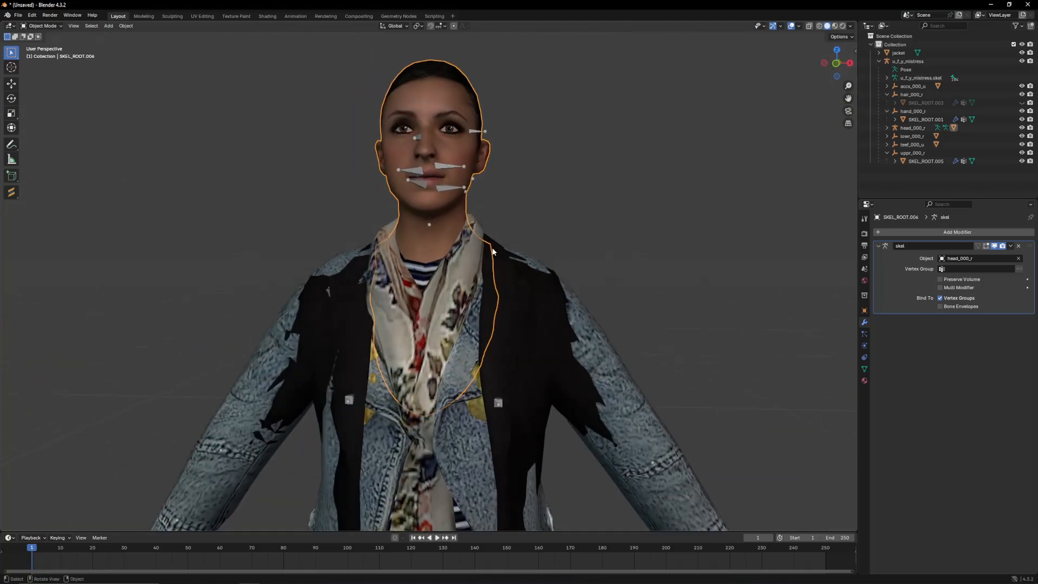
click(538, 332)
middle_drag(491, 291, 397, 253)
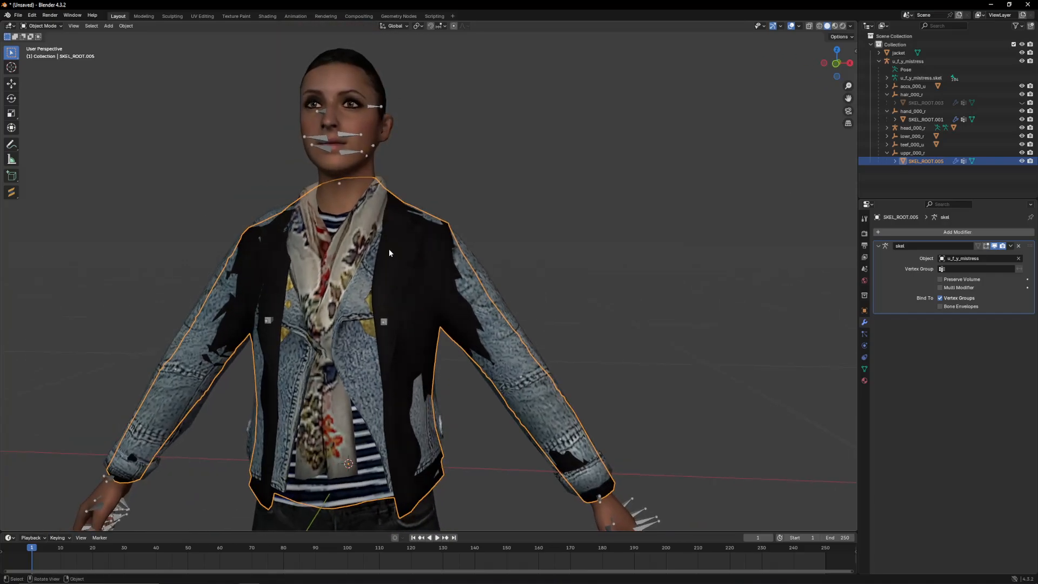
Step: Duplicate the ped's head mesh SKEL_ROOT.006 in place and enlarge the object list
click(377, 137)
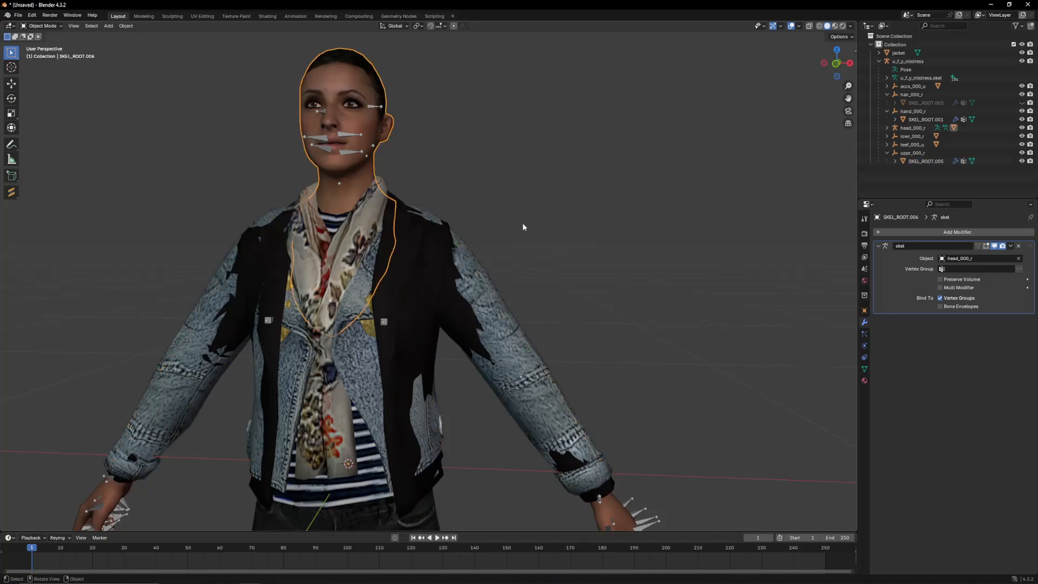
click(888, 130)
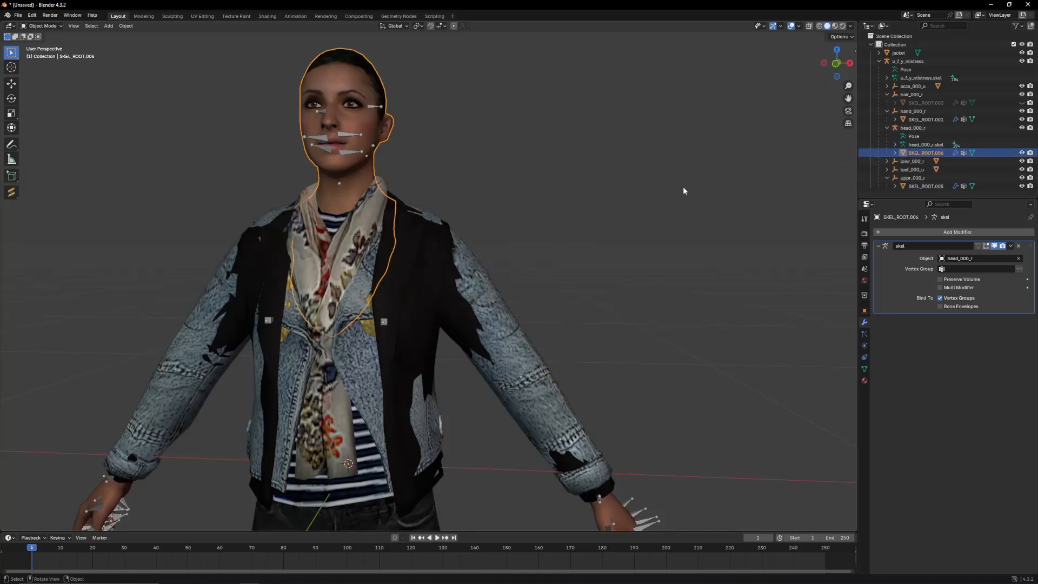
key(shift+d)
right_click(661, 189)
drag(916, 200, 919, 279)
Step: Duplicate the ped's original upper-body mesh SKEL_ROOT.005 in place, without moving the copy
shift+click(431, 270)
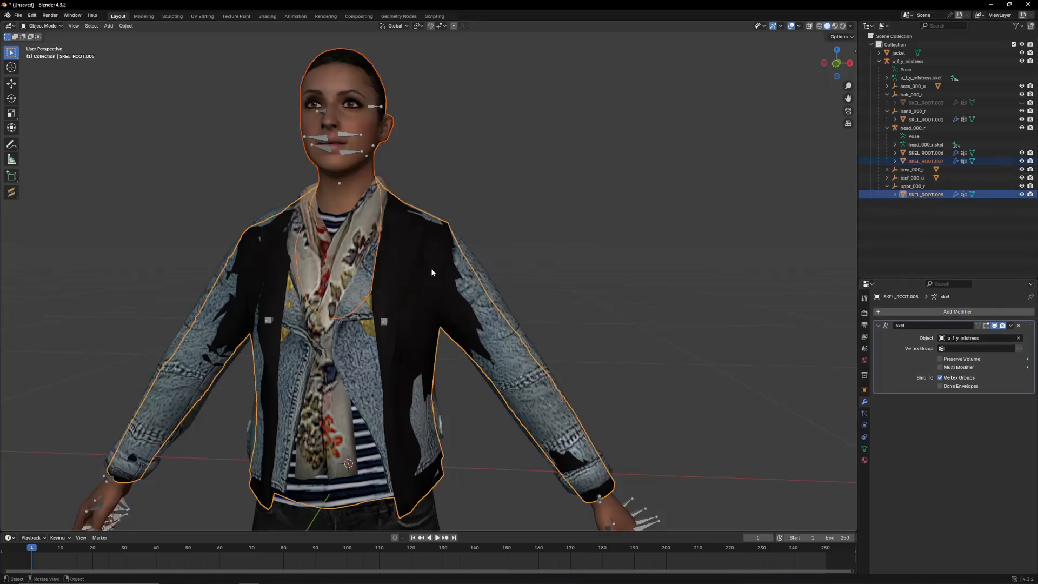
click(426, 268)
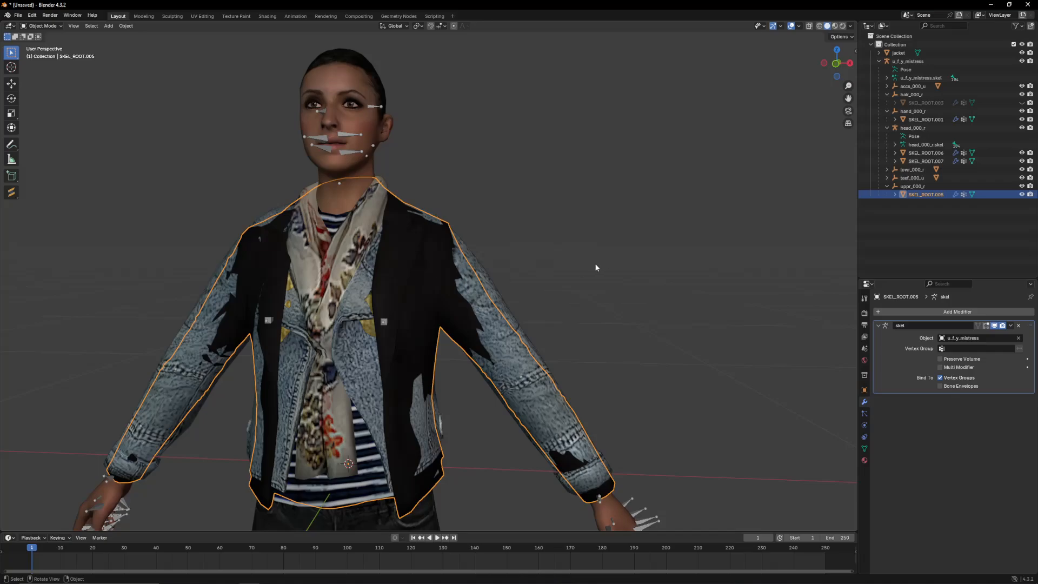
key(shift+d)
right_click(595, 263)
Step: Hide the original head and upper-body meshes and join the upper-body copy into the head copy
click(1022, 194)
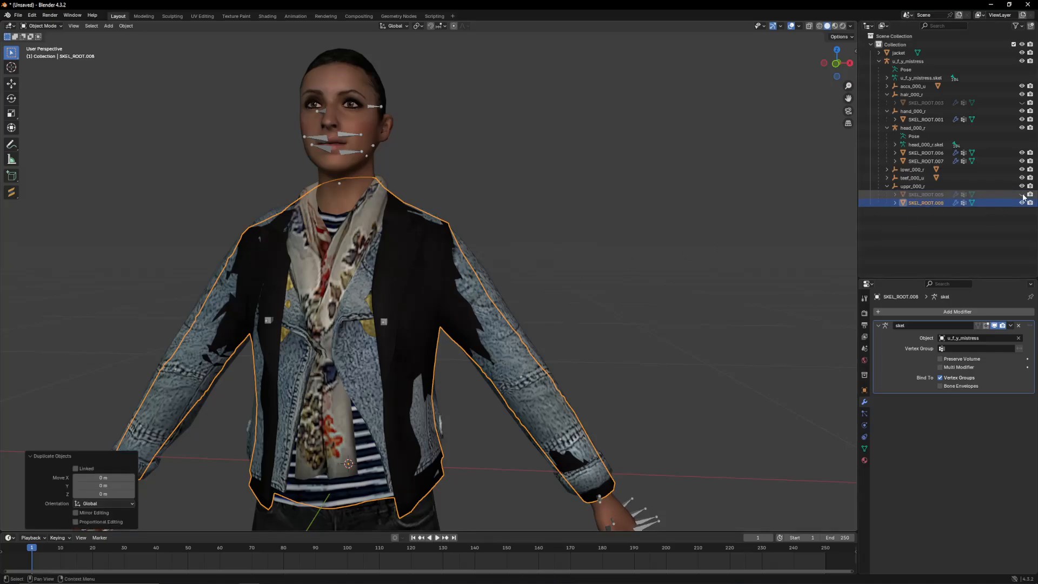
click(1022, 153)
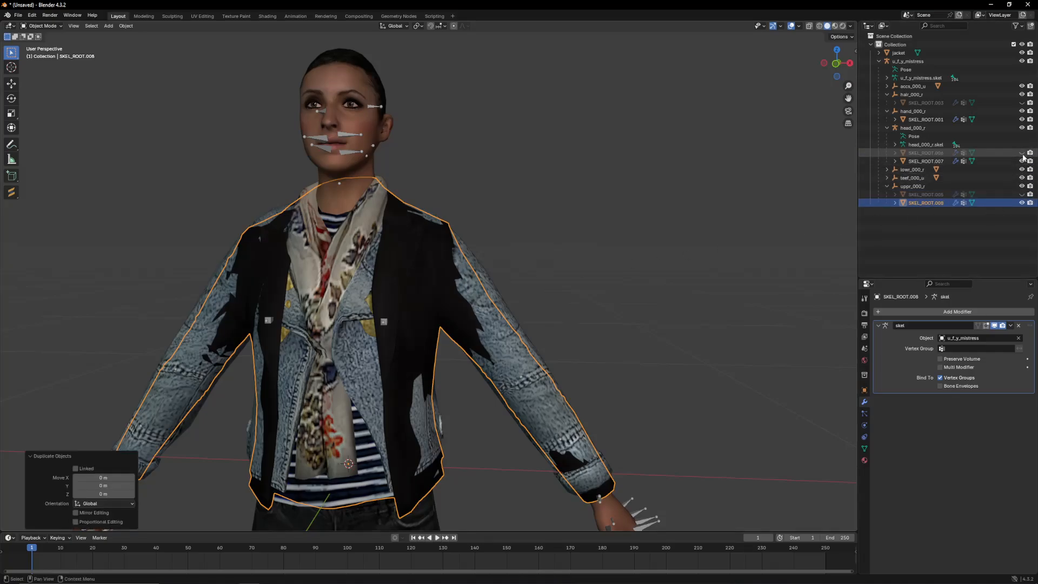
shift+click(362, 162)
key(ctrl+j)
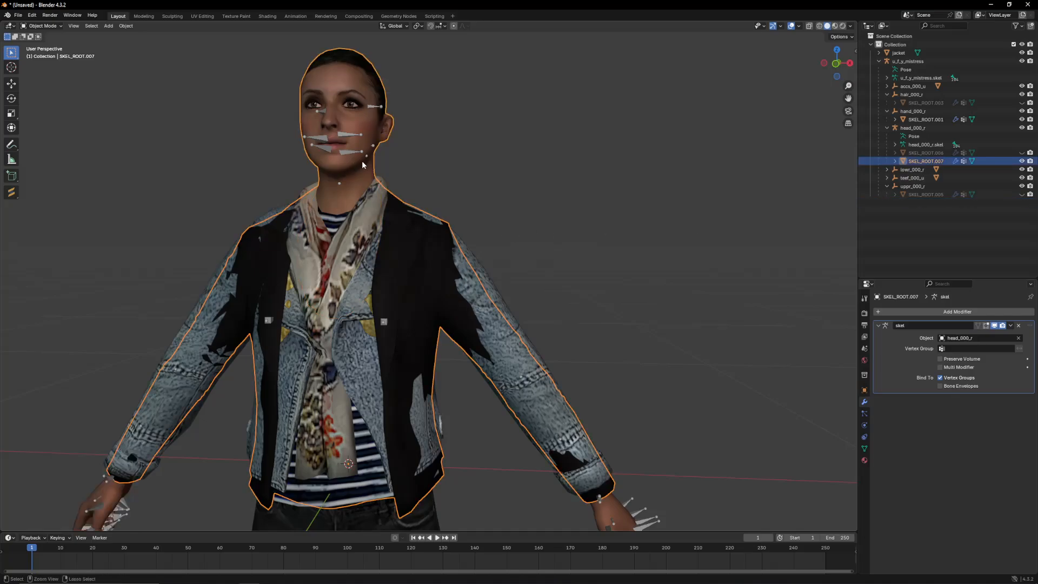
middle_drag(396, 218, 405, 223)
key(n)
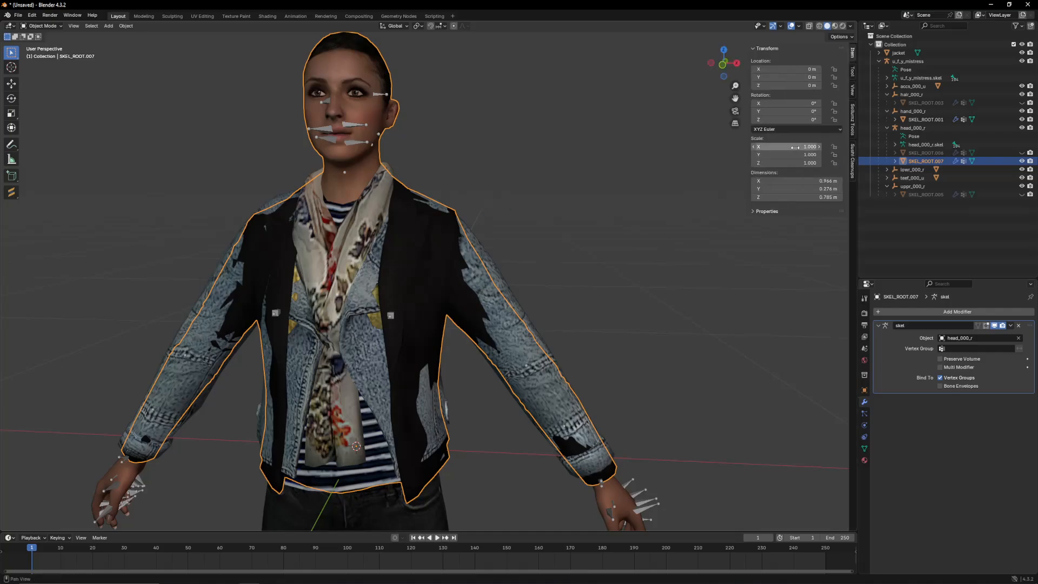
key(n)
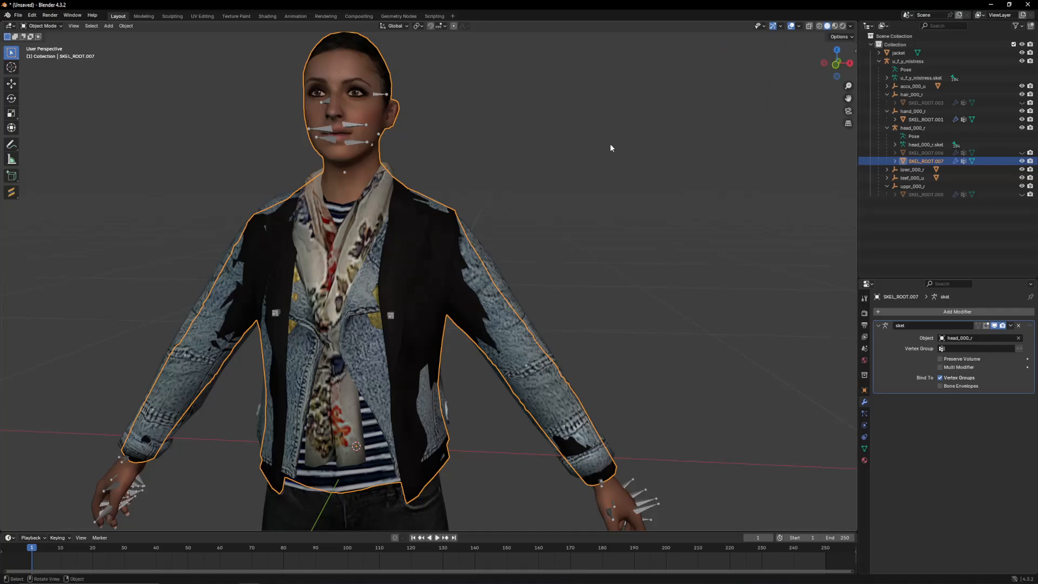
Step: Merge the joined head and upper-body mesh's overlapping vertices by distance and return to Object Mode
middle_drag(528, 241, 538, 246)
shift+middle_drag(536, 247, 537, 225)
mouse_move(417, 240)
middle_down()
mouse_move(443, 223)
mouse_move(427, 228)
middle_up()
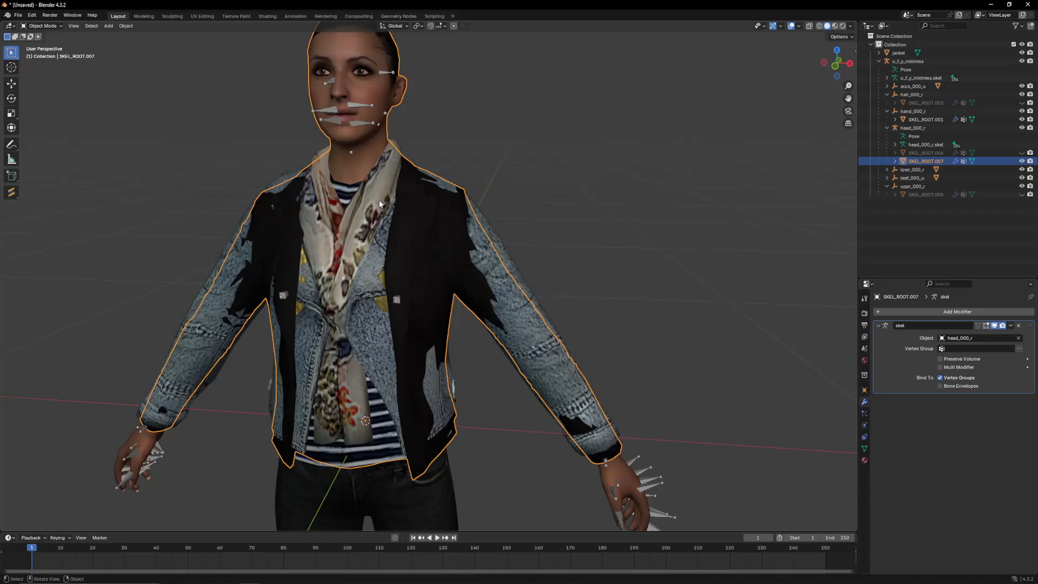
middle_drag(378, 200, 402, 207)
scroll(410, 203, down, 1)
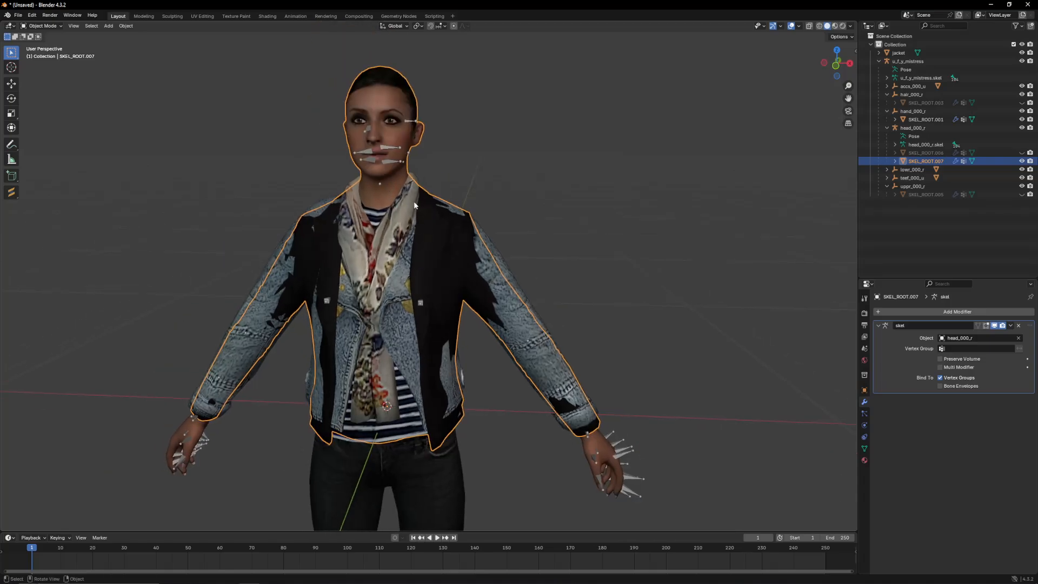
key(Tab)
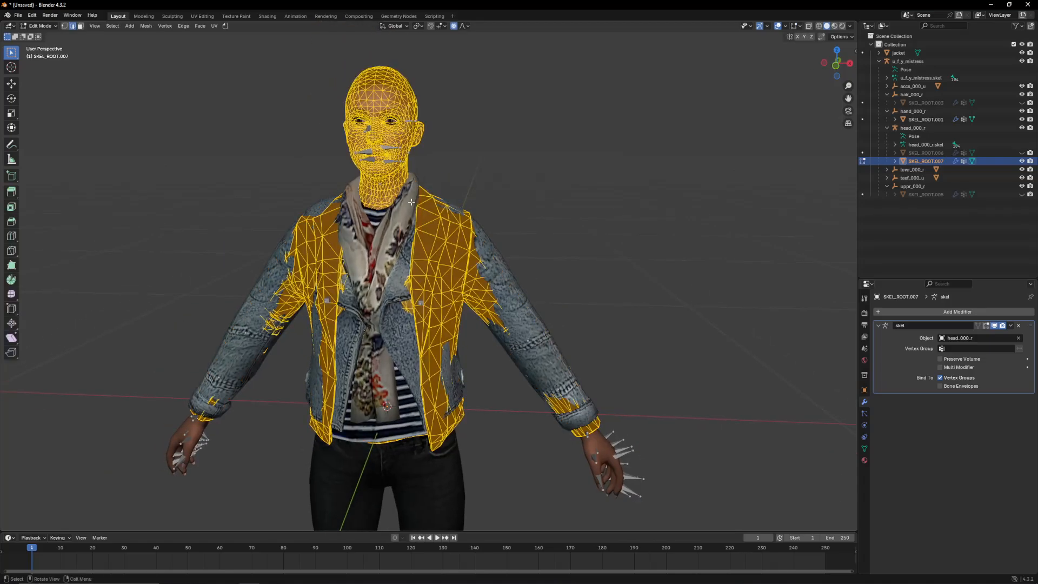
key(m)
click(411, 201)
key(Tab)
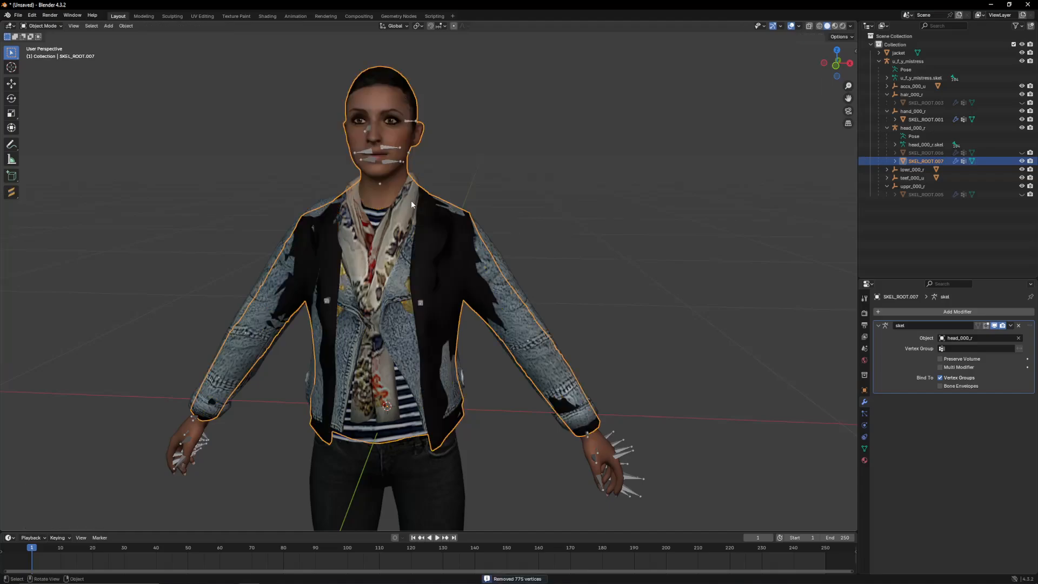
Step: Select the joined head and upper-body mesh SKEL_ROOT.007 first, and add the jacket as the active object
scroll(411, 203, up, 1)
middle_drag(411, 204, 378, 226)
click(378, 226)
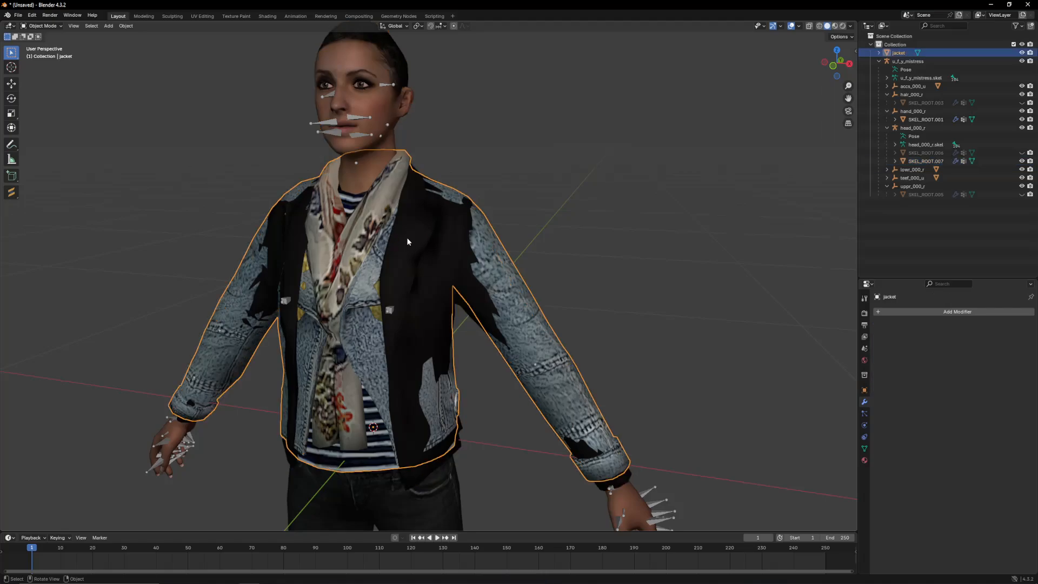
shift+click(422, 238)
click(422, 239)
click(429, 239)
middle_drag(442, 238, 444, 237)
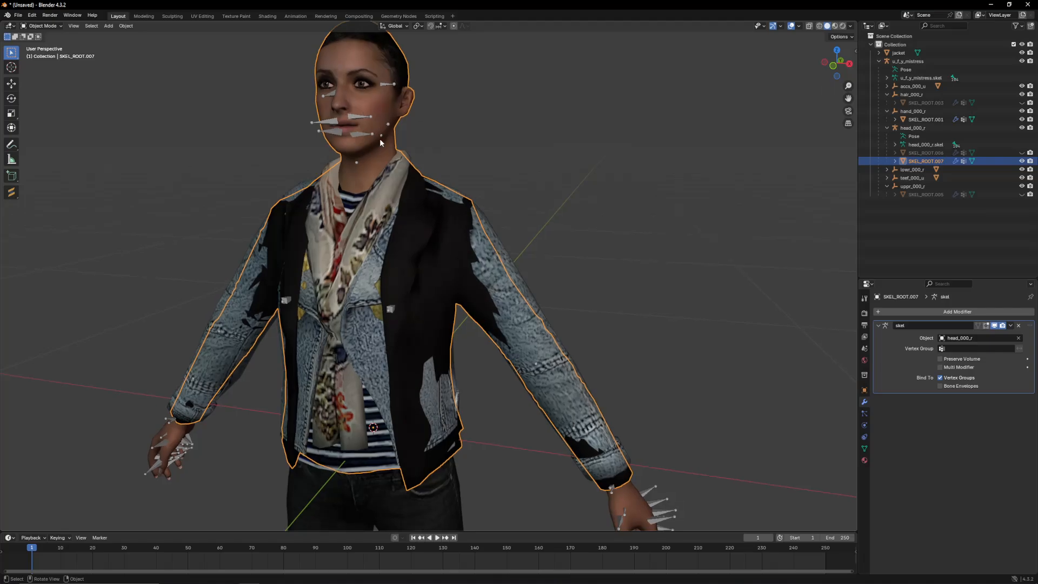
middle_drag(380, 143, 384, 128)
shift+click(512, 264)
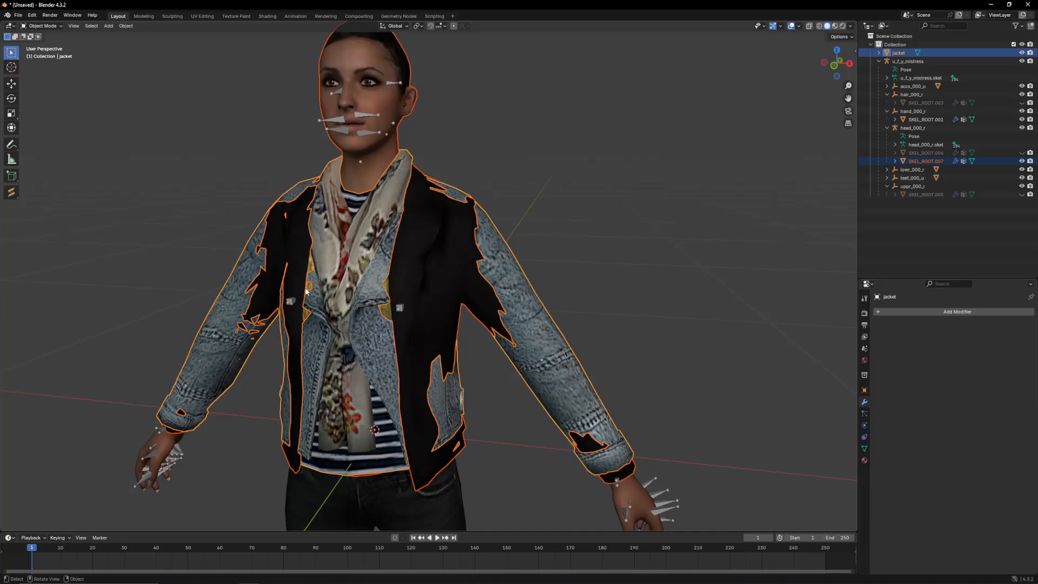
Step: Examine the overlap of the jacket and the joined body mesh around the chest and underarm
middle_drag(357, 246, 395, 216)
scroll(416, 200, up, 2)
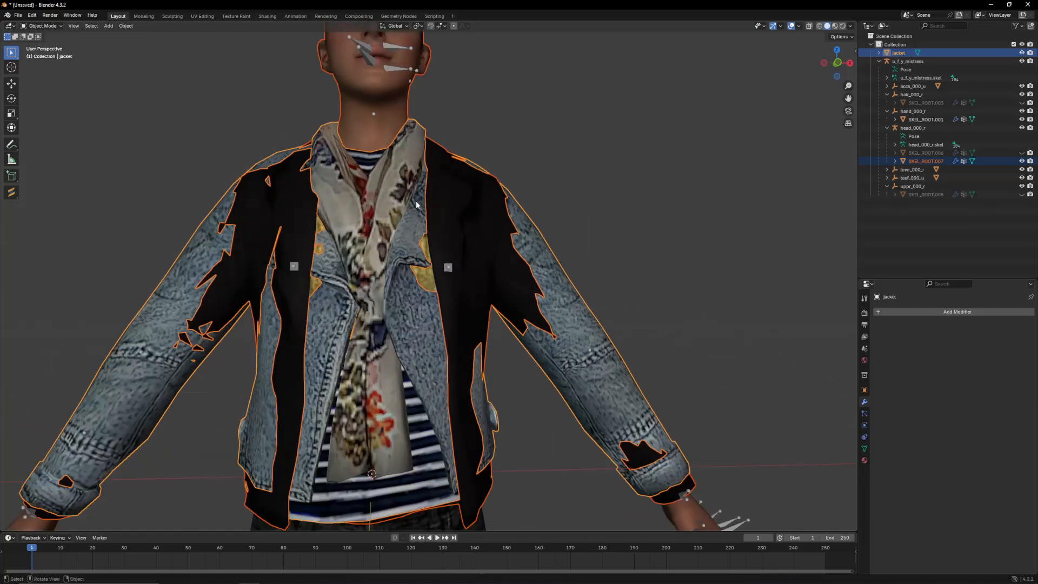
shift+middle_drag(468, 228, 390, 165)
scroll(476, 239, up, 3)
scroll(398, 196, up, 4)
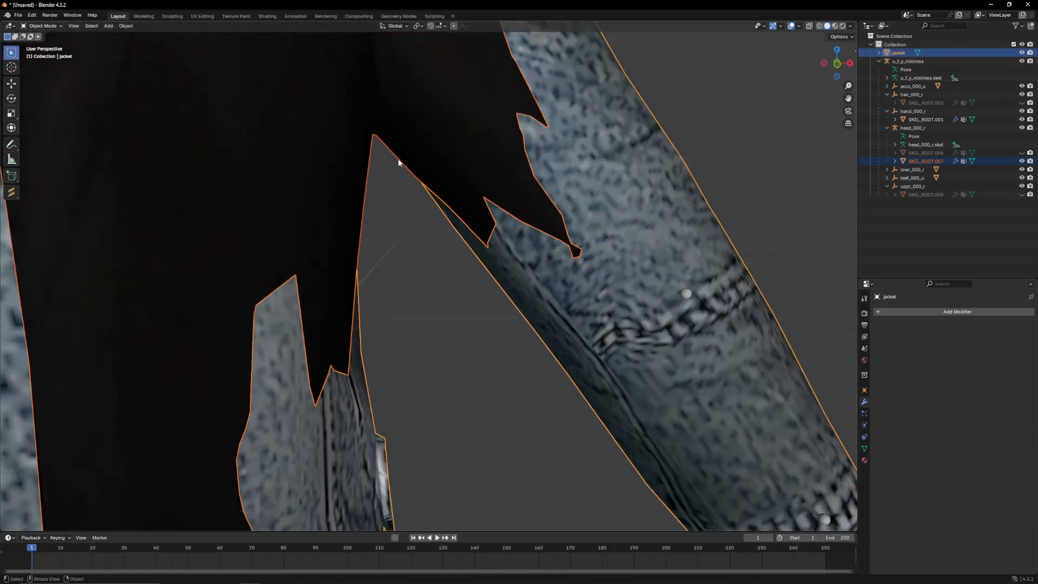
scroll(409, 172, down, 4)
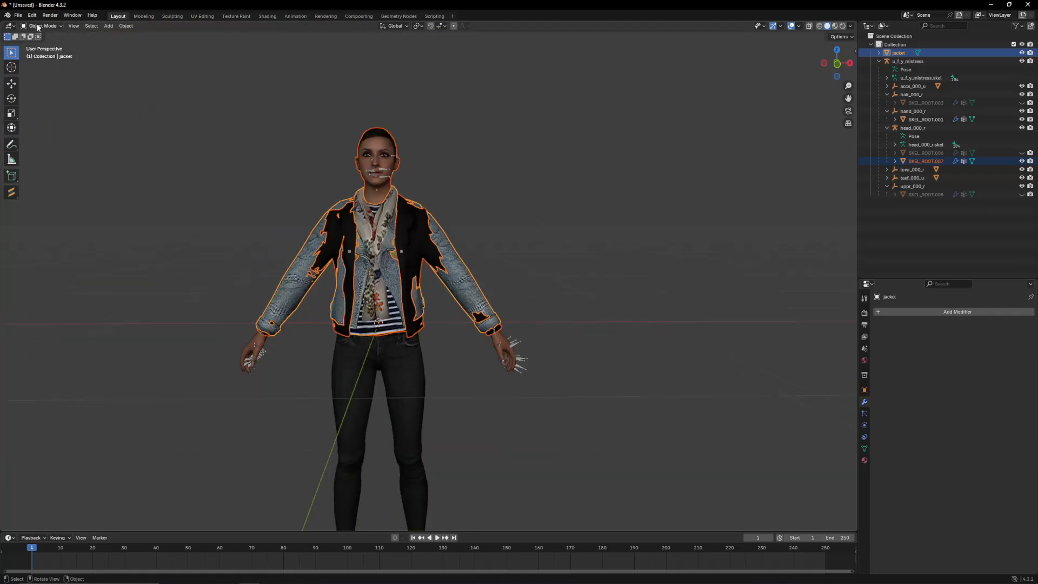
Step: Transfer weights for all vertex groups from the joined body mesh SKEL_ROOT.007 to the jacket in Weight Paint mode
click(41, 26)
click(40, 71)
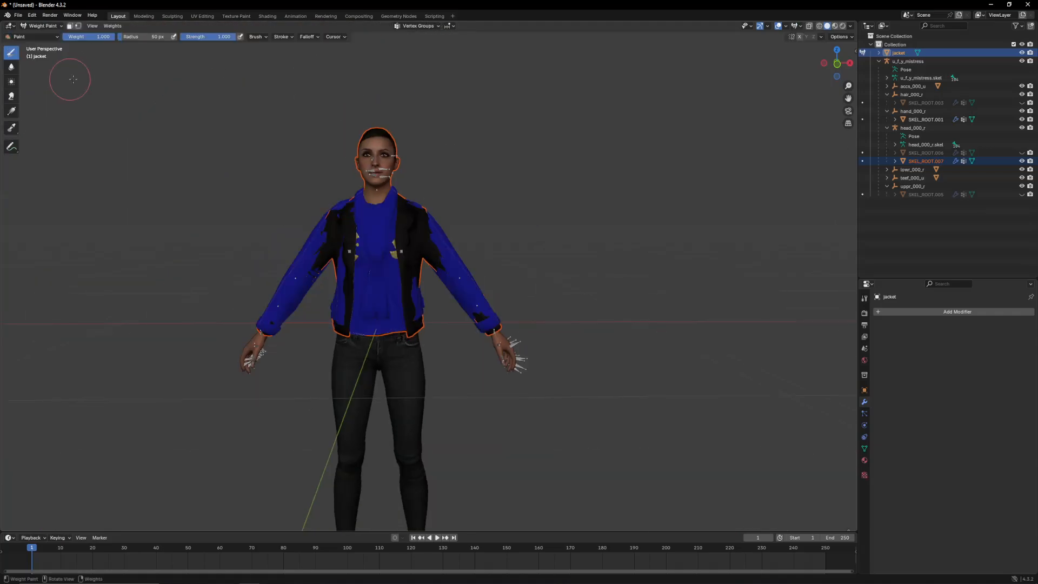
scroll(184, 108, up, 2)
click(107, 27)
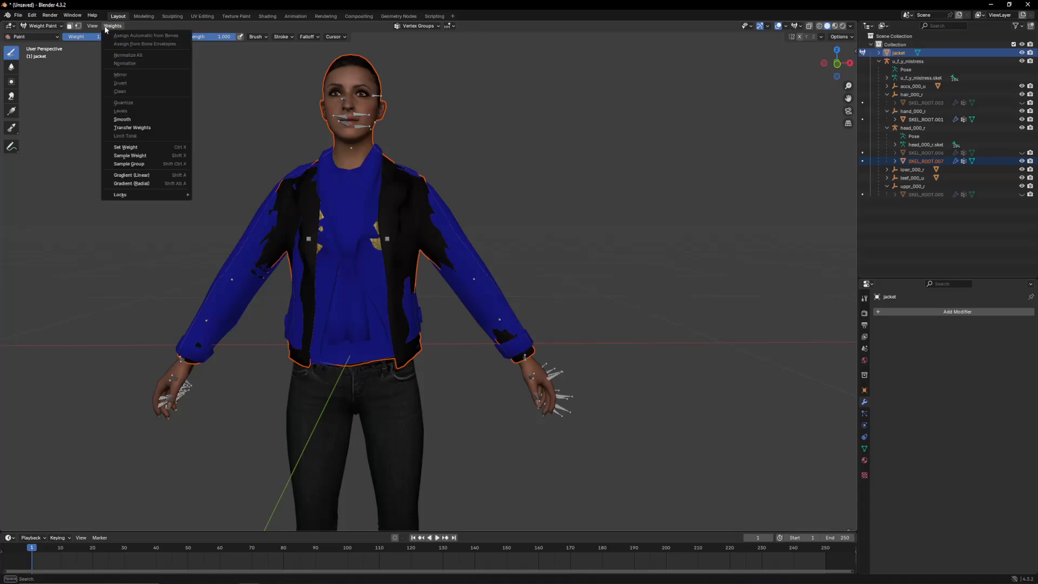
click(132, 127)
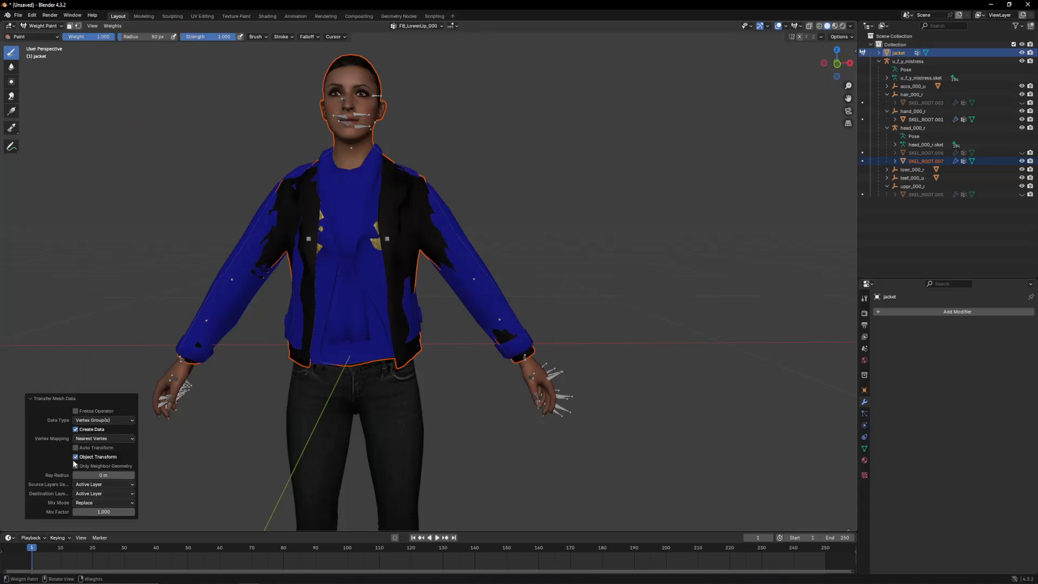
click(100, 486)
click(87, 505)
click(104, 322)
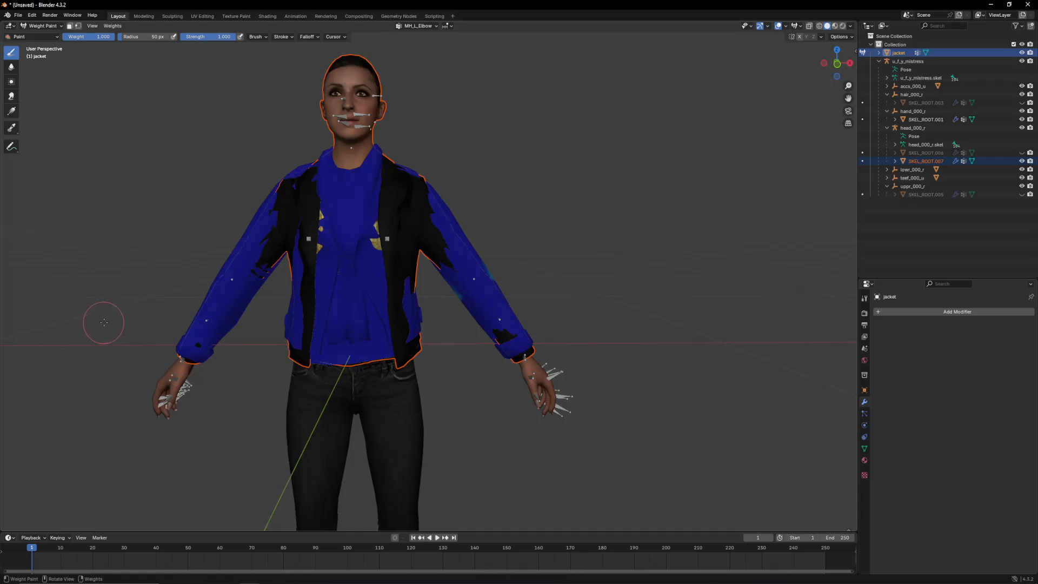
Step: Examine the jacket's transferred vertex groups in an enlarged list and return to Object Mode
click(864, 448)
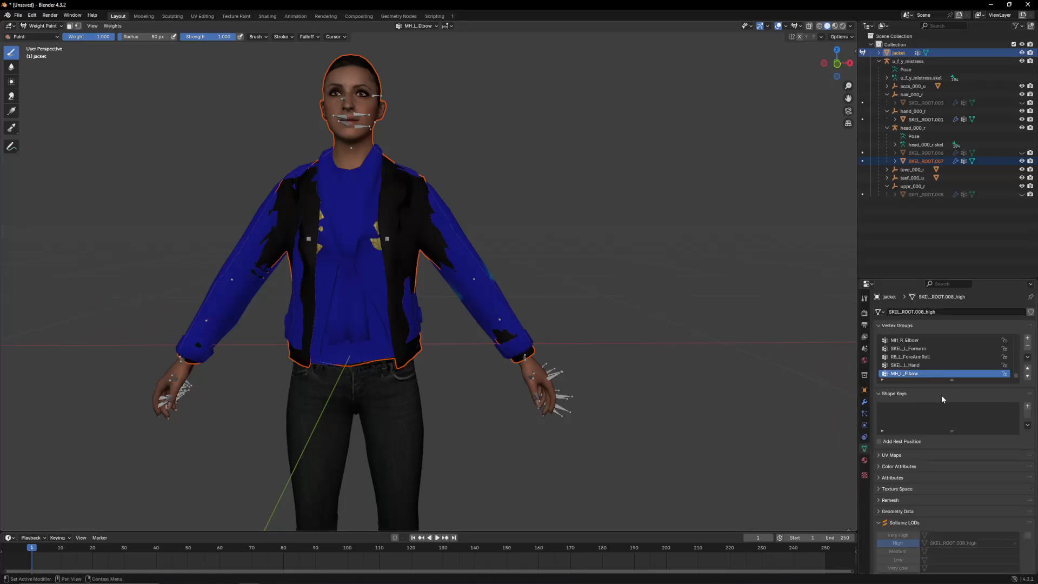
drag(952, 380, 952, 489)
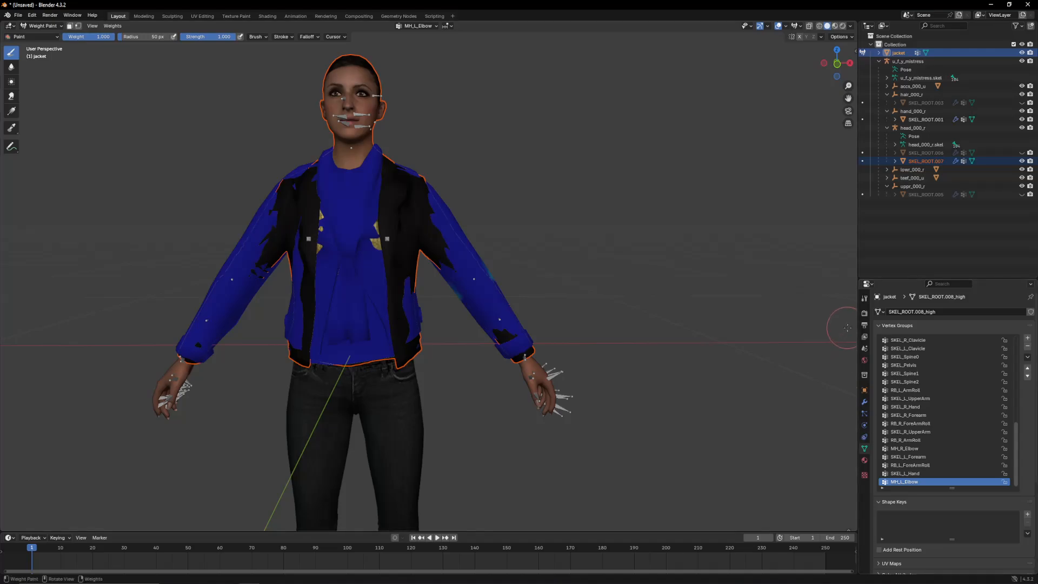
drag(884, 279, 884, 206)
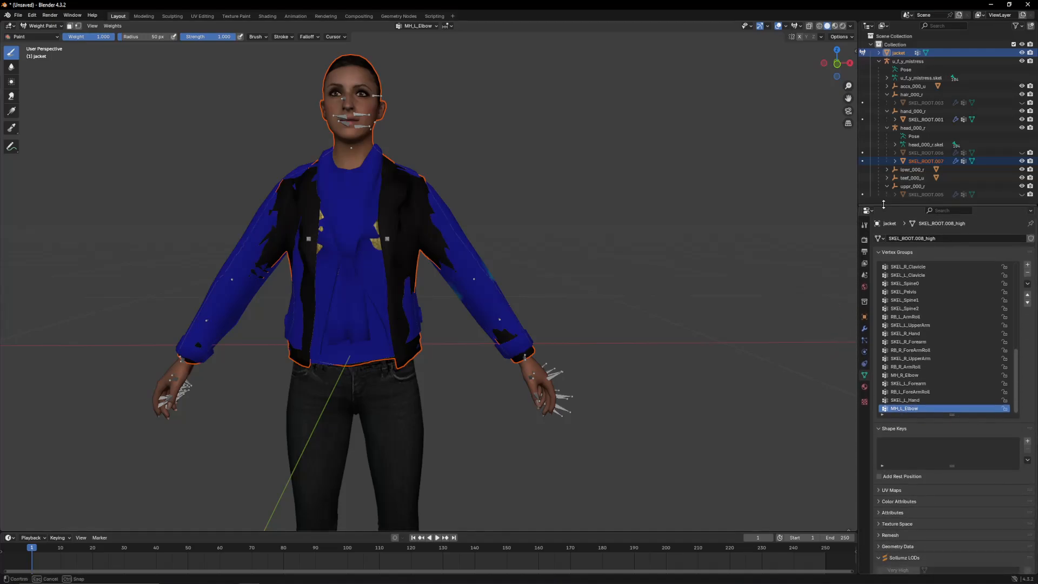
drag(1018, 359, 1028, 273)
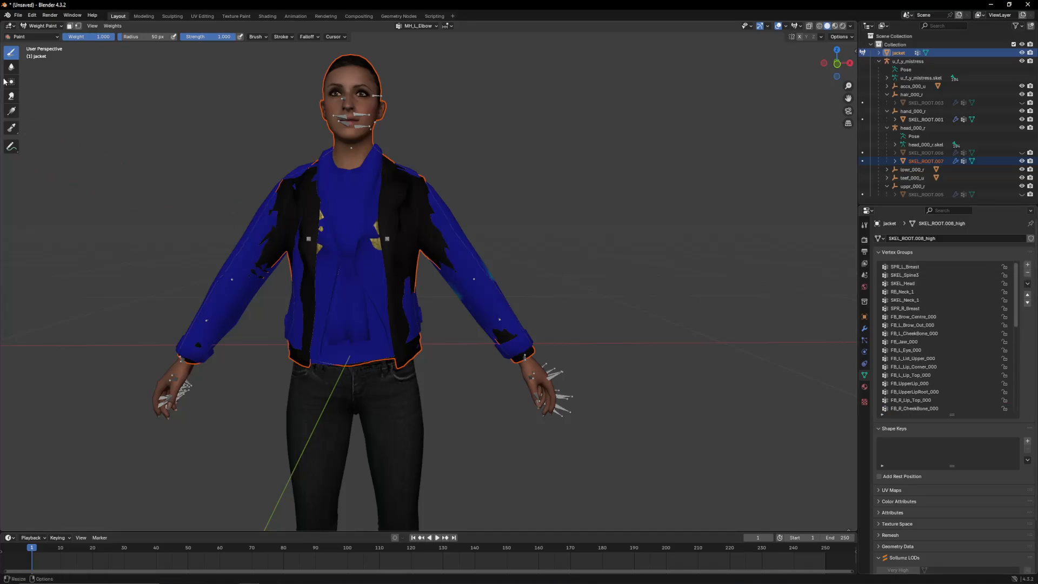
click(42, 25)
click(40, 38)
Step: Delete the joined head and upper-body mesh SKEL_ROOT.007
click(409, 216)
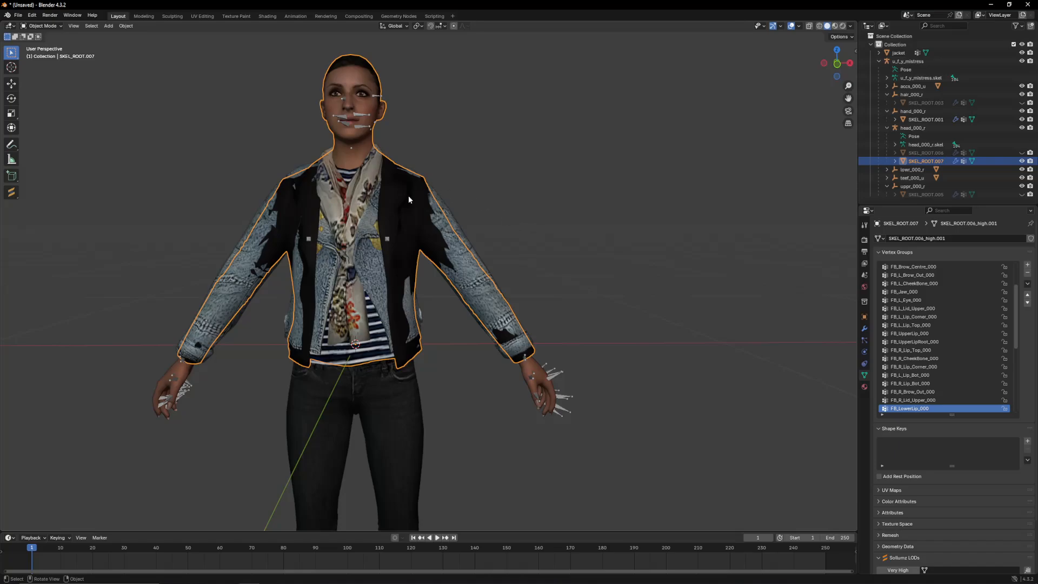
key(g)
click(566, 187)
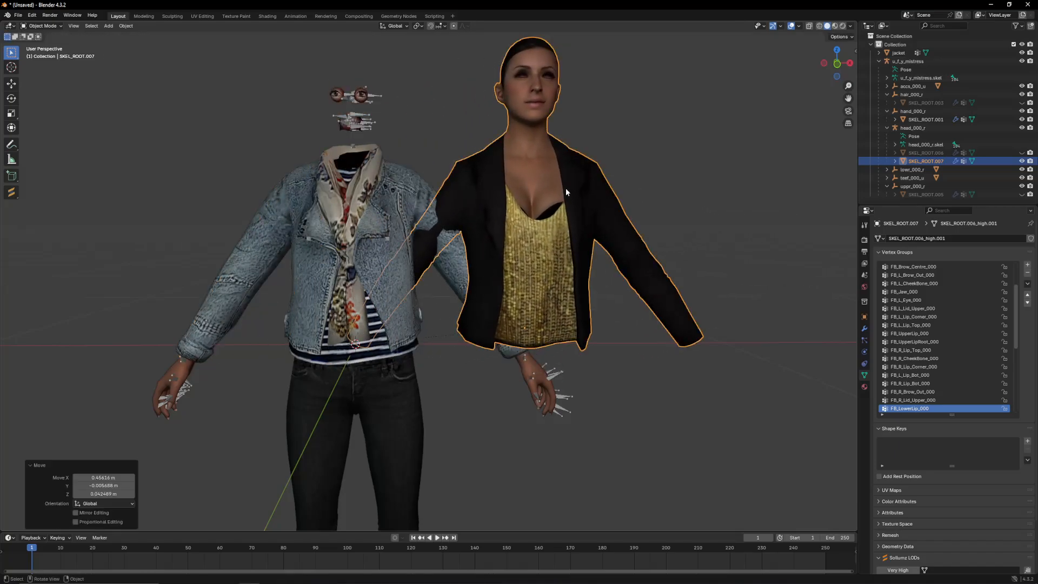
key(ctrl+z)
key(x)
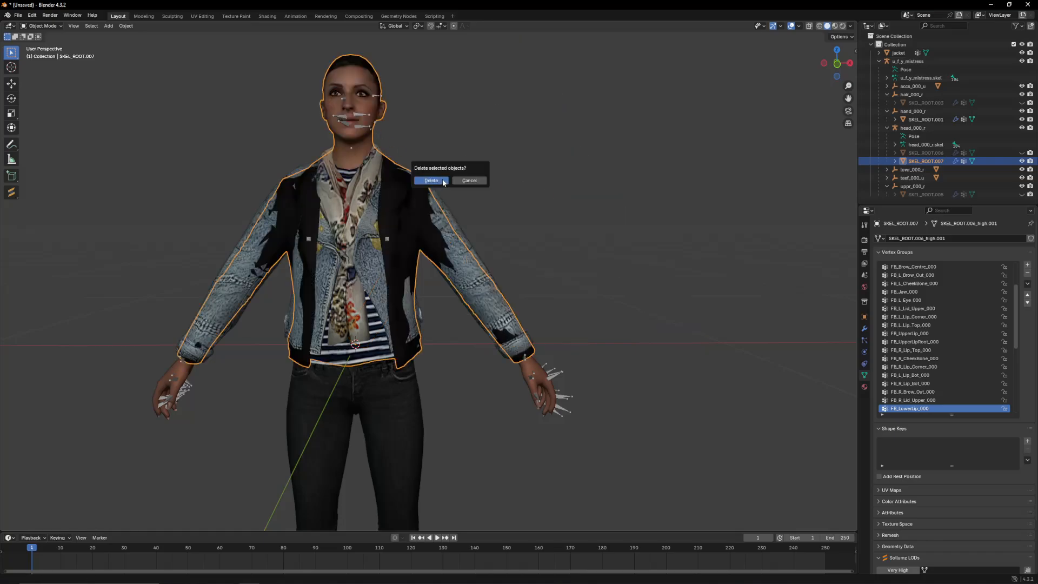
click(459, 181)
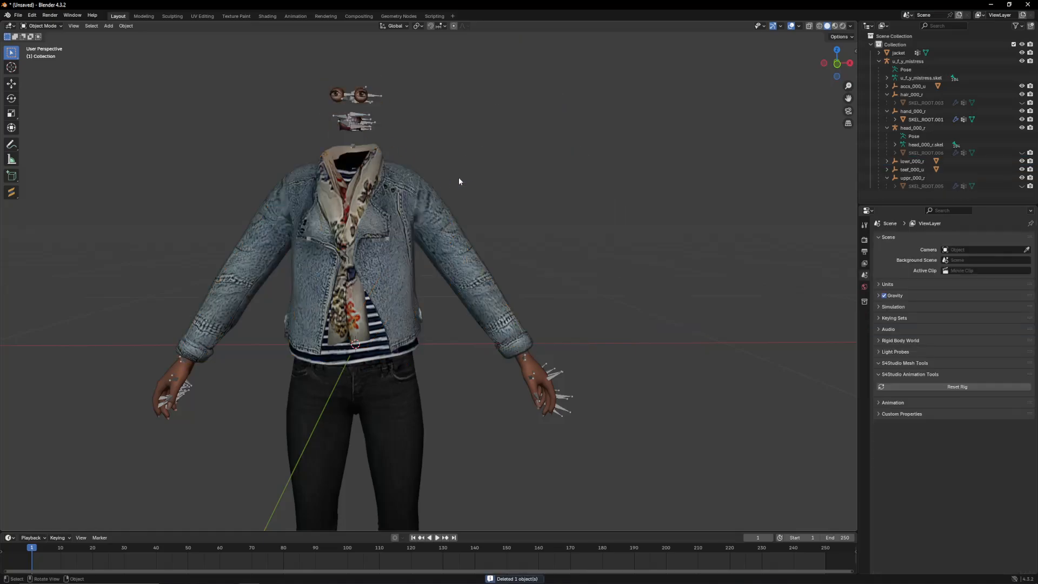
Step: Briefly show and hide the hair mesh SKEL_ROOT.003, and unhide the original head mesh SKEL_ROOT.006
click(1021, 103)
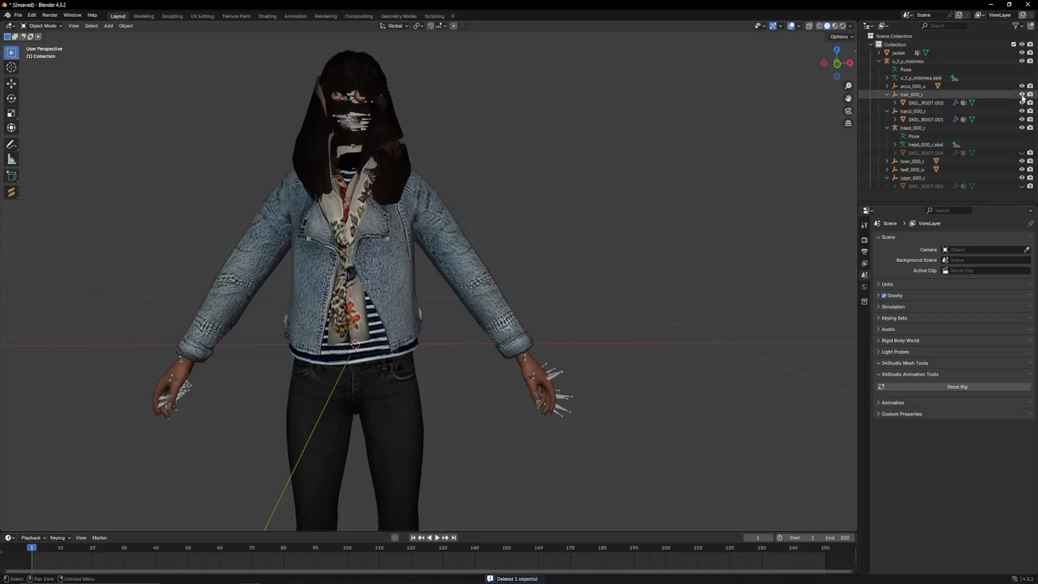
click(926, 102)
click(1021, 103)
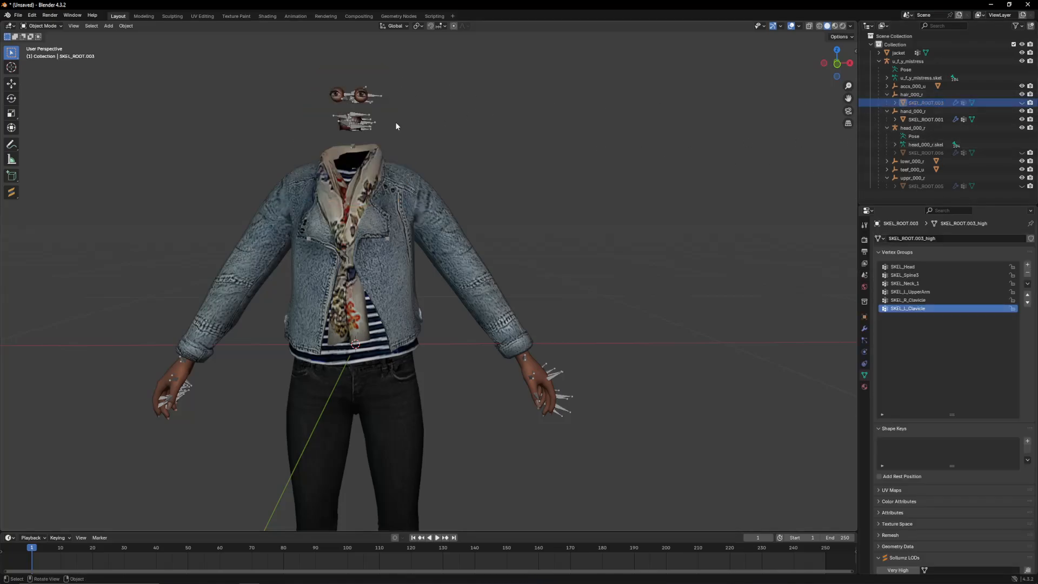
click(1022, 152)
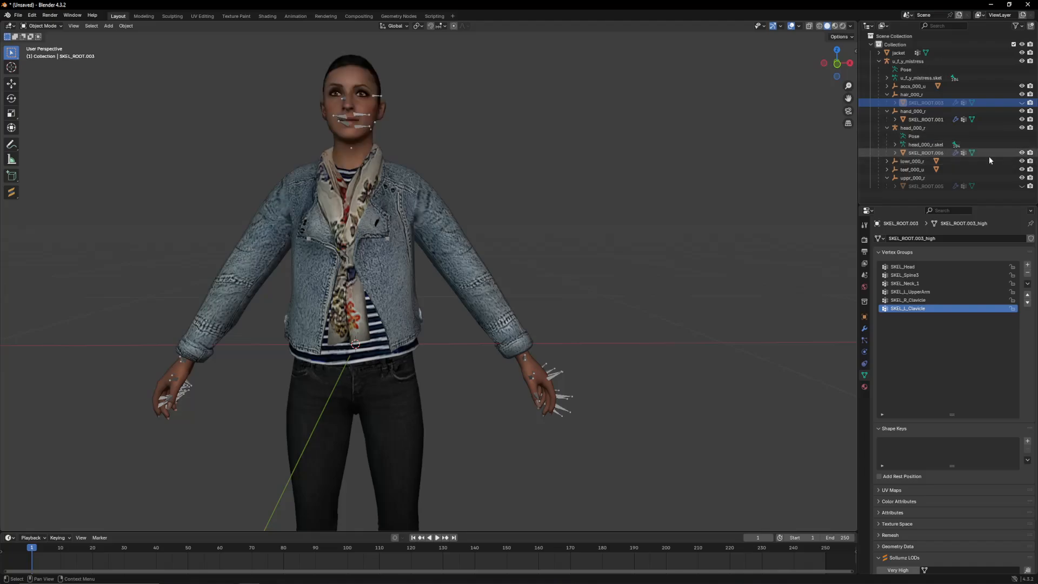
Step: Select the jacket and examine its full vertex group list and its fit around the ped's head and torso
click(388, 254)
middle_drag(388, 254, 317, 254)
scroll(925, 354, up, 10)
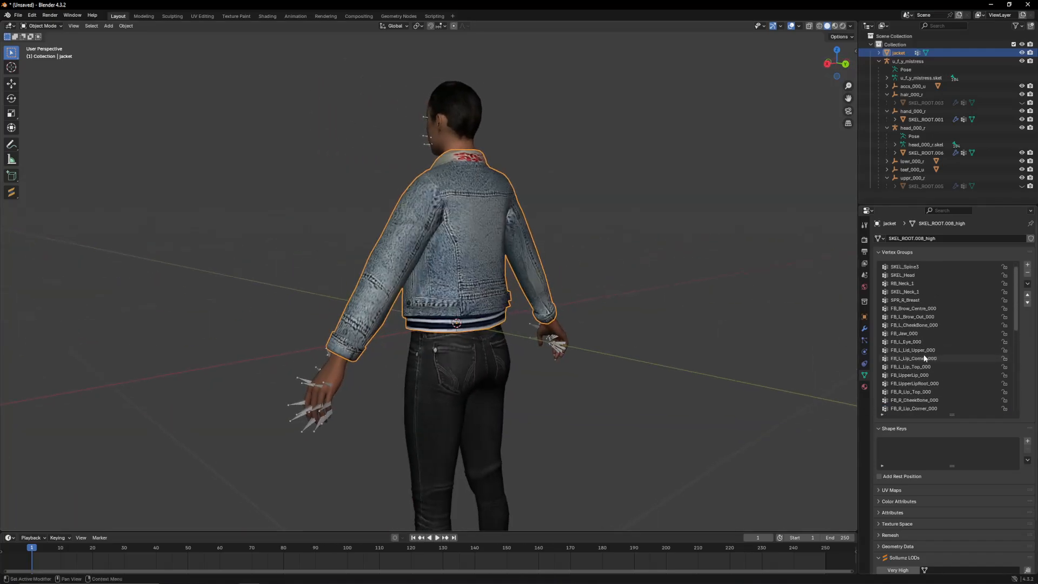
middle_drag(484, 270, 615, 266)
scroll(553, 270, up, 2)
shift+middle_drag(504, 237, 654, 242)
scroll(602, 264, down, 1)
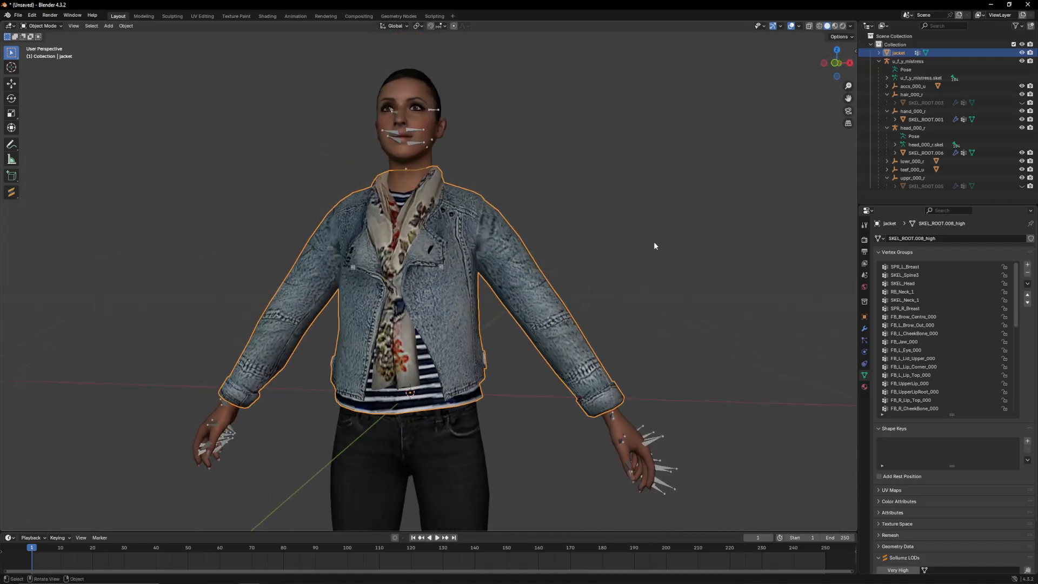
drag(953, 415, 953, 440)
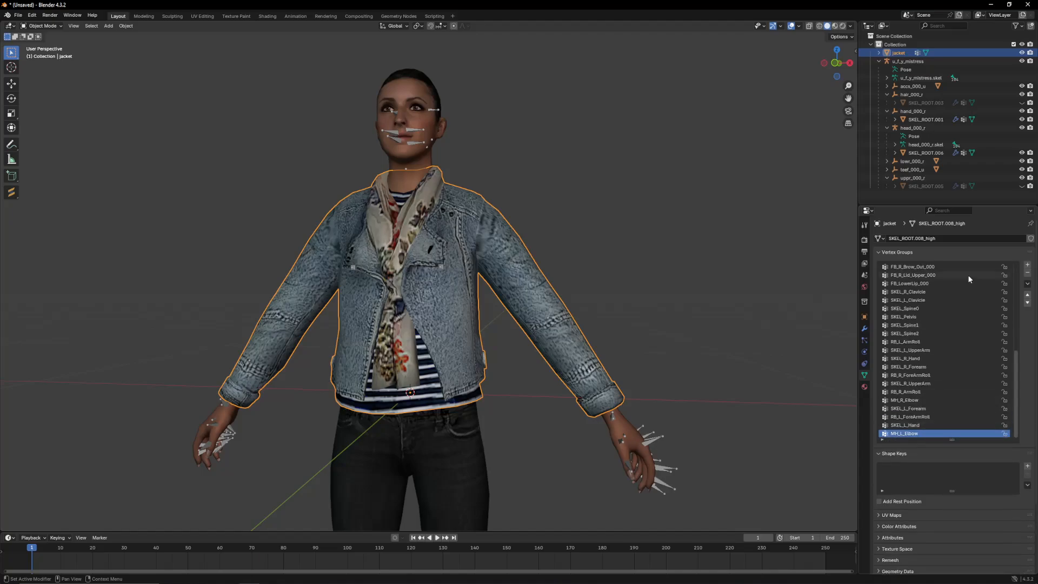
middle_drag(682, 277, 782, 305)
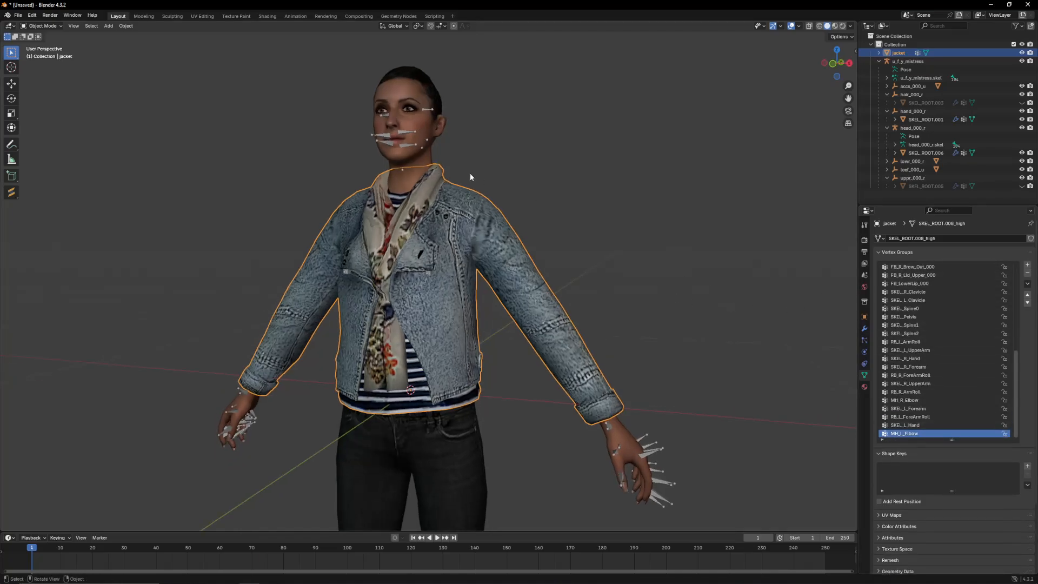
middle_drag(469, 173, 420, 199)
scroll(425, 250, up, 3)
scroll(392, 239, down, 3)
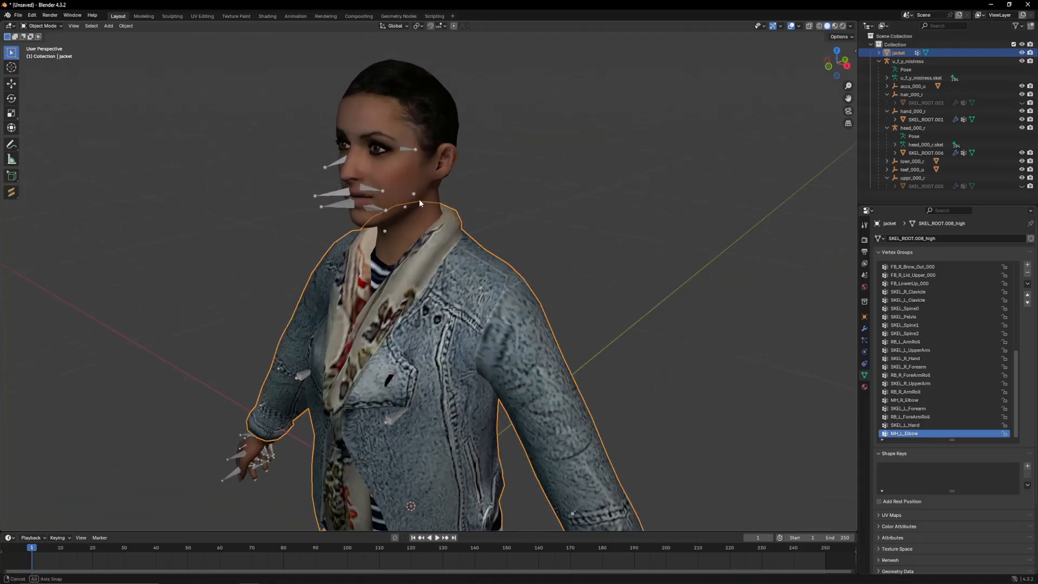
scroll(420, 199, up, 3)
scroll(919, 319, up, 4)
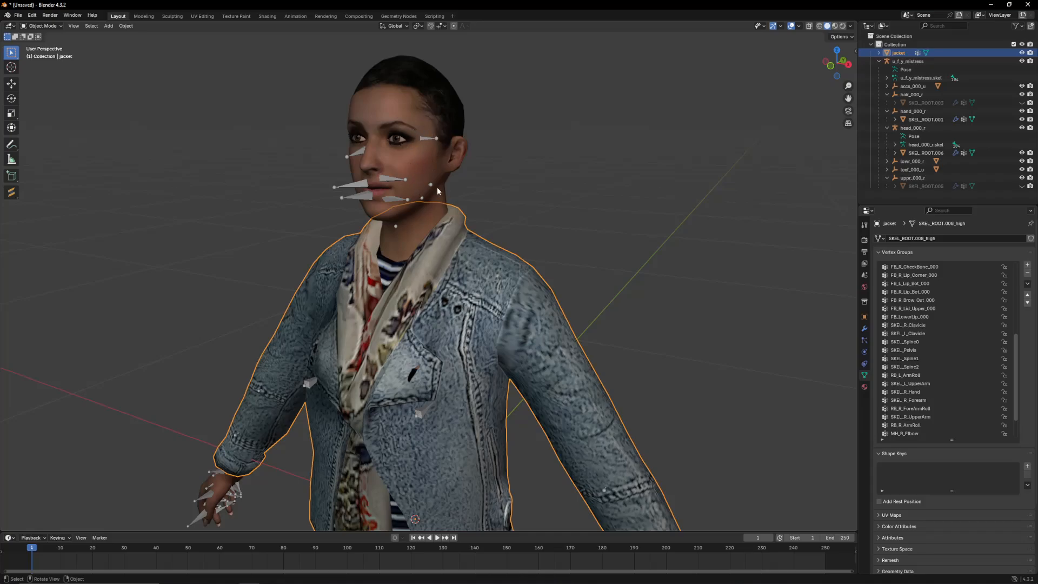
Step: Select the head mesh SKEL_ROOT.006 and look through its facial vertex groups, from FB_L_CheekBone_000 to FB_R_CheekBone_000
click(462, 150)
click(913, 308)
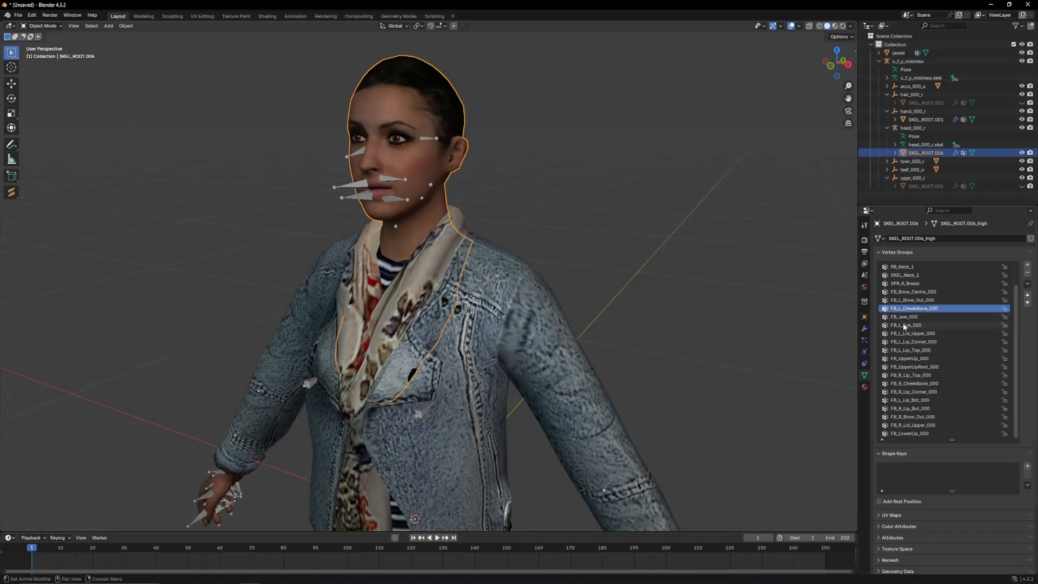
click(903, 317)
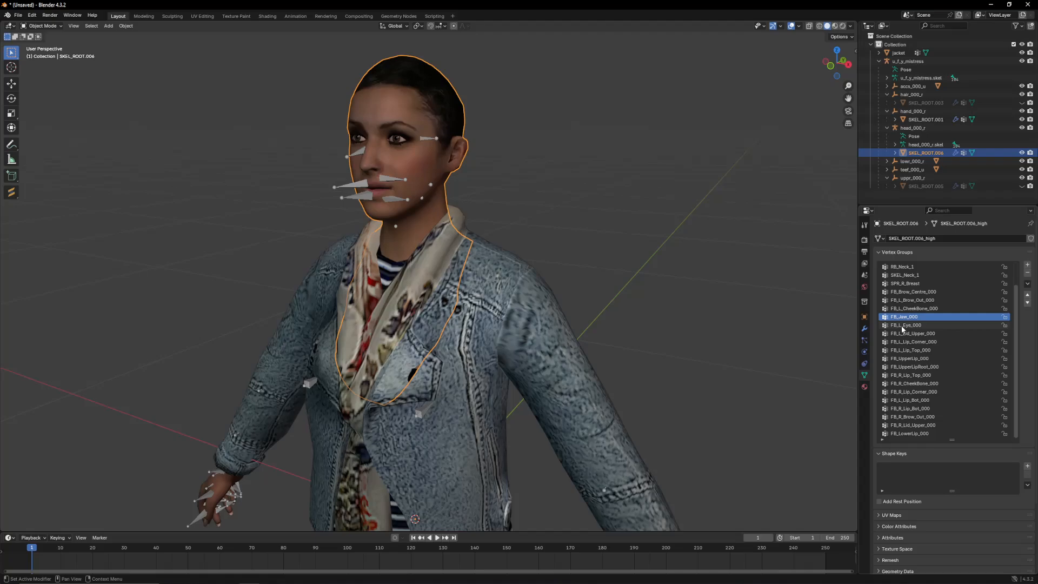
click(903, 326)
click(904, 333)
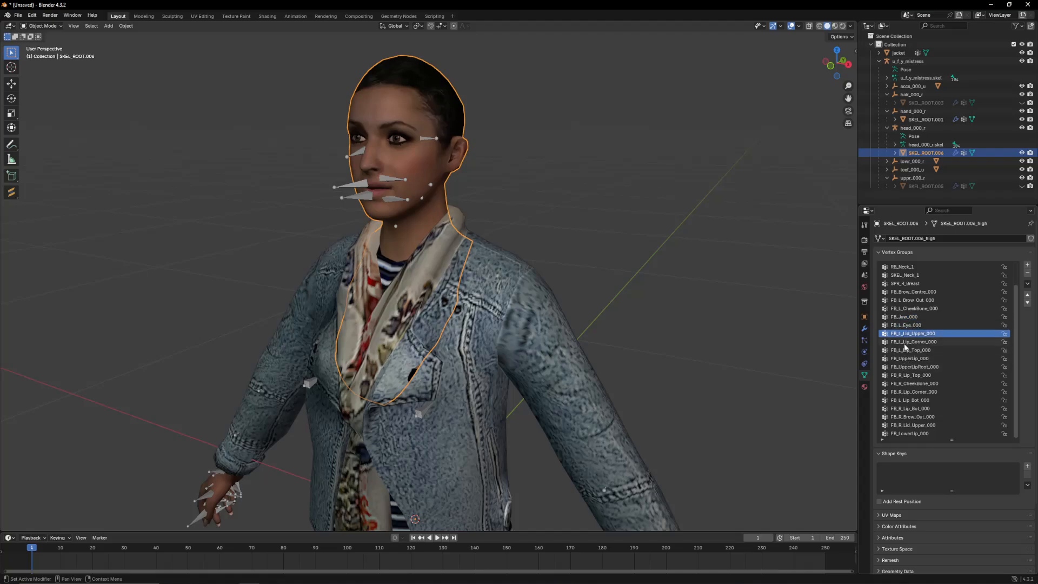
click(906, 343)
click(903, 350)
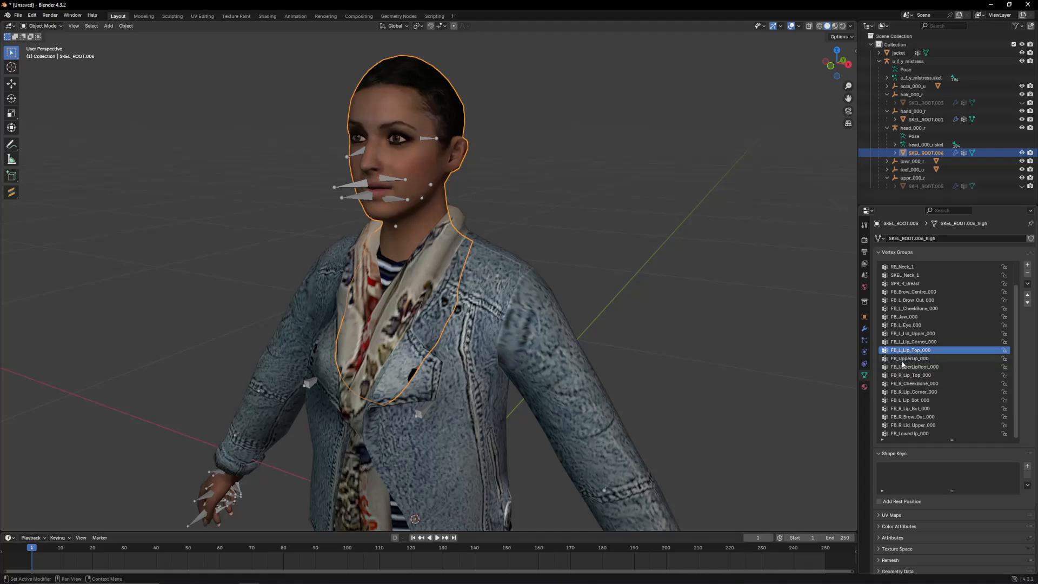
click(902, 359)
click(904, 384)
middle_drag(801, 340, 614, 278)
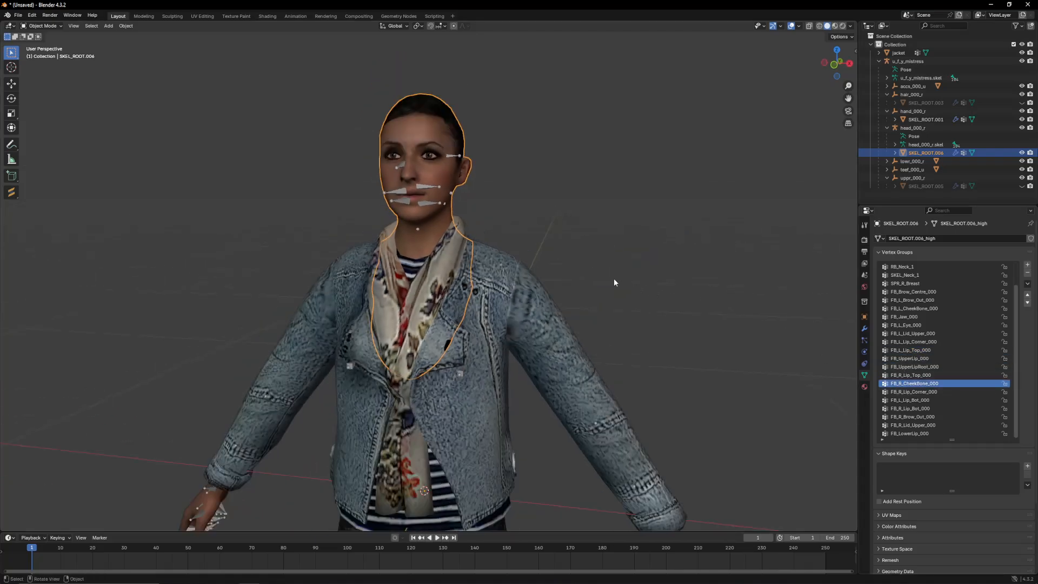
Step: Shift a vertex on the jacket's lapel slightly forward along Y with proportional editing to fix the dark spot, and return to Object Mode
click(301, 303)
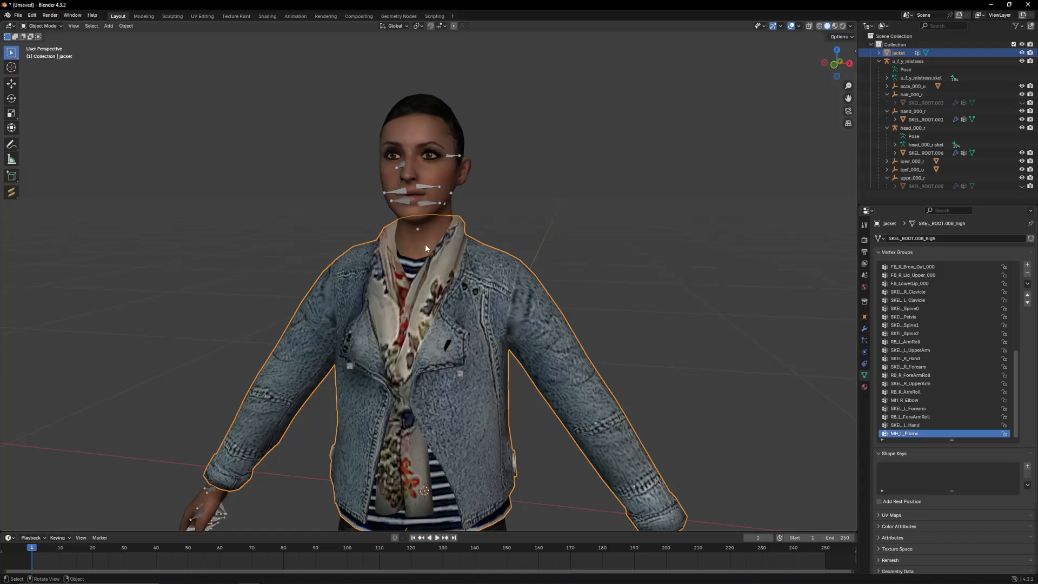
middle_drag(449, 285, 474, 303)
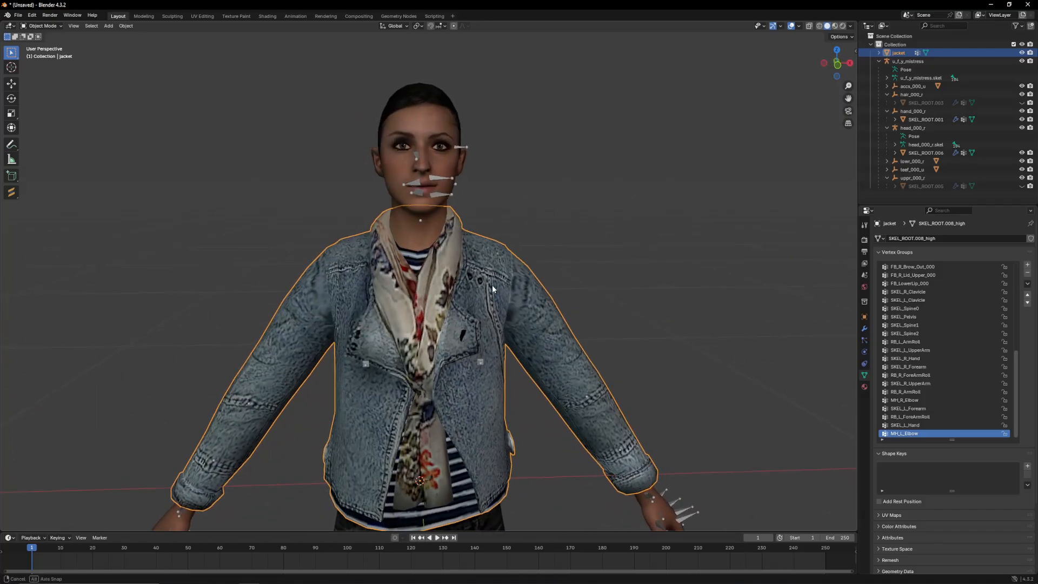
scroll(481, 352, up, 3)
scroll(481, 351, up, 2)
key(Tab)
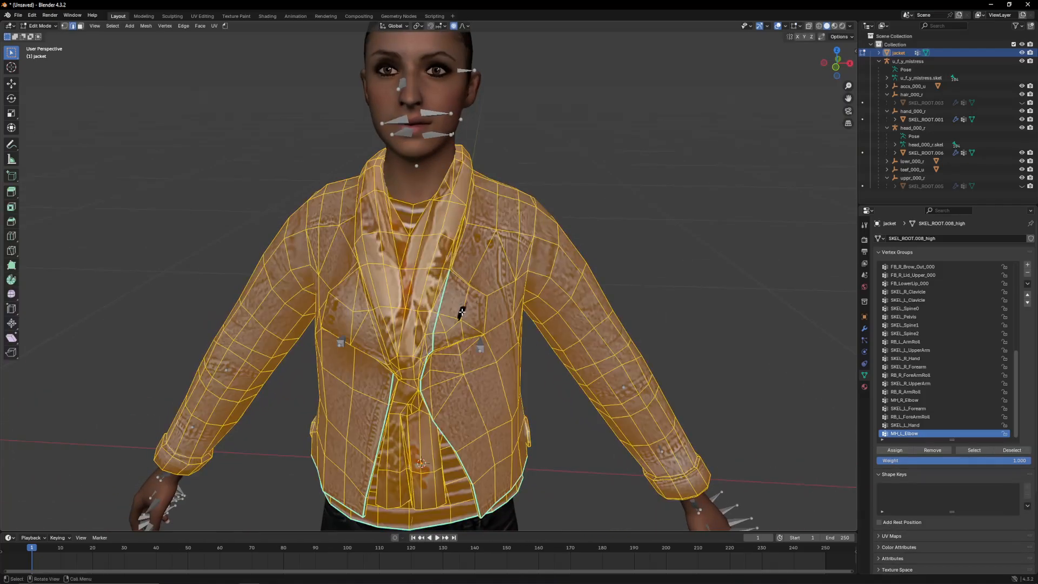
key(alt+a)
scroll(492, 329, up, 10)
scroll(491, 329, down, 8)
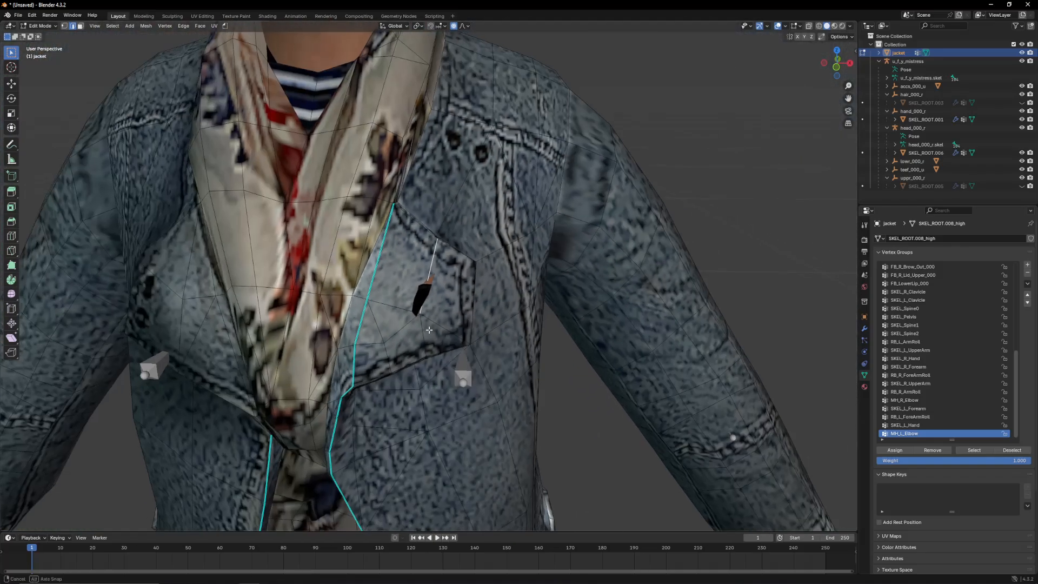
key(1)
click(403, 312)
scroll(401, 313, up, 2)
middle_drag(402, 313, 355, 341)
scroll(451, 303, down, 5)
key(g)
key(y)
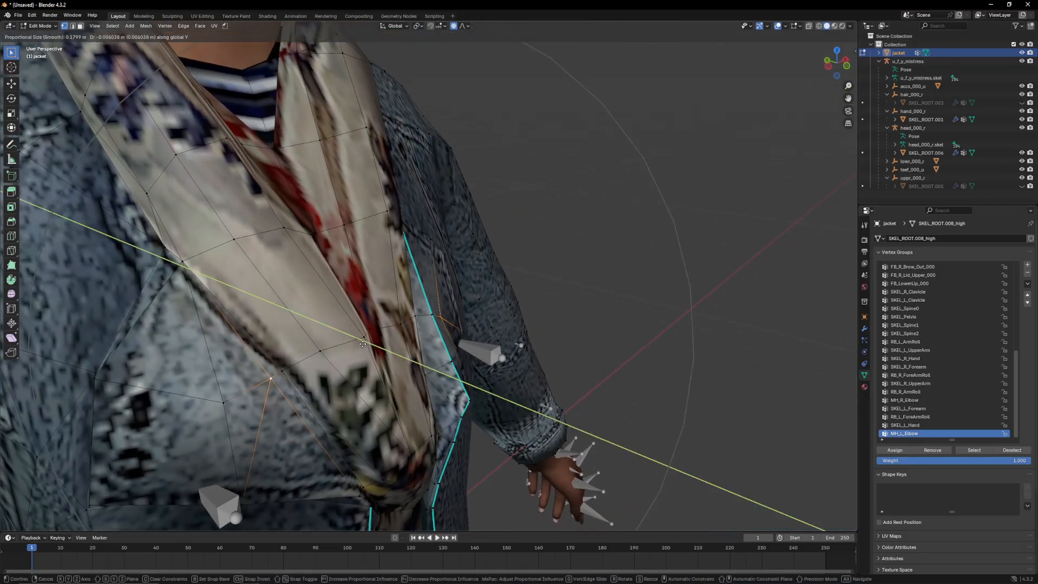
click(357, 346)
scroll(471, 339, down, 5)
key(Tab)
scroll(471, 339, down, 4)
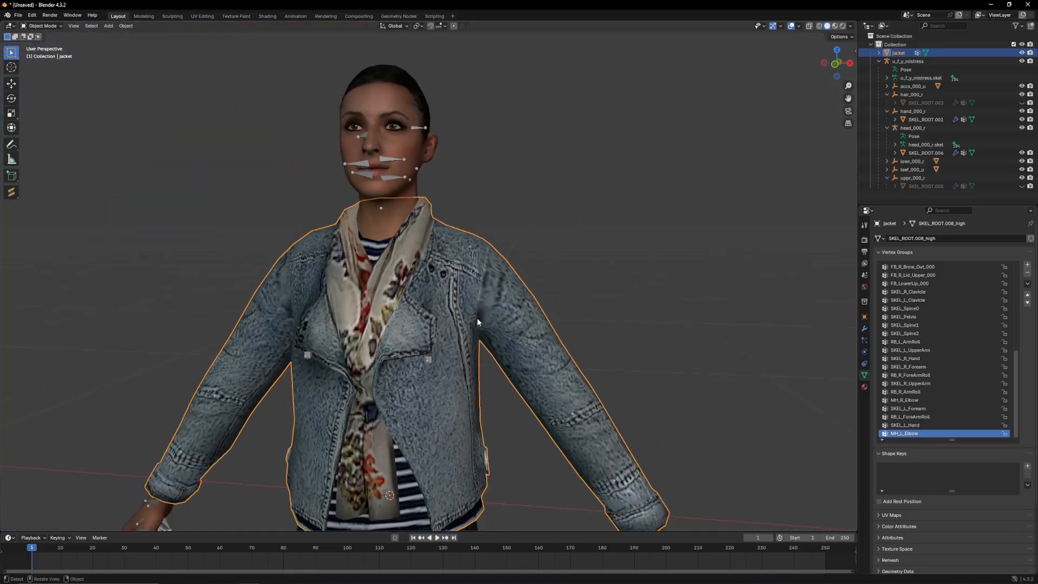
Step: Look through the jacket's vertex group list for facial FB groups and body SKEL groups
scroll(493, 313, down, 2)
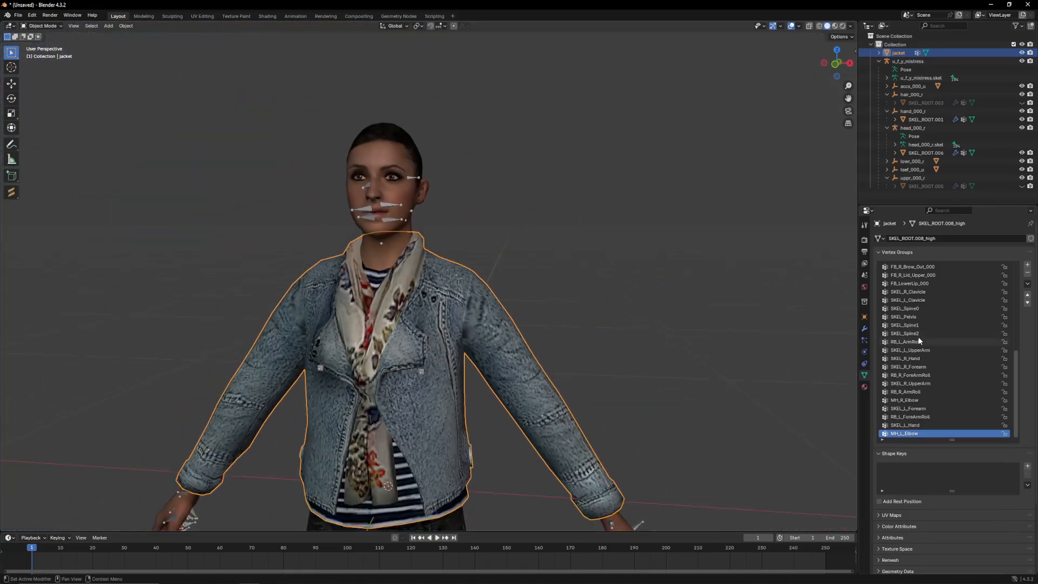
scroll(918, 337, up, 8)
scroll(915, 334, down, 1)
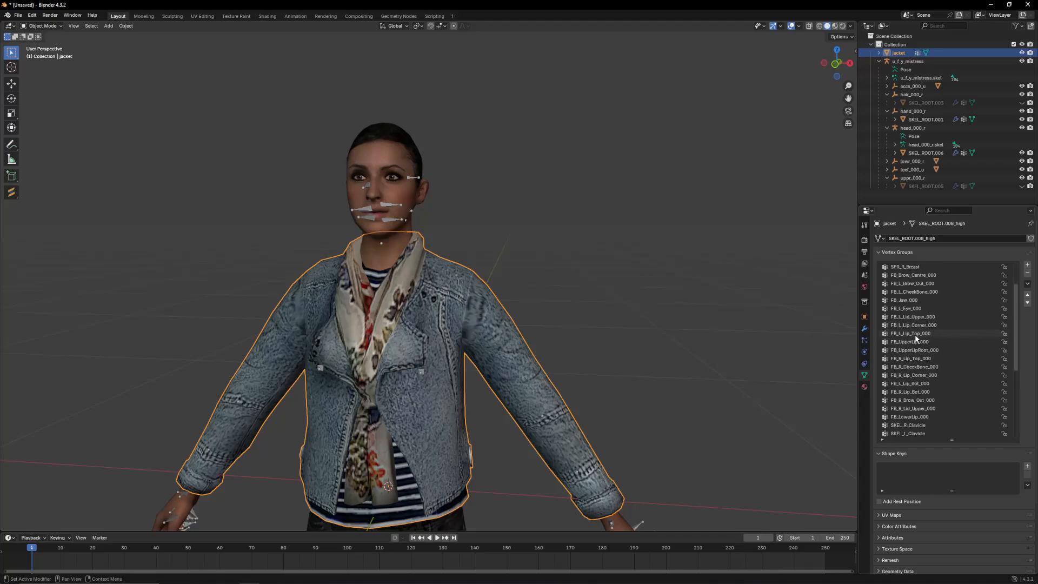
scroll(920, 383, down, 7)
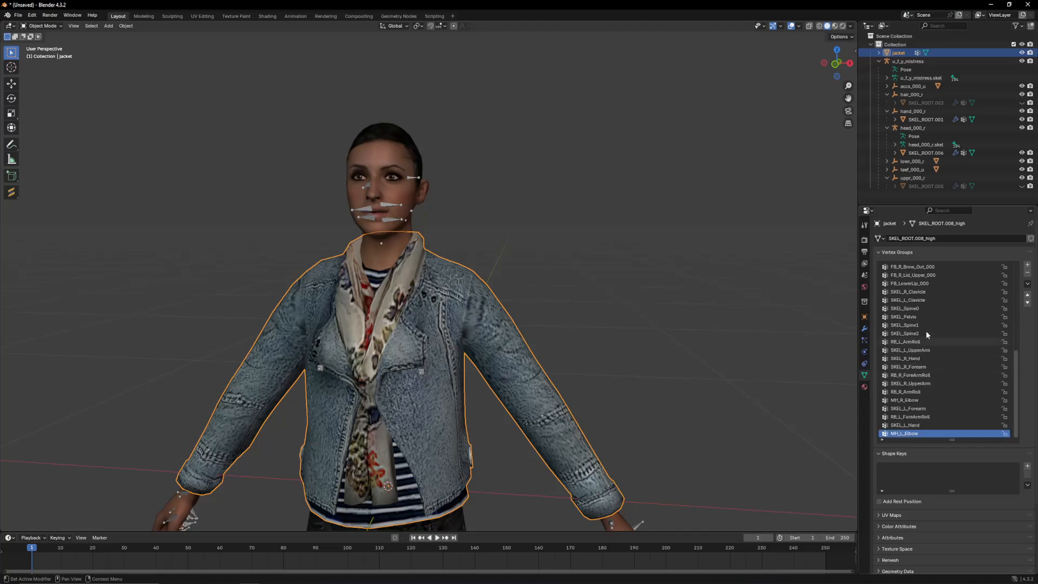
Step: Examine the jacket's facial vertex groups, from FB_Brow_Centre_000 to FB_LowerLip_000, with the Properties editor widened
scroll(914, 390, up, 20)
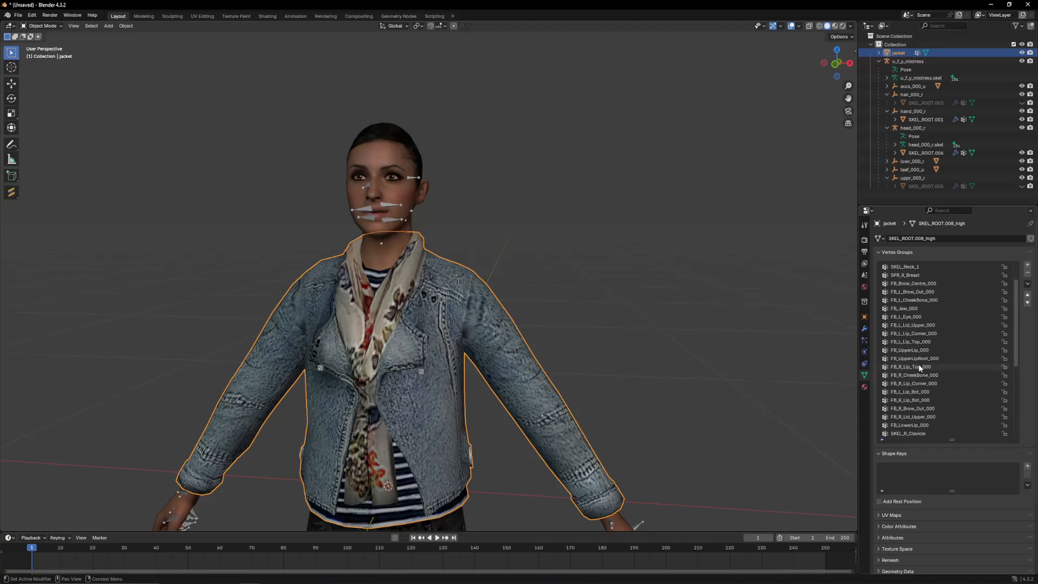
scroll(924, 323, down, 2)
click(914, 417)
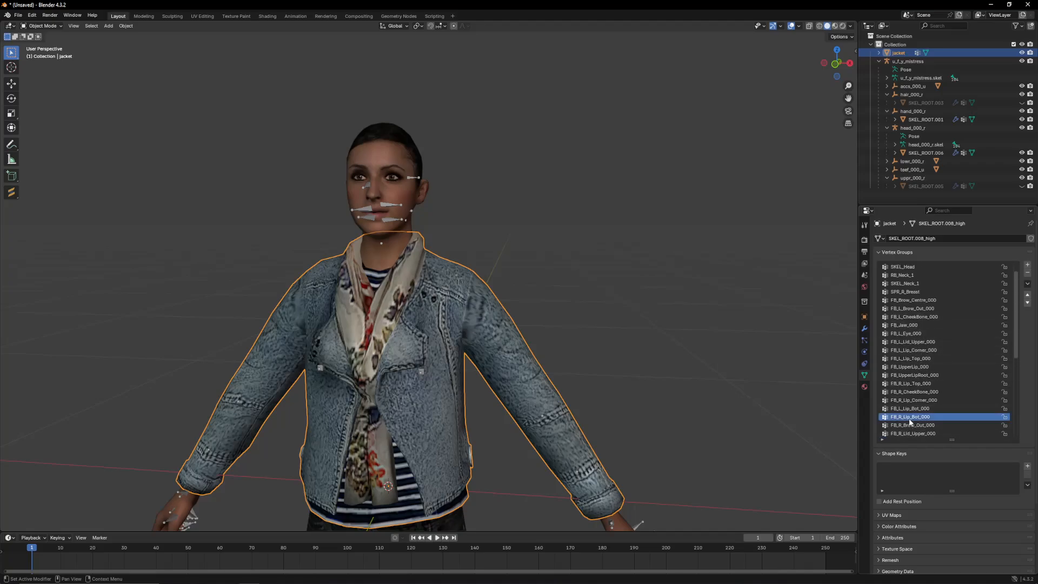
middle_drag(644, 311, 706, 308)
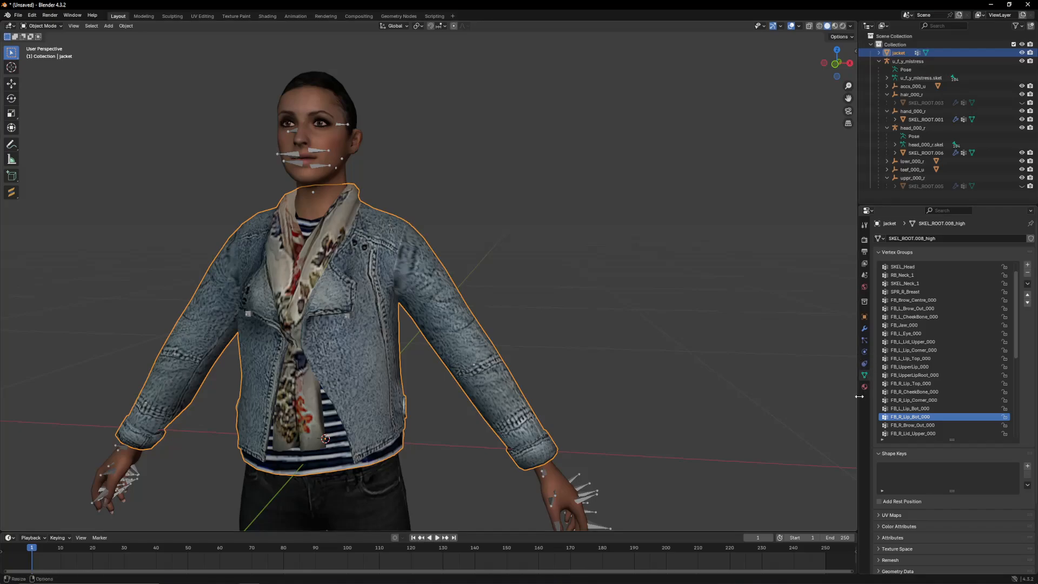
drag(858, 363, 796, 362)
scroll(864, 368, up, 2)
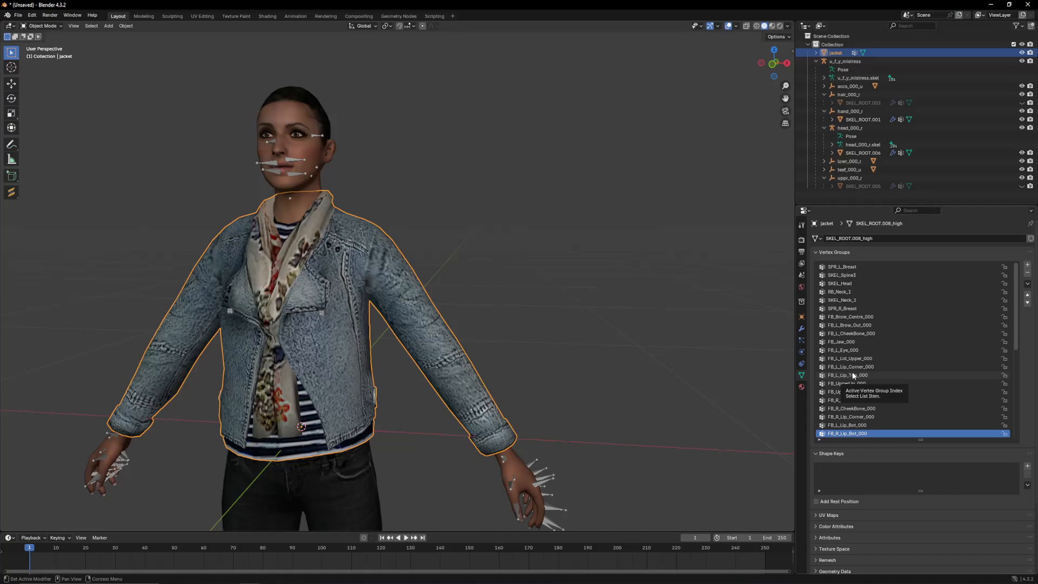
scroll(852, 371, down, 5)
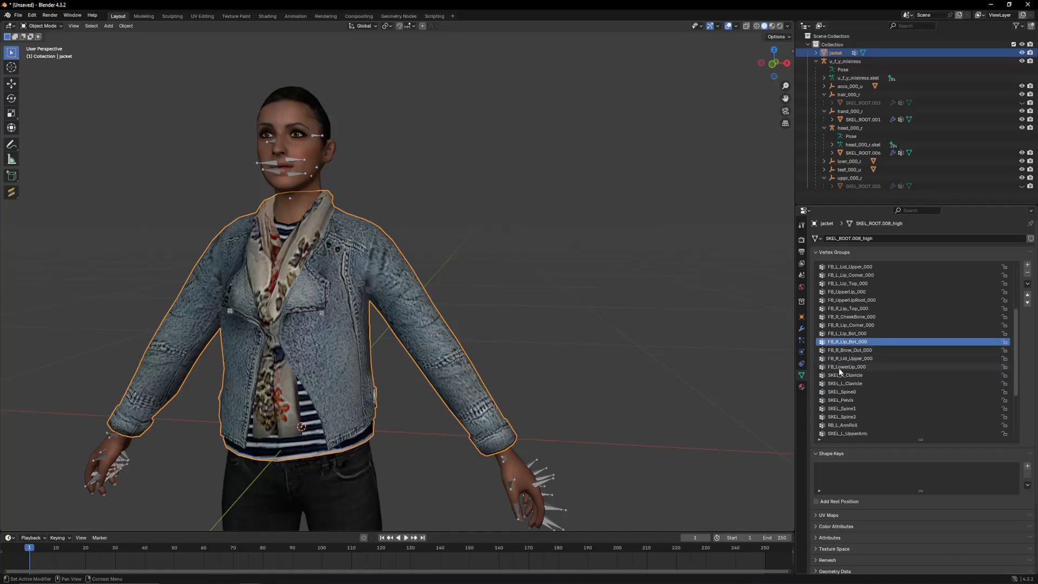
click(840, 367)
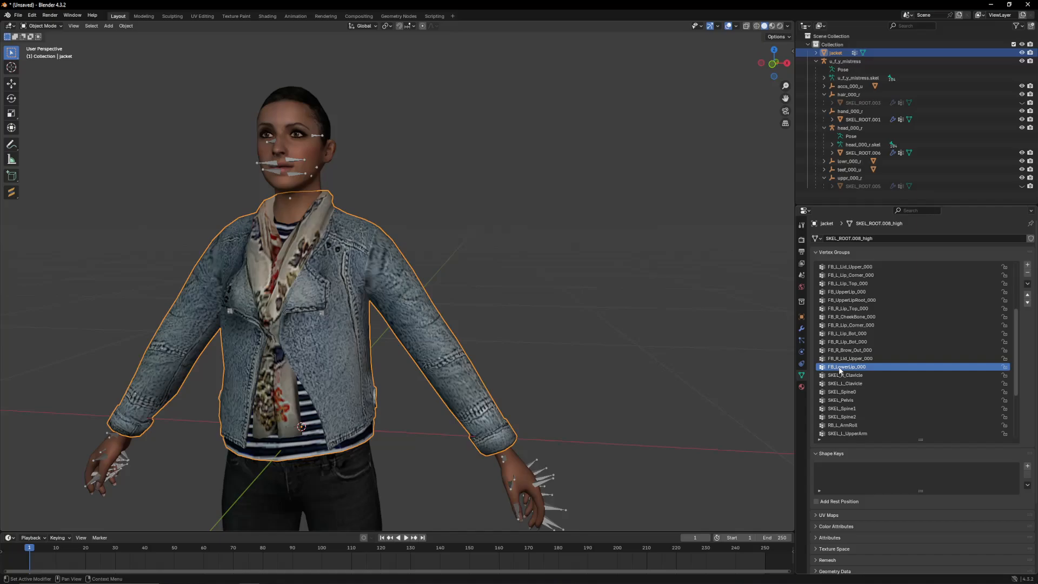
scroll(840, 369, up, 2)
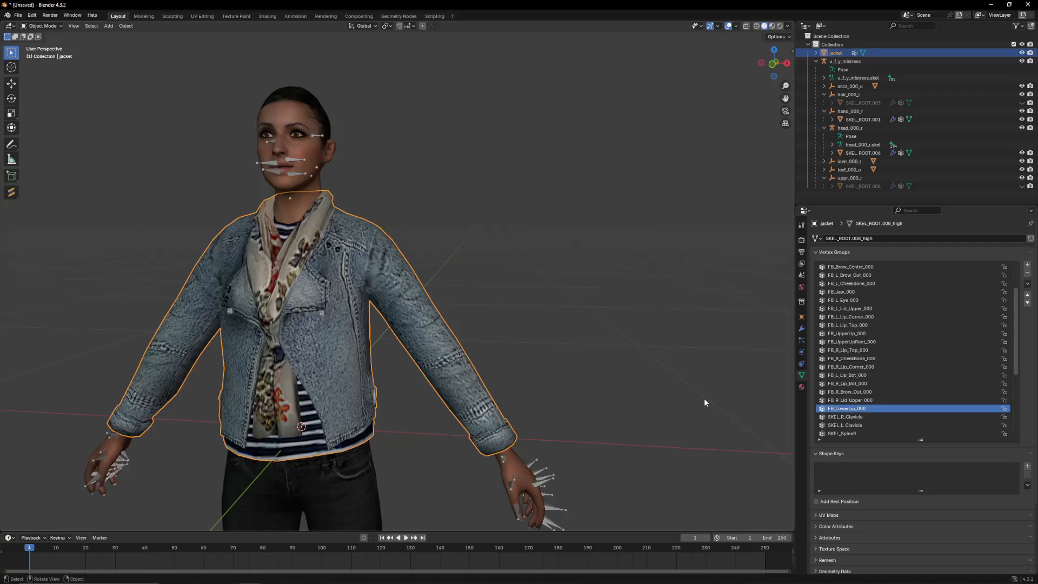
click(845, 393)
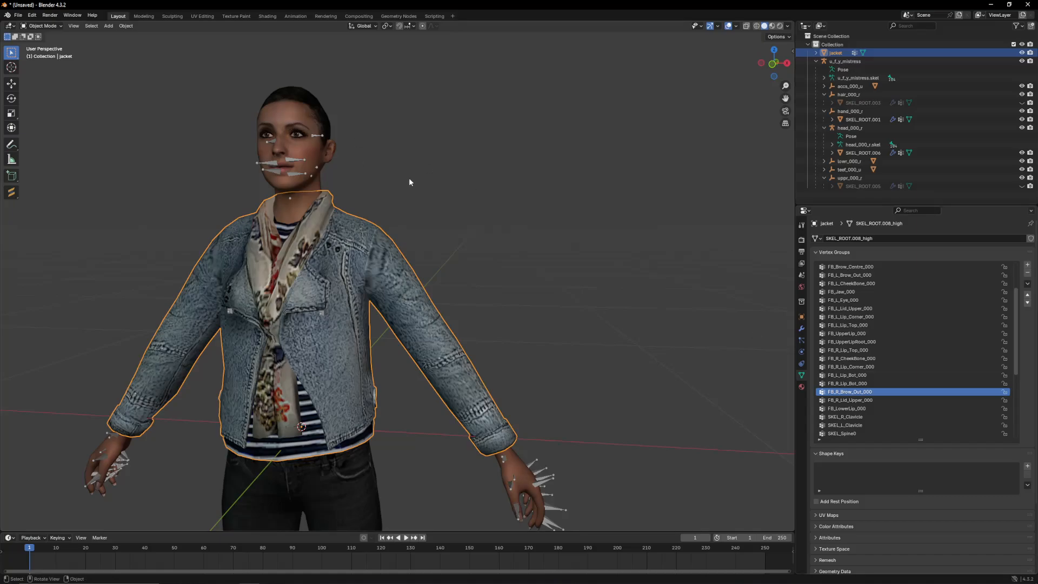
click(865, 367)
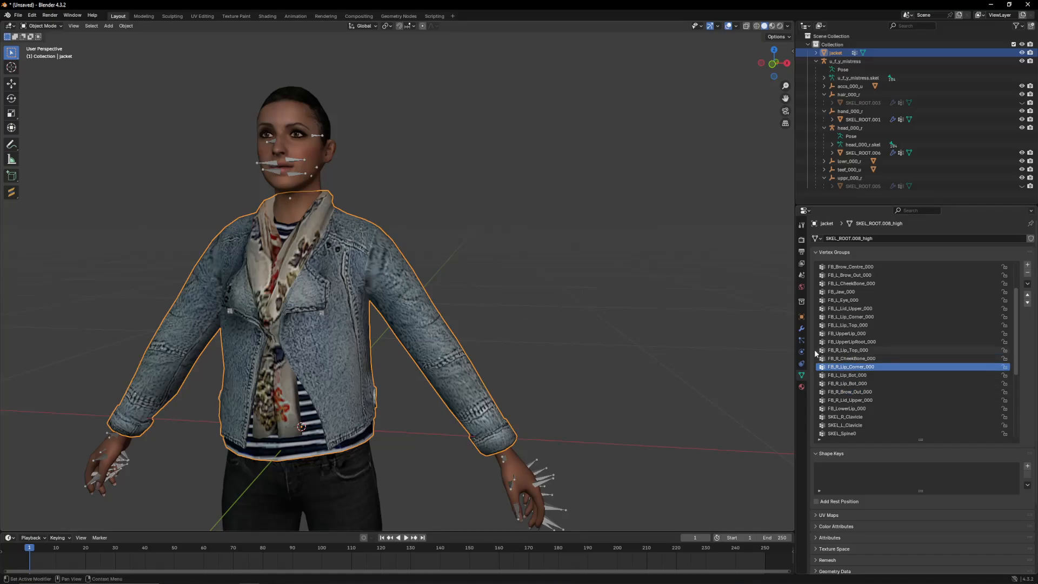
scroll(852, 356, up, 6)
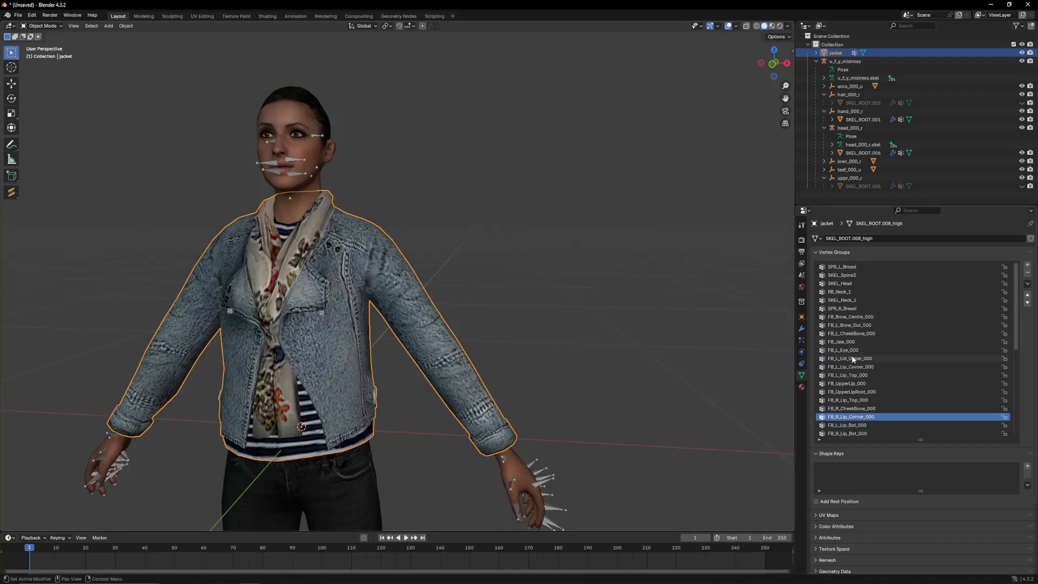
scroll(852, 356, down, 5)
shift+middle_drag(327, 245, 402, 261)
middle_drag(402, 261, 416, 261)
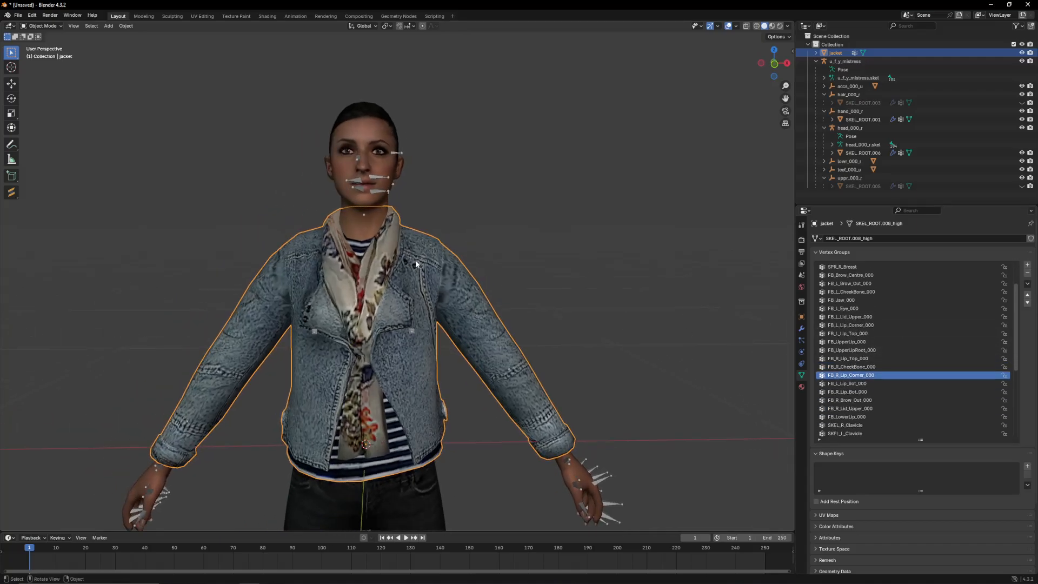
Step: Select the trousers mesh SKEL_ROOT.002 and inspect its vertex groups and the ped's outfit from another angle
scroll(416, 264, down, 3)
click(416, 375)
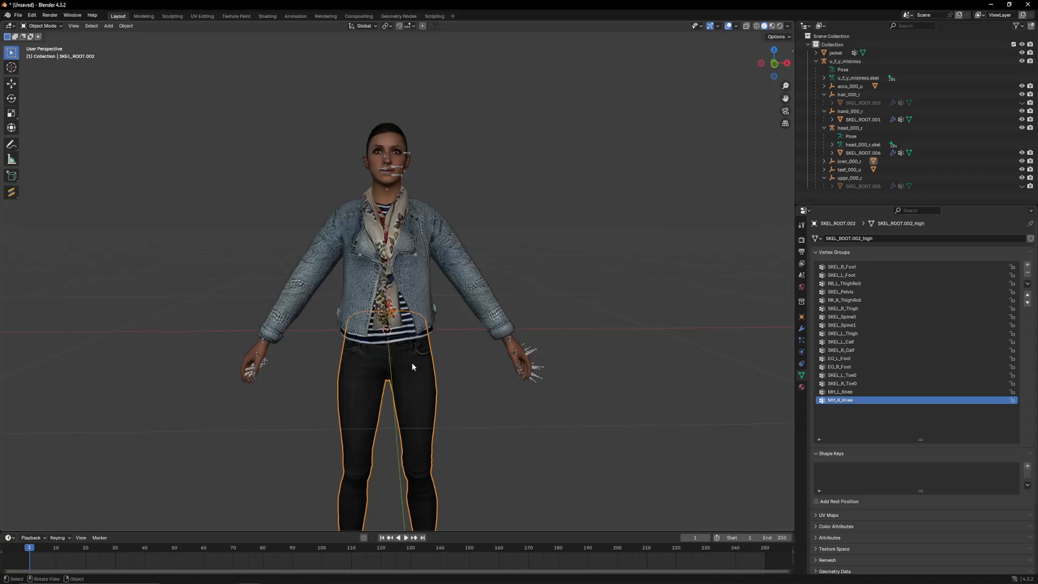
scroll(417, 353, up, 3)
scroll(421, 355, down, 3)
middle_drag(421, 355, 455, 351)
scroll(455, 351, up, 3)
shift+middle_drag(432, 287, 412, 351)
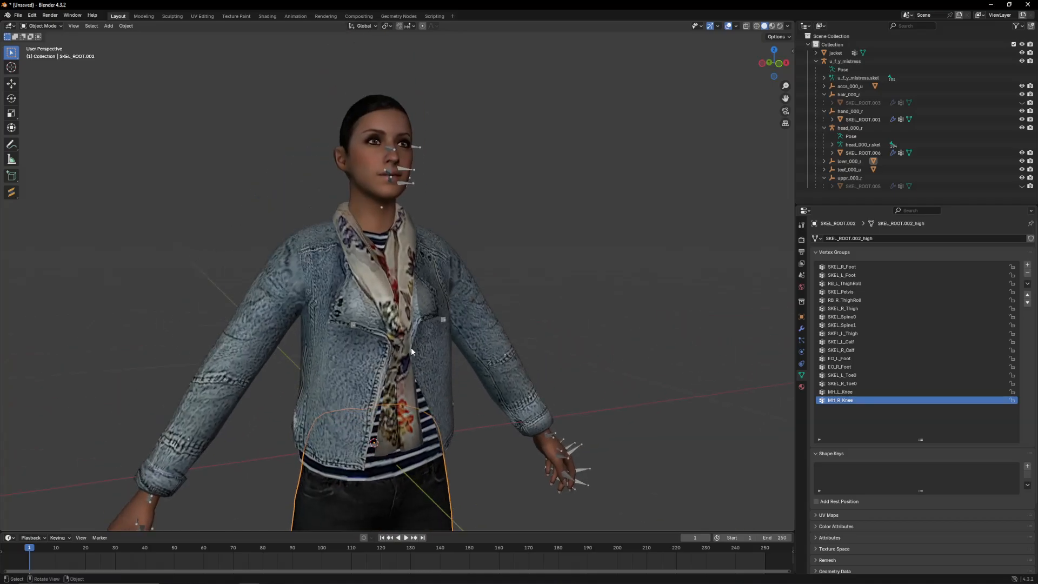
Step: Reselect the jacket and look through its facial vertex groups down to FB_LowerLip_000, highlighting FB_UpperLip_000
click(414, 352)
middle_drag(606, 341, 563, 337)
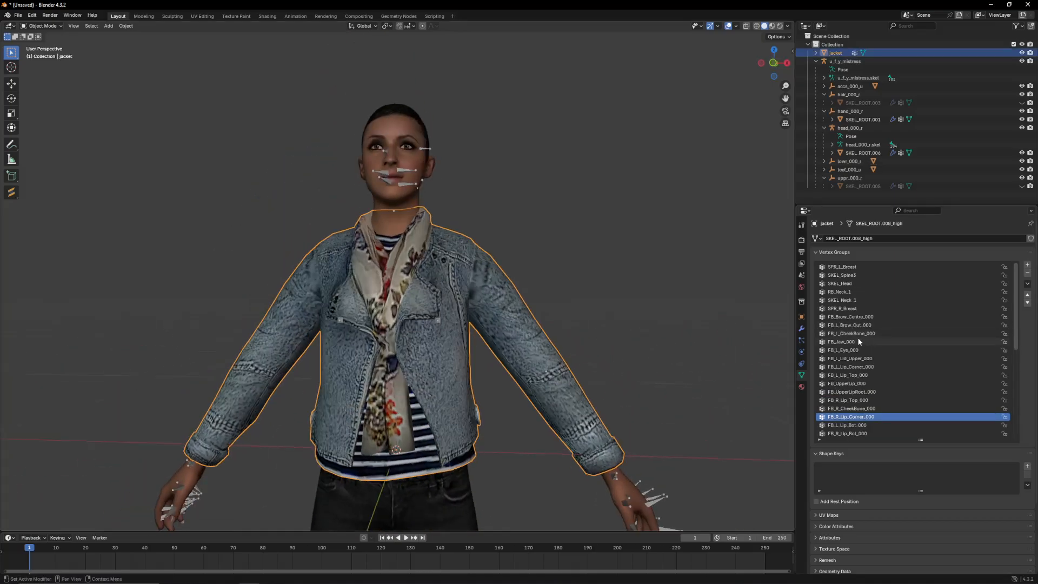
scroll(858, 340, down, 3)
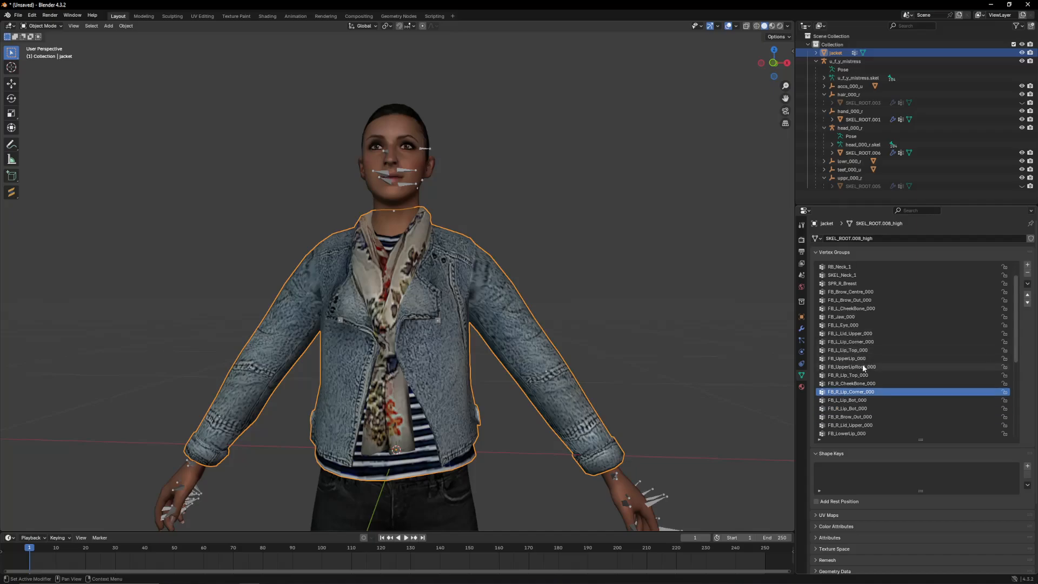
click(844, 359)
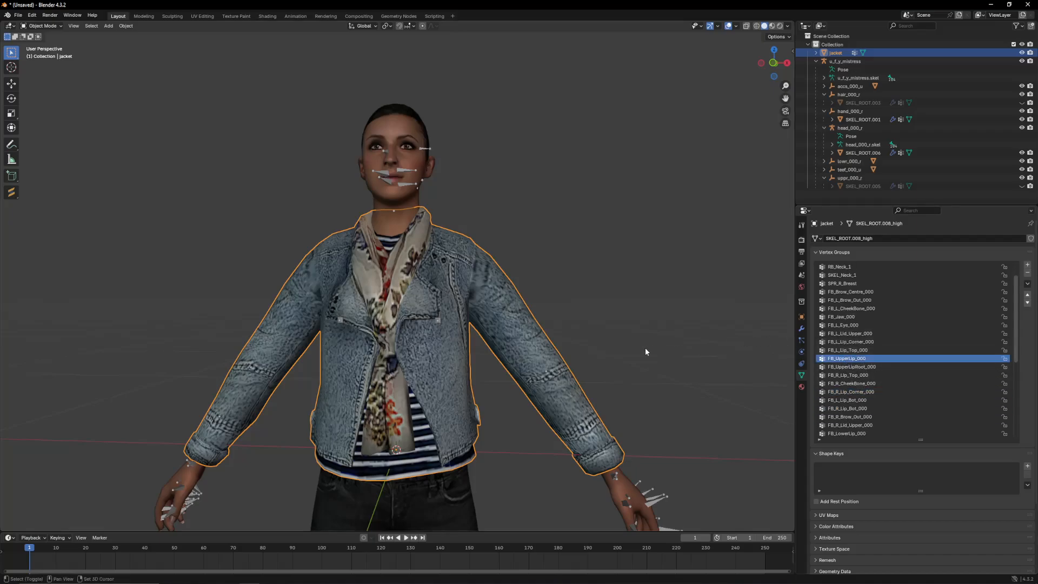
Step: Look at the cleanup add-on's options for deleting data from the active object
scroll(877, 372, down, 3)
key(n)
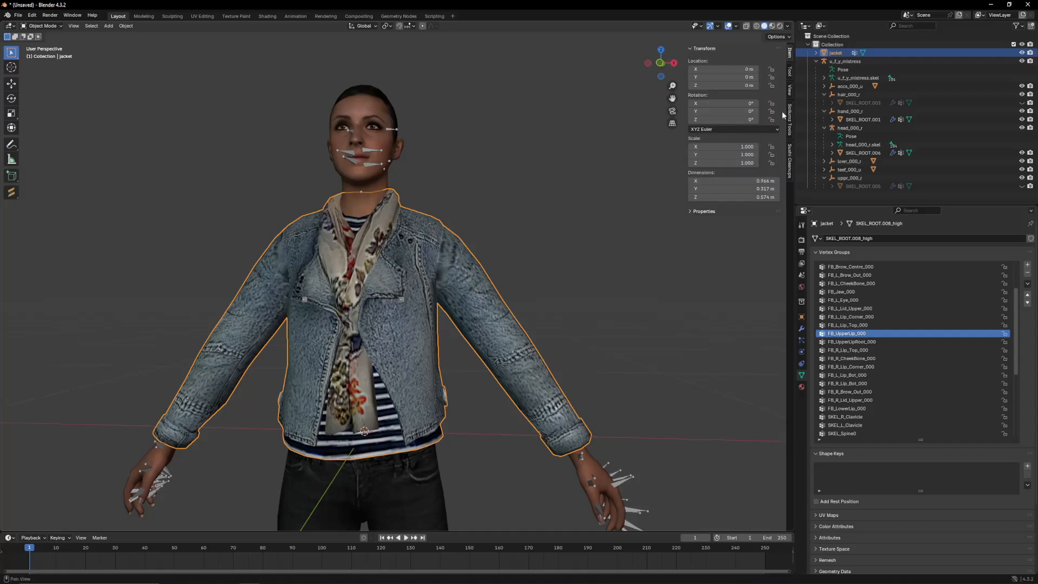
click(789, 160)
click(692, 60)
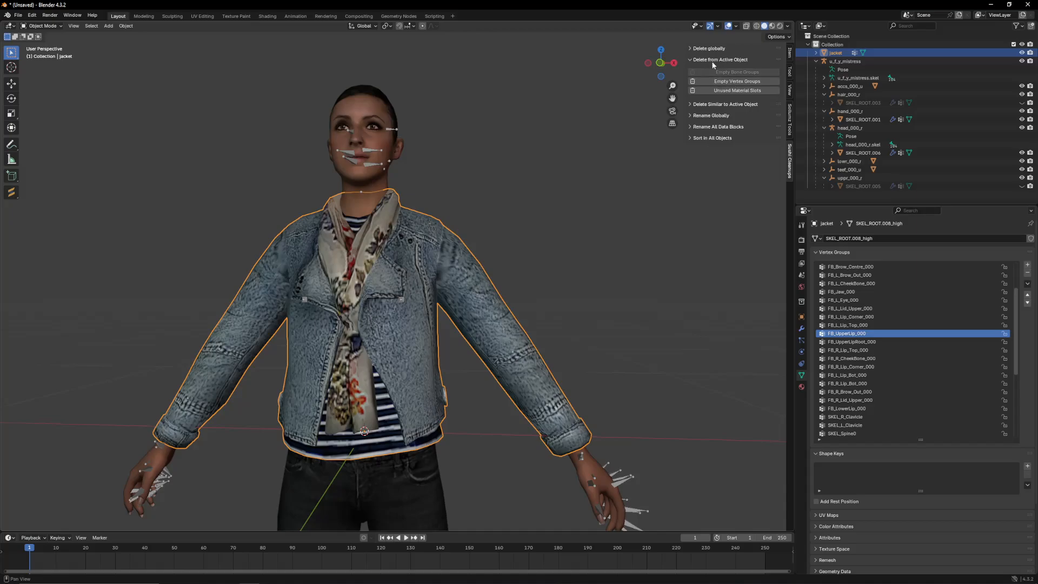
click(703, 59)
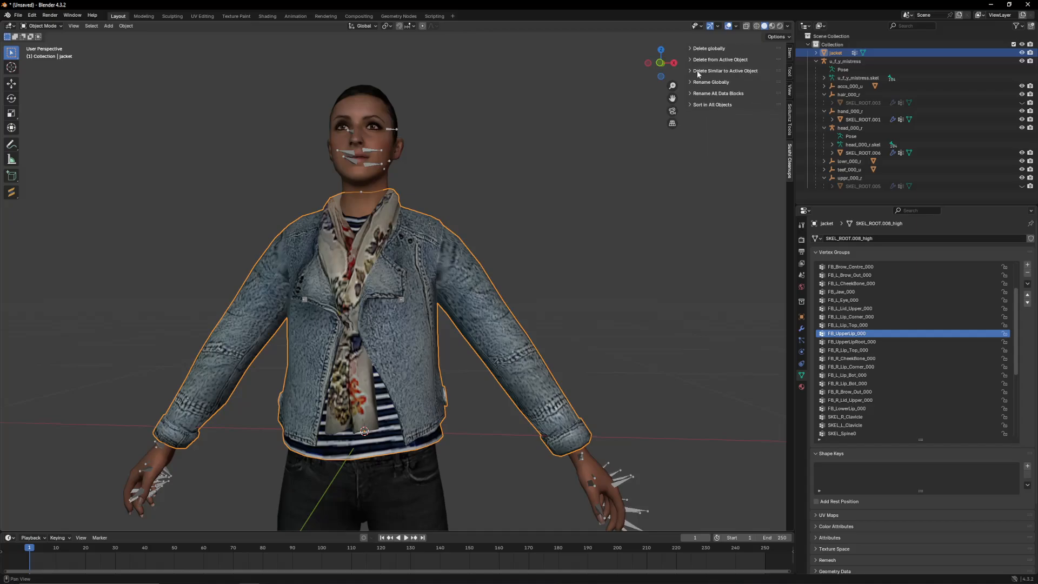
key(n)
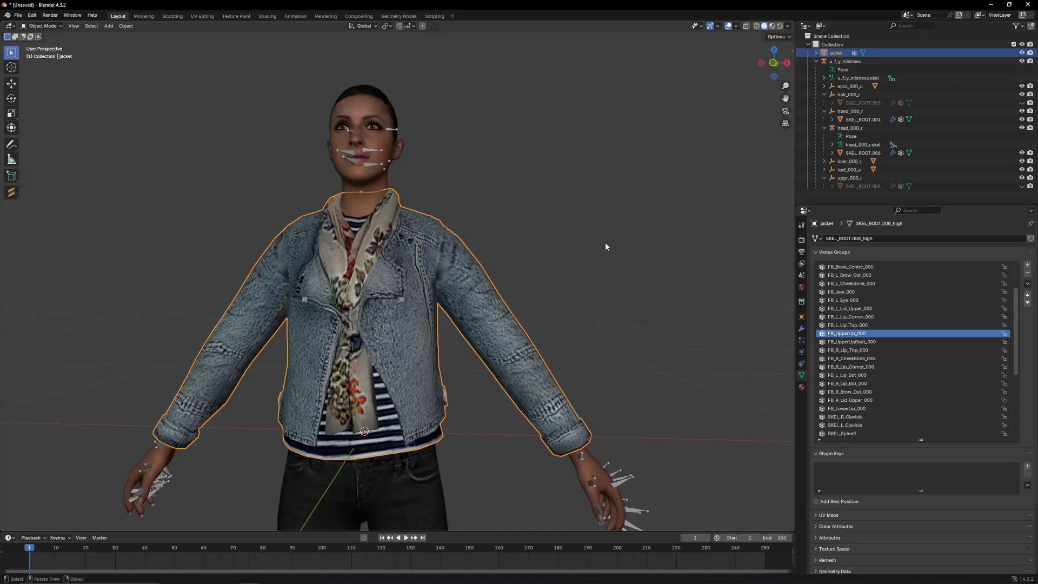
Step: Switch the jacket to Weight Paint mode
click(42, 25)
click(43, 74)
middle_drag(429, 152, 465, 162)
Step: Delete the jacket's facial vertex groups from FB_R_Brow_Out_000 up through FB_L_Lip_Corner_000
scroll(851, 348, down, 2)
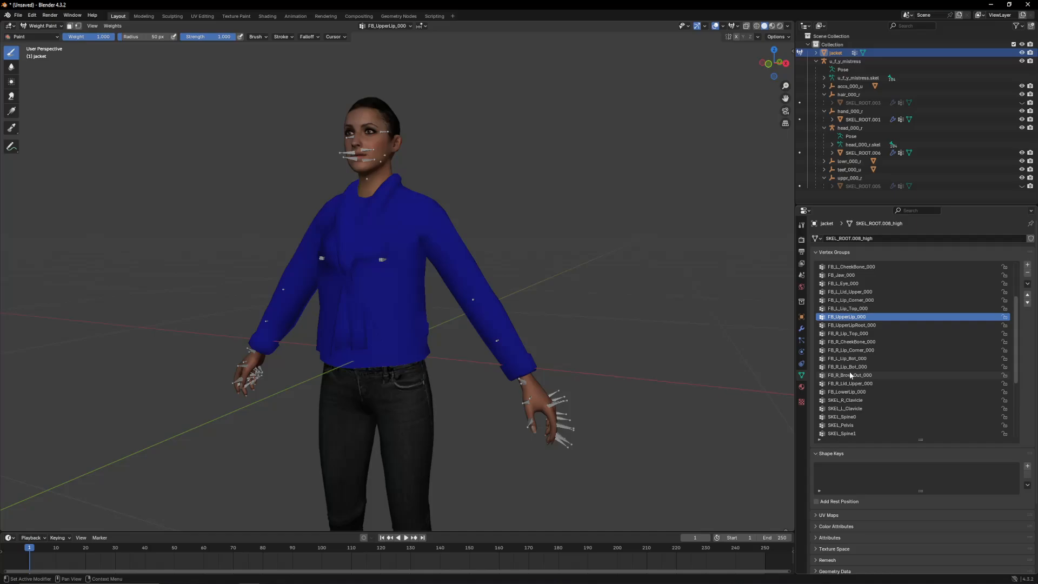
click(851, 376)
click(1028, 273)
click(1027, 273)
click(1027, 274)
click(1027, 274)
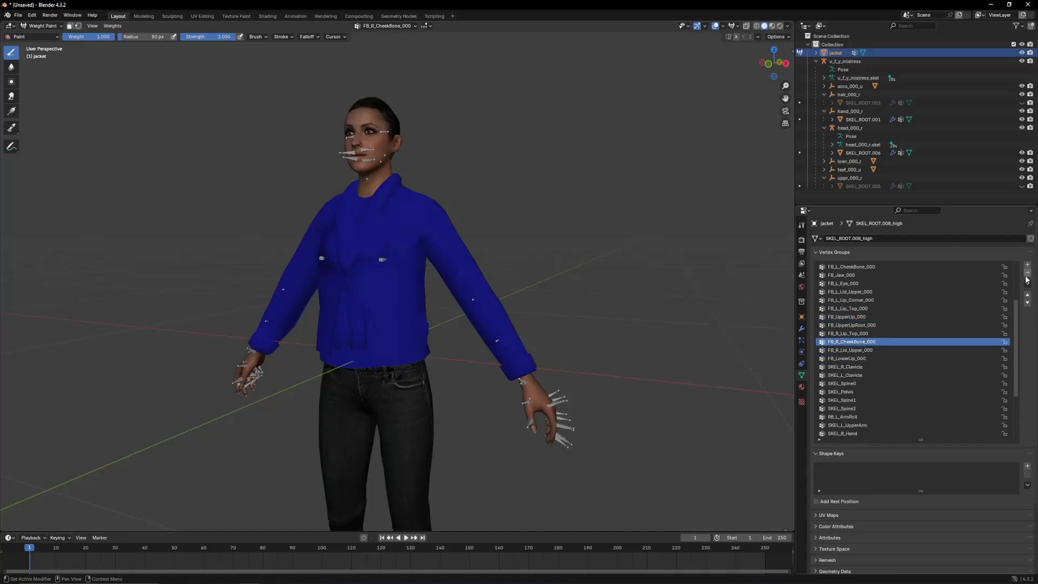
click(1027, 274)
click(1027, 275)
click(1027, 274)
click(1026, 275)
click(1027, 274)
Step: Delete the jacket's facial vertex groups from FB_L_Lid_Upper_000 up through FB_L_Brow_Out_000
scroll(932, 285, up, 2)
scroll(932, 285, up, 6)
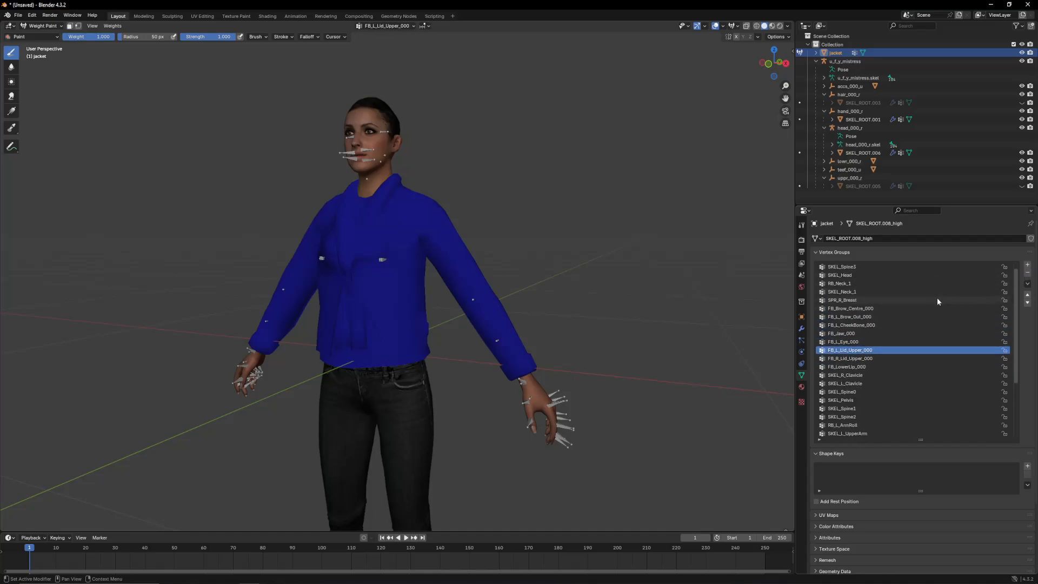
click(1027, 273)
click(1027, 273)
click(1027, 273)
click(1027, 273)
click(1028, 273)
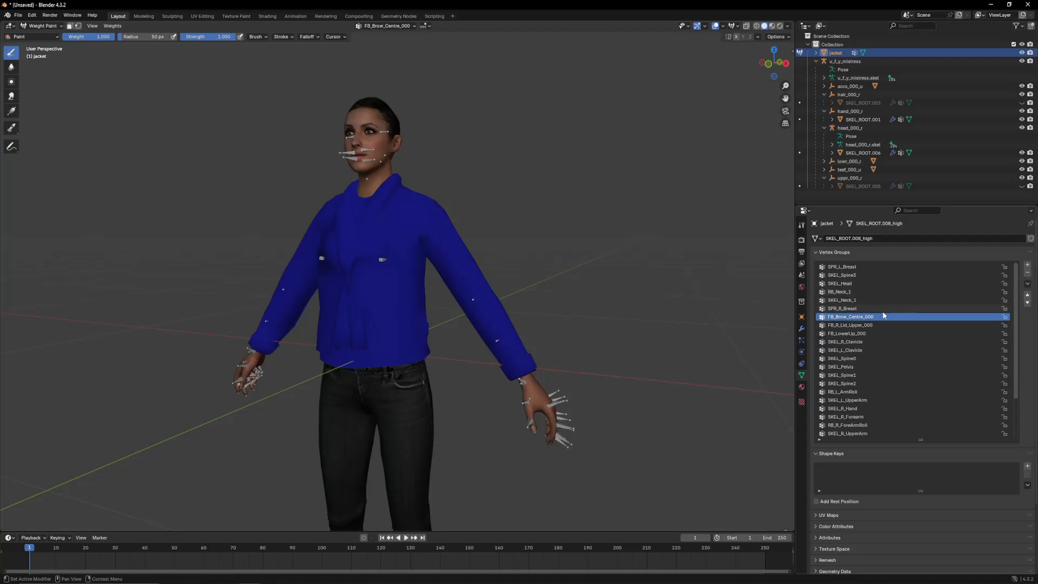
Step: Delete the remaining facial vertex groups FB_LowerLip_000, FB_R_Lid_Upper_000 and FB_Brow_Centre_000 from the jacket
click(844, 333)
click(1027, 273)
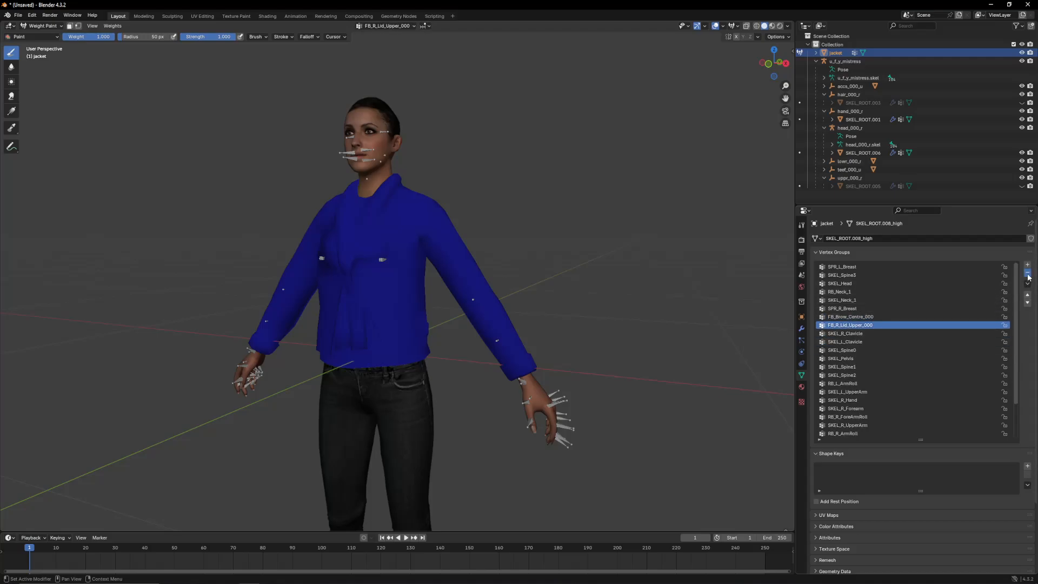
click(1027, 273)
click(1027, 274)
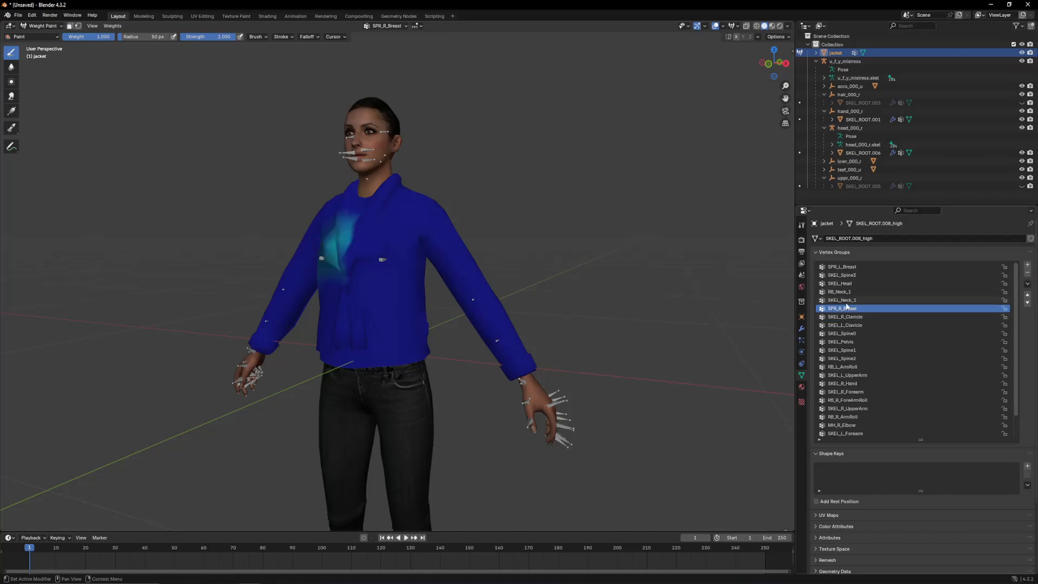
Step: Check the jacket's weights for the SPR_R_Breast, SKEL_Neck_1, RB_Neck_1, SKEL_Head, SKEL_Spine3 and SPR_L_Breast groups
middle_drag(378, 238, 346, 238)
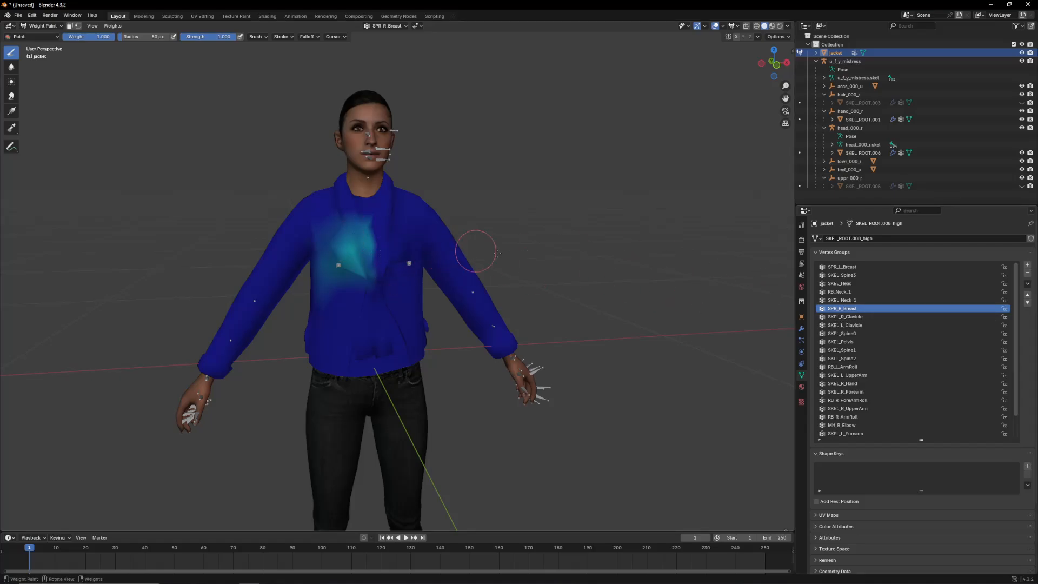
click(842, 299)
middle_drag(470, 216, 422, 229)
scroll(425, 227, up, 2)
shift+middle_drag(434, 193, 482, 271)
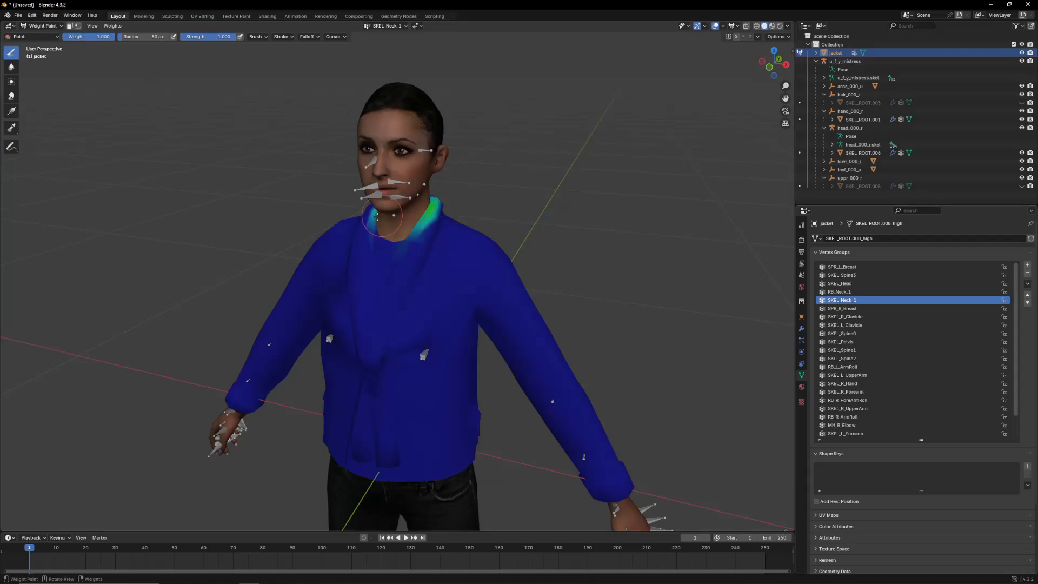
click(839, 291)
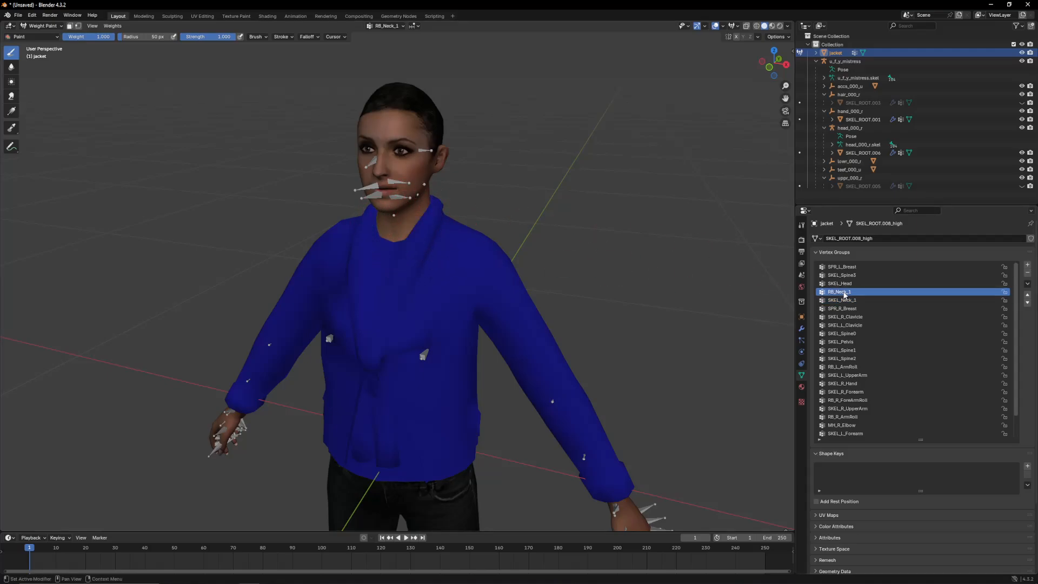
mouse_move(741, 260)
middle_down()
mouse_move(499, 268)
mouse_move(746, 264)
middle_up()
click(840, 283)
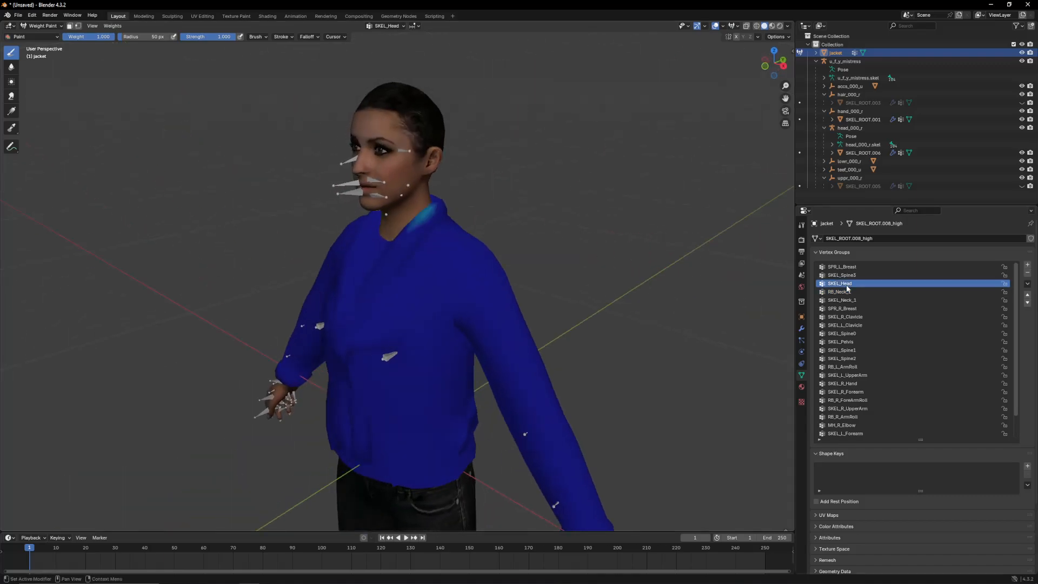
middle_drag(557, 220, 649, 243)
click(841, 274)
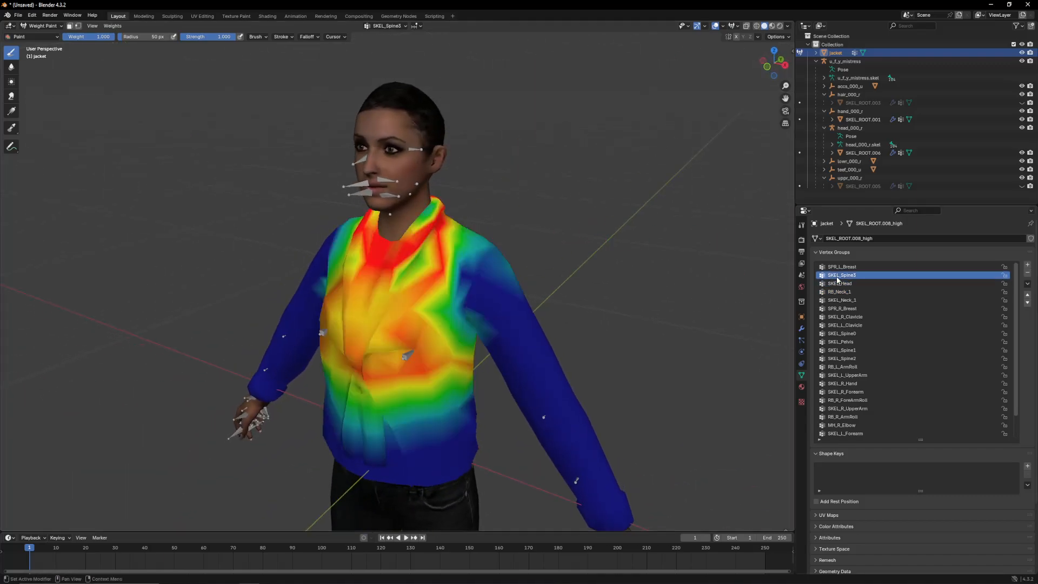
middle_drag(730, 260, 685, 269)
click(842, 267)
Step: Check the jacket's arm weights from SKEL_L_Hand and RB_L_ForeArmRoll through MH_R_Elbow and RB_R_ArmRoll to SKEL_L_UpperArm and RB_L_ArmRoll
scroll(843, 392, down, 3)
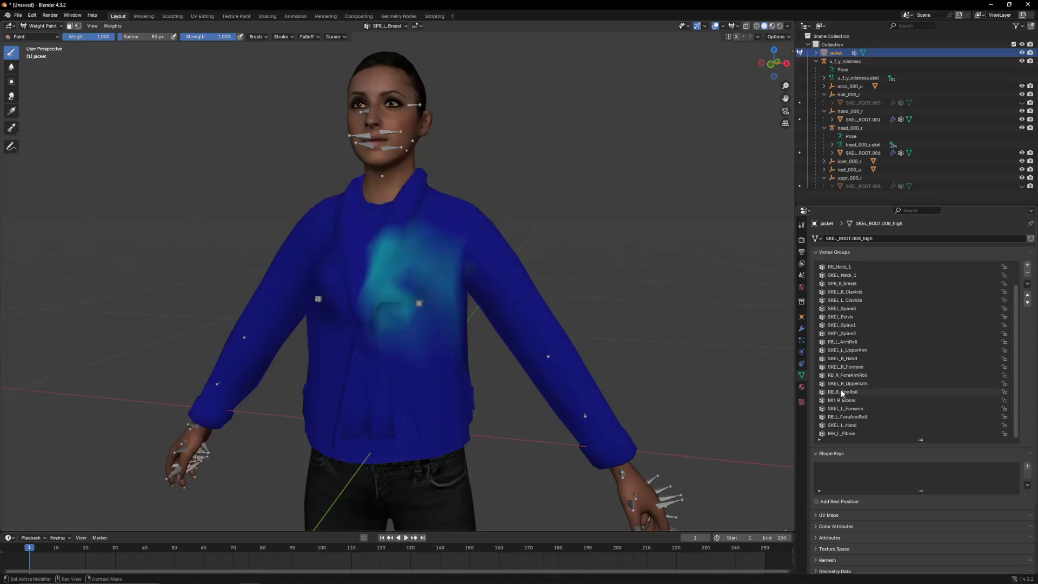
click(840, 426)
click(839, 417)
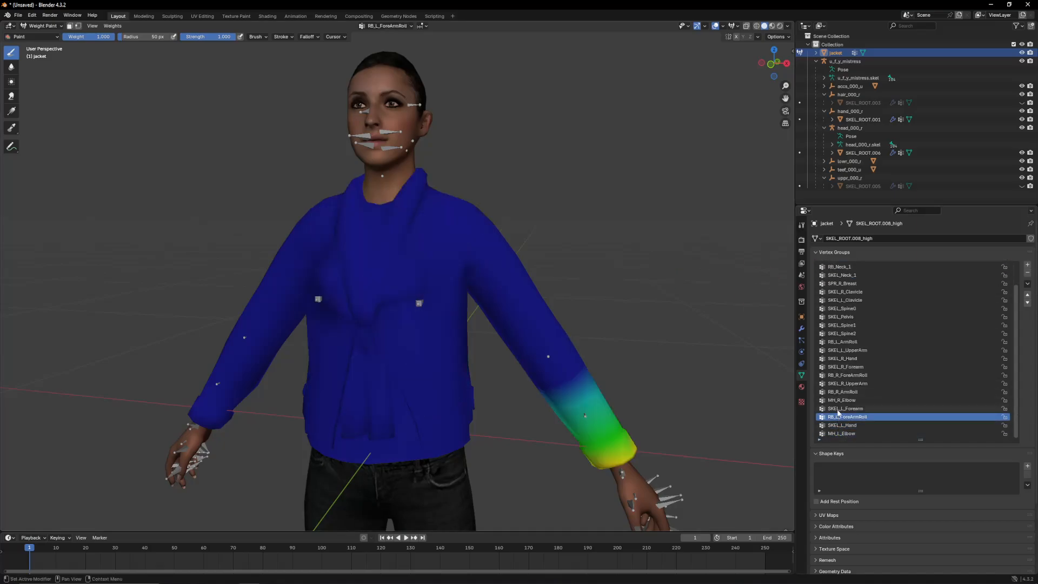
click(839, 408)
click(840, 400)
click(840, 391)
click(839, 350)
click(840, 342)
Step: Check the jacket's weights for SKEL_Spine2, SKEL_Spine1, SKEL_Pelvis, SKEL_Spine0, both clavicle groups and SPR_R_Breast
click(840, 333)
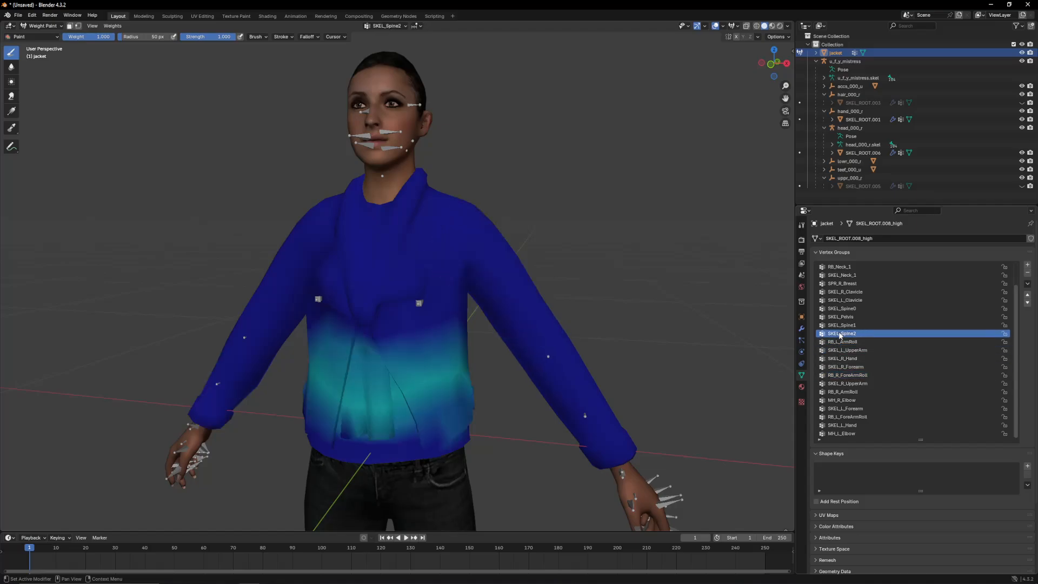
click(841, 325)
click(842, 316)
click(841, 308)
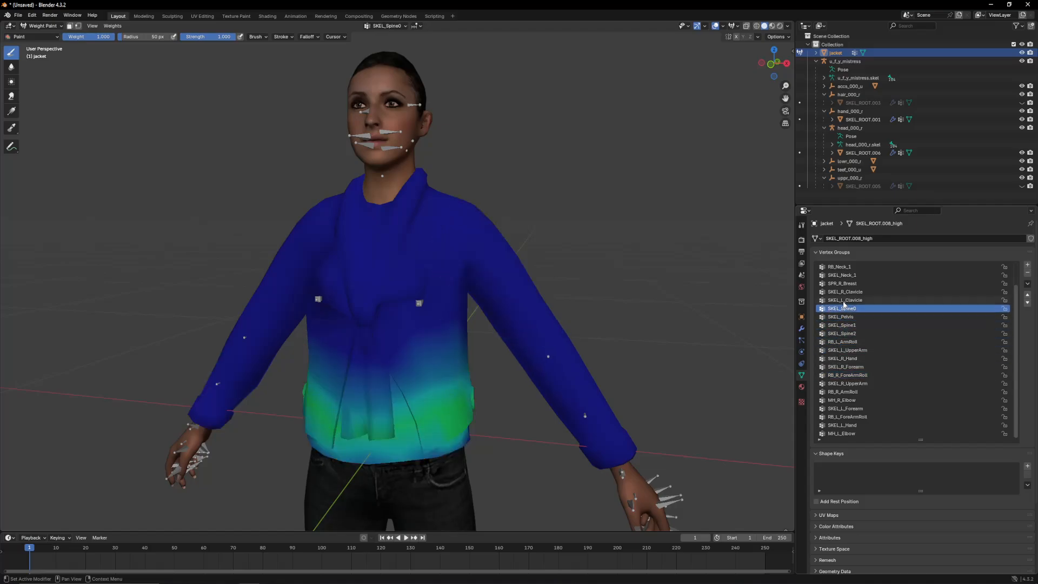
click(842, 300)
click(842, 292)
click(842, 283)
Step: Check the jacket's weights for the SKEL_Neck_1, RB_Neck_1, SKEL_Head, SKEL_Spine3 and SPR_L_Breast groups
scroll(846, 289, up, 3)
click(842, 300)
click(843, 291)
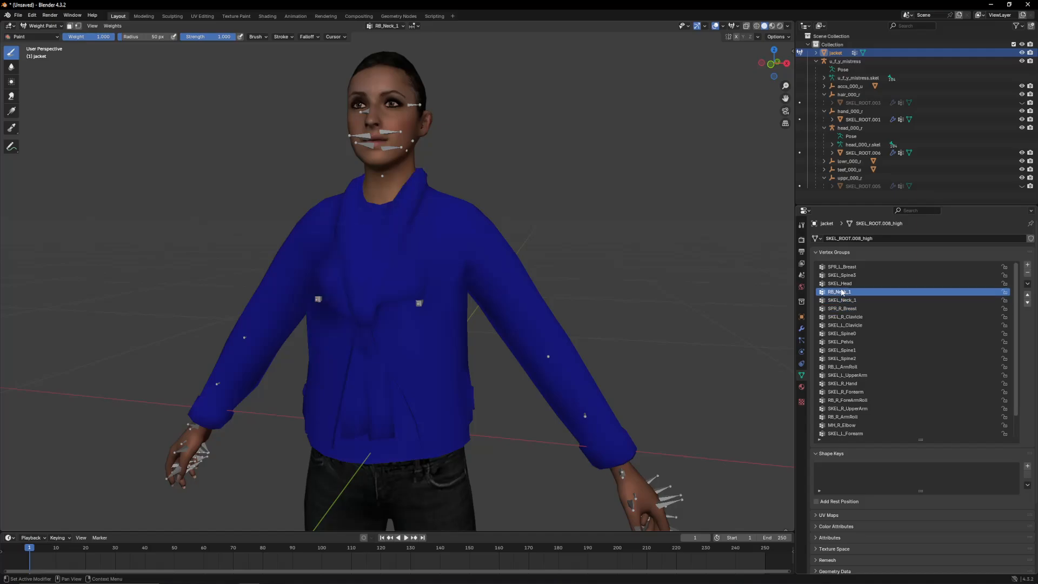
click(842, 283)
click(843, 275)
click(842, 266)
Step: Check the SKEL_L_Hand weights at the cuff and the SKEL_Spine3 weights on the jacket's back and front
scroll(842, 279, down, 3)
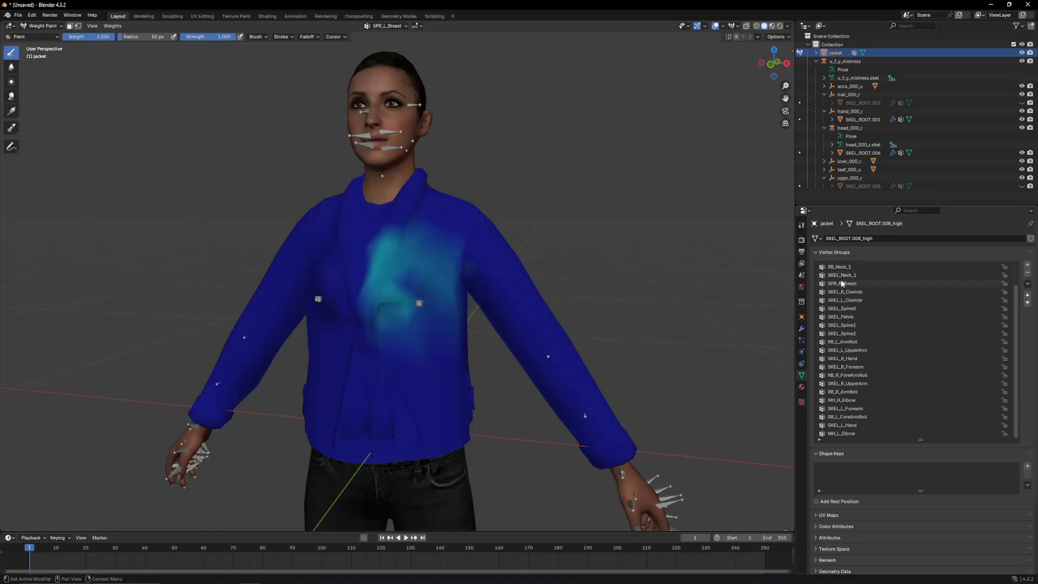
click(843, 425)
scroll(845, 362, up, 3)
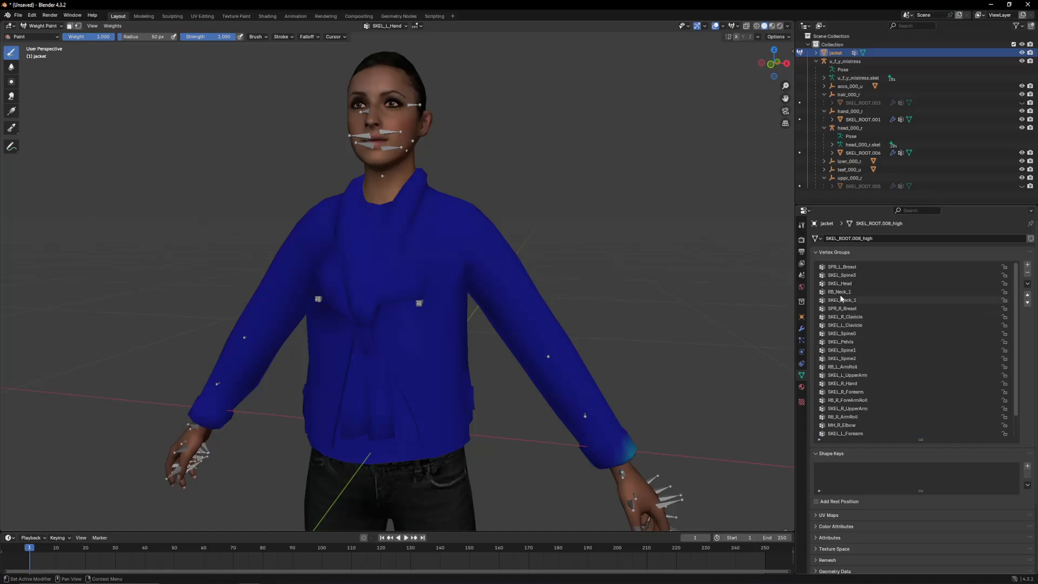
click(842, 275)
mouse_move(744, 287)
middle_down()
mouse_move(583, 294)
mouse_move(587, 304)
mouse_move(416, 301)
mouse_move(362, 261)
middle_up()
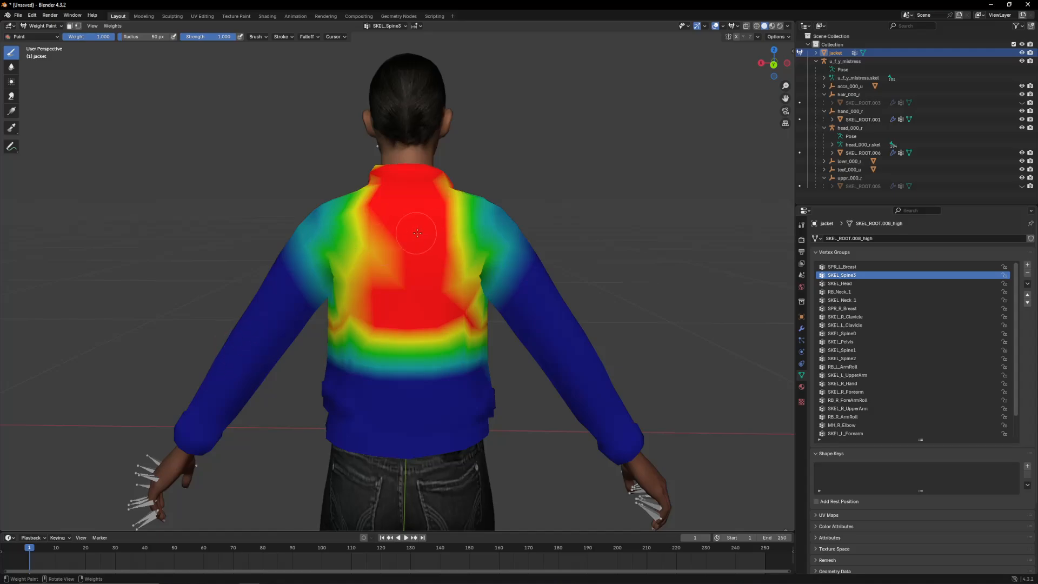
middle_drag(409, 249, 572, 262)
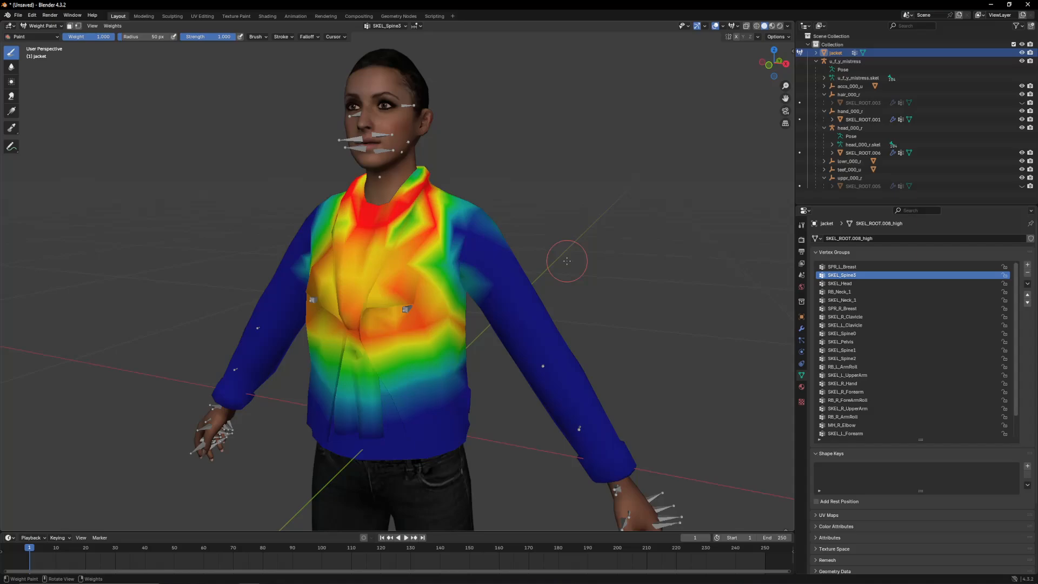
Step: Examine the finger bones of the ped's left hand below the cuff and the SKEL_Spine3 weights on the jacket's front
shift+middle_drag(605, 359, 559, 257)
scroll(559, 257, up, 2)
shift+middle_drag(568, 395, 503, 273)
middle_drag(505, 273, 468, 270)
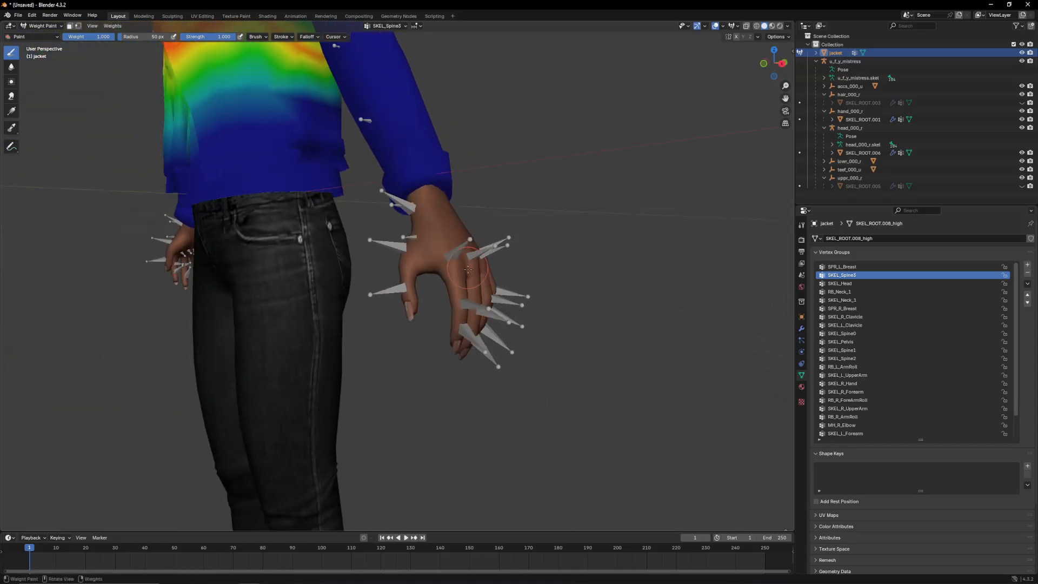
scroll(465, 330, up, 1)
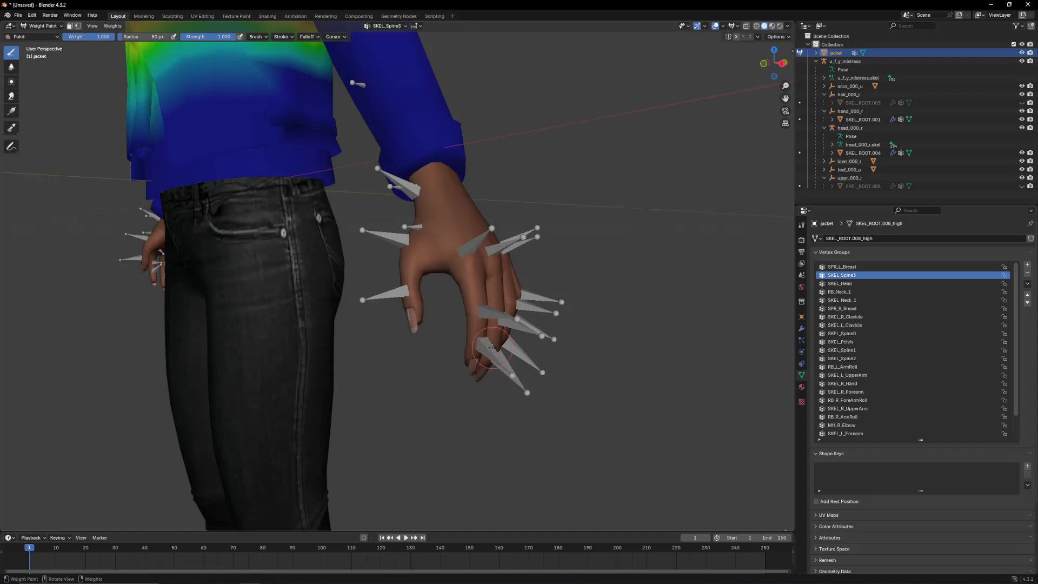
scroll(491, 345, down, 7)
middle_drag(491, 345, 505, 320)
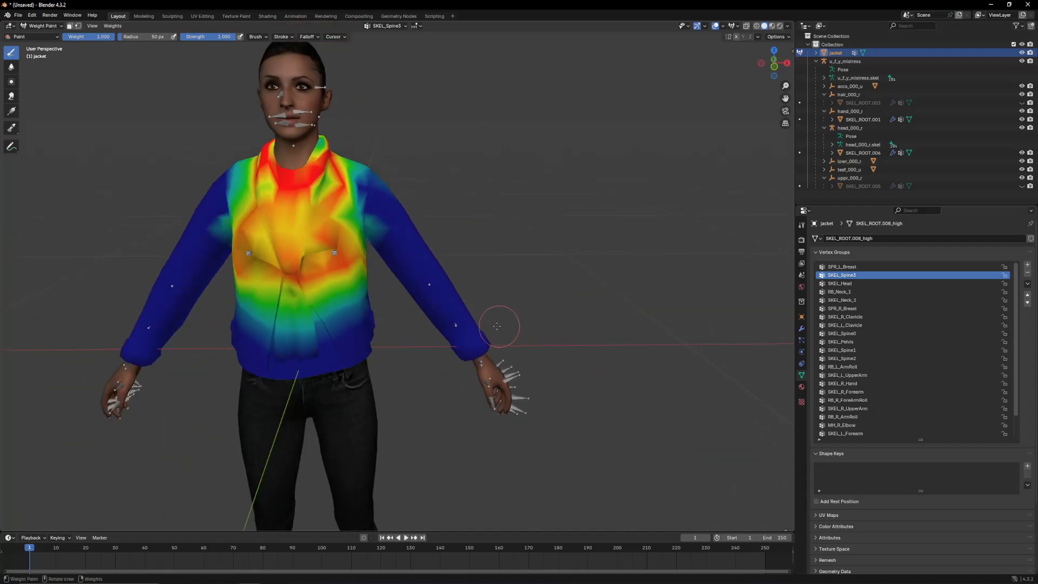
scroll(541, 363, up, 1)
middle_drag(541, 362, 413, 196)
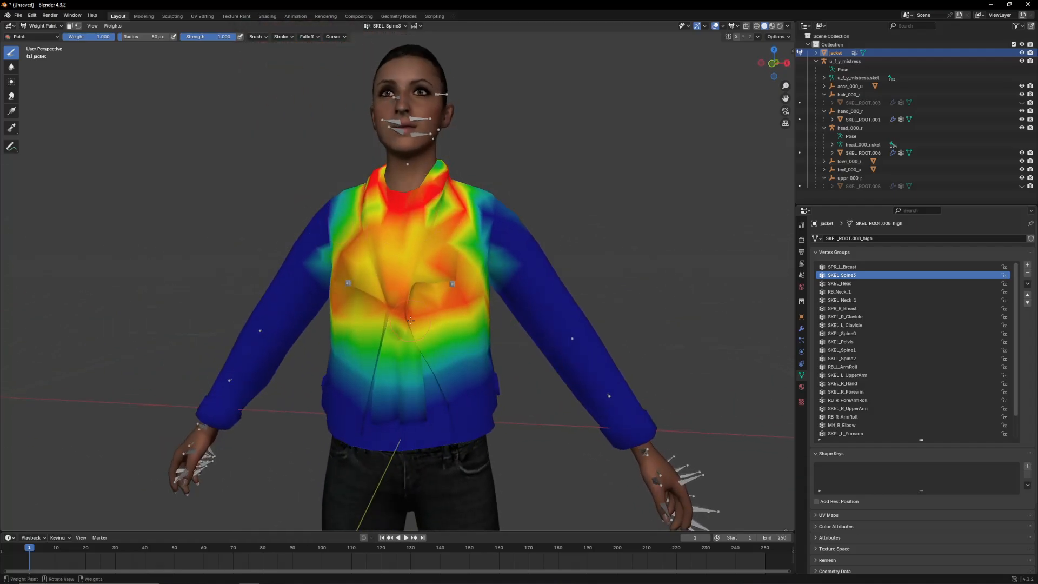
scroll(410, 321, down, 1)
mouse_move(426, 322)
middle_down()
mouse_move(462, 315)
mouse_move(507, 338)
mouse_move(649, 330)
mouse_move(405, 231)
middle_up()
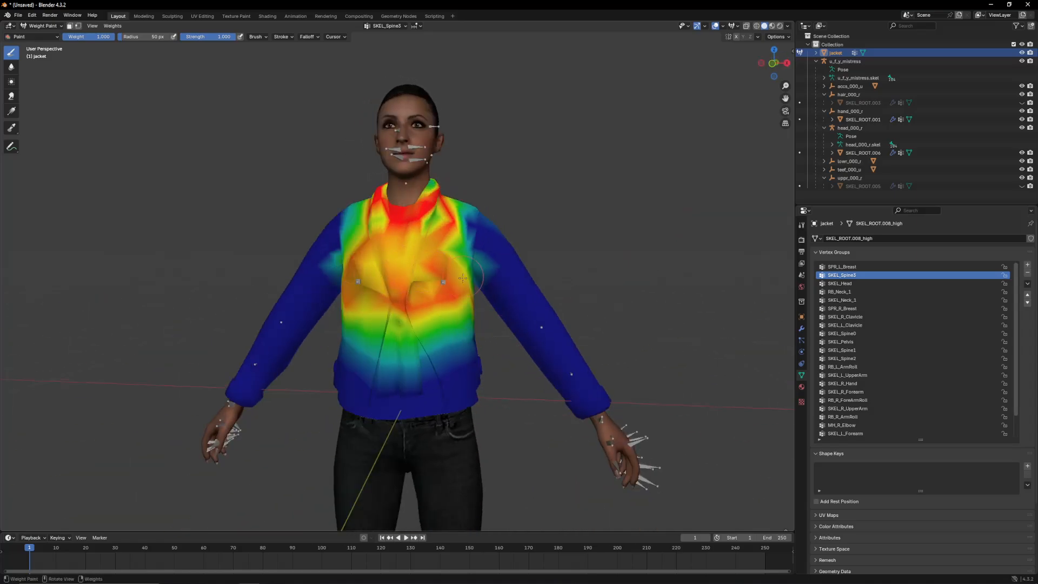
mouse_move(462, 278)
middle_down()
mouse_move(622, 281)
mouse_move(468, 264)
middle_up()
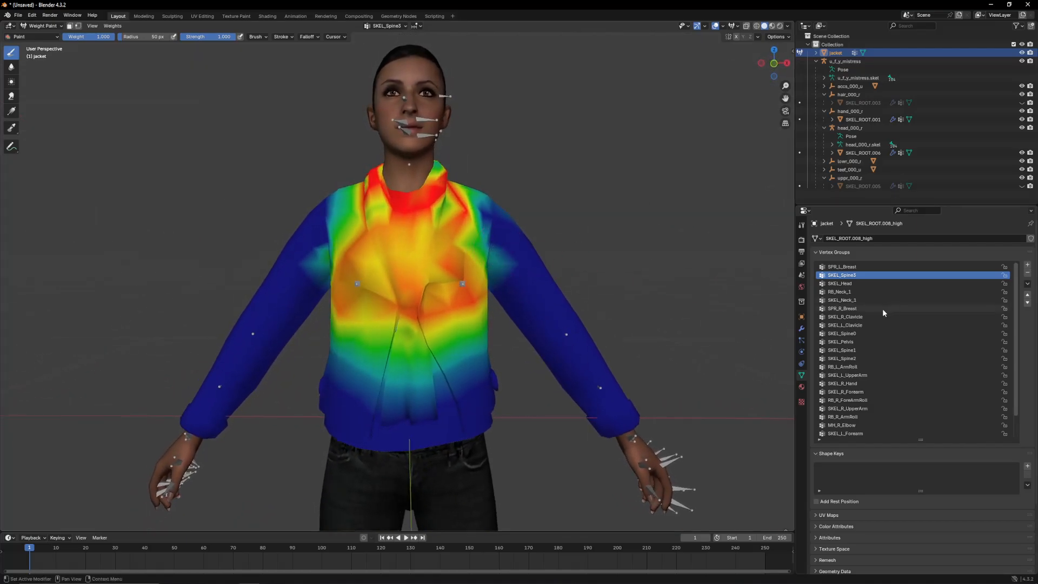
Step: Compare the jacket's SKEL_Neck_1, SPR_R_Breast, SKEL_R_Clavicle and SKEL_L_Clavicle weights
click(842, 300)
click(846, 309)
click(847, 318)
click(846, 325)
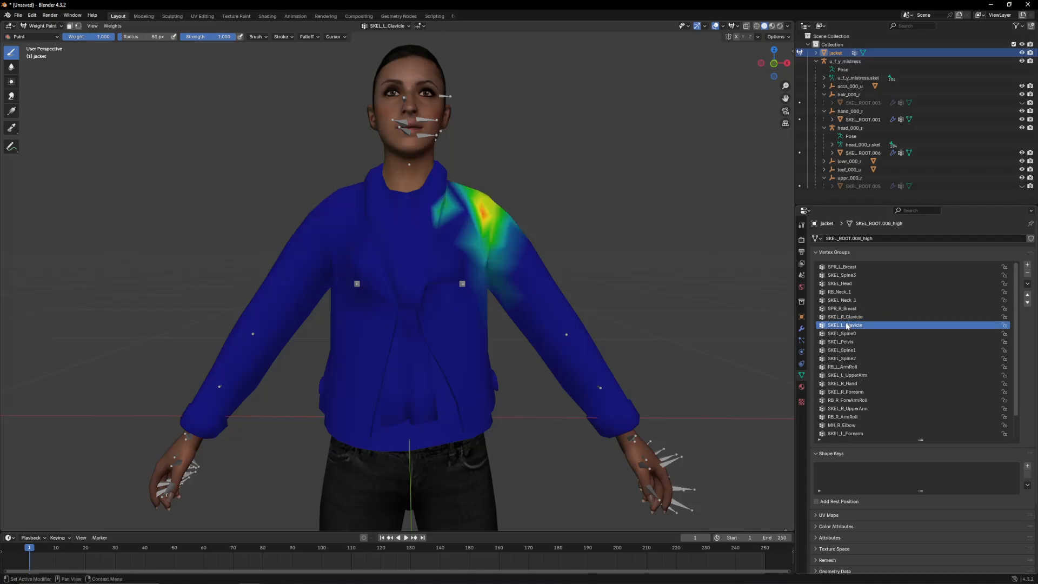
click(846, 317)
Step: Inspect the SKEL_R_Forearm weights from elbow to cuff on the jacket's right sleeve from several angles
middle_drag(591, 259, 758, 342)
click(853, 392)
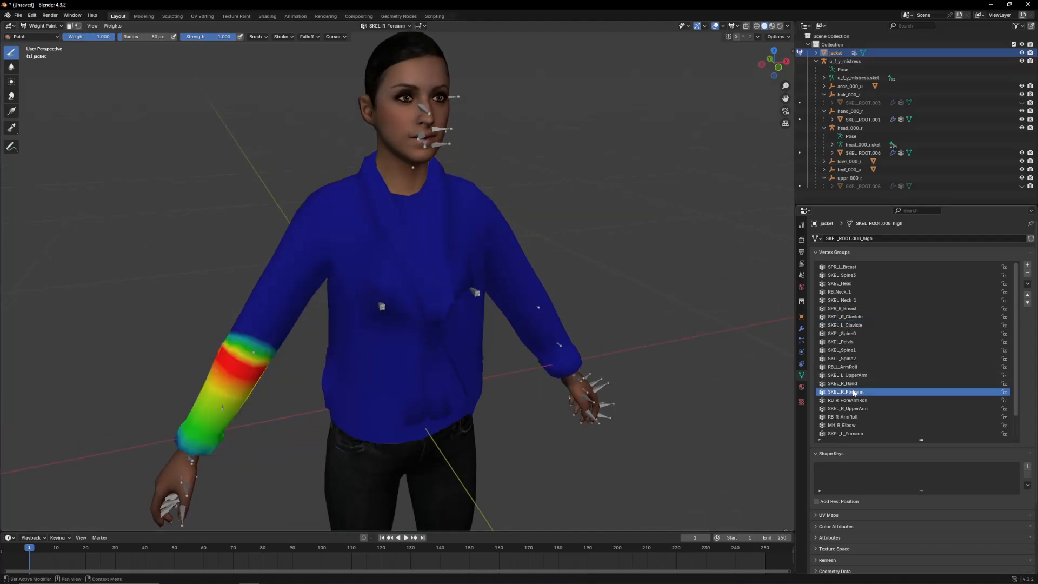
mouse_move(655, 366)
middle_down()
mouse_move(603, 303)
mouse_move(518, 306)
mouse_move(544, 302)
middle_up()
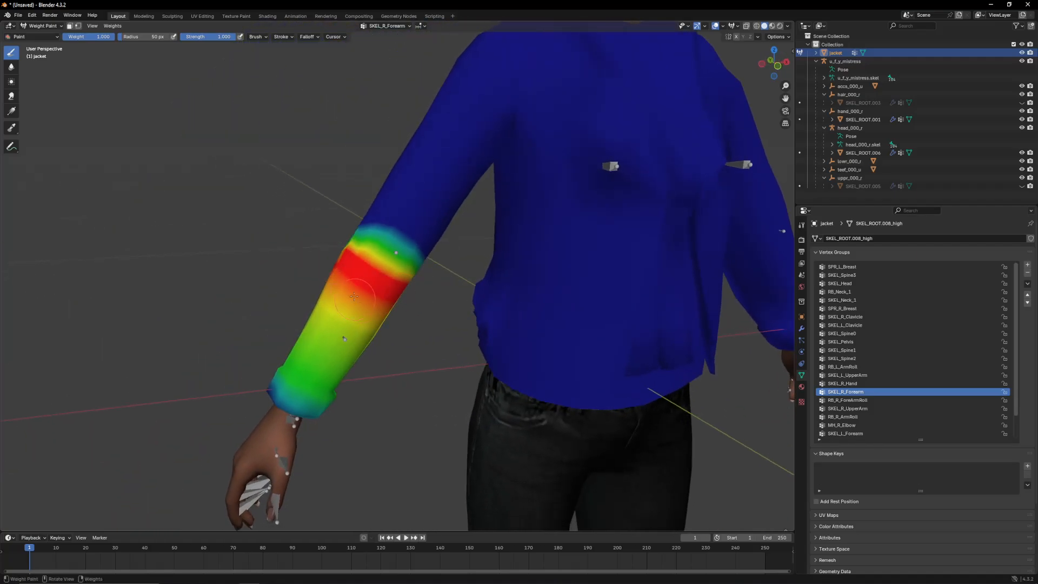
middle_drag(354, 297, 417, 257)
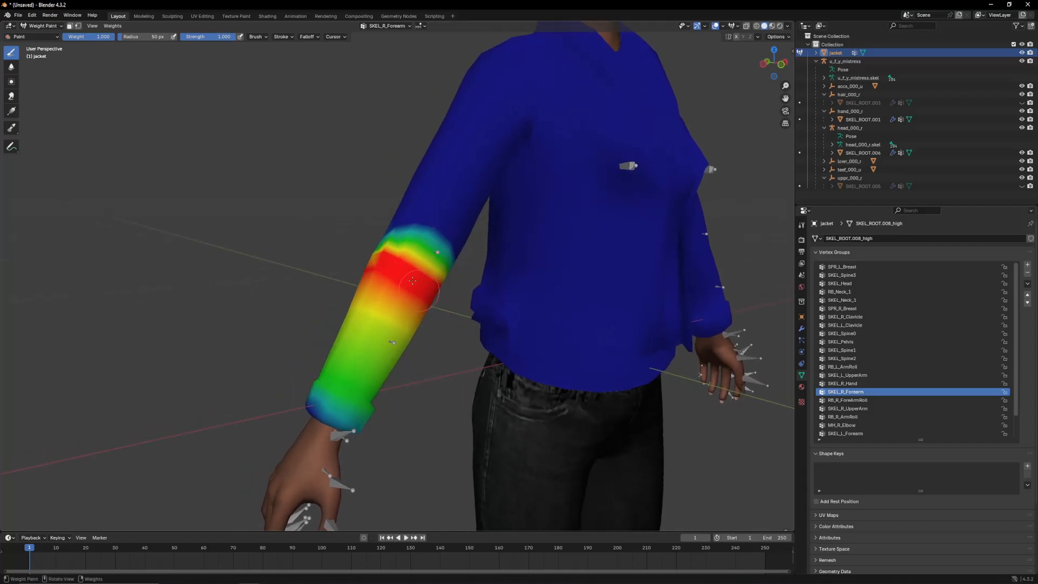
middle_drag(426, 302, 416, 233)
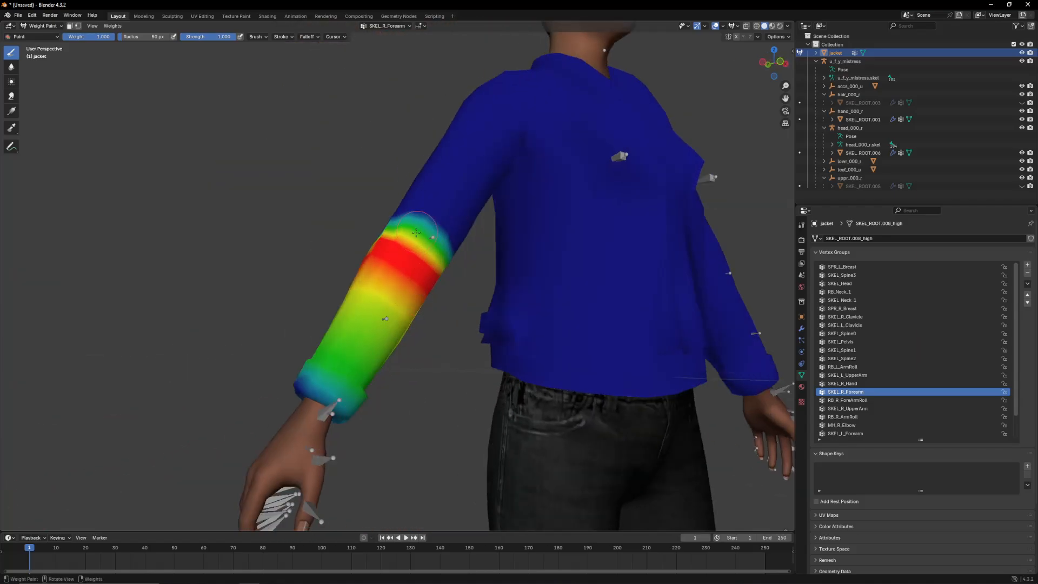
middle_drag(395, 292, 420, 301)
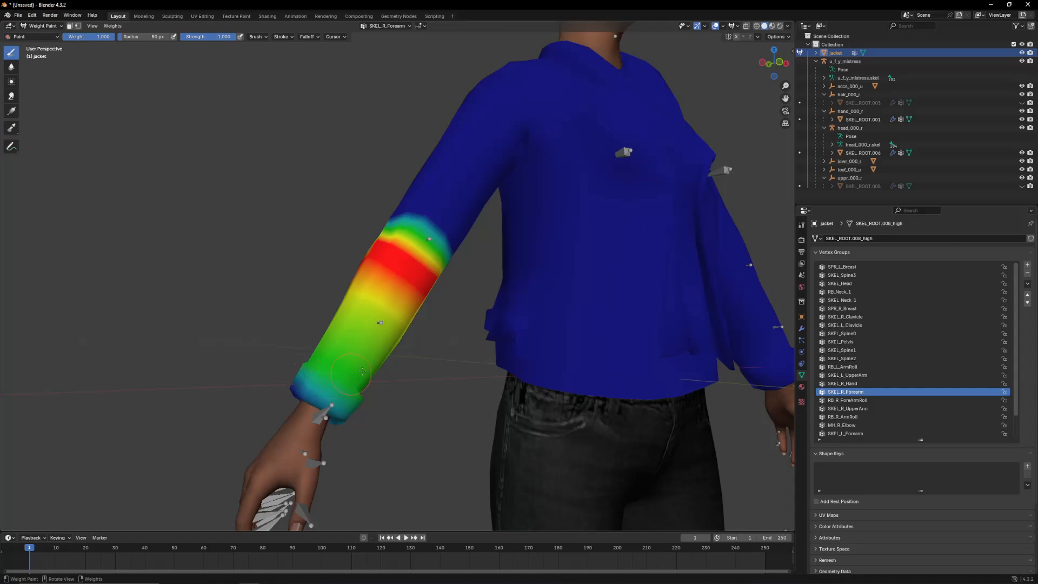
mouse_move(303, 387)
middle_down()
mouse_move(399, 364)
mouse_move(417, 344)
middle_up()
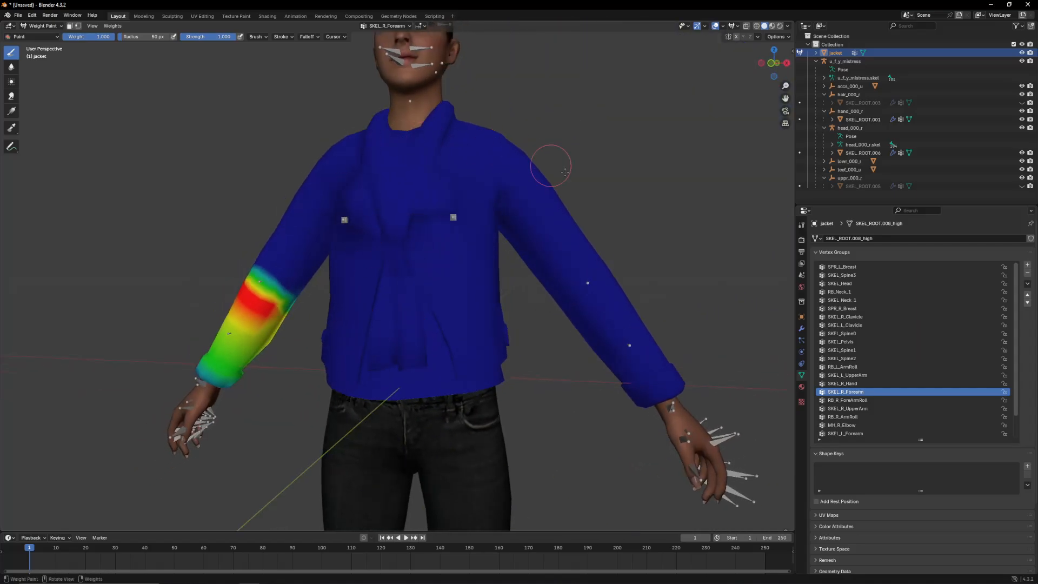
middle_drag(573, 365, 284, 359)
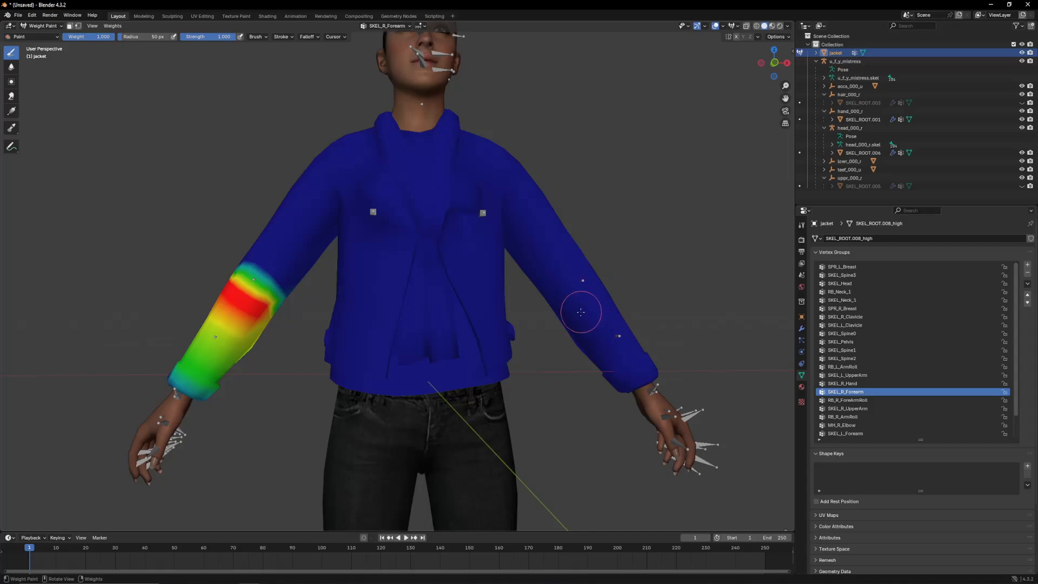
mouse_move(574, 311)
middle_down()
mouse_move(602, 329)
mouse_move(789, 328)
middle_up()
Step: Inspect the SKEL_Spine3 weight transitions on the jacket's chest and shoulders from both sides
click(839, 276)
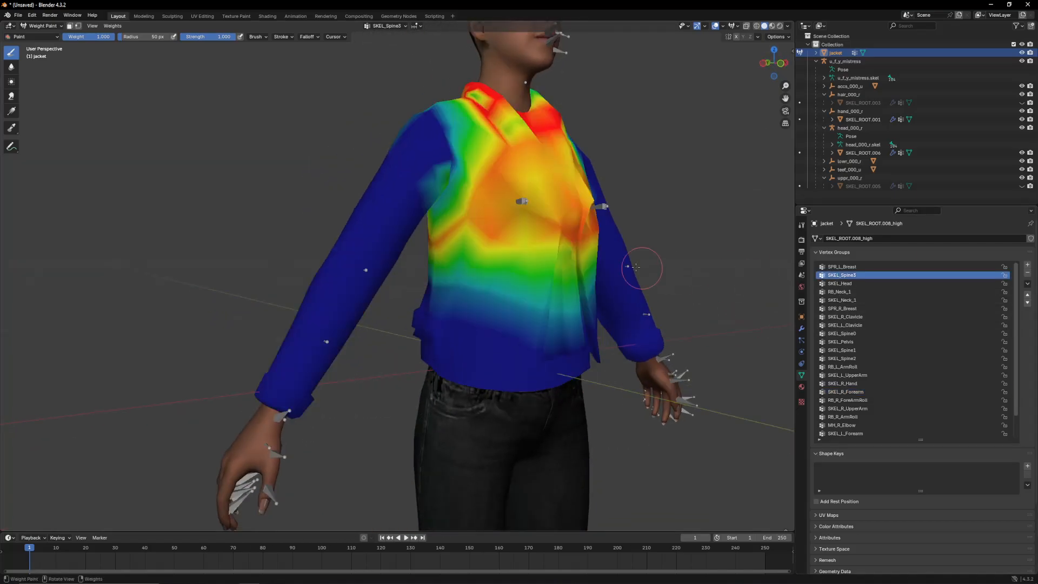
middle_drag(643, 269, 323, 217)
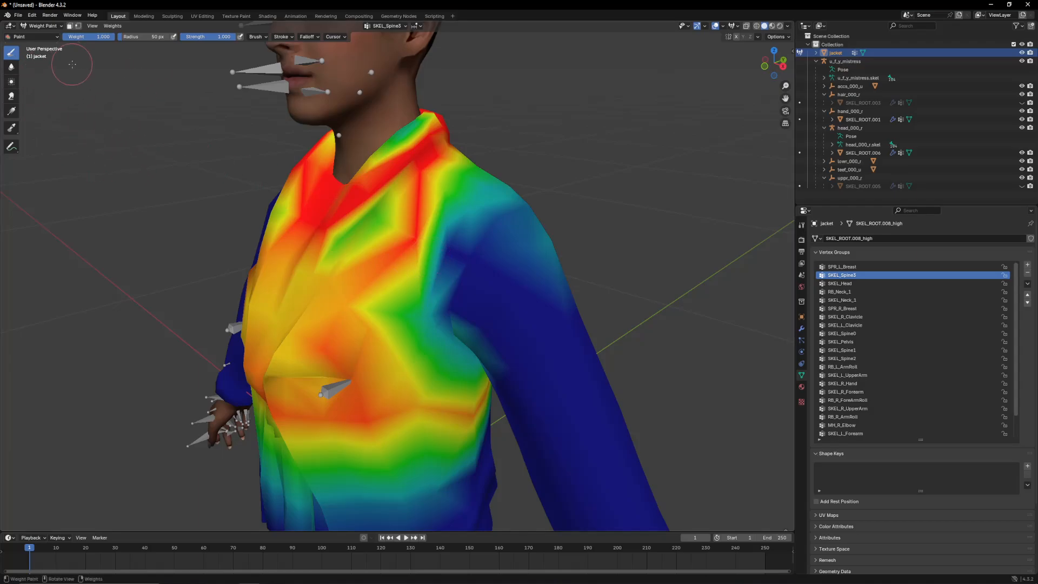
scroll(200, 138, down, 3)
scroll(216, 134, down, 2)
middle_drag(202, 141, 229, 136)
scroll(229, 135, up, 2)
scroll(132, 60, up, 2)
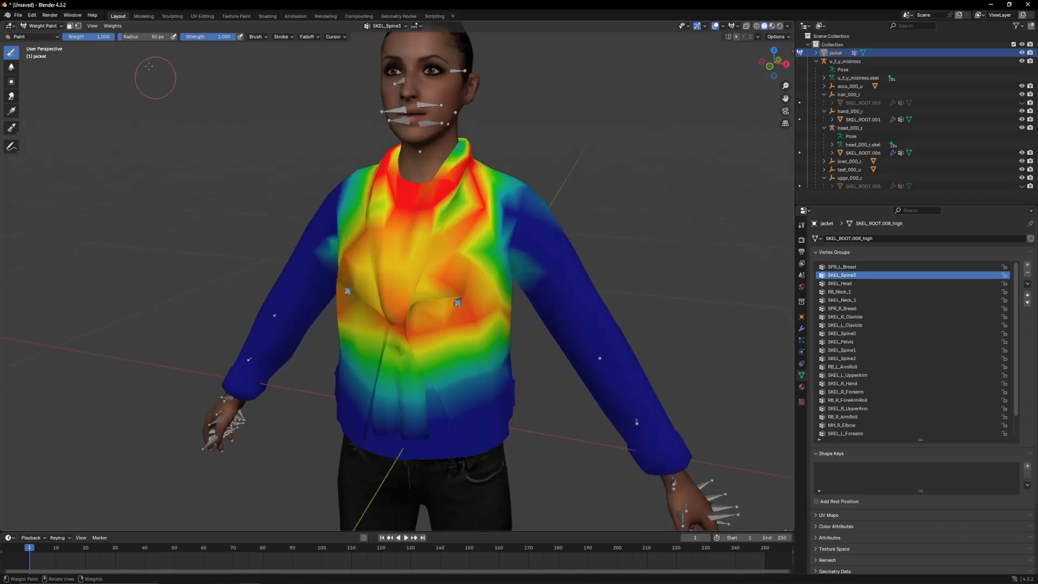
Step: Smooth the jacket's vertex weights for all groups with a factor of 0.5 and 2 iterations
click(115, 26)
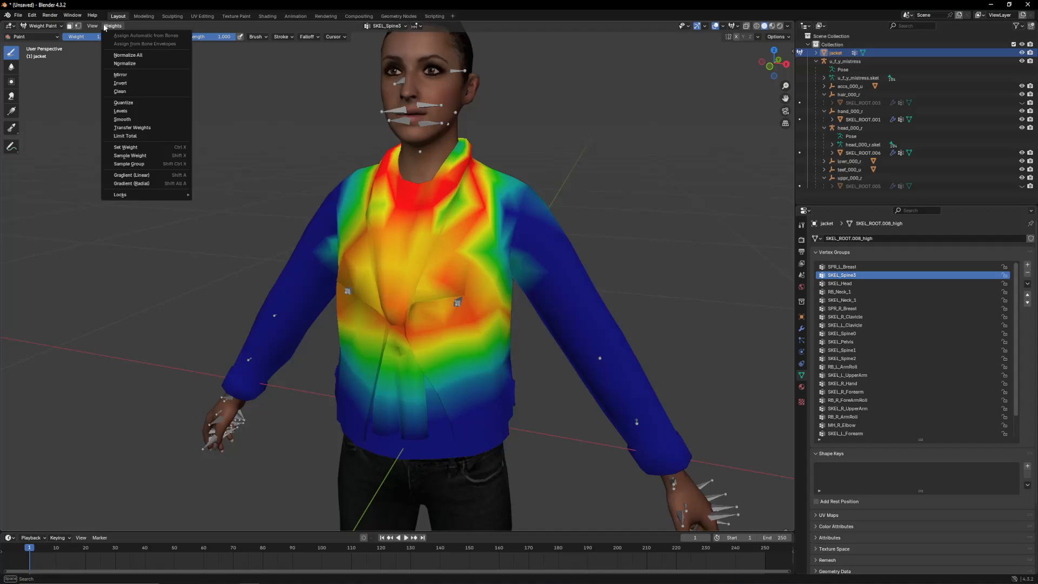
click(125, 120)
click(89, 485)
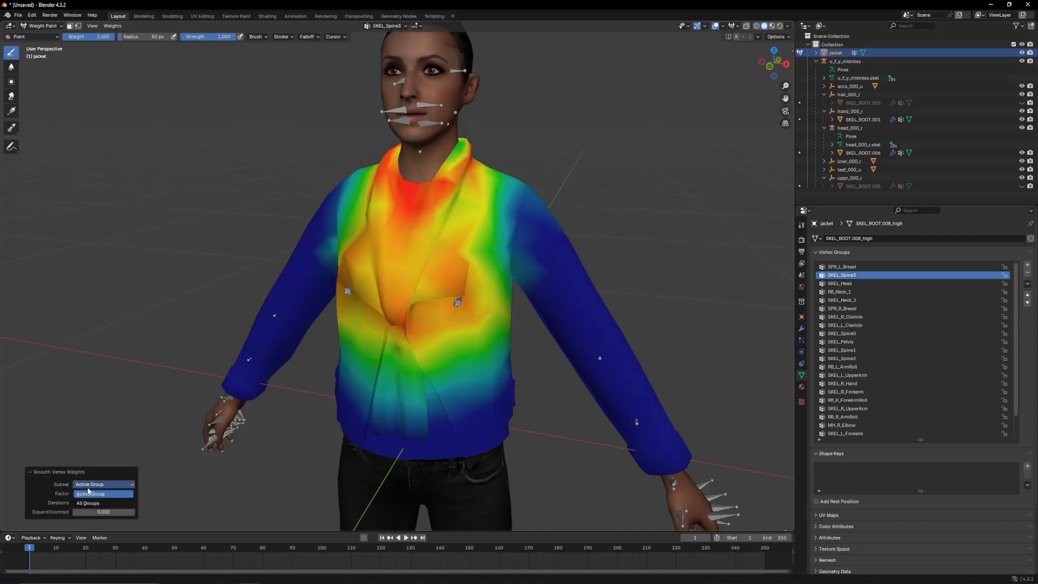
click(85, 503)
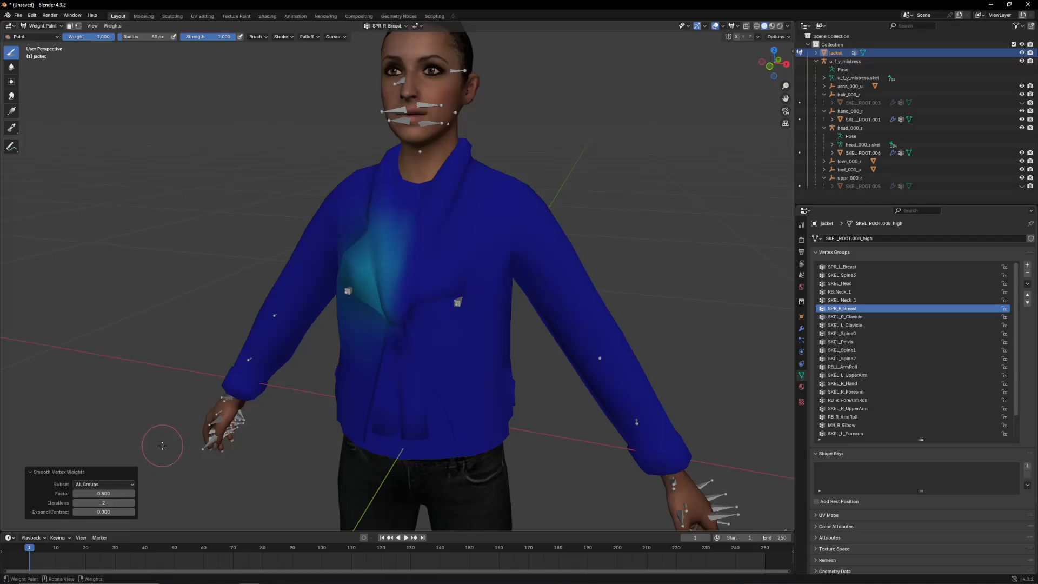
Step: Check the smoothed SKEL_Neck_1, RB_Neck_1 and SKEL_Head weights on the jacket
click(842, 300)
click(841, 292)
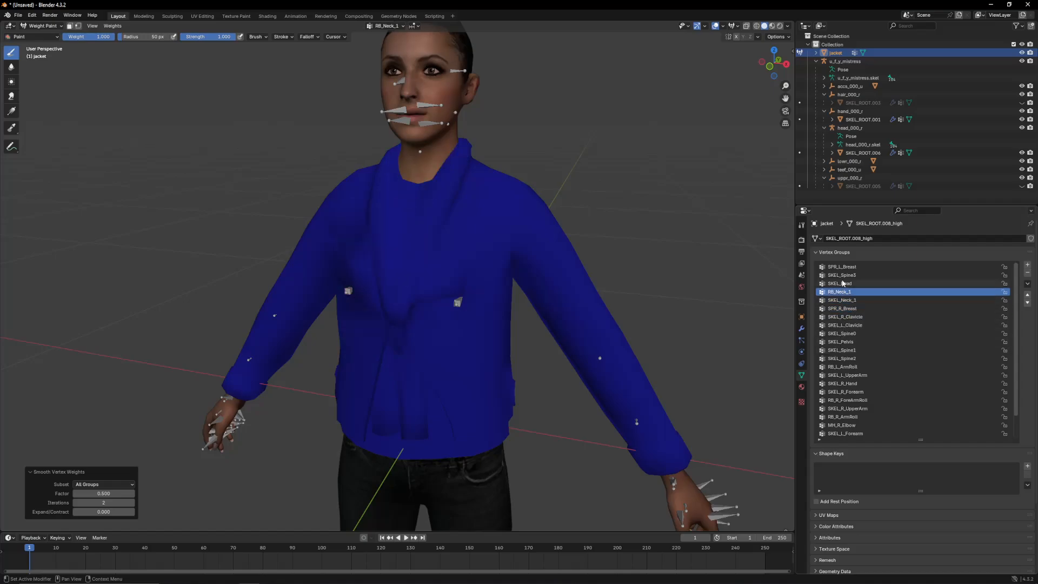
click(842, 284)
Step: Inspect the smoothed SKEL_Spine3 weights on the front and back of the jacket
click(842, 275)
middle_drag(644, 287, 540, 287)
middle_drag(540, 288, 549, 289)
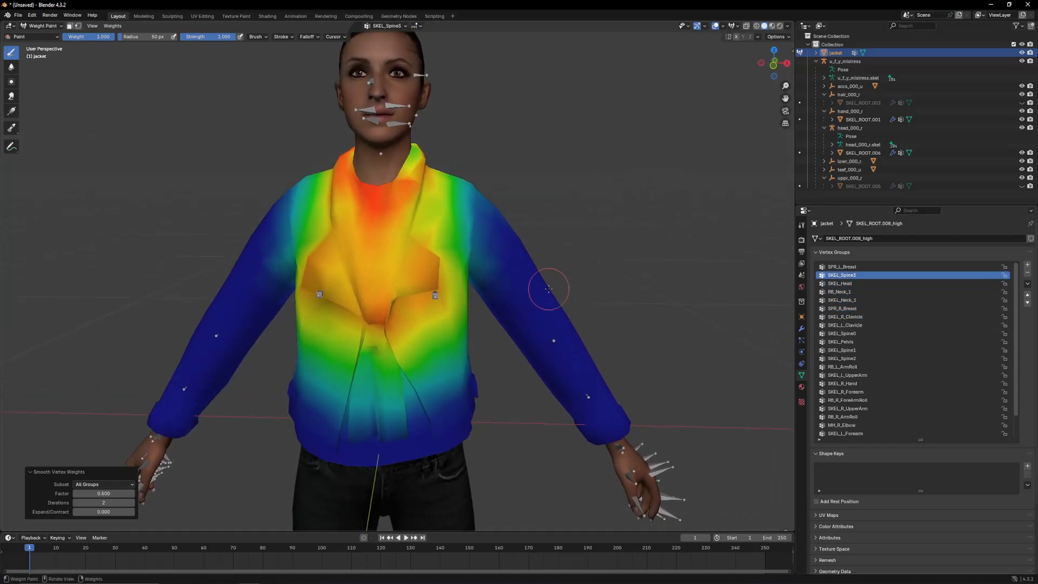
middle_drag(428, 286, 382, 282)
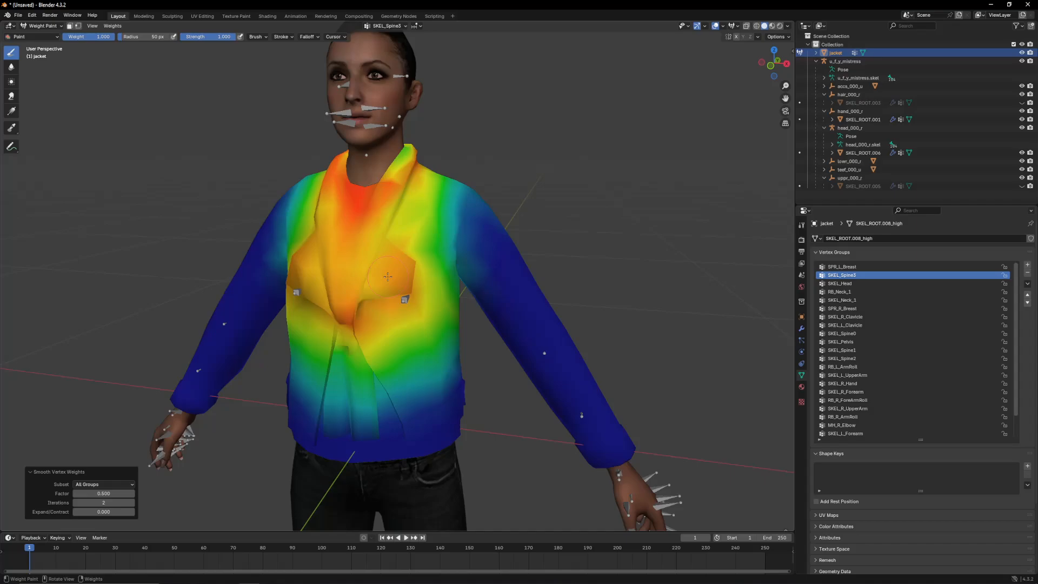
mouse_move(387, 277)
middle_down()
mouse_move(399, 271)
mouse_move(262, 274)
mouse_move(407, 271)
mouse_move(400, 284)
middle_up()
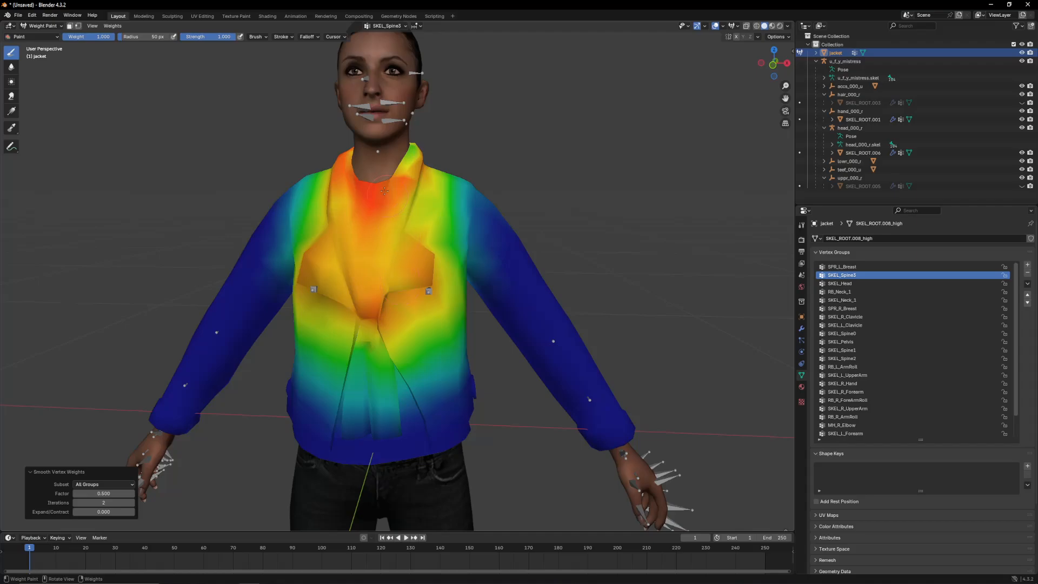
middle_drag(384, 191, 214, 189)
scroll(396, 252, up, 2)
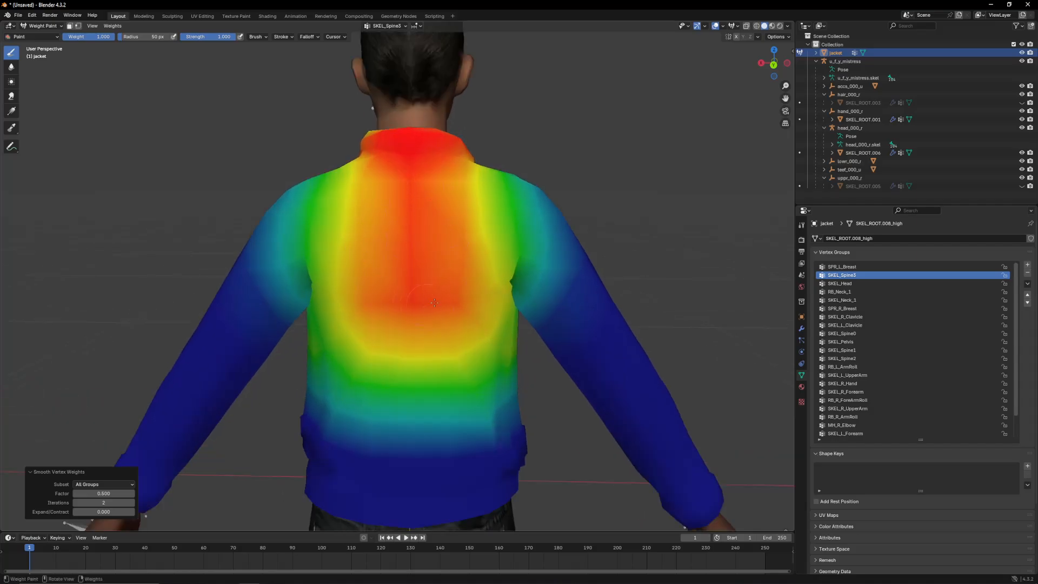
middle_drag(433, 286, 401, 295)
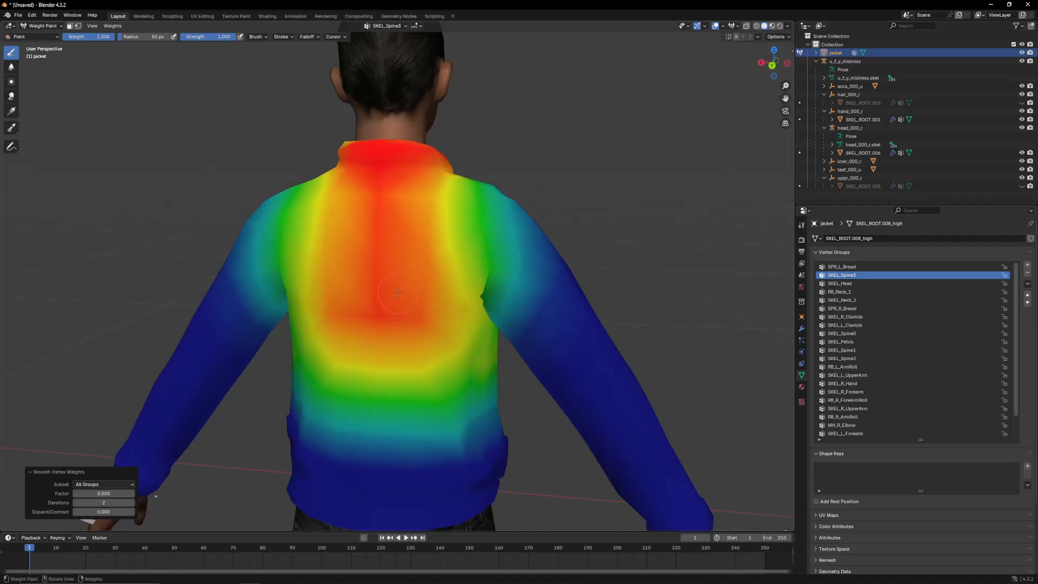
Step: Switch to the Blur brush and check the jacket's SPR_L_Breast, RB_Neck_1 and SKEL_Neck_1 weights
scroll(394, 290, down, 3)
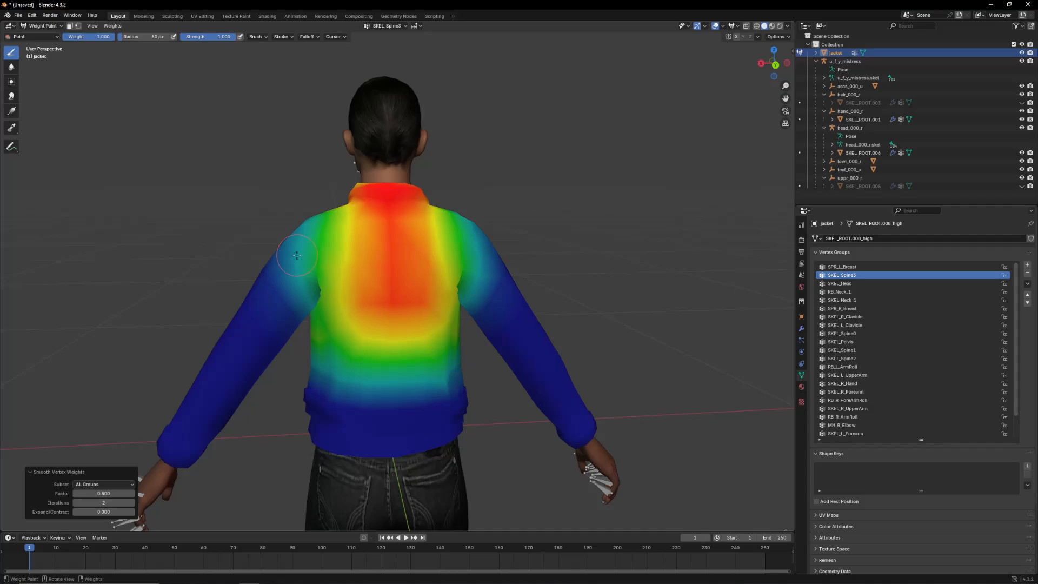
mouse_move(297, 254)
middle_down()
mouse_move(457, 292)
mouse_move(437, 280)
middle_up()
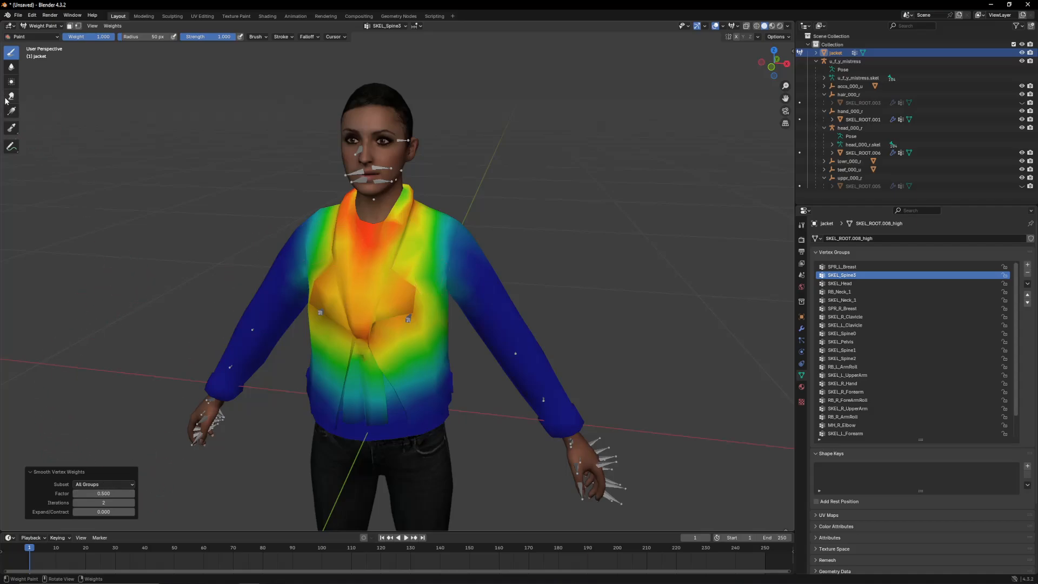
click(11, 67)
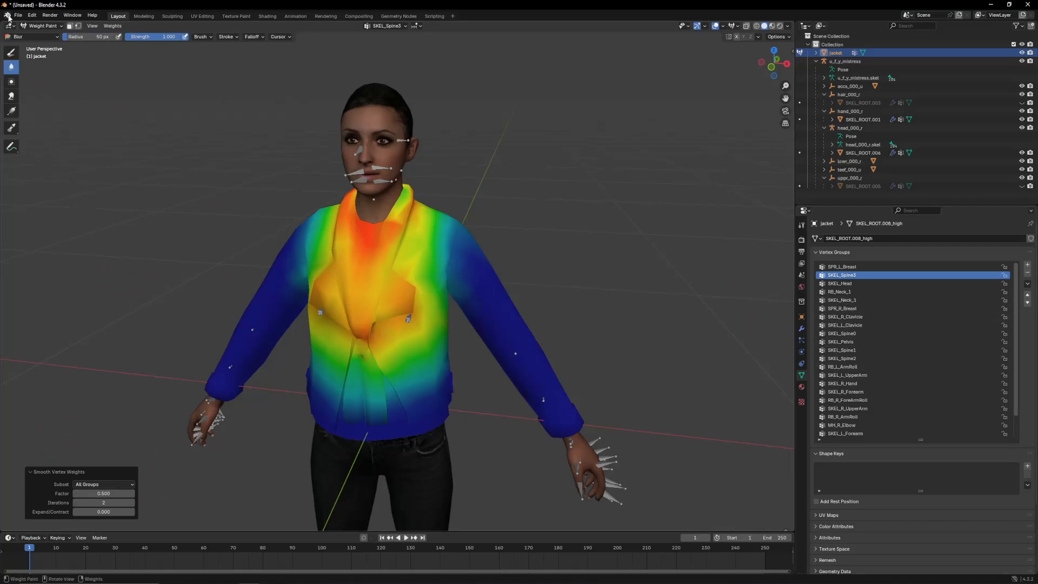
click(842, 267)
middle_drag(546, 238, 572, 254)
click(842, 292)
click(842, 300)
Step: Blur the SKEL_R_Clavicle weights along the jacket's right collar with a 93 px brush radius
click(842, 317)
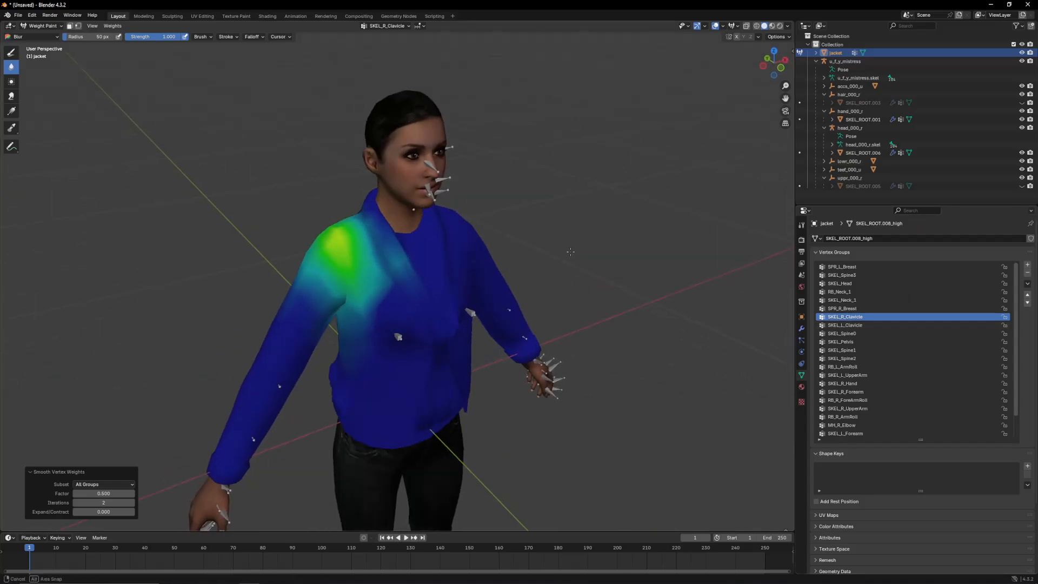
scroll(460, 249, up, 2)
mouse_move(427, 246)
middle_down()
mouse_move(373, 239)
mouse_move(333, 213)
mouse_move(343, 206)
mouse_move(364, 228)
mouse_move(398, 211)
mouse_move(403, 241)
middle_up()
scroll(341, 229, up, 1)
scroll(403, 241, up, 3)
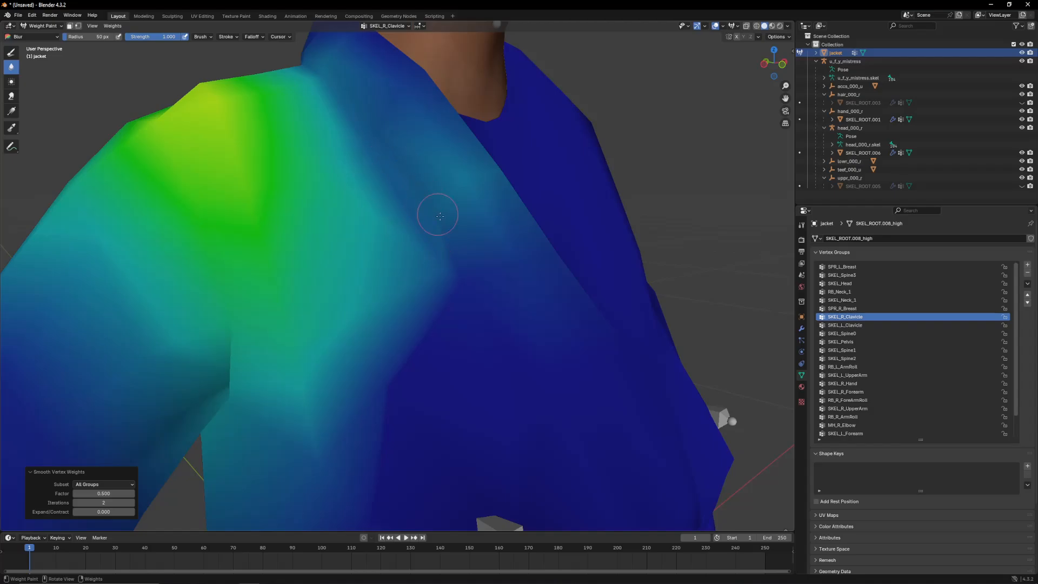
scroll(439, 217, down, 2)
scroll(420, 211, down, 2)
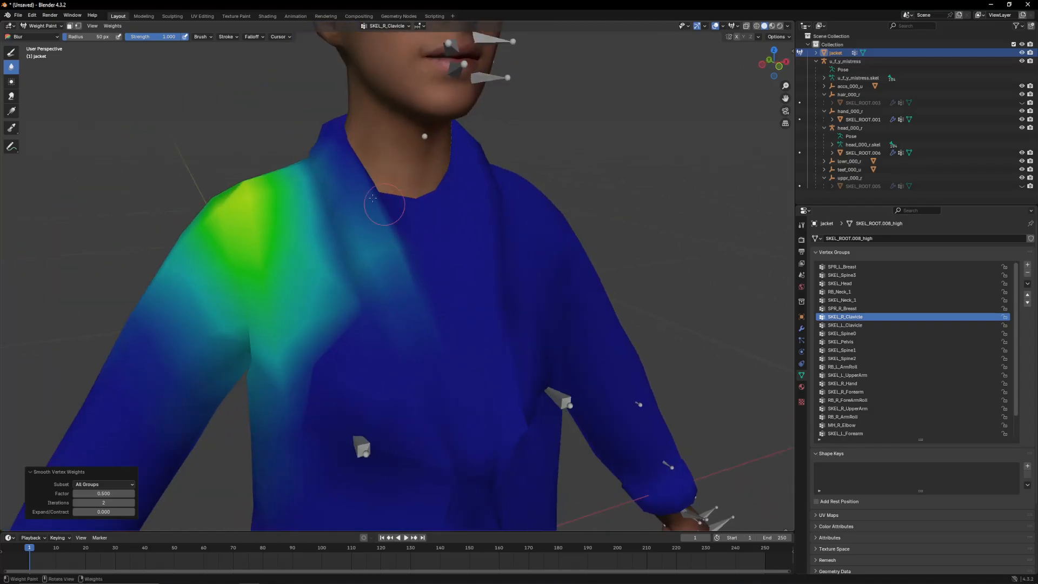
drag(76, 37, 82, 37)
drag(367, 226, 375, 236)
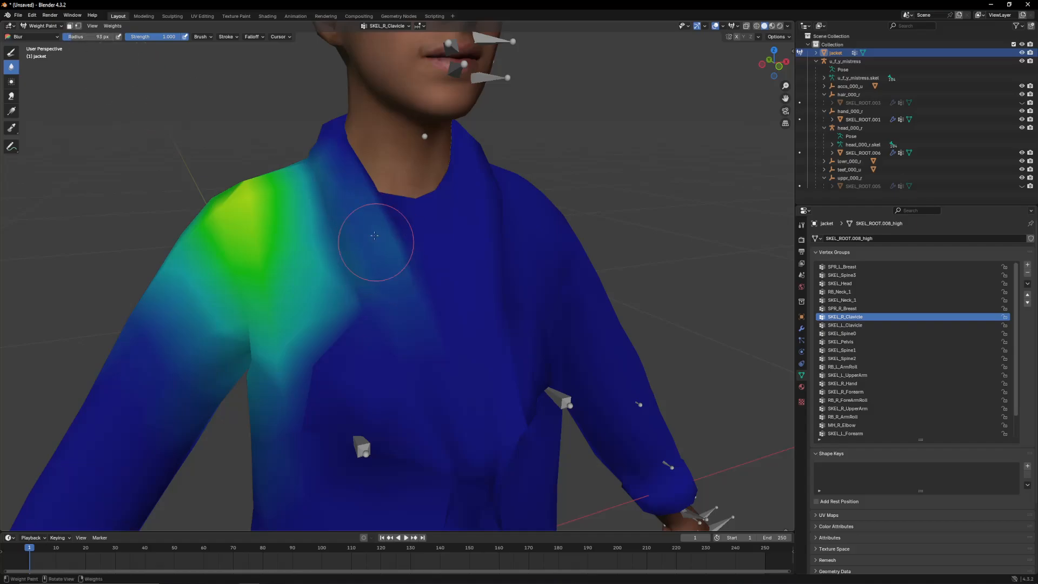
Step: Inspect the SKEL_R_Clavicle, SKEL_L_Clavicle and SKEL_Spine0 weights on the jacket from the front and back
middle_drag(395, 219, 378, 212)
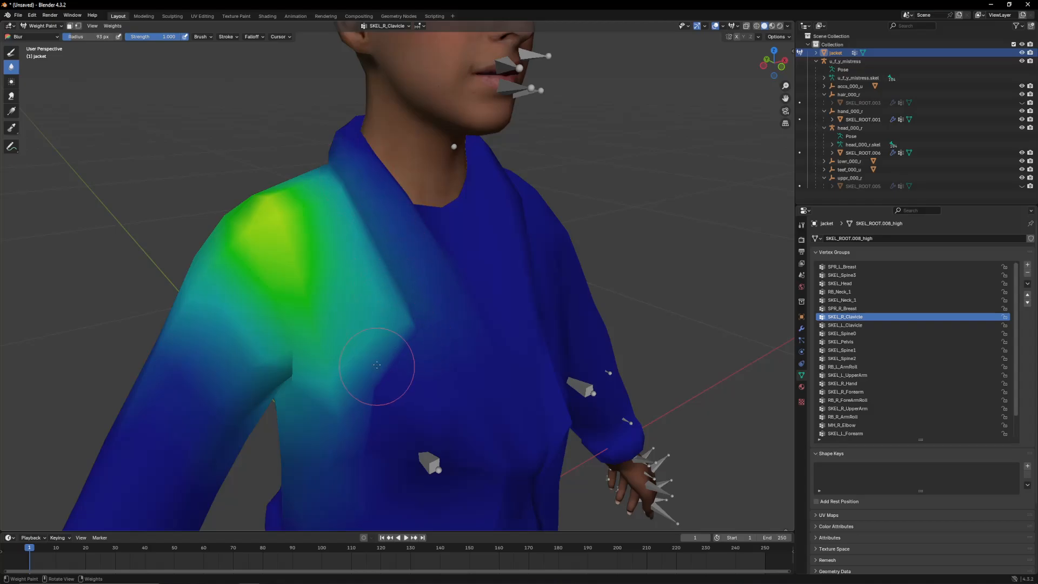
mouse_move(377, 366)
middle_down()
mouse_move(412, 228)
mouse_move(403, 252)
mouse_move(368, 267)
mouse_move(358, 237)
middle_up()
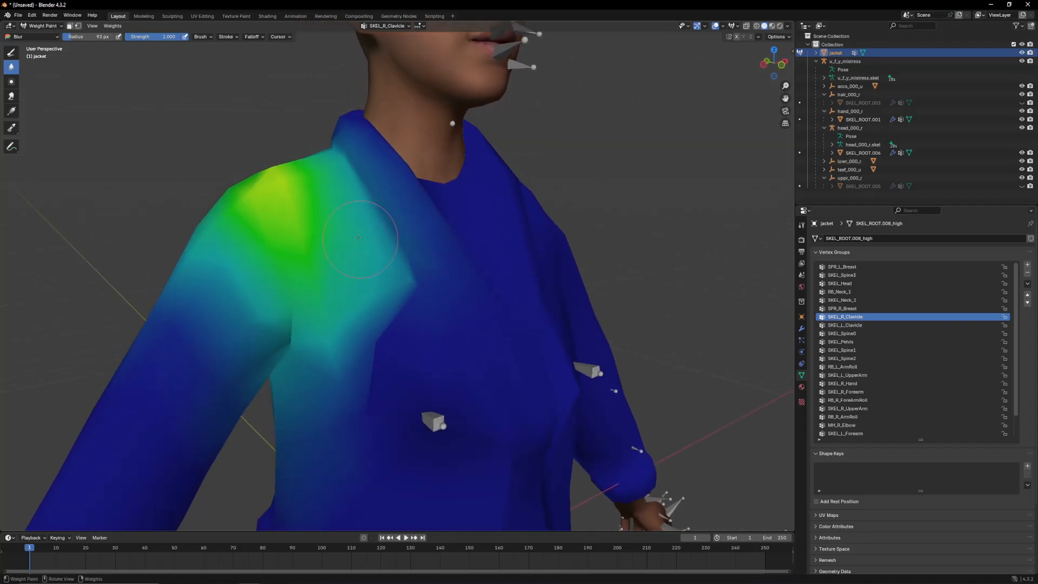
mouse_move(410, 312)
middle_down()
mouse_move(426, 275)
mouse_move(514, 278)
mouse_move(437, 261)
mouse_move(484, 254)
middle_up()
scroll(492, 264, down, 1)
click(836, 326)
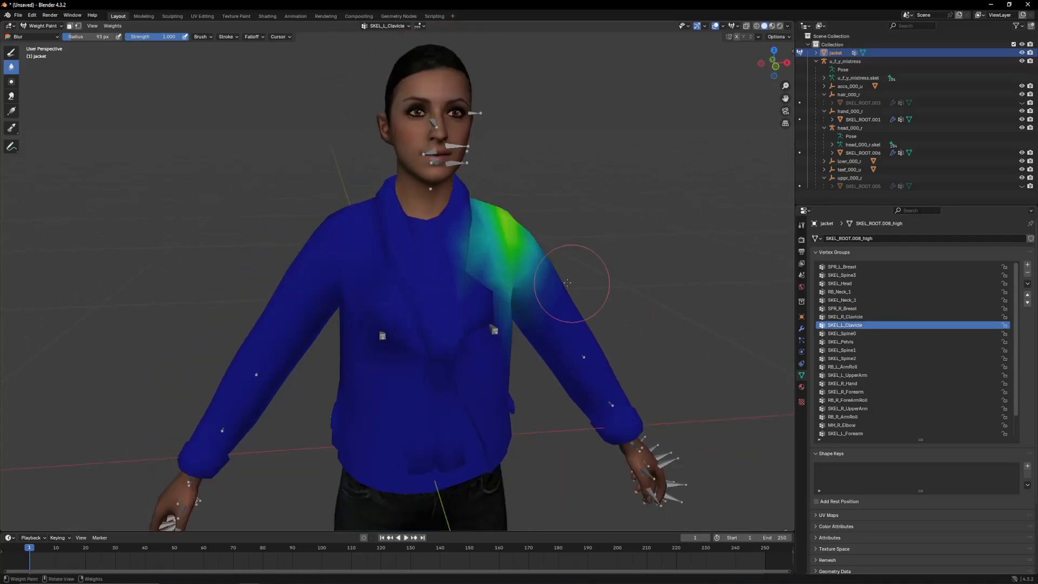
mouse_move(567, 282)
middle_down()
mouse_move(440, 278)
mouse_move(419, 324)
mouse_move(436, 377)
mouse_move(440, 363)
mouse_move(371, 364)
middle_up()
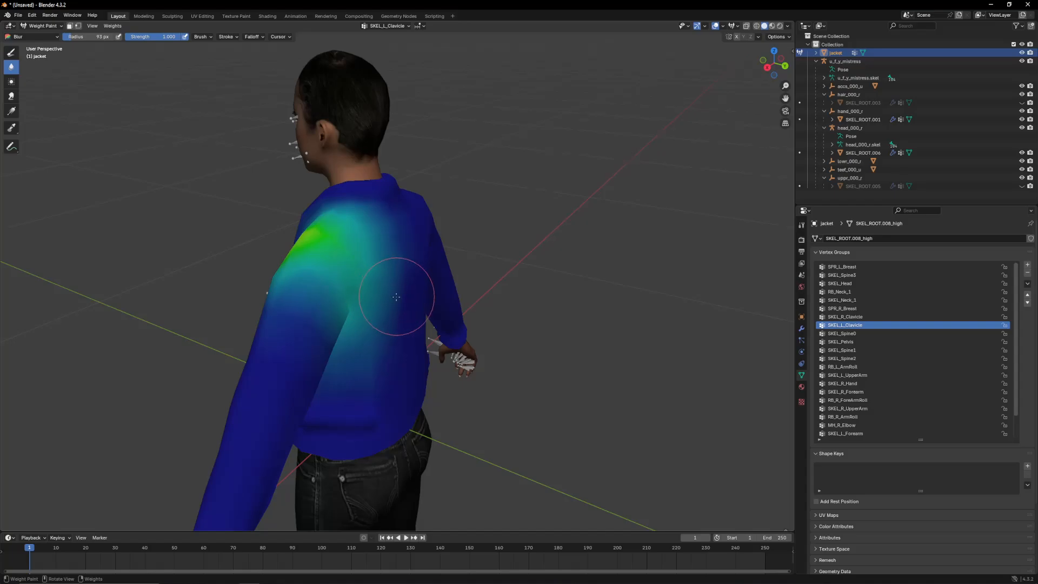
middle_drag(396, 297, 463, 244)
click(847, 334)
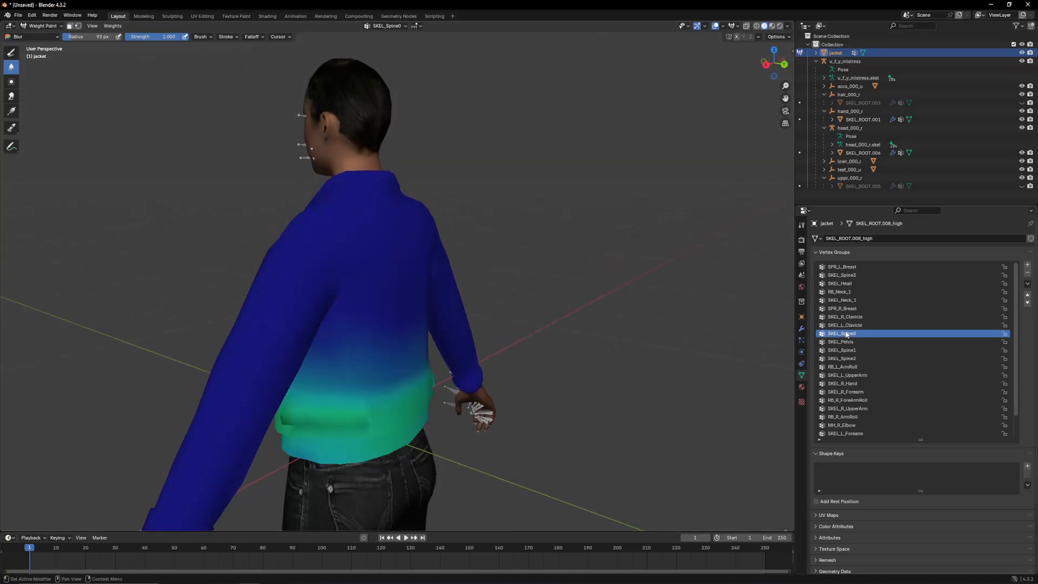
middle_drag(544, 352, 522, 334)
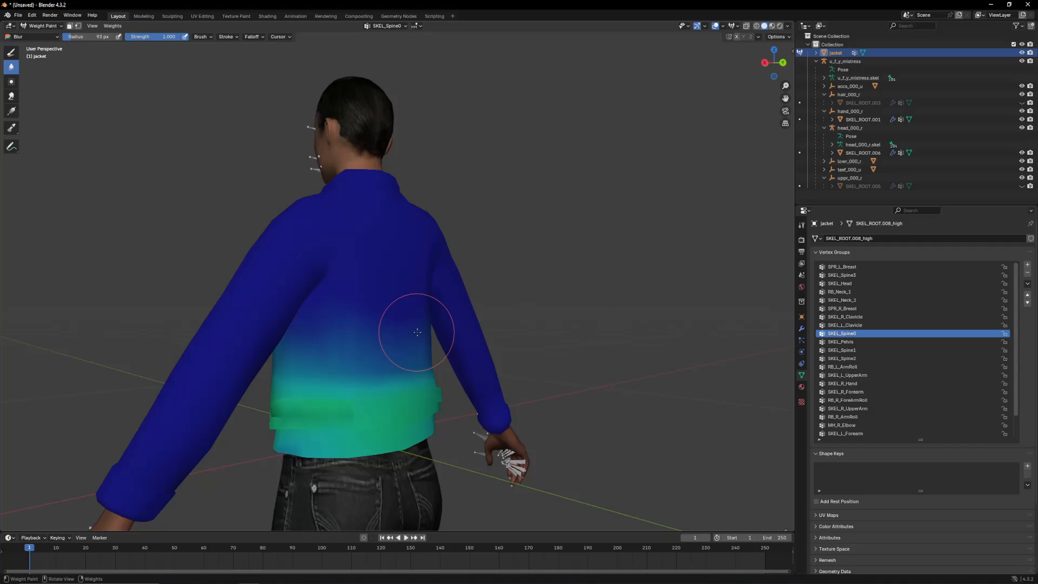
middle_drag(417, 332, 534, 348)
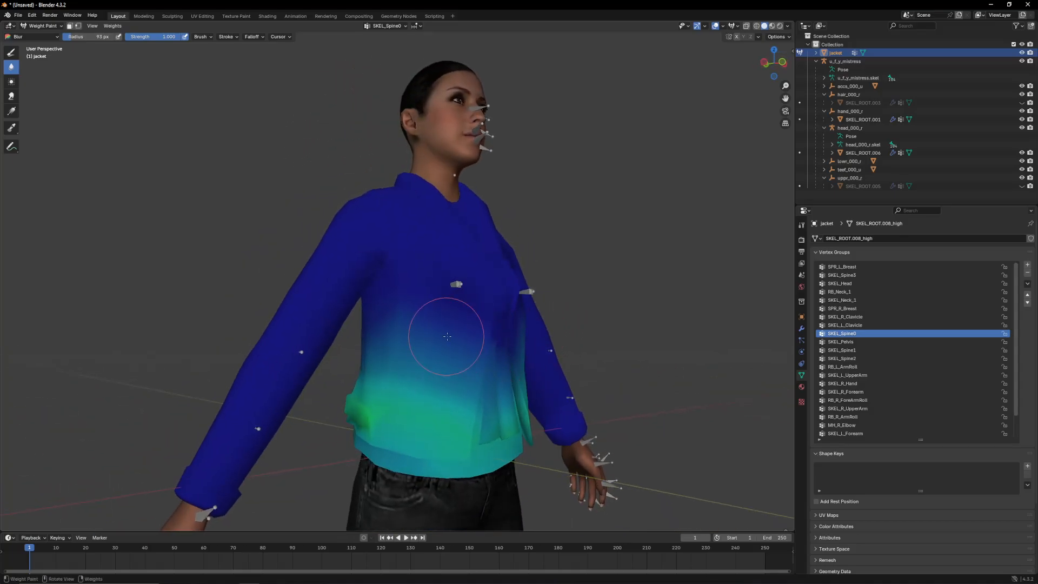
Step: Blur the SKEL_Pelvis weights around the jacket's lower sides, back and front opening
click(837, 342)
scroll(533, 383, up, 4)
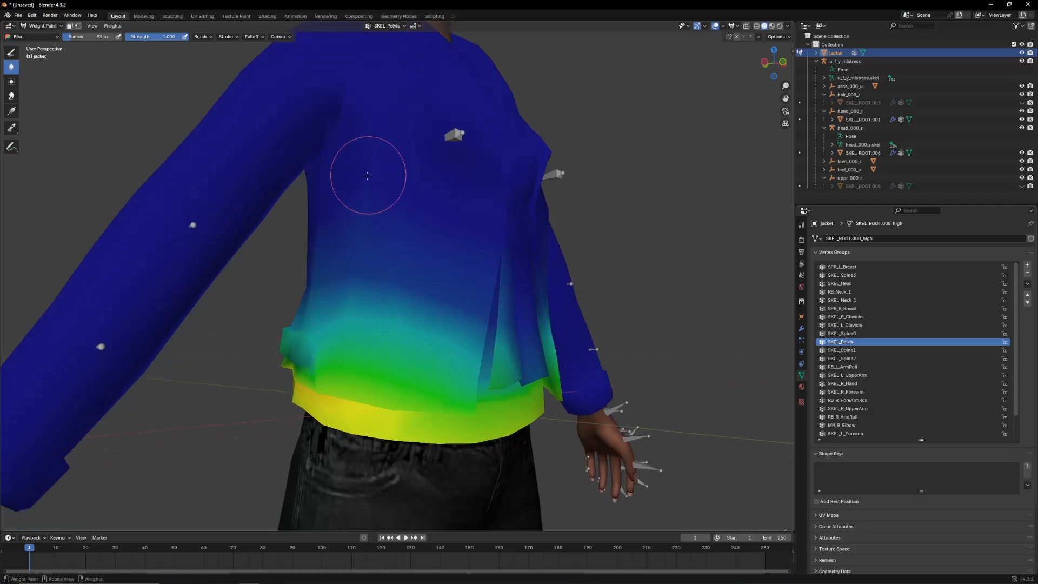
mouse_move(324, 266)
mouse_down()
mouse_move(441, 285)
mouse_move(365, 264)
mouse_move(431, 277)
mouse_up()
middle_drag(367, 287, 494, 290)
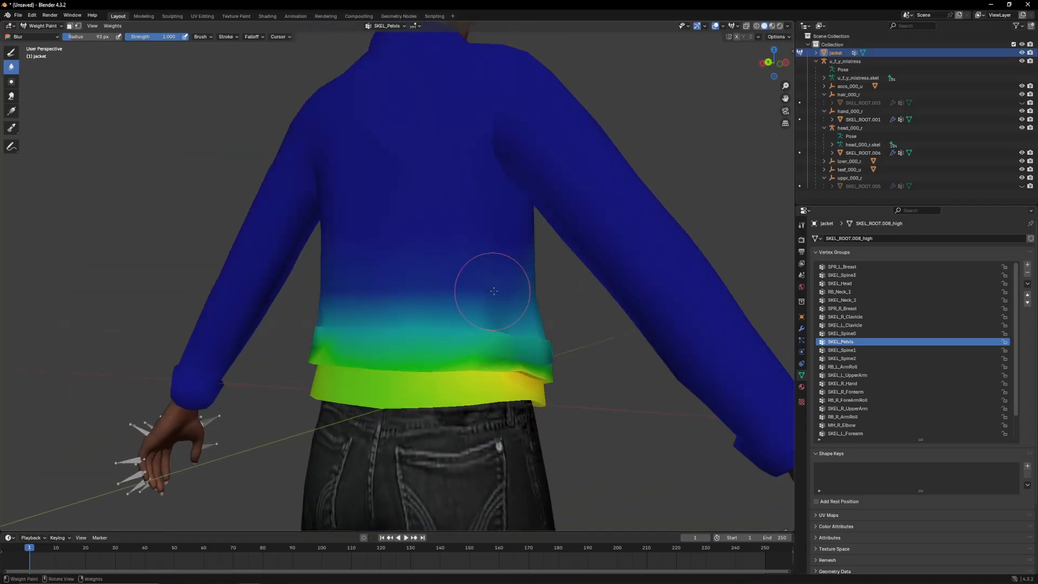
mouse_move(354, 274)
middle_down()
mouse_move(524, 283)
mouse_move(396, 311)
mouse_move(352, 304)
mouse_move(412, 301)
middle_up()
drag(533, 296, 347, 329)
middle_drag(457, 344, 365, 356)
drag(365, 356, 363, 365)
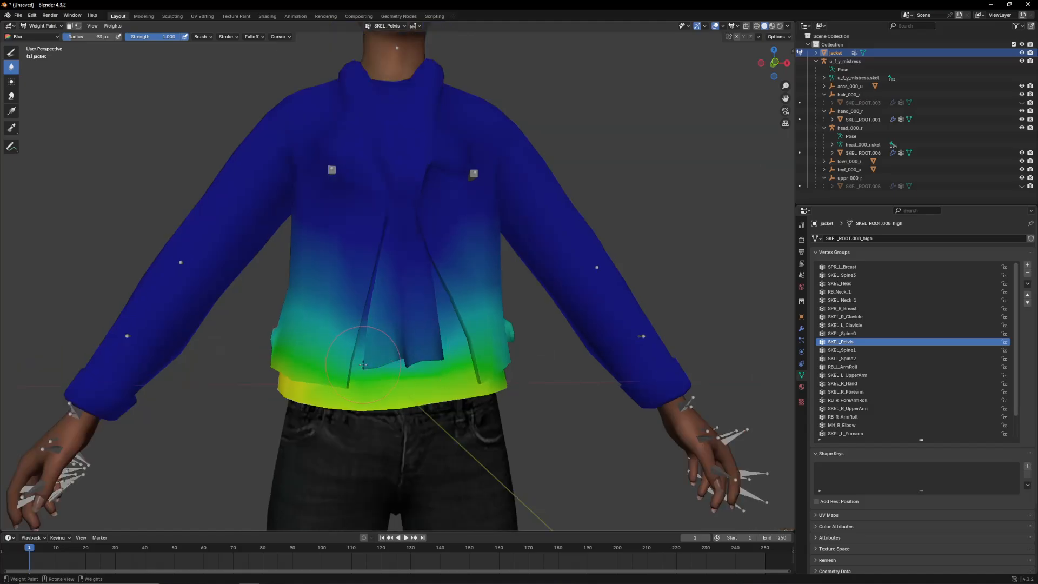
middle_drag(377, 330, 378, 357)
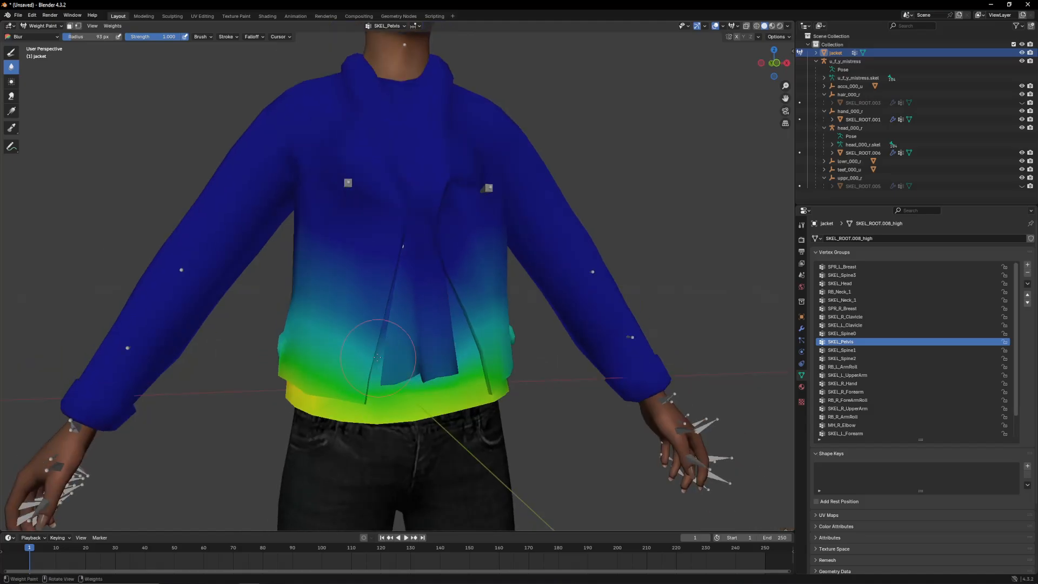
Step: Check the SKEL_Spine2 and SKEL_Spine1 weights on the front of the jacket
click(852, 359)
click(845, 350)
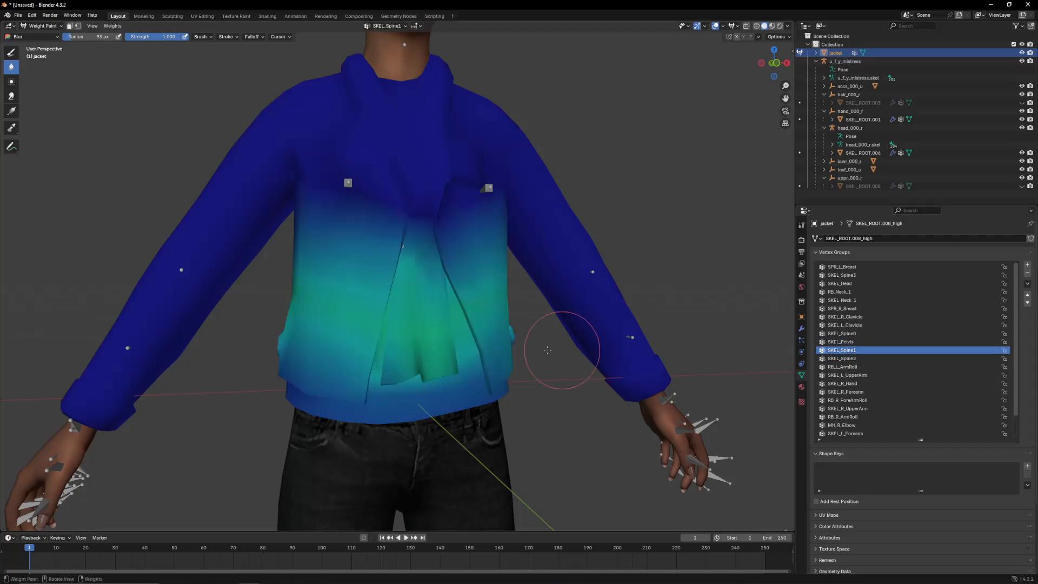
scroll(449, 273, up, 6)
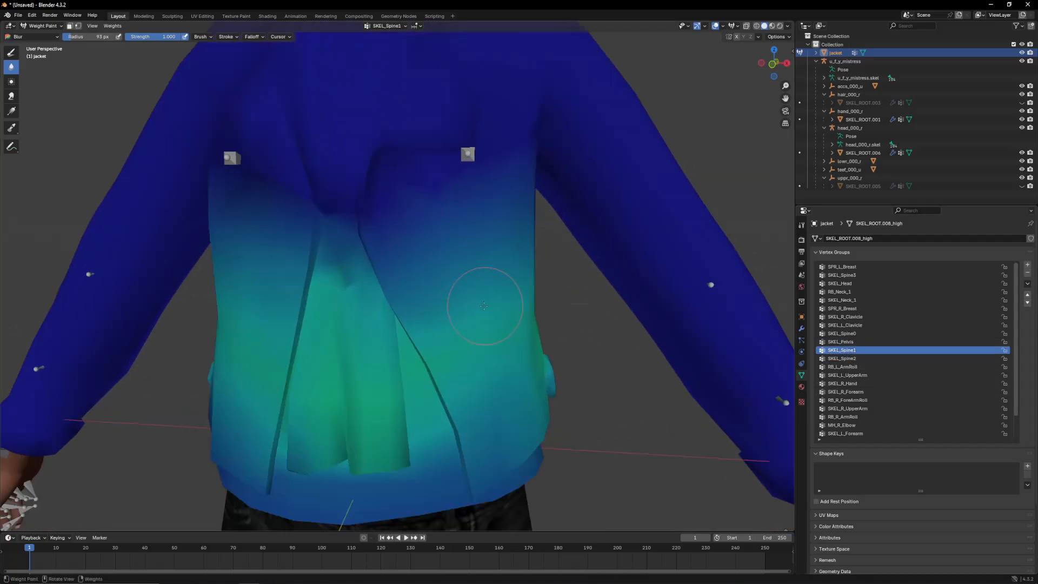
Step: Try moving a vertex on the shirt front just below the lapels with proportional editing
key(Tab)
scroll(391, 275, up, 2)
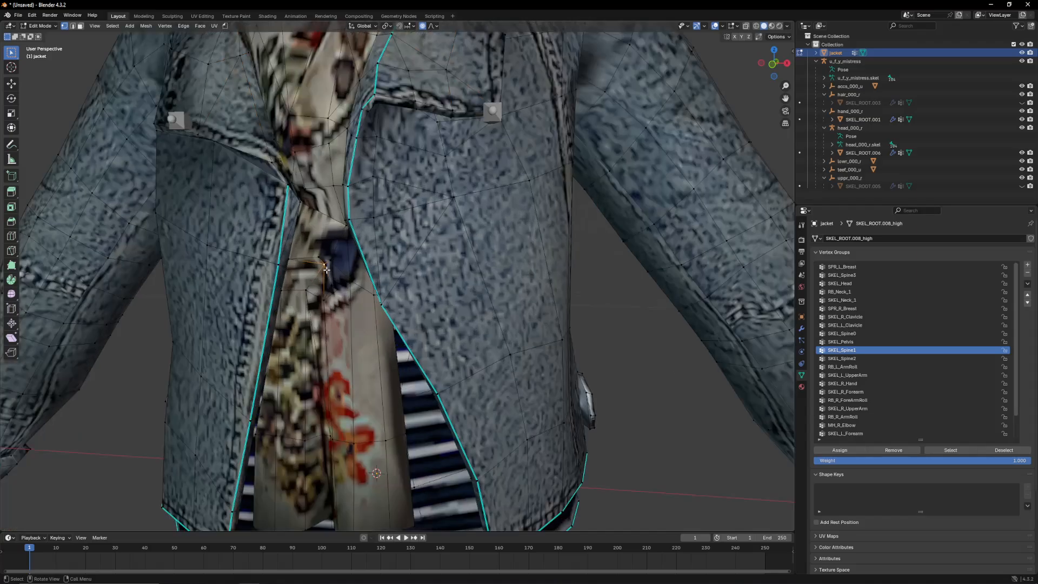
key(a)
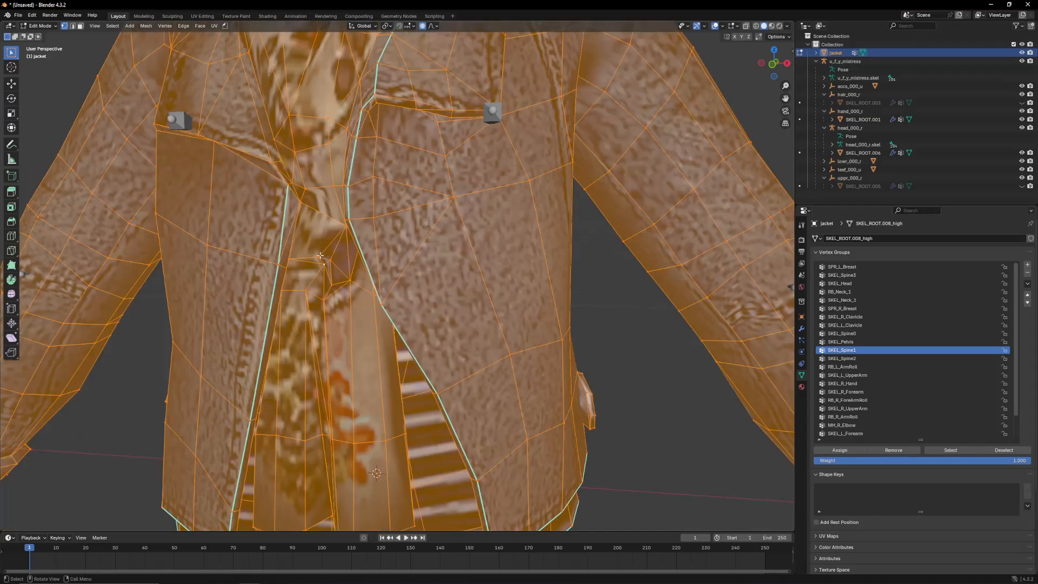
mouse_move(329, 259)
mouse_down()
mouse_move(294, 278)
mouse_move(321, 260)
mouse_up()
click(321, 261)
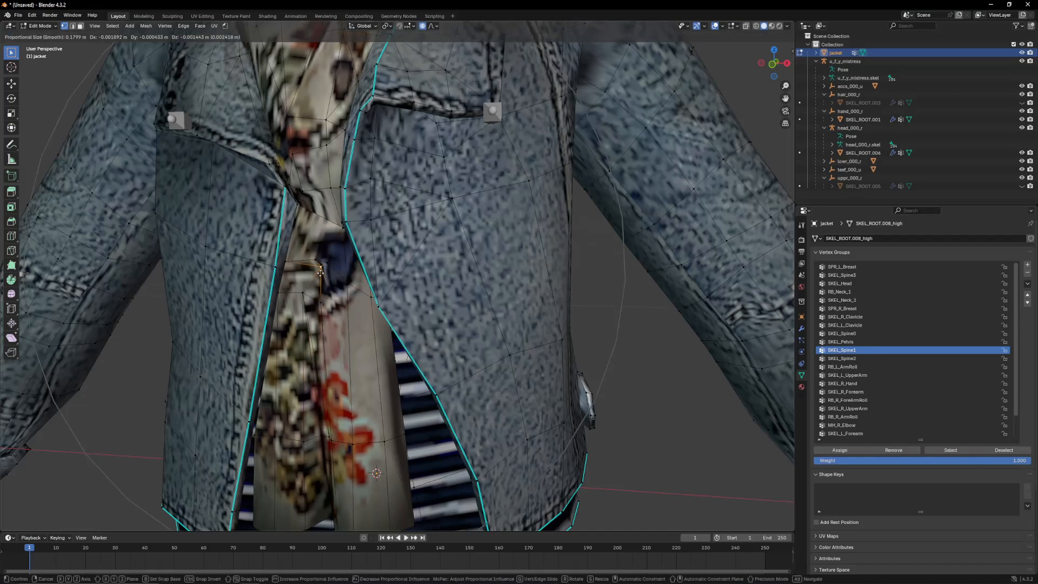
key(ctrl+Tab)
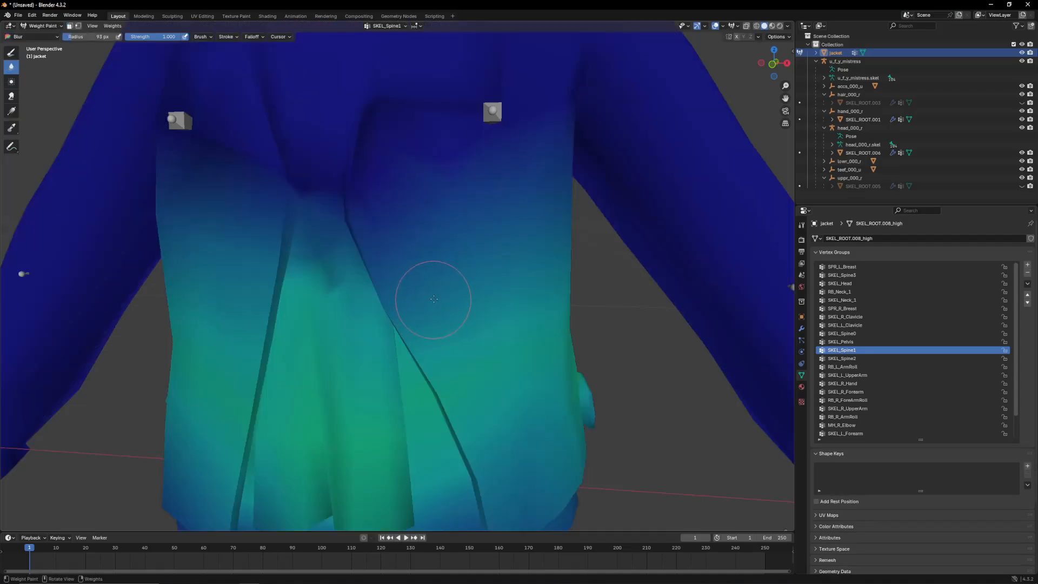
Step: Inspect the SKEL_Spine1 weights and mesh layout around the shirt front below the lapels
scroll(434, 299, down, 4)
scroll(441, 297, up, 4)
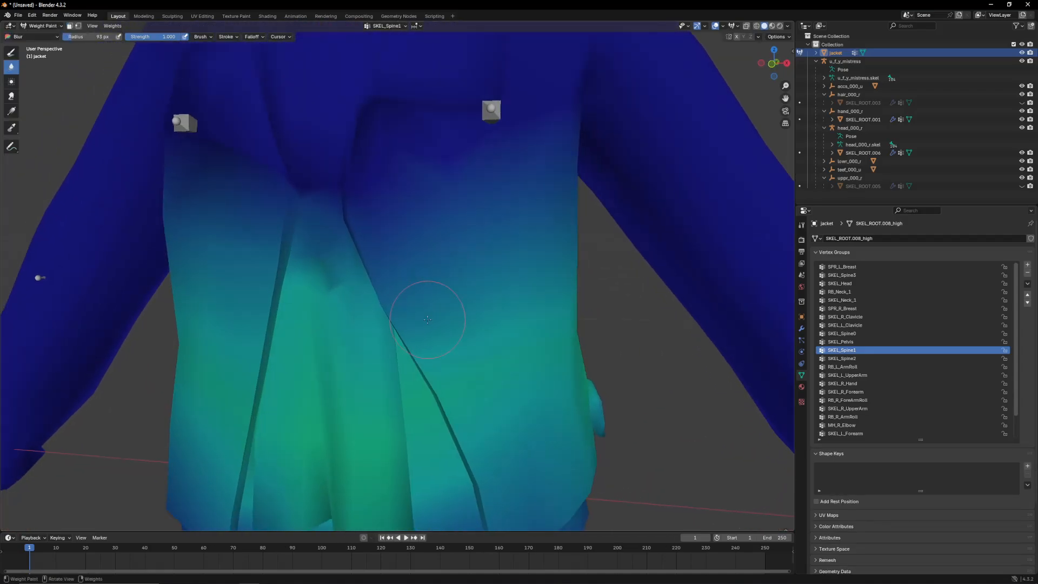
scroll(294, 273, down, 4)
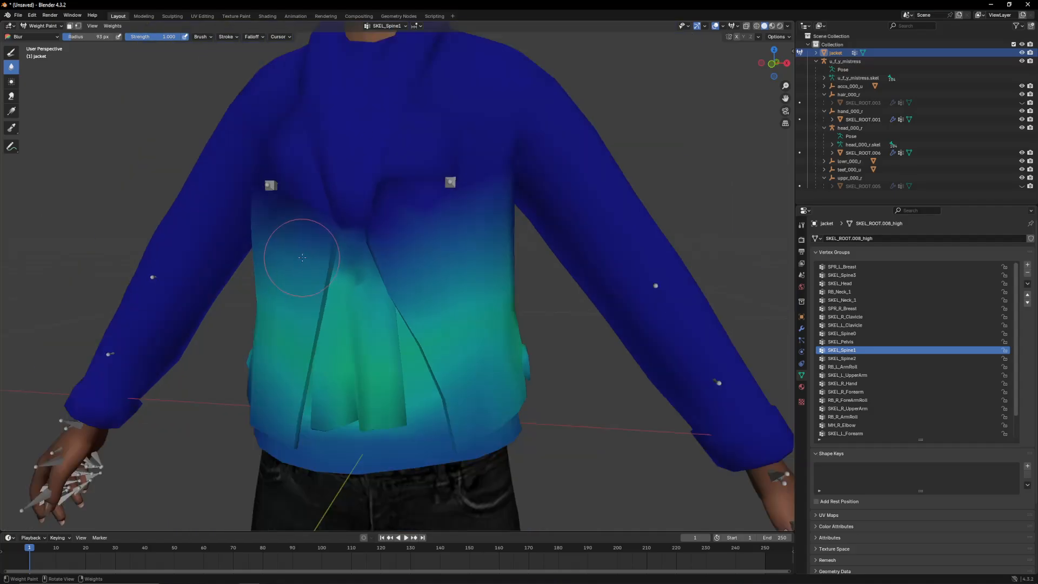
scroll(336, 251, up, 5)
middle_drag(357, 260, 416, 264)
key(Tab)
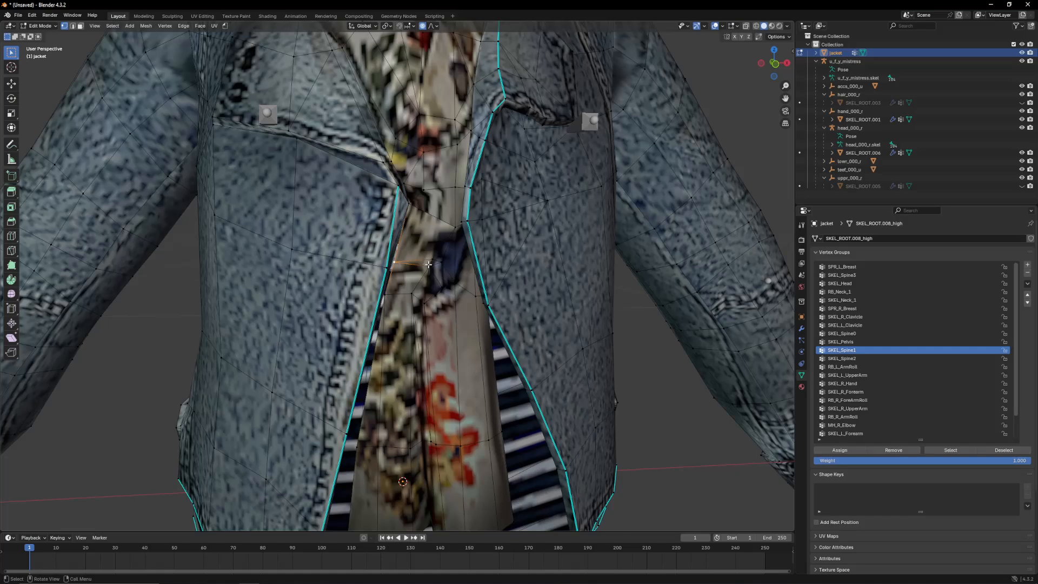
key(Tab)
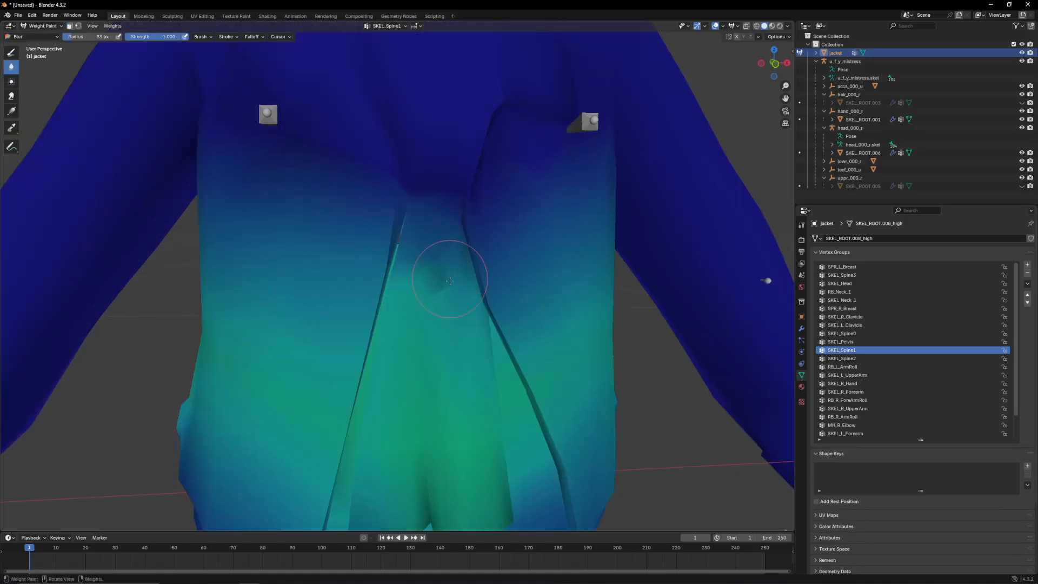
scroll(450, 281, up, 3)
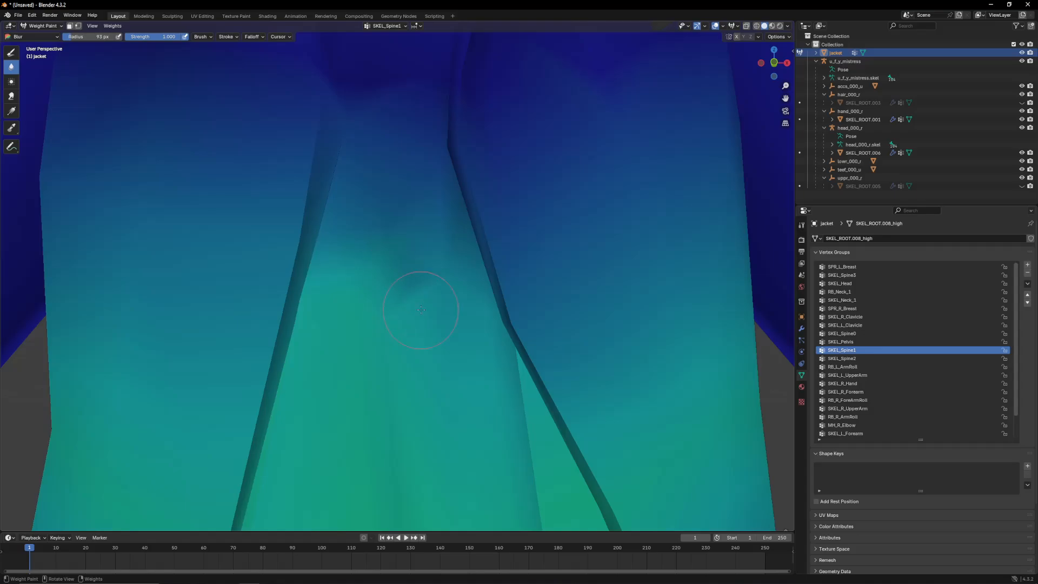
mouse_move(392, 300)
middle_down()
mouse_move(437, 298)
mouse_move(429, 232)
mouse_move(429, 271)
middle_up()
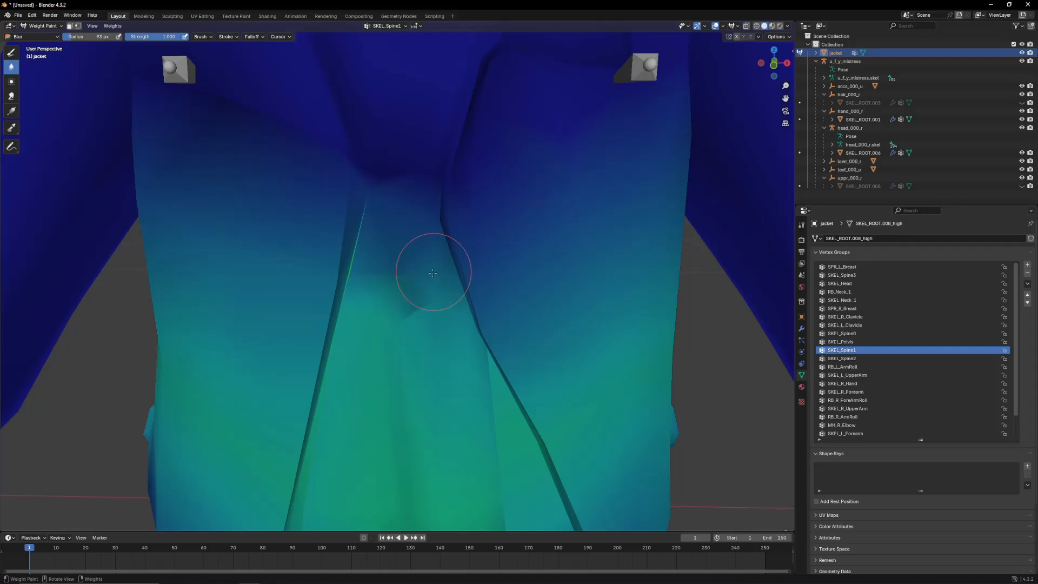
Step: Dissolve the extra vertex on the shirt front below the lapels and slide its neighbouring vertex downward by a factor of about 0.359
key(Tab)
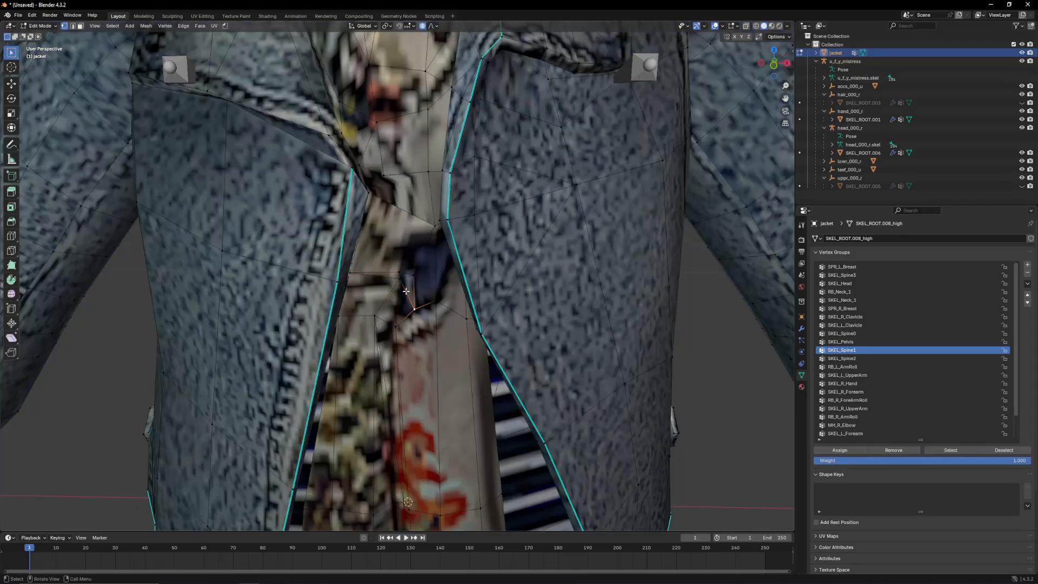
key(x)
click(393, 335)
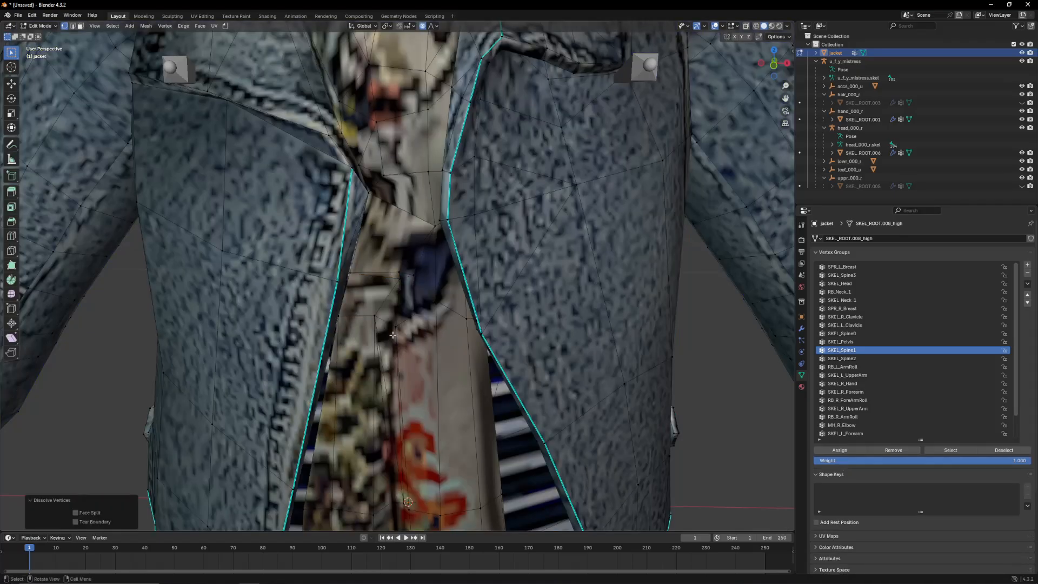
click(395, 283)
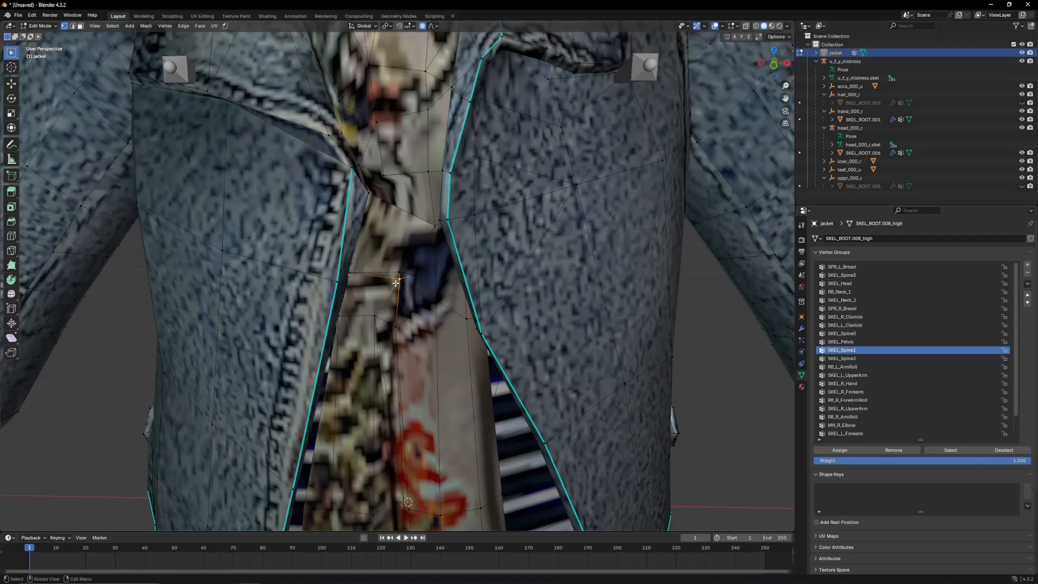
key(shift+v)
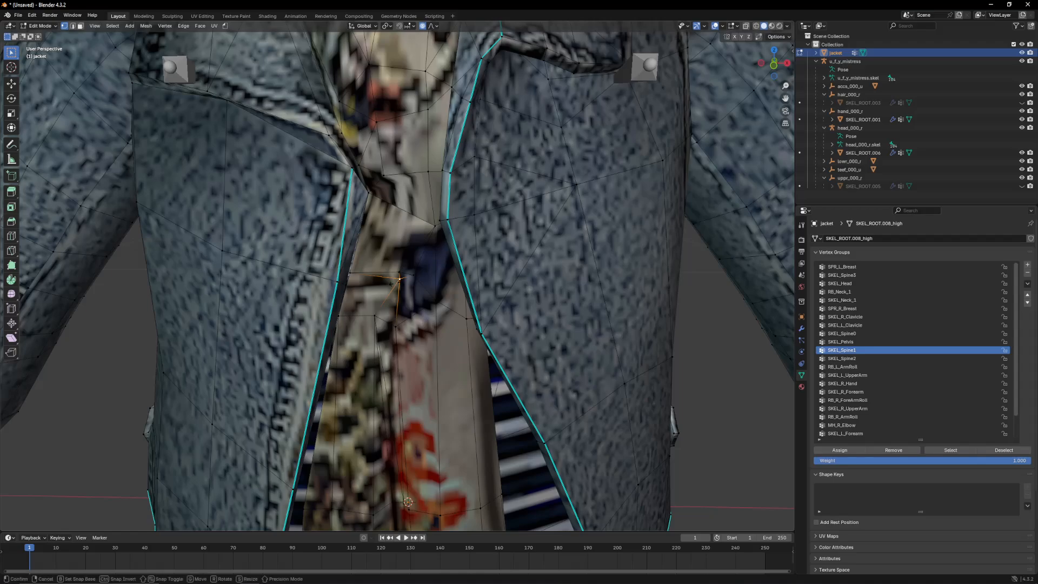
click(402, 305)
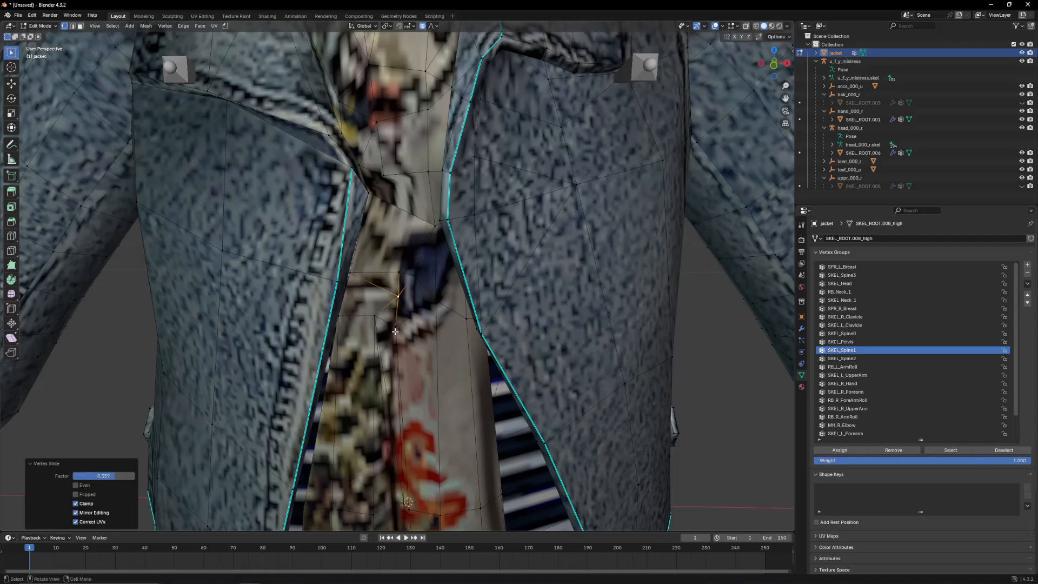
Step: Check the SKEL_Spine1 weights around the shirt front below the lapels in Weight Paint mode
key(Tab)
scroll(387, 287, down, 2)
middle_drag(387, 287, 398, 278)
scroll(398, 279, down, 1)
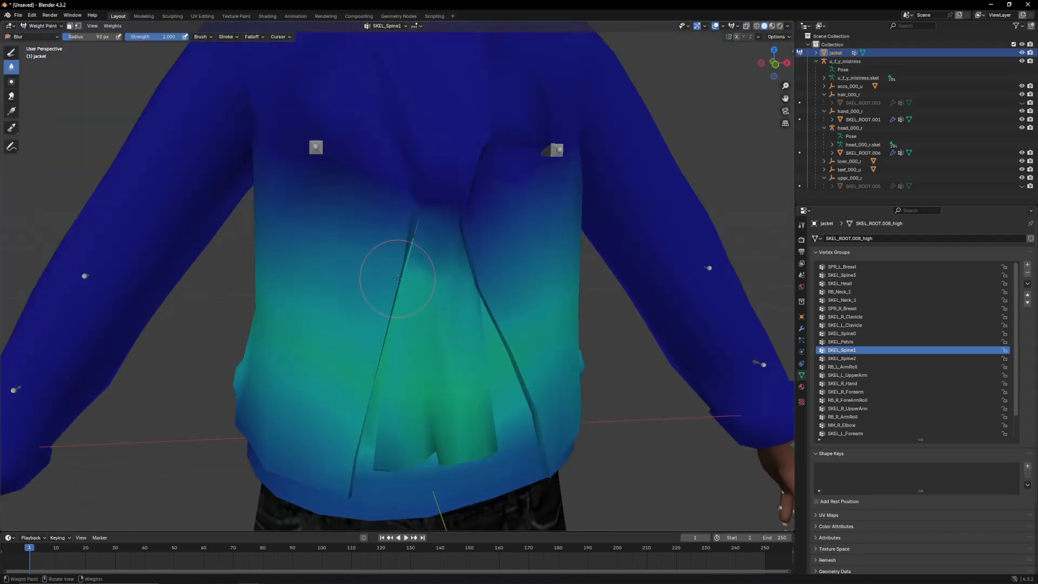
scroll(398, 279, up, 5)
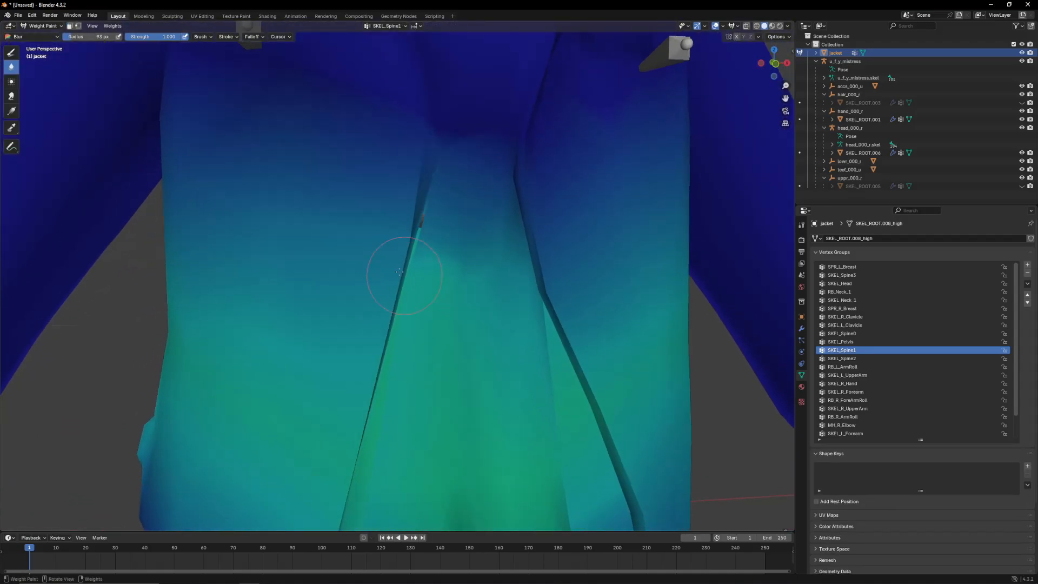
Step: Merge the selected vertices at center along the jacket's front opening edge just below the lapel, in Edit Mode
click(41, 26)
click(41, 46)
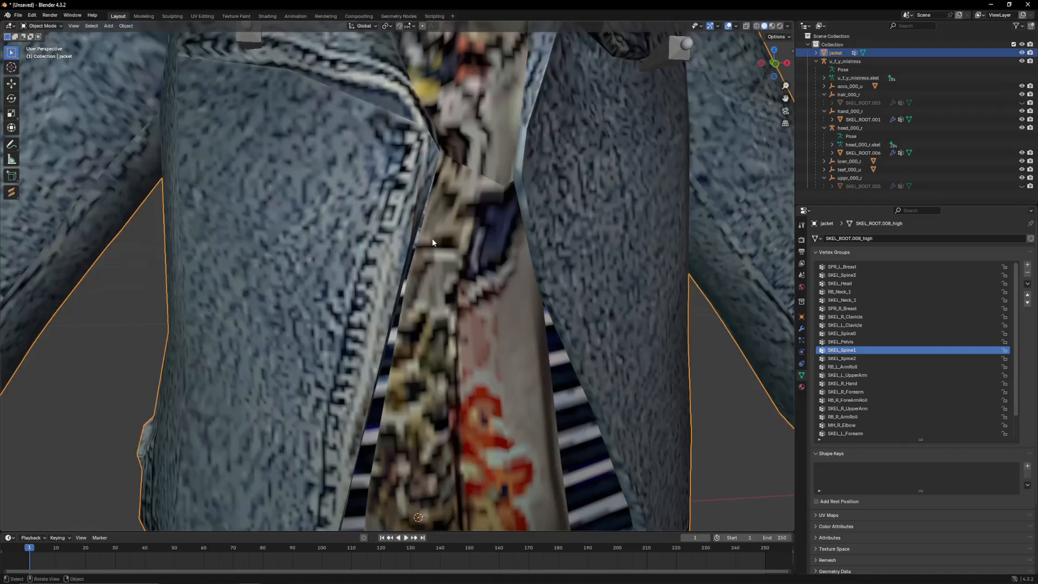
scroll(470, 261, up, 8)
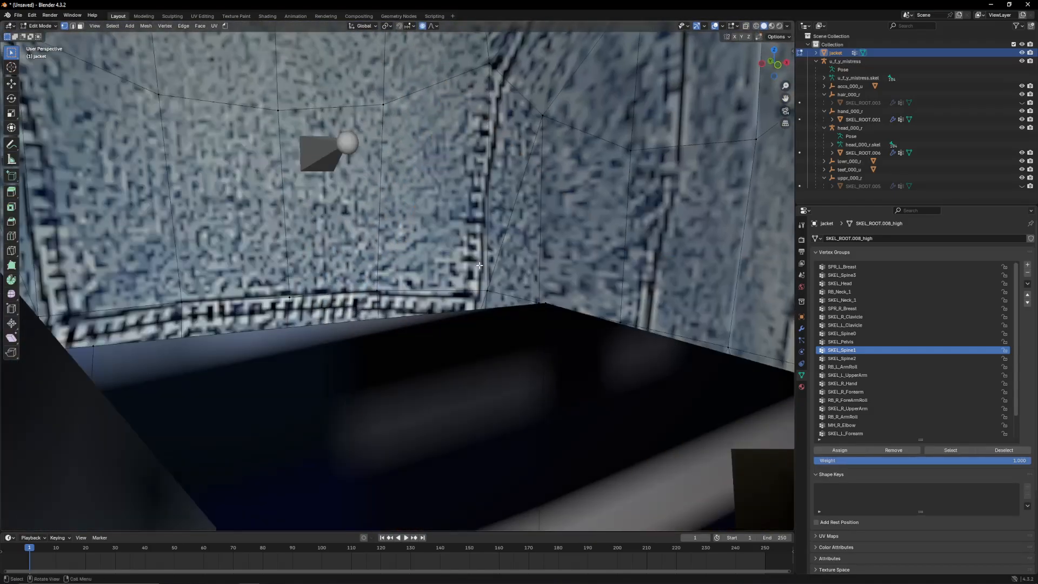
middle_drag(479, 266, 433, 256)
key(m)
click(423, 205)
middle_drag(423, 205, 446, 236)
scroll(446, 236, down, 4)
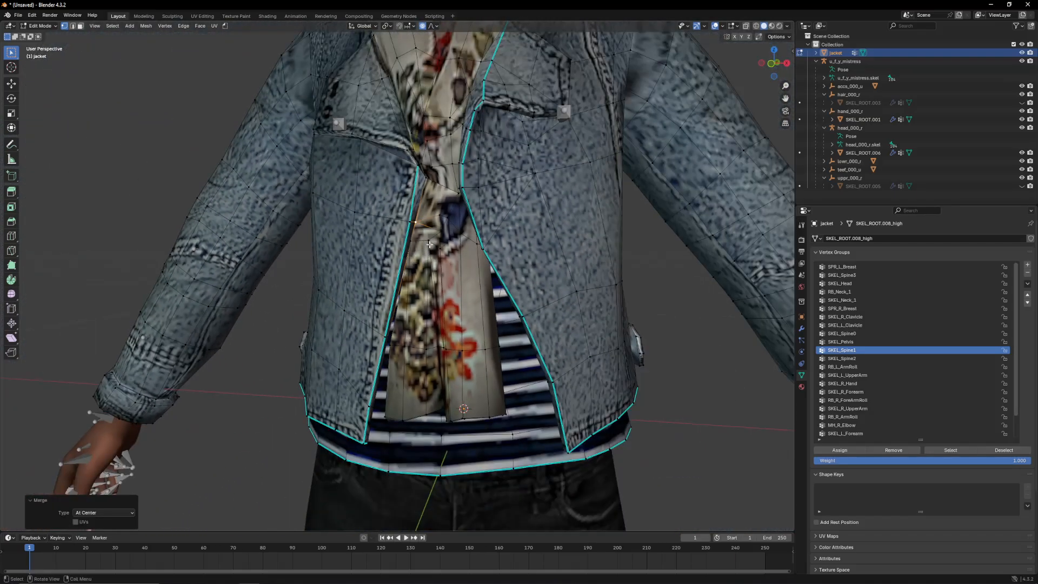
Step: Blur the SKEL_Spine1 weights along the jacket's lower back above the hem in Weight Paint mode
key(Tab)
scroll(447, 236, up, 3)
scroll(447, 237, down, 3)
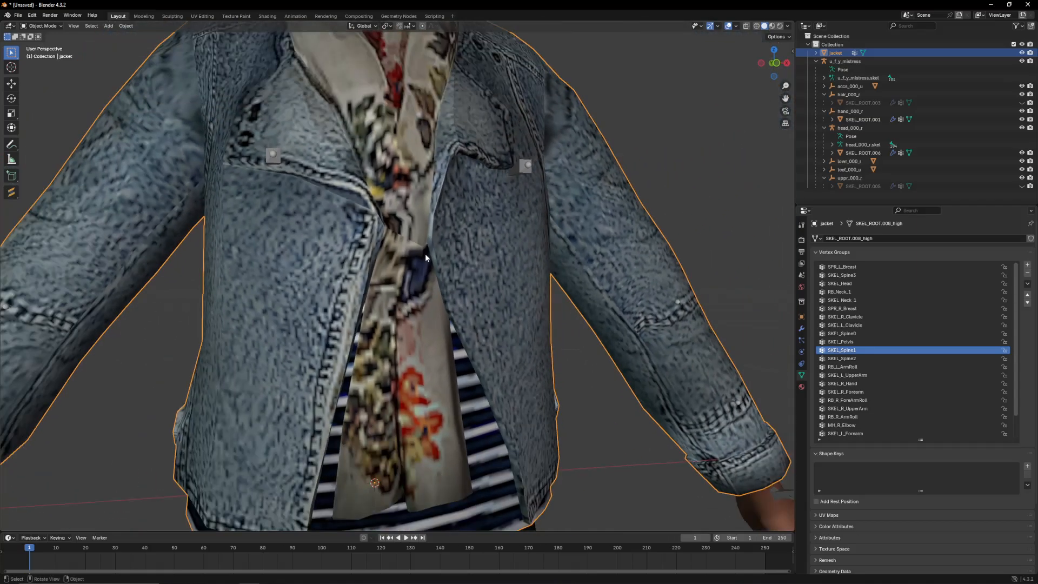
scroll(424, 254, up, 2)
click(42, 26)
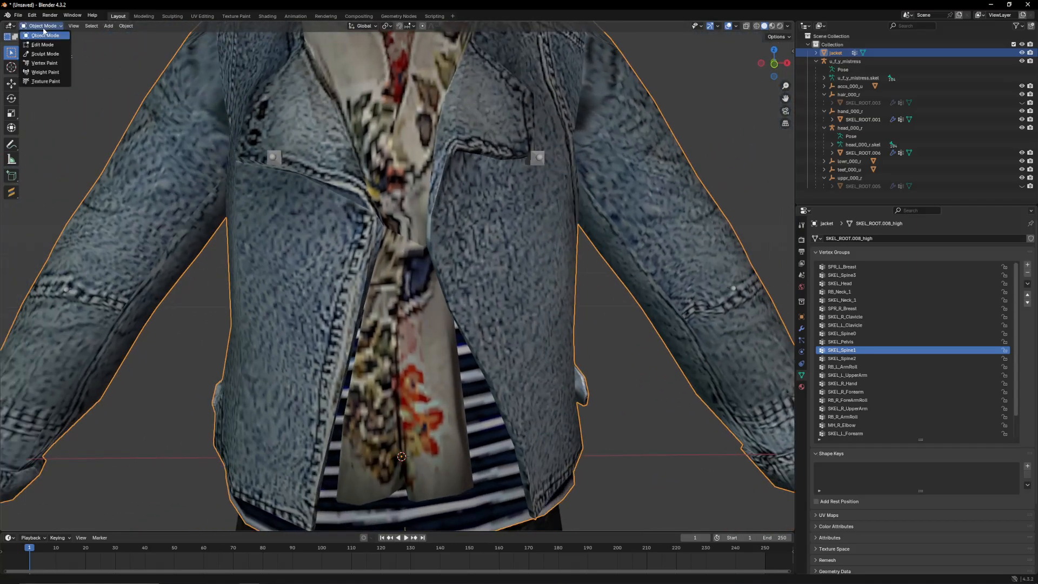
click(45, 72)
scroll(522, 300, down, 2)
middle_drag(446, 264, 334, 302)
drag(453, 348, 510, 354)
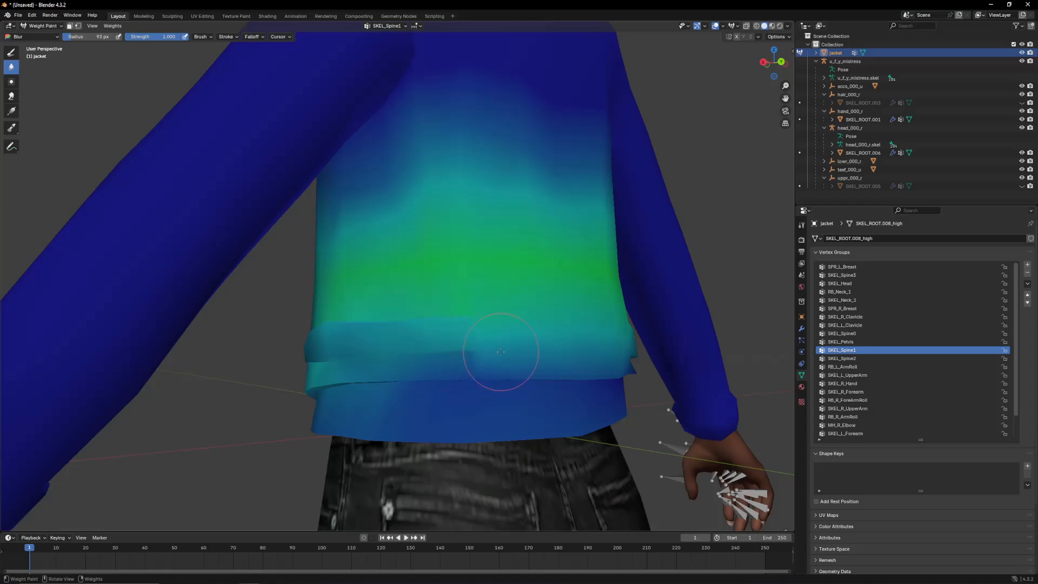
middle_drag(500, 352, 490, 332)
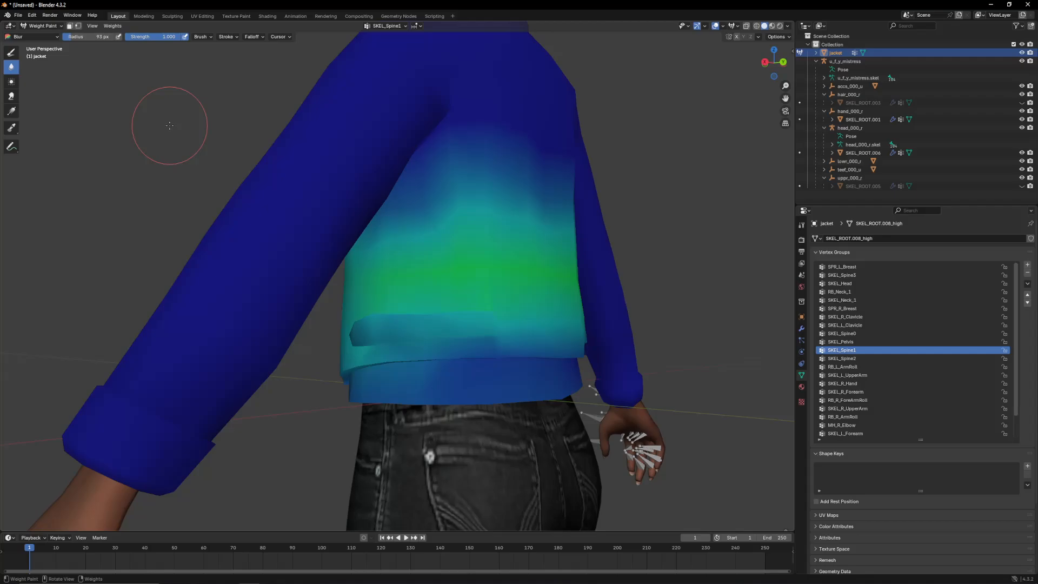
Step: Review the weights on the front of the jacket and on the left arm, including SKEL_L_UpperArm and SKEL_L_Forearm
middle_drag(174, 128, 303, 139)
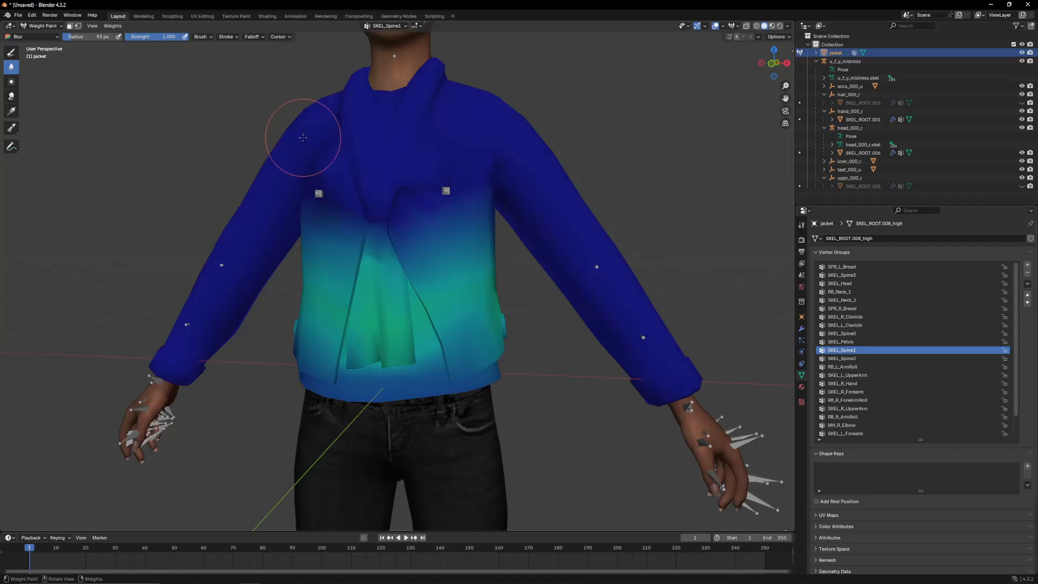
middle_drag(300, 134, 350, 136)
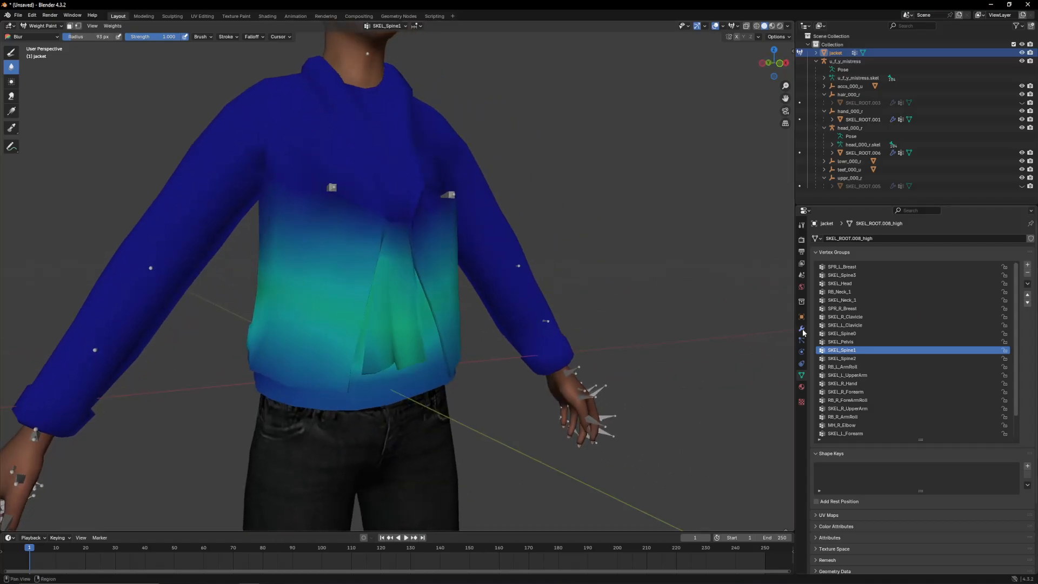
click(846, 359)
click(845, 367)
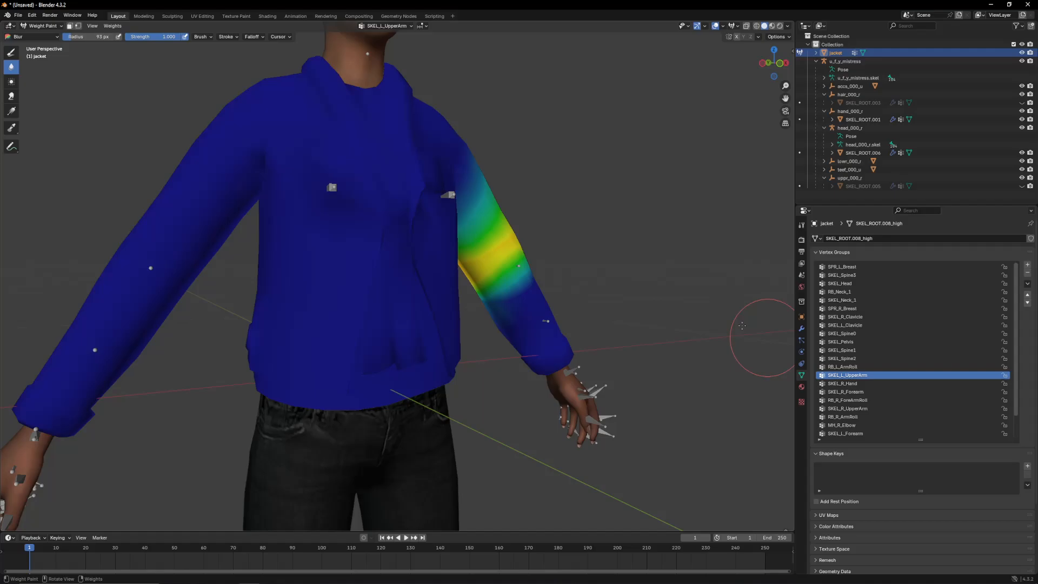
middle_drag(765, 331, 608, 303)
click(848, 400)
click(845, 433)
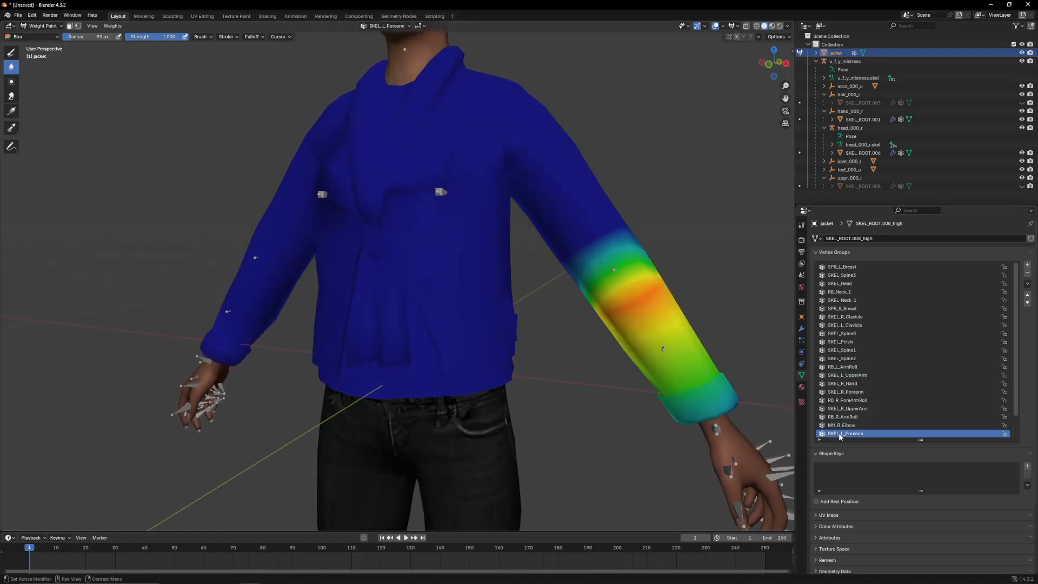
middle_drag(498, 359, 413, 227)
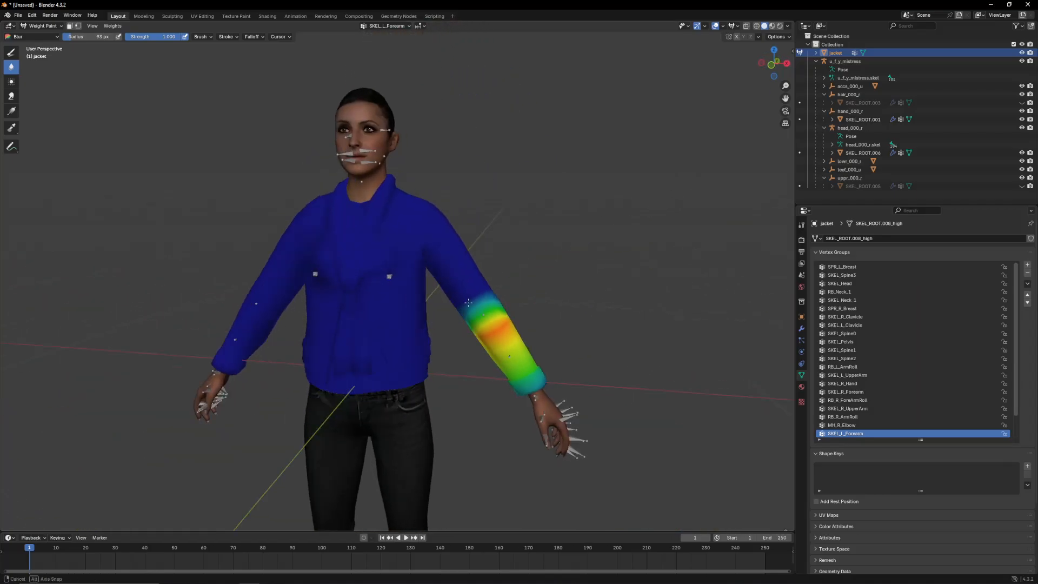
scroll(457, 294, up, 2)
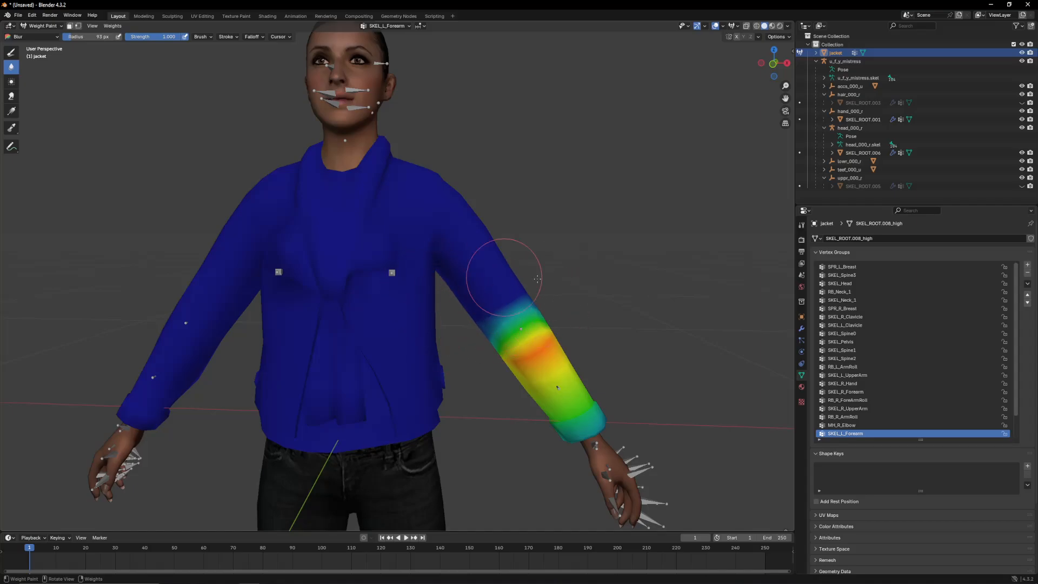
Step: Review the SKEL_L_Hand weights on the left cuff and the SPR_R_Breast weights on the jacket front
scroll(842, 409, down, 3)
click(839, 417)
click(835, 425)
click(835, 434)
click(835, 426)
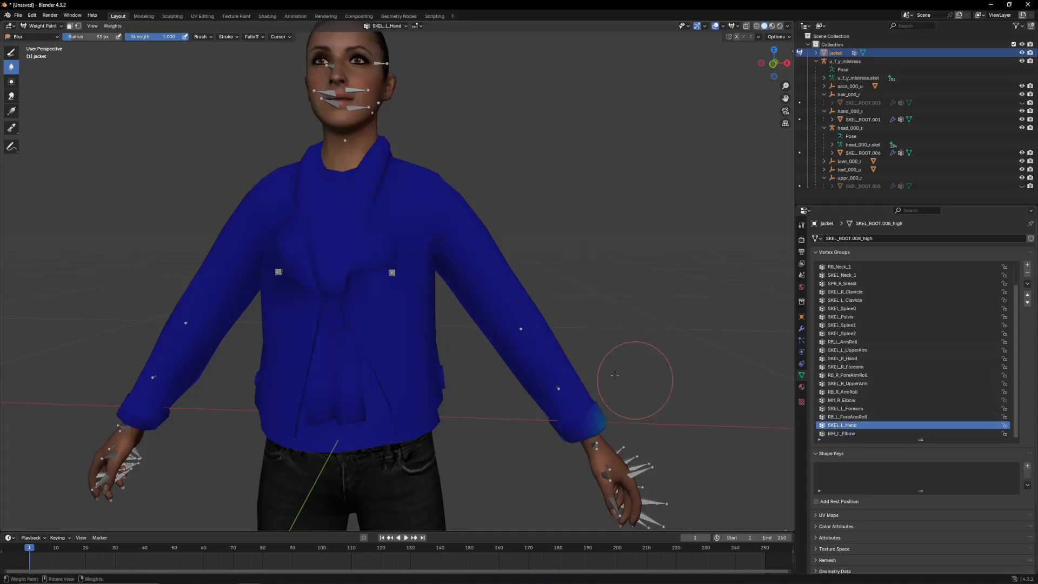
scroll(833, 326, up, 3)
click(837, 293)
click(839, 309)
mouse_move(399, 267)
middle_down()
mouse_move(436, 271)
mouse_move(404, 271)
middle_up()
Step: Return to Object Mode and select the u_f_y_mistress armature
click(43, 25)
click(38, 35)
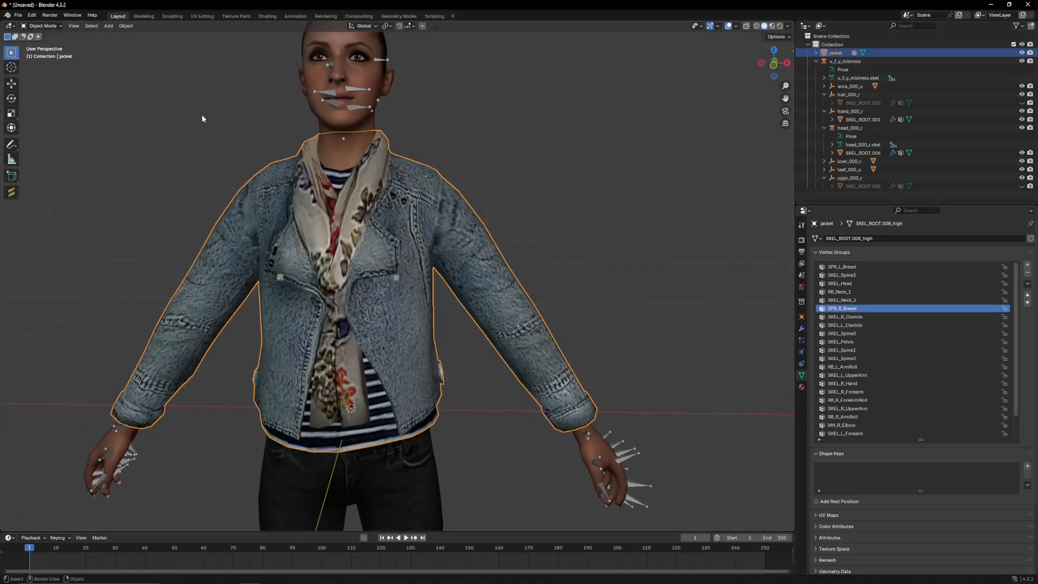
middle_drag(385, 169, 470, 213)
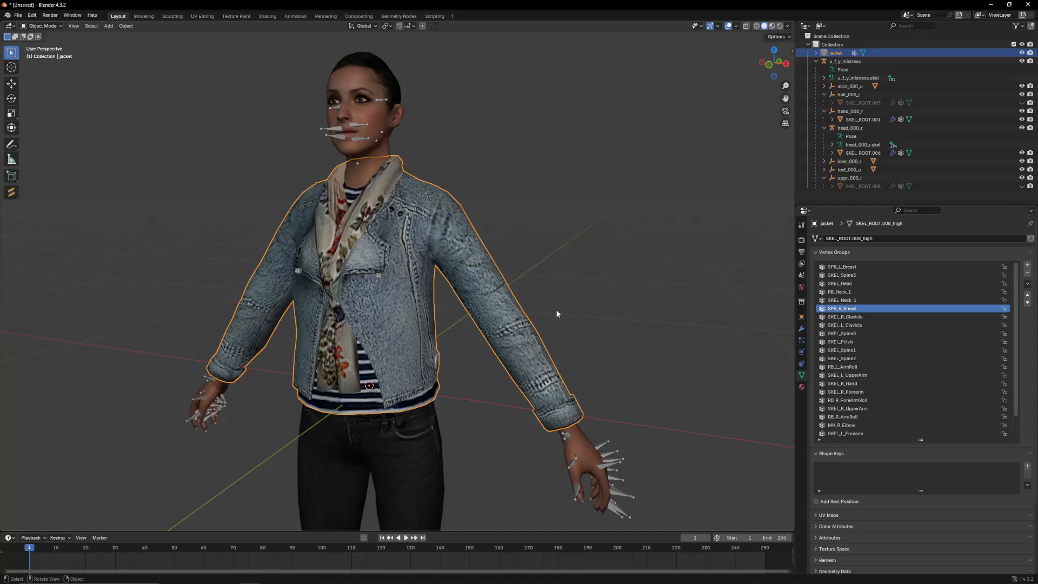
middle_drag(556, 310, 523, 282)
scroll(522, 281, down, 3)
click(381, 193)
click(526, 238)
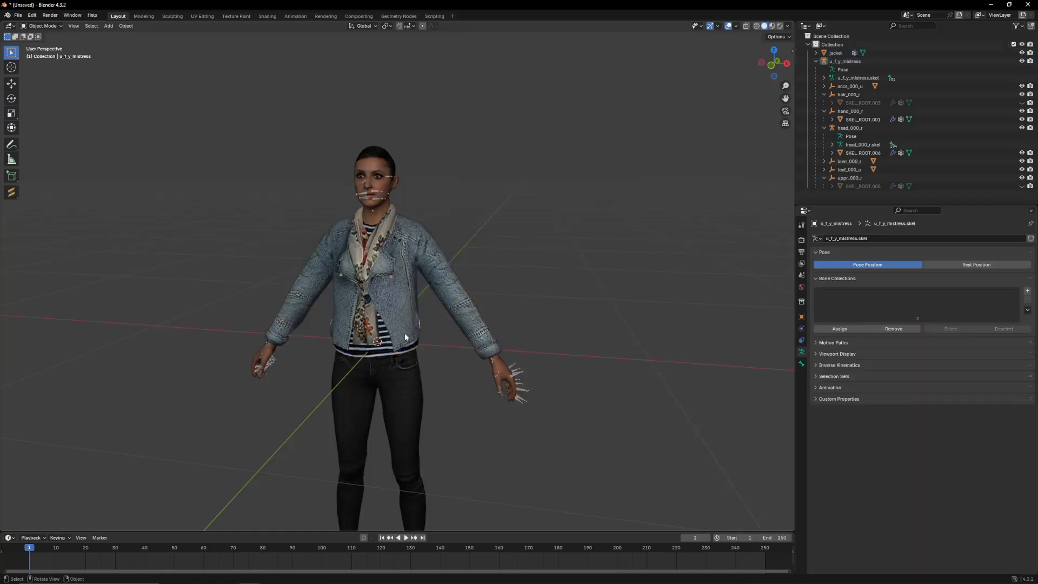
scroll(404, 333, up, 4)
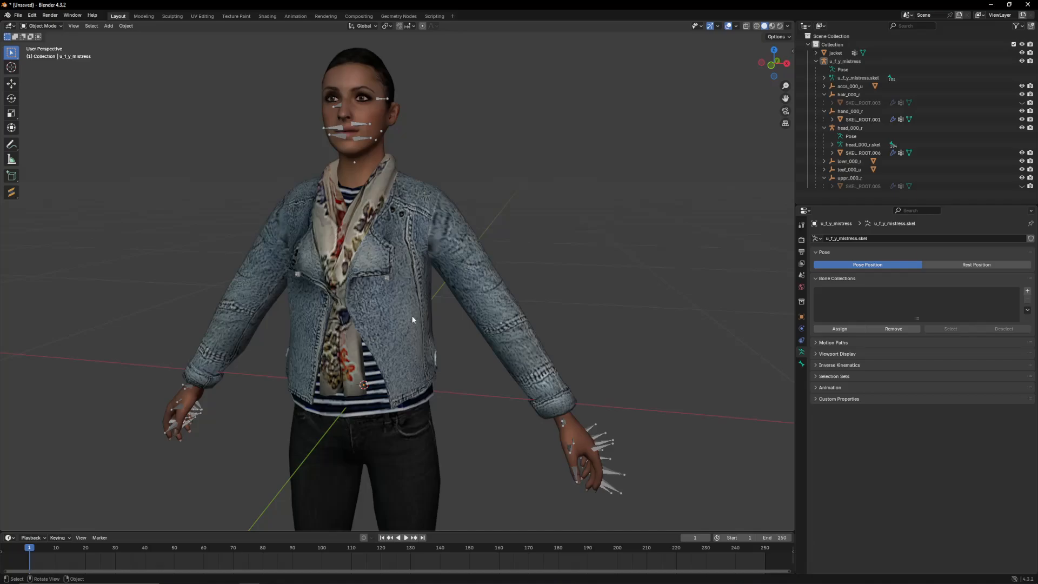
click(301, 275)
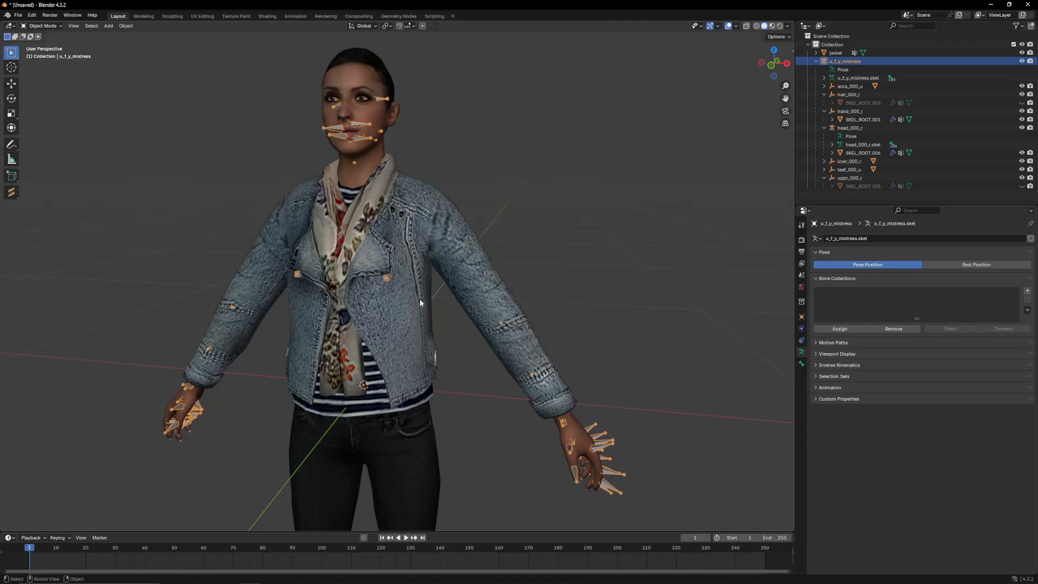
middle_drag(422, 302, 446, 295)
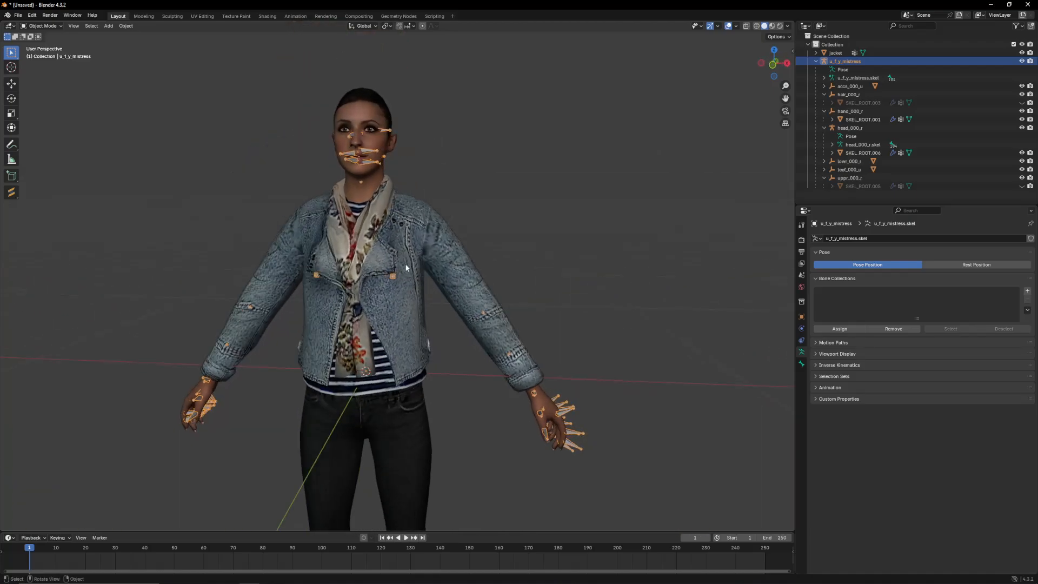
Step: Switch the u_f_y_mistress armature to Pose Mode and select its SPR_L_Breast bone
click(41, 26)
click(39, 55)
scroll(497, 232, up, 2)
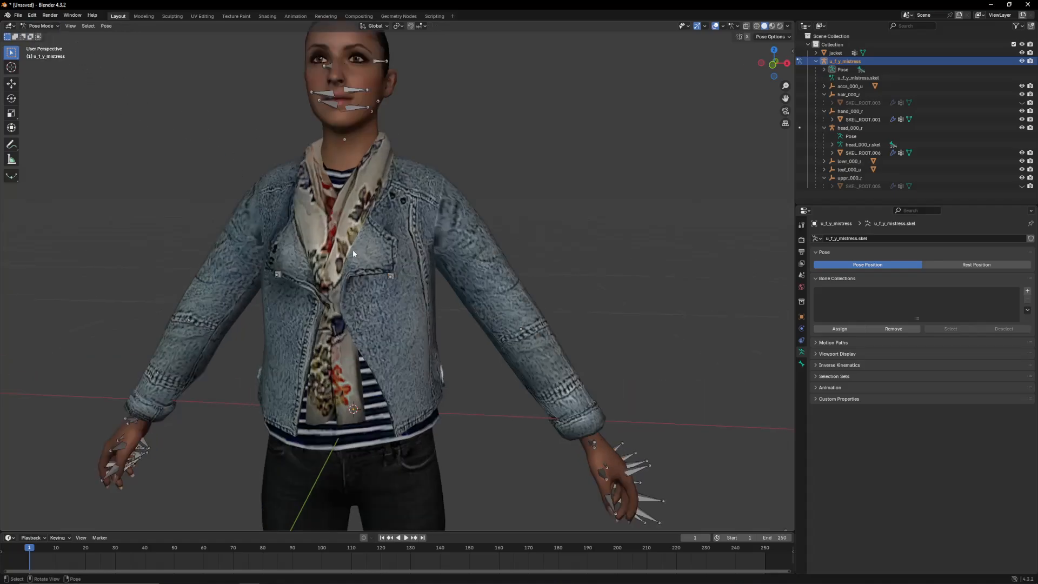
click(392, 276)
scroll(445, 251, down, 2)
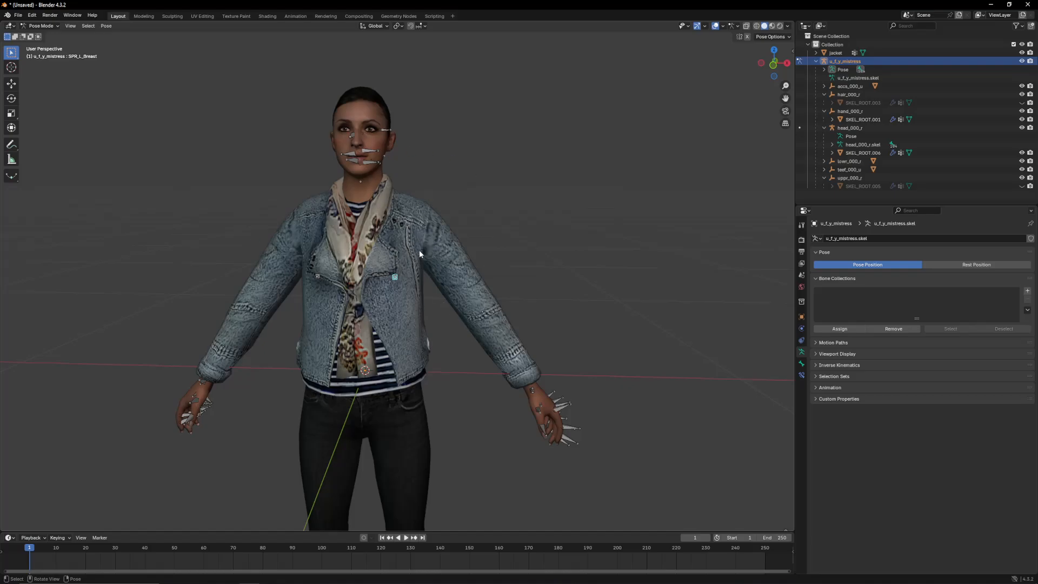
middle_drag(504, 283, 459, 242)
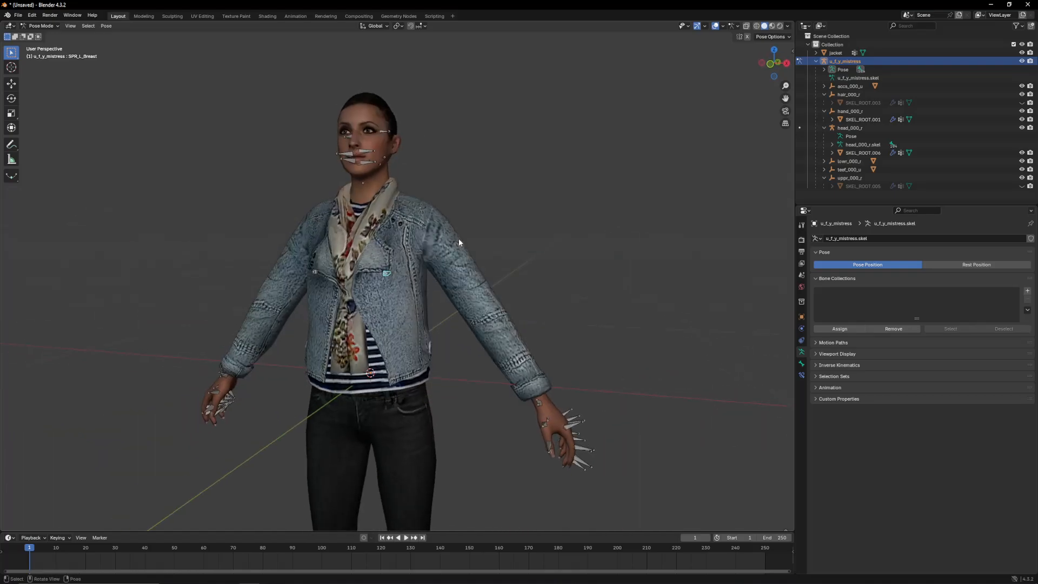
Step: Return to Object Mode, select the jacket and review its right and left arm vertex groups, including the arm roll and forearm roll groups
click(36, 26)
click(33, 35)
click(399, 238)
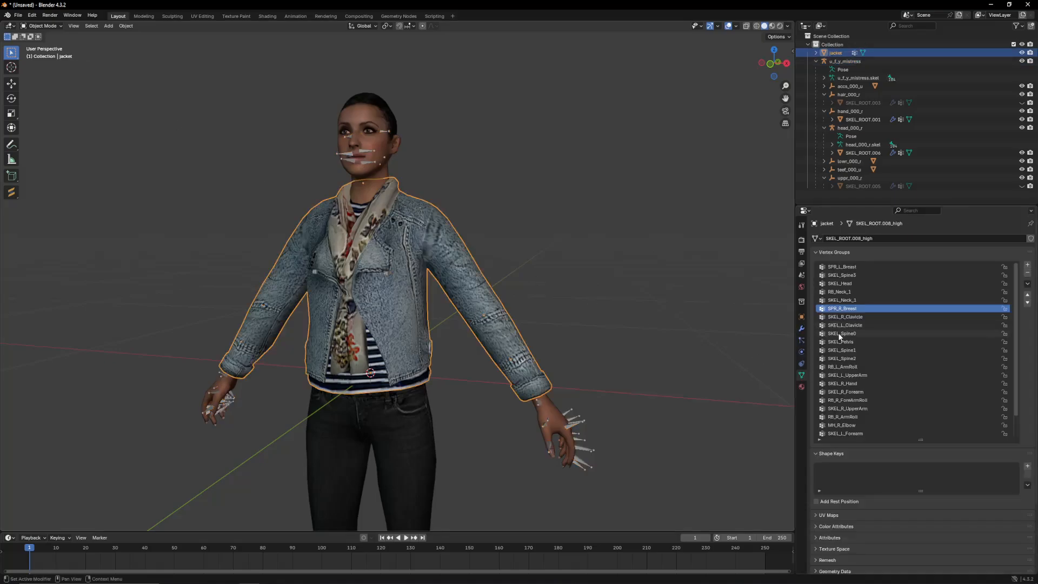
scroll(853, 355, down, 3)
click(849, 383)
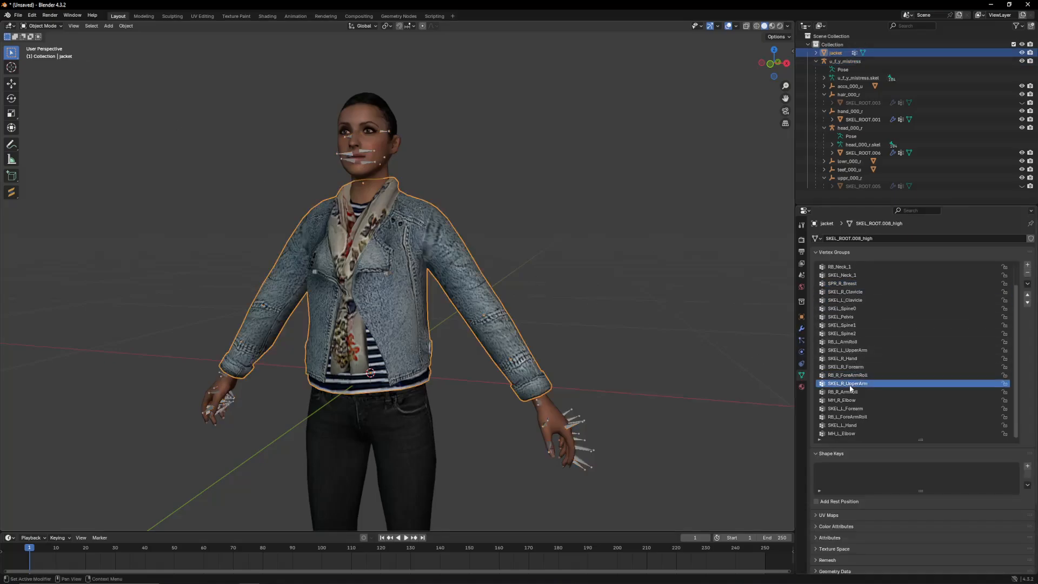
click(838, 392)
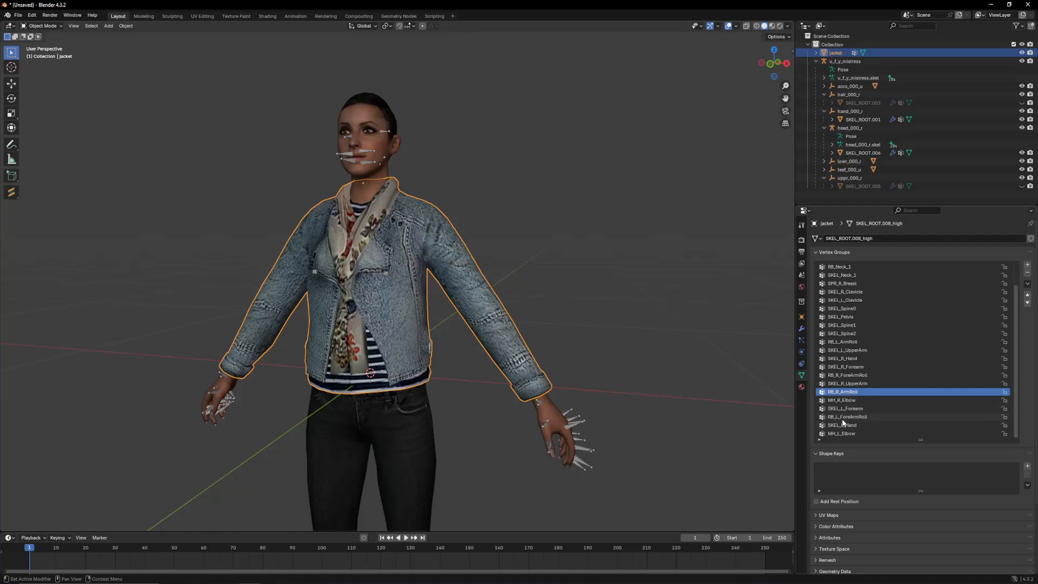
click(859, 417)
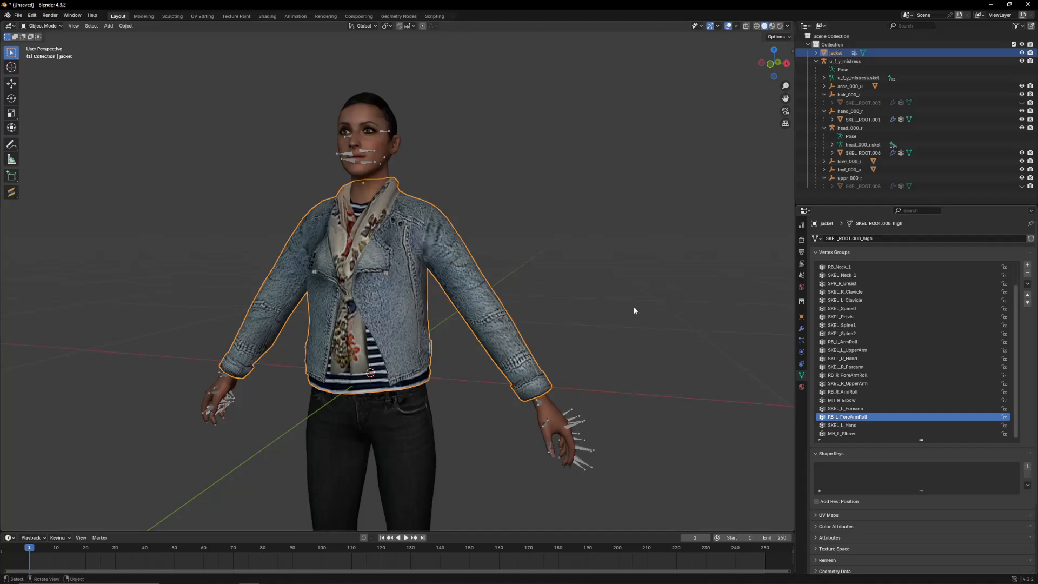
click(850, 376)
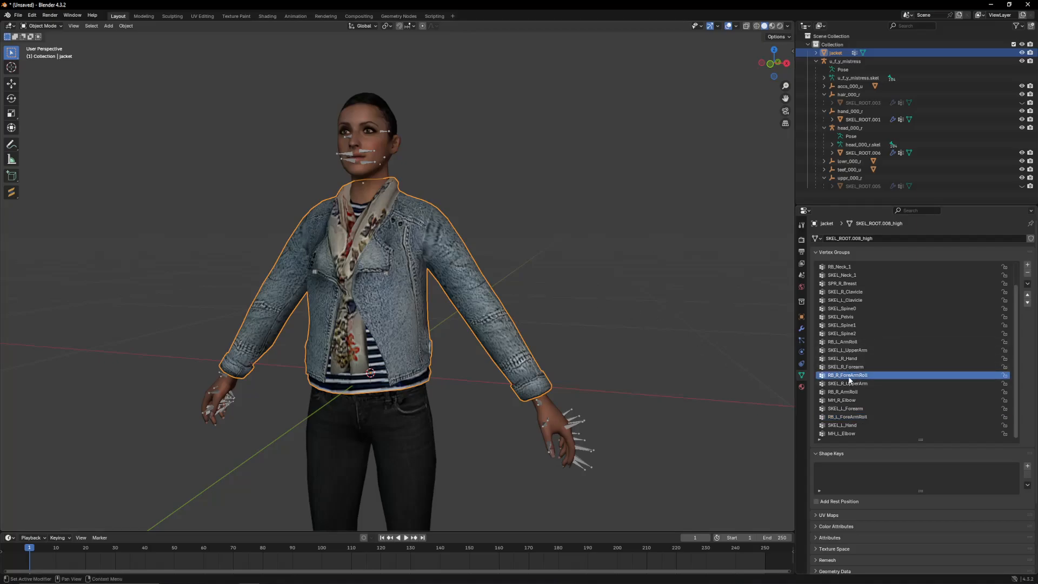
click(847, 384)
click(846, 392)
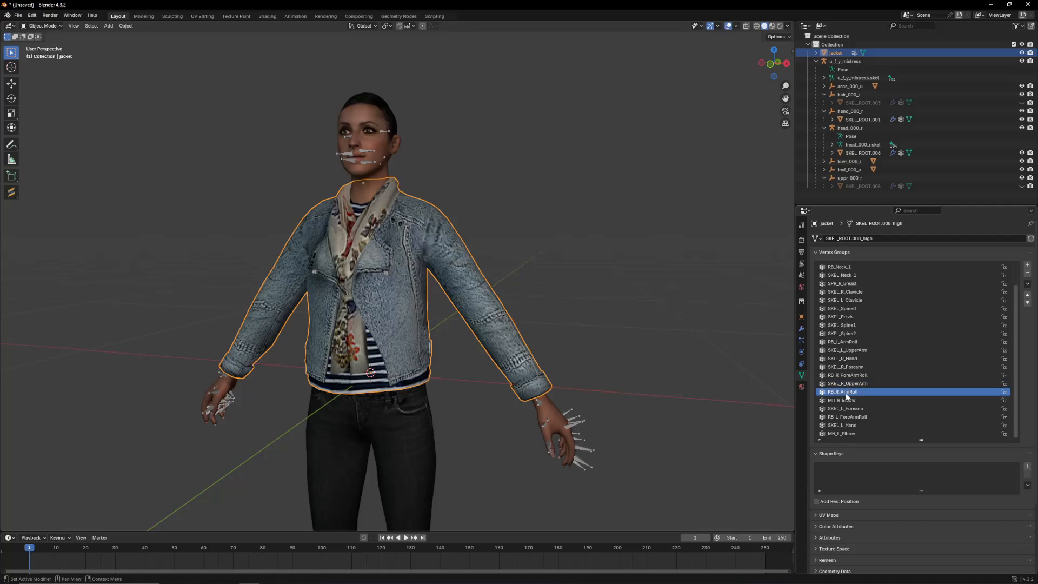
middle_drag(454, 248, 310, 251)
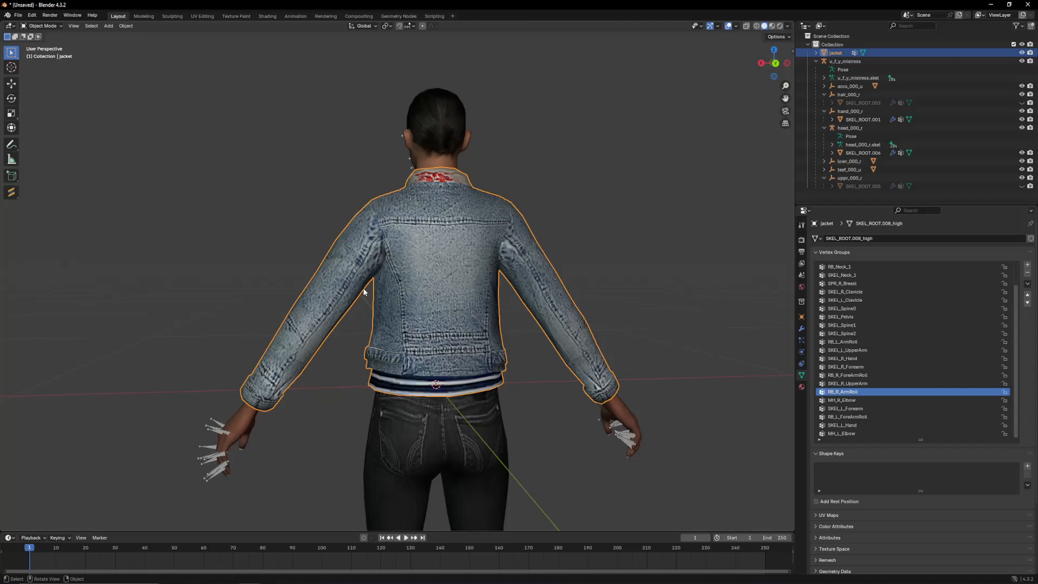
middle_drag(364, 294, 521, 291)
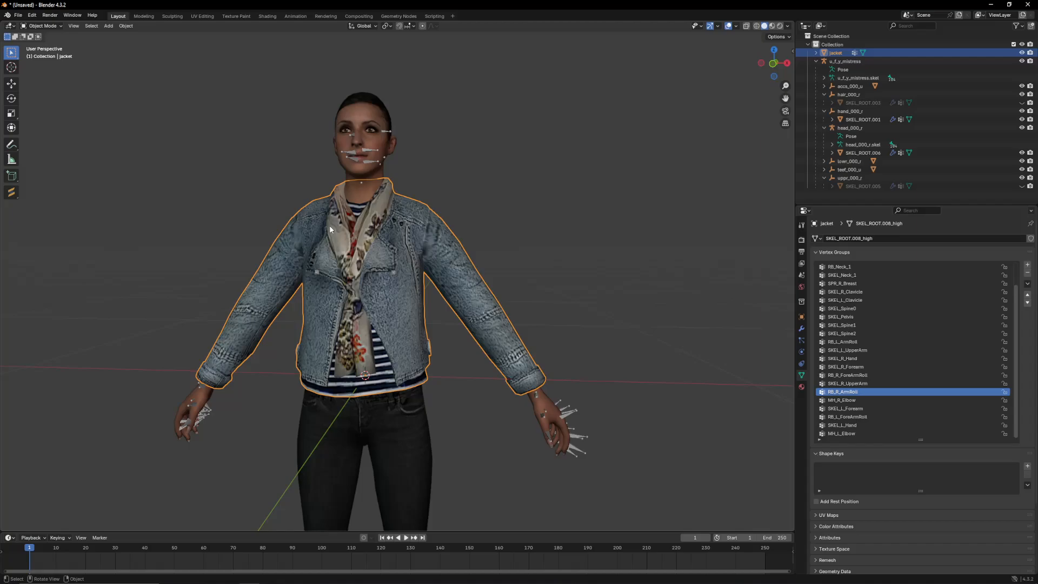
Step: Select the u_f_y_mistress armature and switch it to Pose Mode
click(369, 151)
click(41, 26)
click(44, 54)
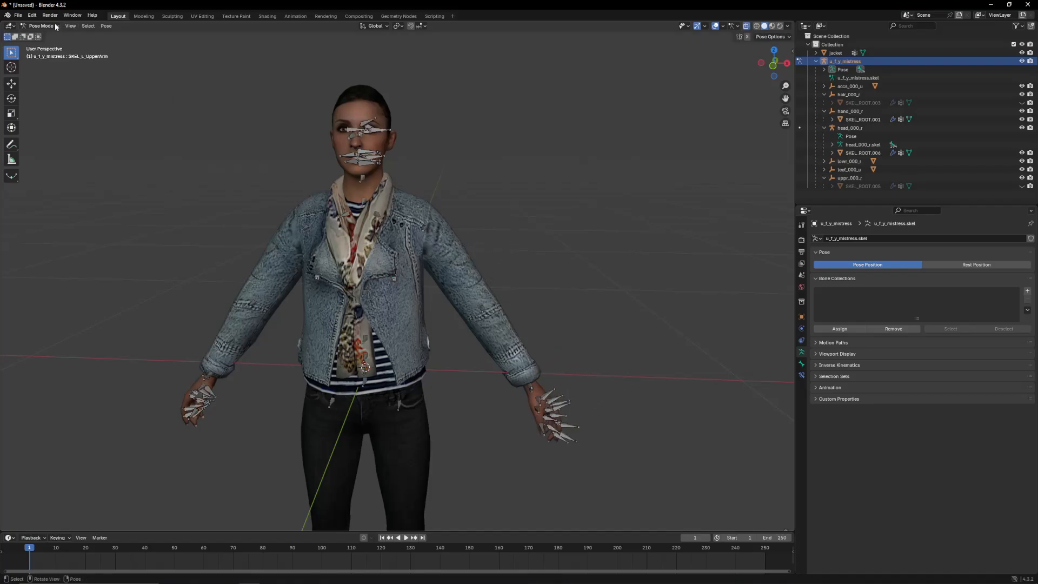
Step: Return to Object Mode, select the jacket and add an Armature modifier to it
click(41, 26)
click(52, 38)
click(406, 233)
click(802, 328)
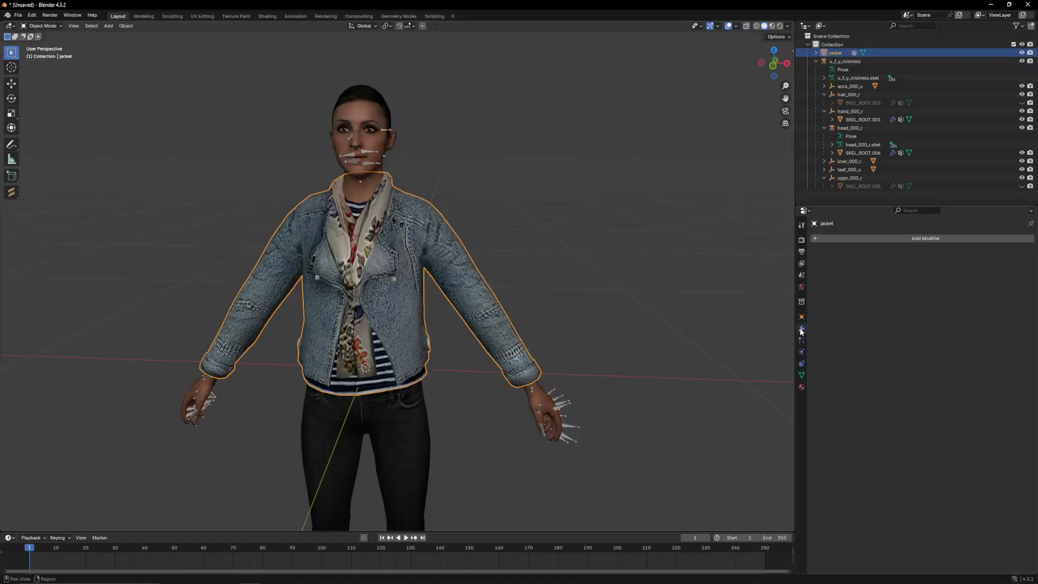
middle_drag(767, 260, 522, 265)
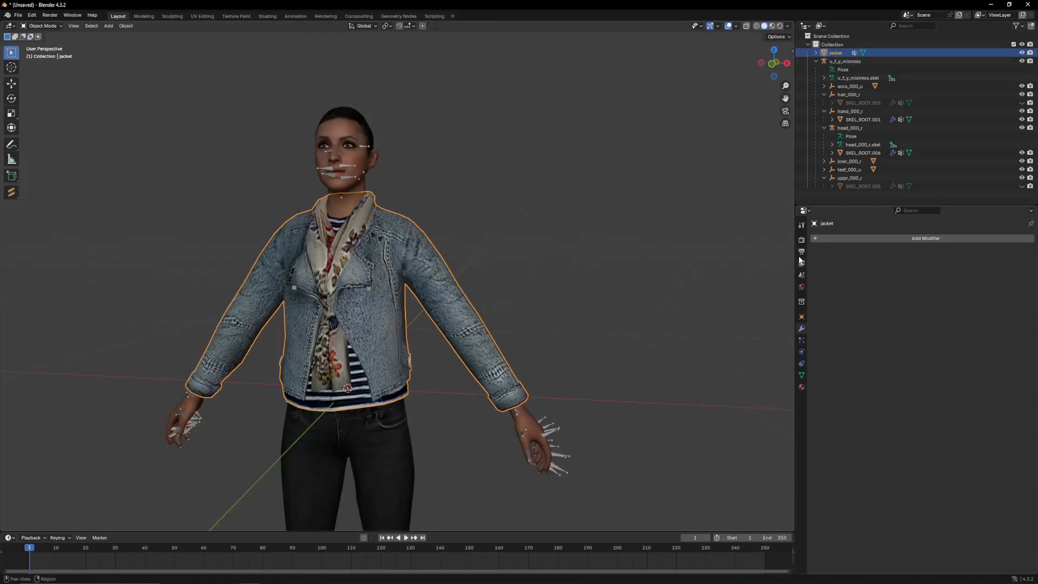
click(874, 240)
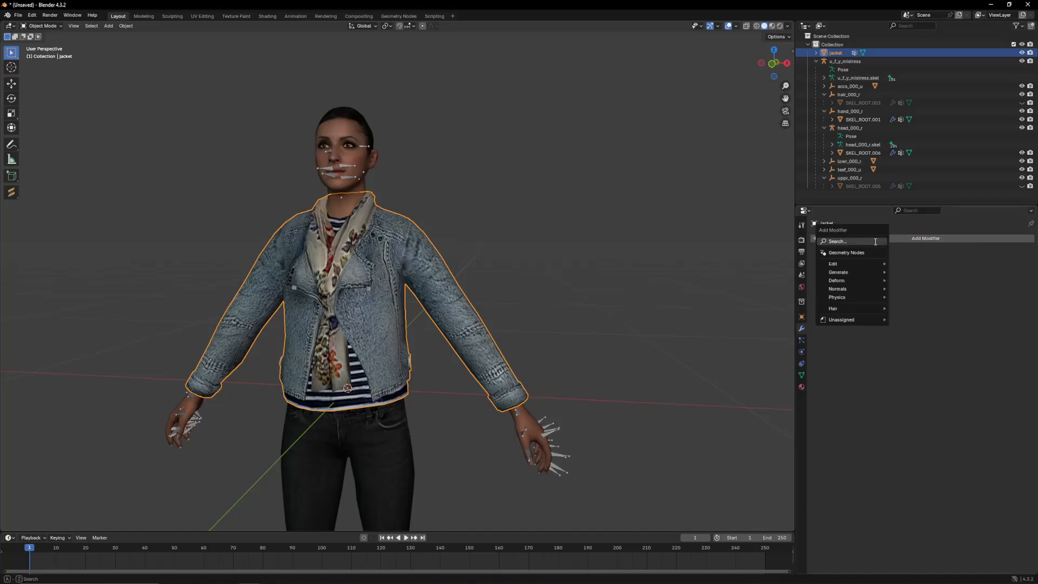
text(armature)
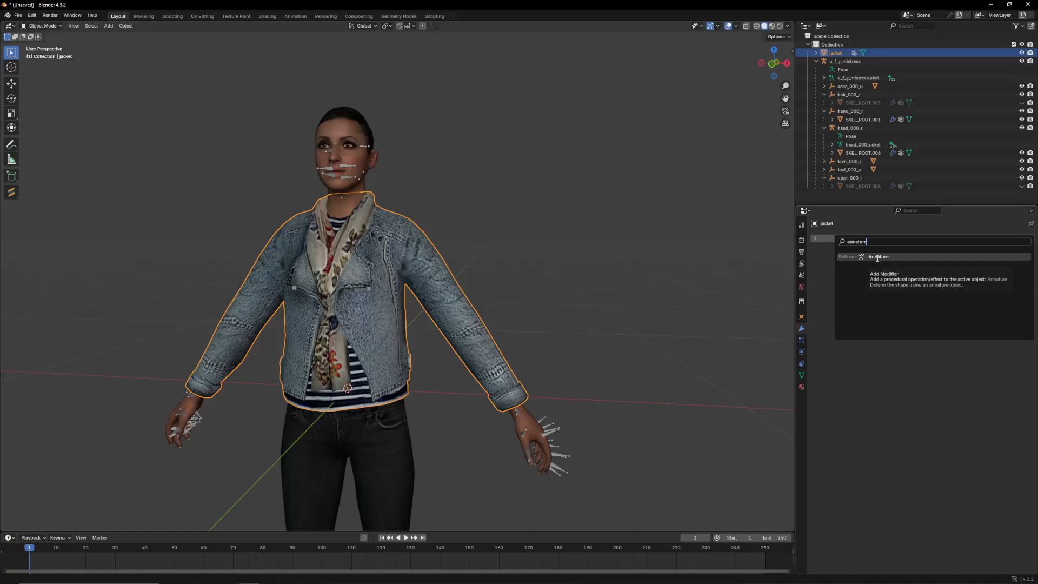
click(877, 257)
Step: Set u_f_y_mistress as the target object of the jacket's Armature modifier
click(1020, 266)
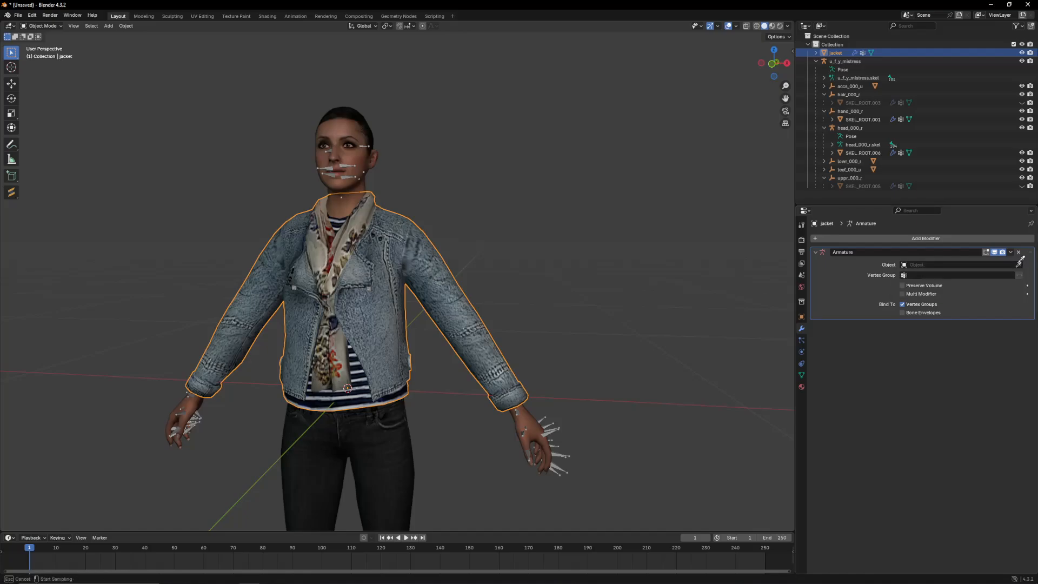
key(Escape)
click(1020, 265)
click(845, 59)
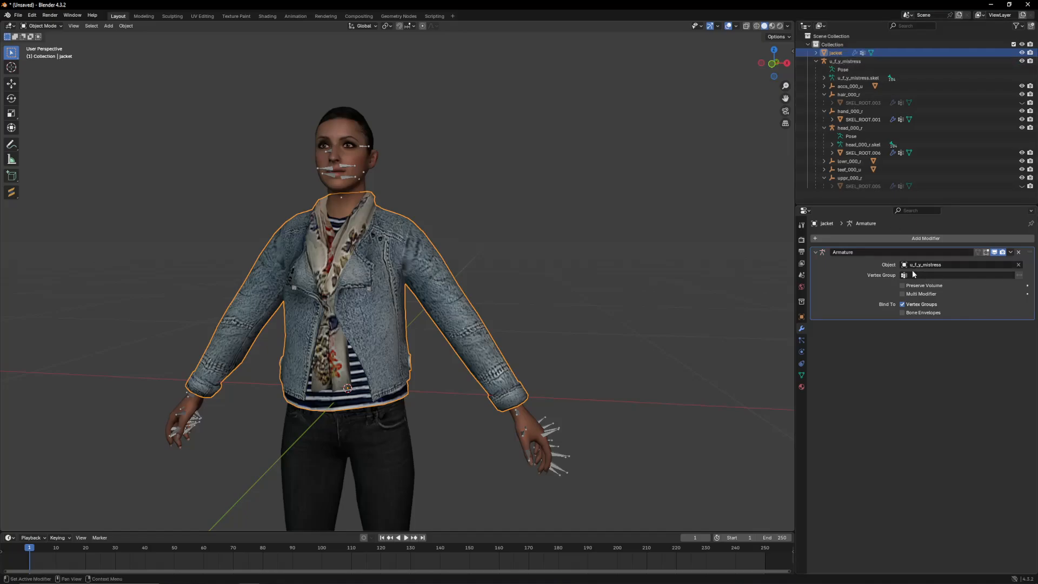
Step: Select the head_000_r armature, switch it to Pose Mode and try rotating its SKEL_L_UpperArm bone
scroll(616, 227, down, 1)
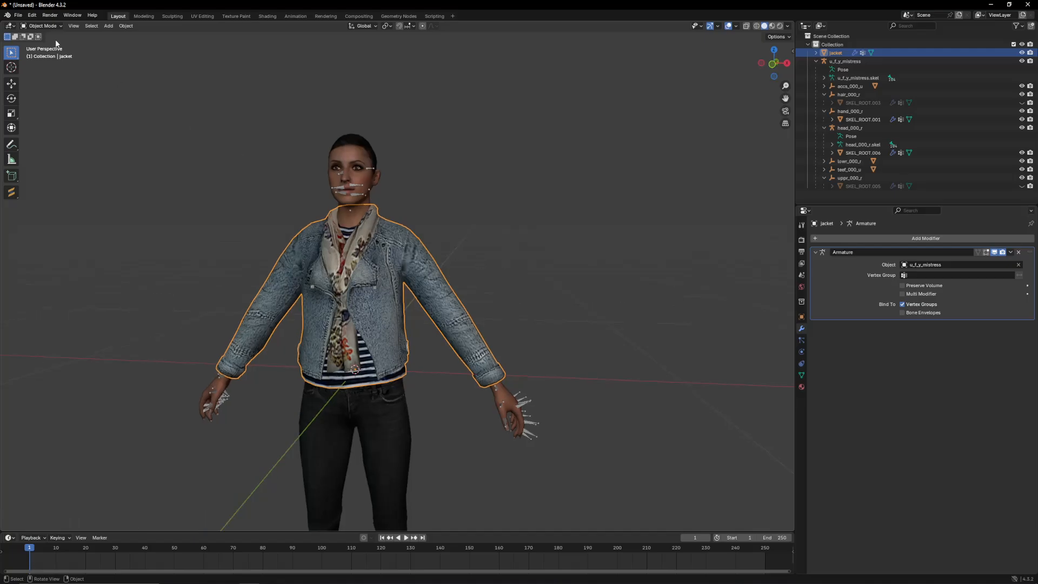
click(43, 25)
click(531, 400)
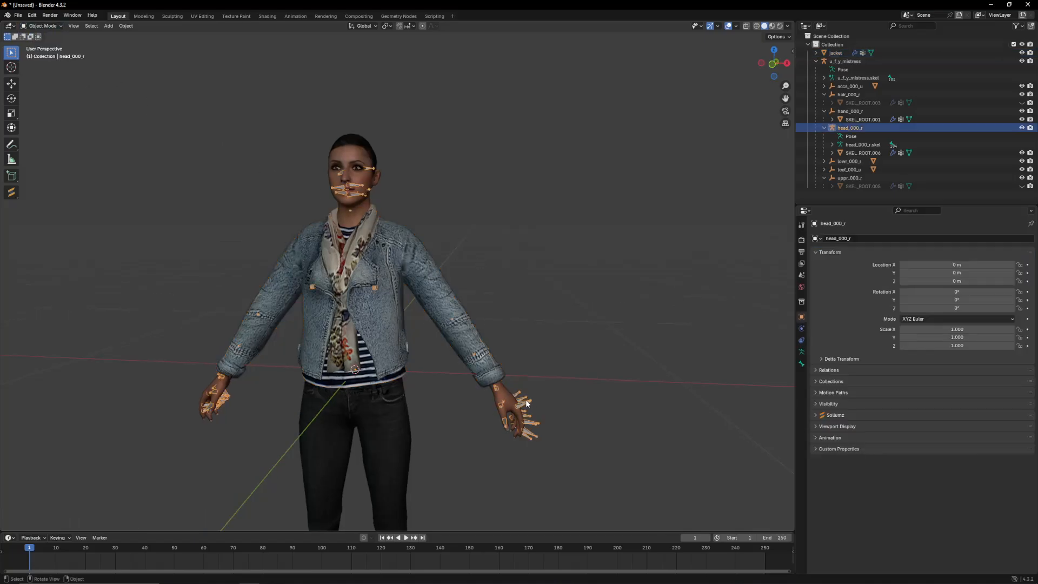
click(49, 26)
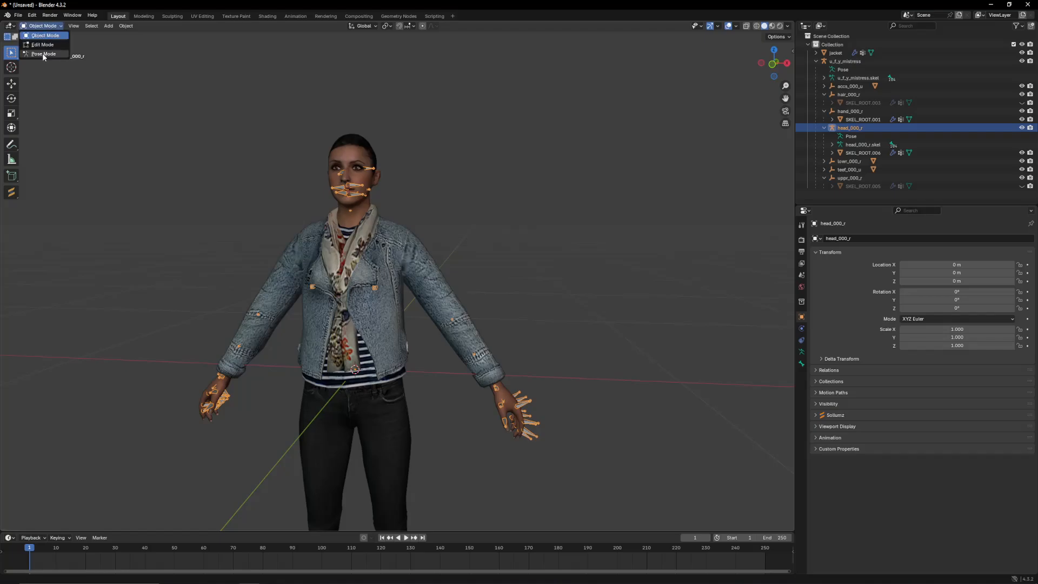
click(43, 53)
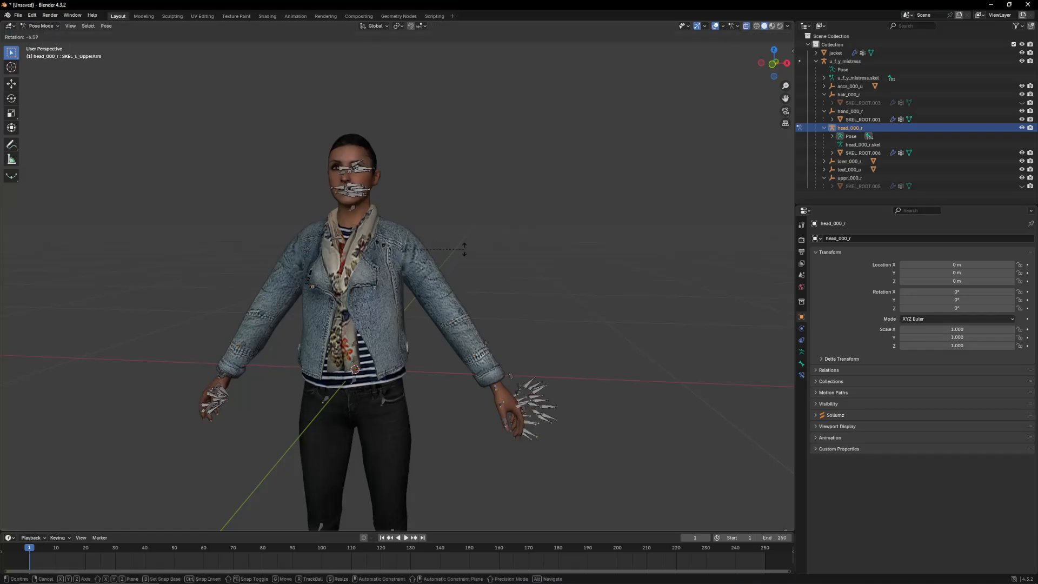
key(Tab)
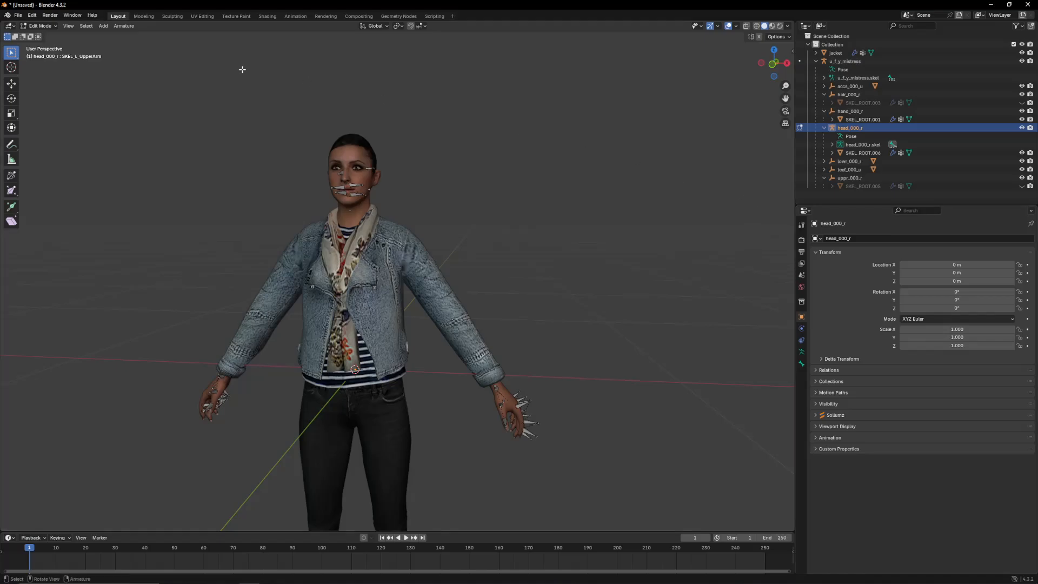
Step: Return to Object Mode and hide the lower, teeth, upper, accessory, hair and head objects plus the hand mesh, leaving the jacket visible
click(40, 26)
click(41, 35)
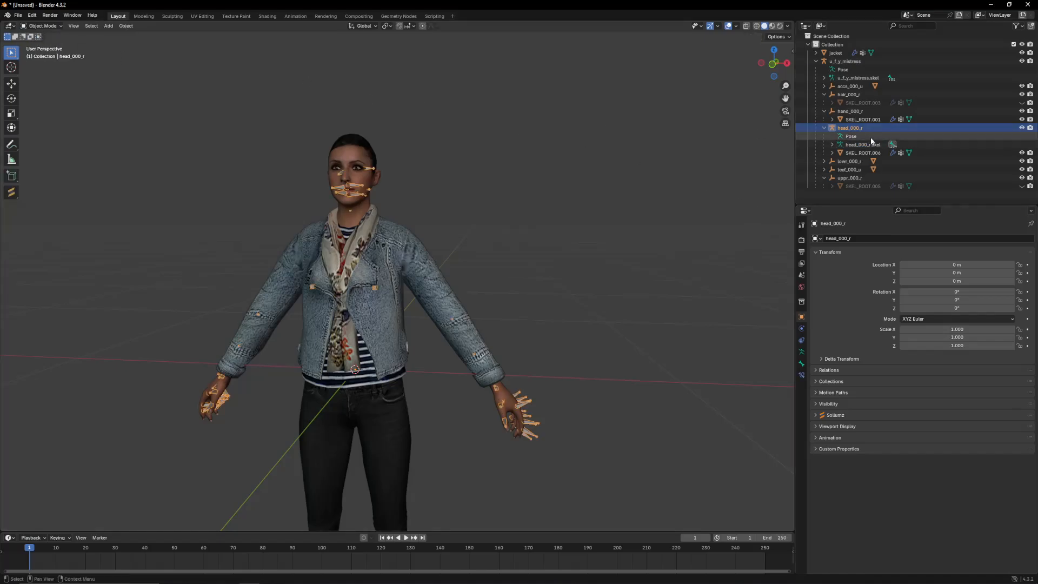
click(1022, 160)
click(1022, 169)
click(1022, 177)
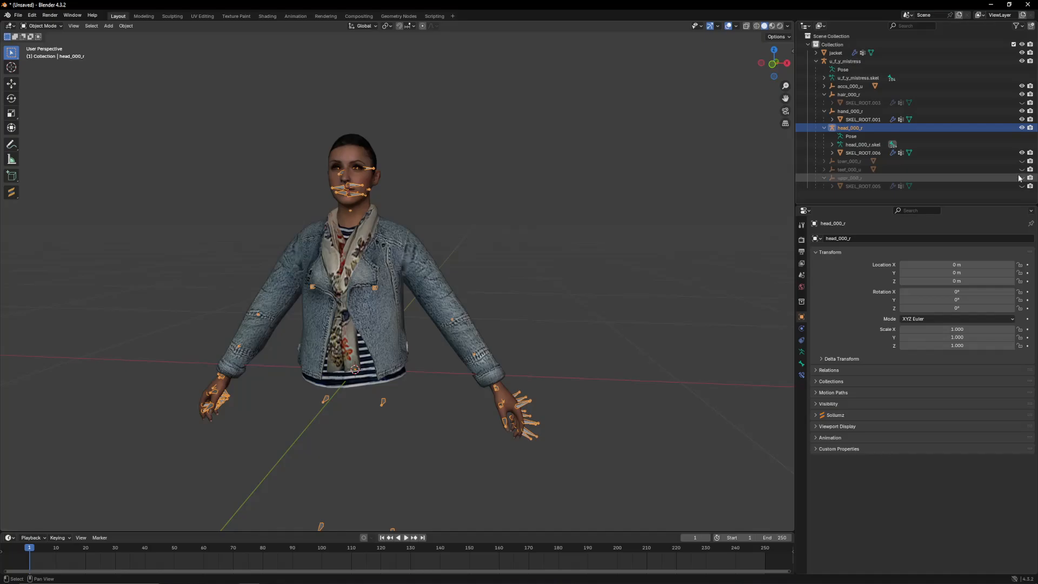
click(1022, 119)
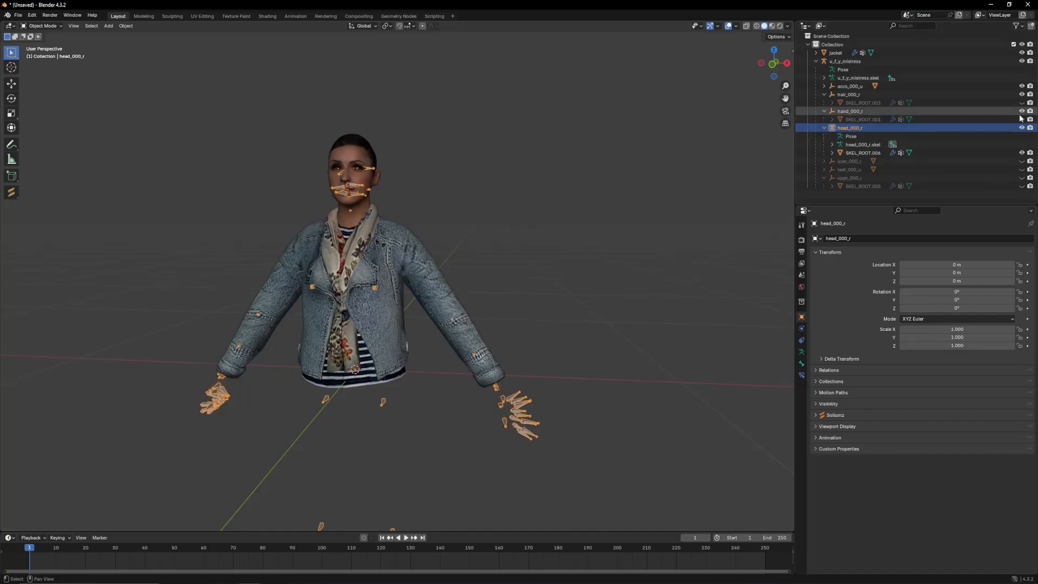
click(1022, 86)
click(1022, 94)
click(1021, 128)
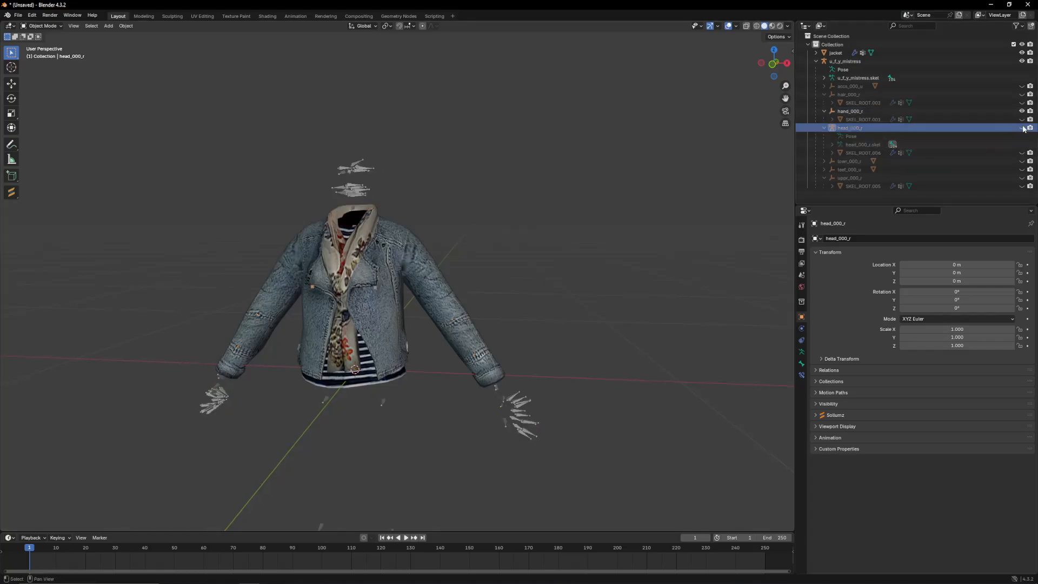
Step: Select the u_f_y_mistress armature and switch it to Pose Mode
click(404, 253)
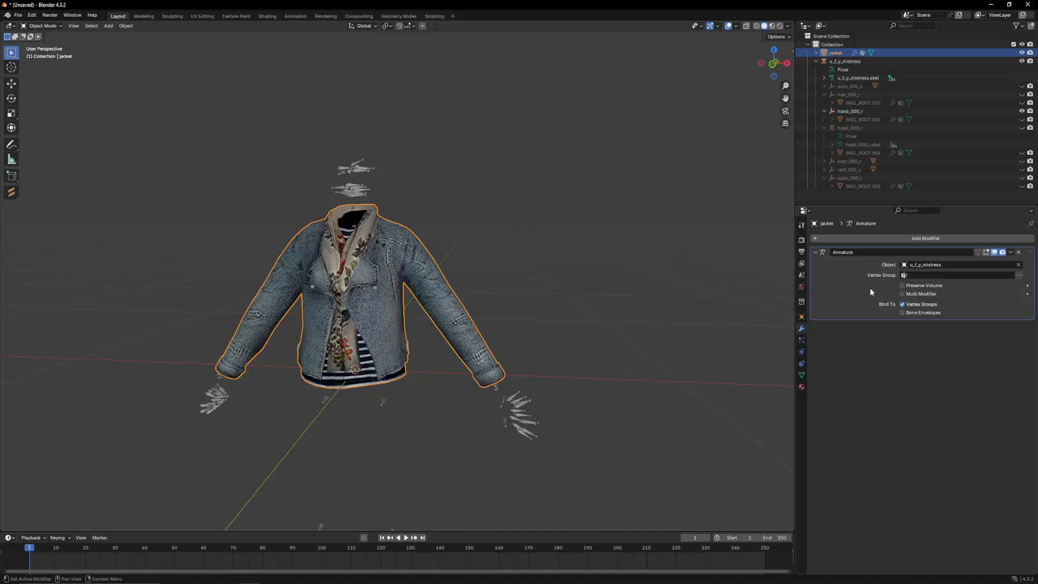
click(517, 403)
click(40, 25)
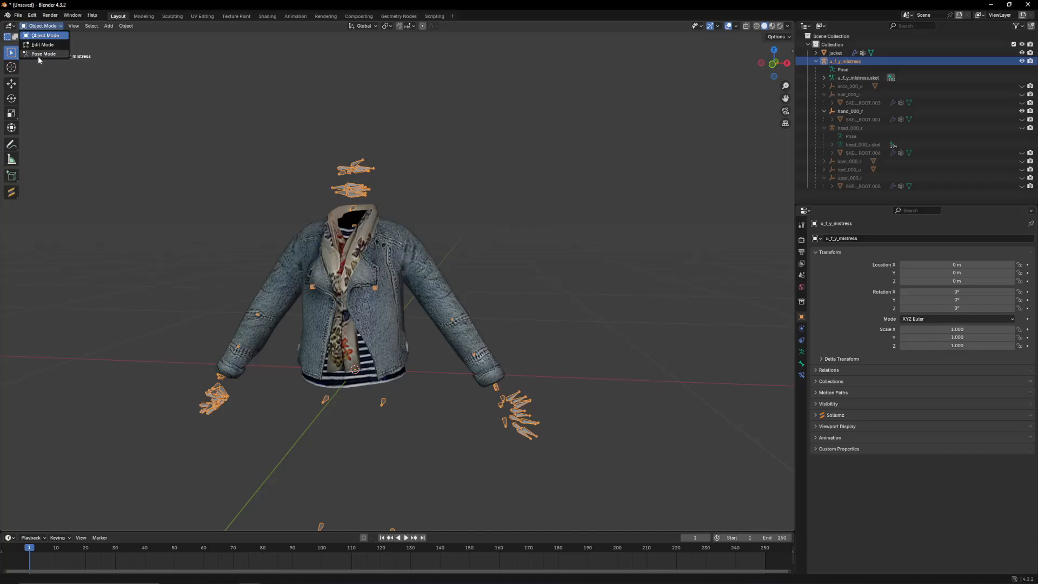
click(37, 53)
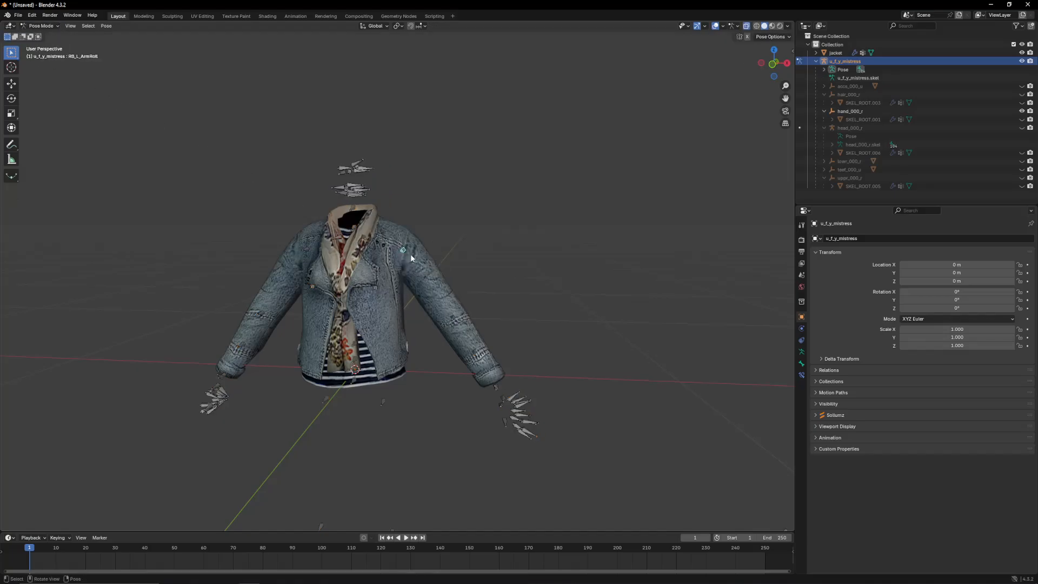
click(407, 250)
scroll(406, 249, up, 2)
scroll(404, 236, up, 3)
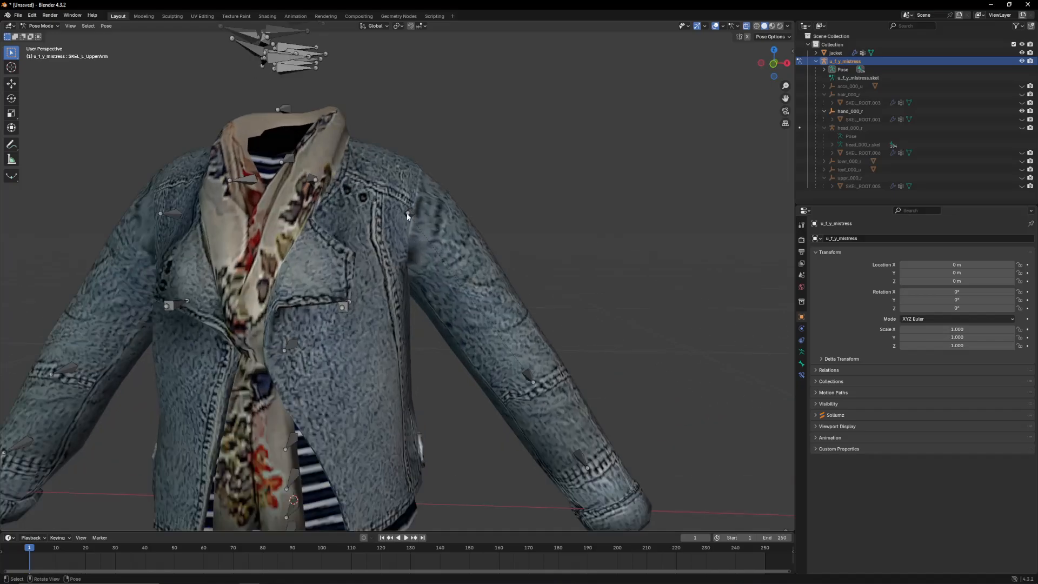
click(406, 213)
scroll(407, 214, up, 1)
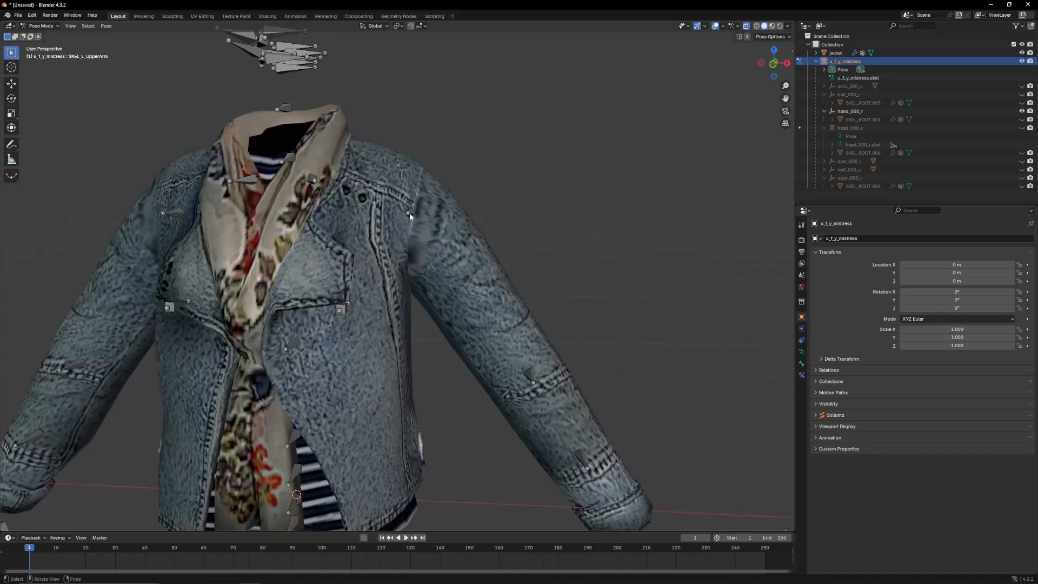
key(r)
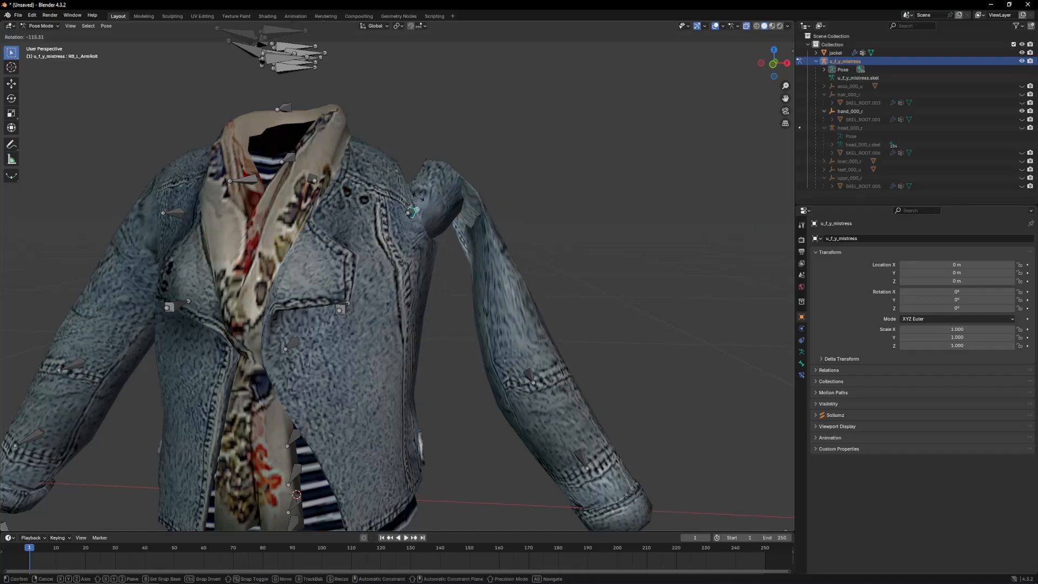
right_click(412, 216)
Step: Unhide head_000_r and raise the left upper arm bone by rotating it about -60° around the global Y axis
click(411, 217)
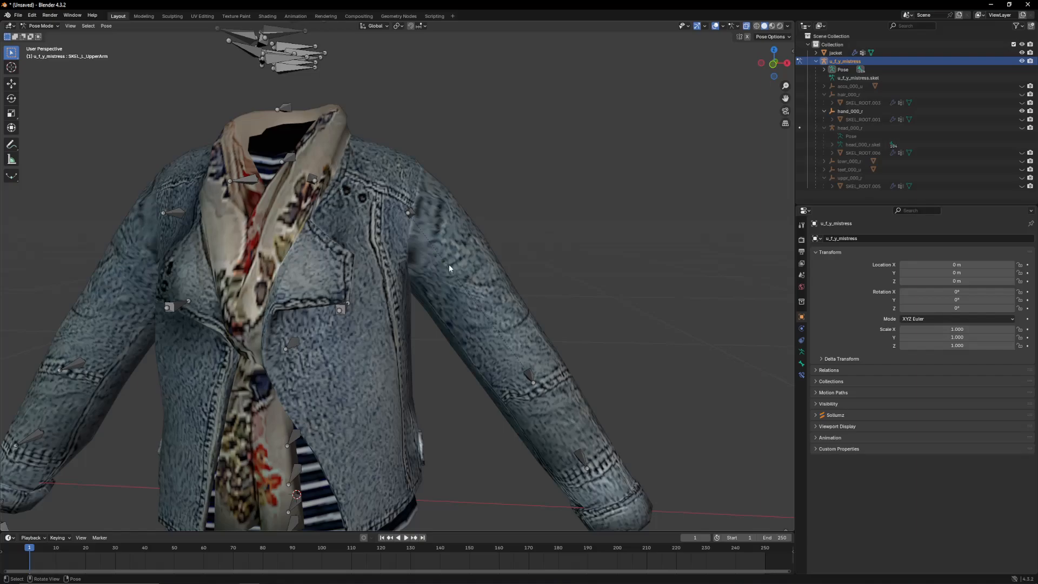
scroll(507, 339, down, 2)
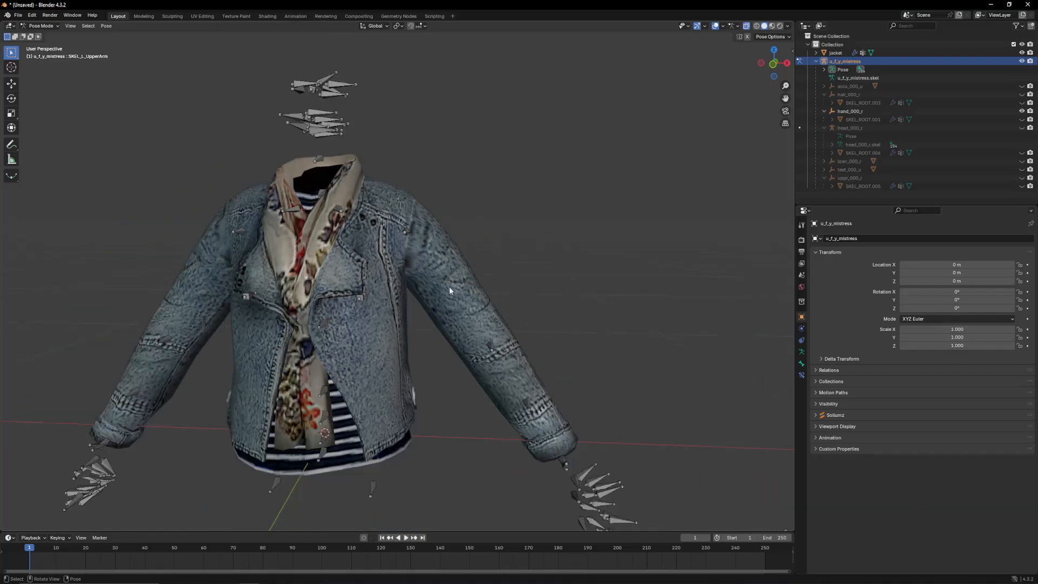
key(r)
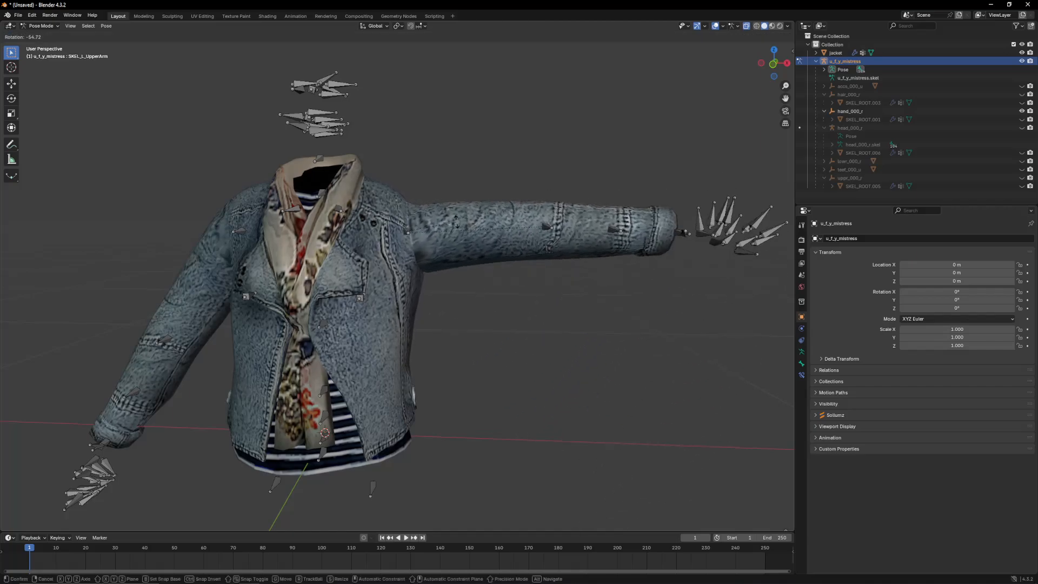
right_click(453, 208)
scroll(541, 184, down, 2)
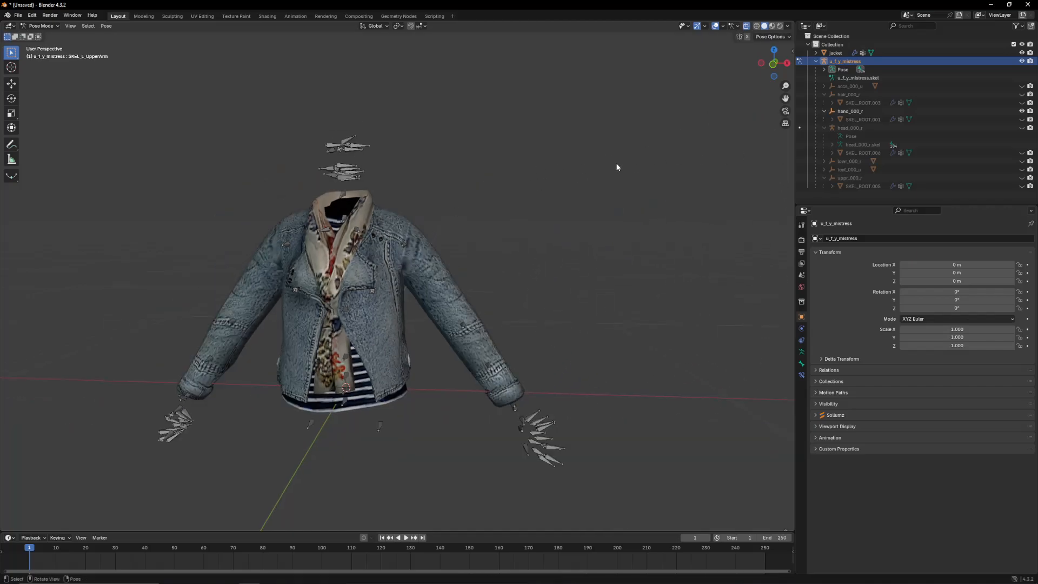
click(1022, 128)
scroll(490, 232, up, 2)
middle_drag(490, 231, 465, 245)
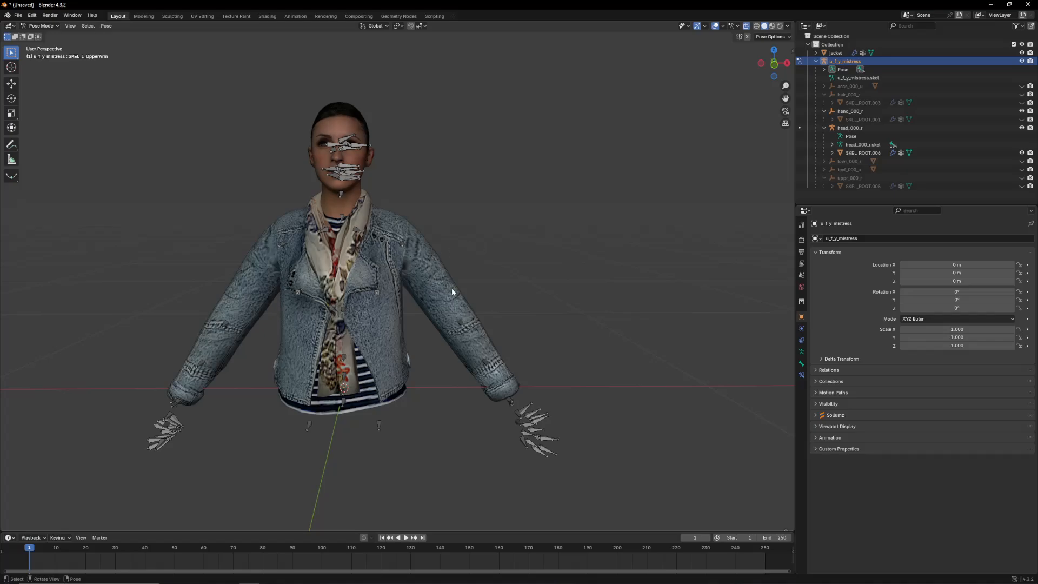
key(r)
key(y)
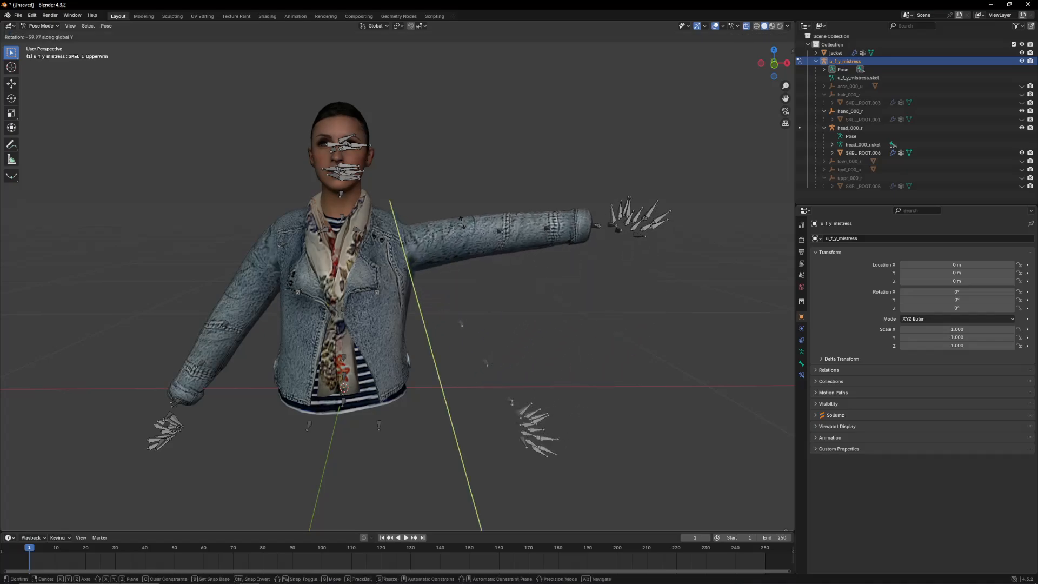
click(462, 223)
Step: Raise the right upper arm bone by rotating it 51.9° around the global Y axis
click(287, 246)
scroll(294, 249, up, 6)
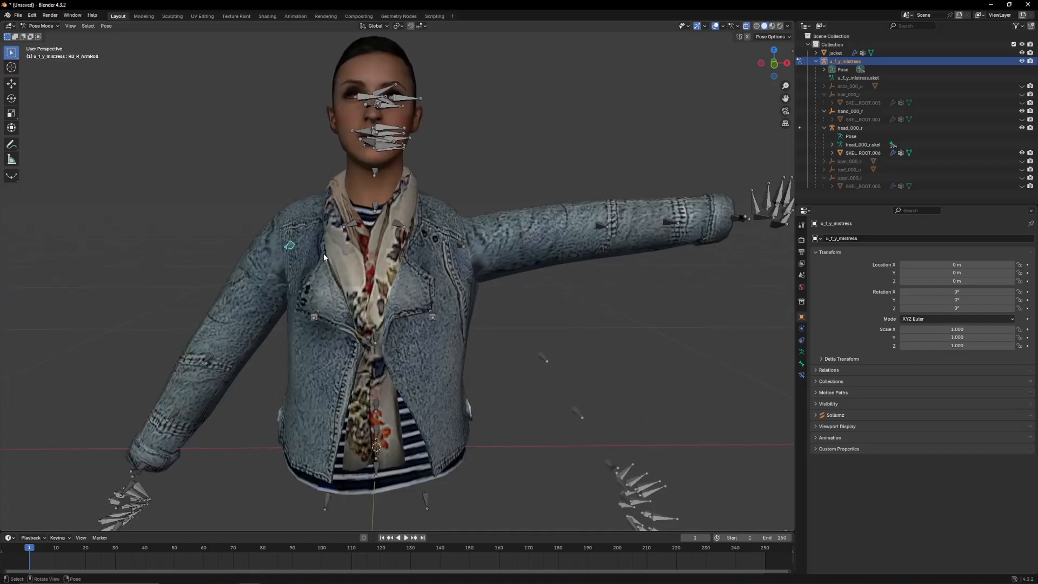
click(306, 252)
scroll(331, 252, up, 1)
key(r)
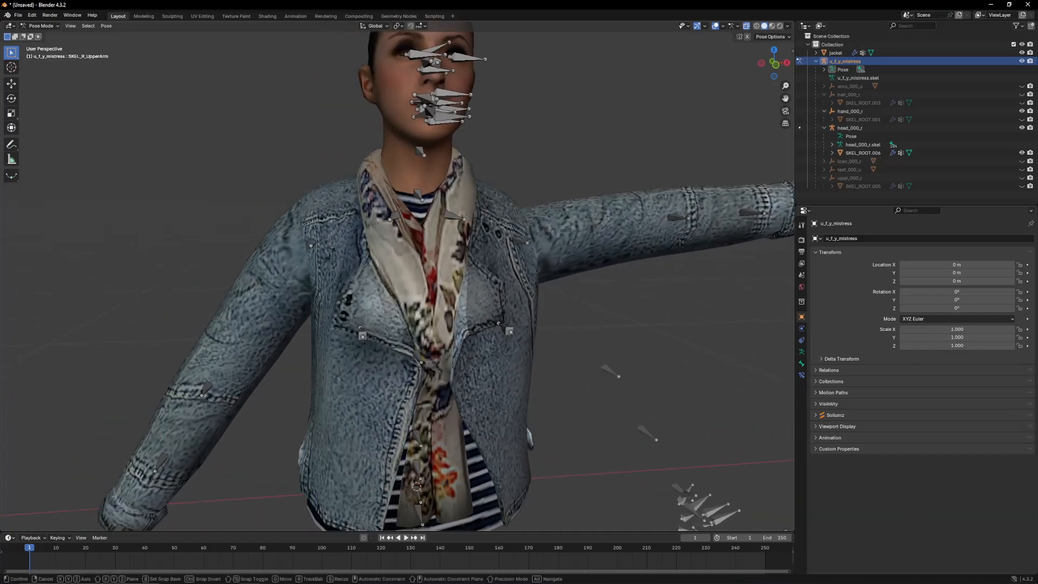
key(y)
click(320, 310)
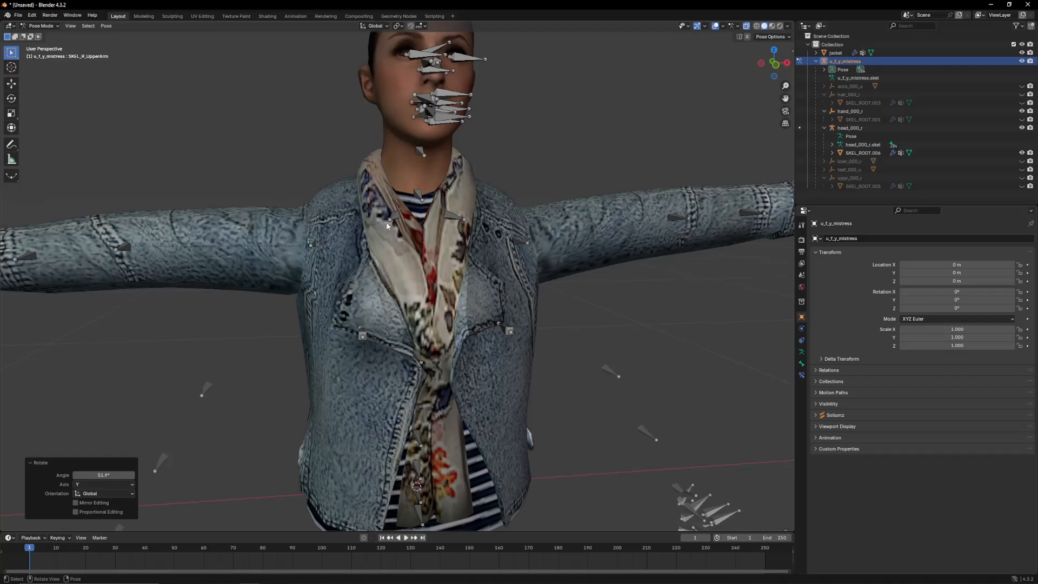
Step: Rotate the left clavicle bone upward, and rotate the right clavicle bone 31.7° around the global Y axis
click(457, 217)
key(r)
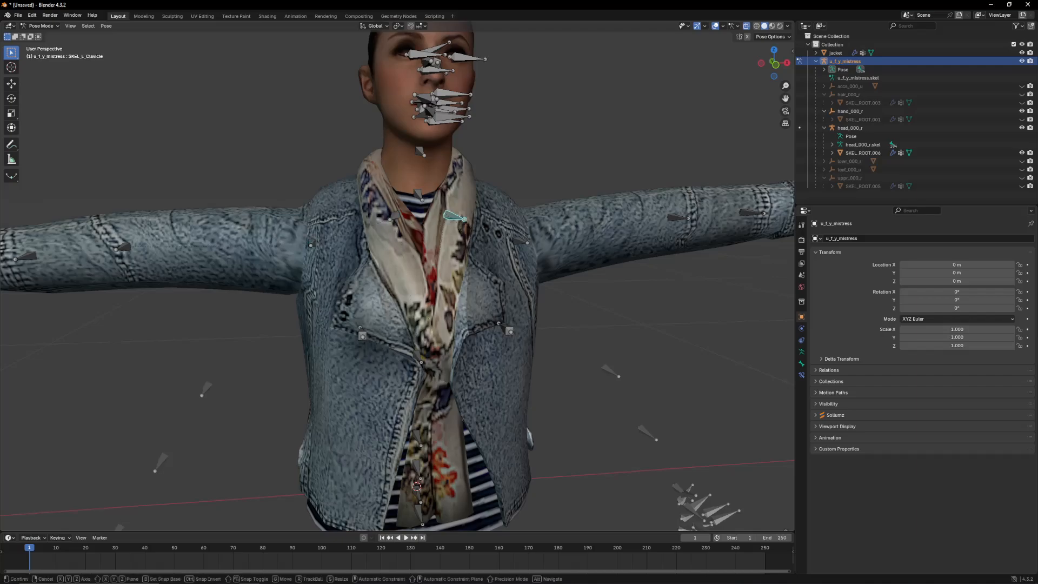
click(776, 216)
click(313, 246)
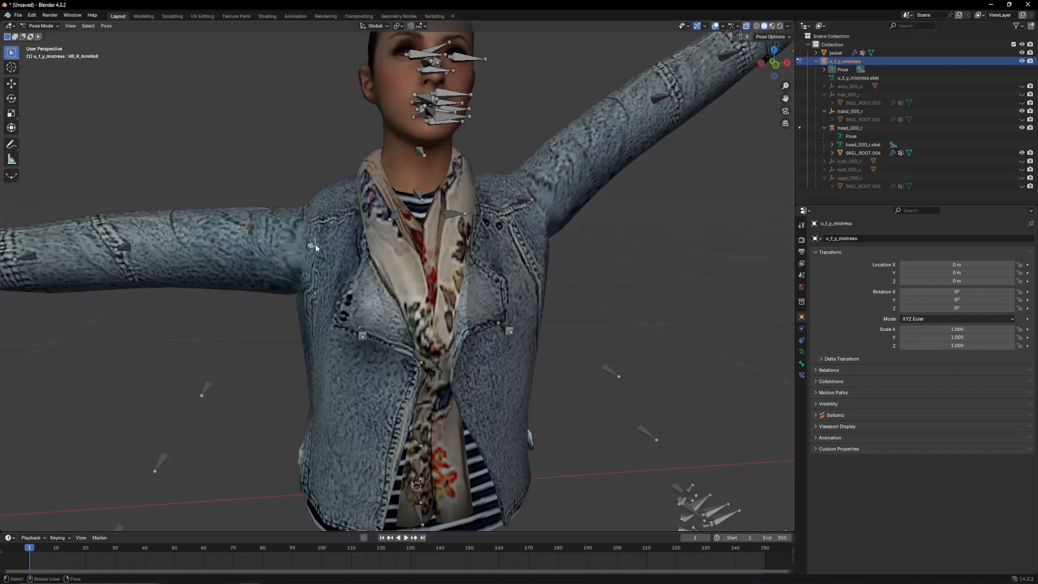
click(397, 222)
key(r)
key(y)
click(371, 233)
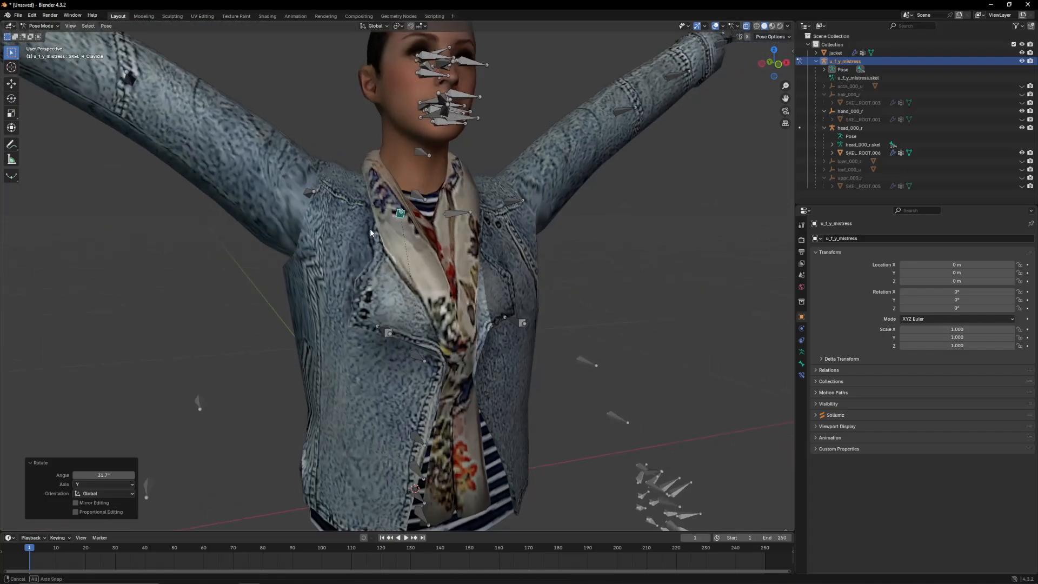
Step: Check the raised jacket sleeves from behind, switch the armature to Object Mode and select the jacket
middle_drag(371, 233, 530, 245)
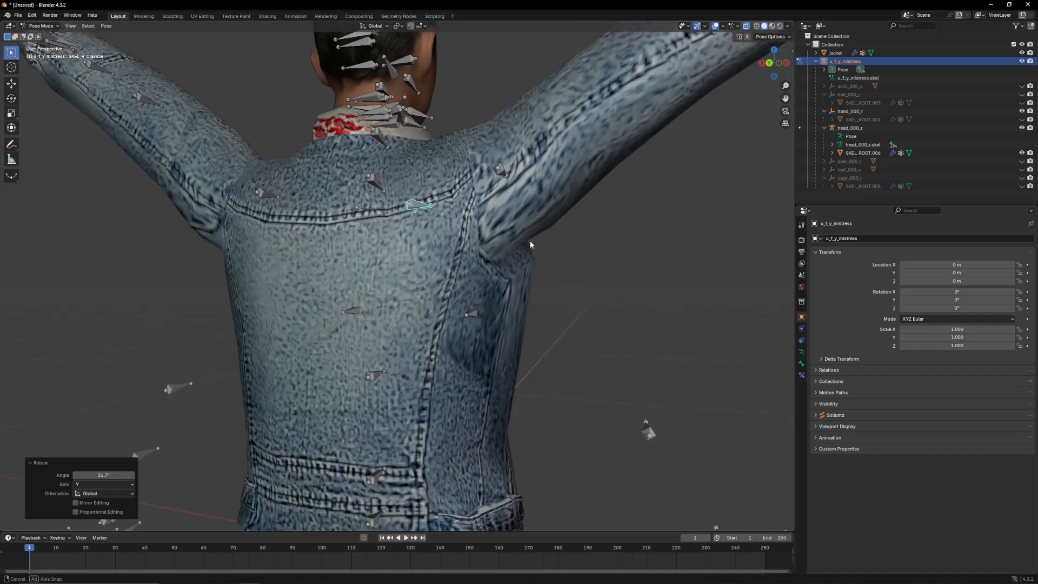
click(517, 271)
key(Tab)
click(40, 25)
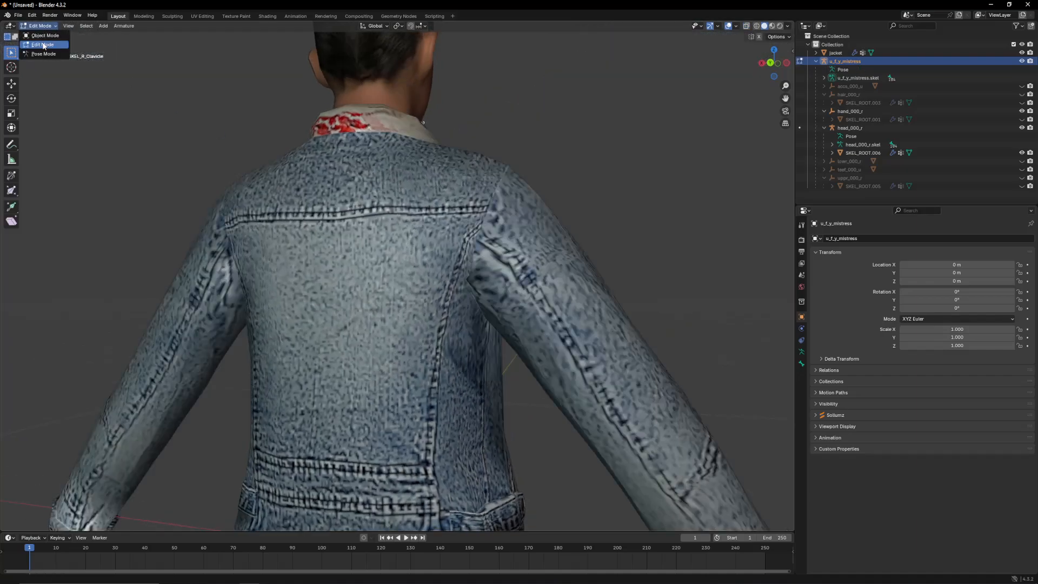
click(43, 45)
click(39, 25)
click(43, 36)
click(380, 216)
scroll(499, 254, up, 2)
middle_drag(432, 230, 313, 320)
click(498, 252)
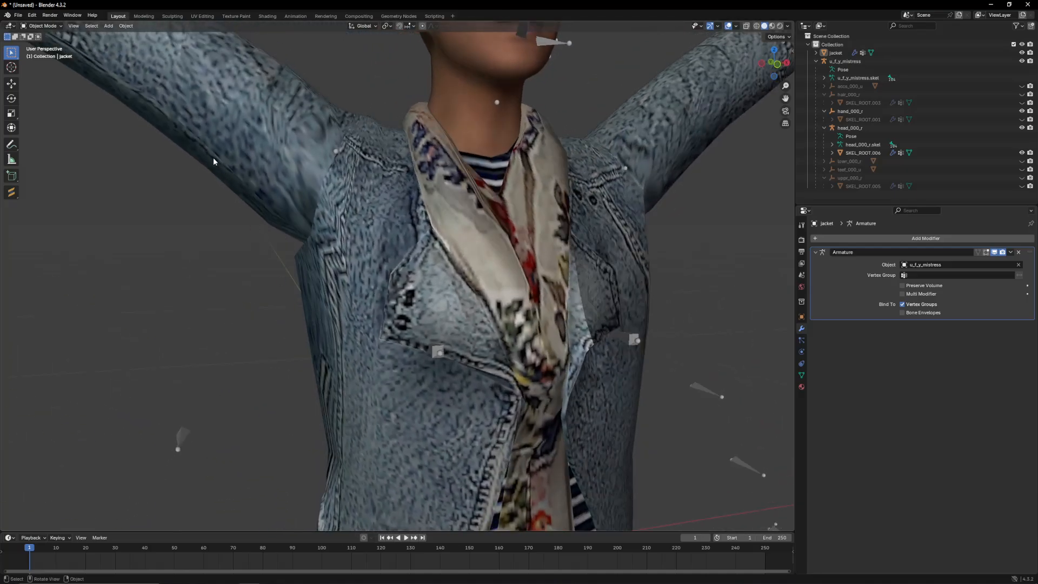
middle_drag(295, 232, 478, 248)
click(451, 250)
Step: Compare the jacket's arm position in Edit Mode with its posed shape in Object Mode
key(Tab)
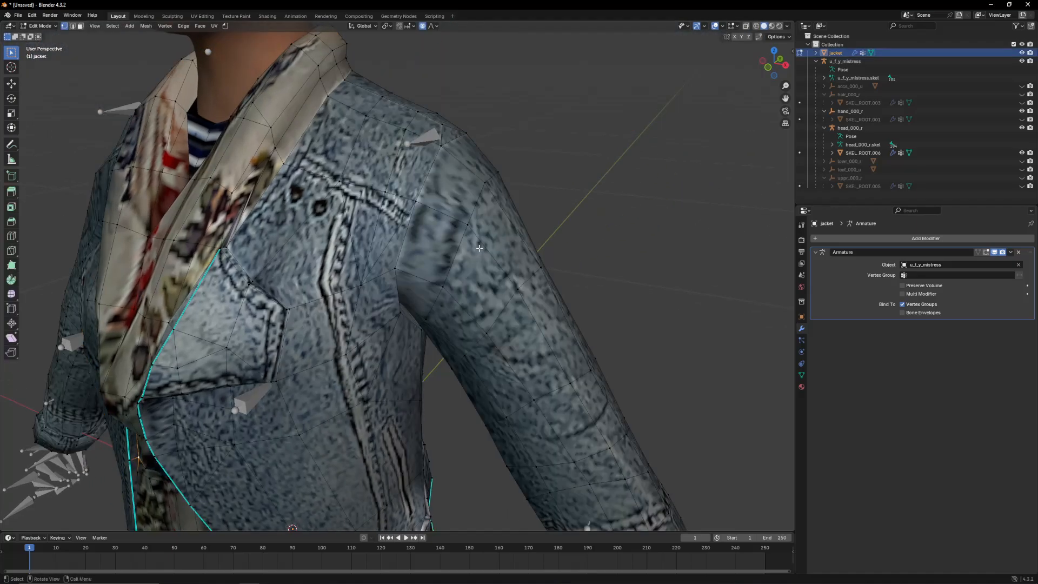
key(Tab)
scroll(311, 222, down, 3)
middle_drag(311, 222, 334, 223)
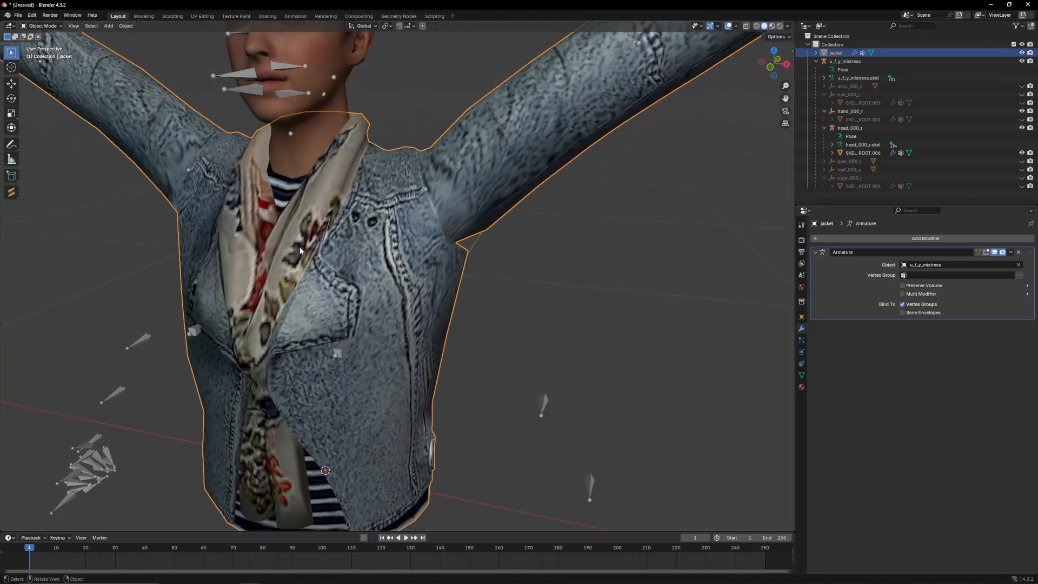
key(Tab)
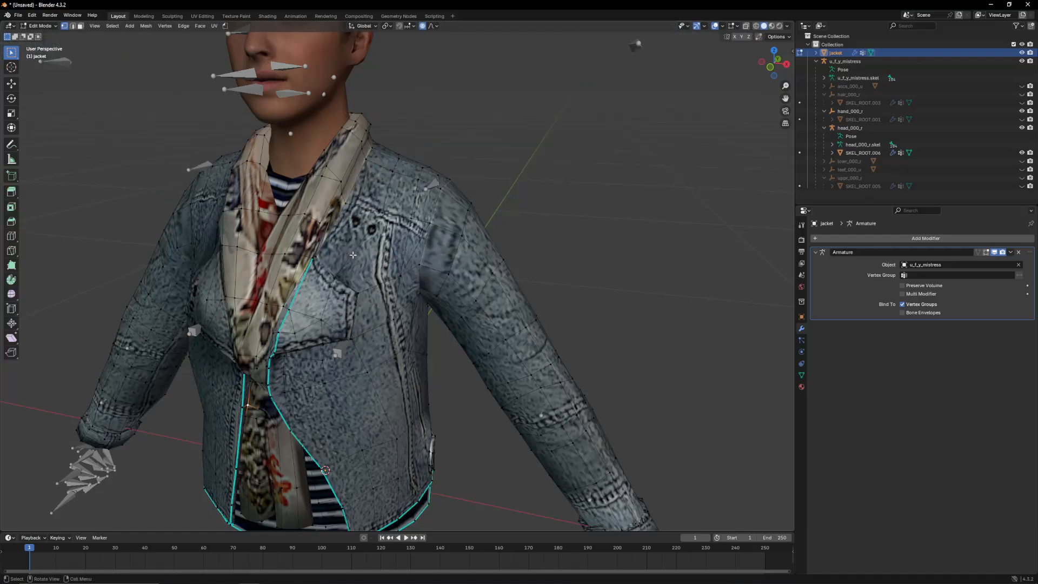
key(Tab)
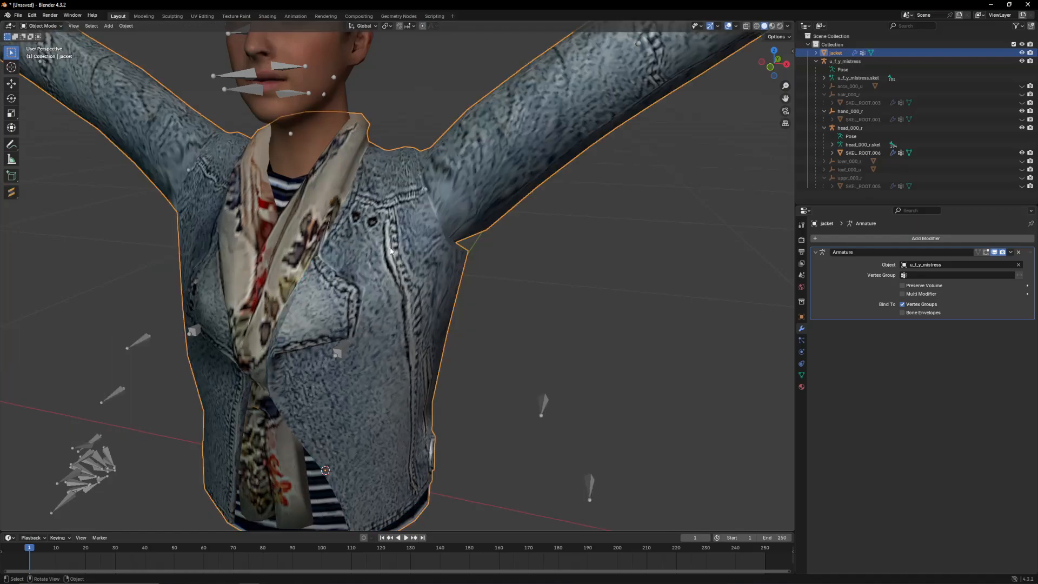
Step: Enable the Edit Mode and On Cage display of the jacket's Armature modifier, checking the pose in Edit Mode
click(985, 253)
scroll(559, 271, down, 4)
key(Tab)
middle_drag(514, 264, 612, 277)
scroll(471, 272, up, 5)
key(Tab)
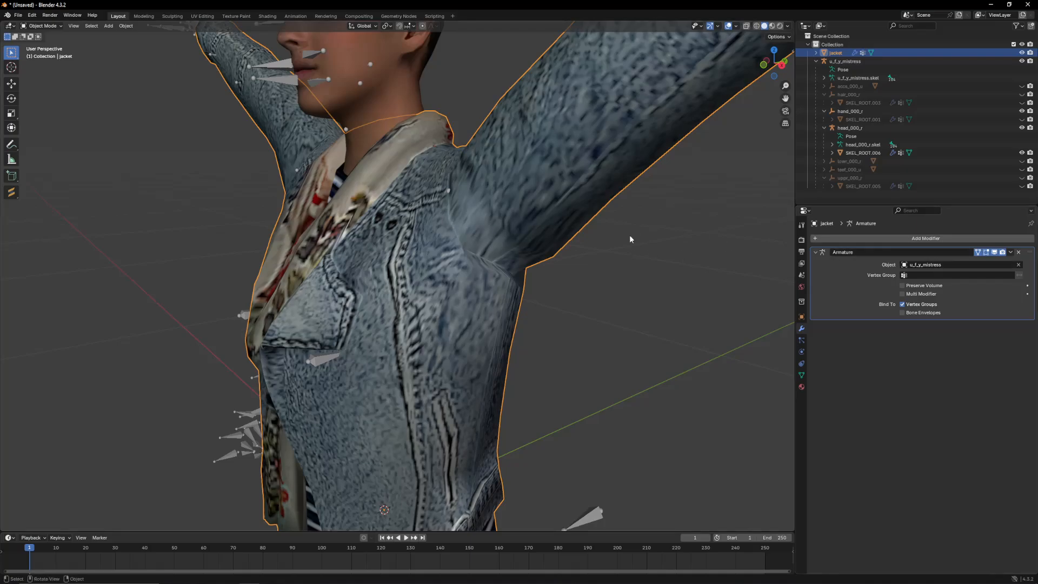
click(979, 253)
key(Tab)
key(Tab)
key(Tab)
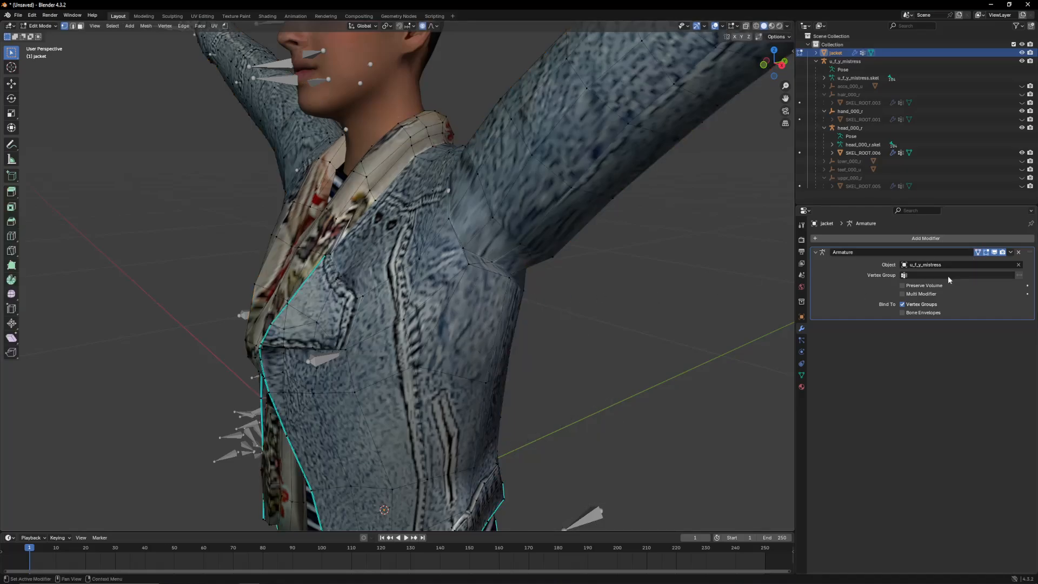
click(987, 252)
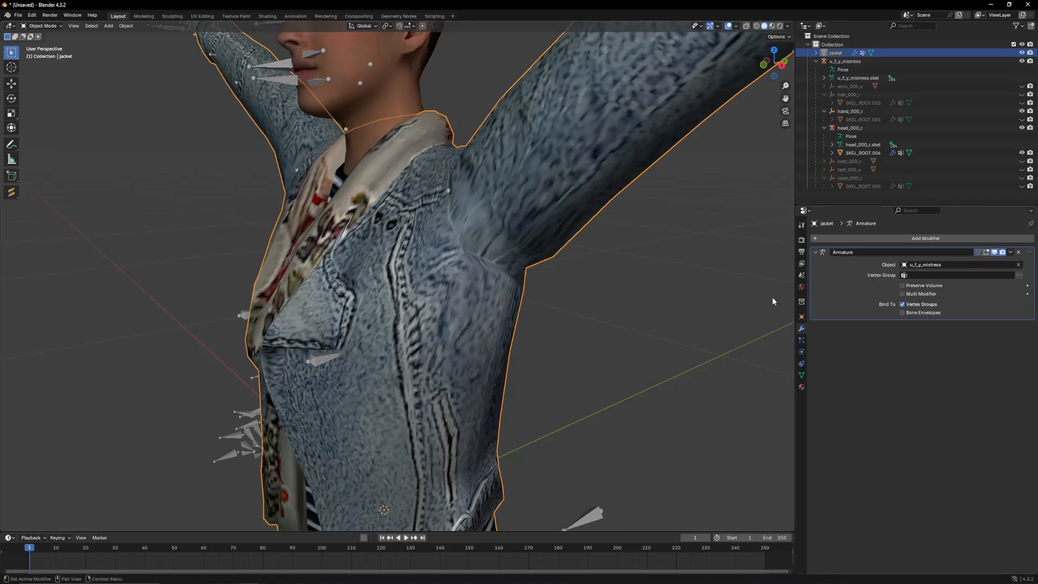
middle_drag(772, 301, 567, 292)
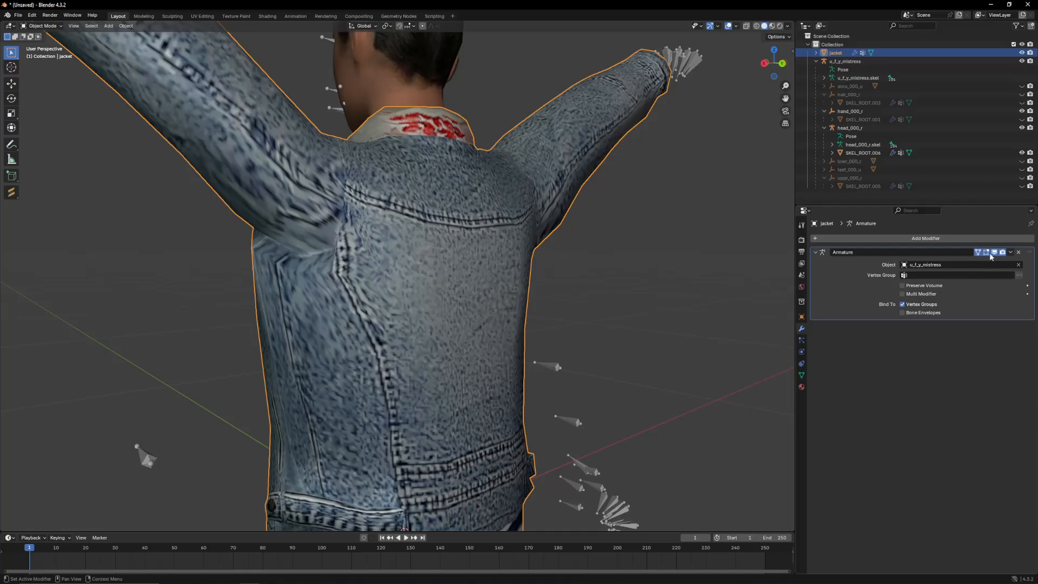
Step: Select a vertex at the jacket's left armpit in Edit Mode to examine the mesh under the raised arm
key(Tab)
middle_drag(390, 341, 331, 308)
click(331, 267)
scroll(336, 271, up, 5)
scroll(308, 309, up, 5)
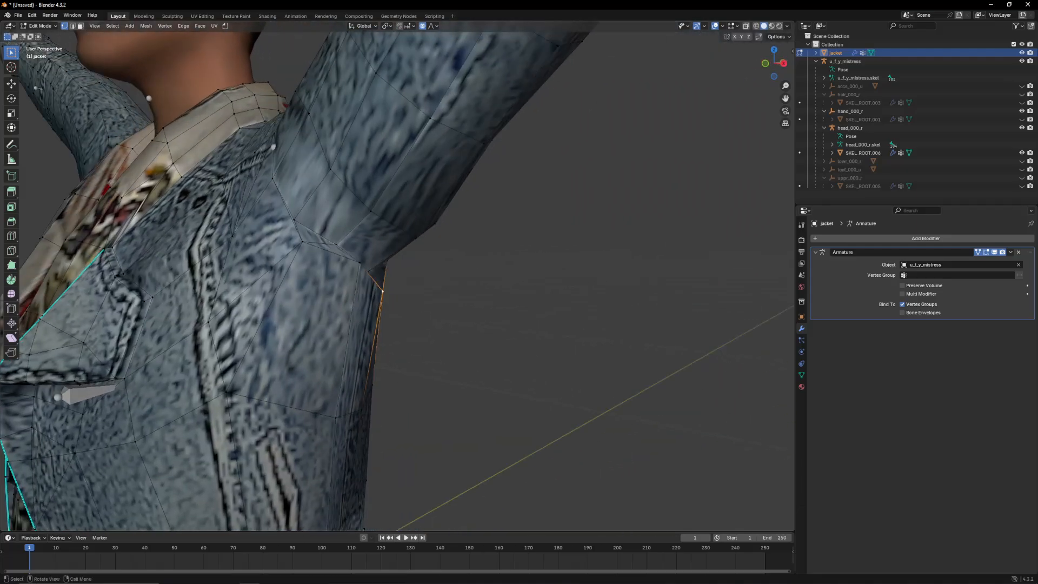
Step: Switch the jacket to Weight Paint mode and bring the right armpit's weights into view
click(30, 26)
click(40, 77)
scroll(185, 169, down, 3)
mouse_move(185, 170)
middle_down()
mouse_move(294, 183)
mouse_move(443, 263)
middle_up()
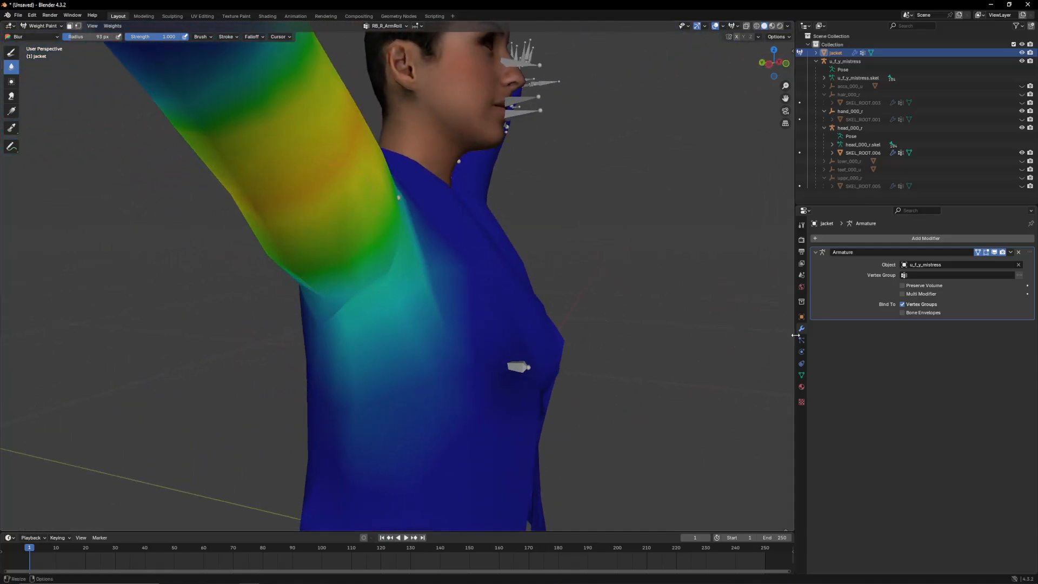
Step: Show the jacket's vertex groups and blur the RB_R_ArmRoll weights around the right armpit
click(802, 375)
scroll(607, 297, up, 3)
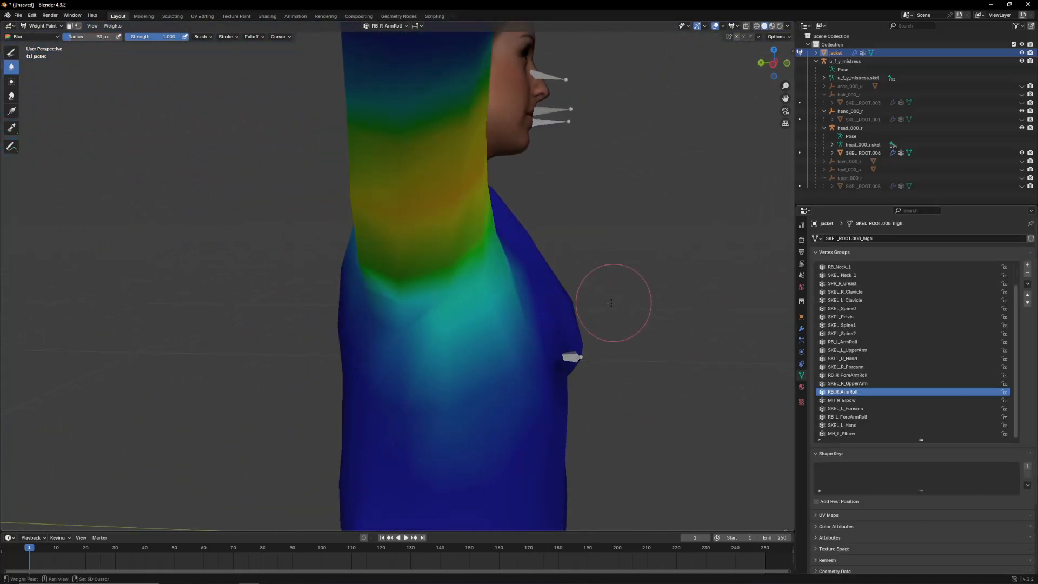
middle_drag(607, 297, 518, 296)
middle_drag(149, 175, 217, 190)
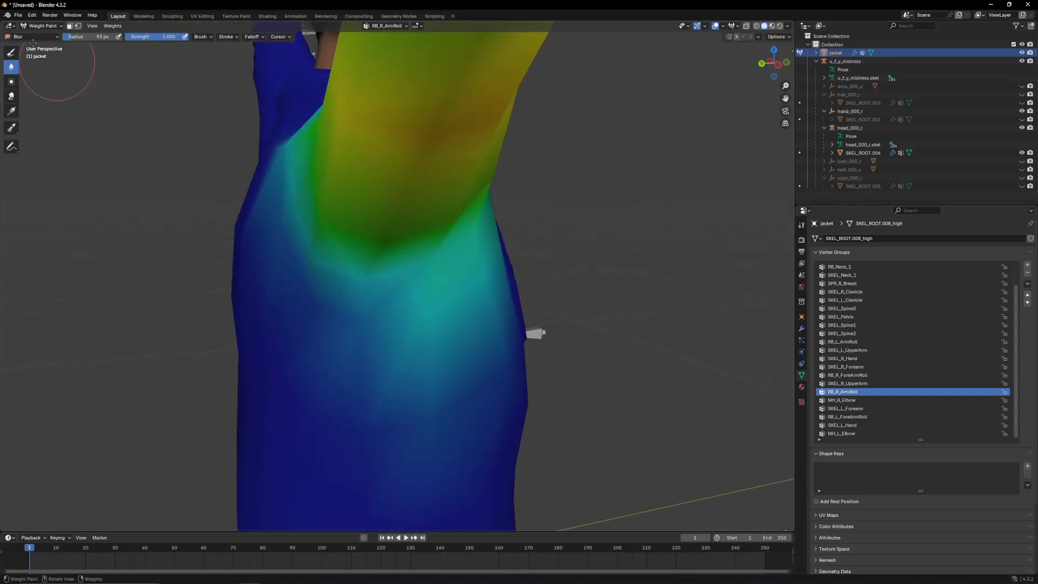
mouse_move(412, 287)
mouse_down()
mouse_move(475, 253)
mouse_move(445, 280)
mouse_up()
mouse_move(489, 250)
mouse_down()
mouse_move(357, 310)
mouse_move(318, 312)
mouse_move(362, 325)
mouse_up()
middle_drag(514, 292, 486, 301)
middle_drag(531, 266, 208, 274)
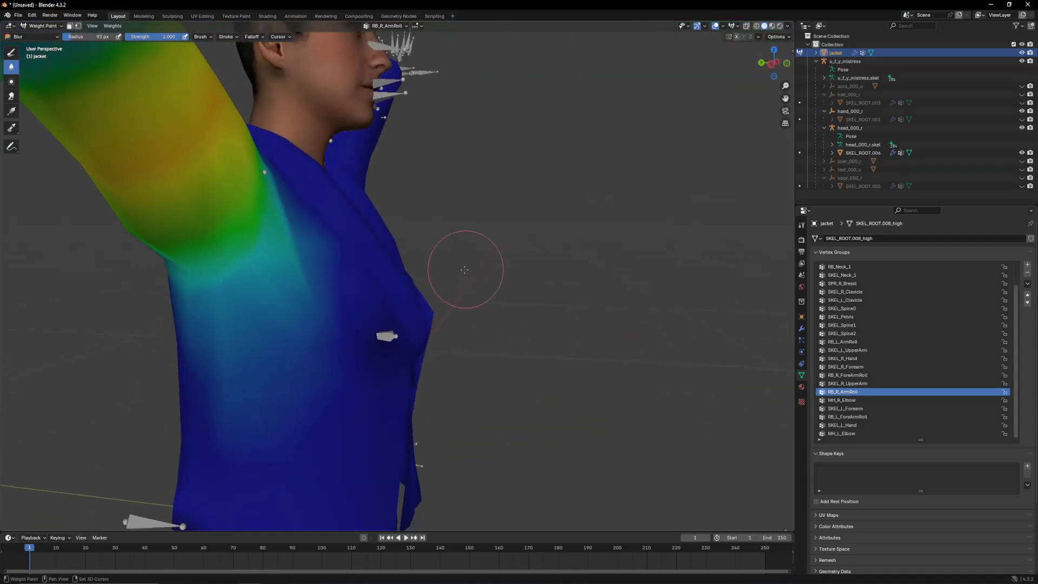
middle_drag(463, 267, 589, 268)
mouse_move(505, 273)
middle_down()
mouse_move(528, 269)
mouse_move(514, 290)
middle_up()
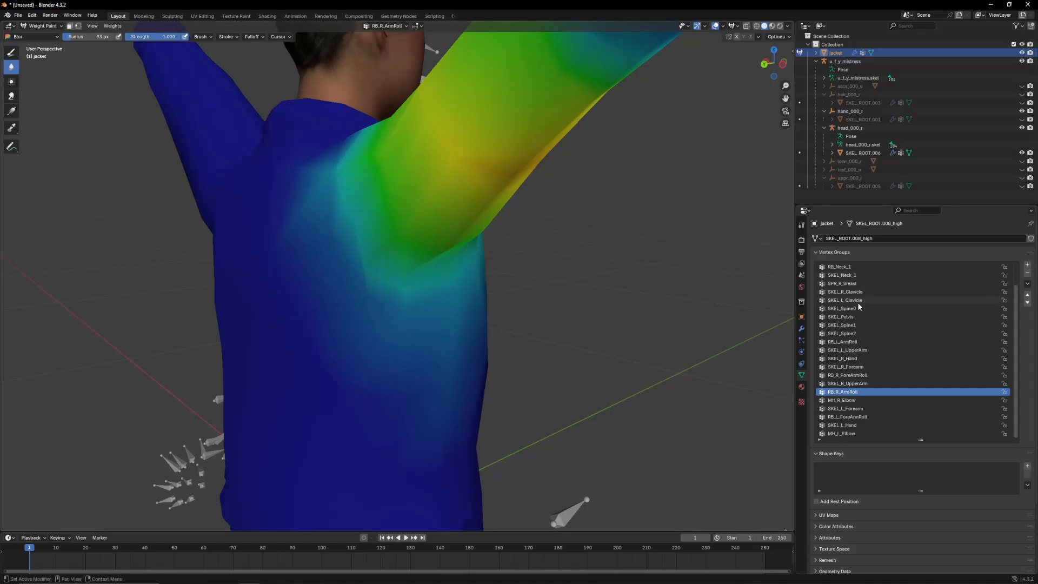
Step: Compare the SKEL_Spine3, SKEL_Spine1 and SKEL_Spine2 vertex group weights around the jacket's back and right armpit
scroll(857, 303, up, 3)
click(847, 276)
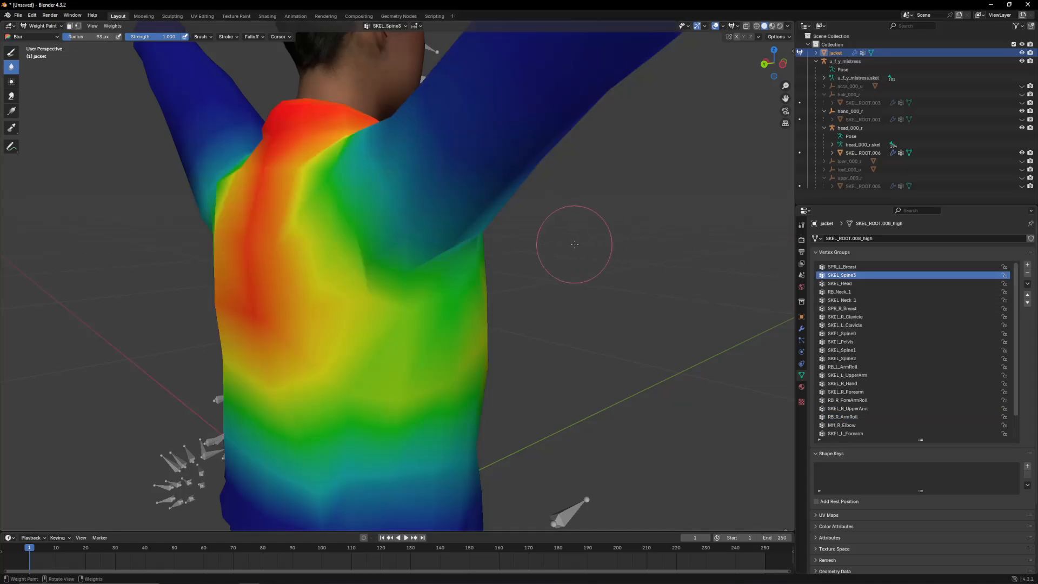
mouse_move(575, 243)
middle_down()
mouse_move(597, 234)
mouse_move(562, 242)
middle_up()
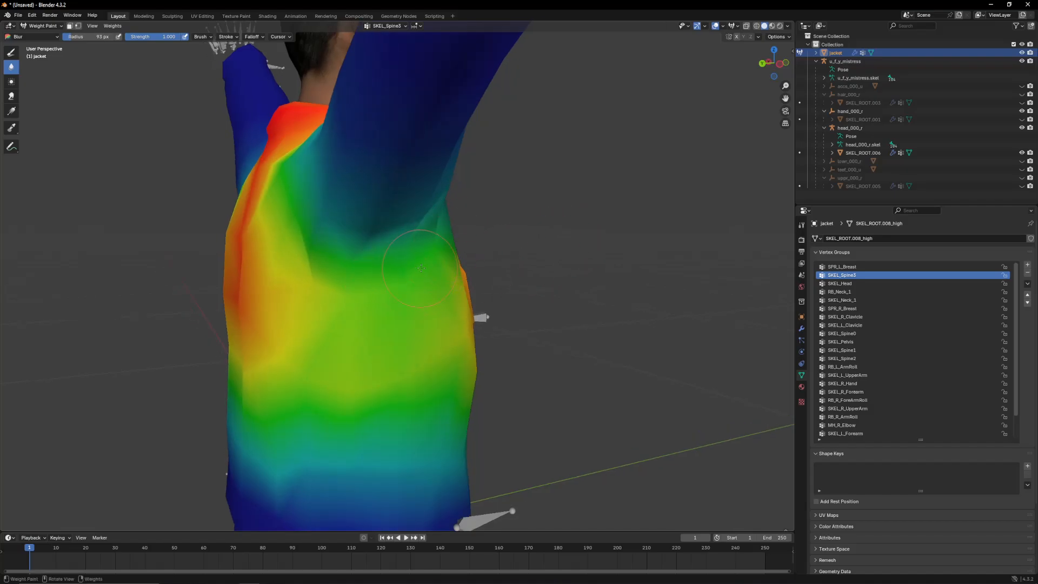
middle_drag(474, 254, 556, 290)
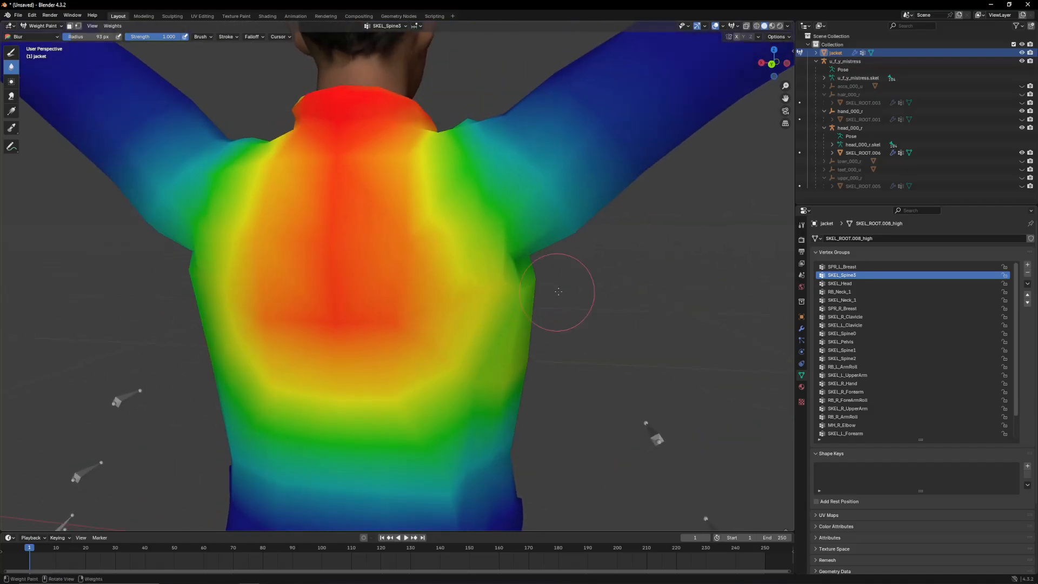
click(842, 350)
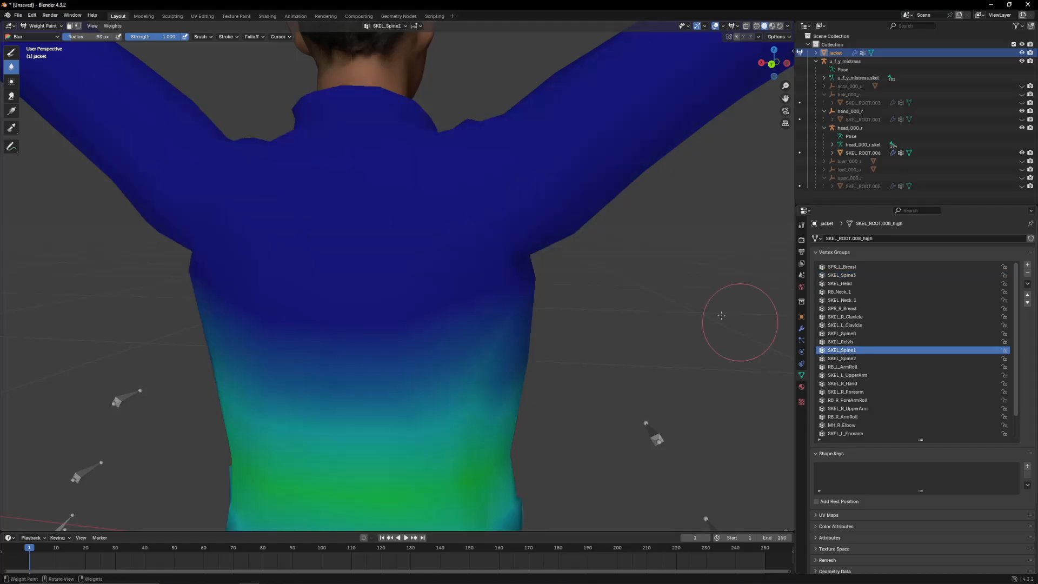
middle_drag(737, 308, 676, 306)
click(835, 358)
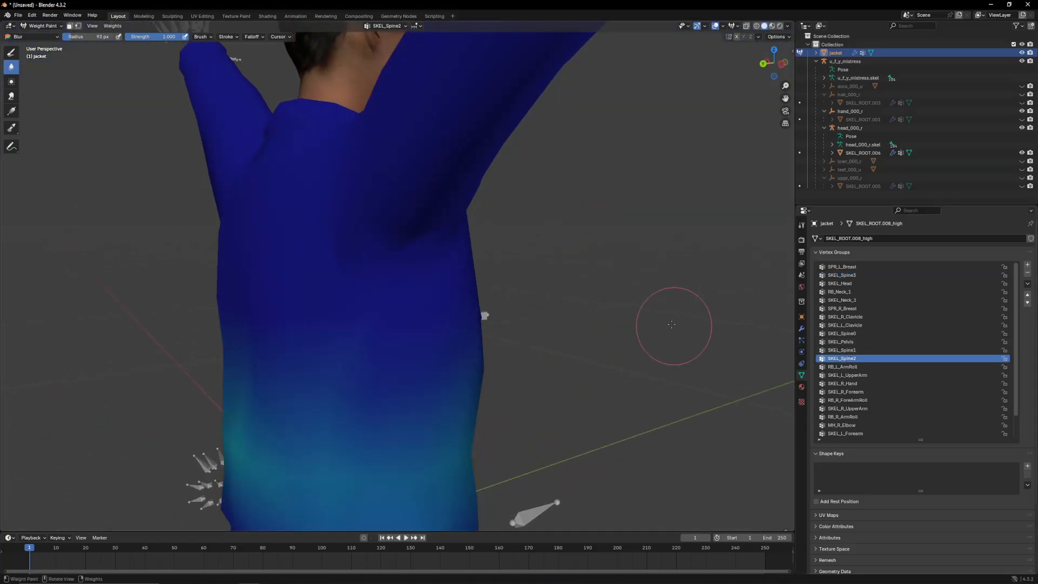
click(836, 350)
scroll(843, 375, down, 3)
scroll(842, 373, up, 3)
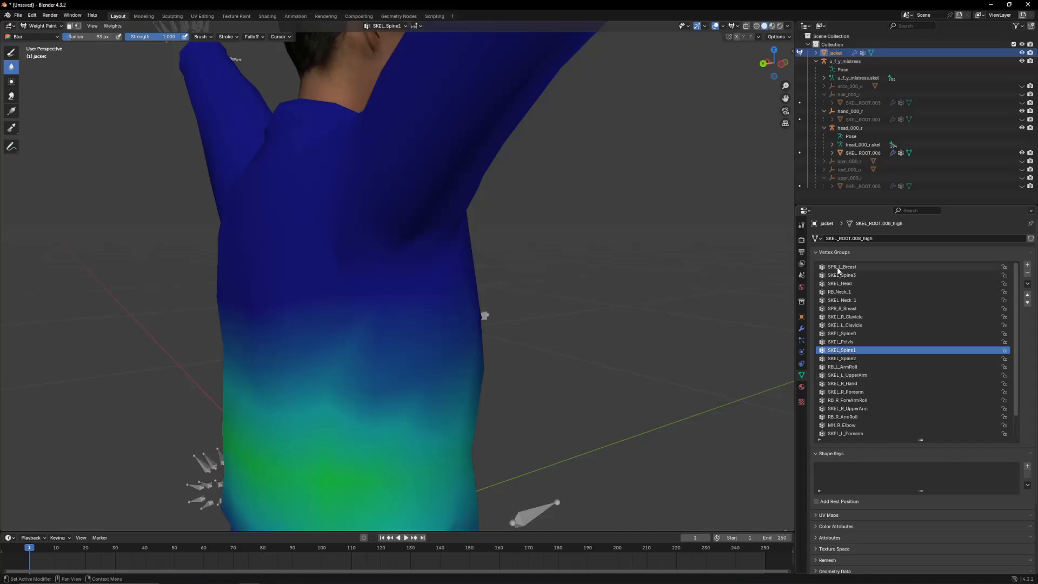
click(839, 268)
click(839, 275)
middle_drag(641, 288, 706, 290)
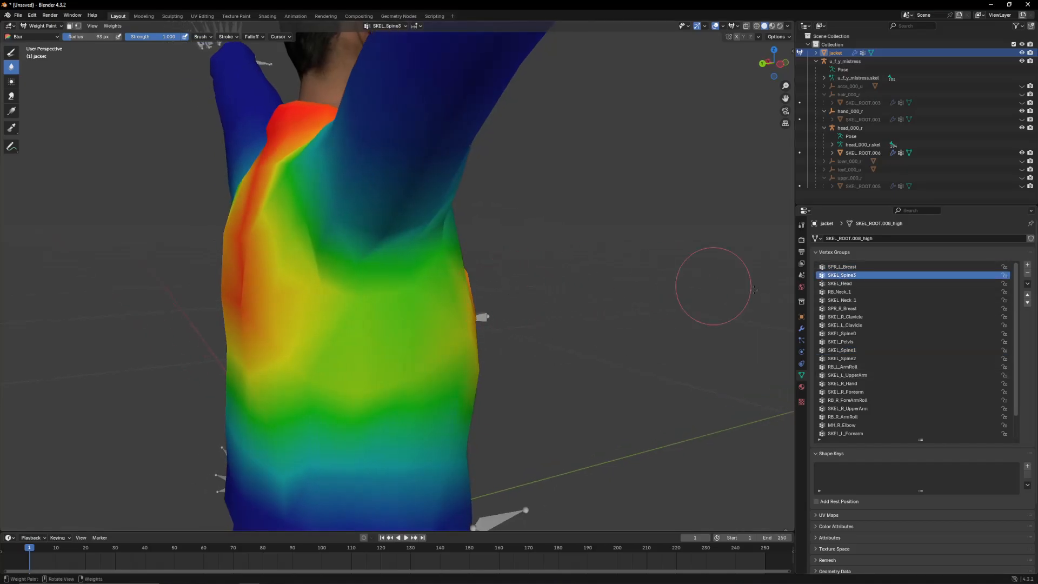
Step: Go through the head, neck and right breast vertex groups to SKEL_R_Clavicle and examine its weights around the right armpit
click(835, 284)
click(838, 292)
click(839, 300)
click(839, 308)
click(841, 317)
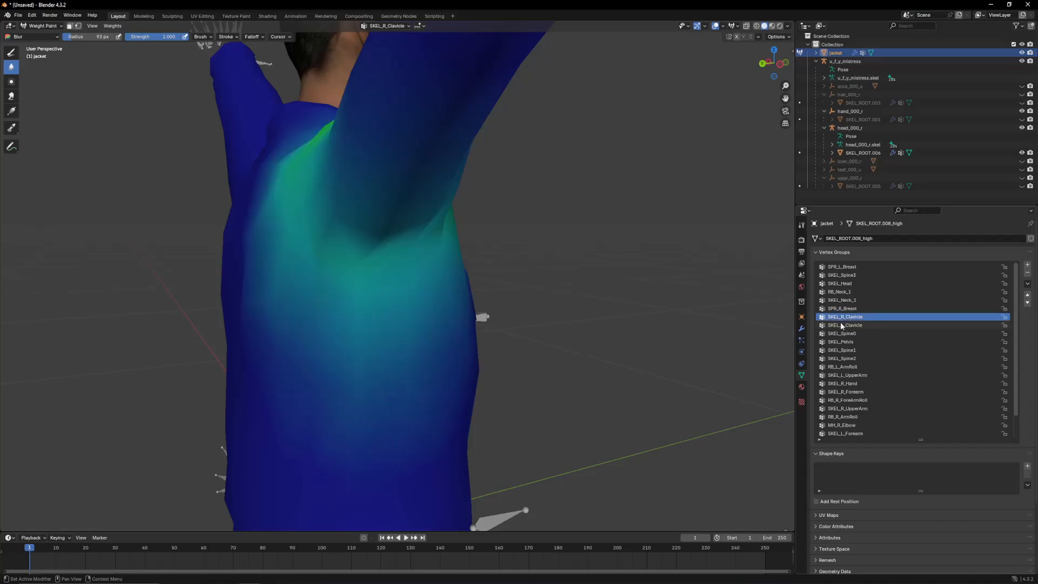
mouse_move(516, 302)
middle_down()
mouse_move(413, 298)
mouse_move(478, 302)
middle_up()
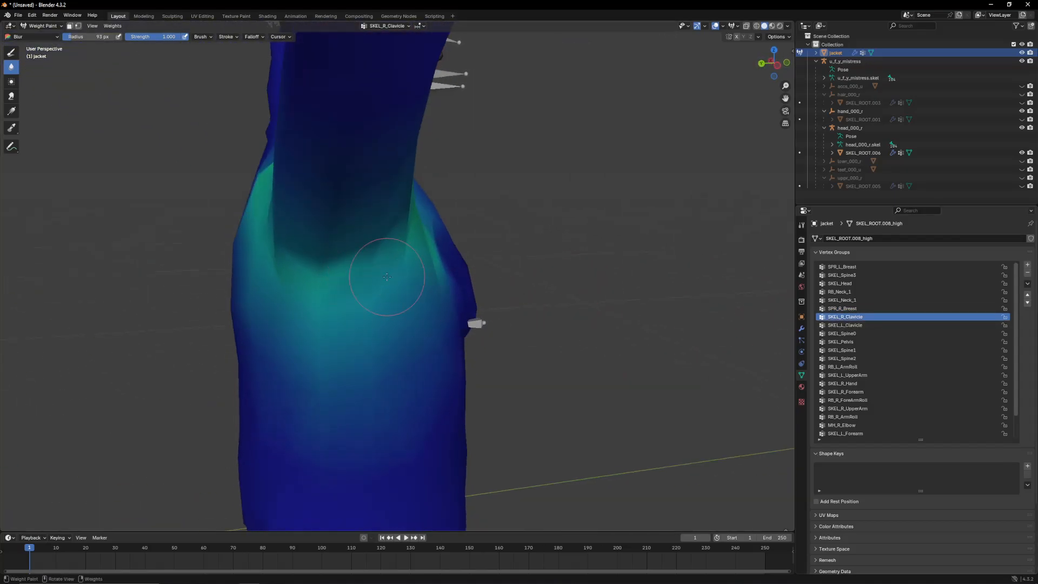
middle_drag(343, 306, 348, 273)
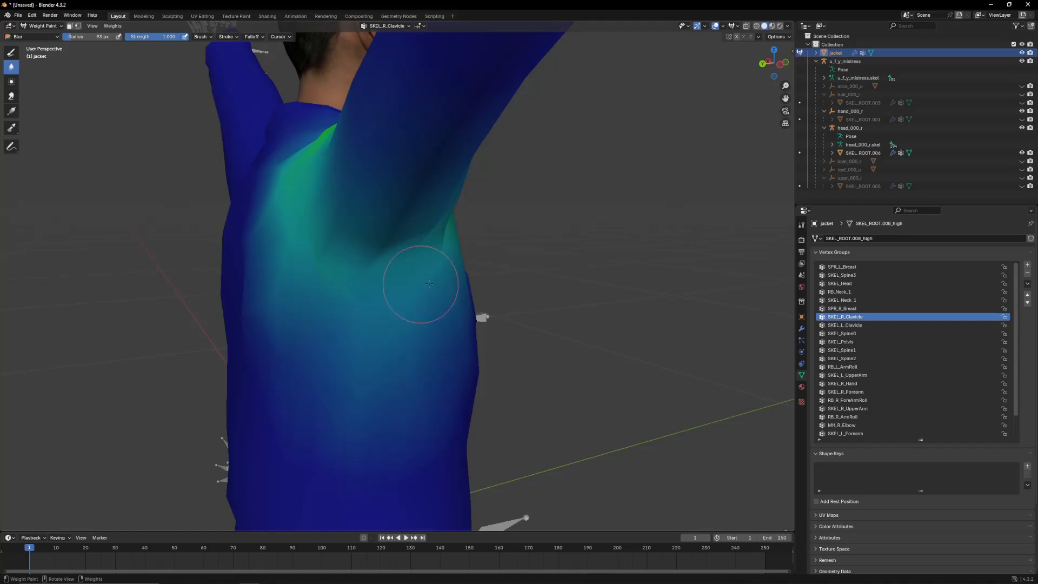
middle_drag(430, 284, 527, 273)
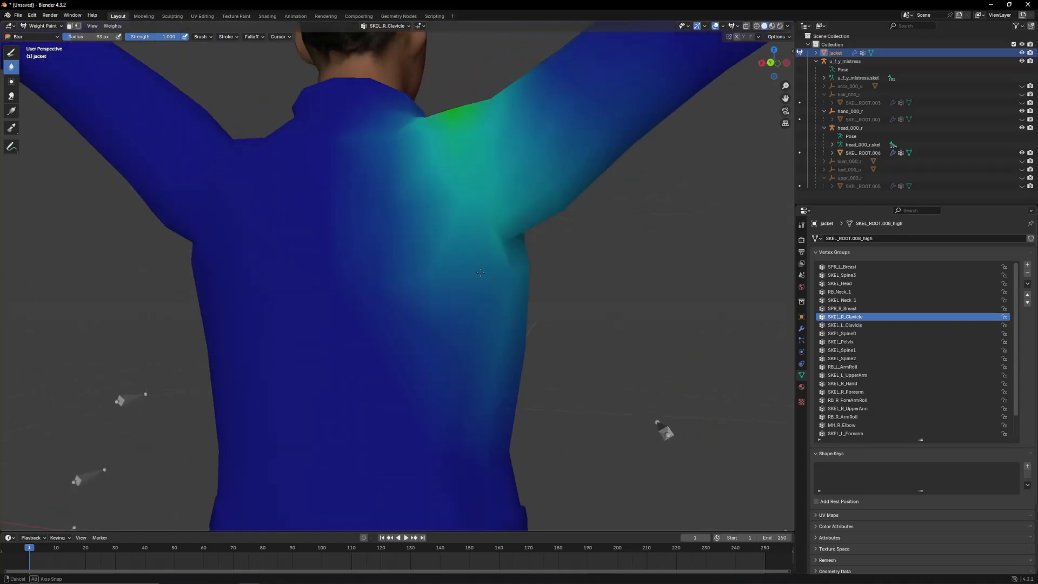
Step: Switch the jacket to Edit Mode, frame the selected right armpit vertex and display its vertex weights
click(43, 28)
click(38, 36)
key(Tab)
key(grave)
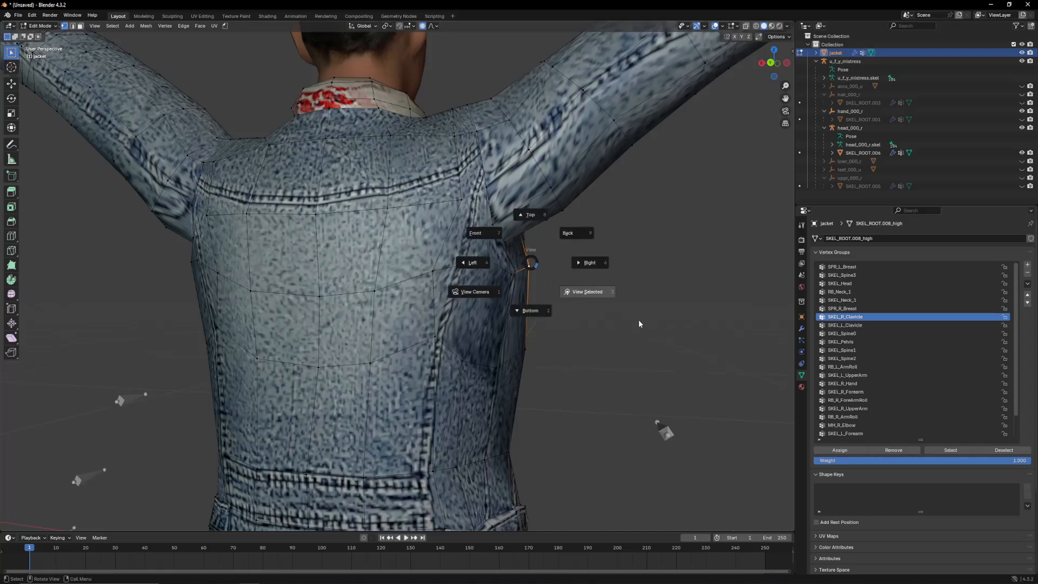
click(638, 319)
scroll(439, 294, down, 5)
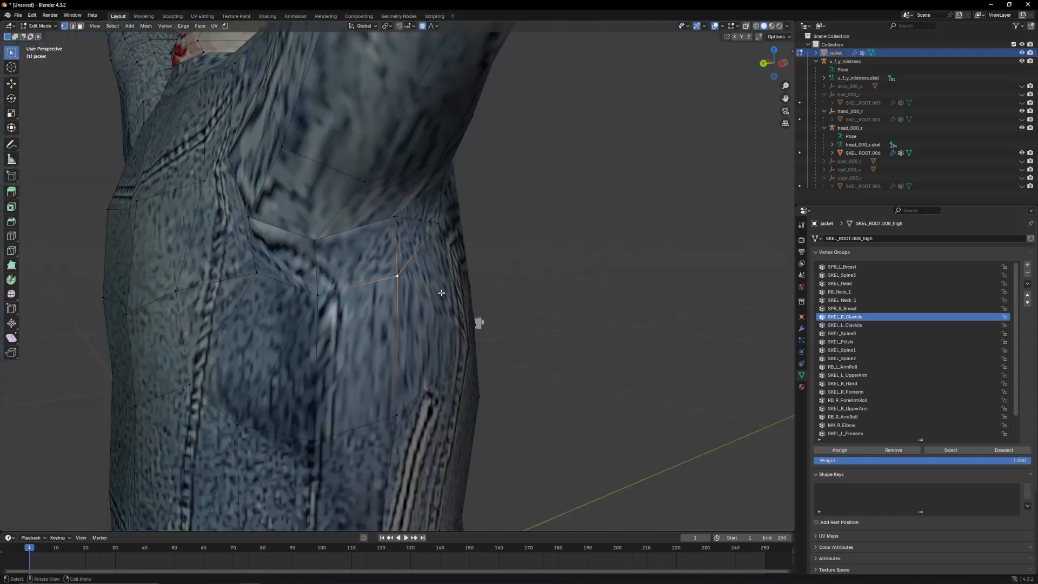
key(n)
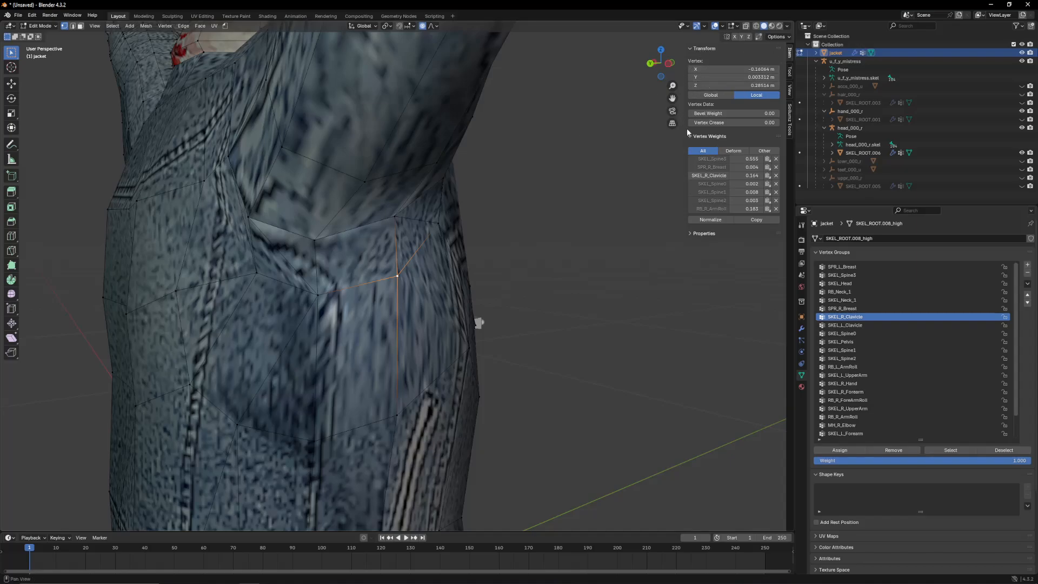
drag(683, 144, 636, 144)
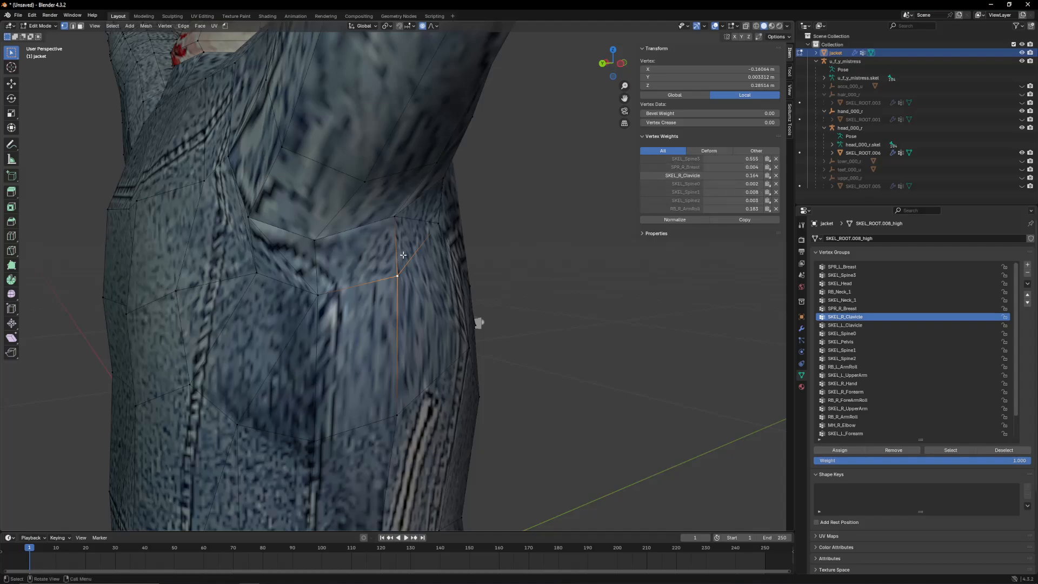
middle_drag(403, 254, 438, 275)
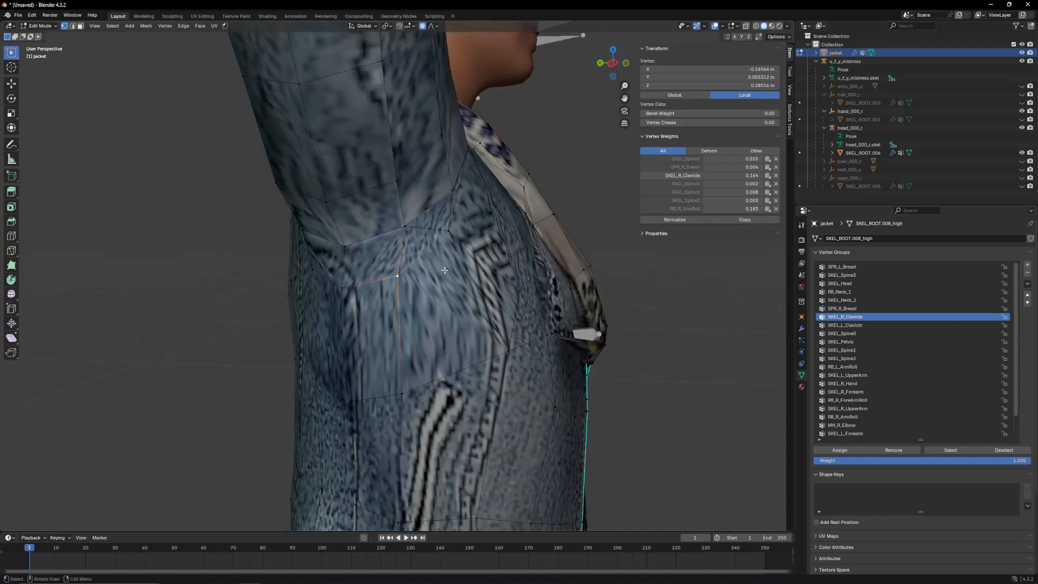
Step: Return the jacket to Object Mode and examine the deformation at the right armpit
scroll(444, 271, down, 2)
middle_drag(150, 72, 107, 71)
click(38, 26)
click(43, 29)
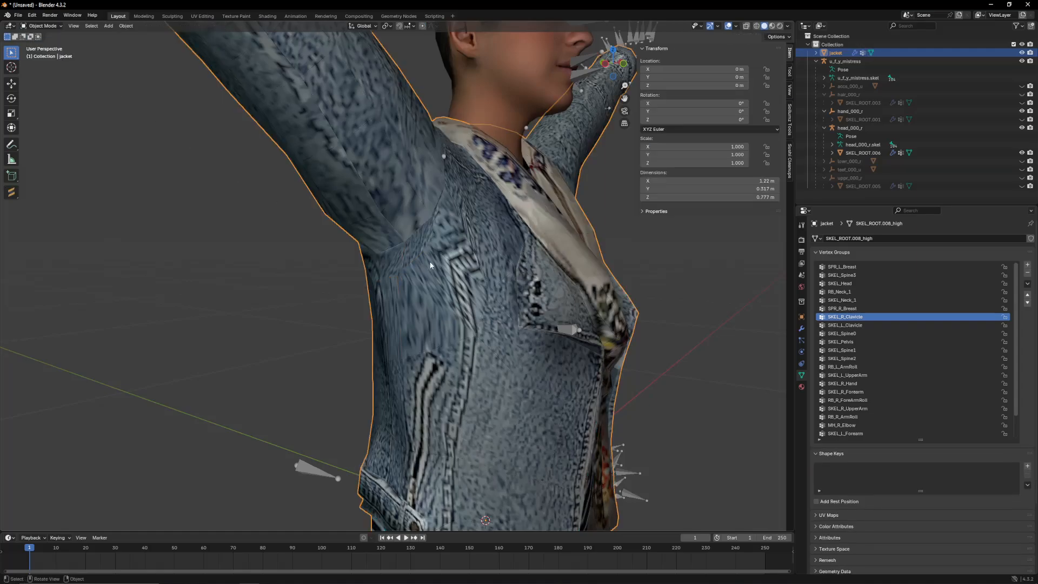
middle_drag(389, 238, 416, 254)
Step: Normalize all of the jacket's vertex groups in Weight Paint mode, using the Deform Pose Bones subset with Lock Active disabled
click(42, 26)
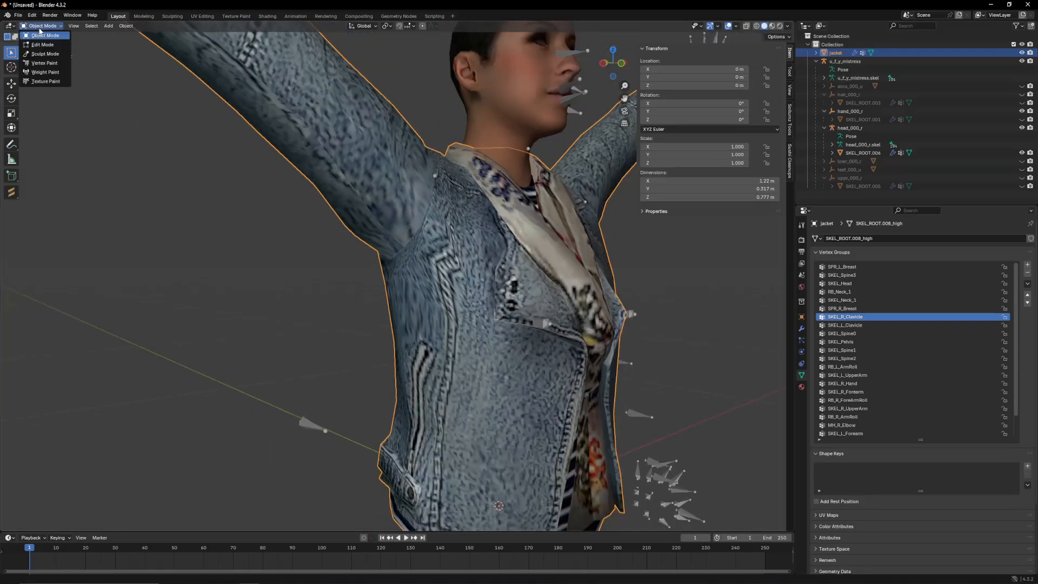
click(43, 72)
click(112, 26)
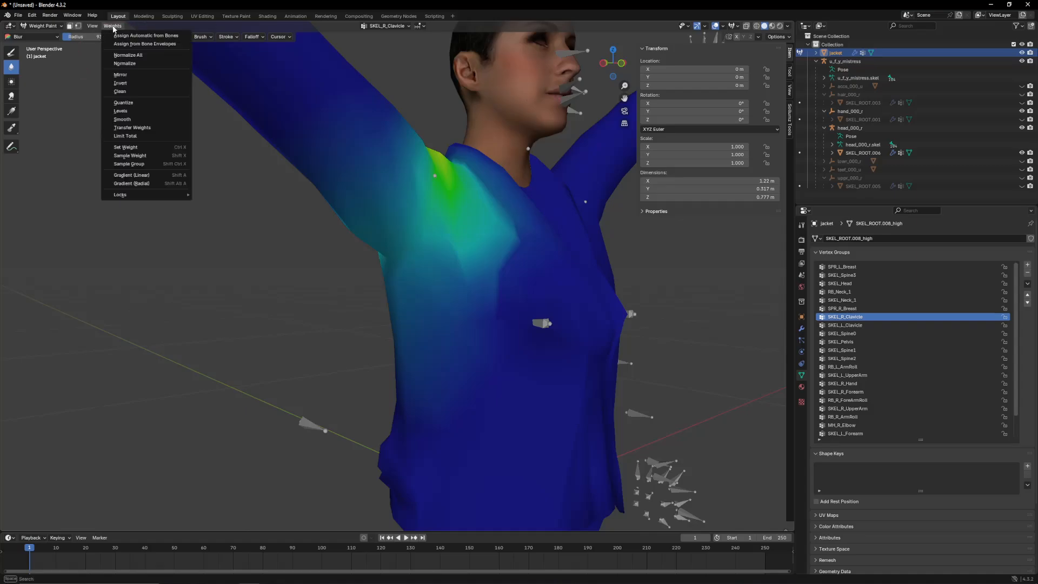
click(130, 55)
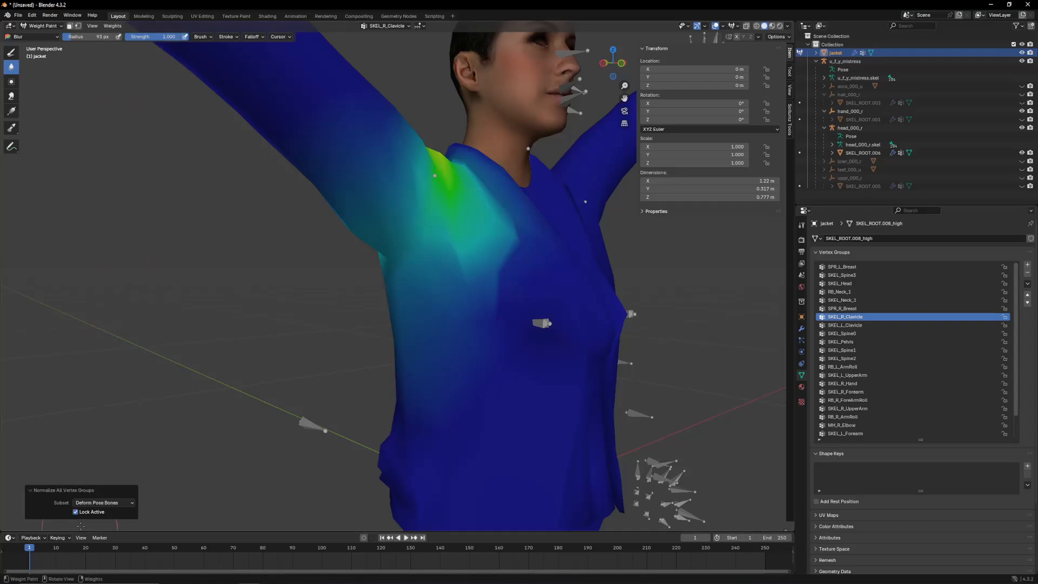
click(81, 503)
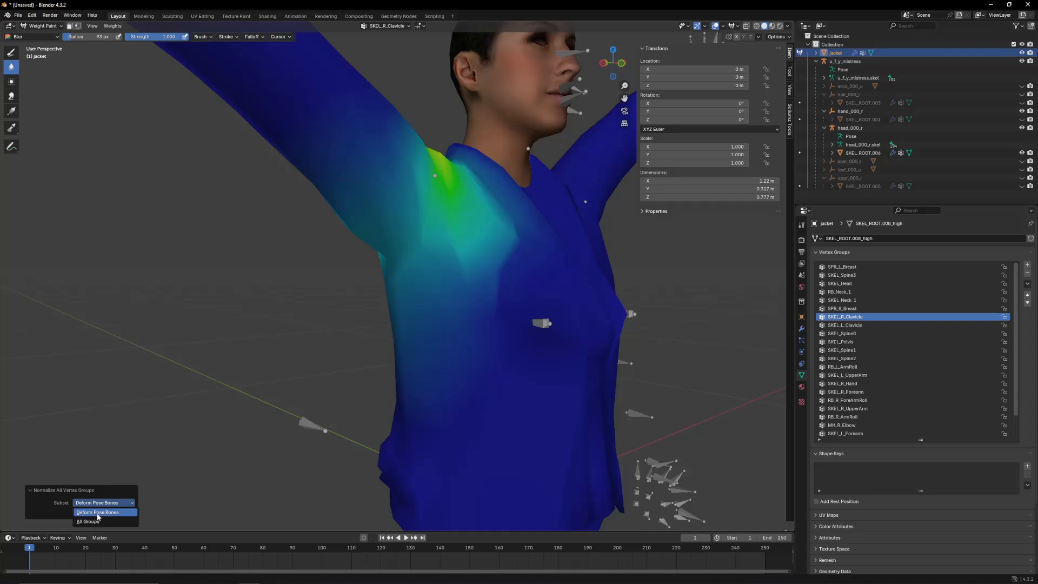
click(84, 512)
key(ctrl+KP_3)
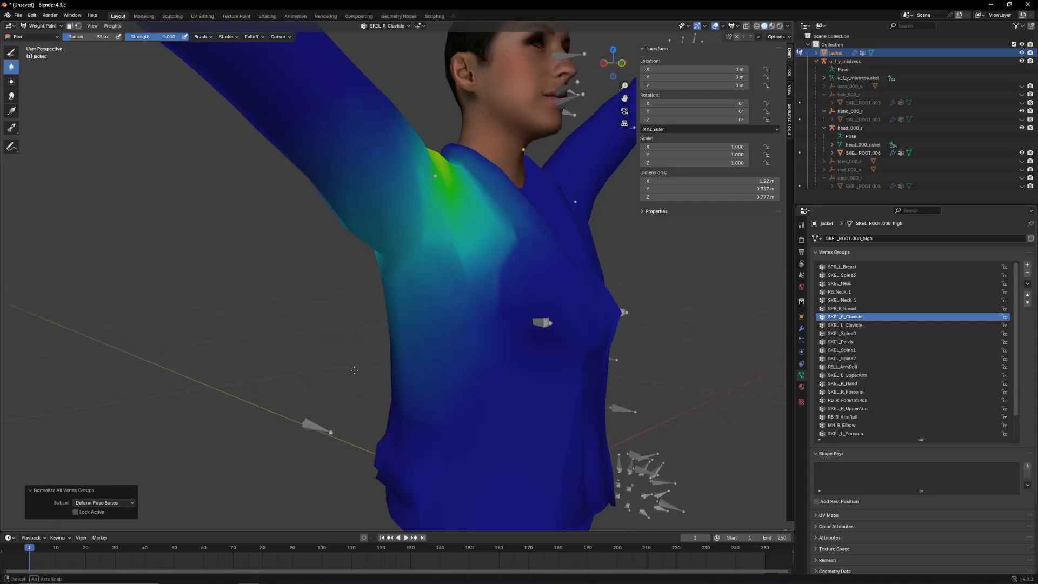
Step: Check the armpit vertex's normalized weights in Edit Mode
click(32, 26)
click(43, 44)
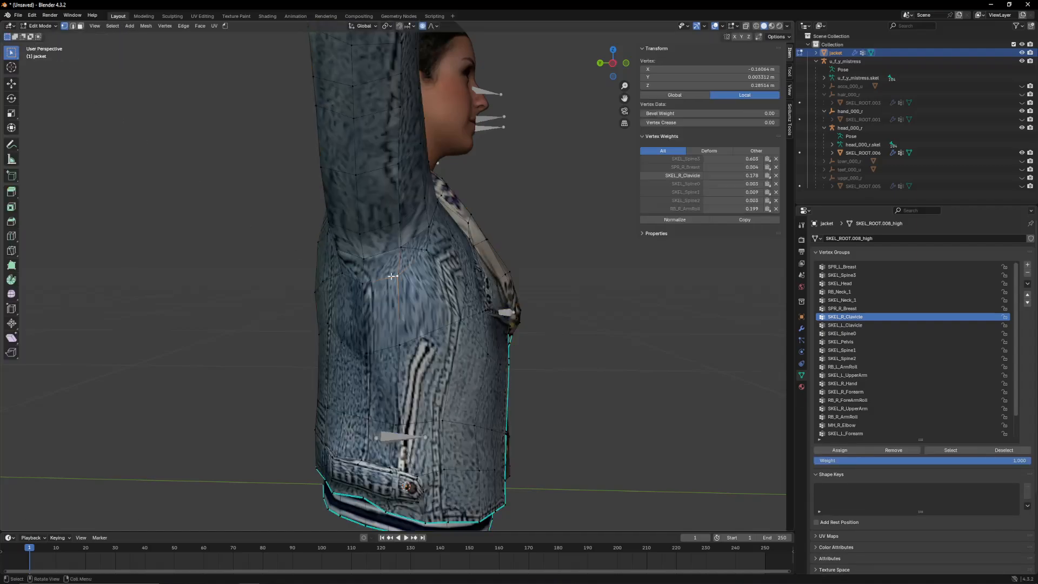
middle_drag(393, 276, 256, 183)
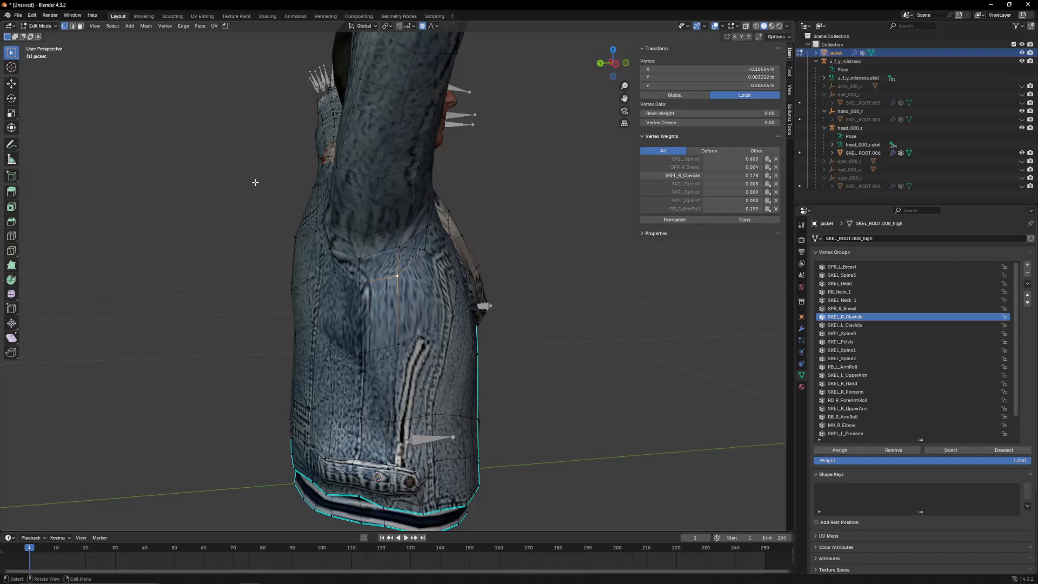
Step: Apply Limit Total to all of the jacket's vertex groups in Weight Paint mode with a limit of 3
click(39, 26)
click(42, 69)
click(113, 26)
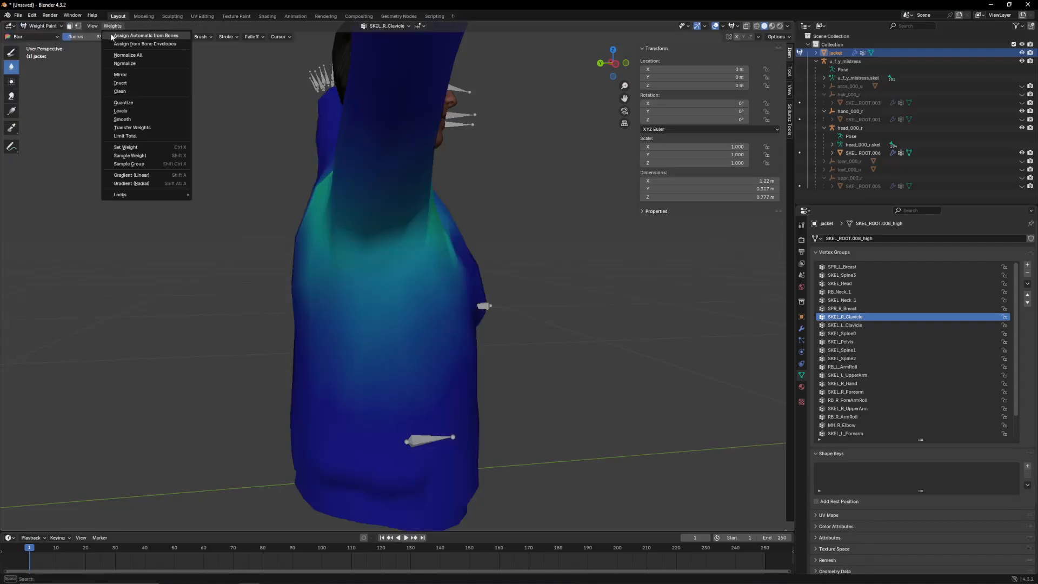
click(130, 136)
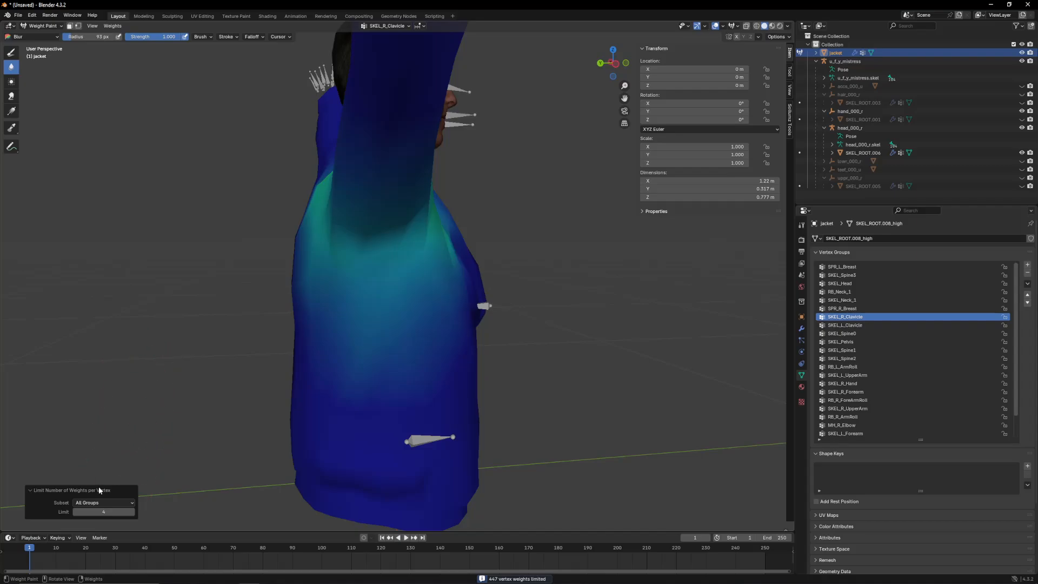
click(76, 512)
mouse_move(204, 447)
middle_down()
mouse_move(282, 442)
mouse_move(347, 415)
mouse_move(325, 390)
middle_up()
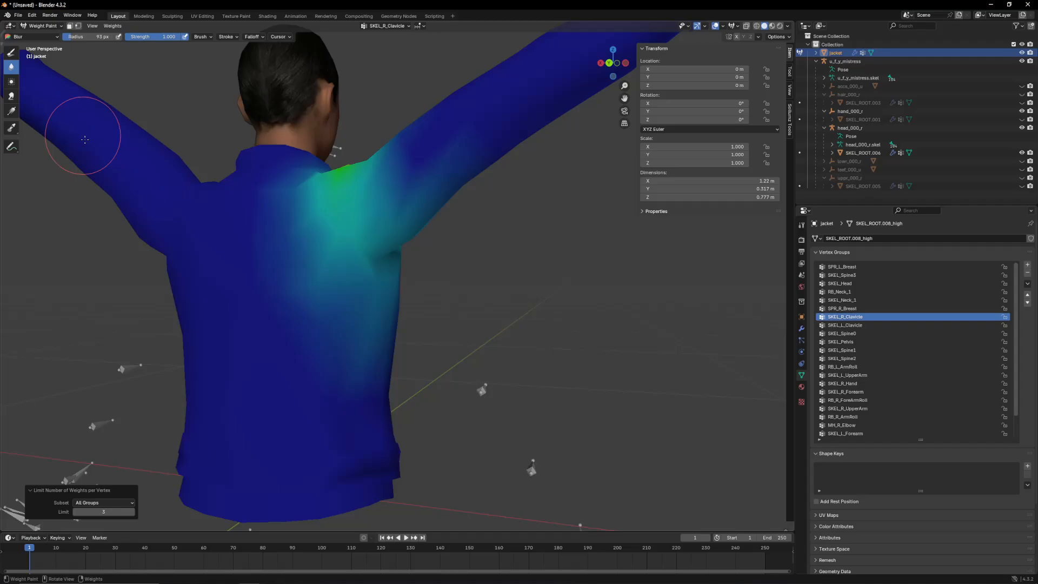
Step: Return to Edit Mode, frame the selected right armpit vertex and inspect its limited weights
click(47, 26)
click(45, 35)
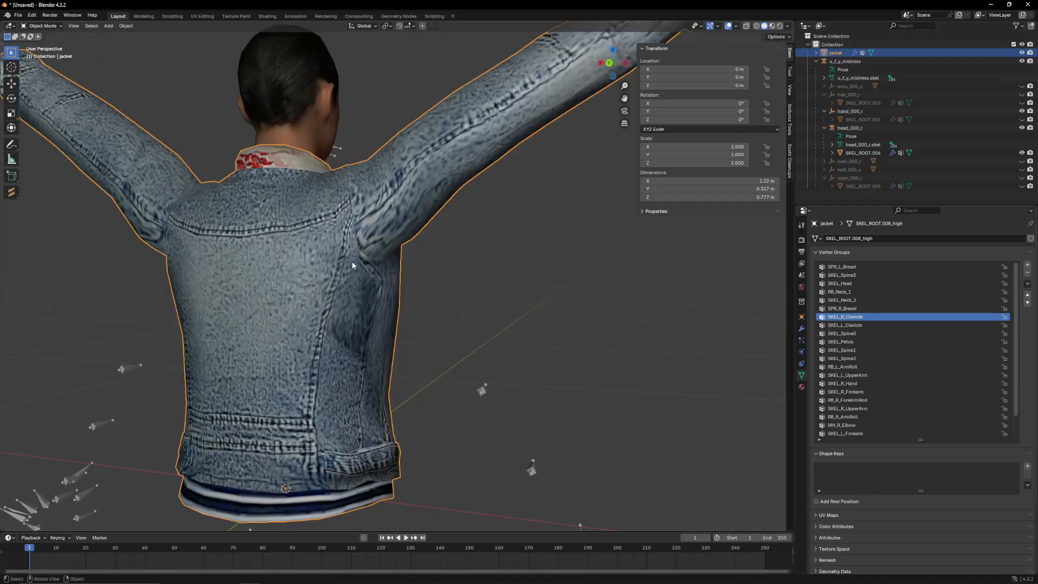
key(Tab)
key(KP_Decimal)
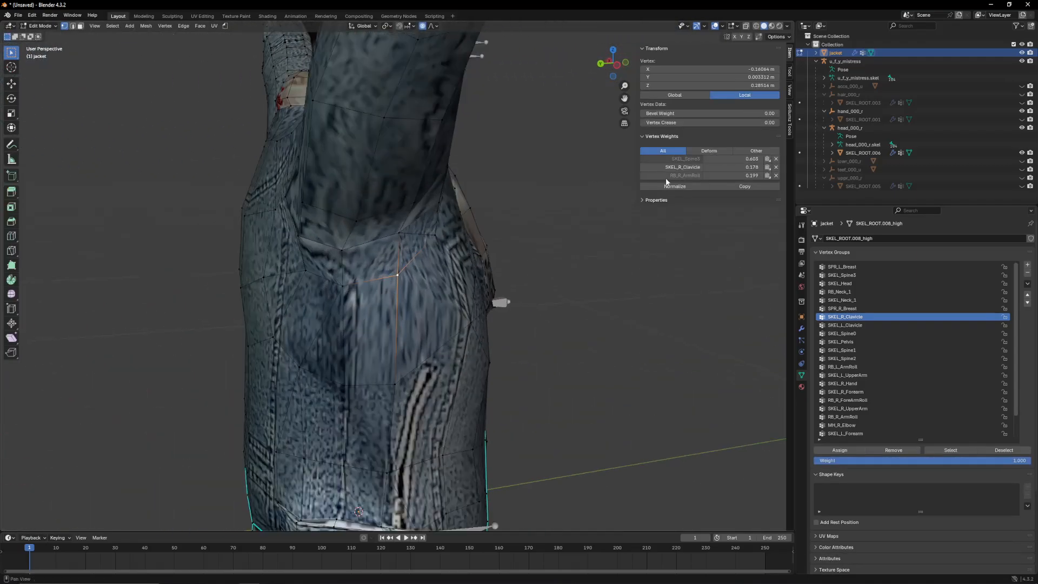
middle_drag(564, 252, 364, 308)
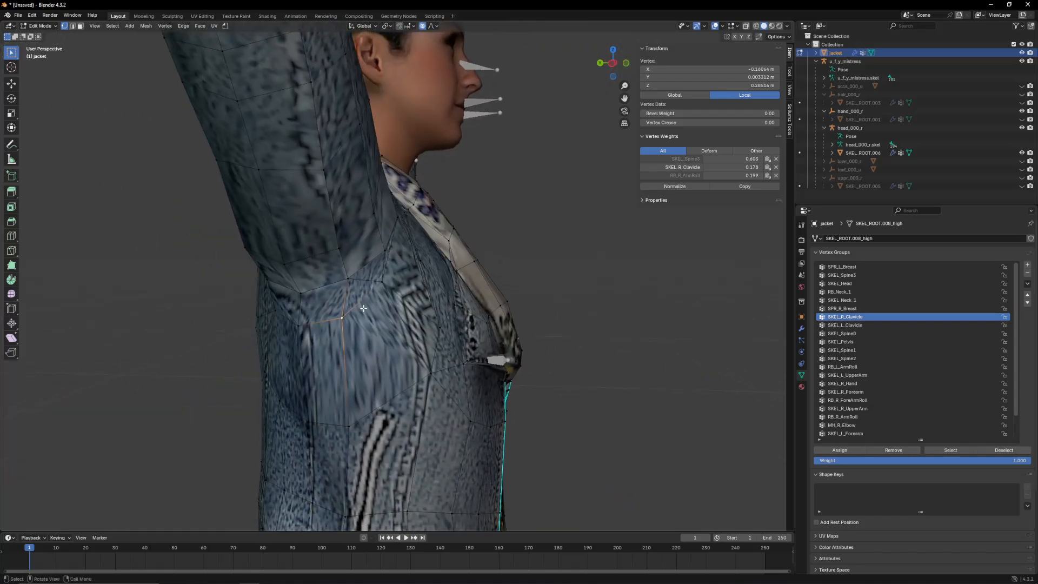
middle_drag(360, 308, 366, 270)
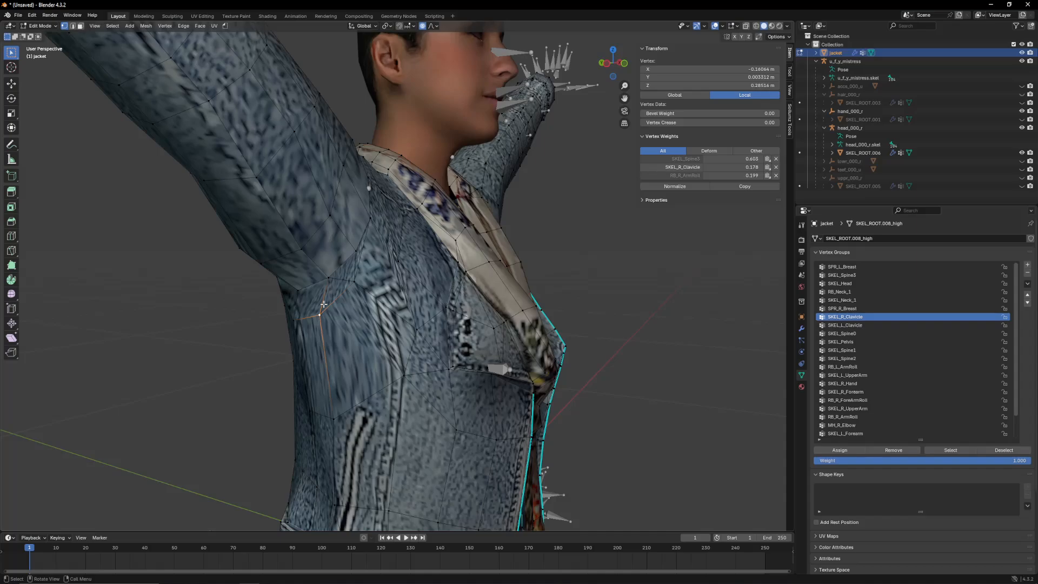
Step: Examine the SKEL_R_Clavicle weights around the jacket's right shoulder, armpit and back in Weight Paint mode
middle_drag(298, 228, 319, 219)
click(39, 26)
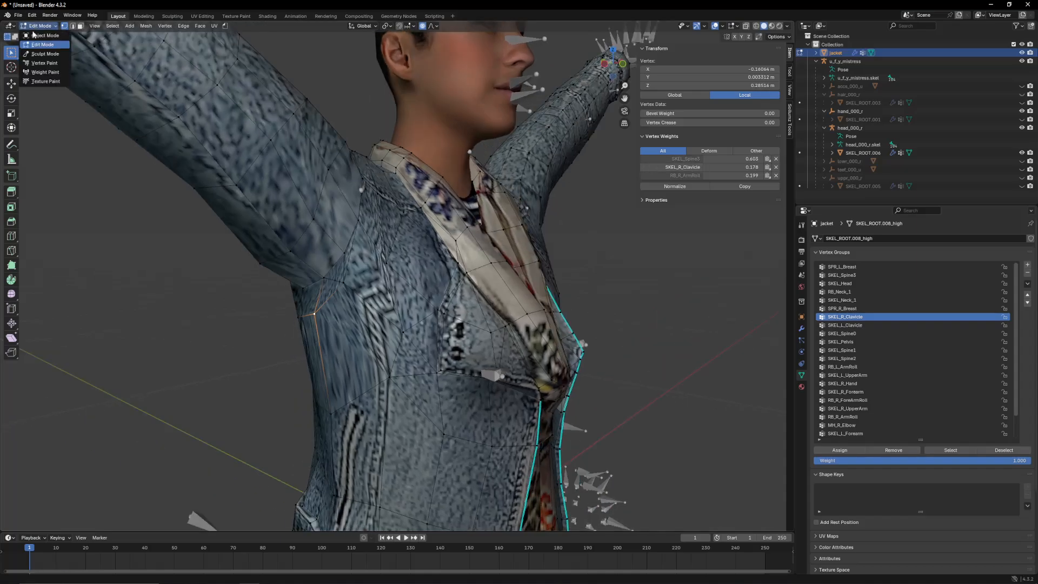
click(42, 72)
click(113, 26)
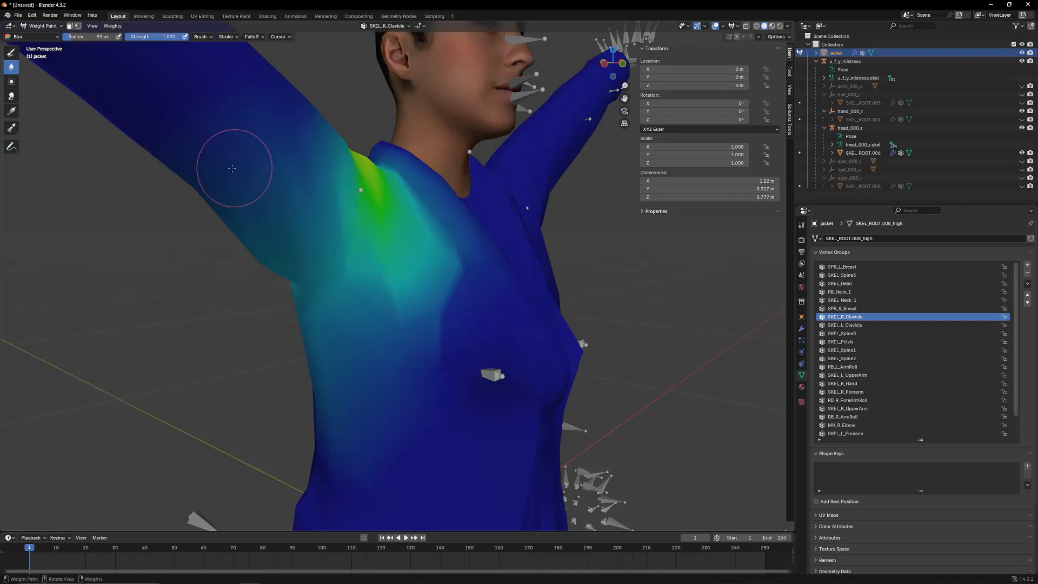
middle_drag(356, 262, 316, 277)
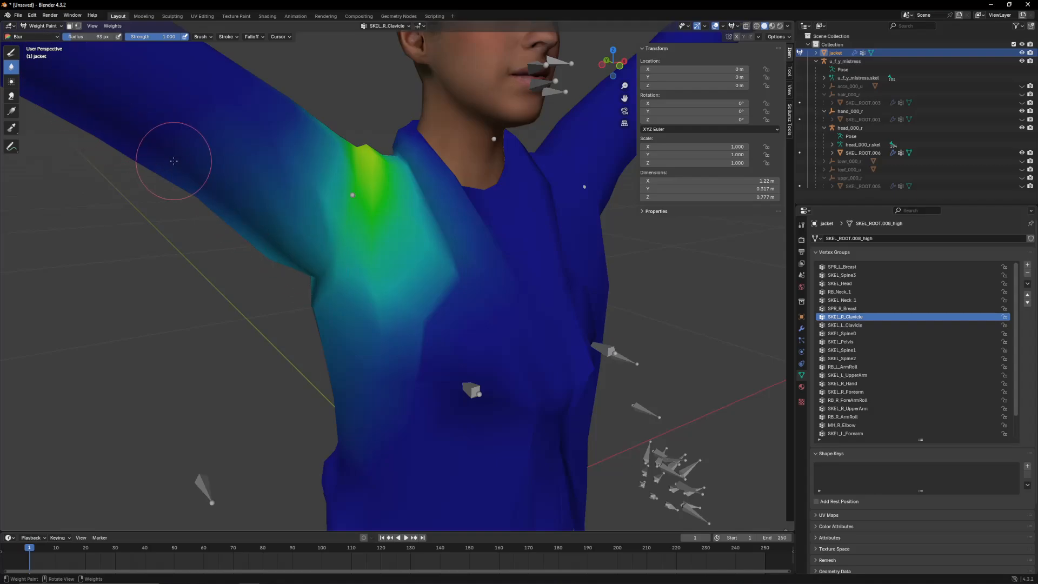
scroll(260, 189, down, 3)
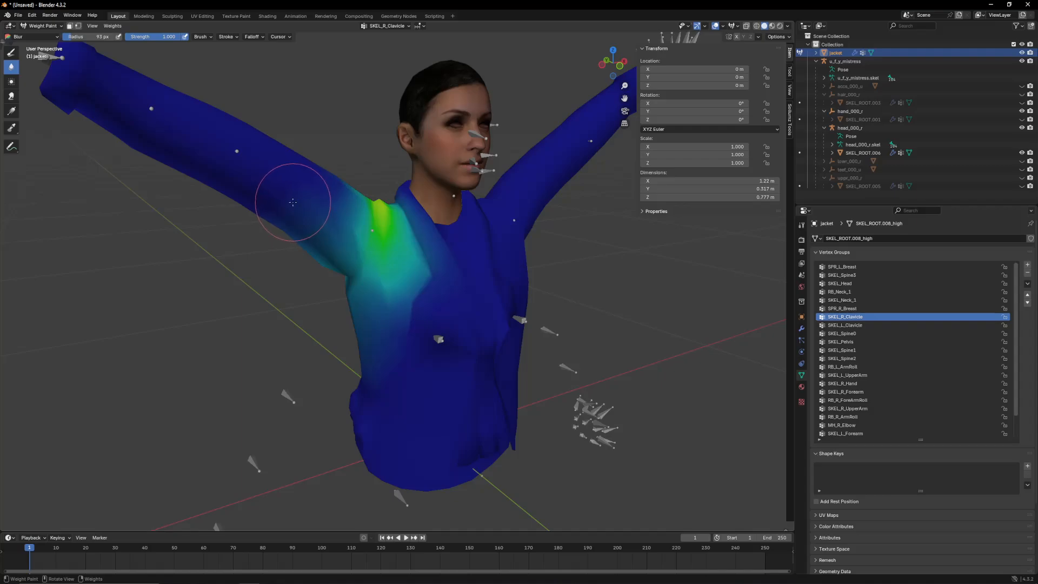
middle_drag(292, 202, 250, 186)
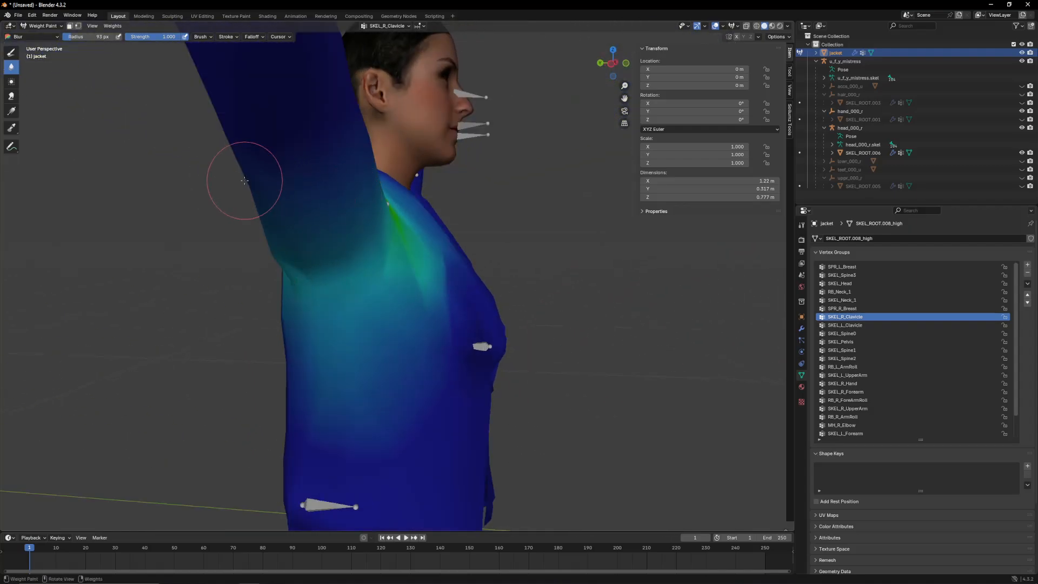
middle_drag(244, 181, 303, 264)
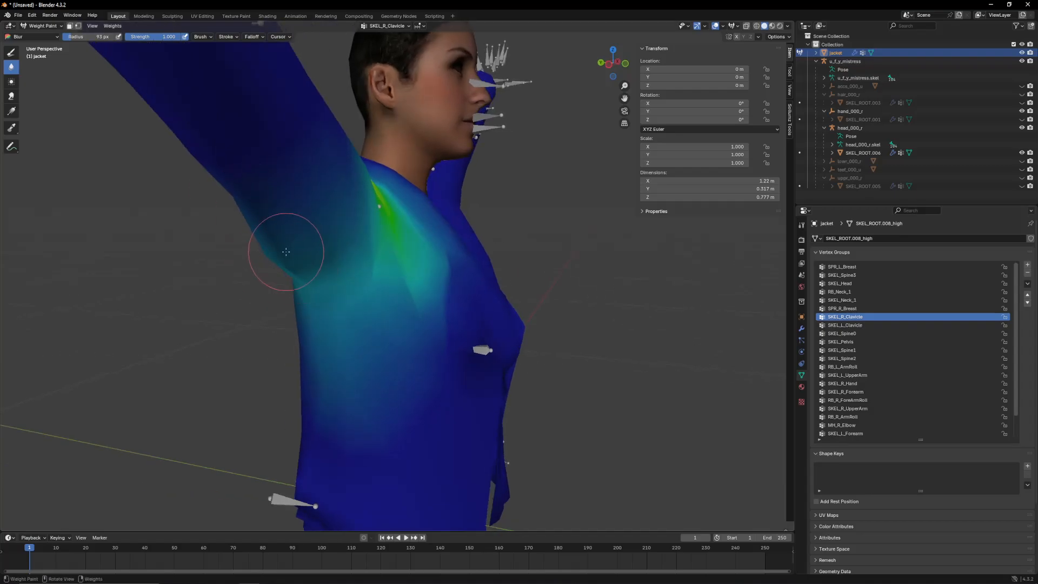
middle_drag(286, 252, 309, 216)
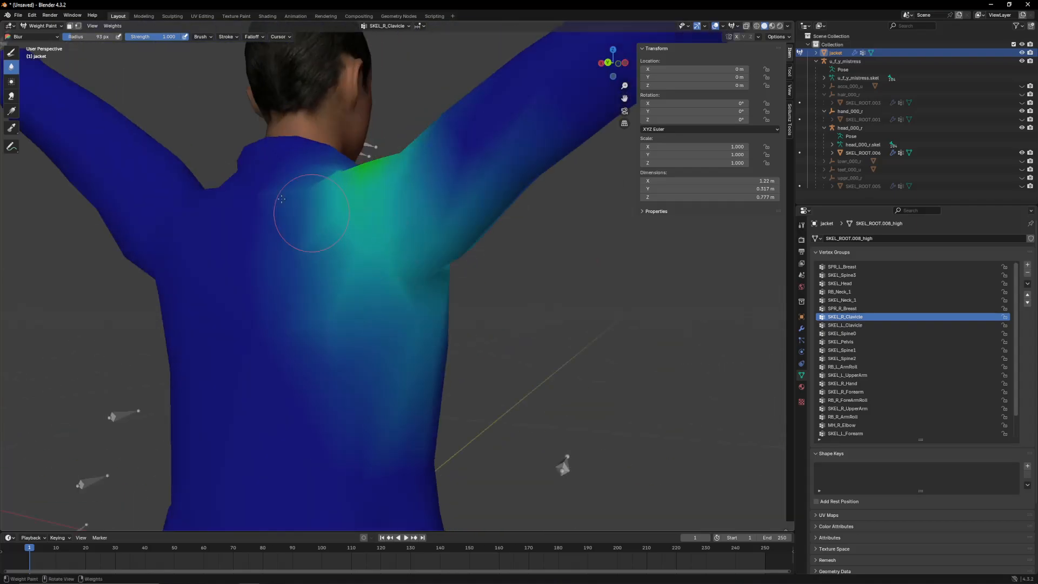
mouse_move(232, 174)
middle_down()
mouse_move(294, 210)
mouse_move(216, 219)
middle_up()
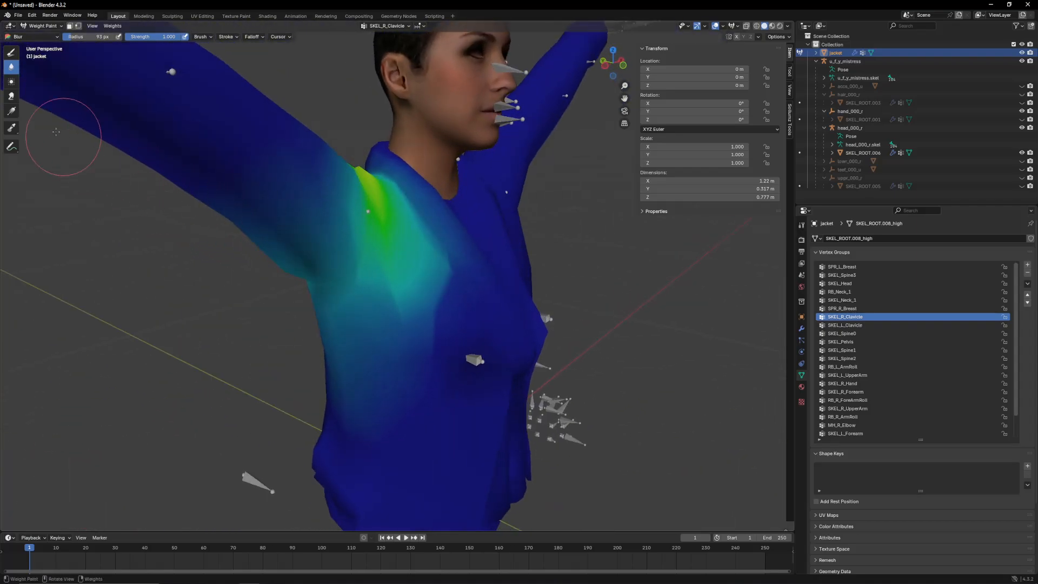
Step: Return to Edit Mode and lower the right armpit vertex's SKEL_R_Clavicle weight to about 0.09
click(42, 25)
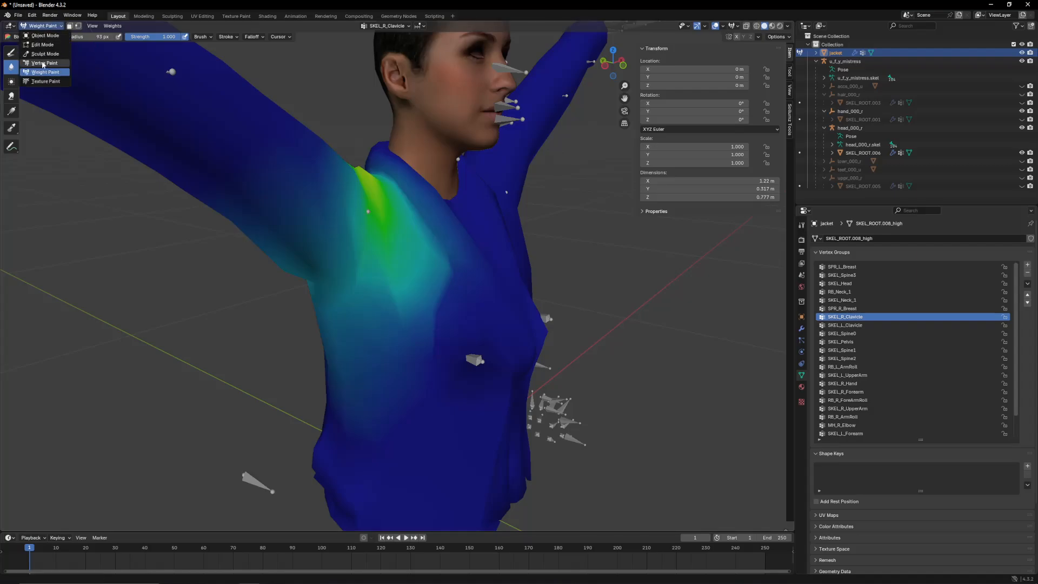
click(40, 27)
click(41, 46)
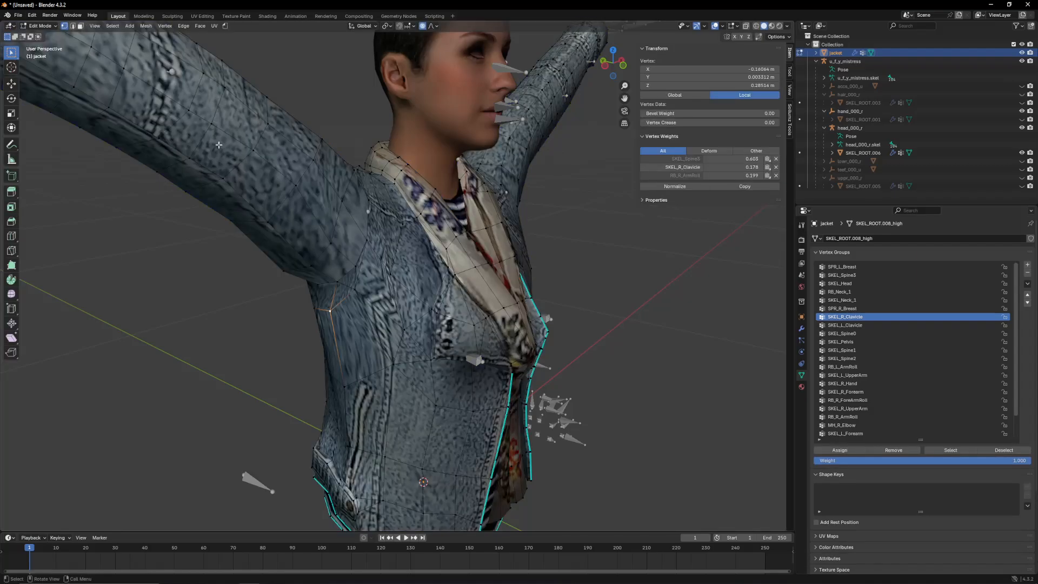
middle_drag(315, 212, 598, 229)
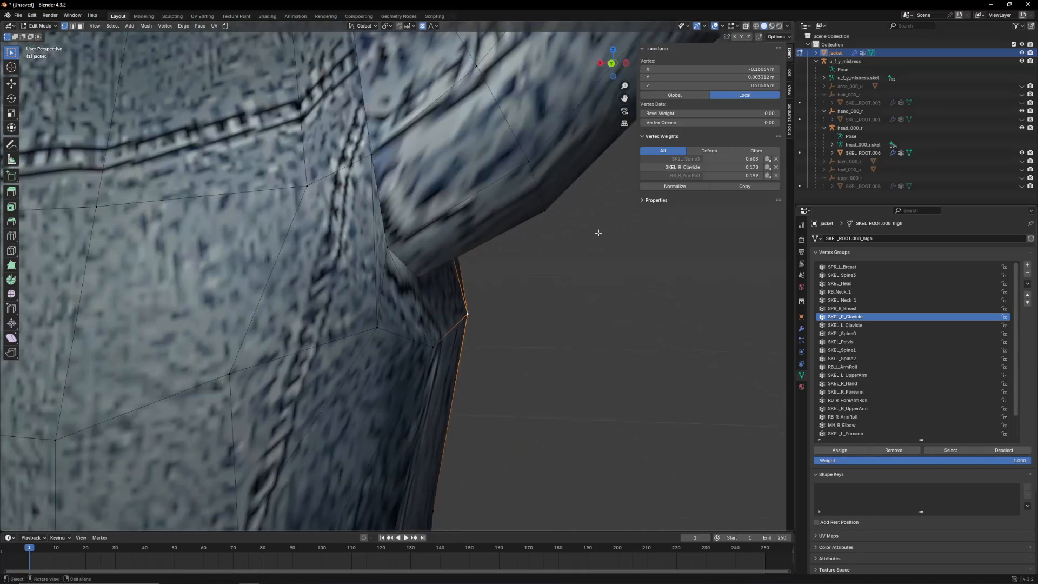
mouse_move(722, 165)
mouse_down()
mouse_move(753, 166)
mouse_move(709, 167)
mouse_up()
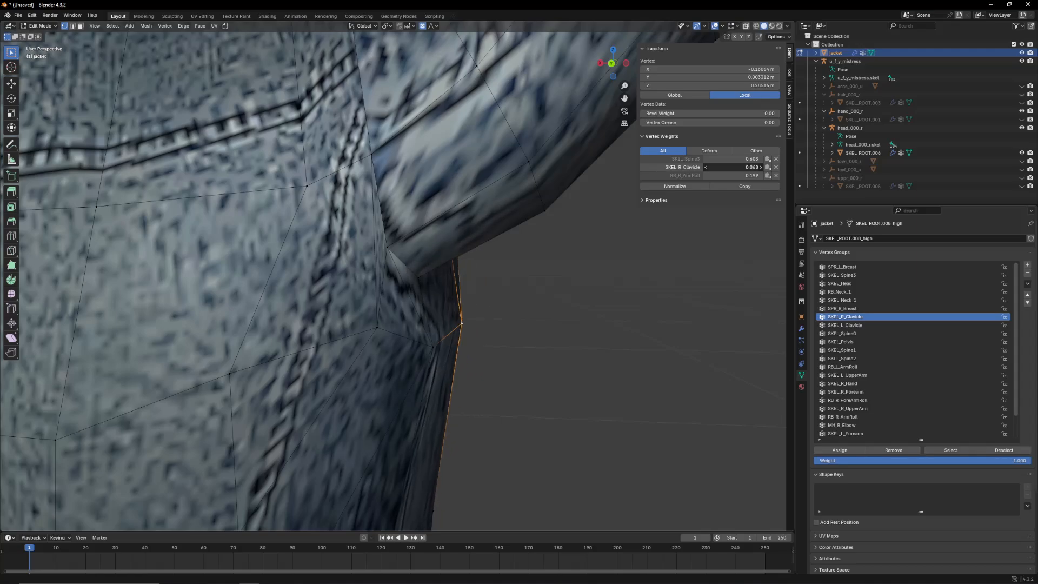
mouse_move(724, 168)
mouse_down()
mouse_move(756, 167)
mouse_move(729, 167)
mouse_up()
scroll(654, 218, down, 2)
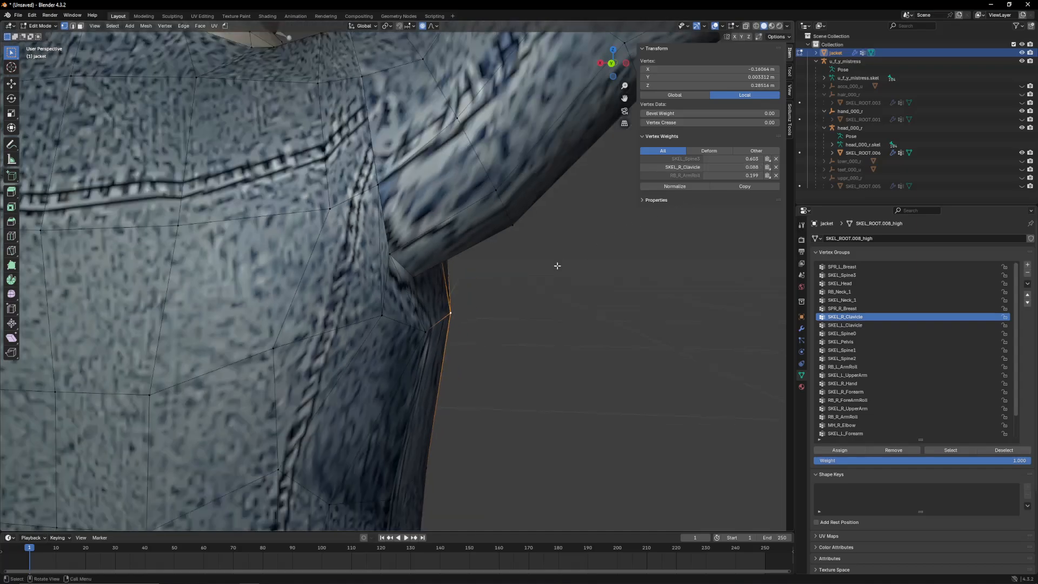
Step: Lower the armpit vertex's SKEL_Spine3 weight to 0.595 and check the armpit shape from the side
middle_drag(556, 265, 524, 264)
click(593, 222)
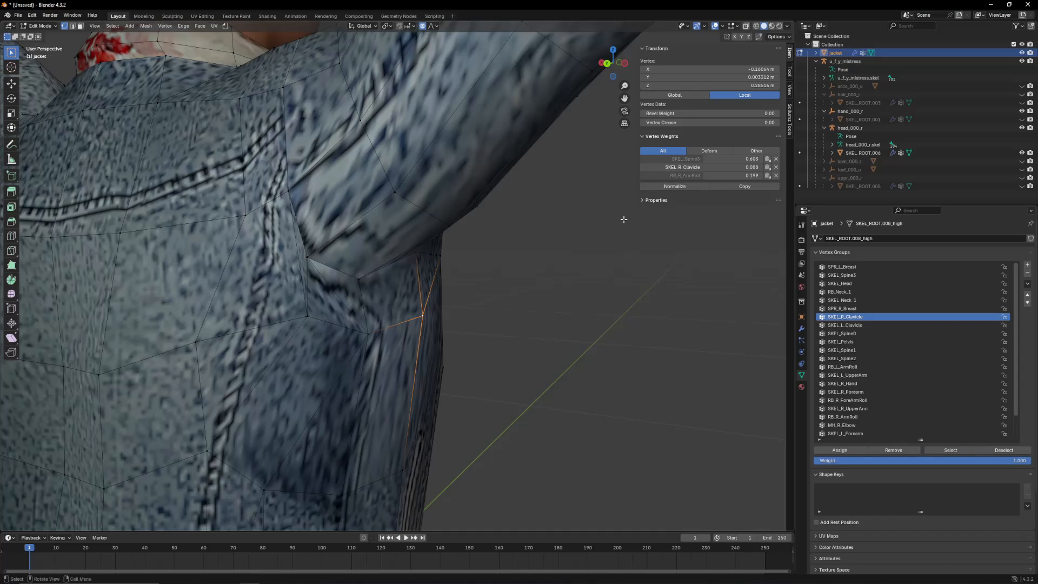
mouse_move(724, 161)
mouse_down()
mouse_move(749, 161)
mouse_move(698, 160)
mouse_move(723, 161)
mouse_up()
mouse_move(481, 199)
middle_down()
mouse_move(501, 203)
mouse_move(395, 216)
mouse_move(480, 220)
middle_up()
scroll(480, 221, up, 3)
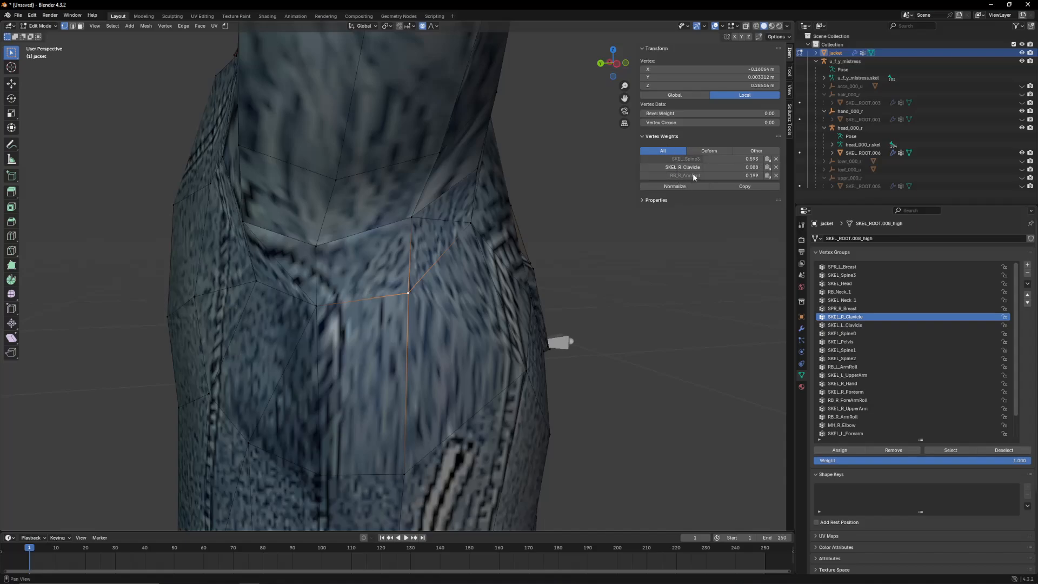
middle_drag(546, 205, 546, 246)
Step: Undo the manual weight changes made to the armpit vertex
key(ctrl+z)
click(553, 222)
key(ctrl+z)
key(ctrl+z)
click(548, 262)
key(ctrl+z)
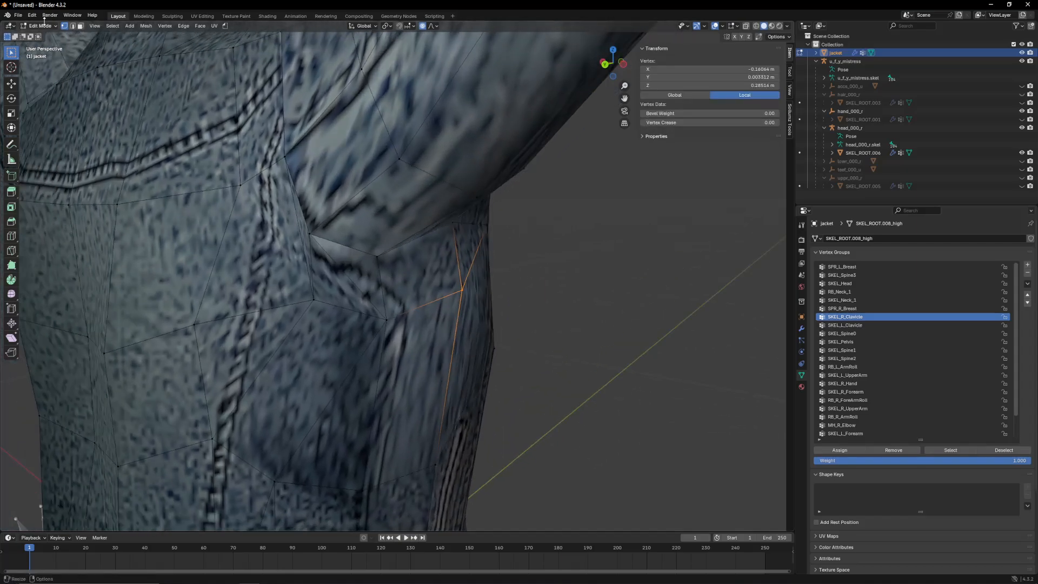
Step: Activate the SKEL_Spine3 vertex group in Weight Paint mode and inspect its weights around the right armpit
click(39, 26)
click(45, 72)
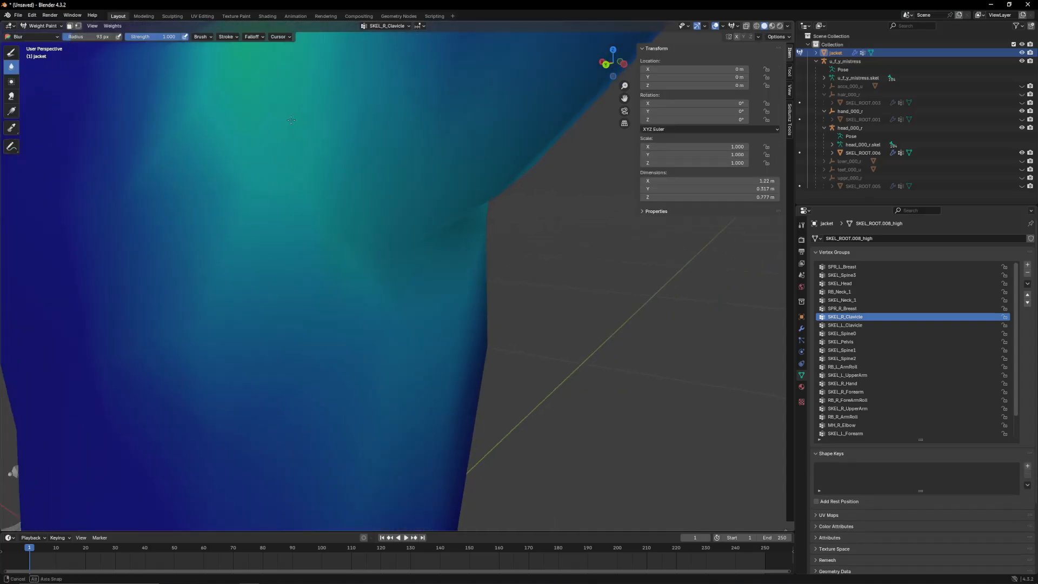
mouse_move(227, 130)
middle_down()
mouse_move(247, 109)
mouse_move(648, 232)
middle_up()
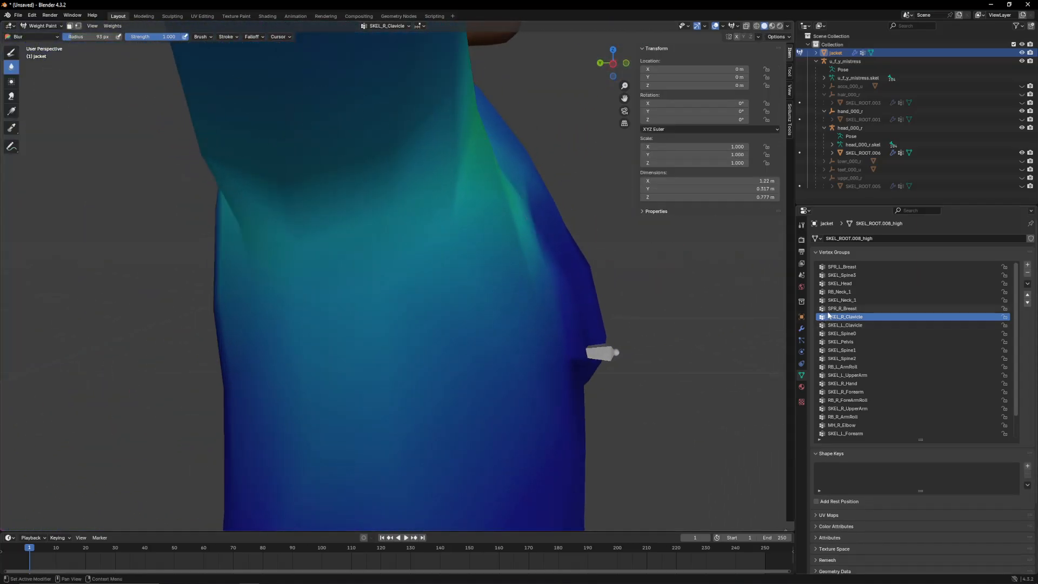
click(841, 276)
middle_drag(466, 250, 521, 250)
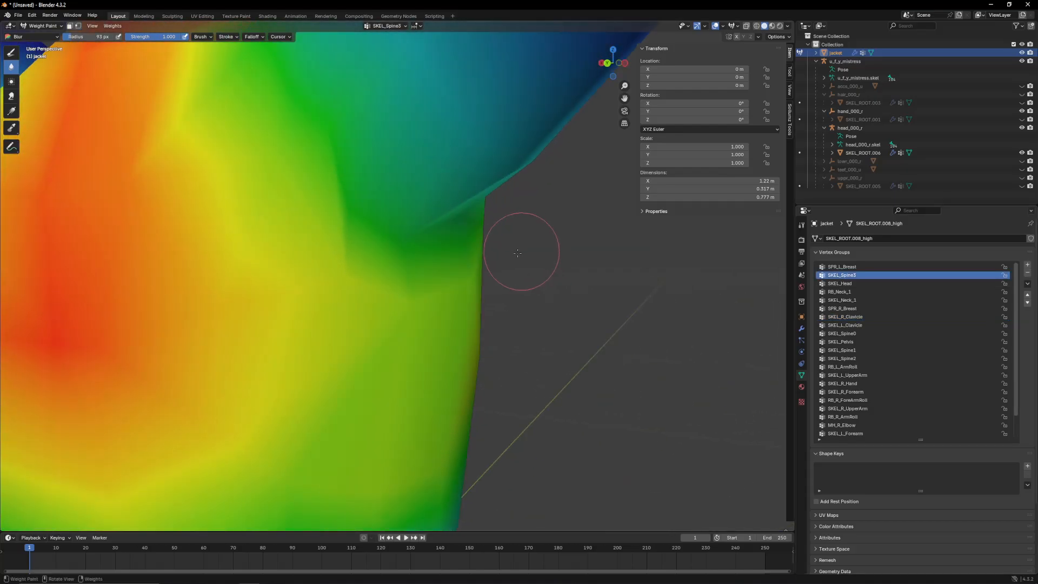
middle_drag(453, 286, 380, 290)
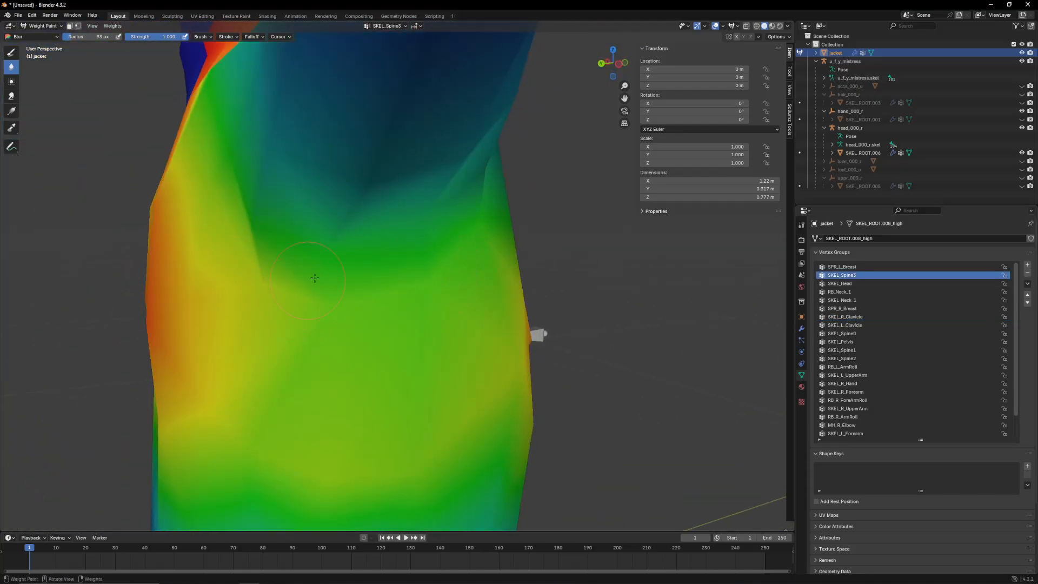
middle_drag(423, 256, 325, 253)
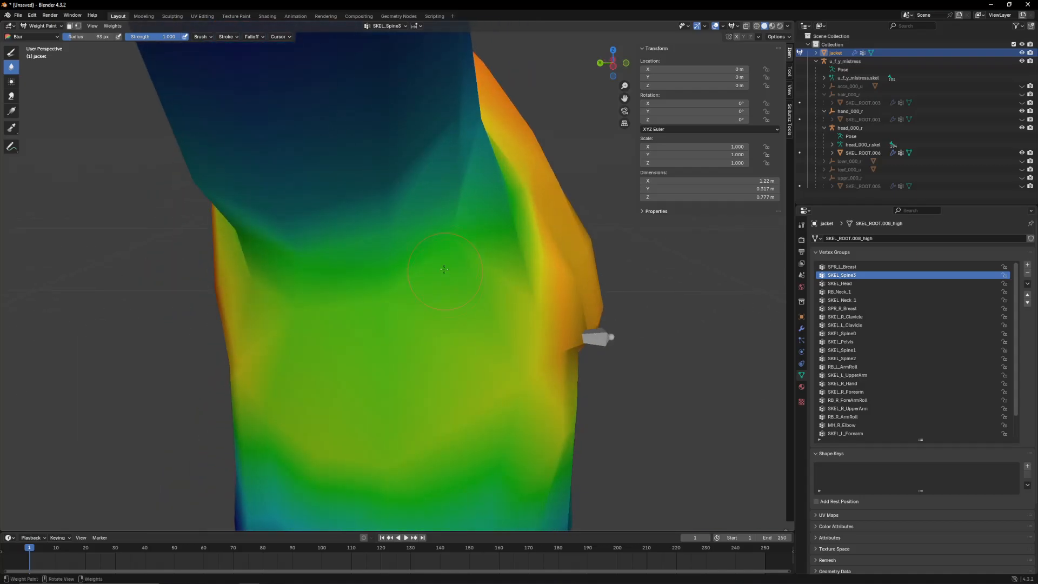
Step: Try the Average brush and search all brush libraries for "sub"
click(11, 52)
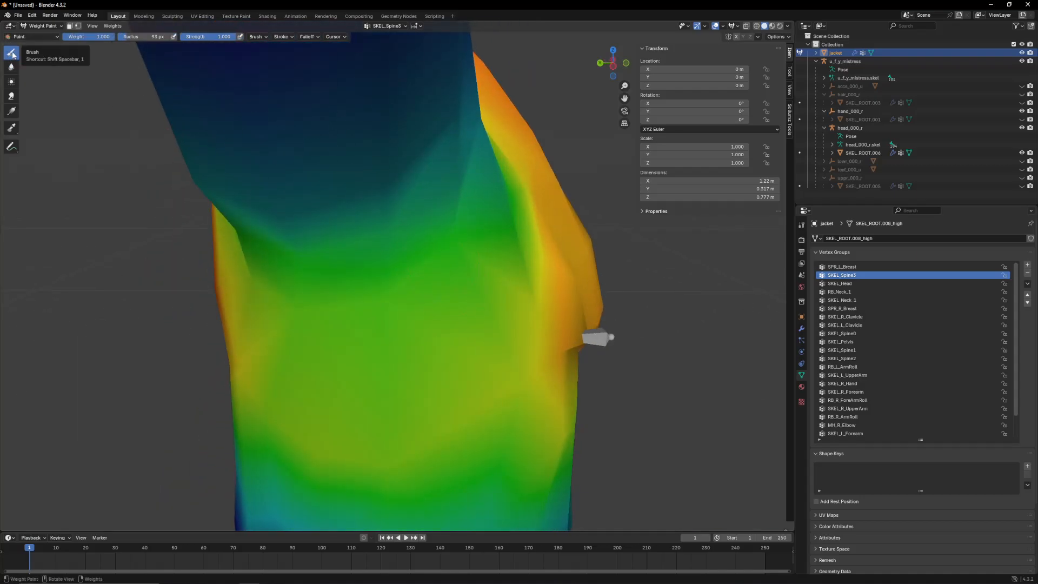
click(12, 36)
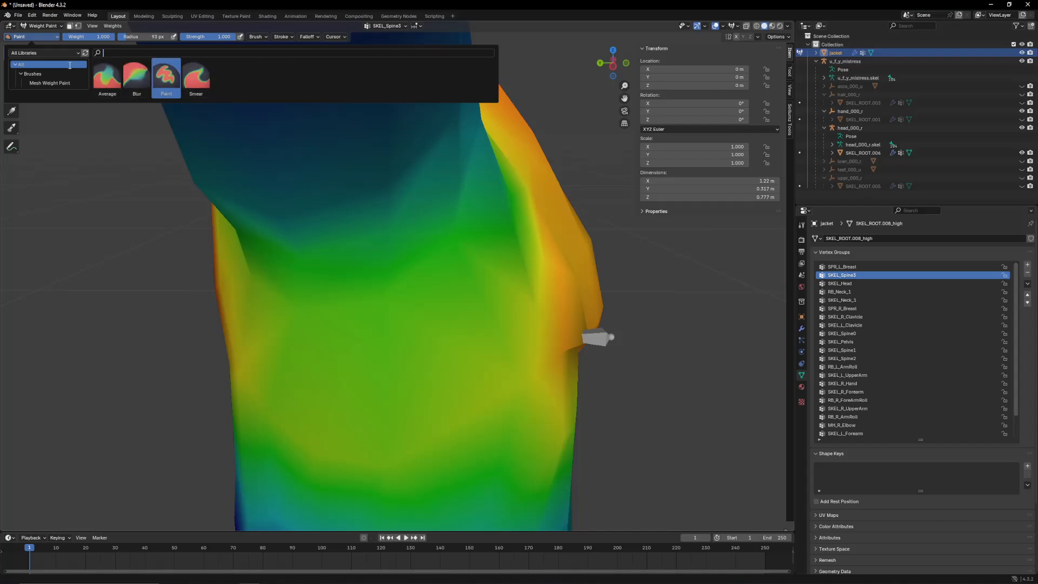
click(107, 74)
click(54, 37)
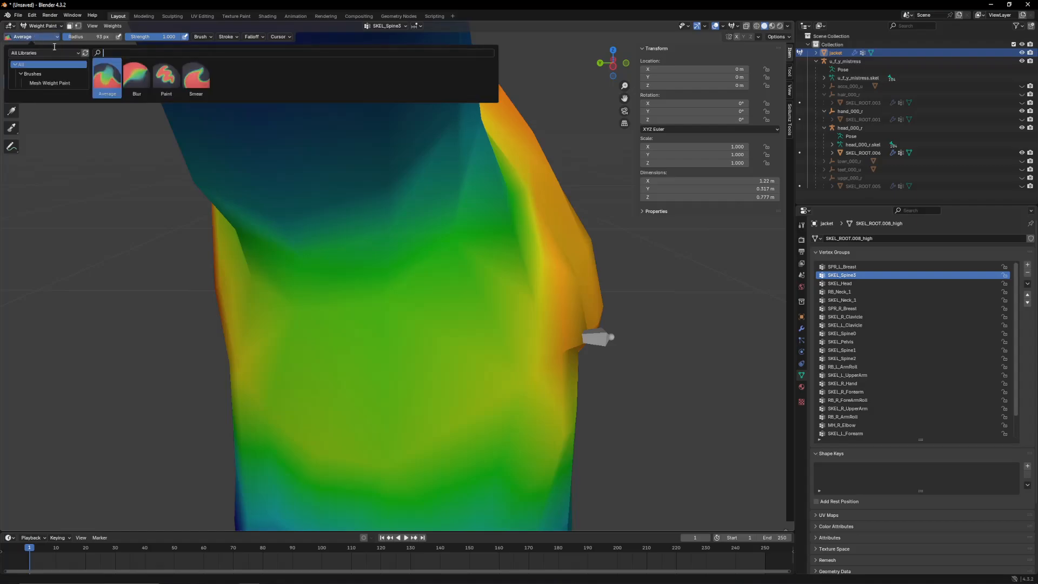
text(sub)
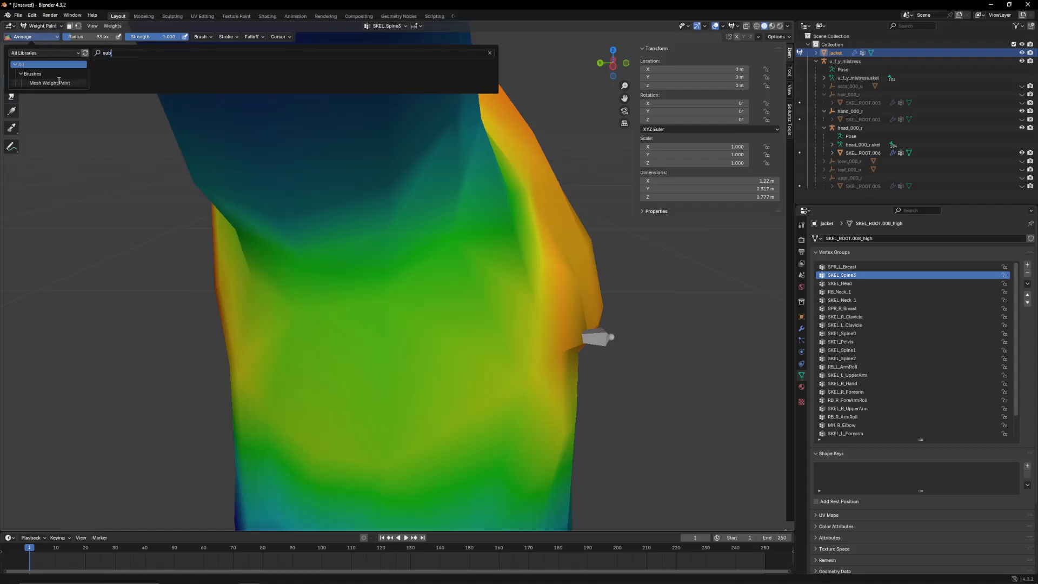
click(48, 53)
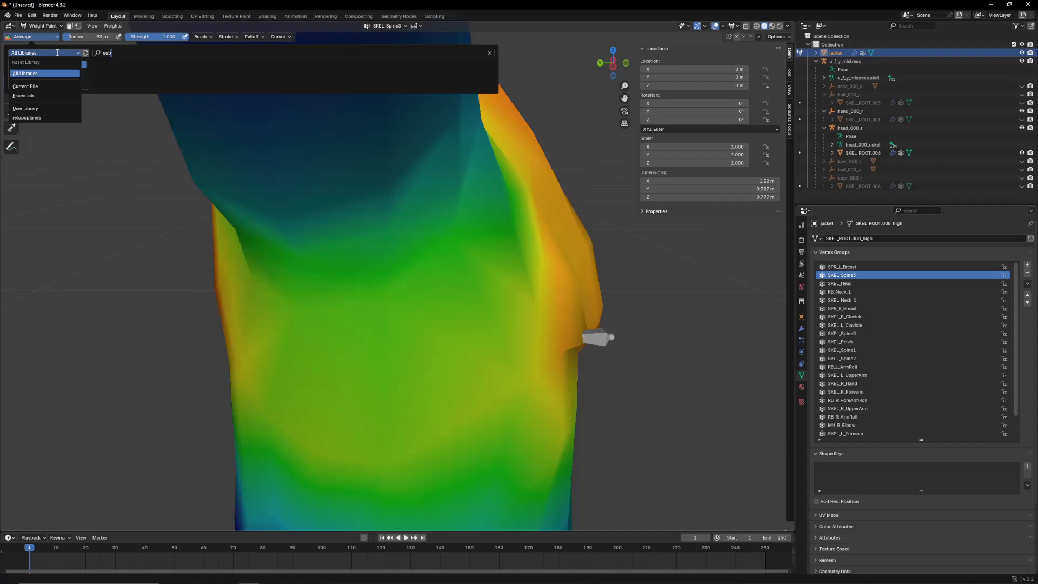
click(57, 72)
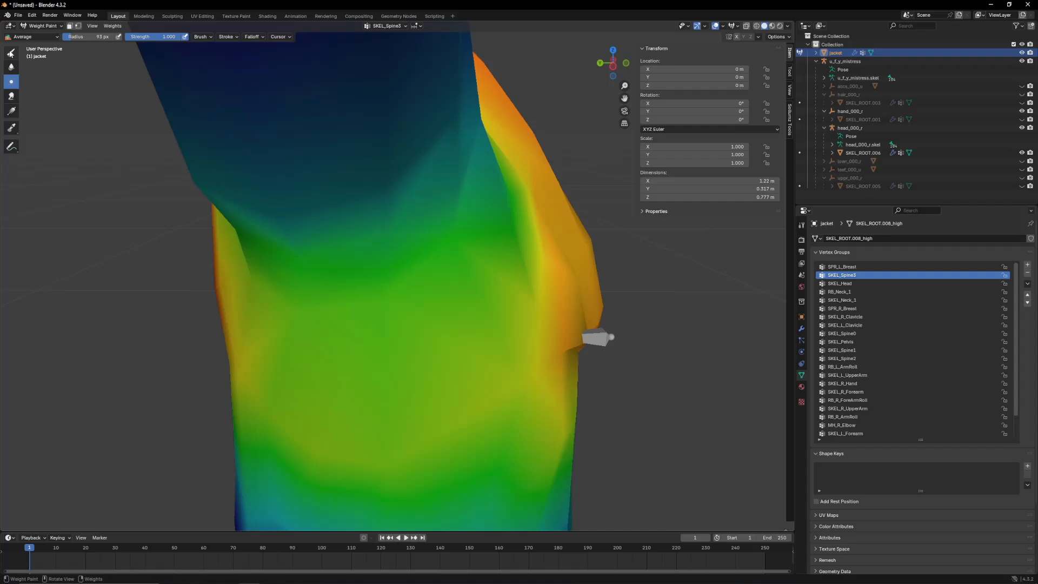
Step: Switch back to the Paint brush and look through its falloff, cursor and blend mode options
click(11, 52)
click(32, 37)
click(32, 36)
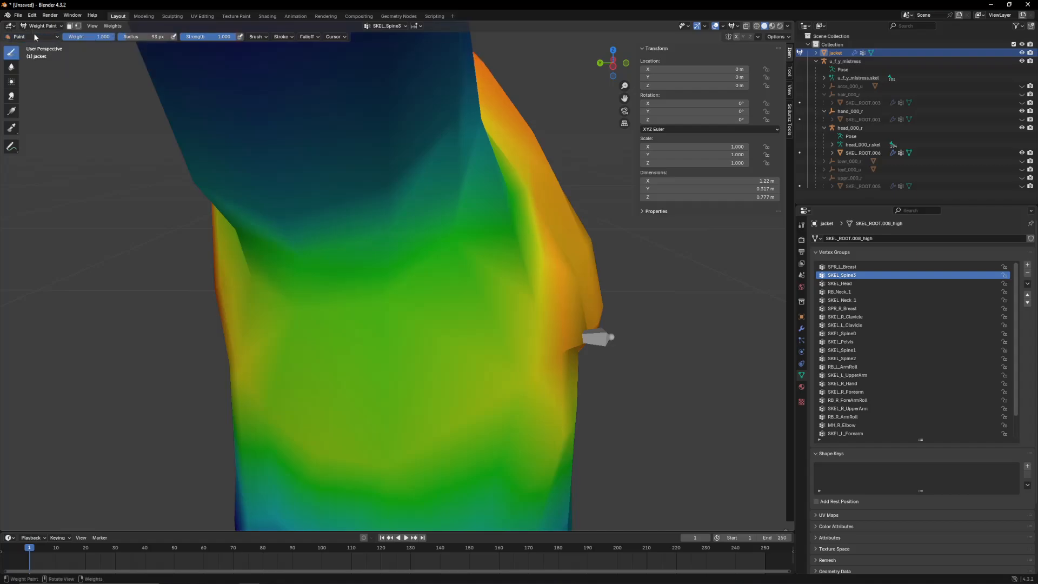
click(309, 36)
mouse_move(329, 37)
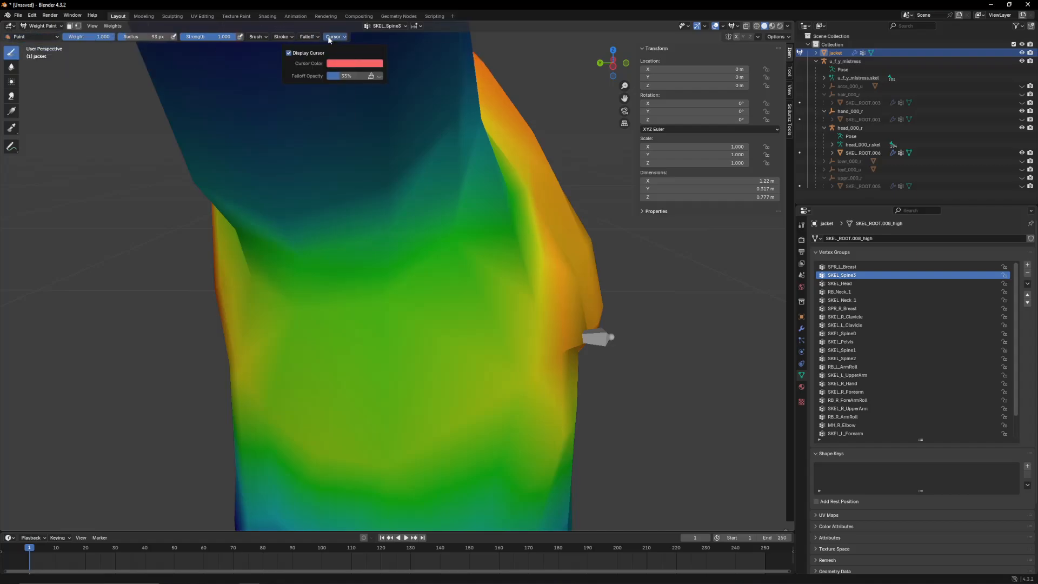
mouse_move(275, 39)
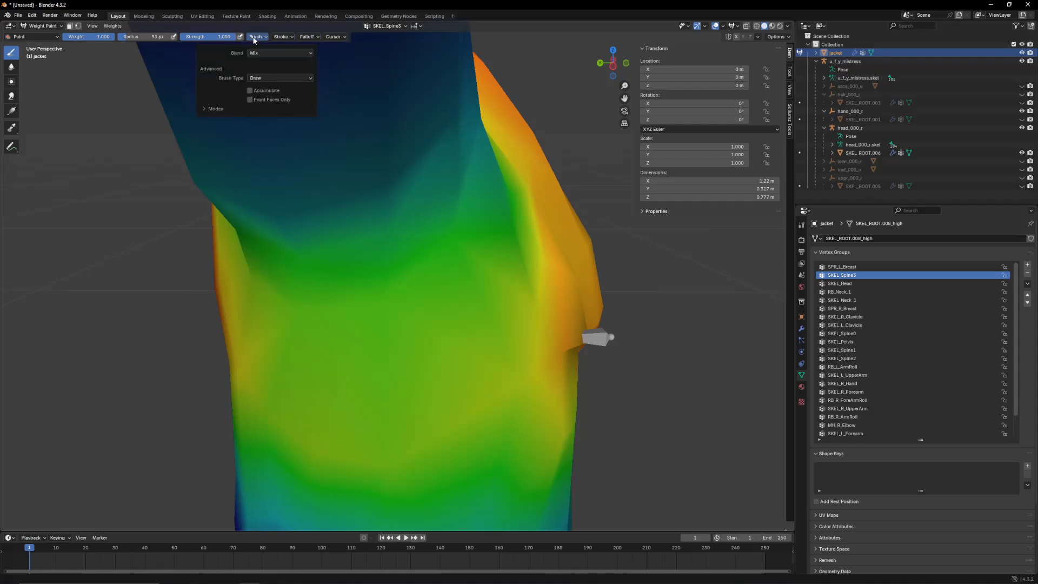
click(259, 53)
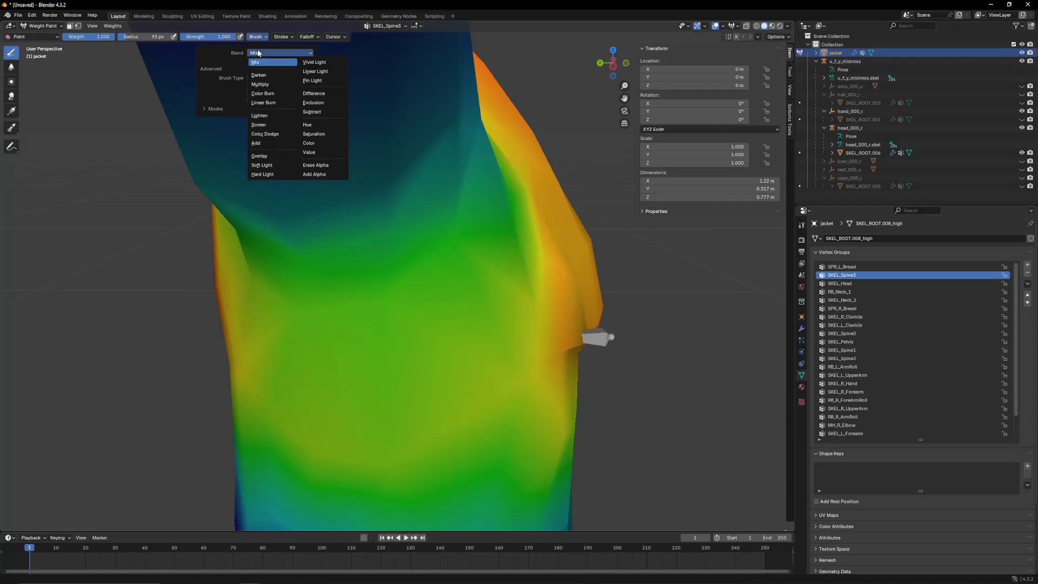
click(258, 53)
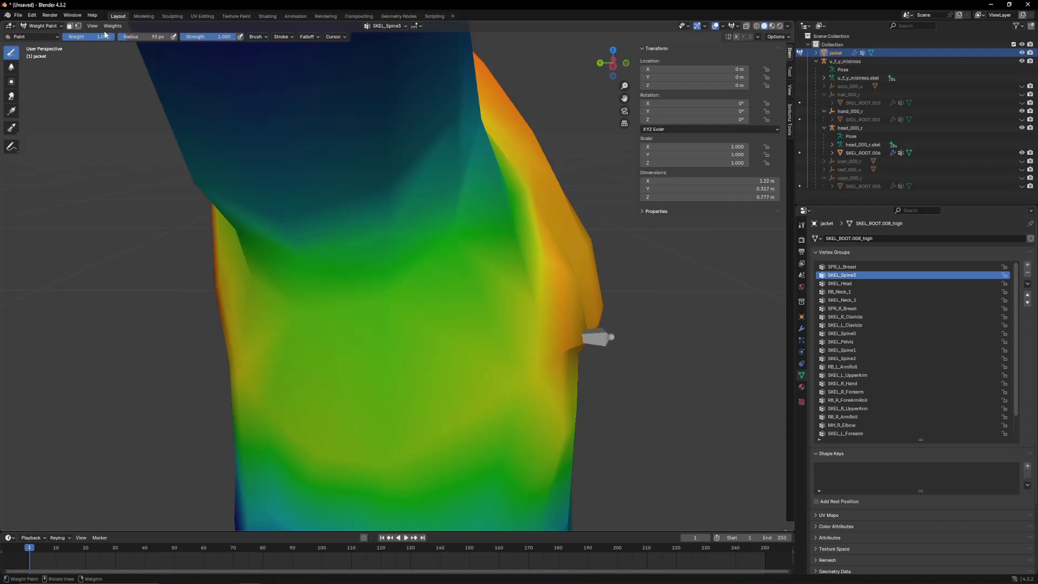
Step: Search the brush libraries again for "sub" and close the brush picker without choosing one
click(50, 37)
text(sub)
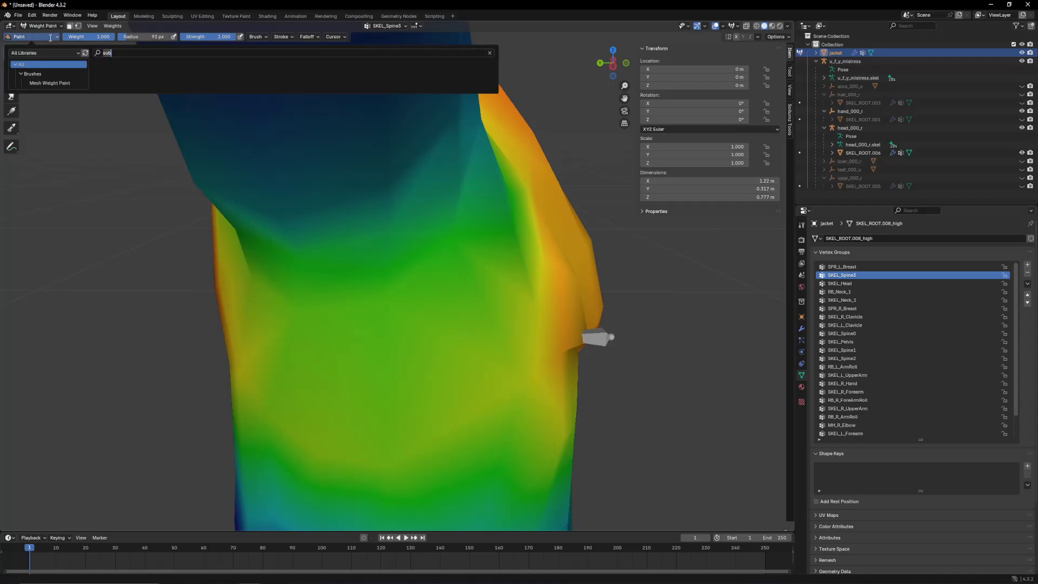
key(Escape)
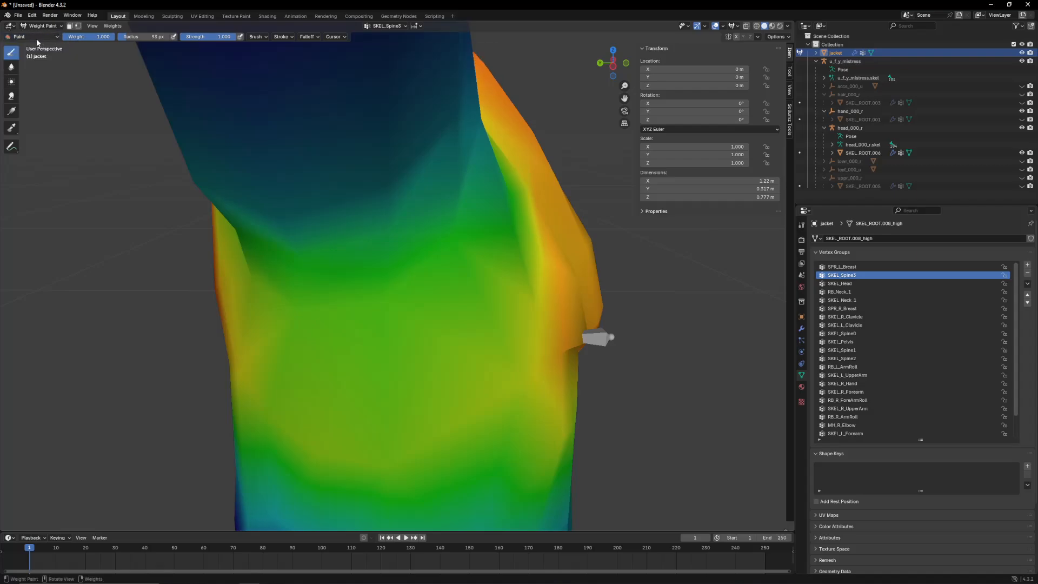
click(37, 38)
key(Escape)
Step: Look through the Paint brush's falloff, cursor, stroke, brush type and mode options, keeping Draw as the brush type
click(305, 38)
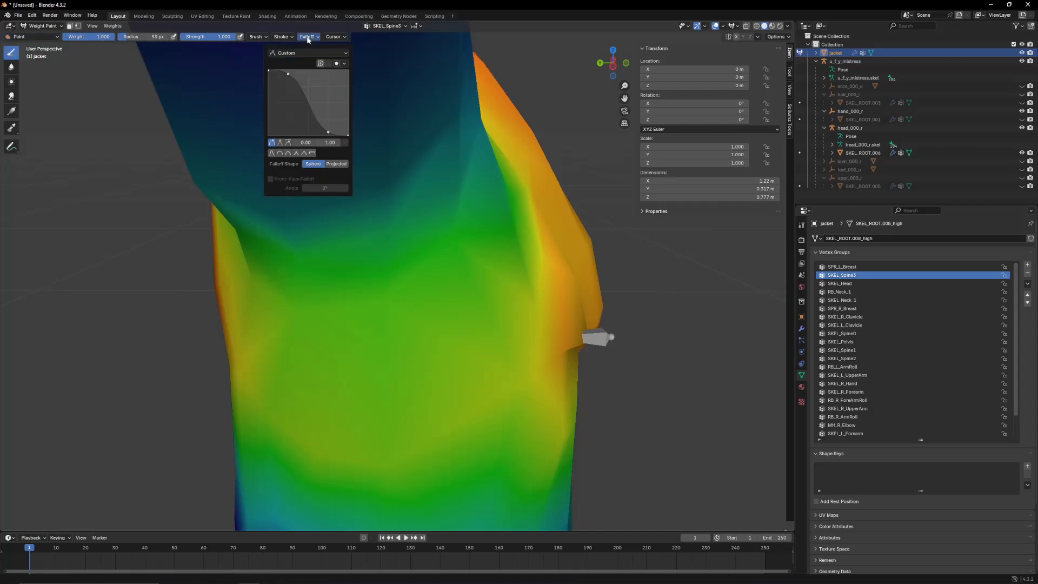
click(335, 38)
click(334, 37)
click(282, 37)
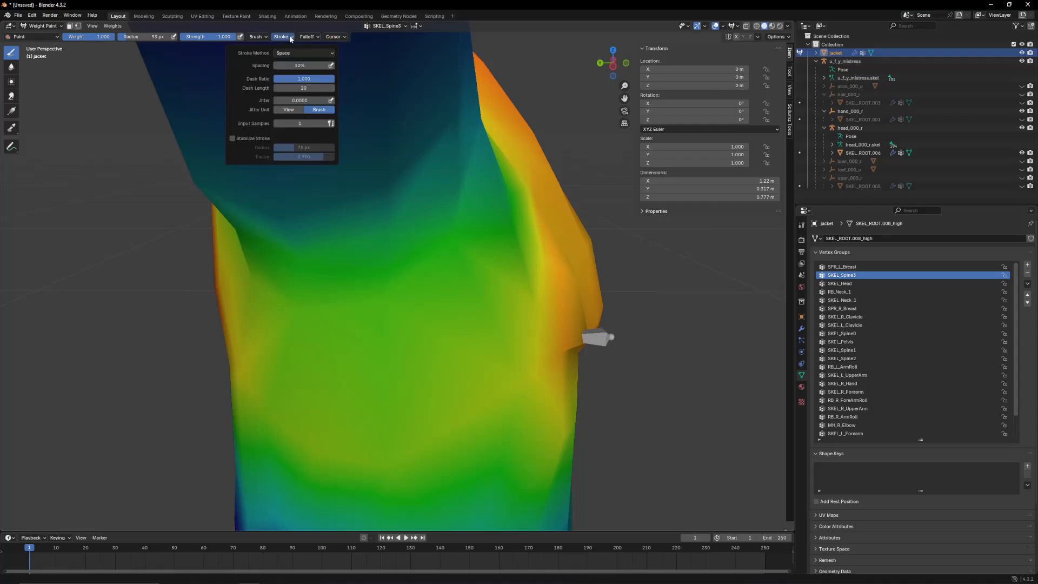
click(255, 37)
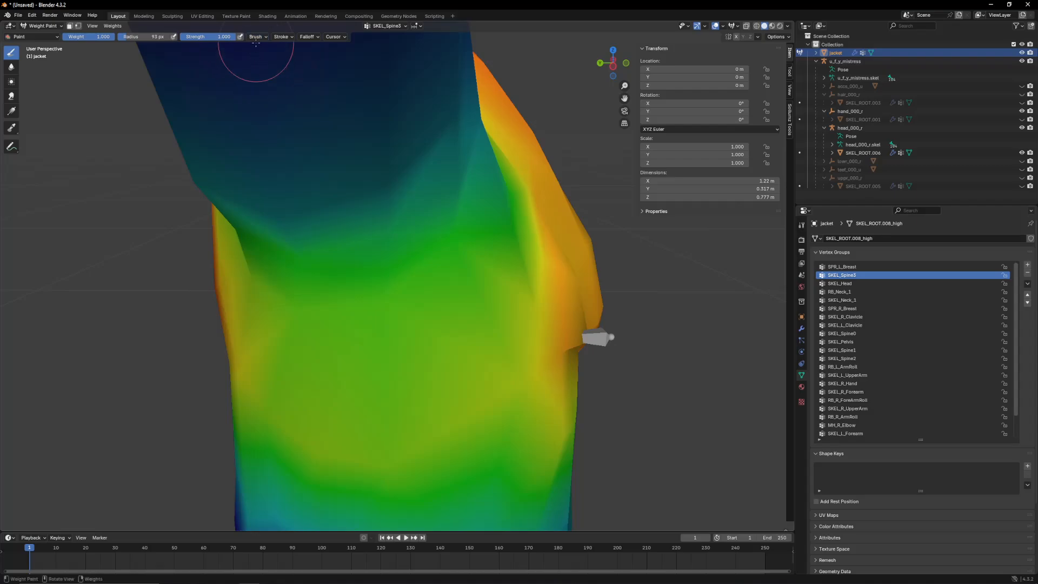
click(255, 37)
click(260, 78)
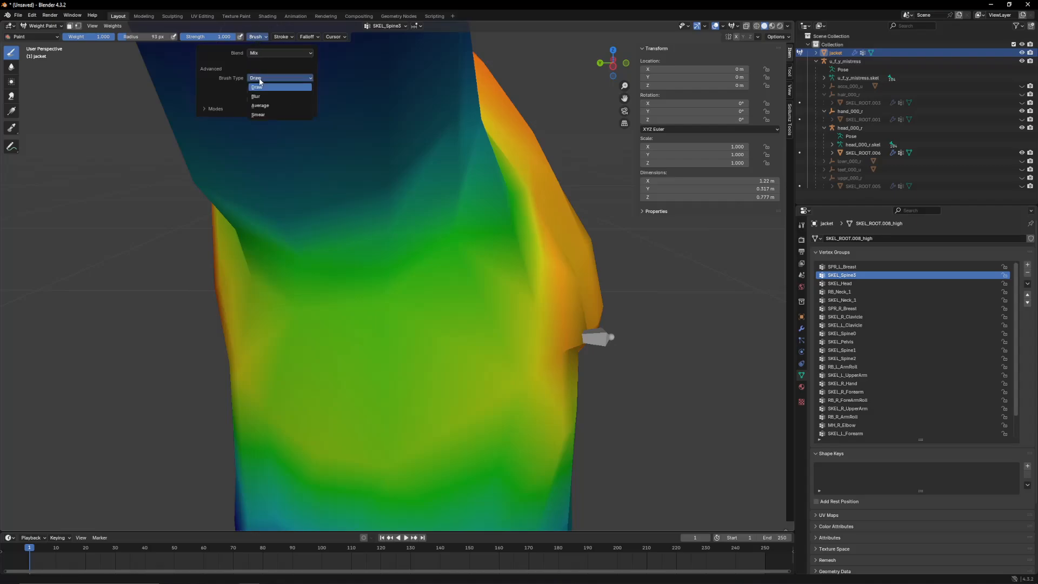
click(257, 86)
click(214, 110)
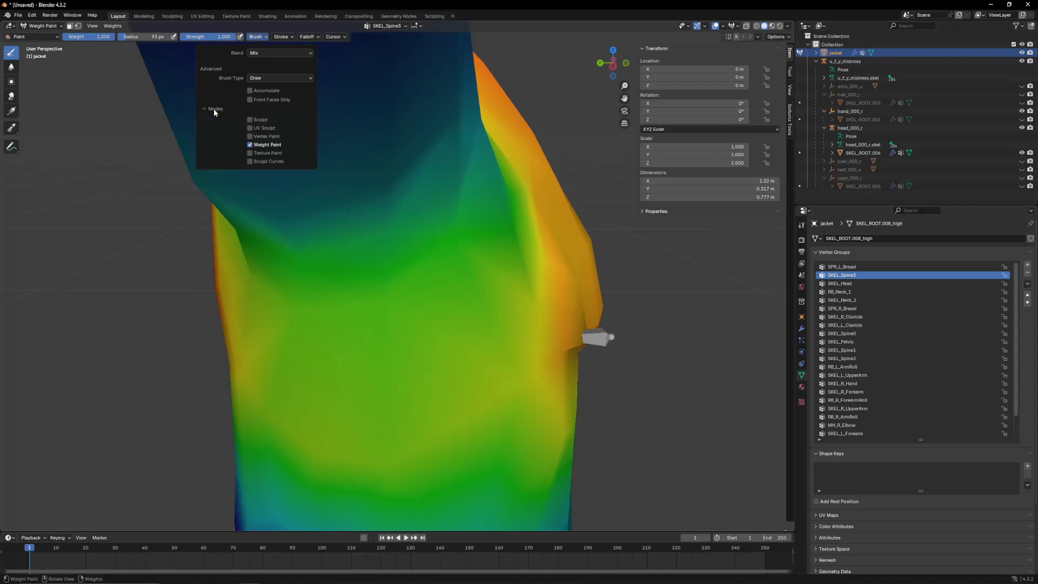
Step: Switch to the Blur brush and examine the SKEL_Spine3 weights around the jacket's right armpit
click(10, 67)
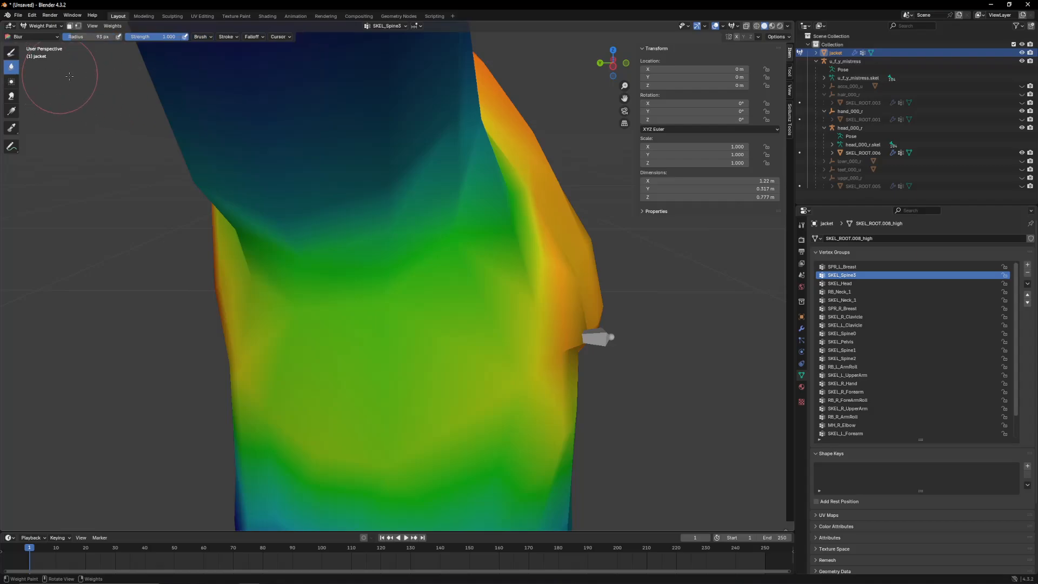
middle_drag(70, 76, 381, 275)
middle_drag(437, 310, 421, 270)
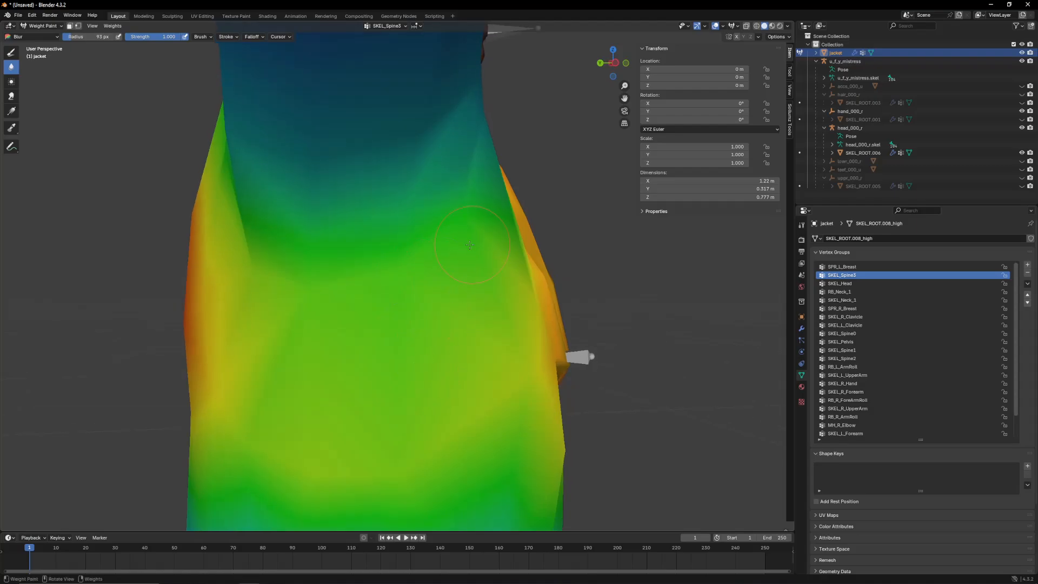
middle_drag(470, 245, 522, 234)
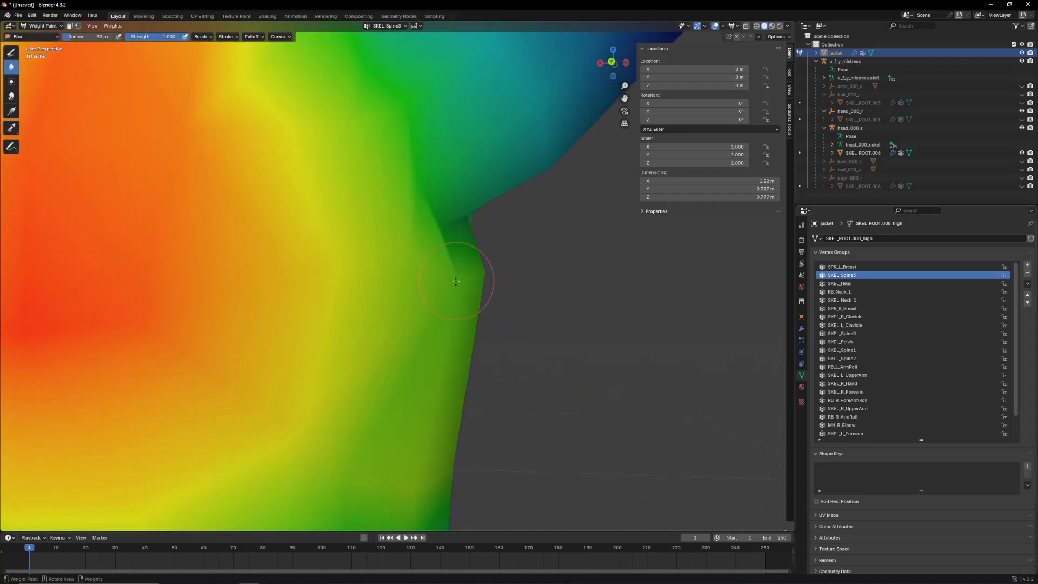
Step: Activate the SKEL_R_Clavicle vertex group and blur its weights around the right armpit
click(845, 316)
middle_drag(486, 282, 516, 236)
mouse_move(516, 235)
mouse_down()
mouse_move(456, 248)
mouse_move(491, 208)
mouse_move(417, 261)
mouse_move(462, 263)
mouse_up()
scroll(428, 285, up, 4)
middle_drag(429, 285, 465, 294)
middle_drag(626, 302, 682, 308)
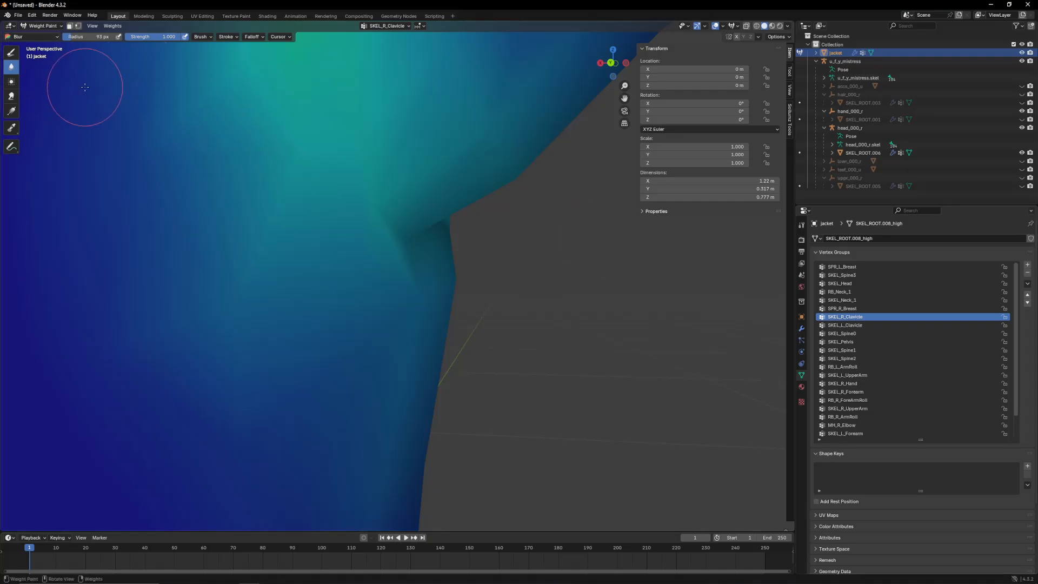
Step: In Edit Mode, lower the RB_R_ArmRoll weight of the vertex in the middle of the right armpit to 0.129
click(42, 26)
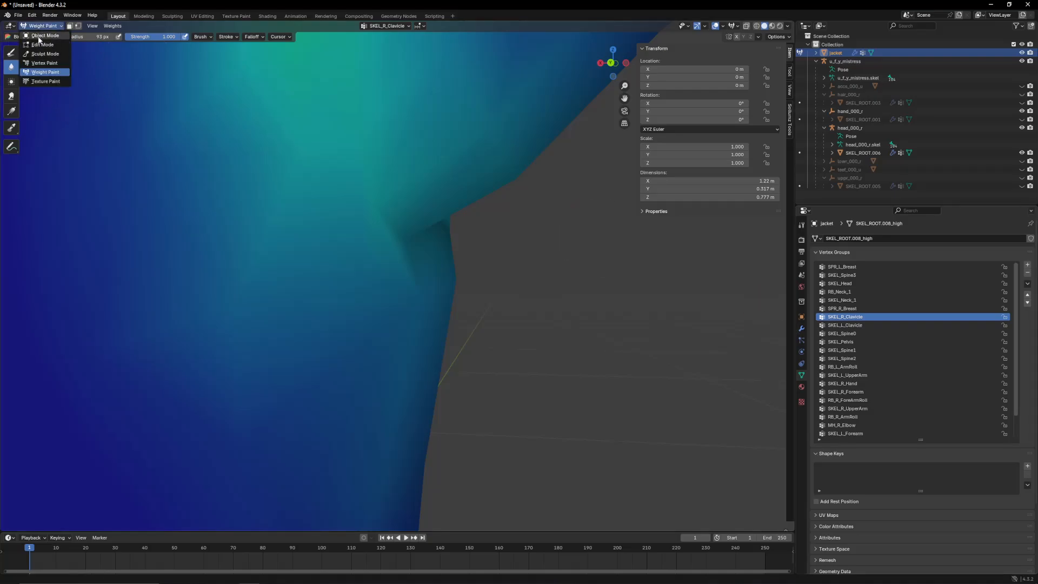
click(41, 36)
scroll(437, 250, down, 2)
key(Tab)
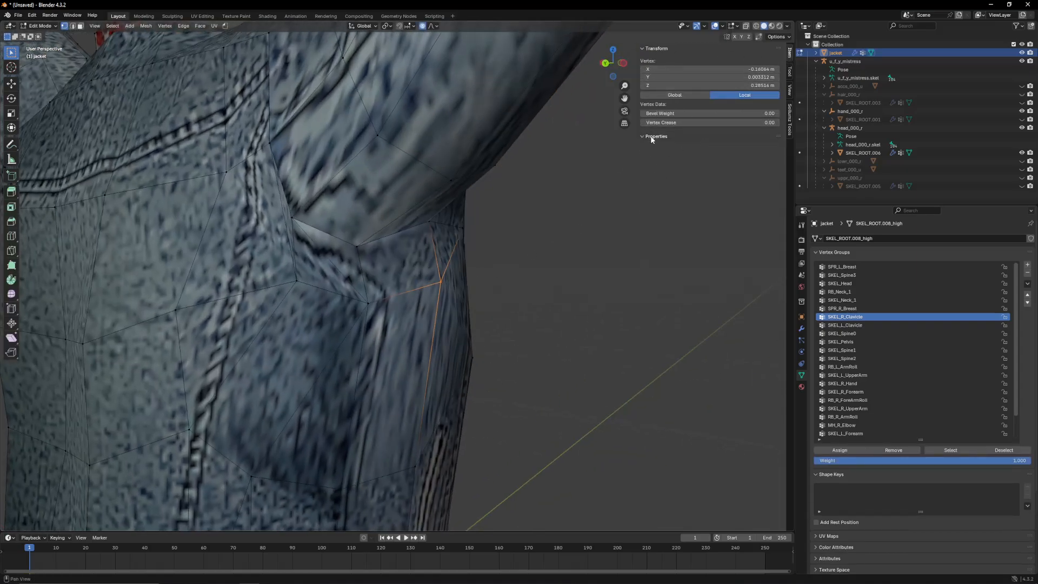
click(440, 280)
middle_drag(514, 256, 562, 247)
scroll(546, 253, up, 3)
click(705, 175)
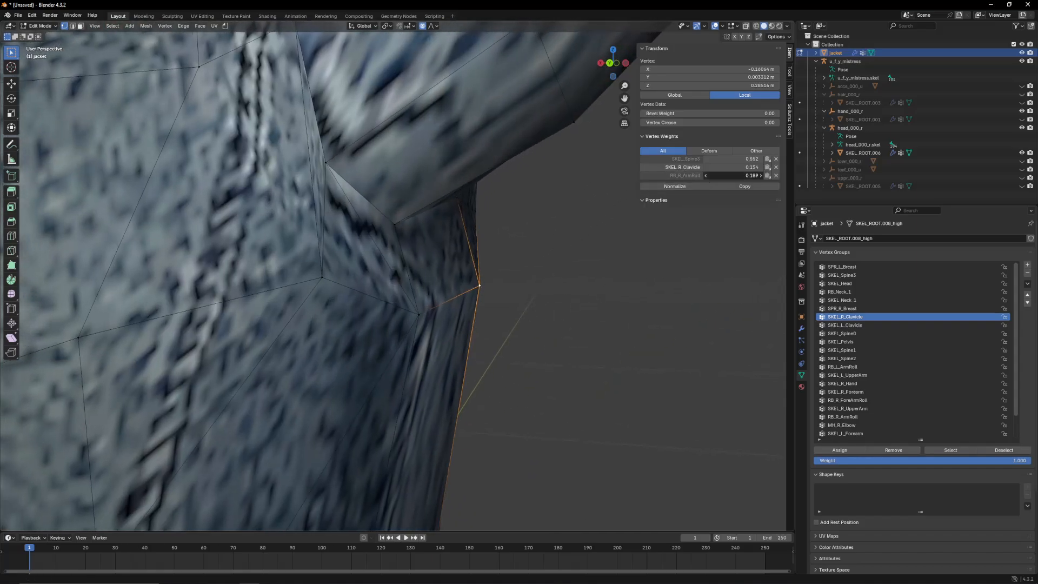
click(705, 175)
click(705, 175)
click(706, 175)
click(705, 175)
middle_drag(522, 278, 554, 278)
click(706, 175)
click(706, 175)
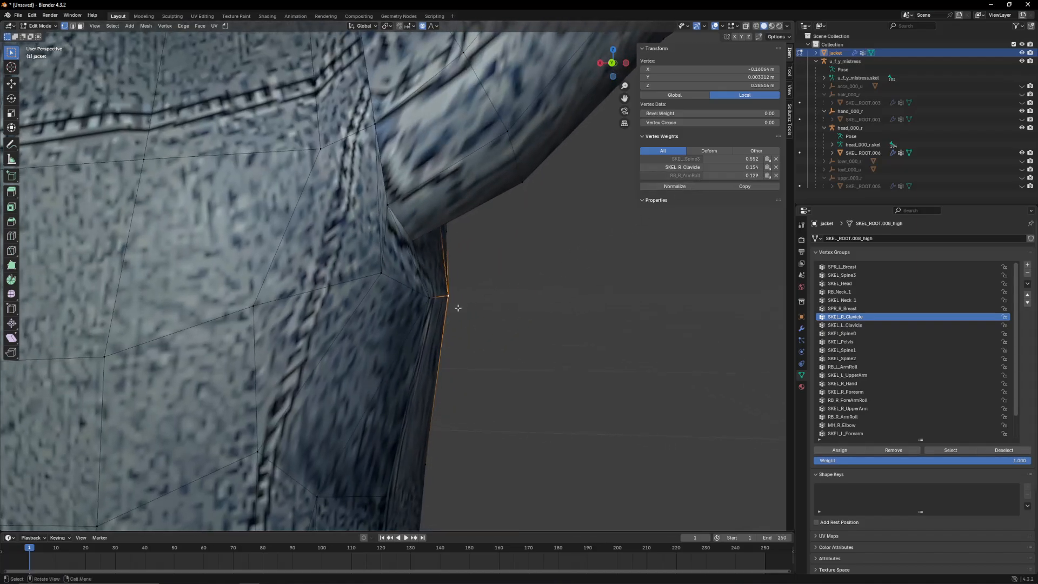
Step: Select the neighbouring vertex on the back side of the right armpit and lower its RB_R_ArmRoll weight
click(430, 298)
click(706, 175)
click(706, 176)
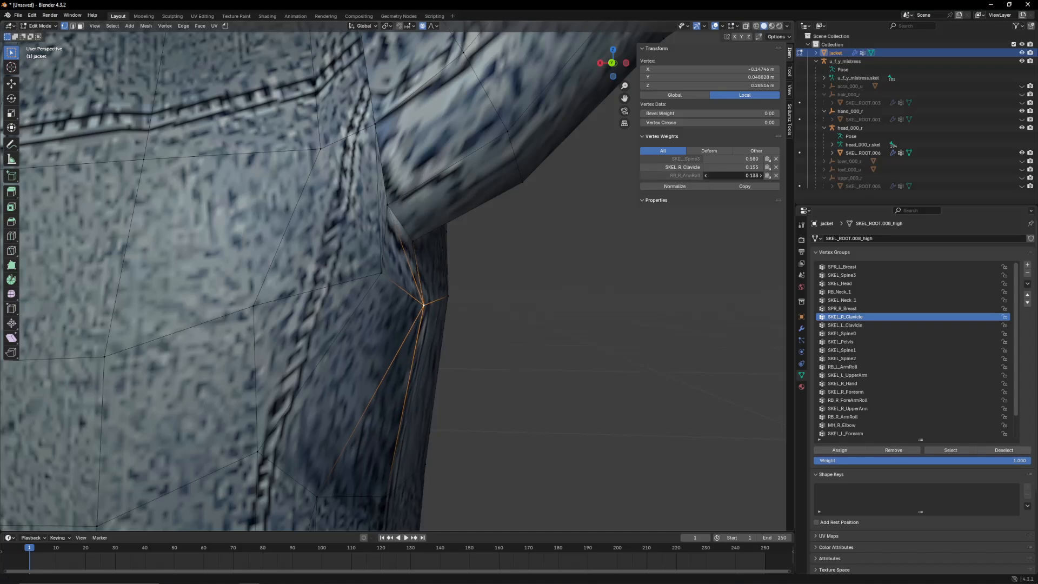
click(706, 175)
click(706, 176)
click(706, 176)
Step: Lower the RB_R_ArmRoll weight of the vertex on the front side of the right armpit to 0.212 and normalize its weights
middle_drag(476, 281, 335, 298)
click(366, 240)
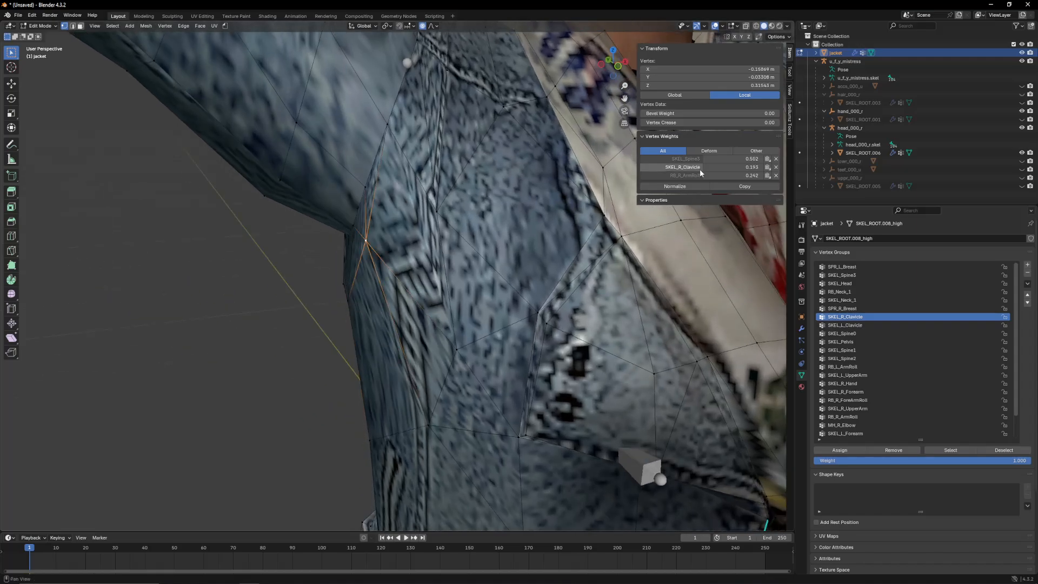
drag(706, 175, 698, 175)
middle_drag(584, 216, 595, 216)
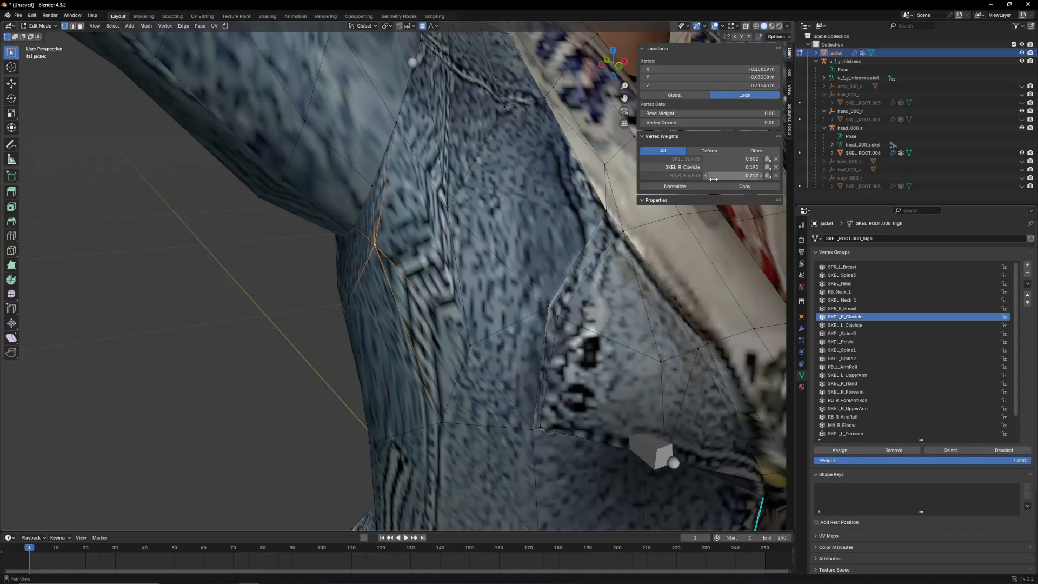
click(674, 187)
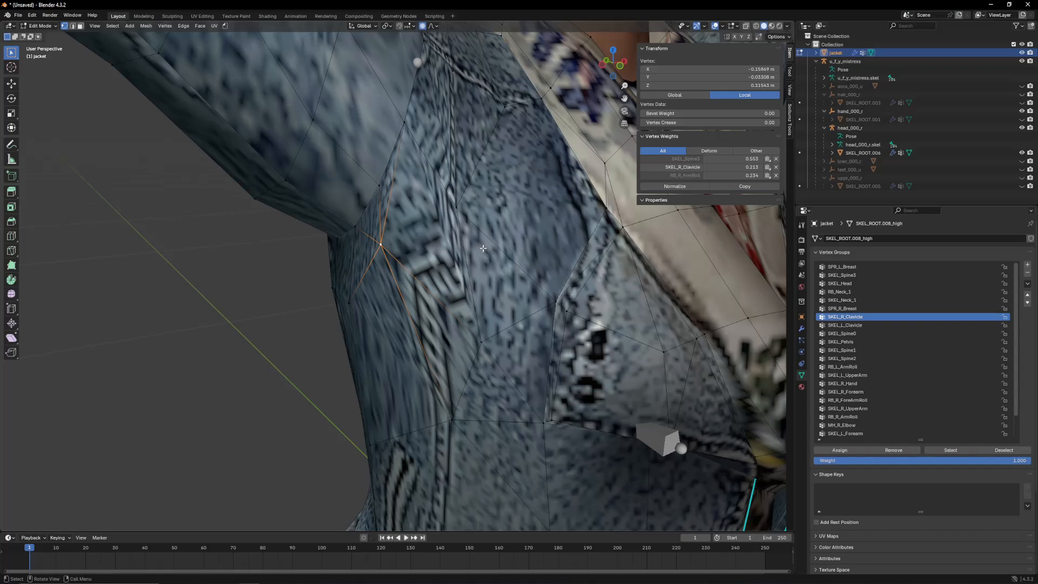
Step: Reduce the middle right armpit vertex's RB_R_ArmRoll weight to 0.089 and normalize its weights
middle_drag(453, 252, 511, 247)
scroll(500, 253, up, 5)
click(424, 297)
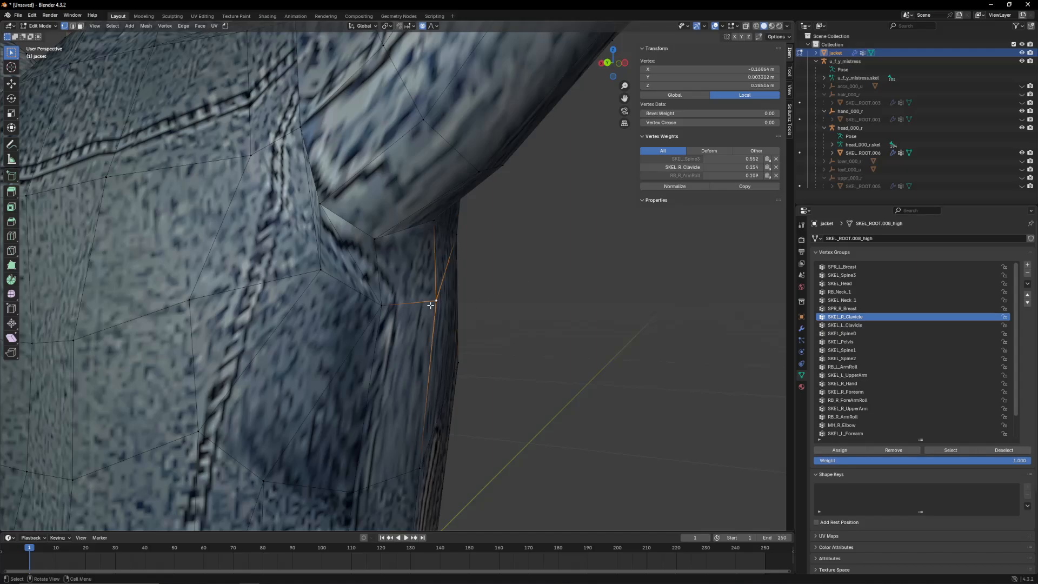
scroll(530, 288, down, 1)
click(706, 177)
click(707, 176)
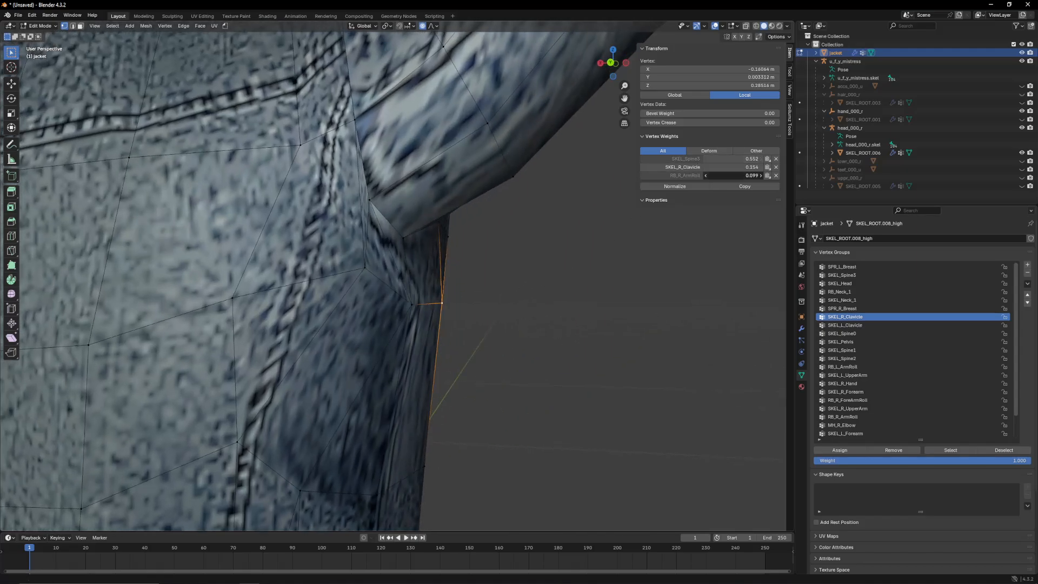
scroll(562, 259, down, 4)
middle_drag(554, 261, 568, 261)
scroll(565, 261, down, 4)
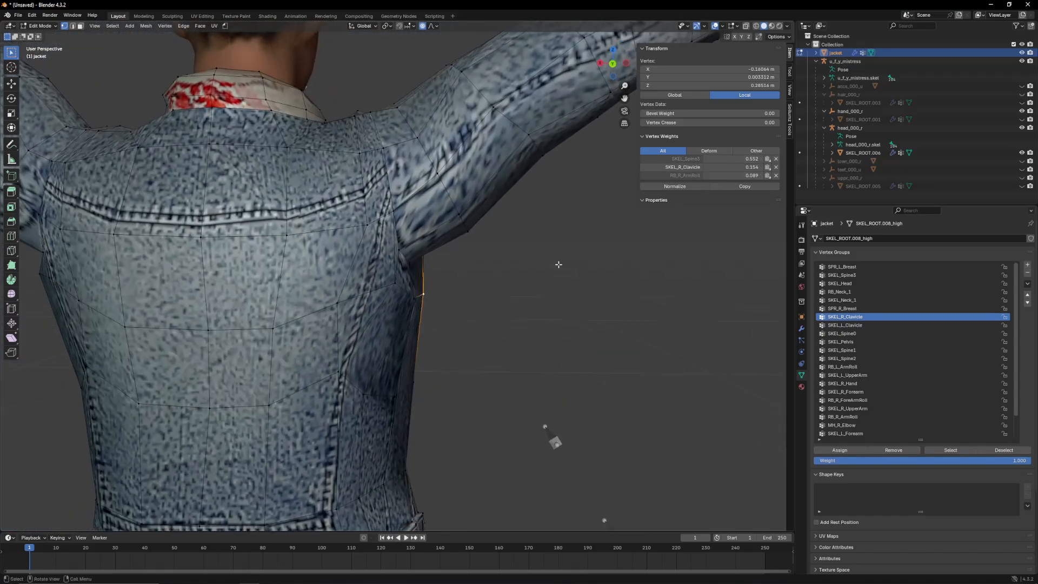
click(671, 187)
Step: Select the protruding vertex at the left armpit and switch the jacket to Weight Paint mode
scroll(476, 251, down, 3)
shift+middle_drag(477, 251, 452, 271)
scroll(541, 260, up, 3)
click(377, 273)
key(Tab)
click(39, 25)
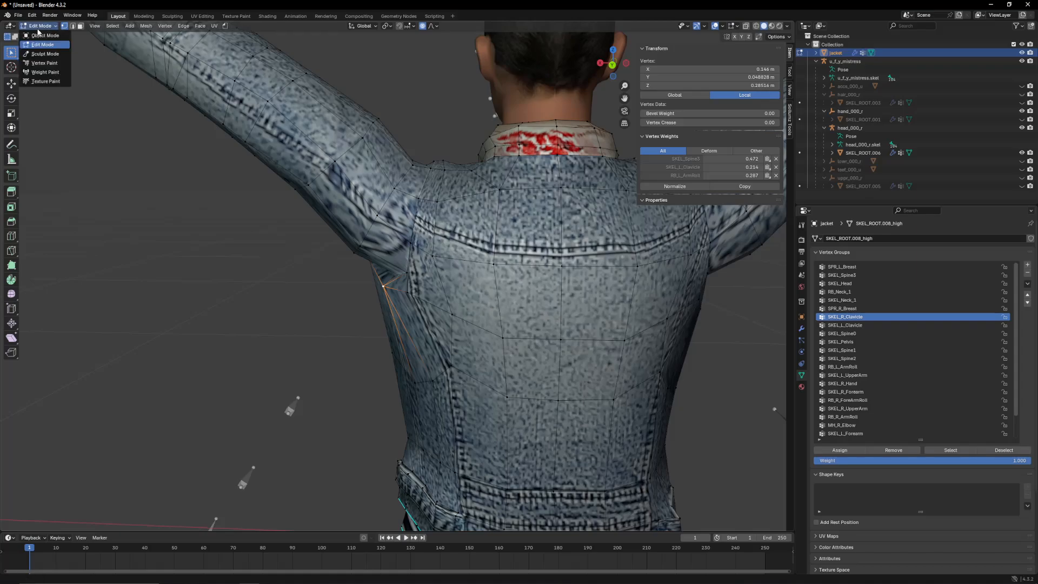
click(43, 73)
middle_drag(347, 171, 355, 172)
scroll(360, 176, up, 3)
shift+middle_drag(616, 297, 415, 305)
scroll(415, 305, down, 2)
scroll(836, 319, down, 3)
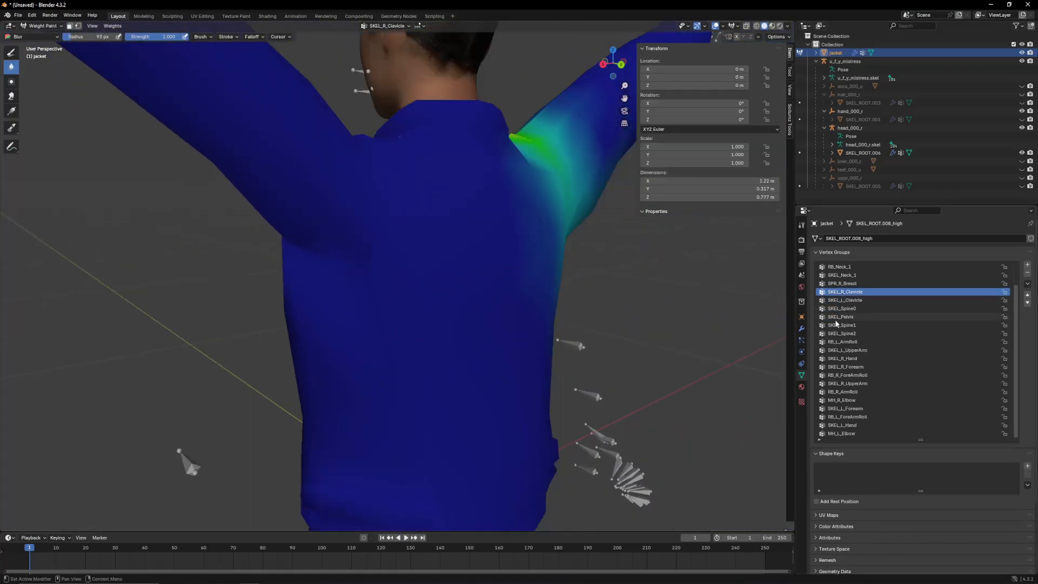
Step: Examine the weights of the upper arm, arm roll and forearm roll vertex groups to find those affecting the left armpit
click(851, 392)
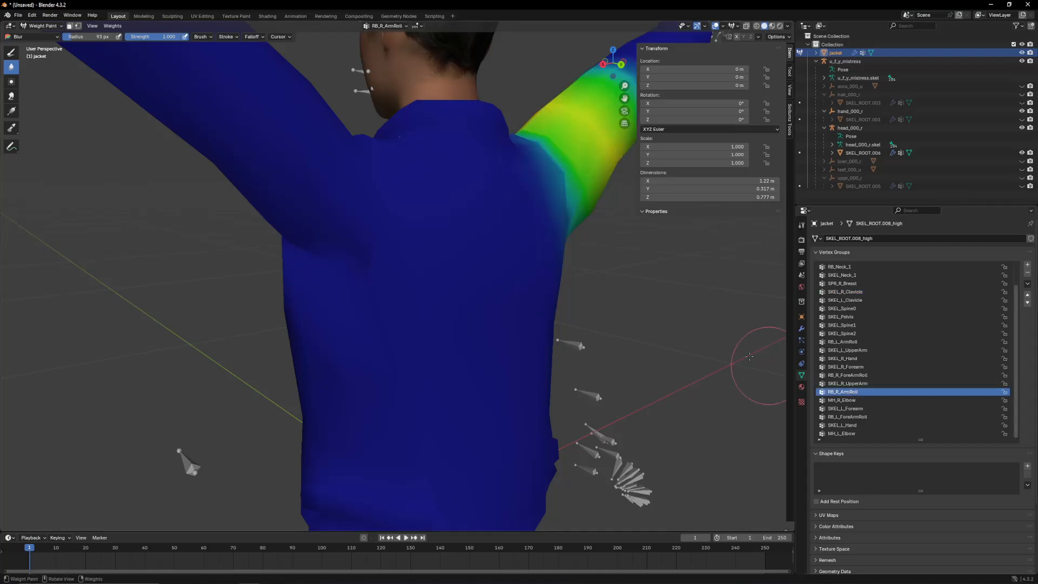
click(853, 417)
click(854, 352)
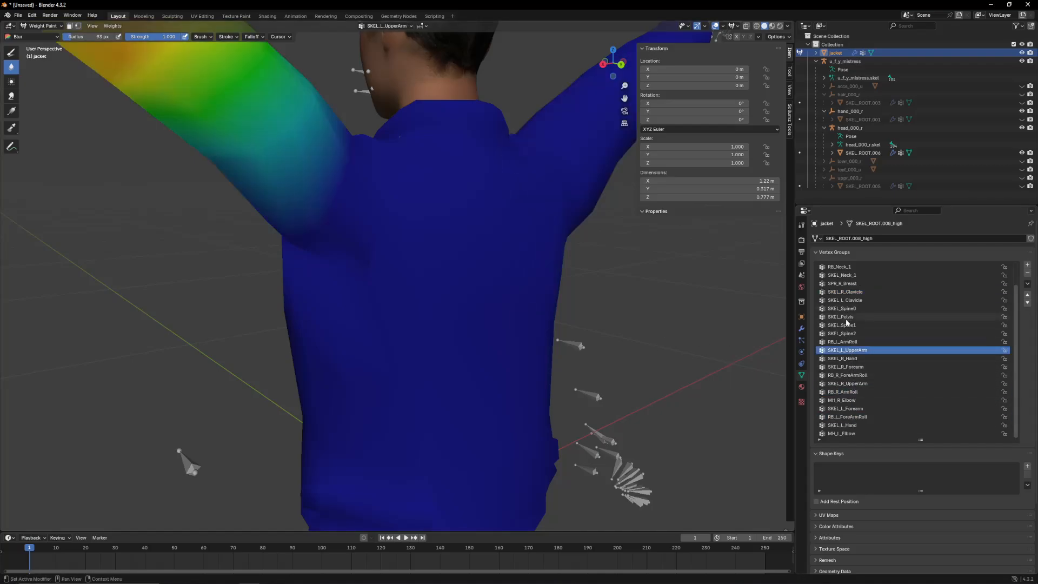
scroll(848, 351, up, 3)
scroll(846, 296, down, 3)
click(847, 383)
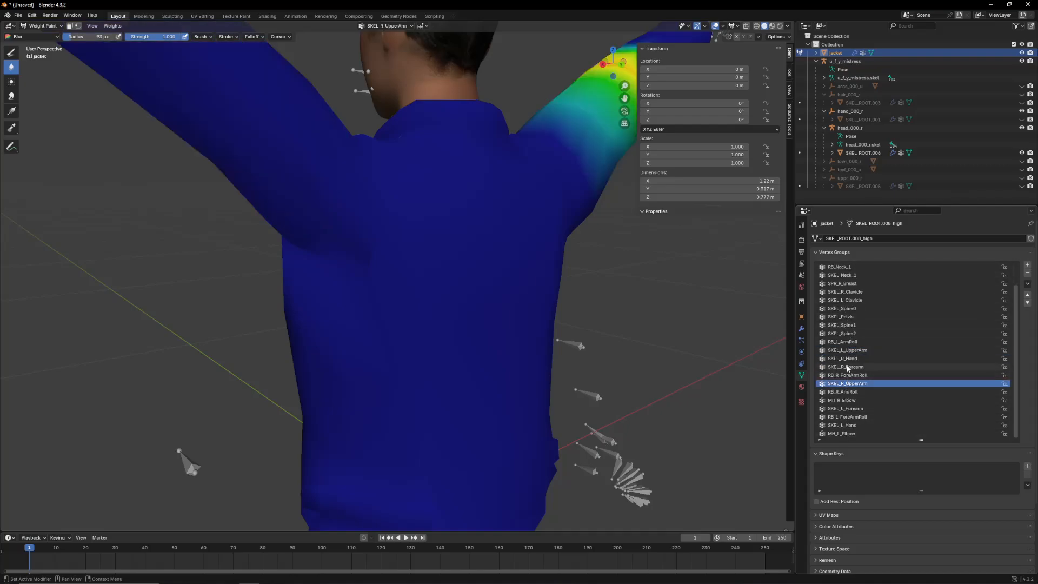
click(849, 374)
click(851, 417)
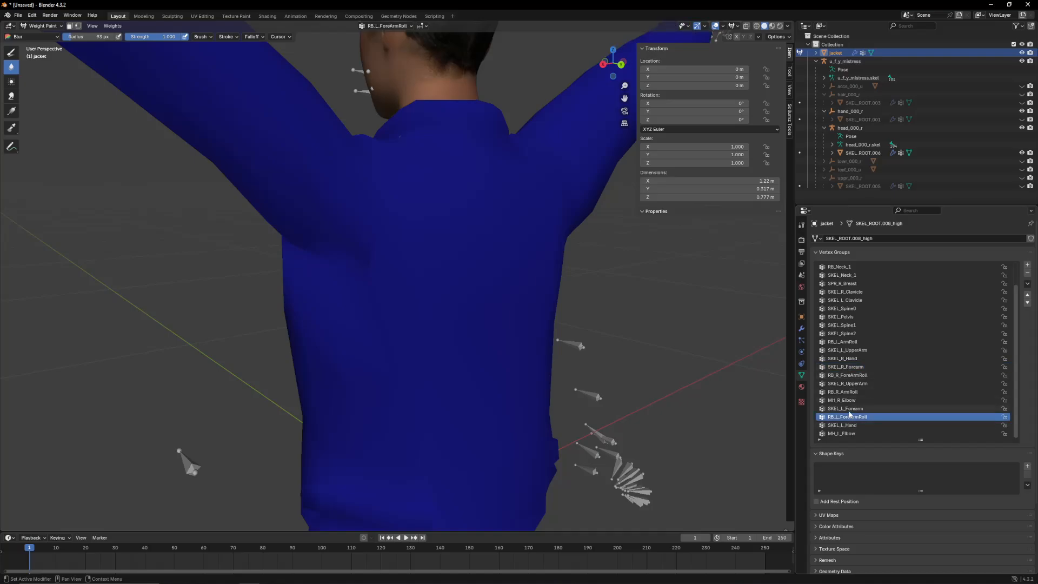
click(849, 393)
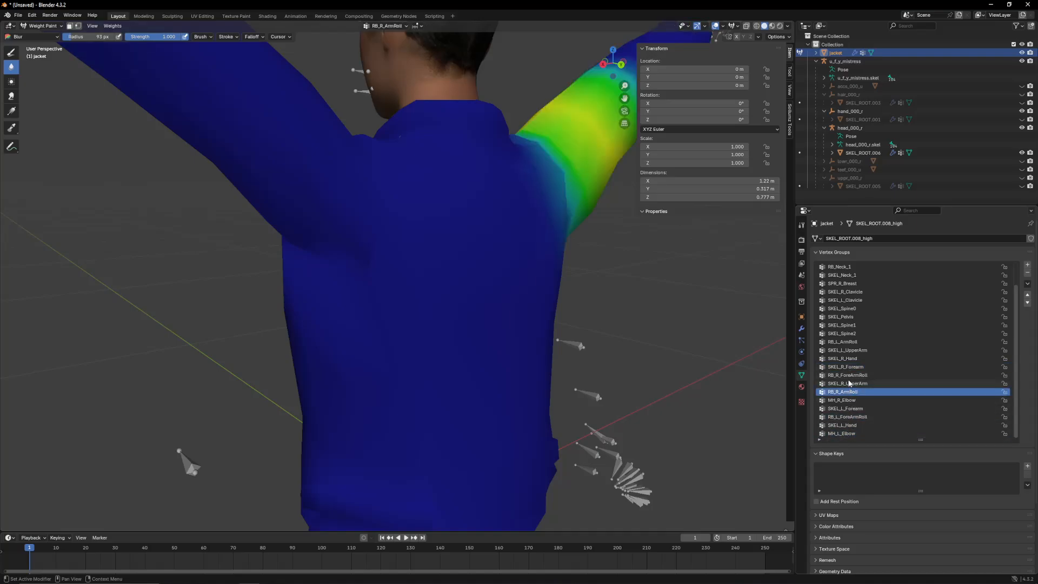
scroll(847, 344, up, 3)
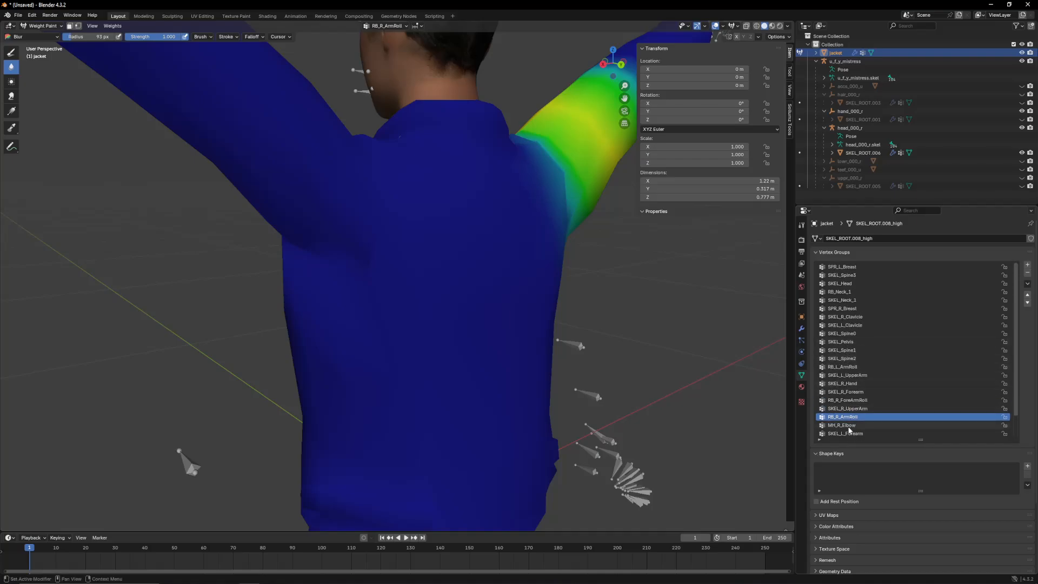
scroll(849, 423, down, 1)
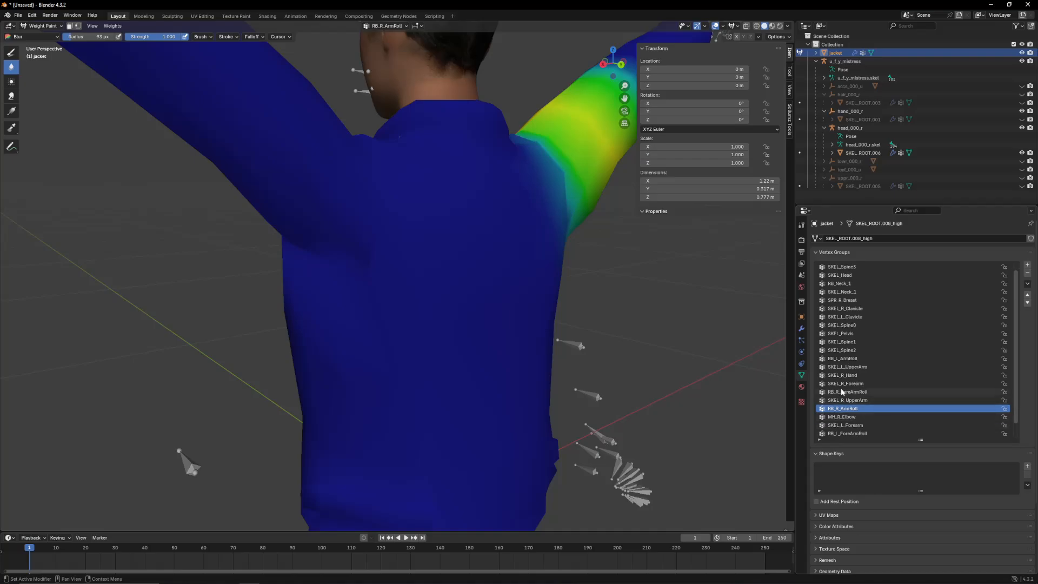
Step: Activate the RB_L_ArmRoll vertex group and blur its weights around the left armpit
click(840, 359)
mouse_move(352, 292)
middle_down()
mouse_move(413, 291)
mouse_move(354, 306)
middle_up()
scroll(413, 291, up, 1)
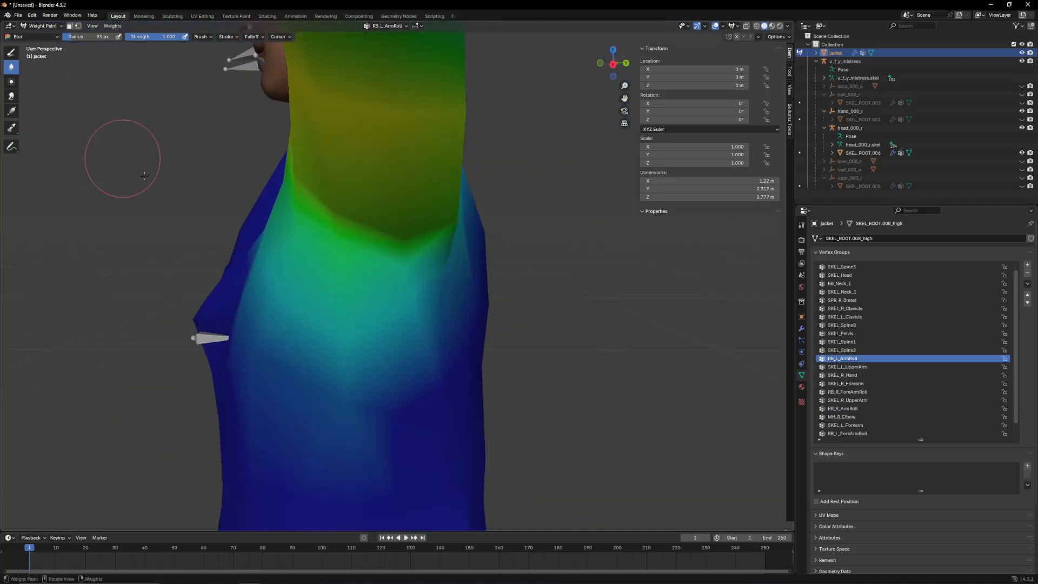
mouse_move(292, 232)
mouse_down()
mouse_move(413, 324)
mouse_move(352, 289)
mouse_up()
middle_drag(326, 274, 427, 341)
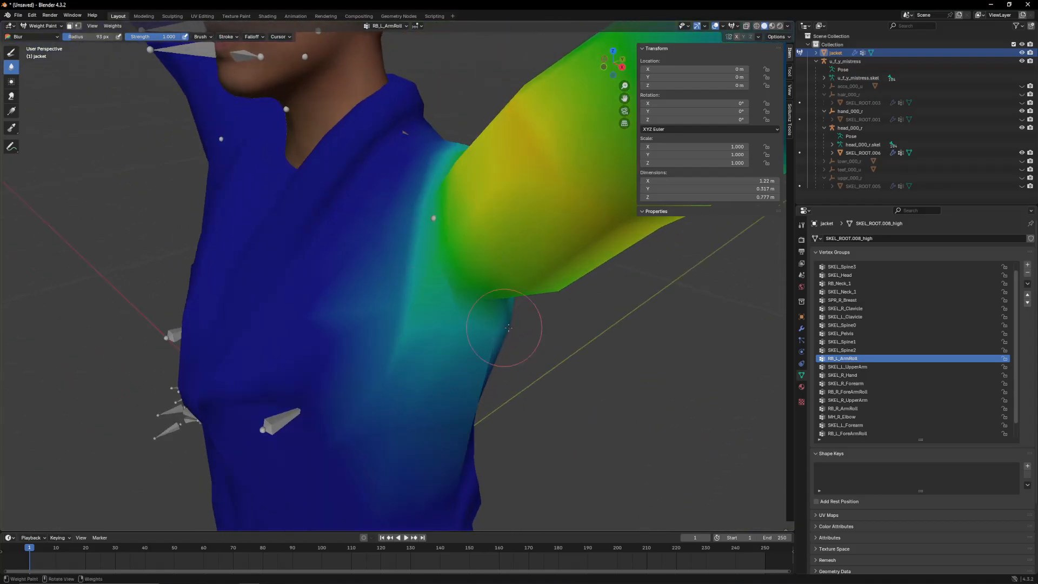
Step: Examine the RB_L_ArmRoll and SKEL_L_Clavicle weights from the front, side and back of the left armpit
middle_drag(501, 314, 422, 305)
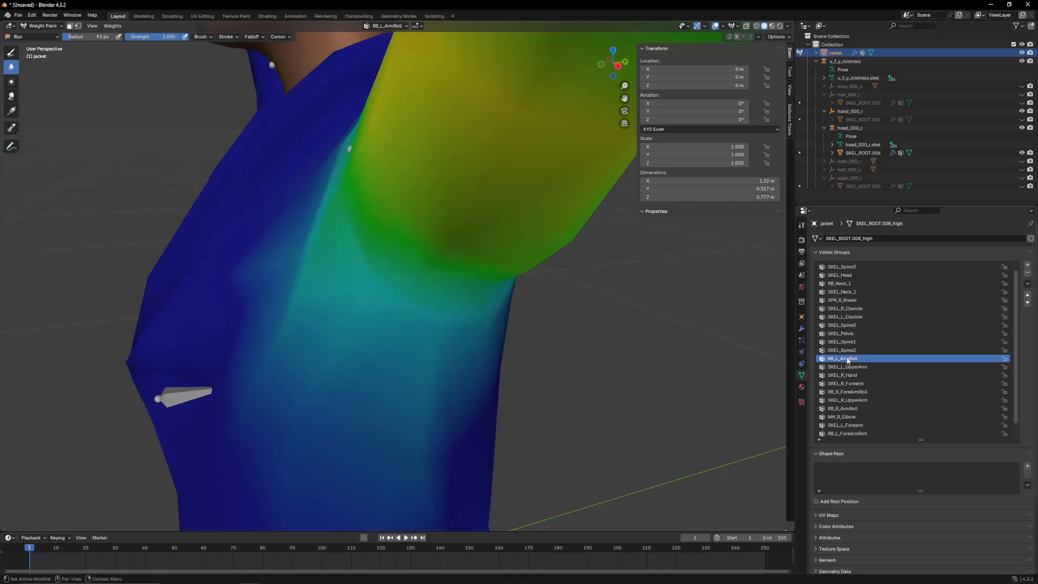
click(845, 316)
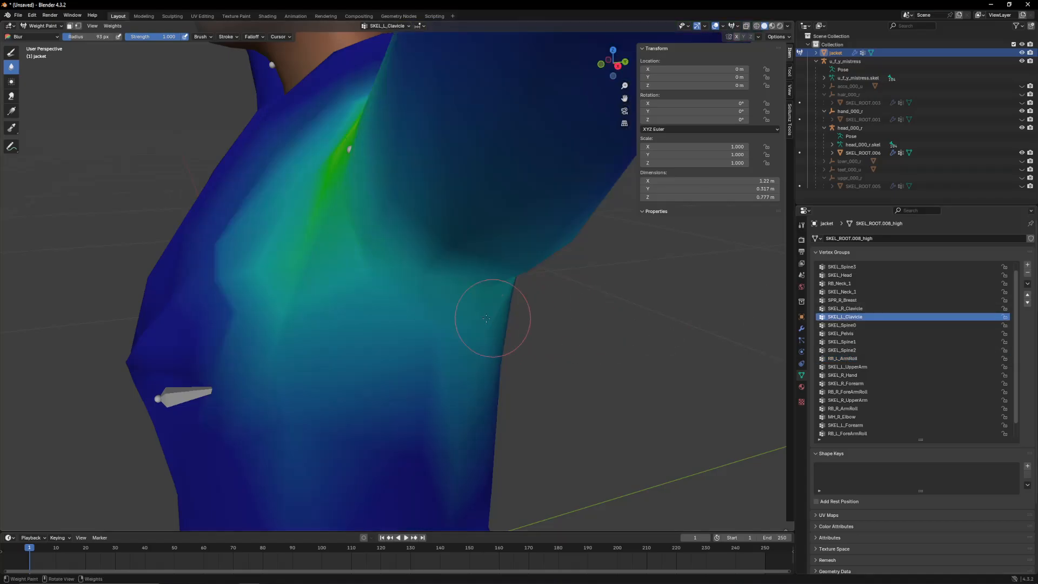
middle_drag(524, 309, 385, 315)
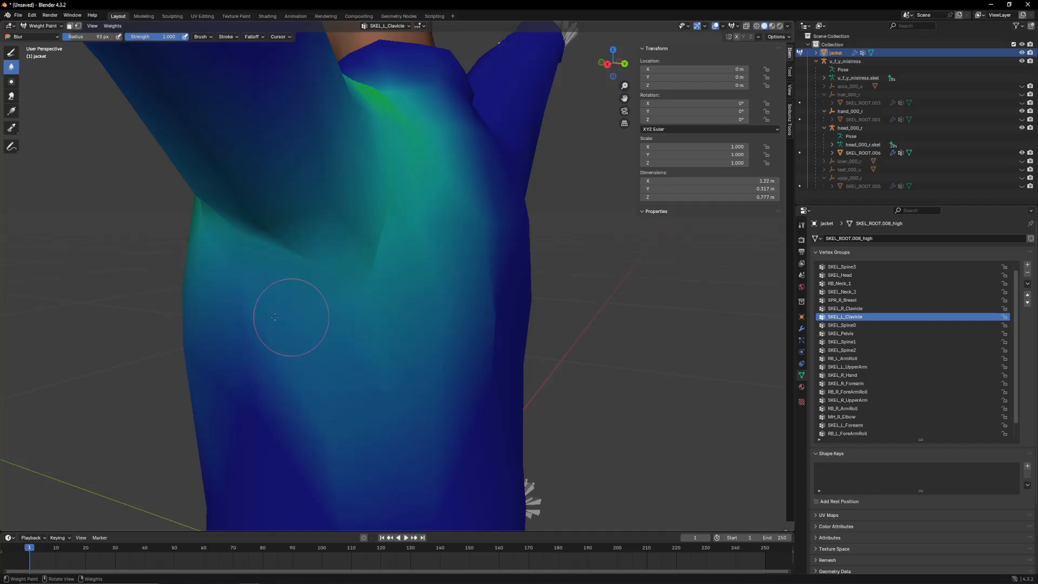
middle_drag(211, 225, 246, 215)
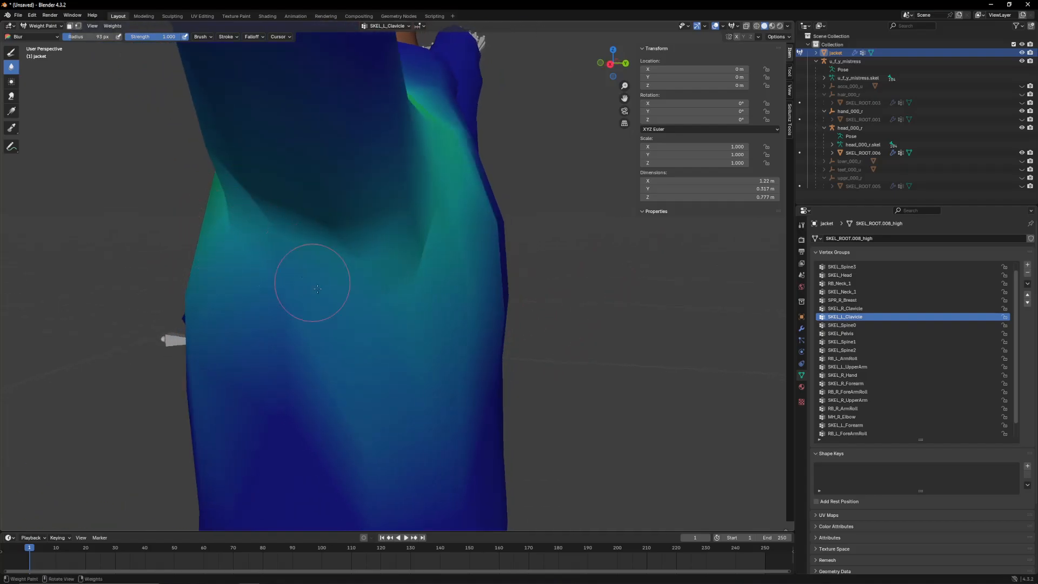
mouse_move(332, 327)
middle_down()
mouse_move(509, 353)
mouse_move(435, 398)
middle_up()
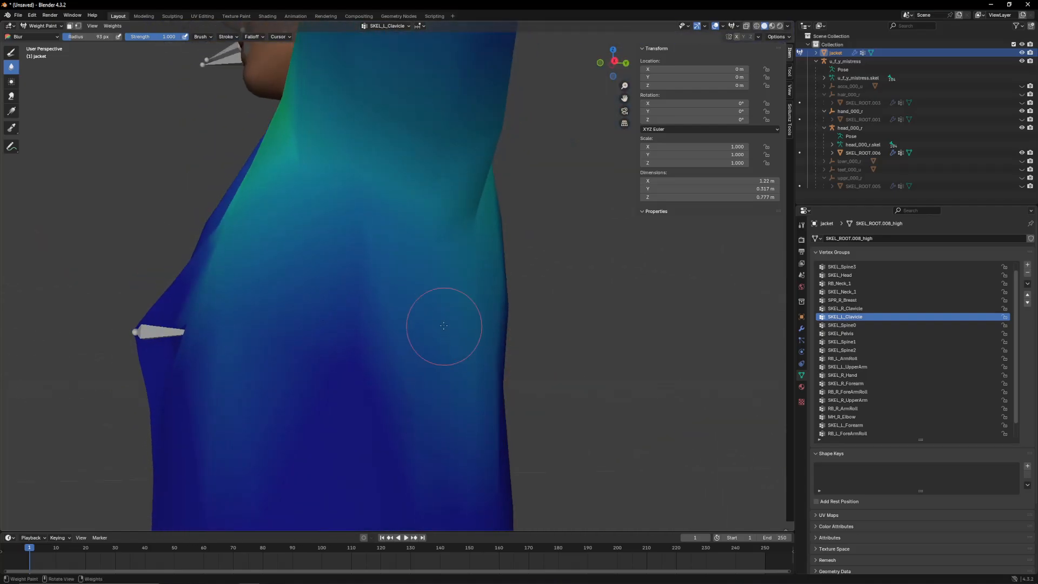
middle_drag(486, 364, 331, 336)
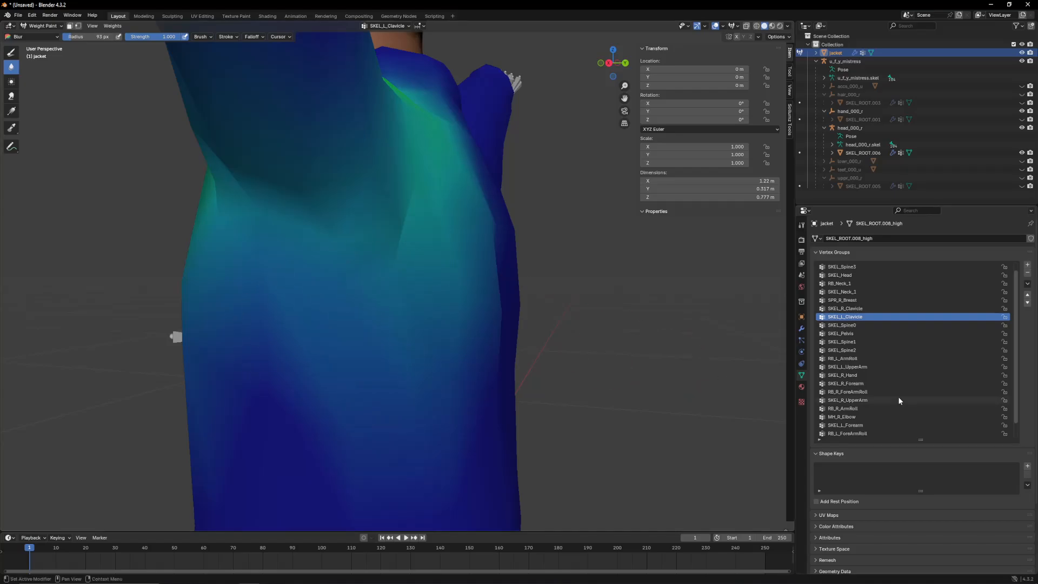
Step: Activate the SKEL_Spine3 vertex group and blur its weights below the left armpit
scroll(853, 346, up, 1)
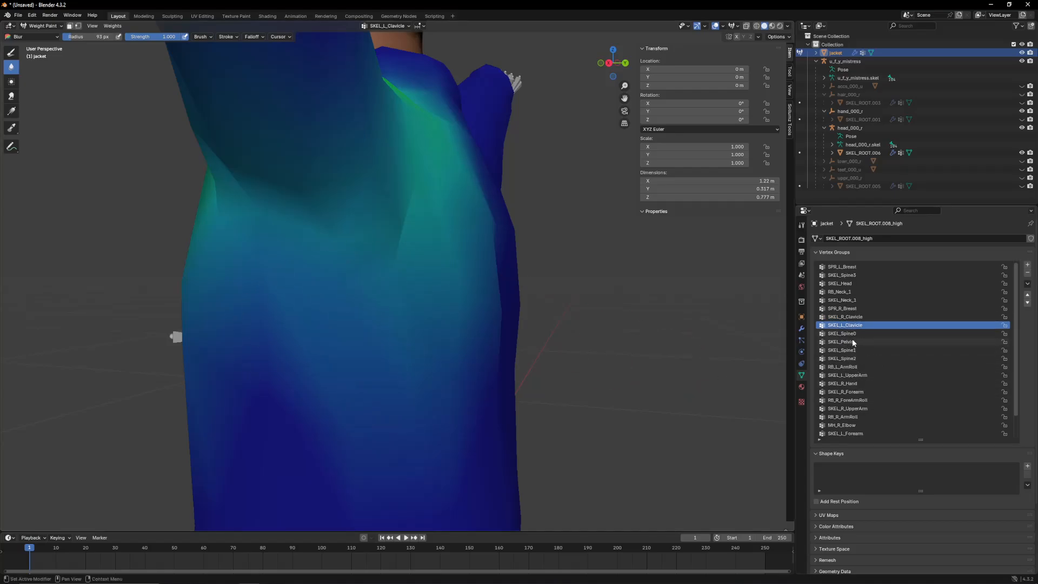
click(841, 275)
drag(276, 243, 365, 302)
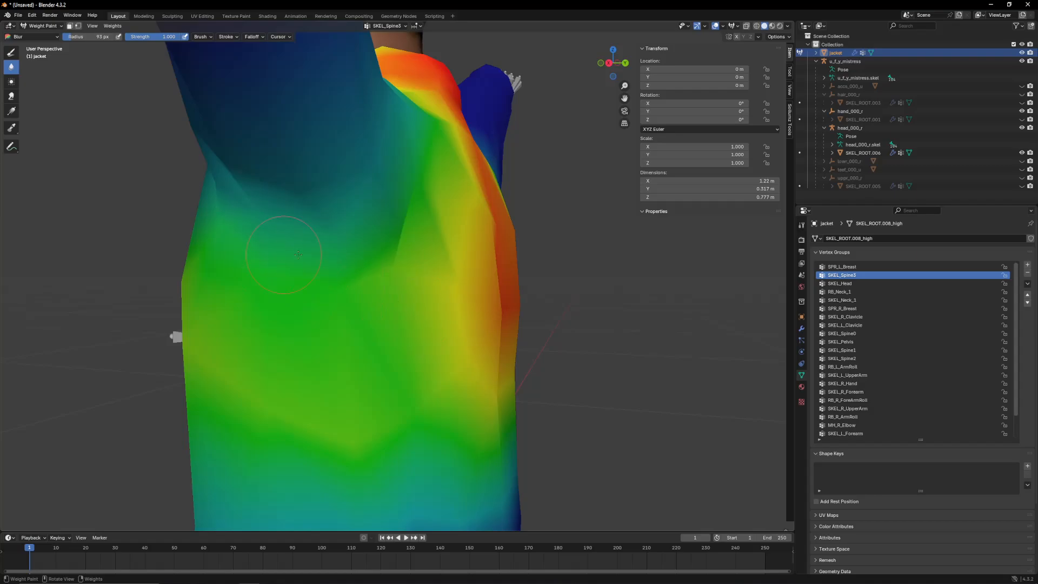
middle_drag(373, 280, 505, 313)
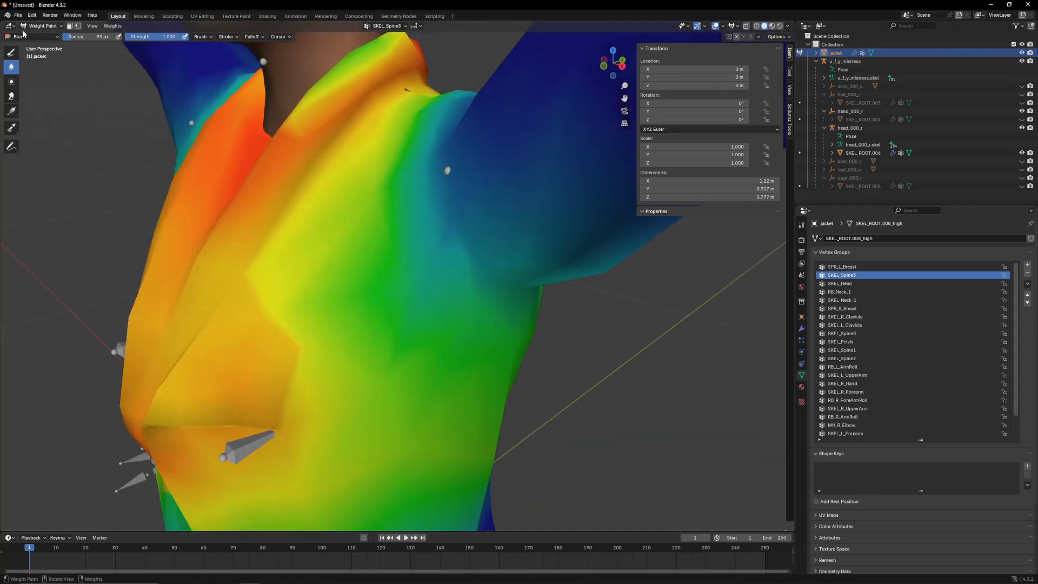
Step: In Edit Mode, reduce the rear left armpit vertex's RB_L_ArmRoll weight to 0.126 and raise its SKEL_L_Clavicle weight
click(41, 26)
click(37, 48)
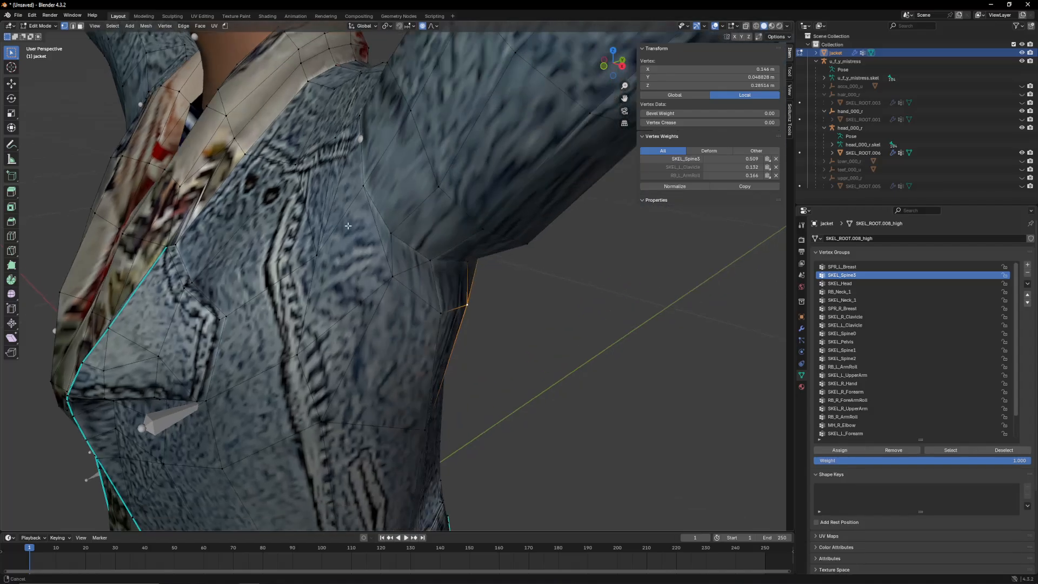
middle_drag(399, 243, 537, 206)
scroll(398, 279, up, 4)
mouse_move(715, 176)
mouse_down()
mouse_move(724, 176)
mouse_move(706, 178)
mouse_up()
click(418, 308)
middle_drag(462, 268, 563, 270)
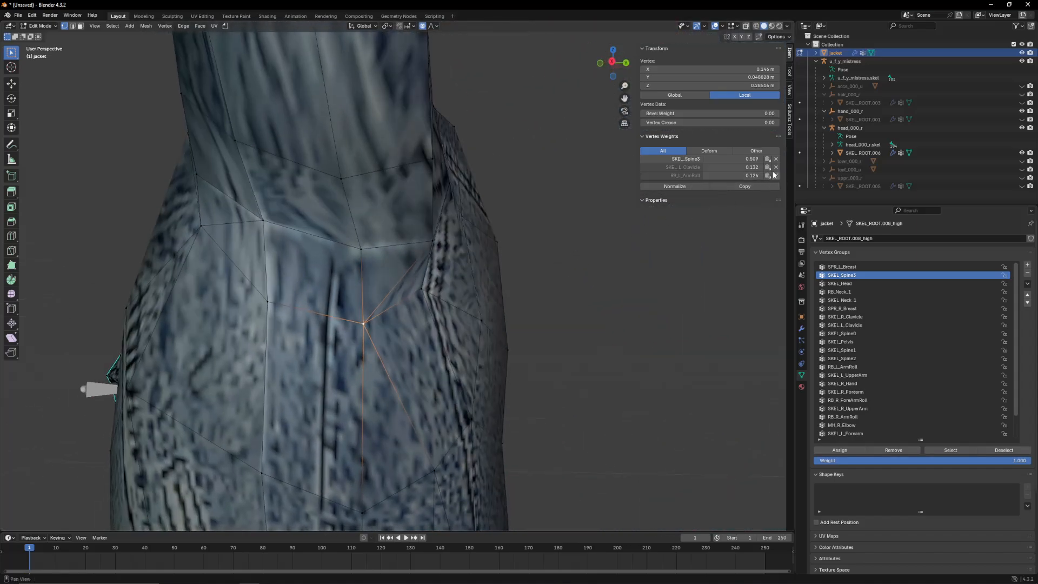
drag(738, 167, 791, 167)
Step: Select the neighbouring vertex under the left armpit and reduce its RB_L_ArmRoll weight to 0.134
click(268, 303)
middle_drag(295, 304, 421, 318)
click(707, 176)
click(707, 175)
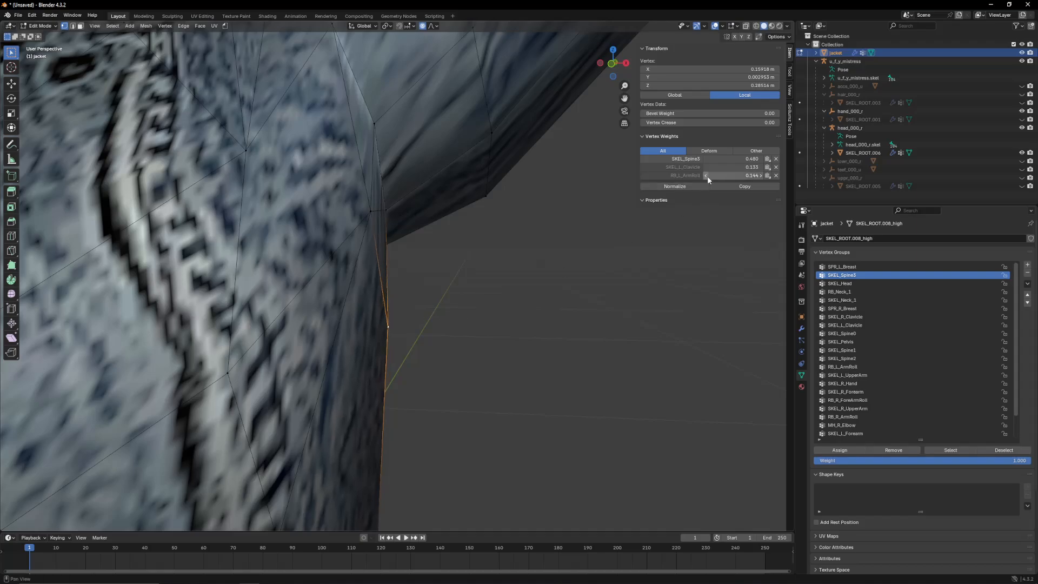
click(707, 175)
middle_drag(479, 279, 457, 273)
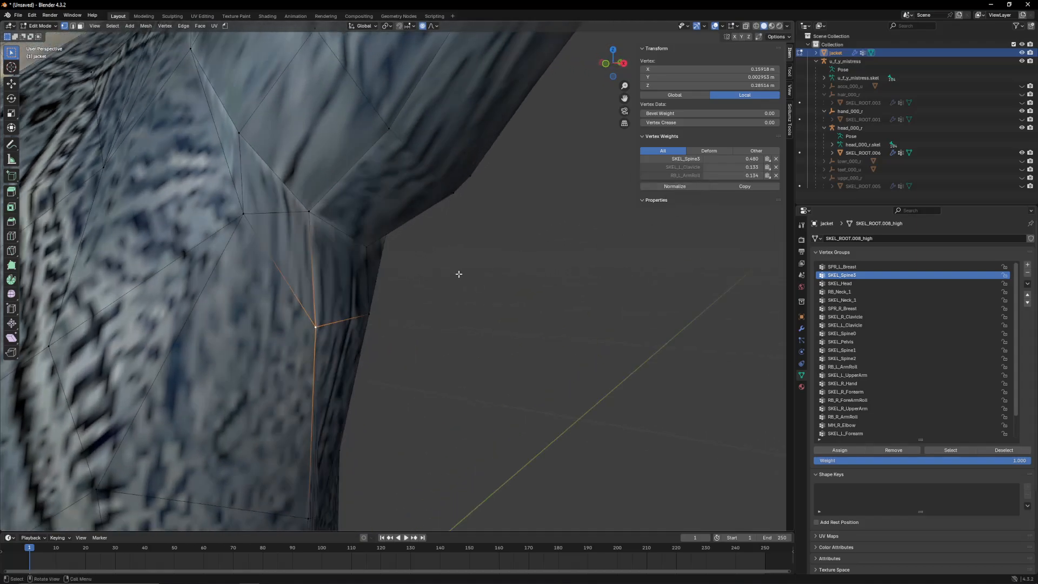
Step: Raise the selected left armpit vertex's SKEL_L_Clavicle weight slightly and normalize its weights
click(763, 168)
click(762, 168)
click(762, 168)
click(762, 168)
middle_drag(454, 281, 417, 281)
click(675, 186)
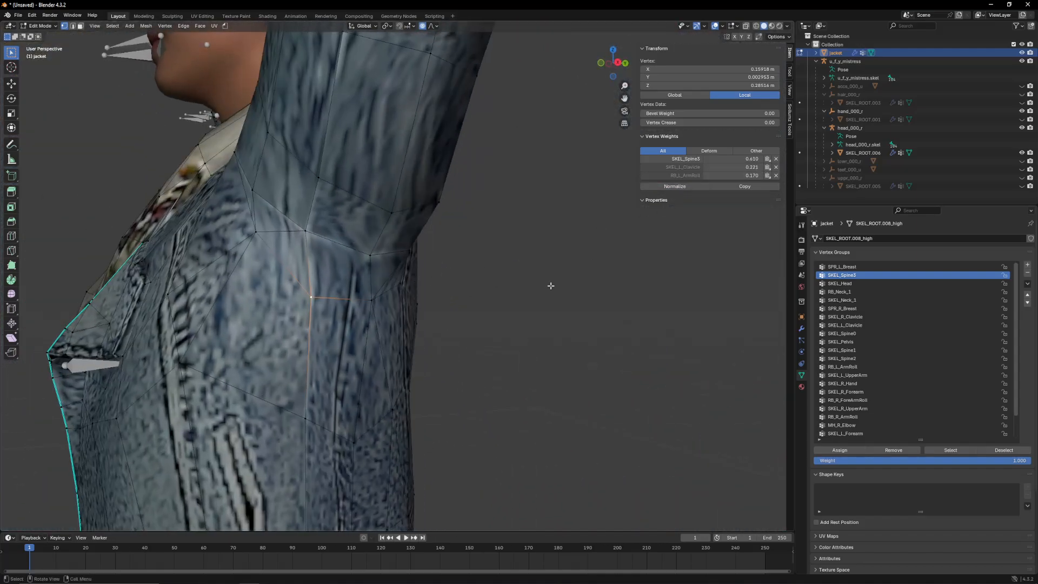
Step: Return the jacket to Object Mode and check both armpits in the raised-arm pose
middle_drag(549, 285, 383, 286)
scroll(452, 330, down, 5)
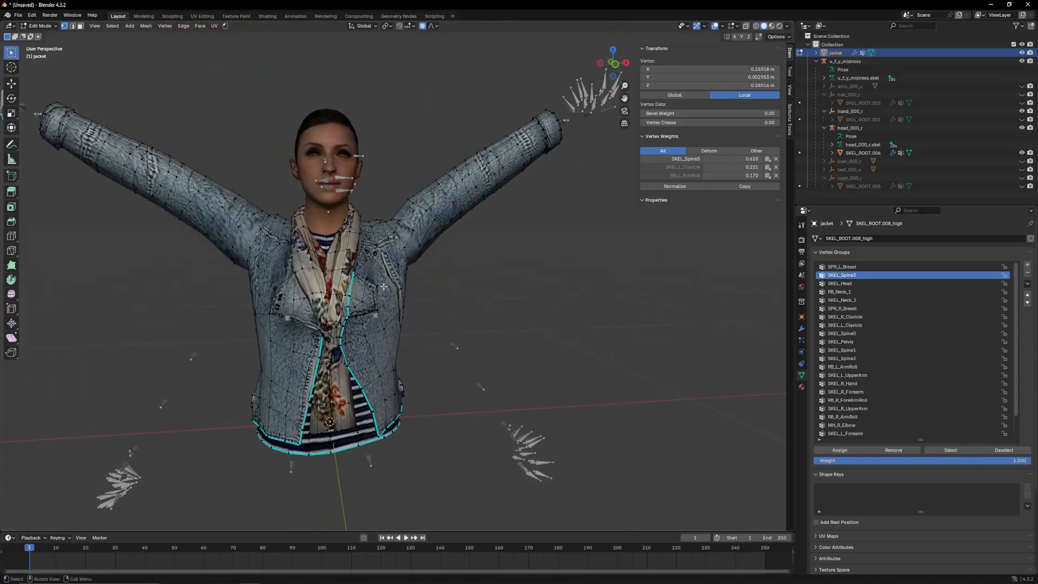
click(227, 254)
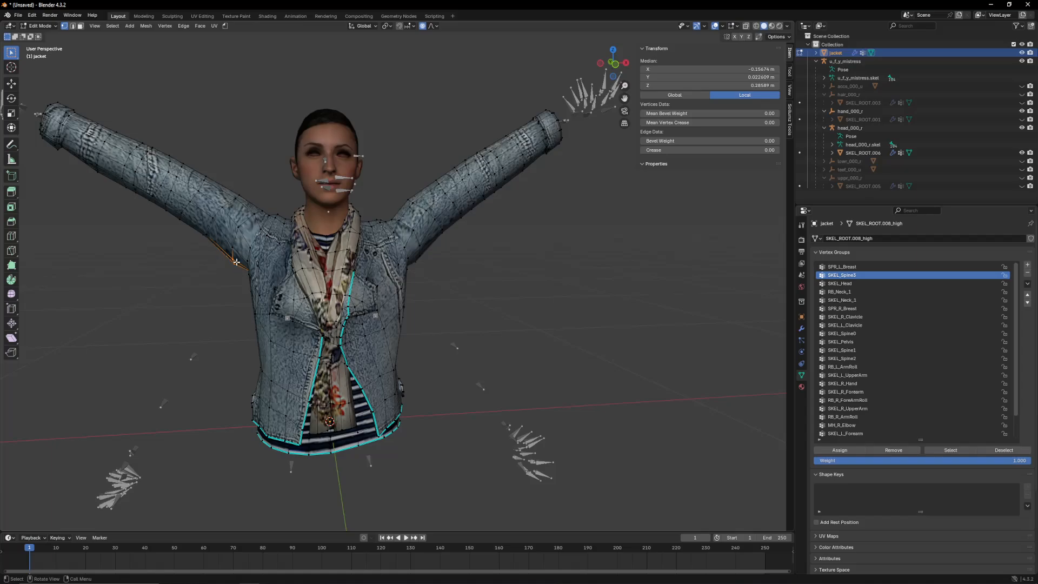
click(40, 26)
click(41, 35)
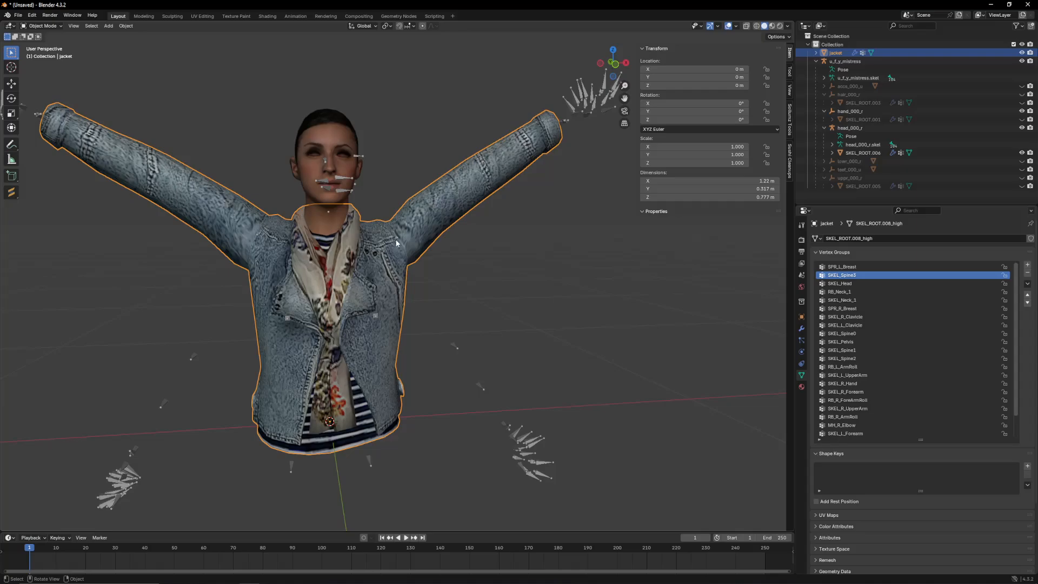
scroll(489, 250, down, 2)
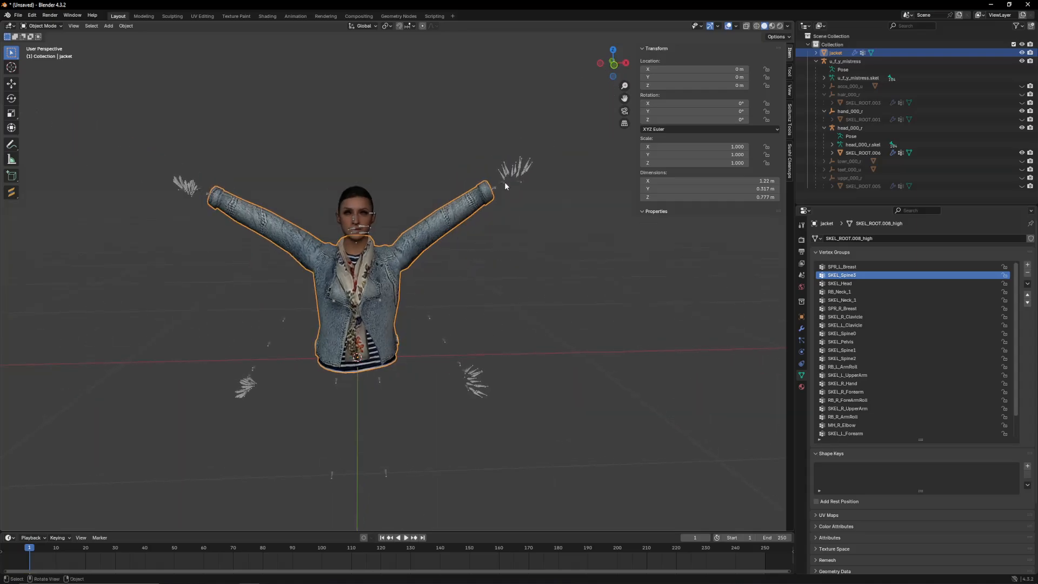
scroll(455, 254, up, 1)
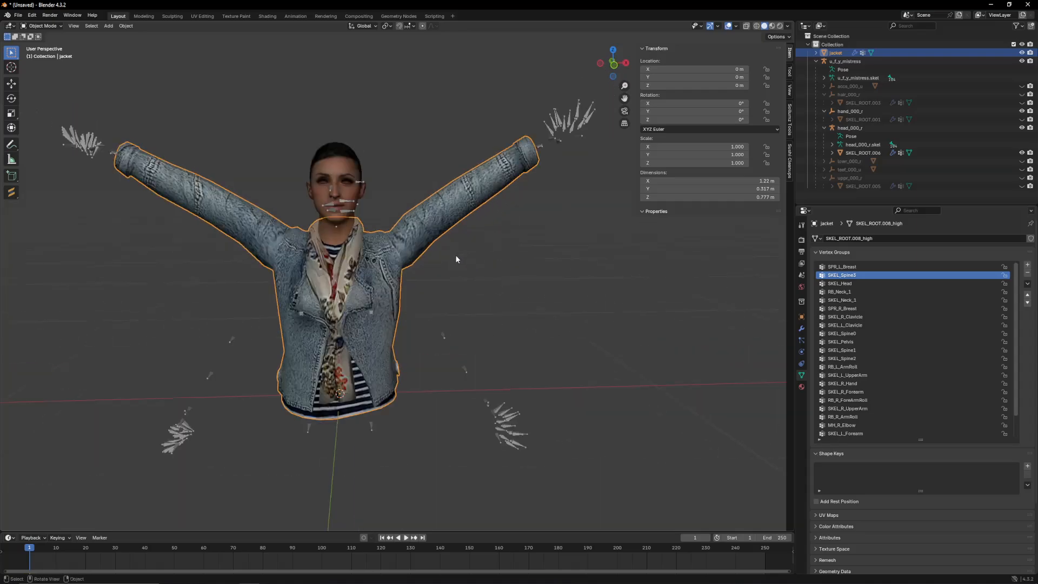
Step: Select the u_f_y_mistress armature and clear the rotation of all its bones in Pose Mode
click(559, 130)
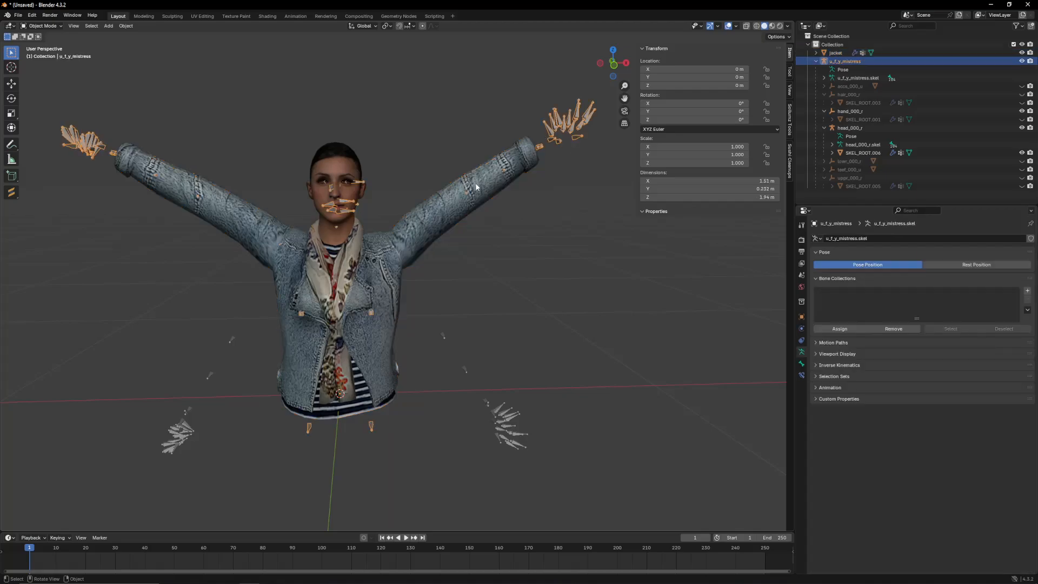
click(41, 25)
click(40, 53)
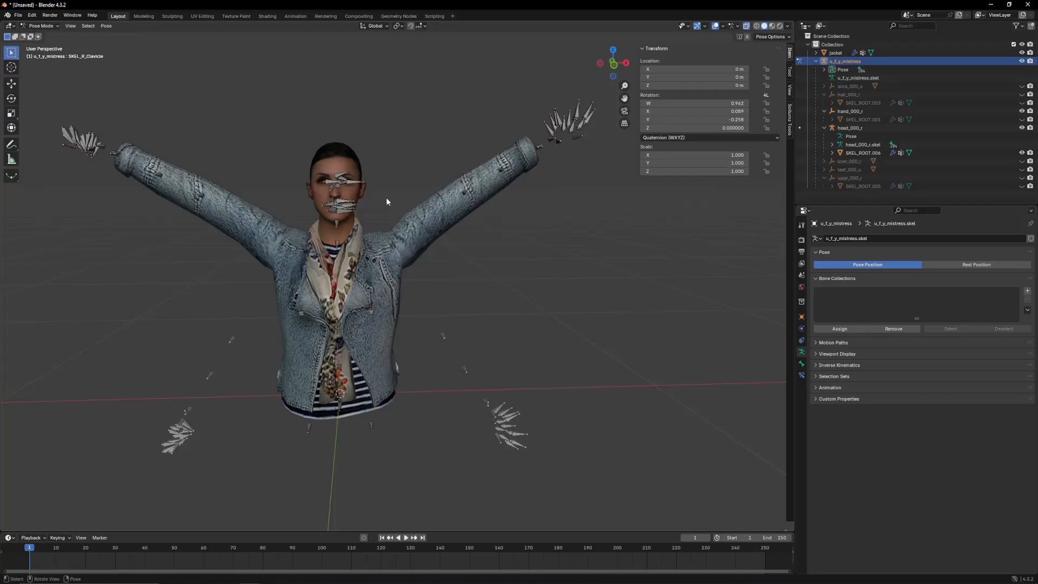
key(a)
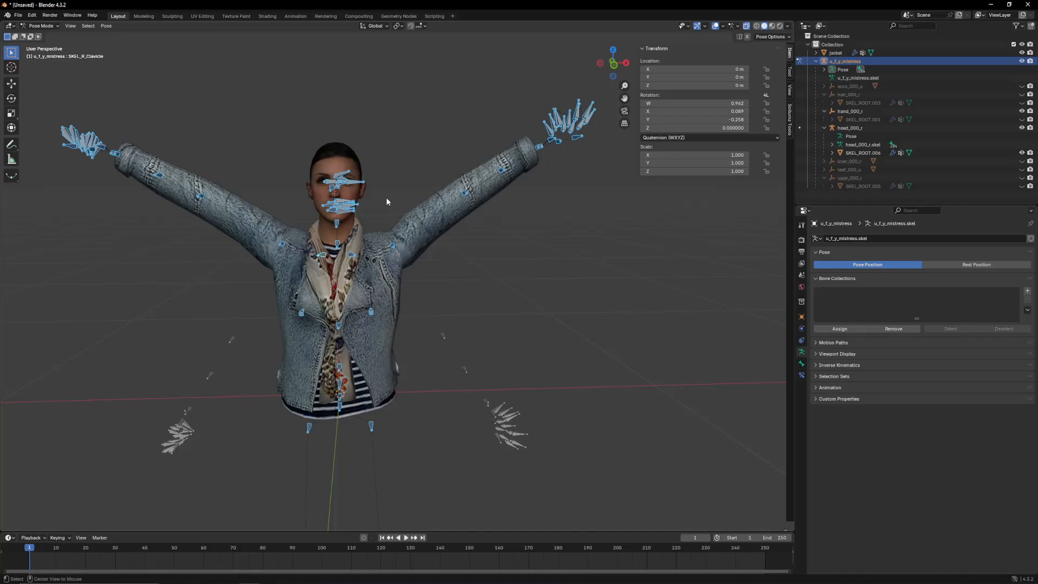
key(alt+r)
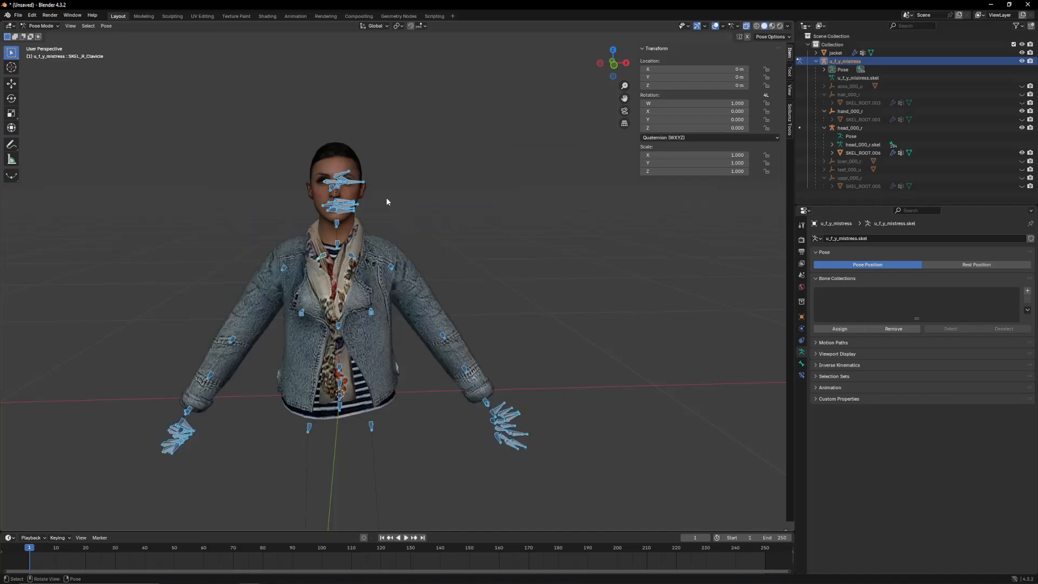
Step: Return the armature to Object Mode, deselect everything and inspect the jacket with the arms lowered
middle_drag(386, 201, 482, 239)
key(Tab)
click(41, 27)
click(43, 36)
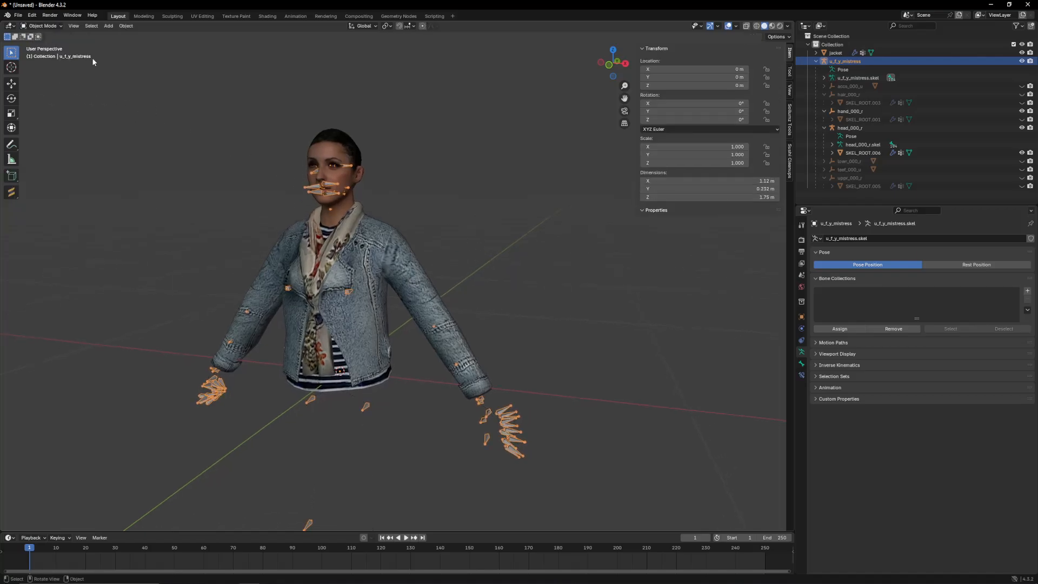
click(447, 193)
shift+middle_drag(412, 186, 468, 212)
scroll(434, 215, up, 2)
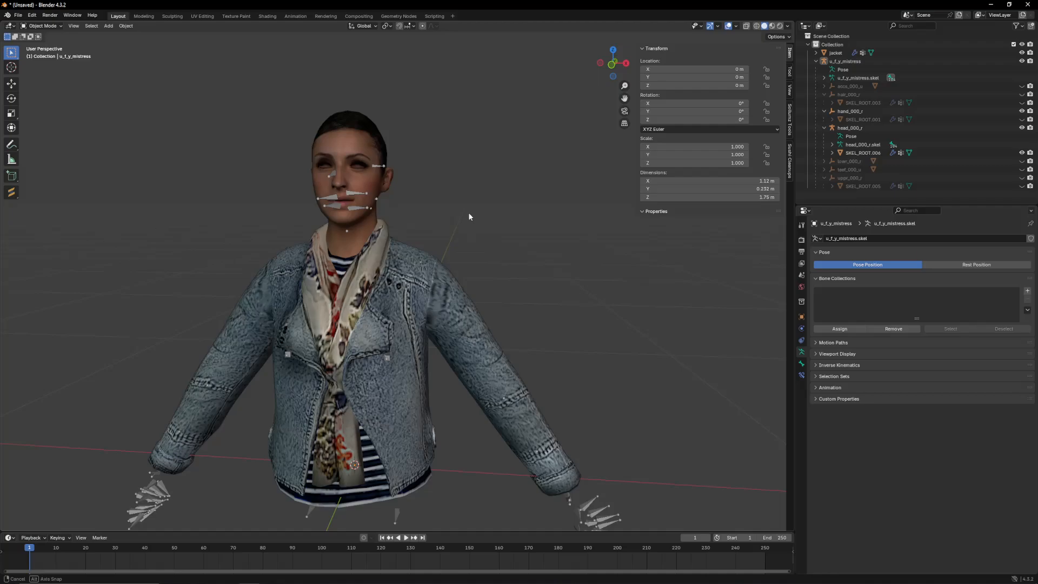
scroll(468, 214, down, 2)
shift+middle_drag(471, 247, 454, 230)
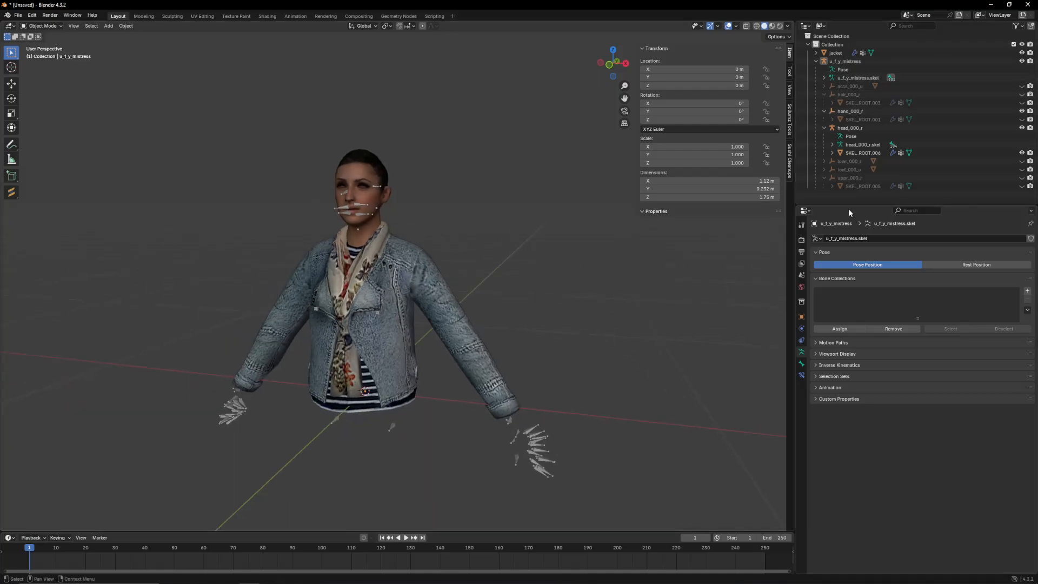
Step: Select the jacket and show its color attributes in the mesh data, with the vertex groups and UV maps collapsed
click(836, 53)
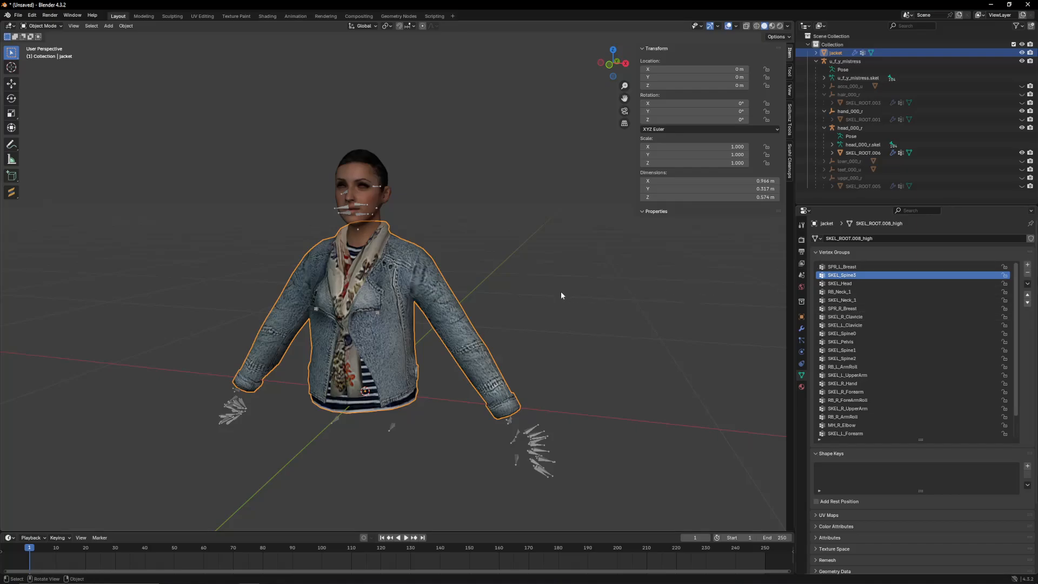
click(831, 252)
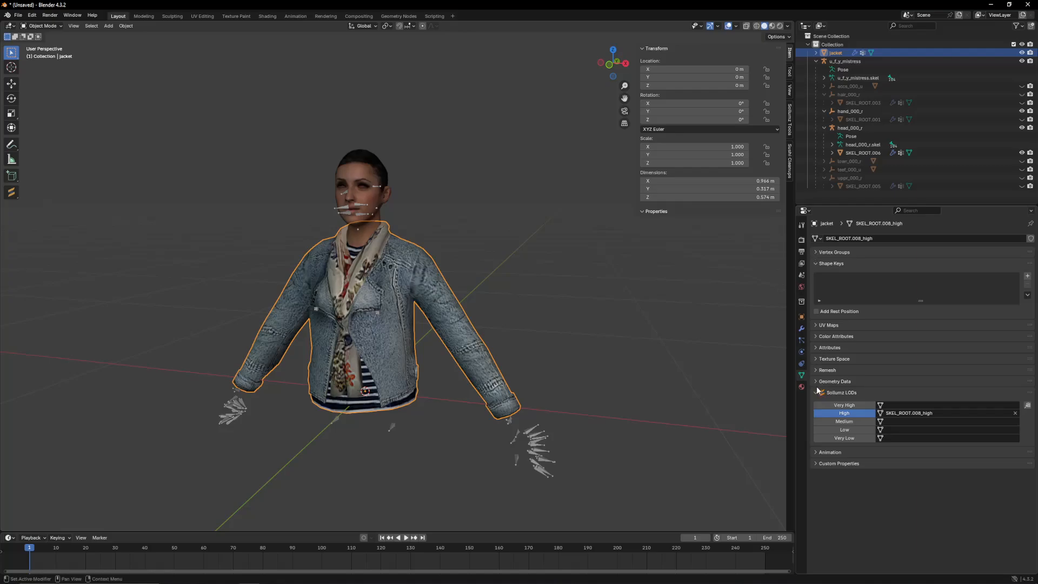
click(824, 325)
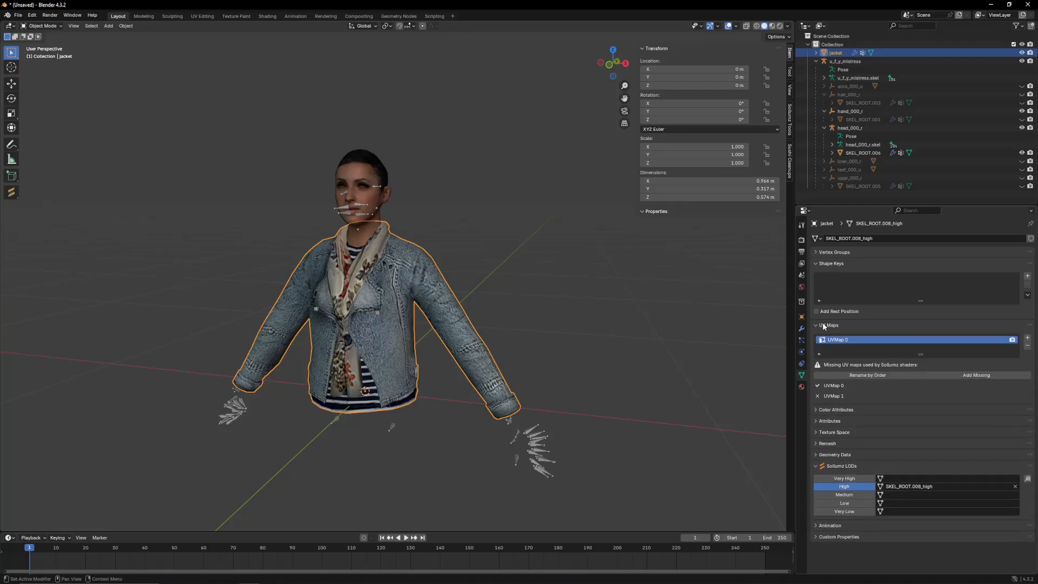
click(829, 326)
click(829, 337)
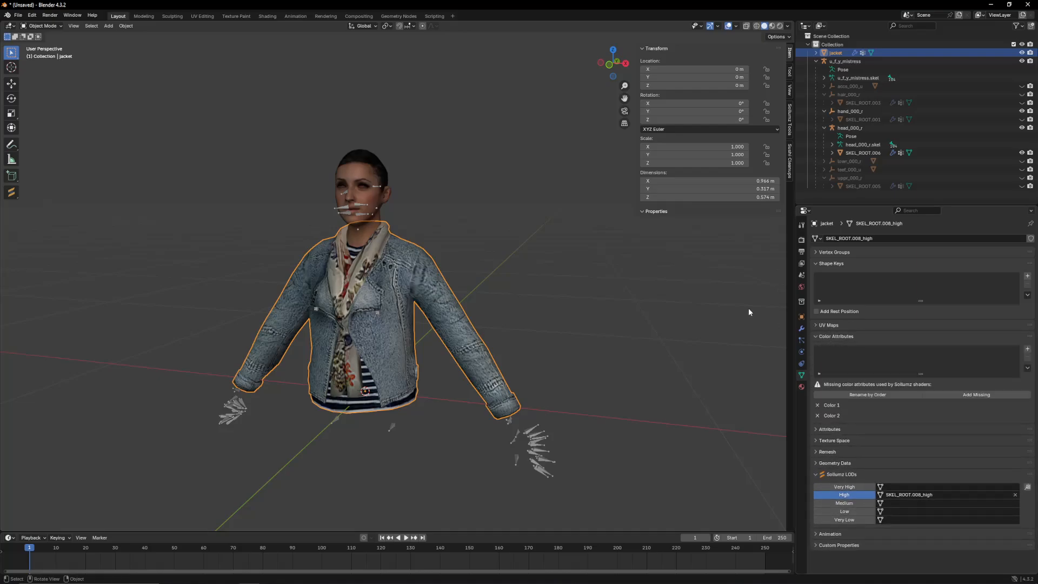
Step: Set the viewport shading to color the meshes by their color attributes
click(788, 26)
click(815, 143)
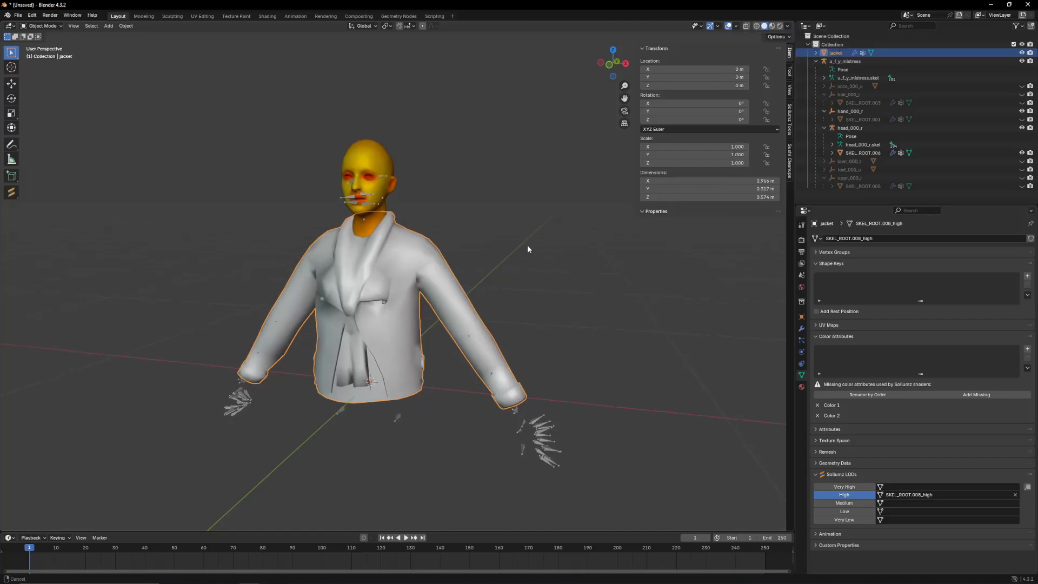
scroll(530, 240, up, 2)
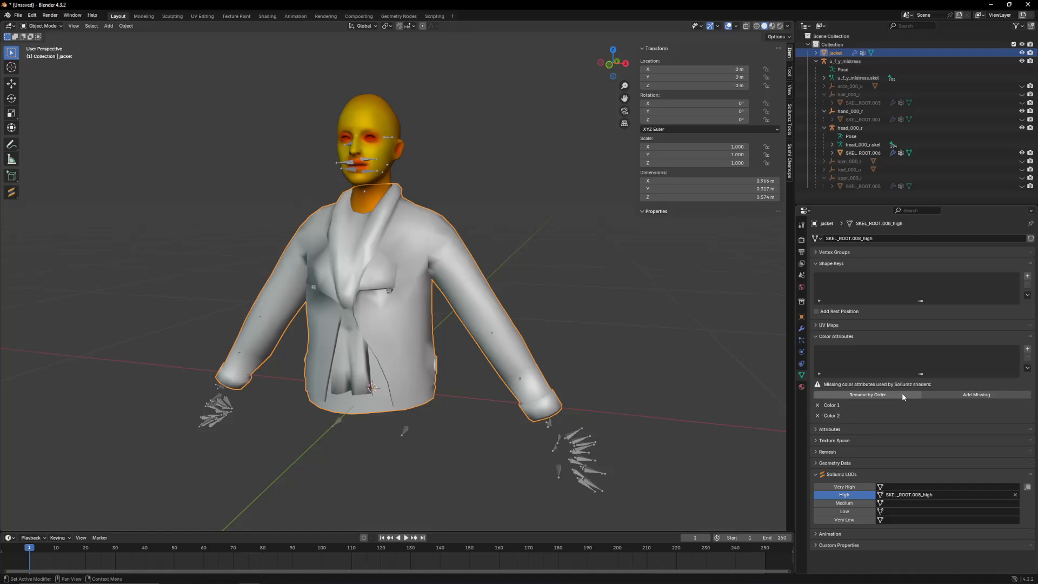
Step: Add the missing Sollumz color attributes to the jacket and remove both again
click(954, 397)
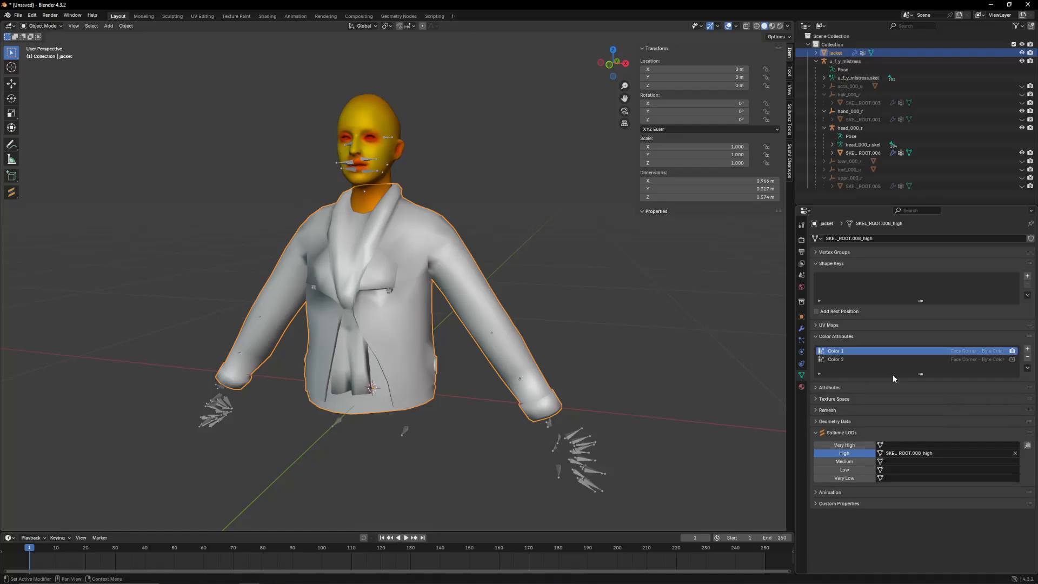
click(1027, 358)
click(1027, 358)
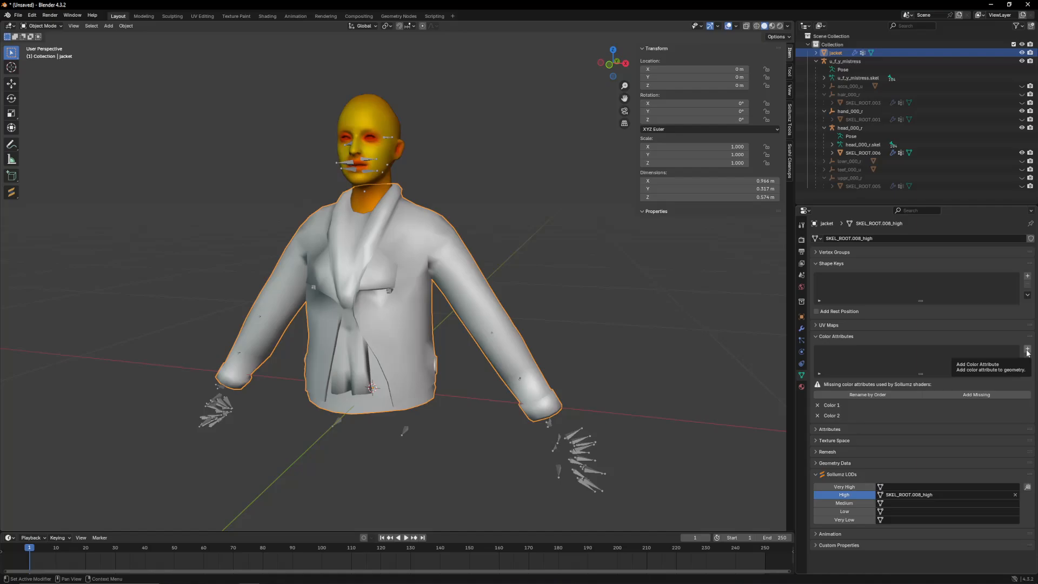
Step: Add a face-corner byte color attribute named Color 1 to the jacket with the color FF8000
click(1028, 352)
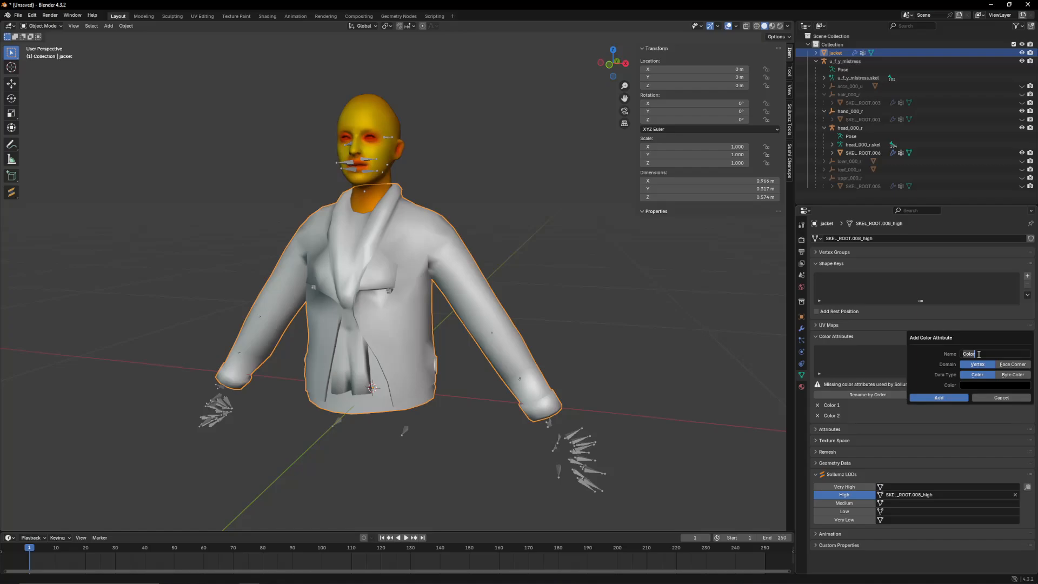
text(Colour)
key(BackSpace)
key(BackSpace)
text(r)
click(994, 384)
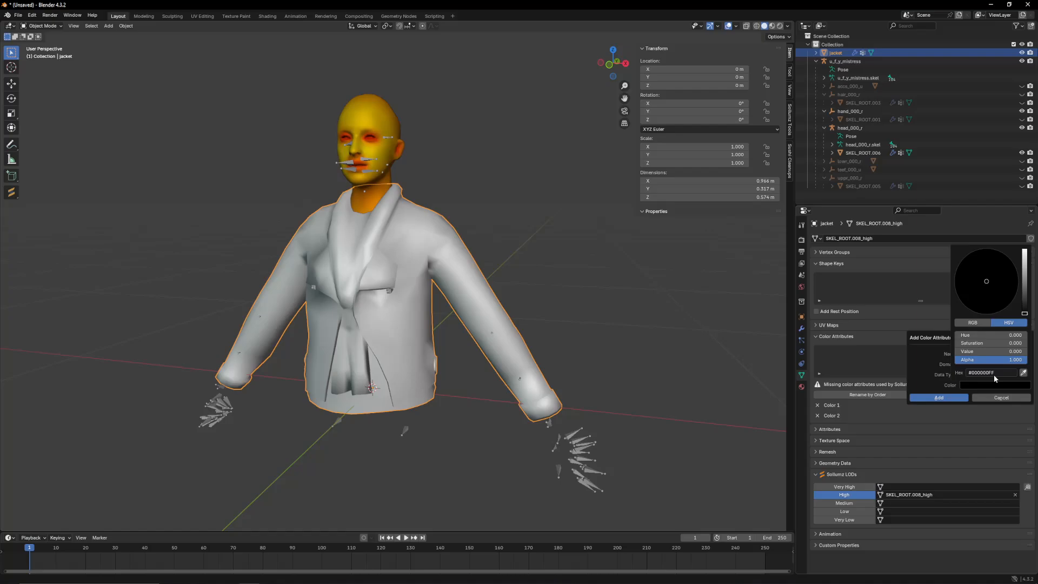
click(988, 372)
text(ff8000)
key(Return)
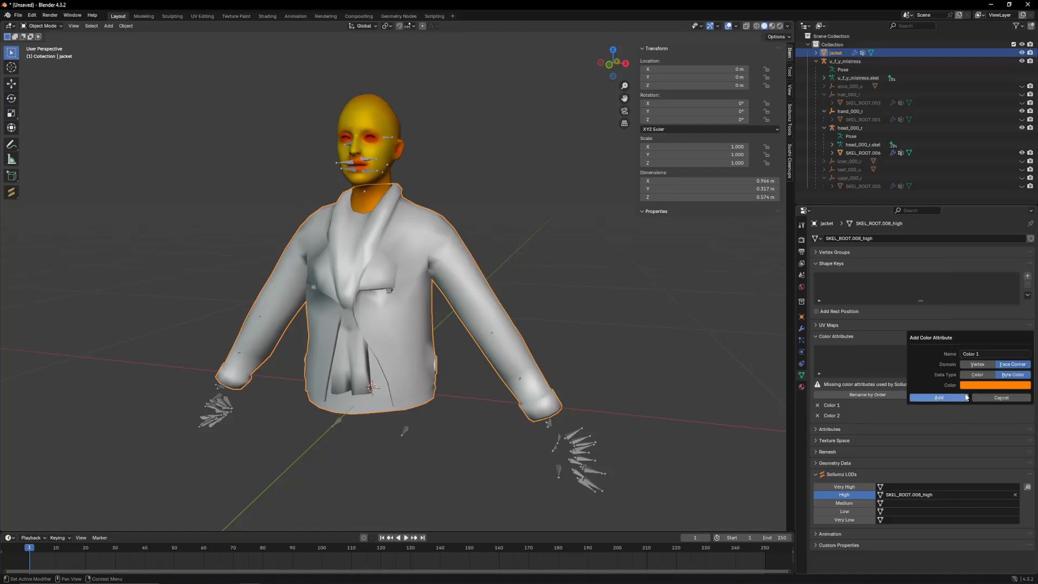
click(953, 397)
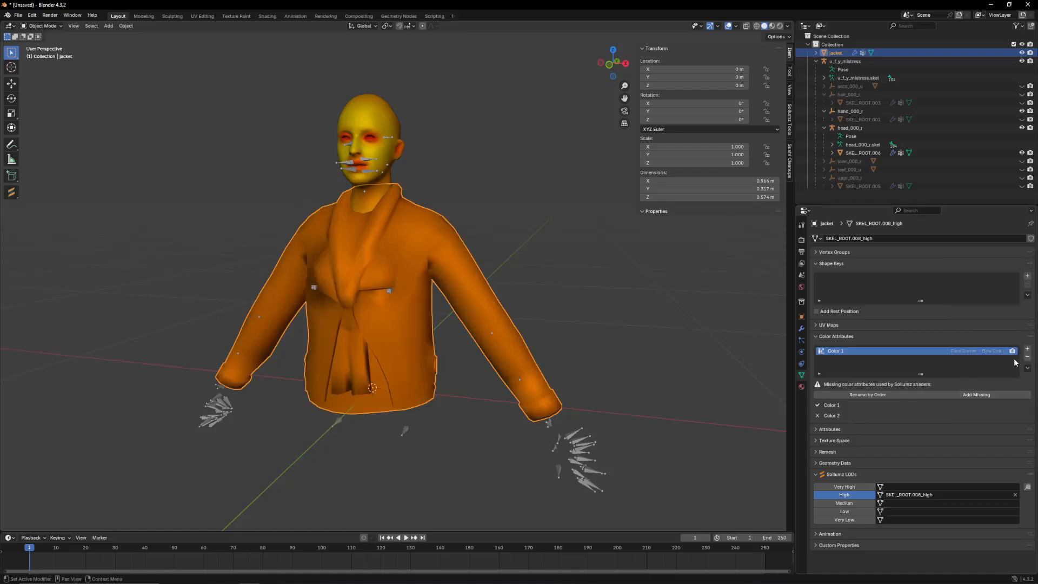
Step: Add a face-corner byte color attribute named Color 2 in black with alpha 0, and make Color 1 active again
click(1028, 348)
click(984, 354)
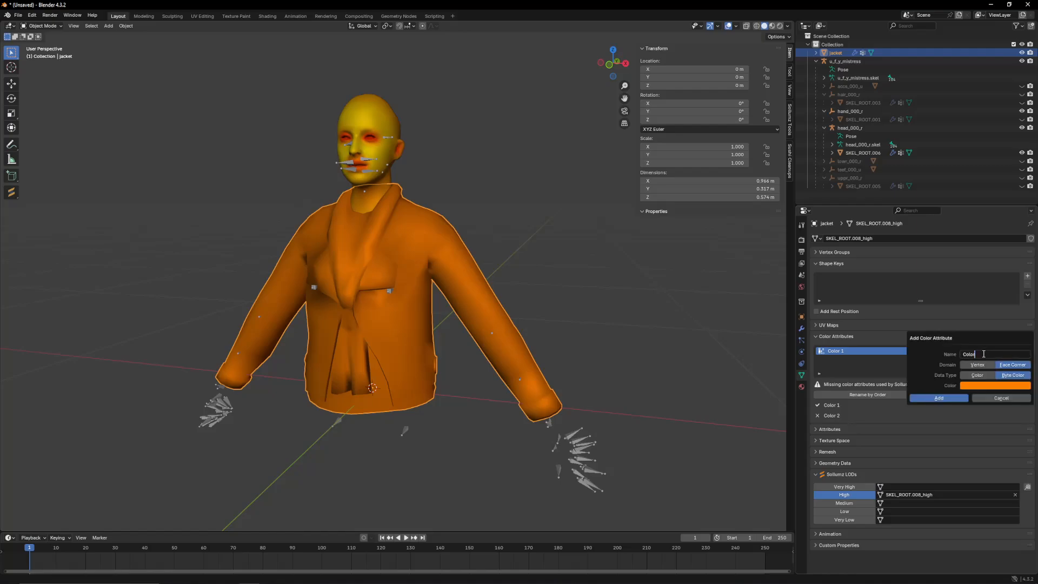
text(2)
key(Return)
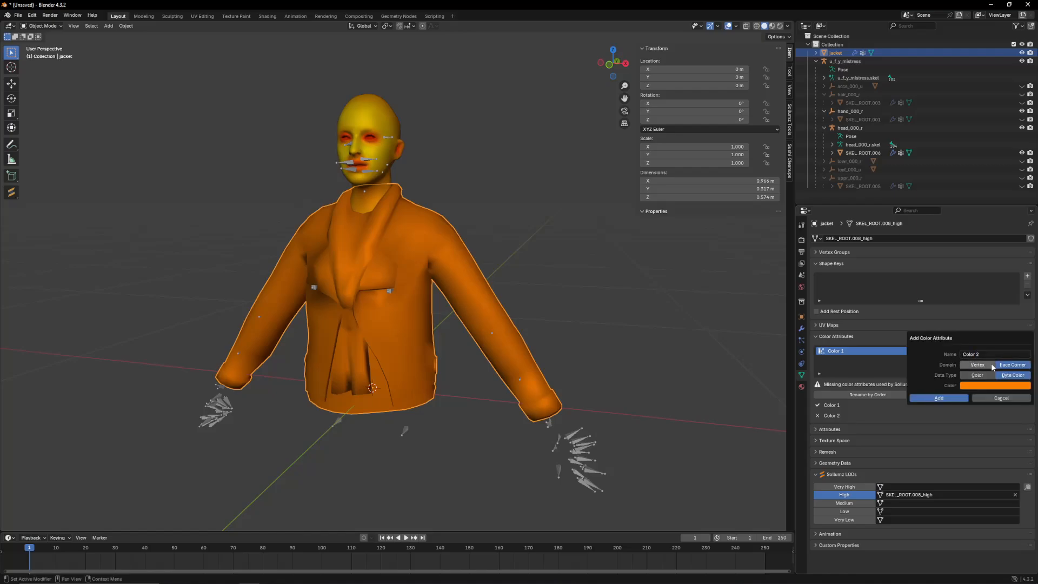
click(1010, 387)
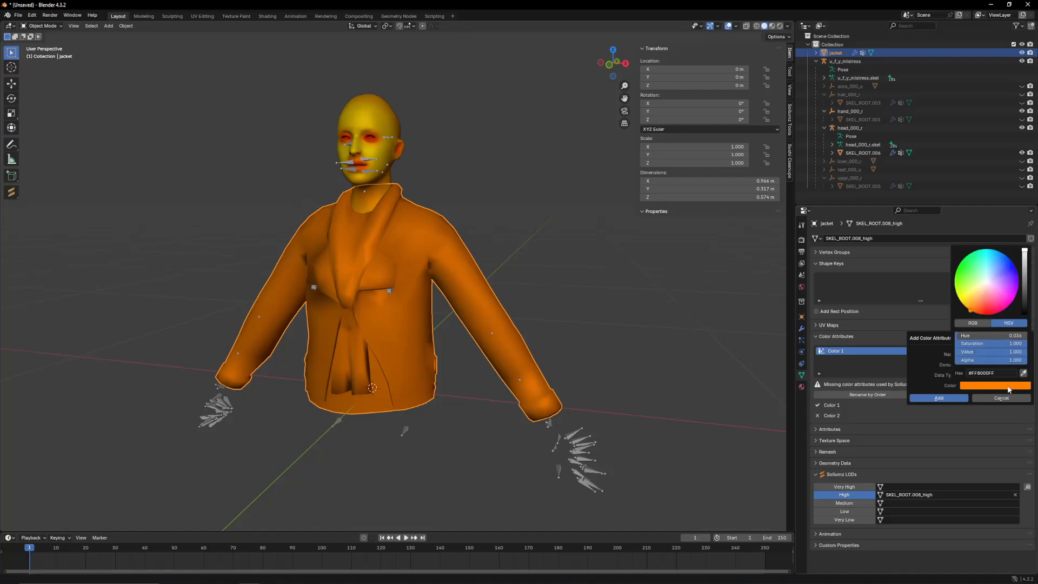
click(995, 373)
text(000)
key(Return)
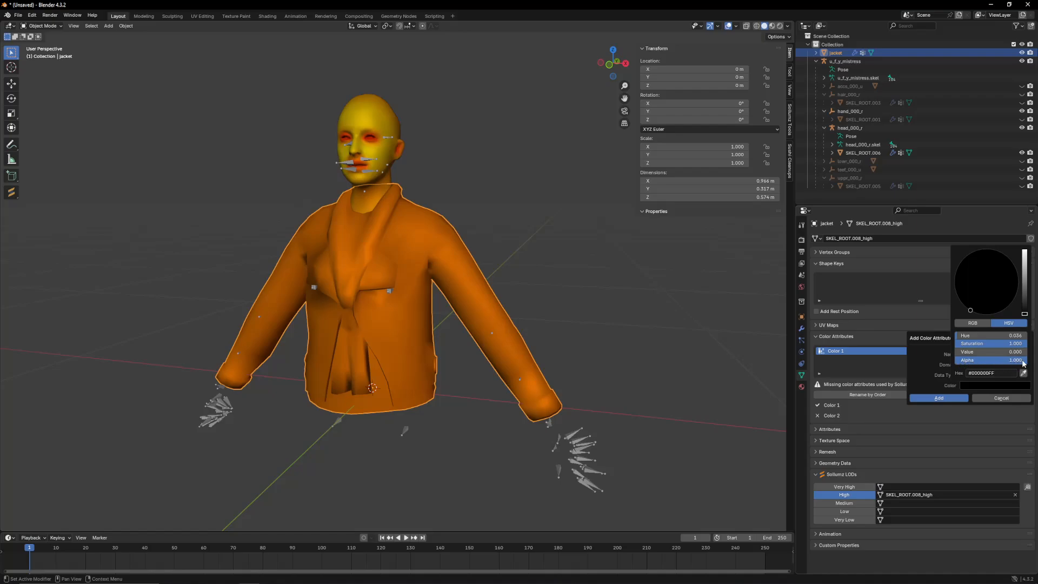
drag(1023, 362, 956, 361)
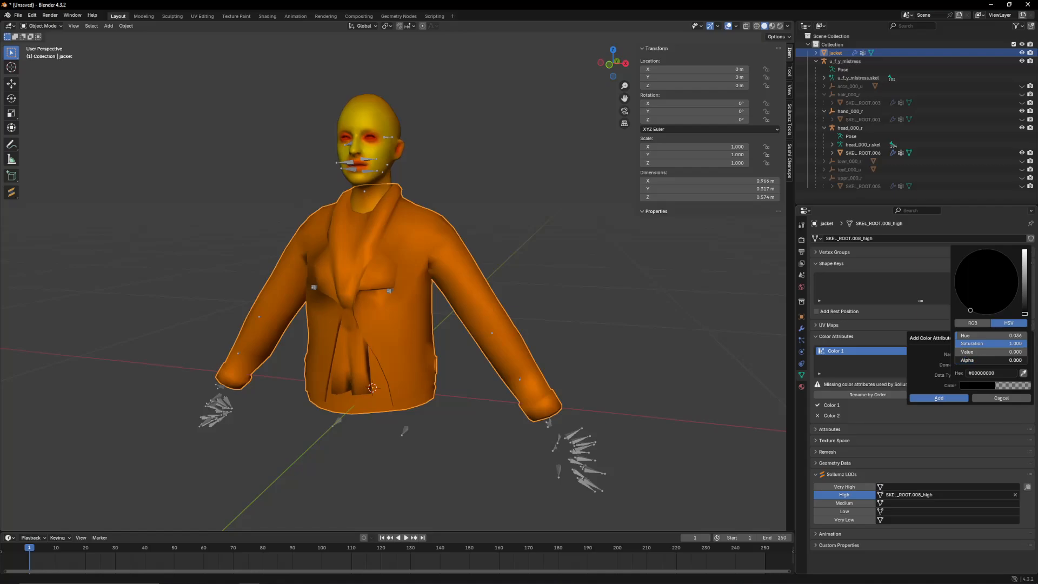
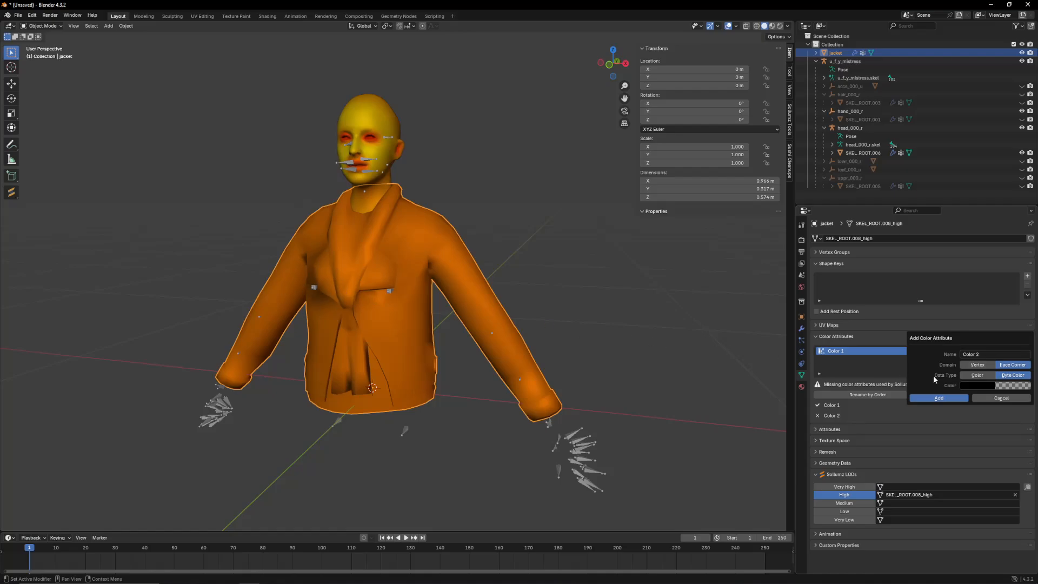
click(932, 398)
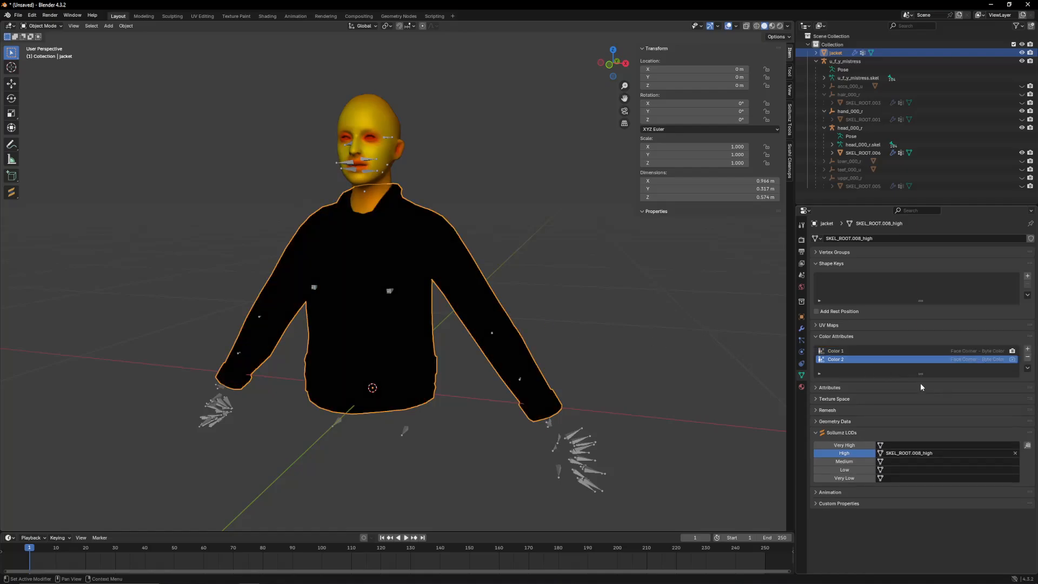
click(843, 351)
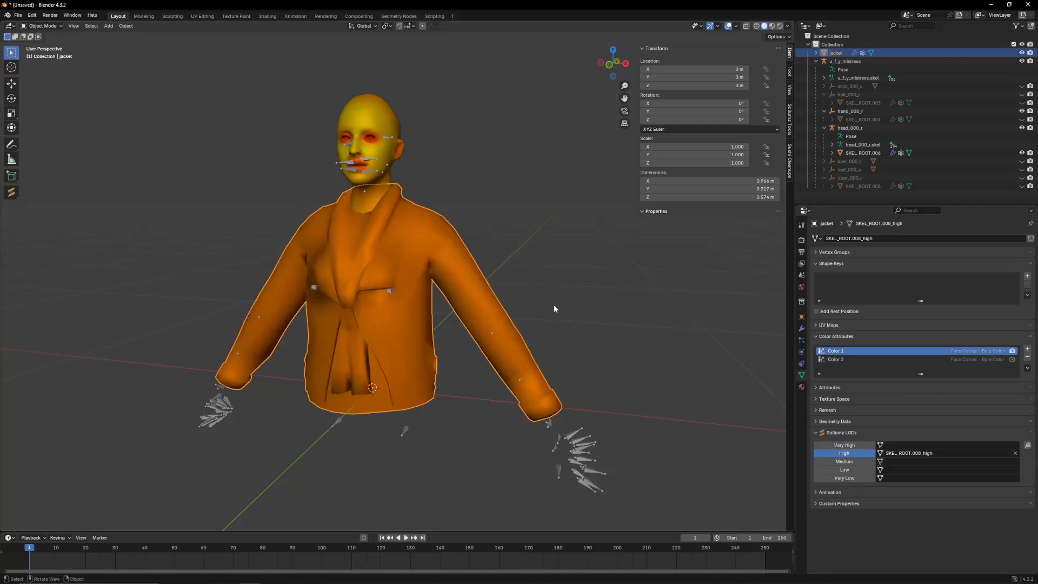
middle_drag(554, 303, 527, 315)
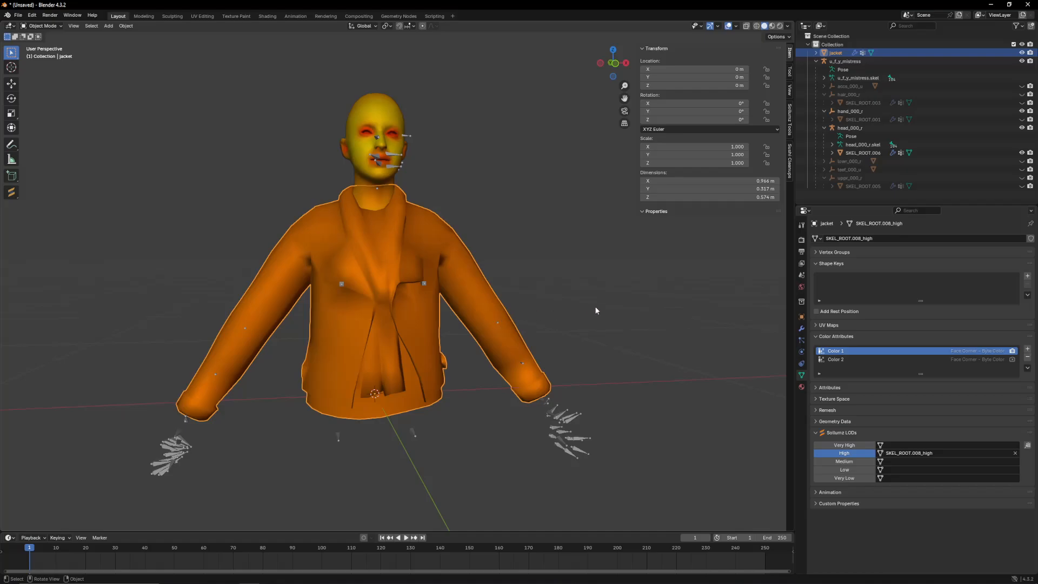
Step: Add a second UV map to the jacket and name it UVMap 1
click(836, 336)
click(829, 325)
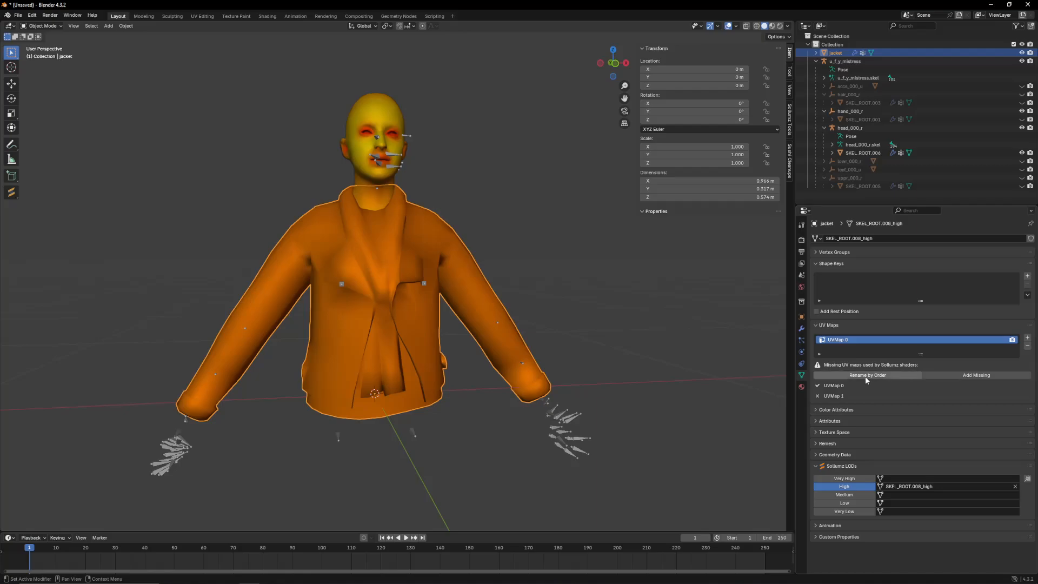
click(1027, 341)
double_click(861, 349)
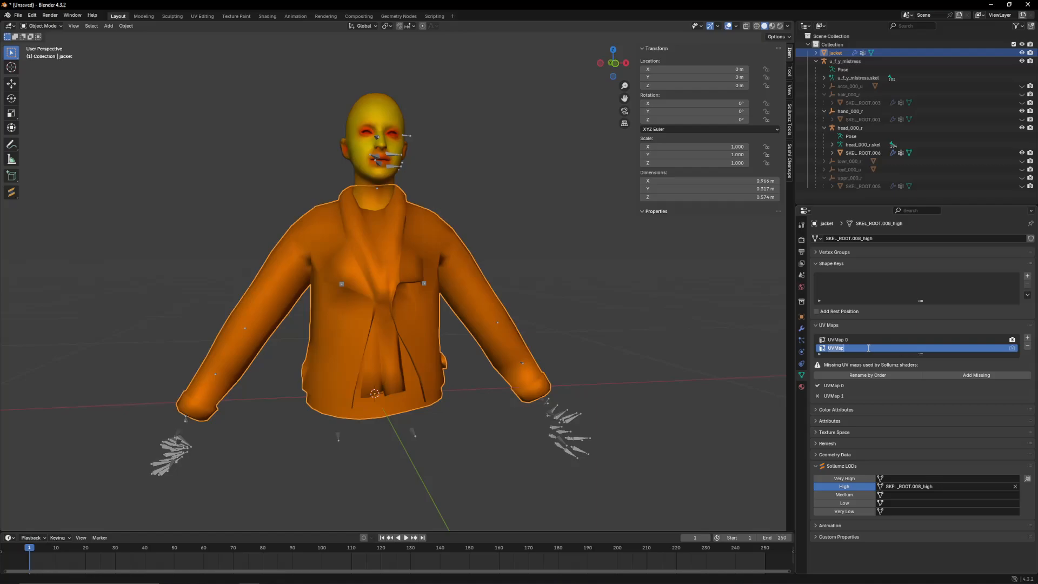
text(1)
key(Return)
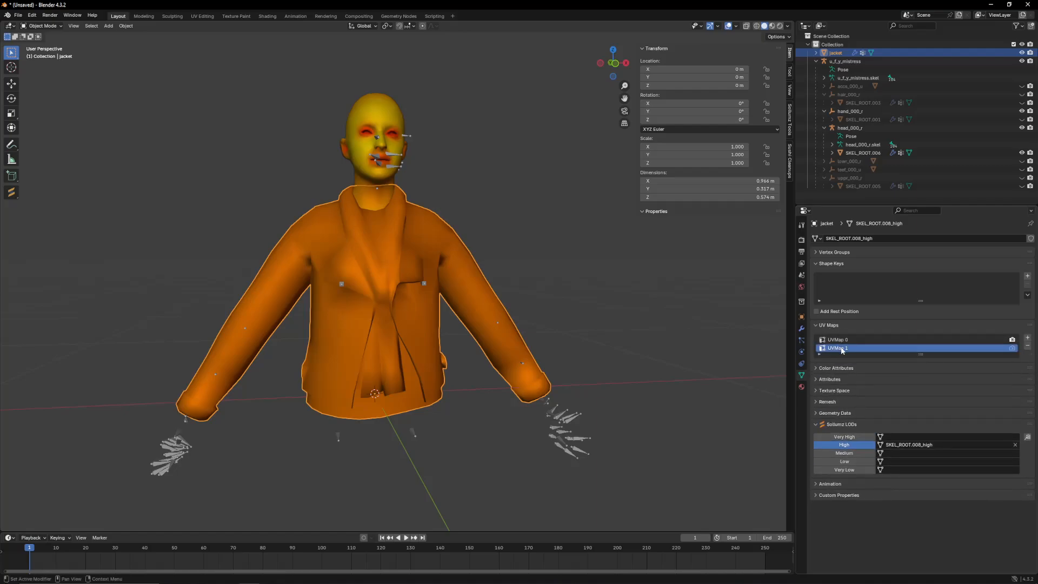
Step: Make UVMap 0 the active UV map and set the viewport shading to color the meshes by texture
click(837, 340)
click(833, 349)
middle_drag(618, 327, 602, 327)
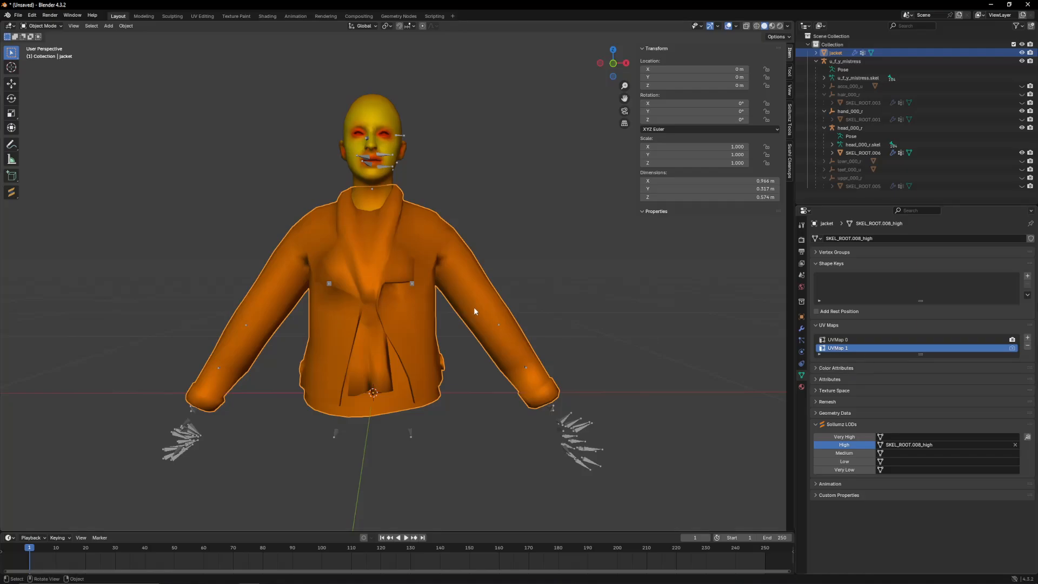
click(838, 341)
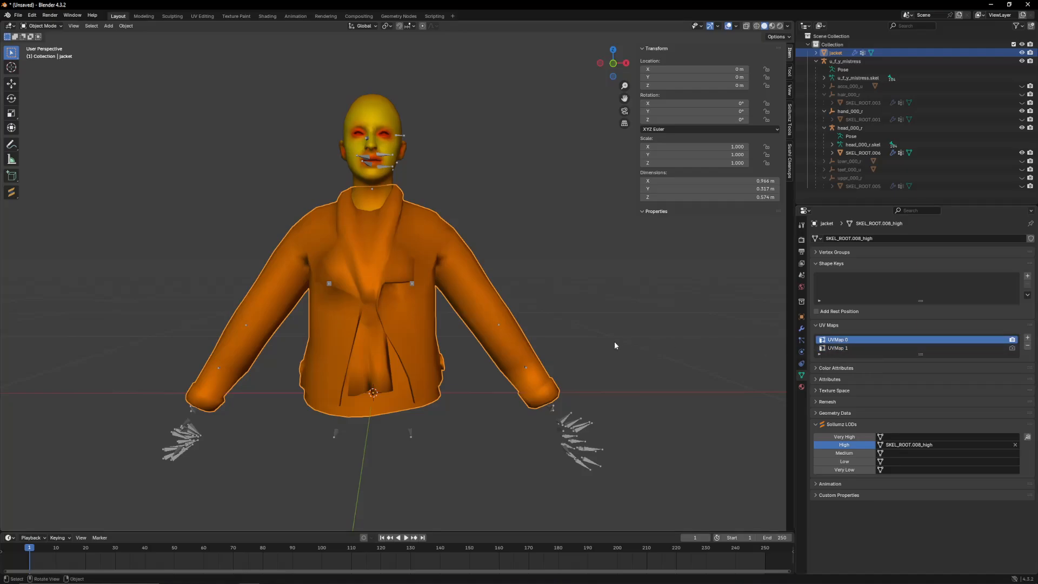
click(787, 27)
click(812, 154)
middle_drag(405, 248, 516, 245)
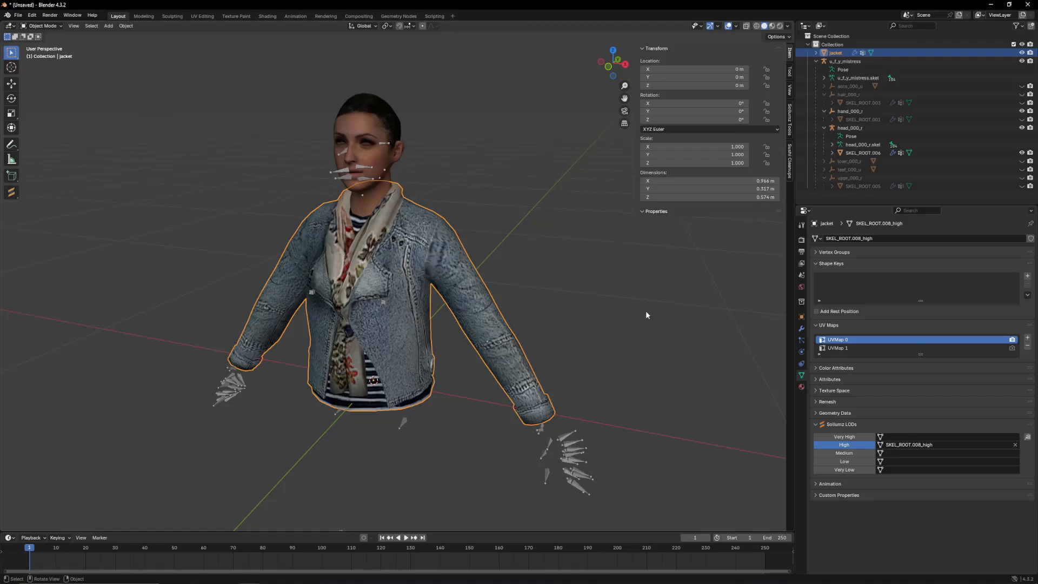
Step: Remove the jacket's Armature modifier and duplicate the jacket in place
click(801, 328)
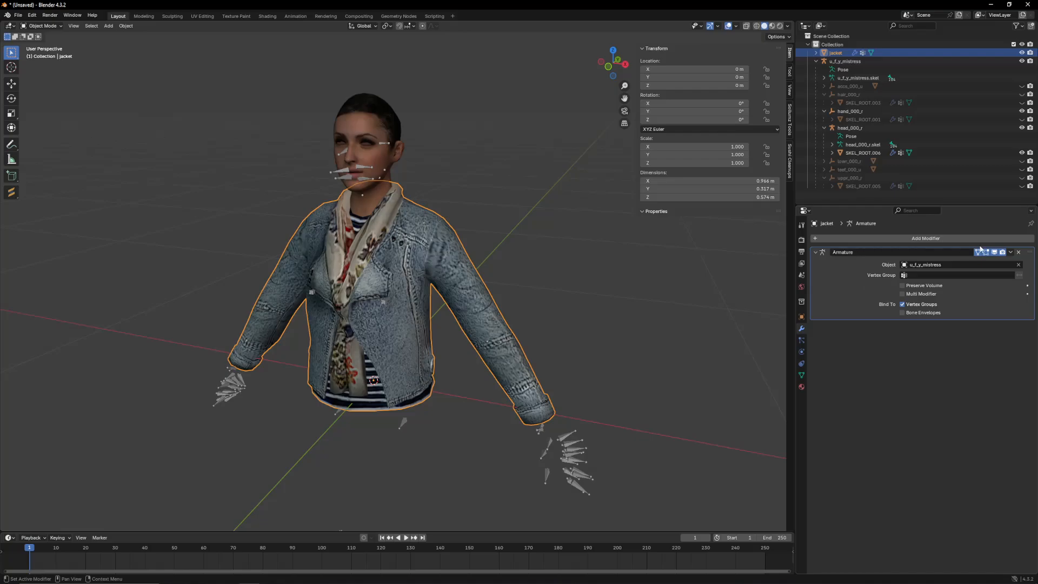
click(1018, 253)
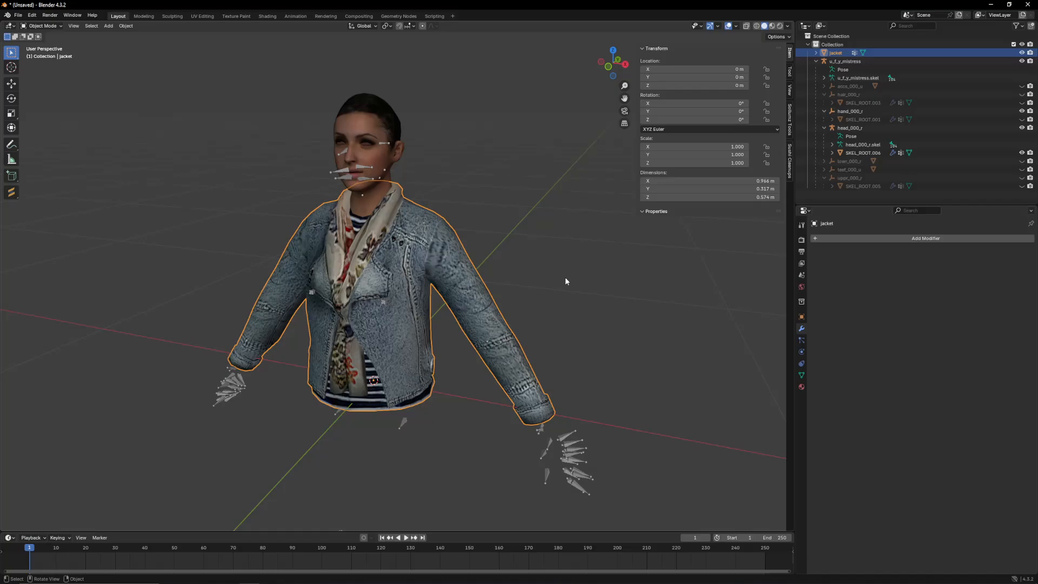
key(shift+d)
right_click(598, 280)
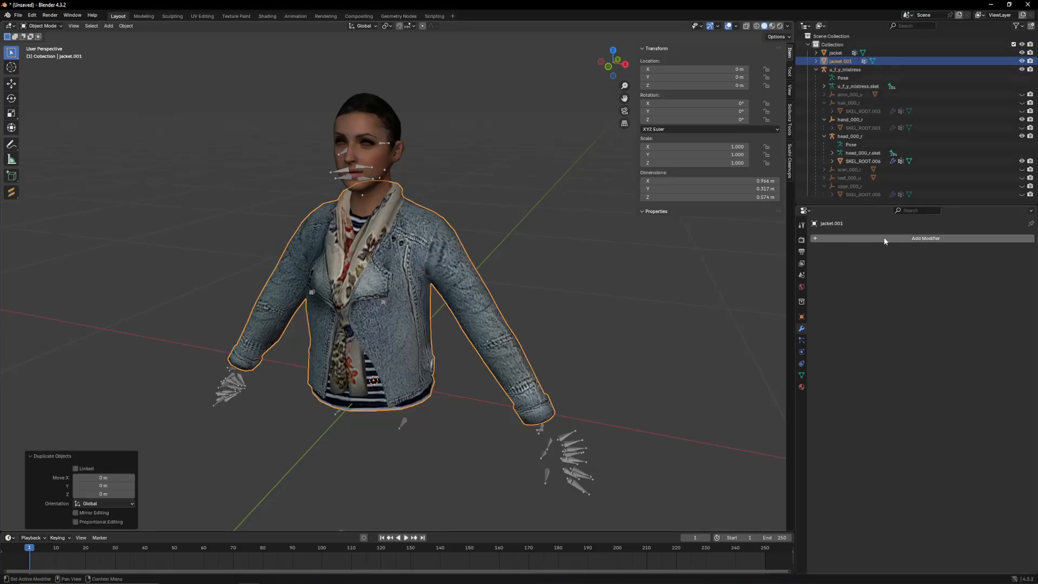
Step: Hide the original jacket and apply a Decimate modifier with ratio 0.5 and Triangulate enabled to the copy
click(1022, 53)
click(904, 238)
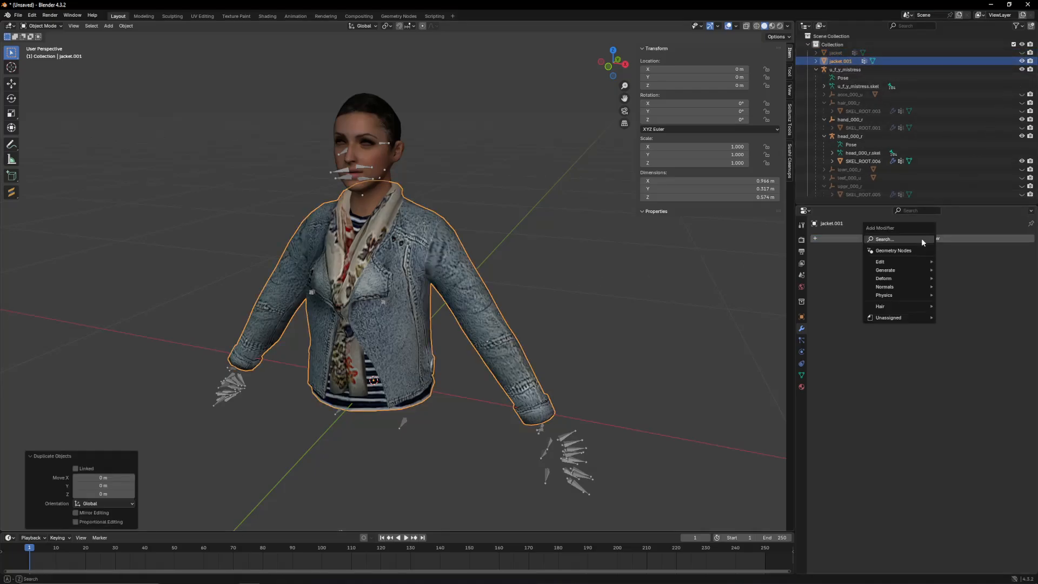
text(dec)
key(Return)
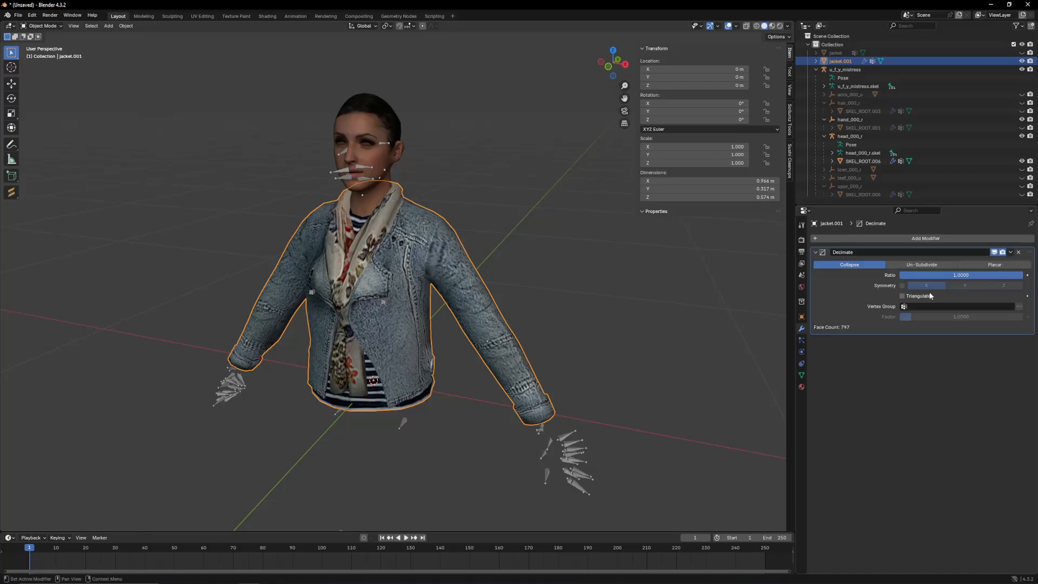
click(941, 275)
text(0.5)
key(Return)
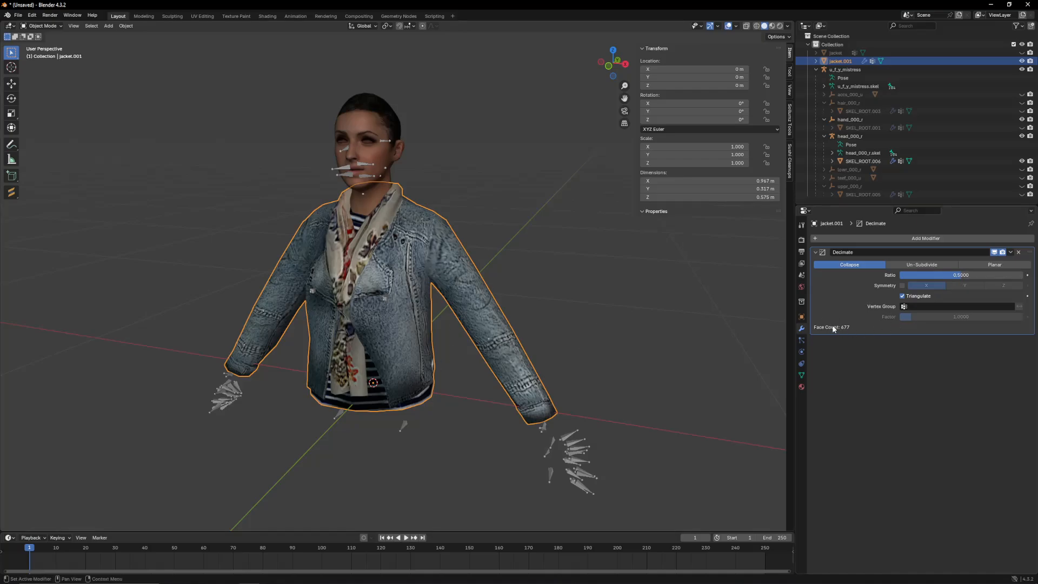
click(1011, 252)
click(973, 261)
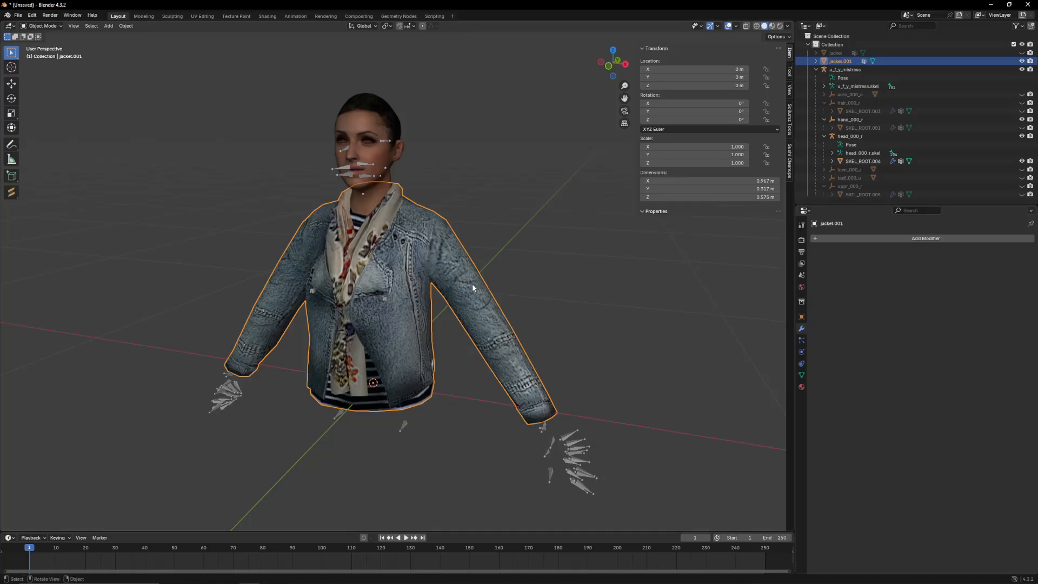
Step: Duplicate the decimated jacket in place and hide jacket.001
key(shift+d)
key(Escape)
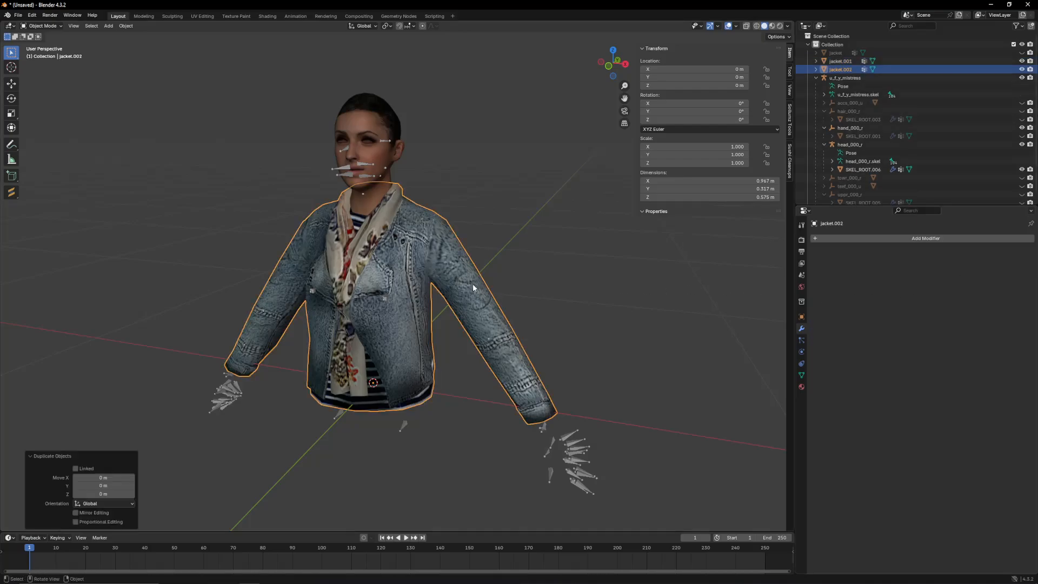
click(1022, 62)
Step: Add a Decimate modifier to jacket.002 with ratio 0.5 and Triangulate enabled
click(914, 239)
text(dec)
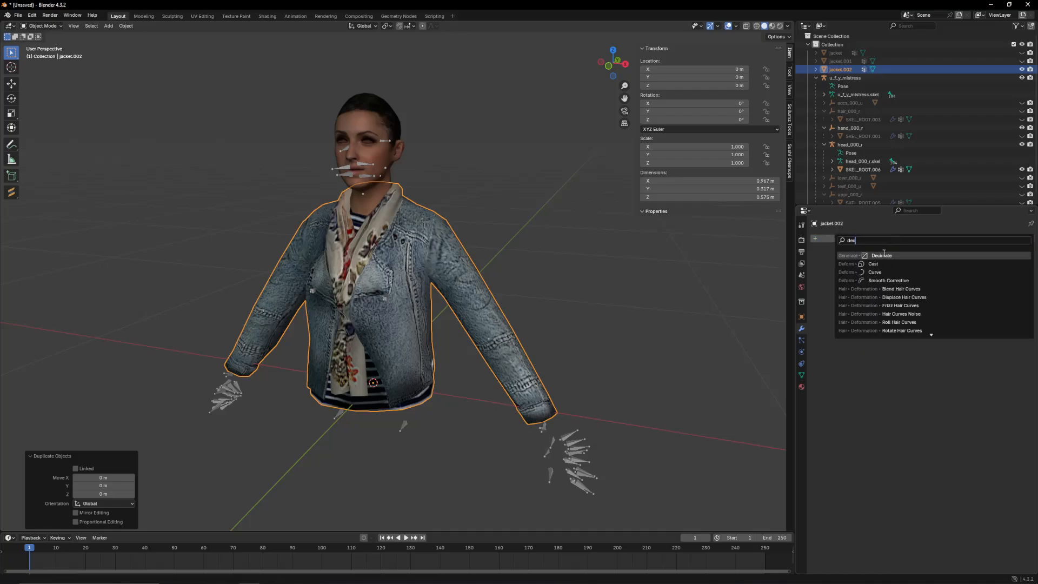
click(884, 255)
click(931, 275)
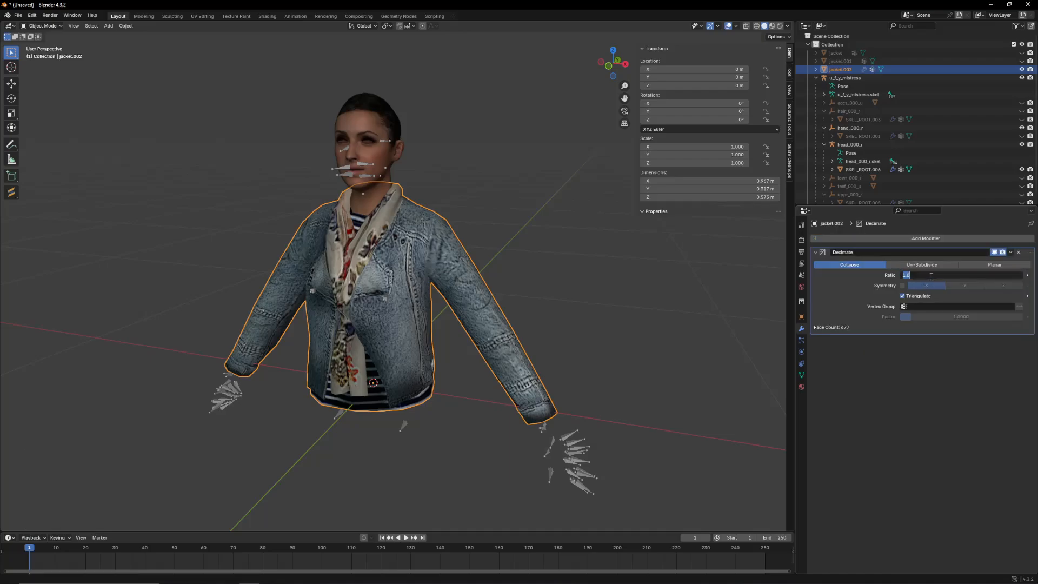
text(0.5)
key(Return)
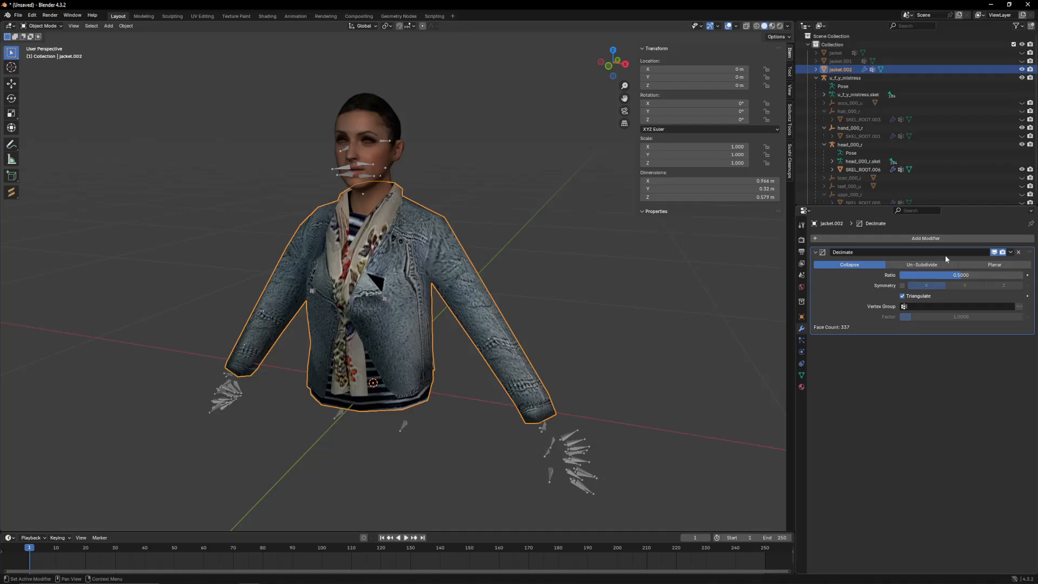
click(1011, 252)
middle_drag(598, 303, 584, 302)
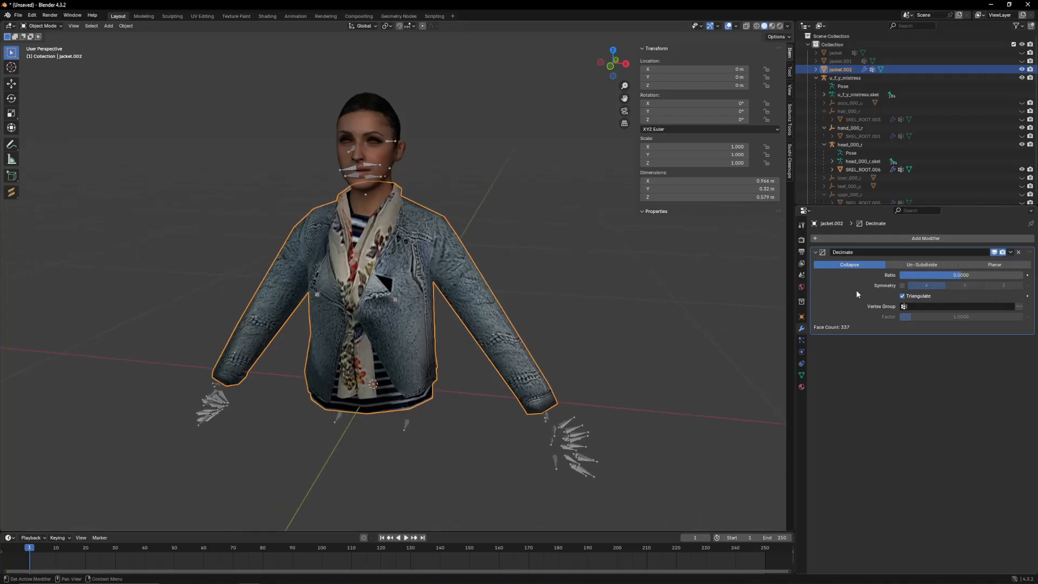
Step: Lower the Decimate ratio of jacket.002 to about 0.18 and inspect the reduced jacket from a distance
drag(963, 275, 912, 275)
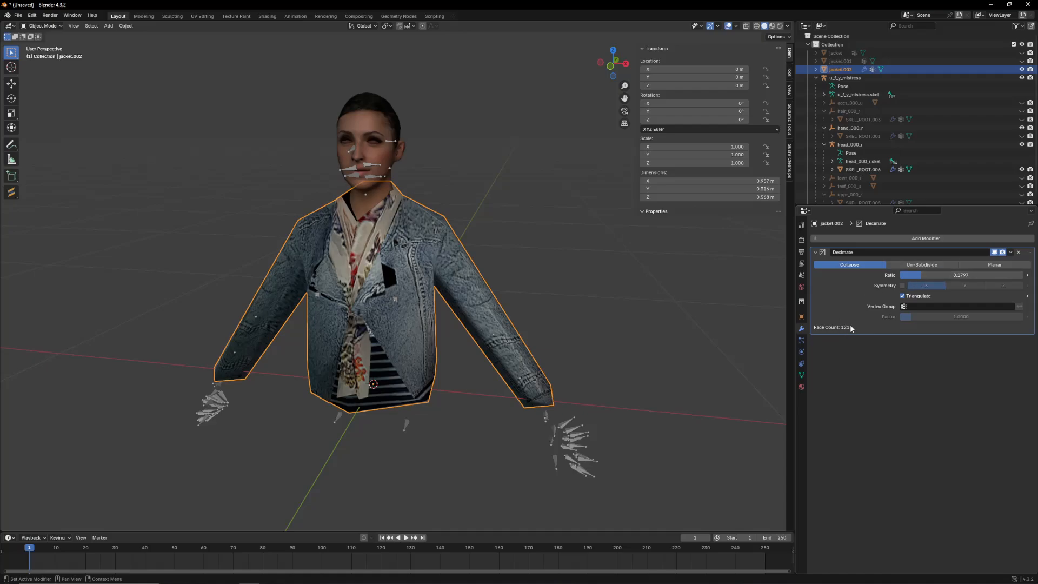
middle_drag(638, 295, 430, 294)
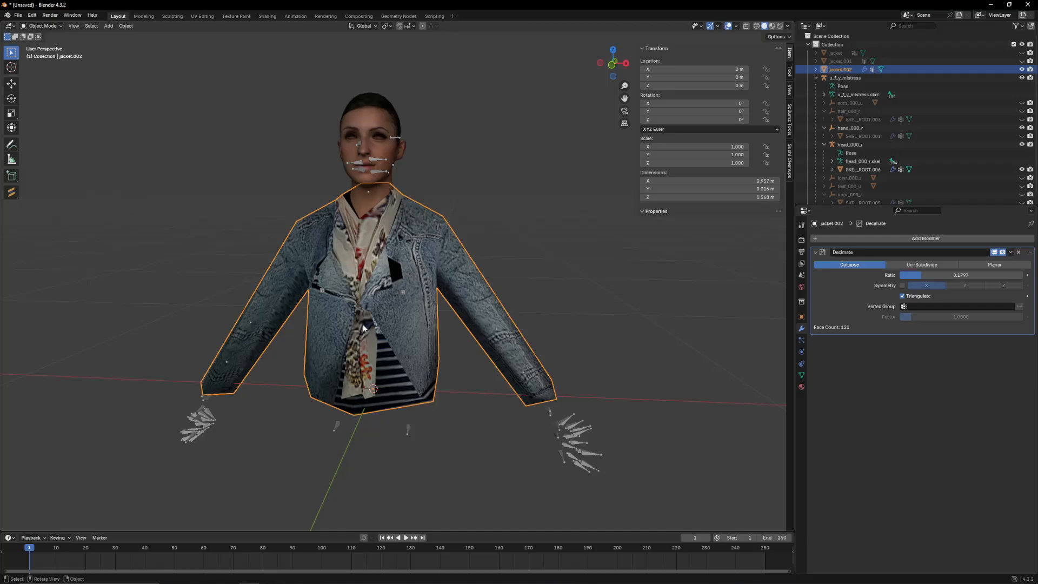
scroll(377, 327, down, 1)
scroll(408, 326, down, 8)
scroll(409, 326, down, 5)
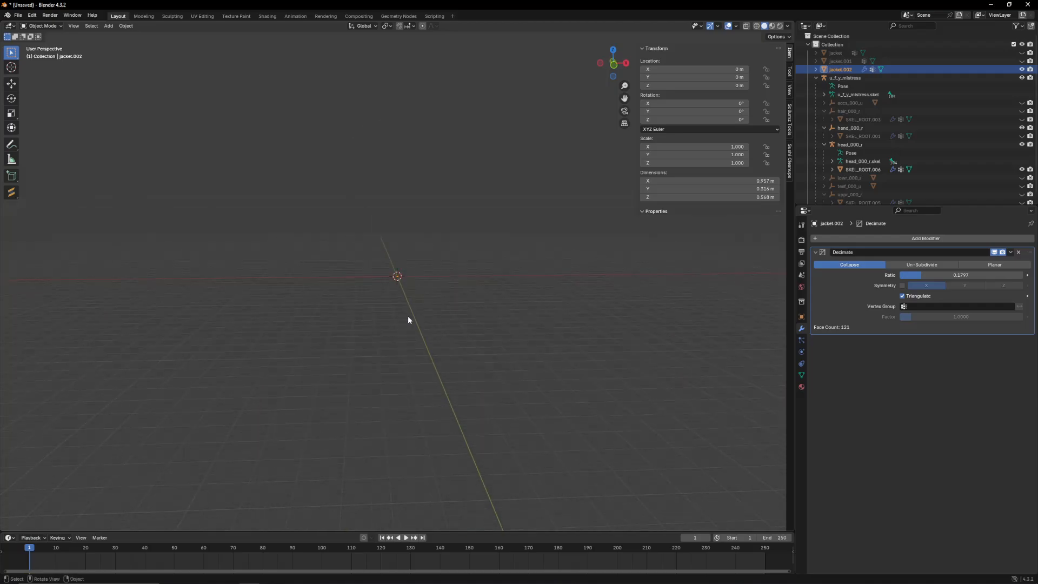
middle_drag(408, 319, 426, 316)
middle_drag(379, 379, 389, 332)
scroll(391, 306, up, 10)
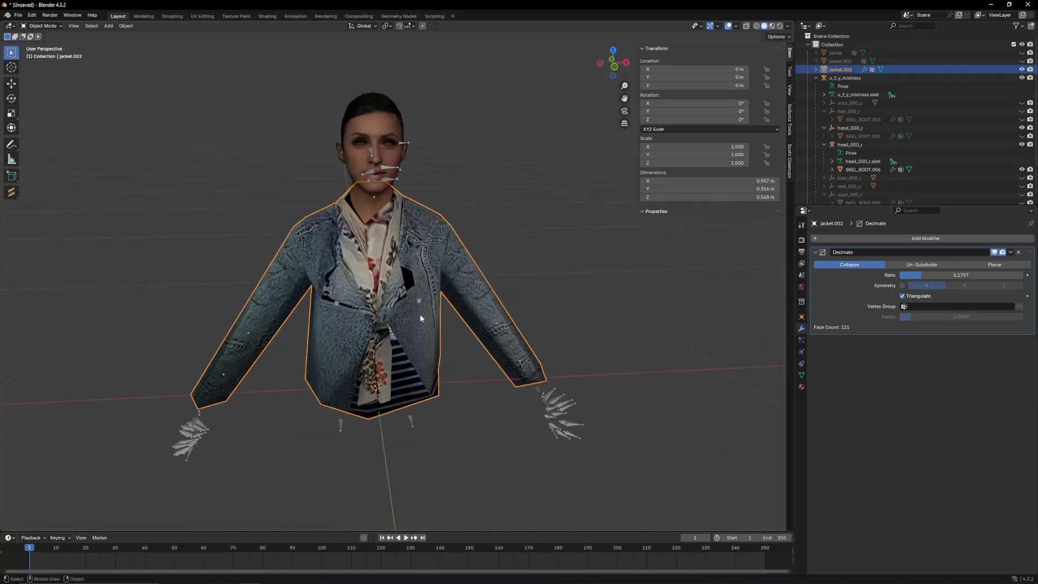
Step: Check the reduced jacket.002 from several angles and apply its Decimate modifier
middle_drag(421, 318, 404, 322)
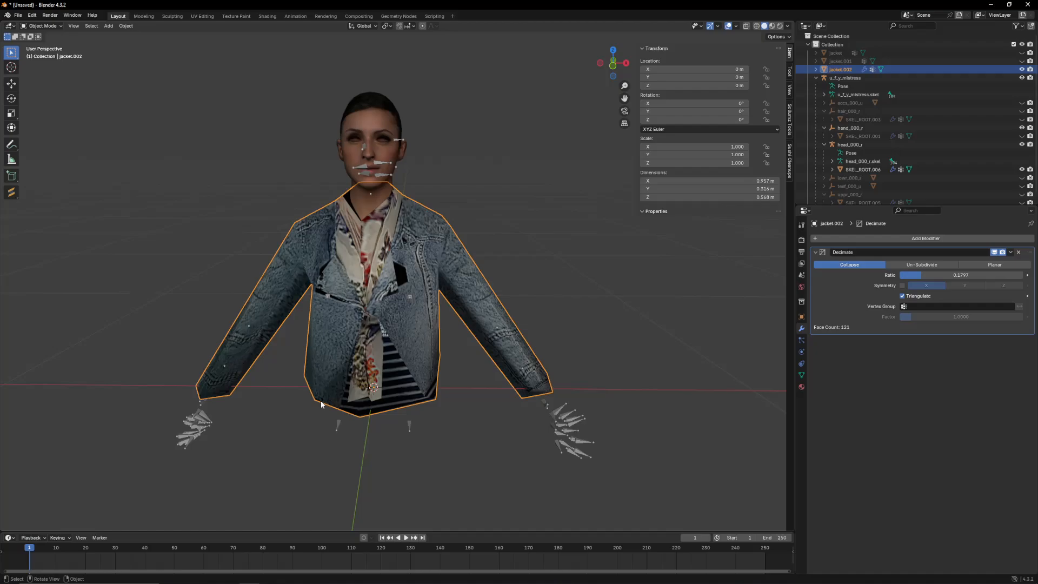
middle_drag(447, 358, 418, 348)
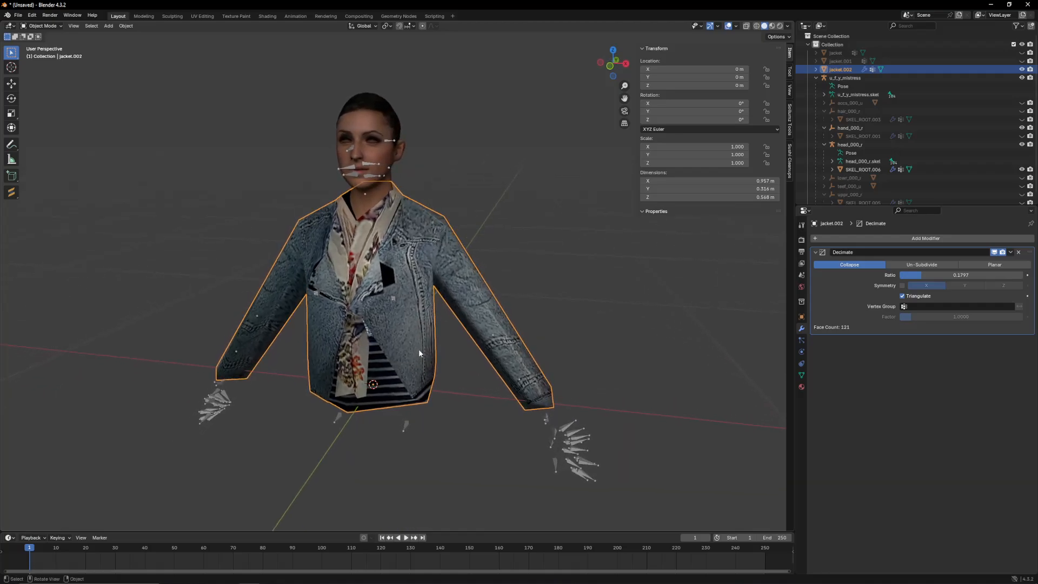
click(1011, 252)
click(976, 265)
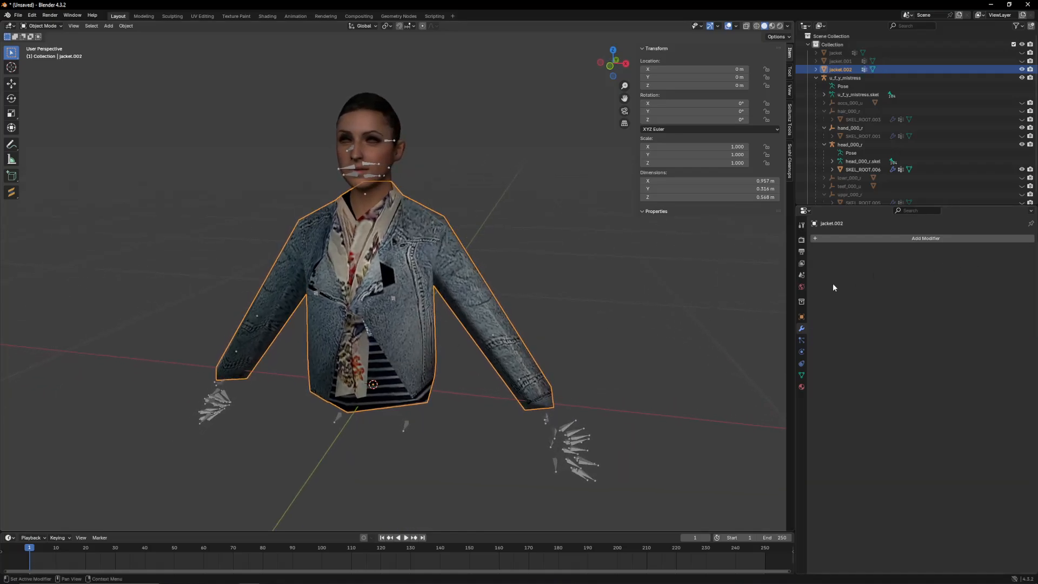
Step: Unhide jacket and jacket.001 and compare the three jacket objects by selecting each one in turn
click(839, 61)
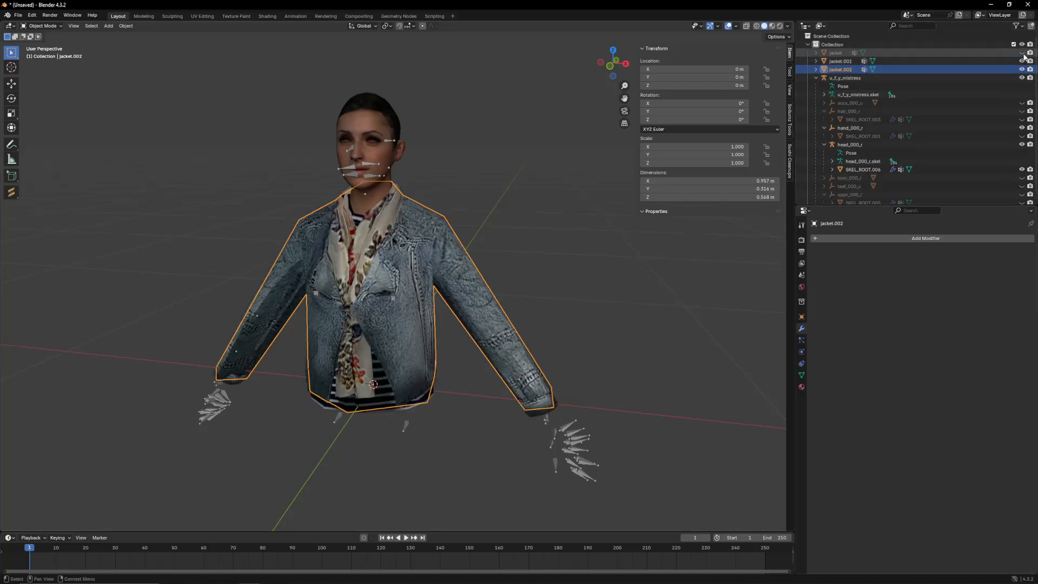
click(842, 69)
click(841, 61)
click(838, 53)
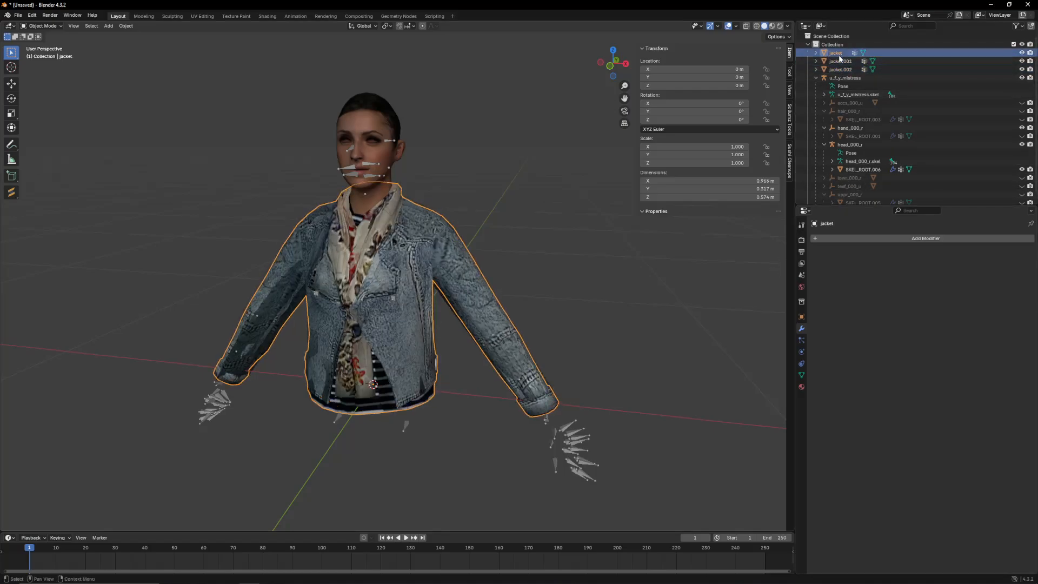
click(842, 70)
click(840, 61)
click(836, 53)
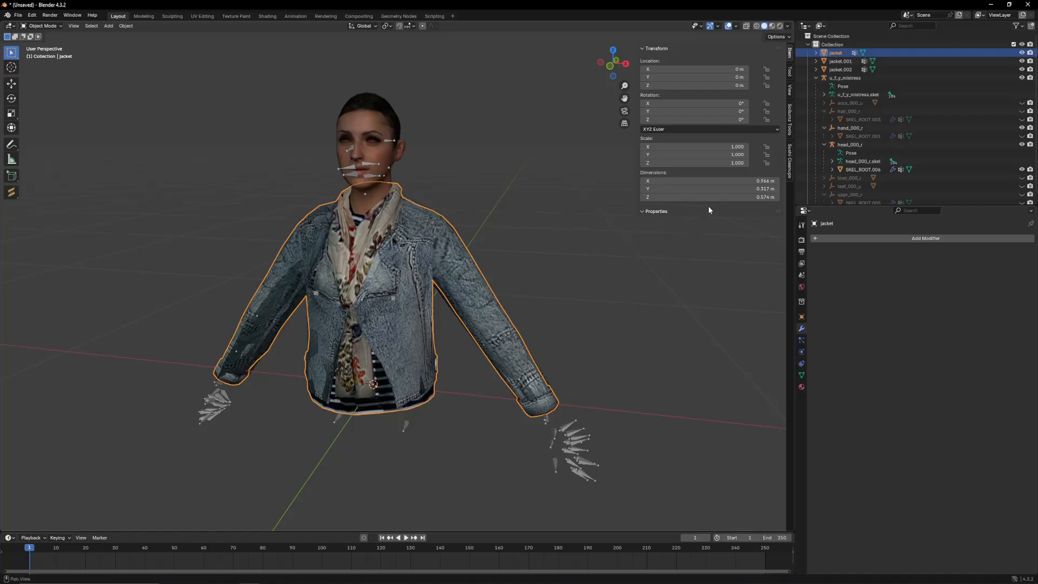
Step: Select the original jacket, hide jacket.001 and jacket.002, and display the original's material settings
key(Down)
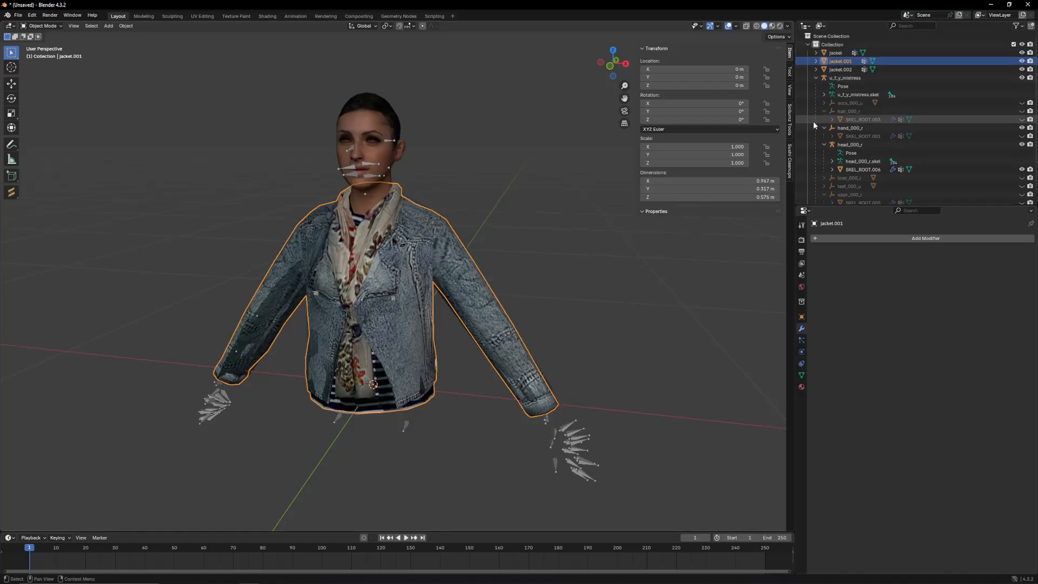
click(836, 53)
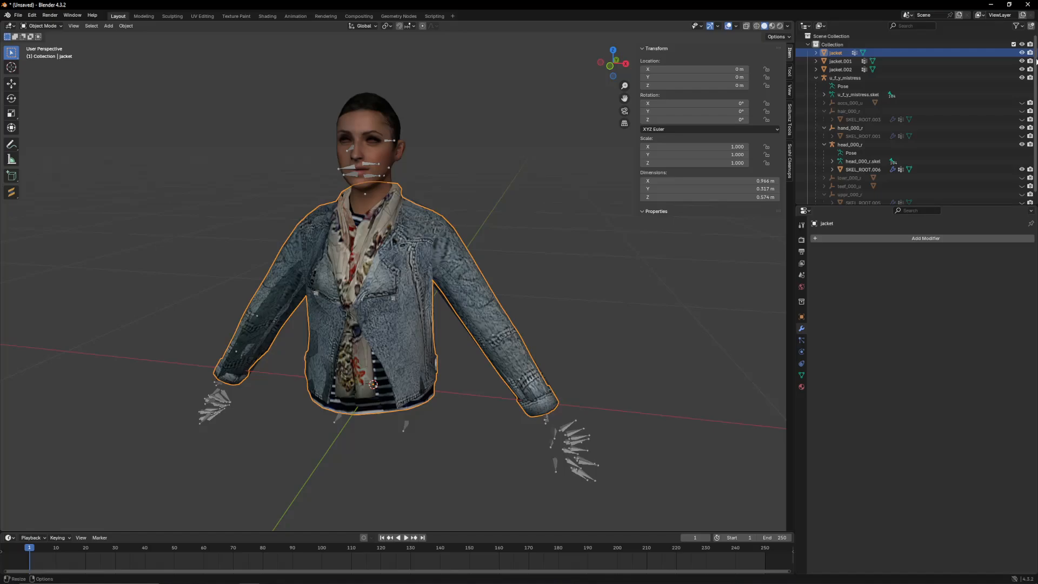
click(801, 387)
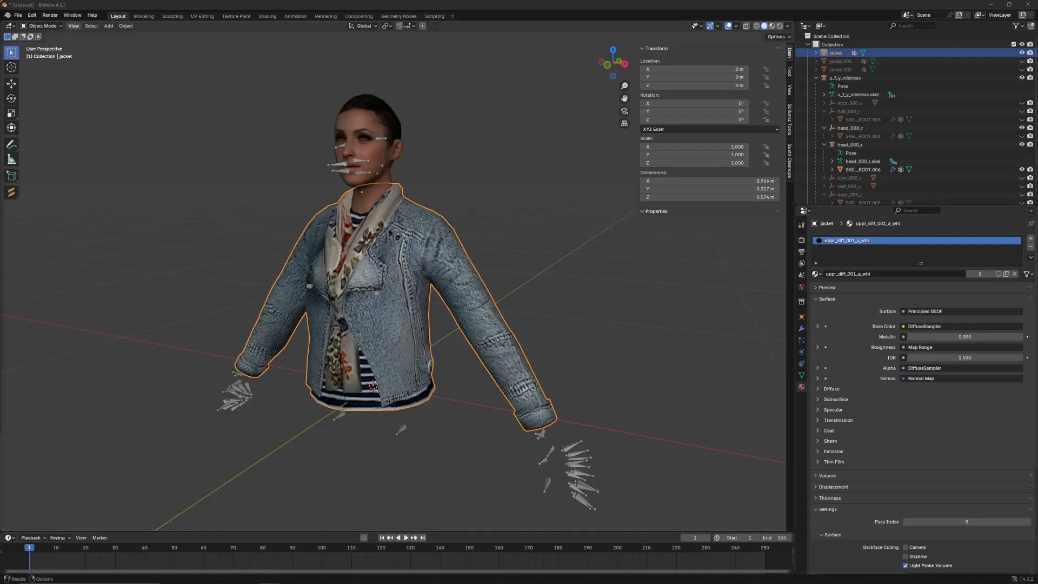
Step: Search the add-on preferences for "soll" and expand the Sollumz add-on's settings
click(32, 15)
click(49, 122)
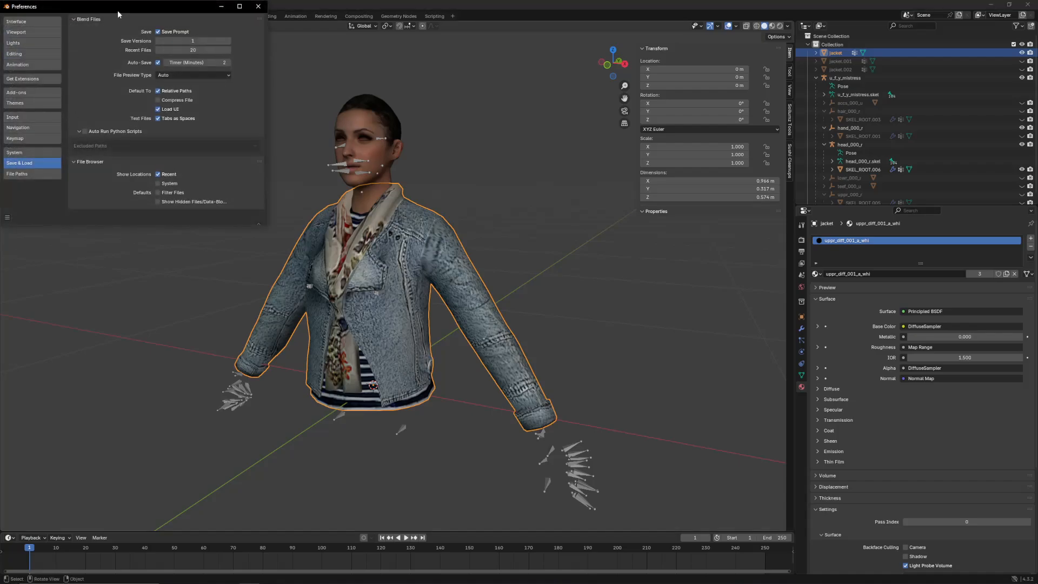
drag(118, 10, 157, 108)
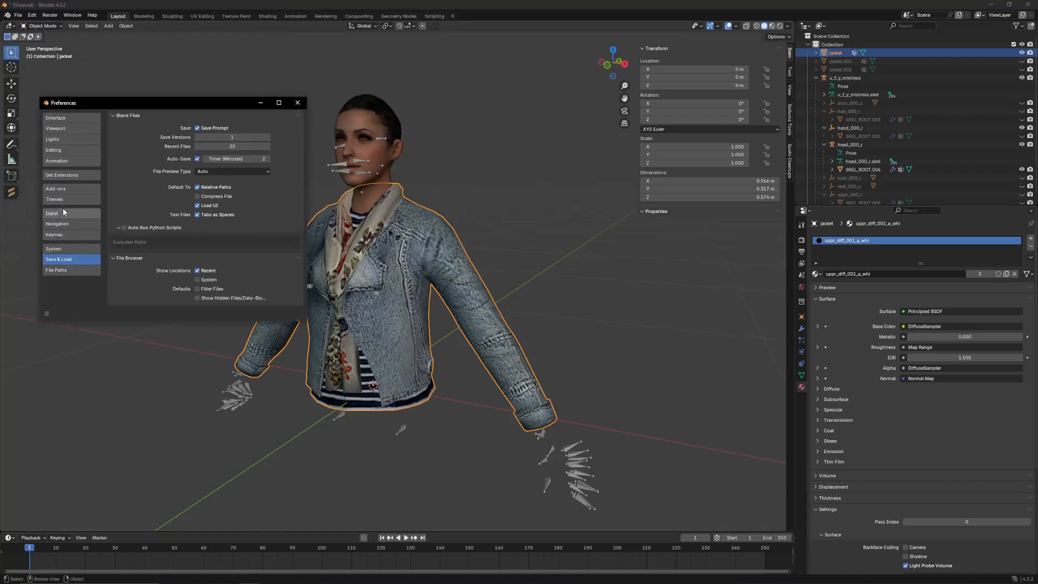
click(64, 188)
click(156, 116)
text(soll)
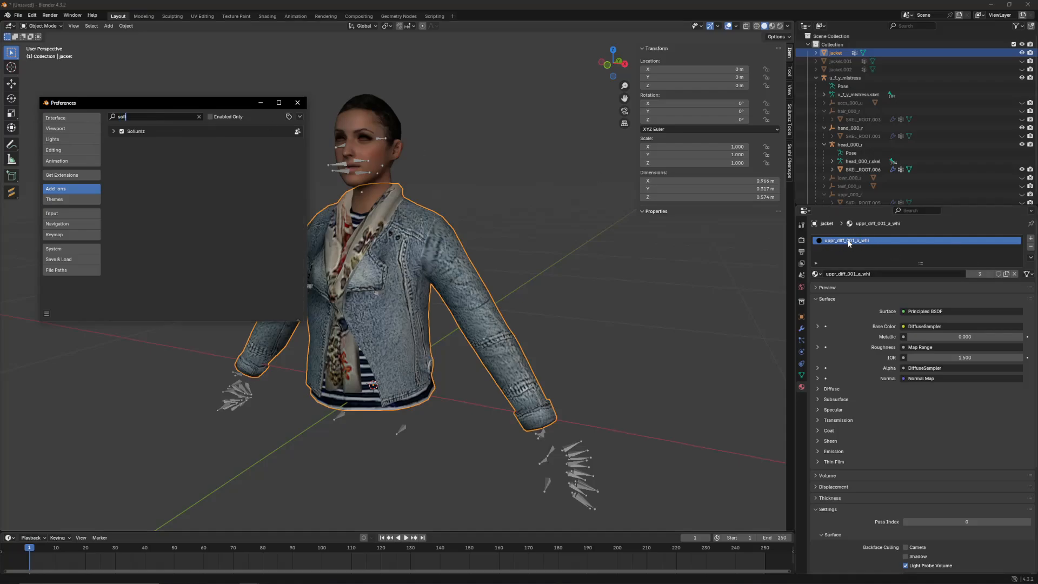
click(114, 132)
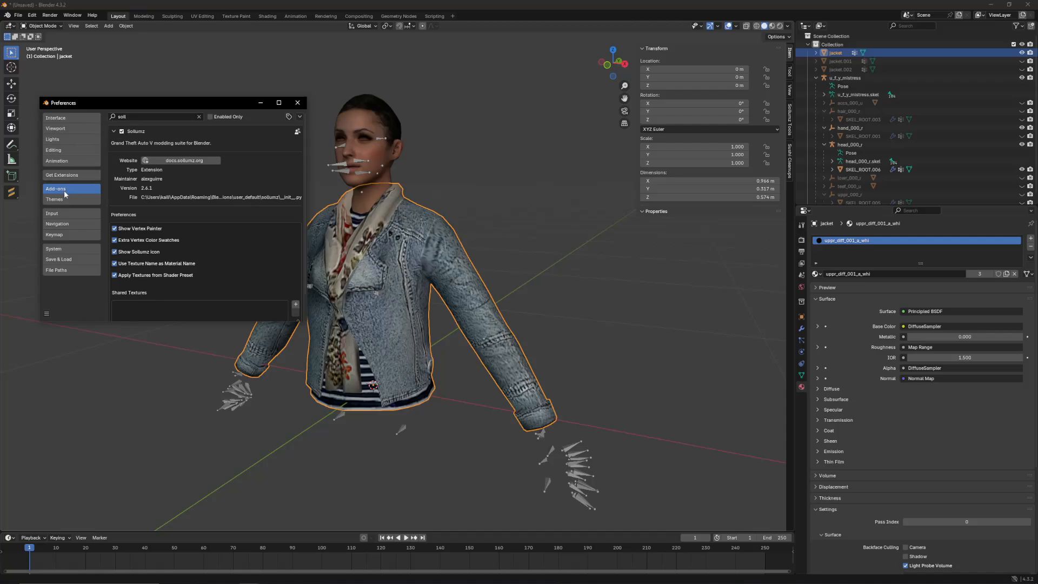
Step: Disable Show Vertex Painter, Extra Vertex Color Swatches and Use Texture Name as Material Name for Sollumz, and close the preferences
click(115, 229)
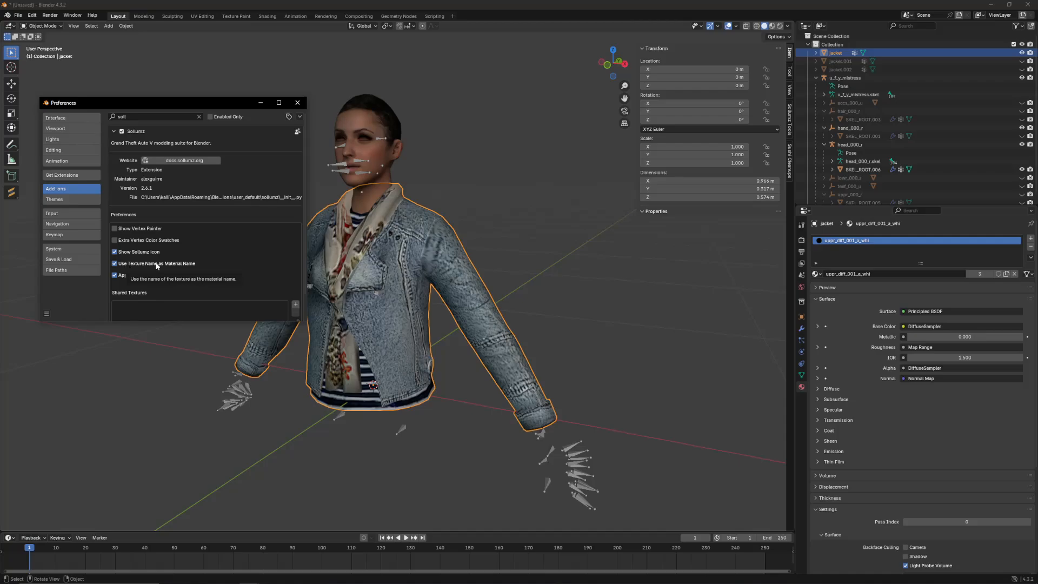
click(184, 264)
scroll(137, 280, down, 2)
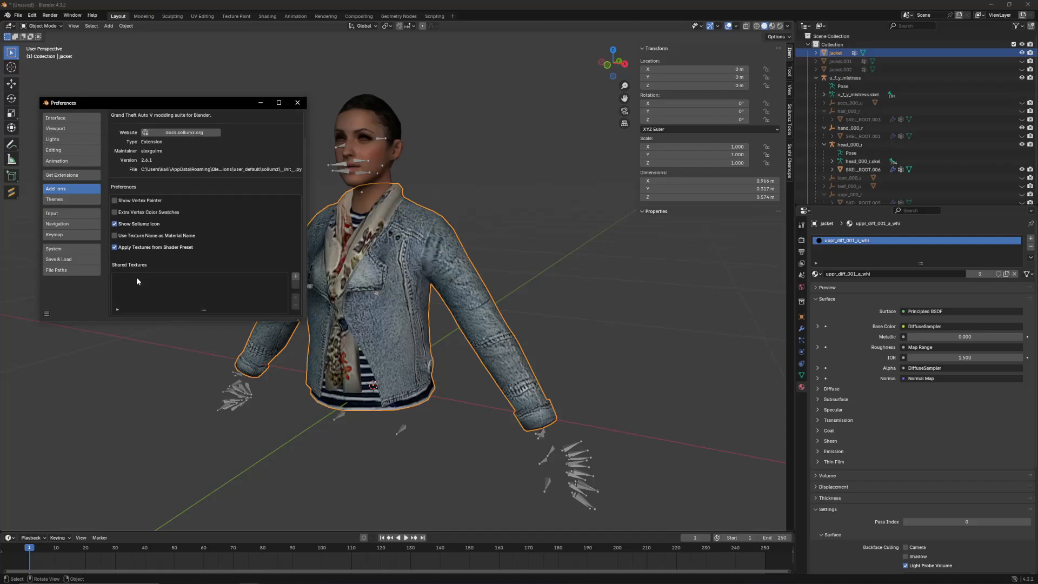
scroll(136, 281, up, 2)
click(298, 103)
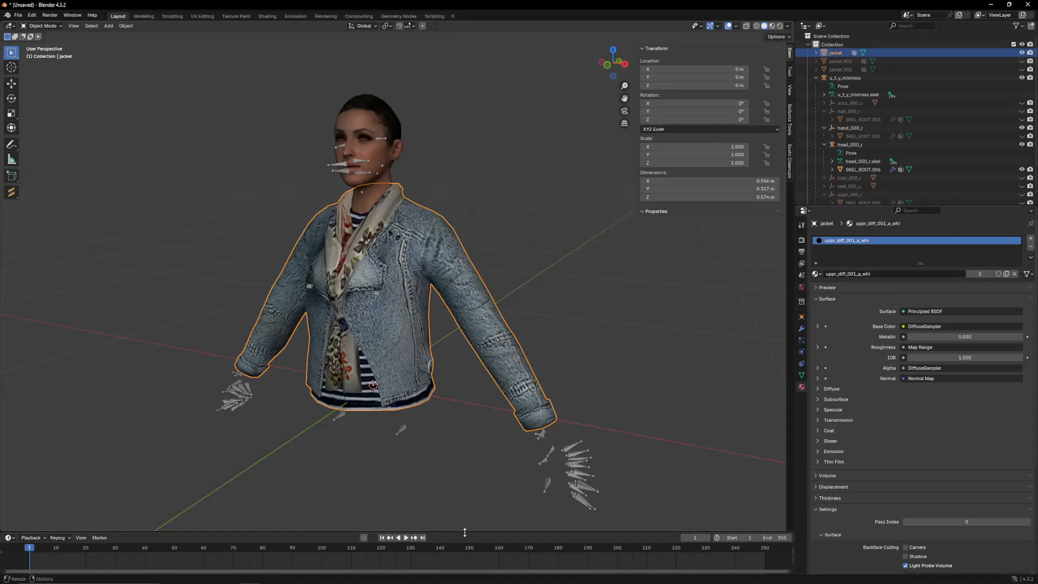
Step: Remove the uppr_diff_001_a_whi material from the jacket and give it a new default material
drag(464, 532, 460, 505)
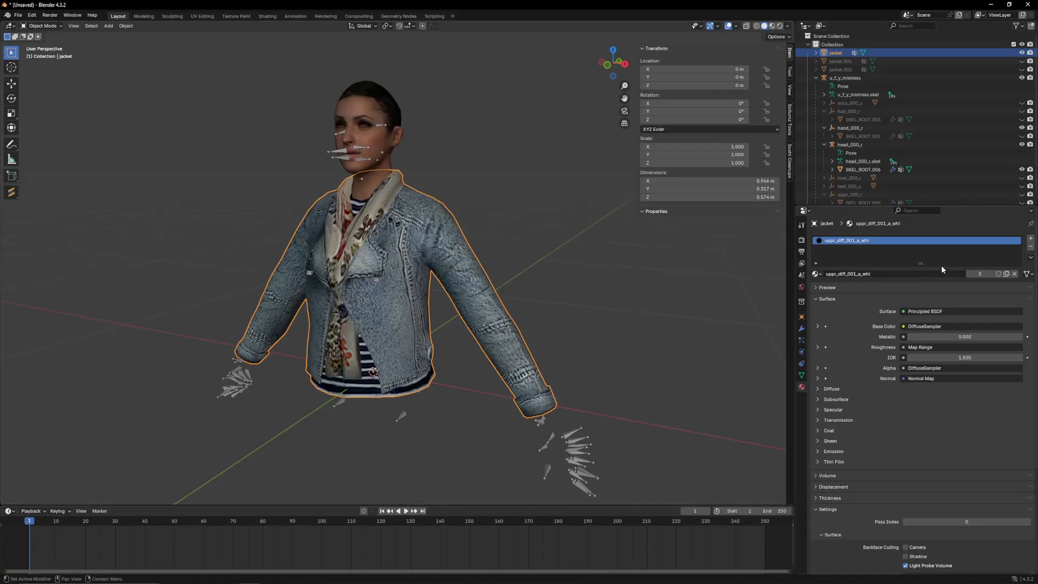
click(1030, 247)
click(860, 275)
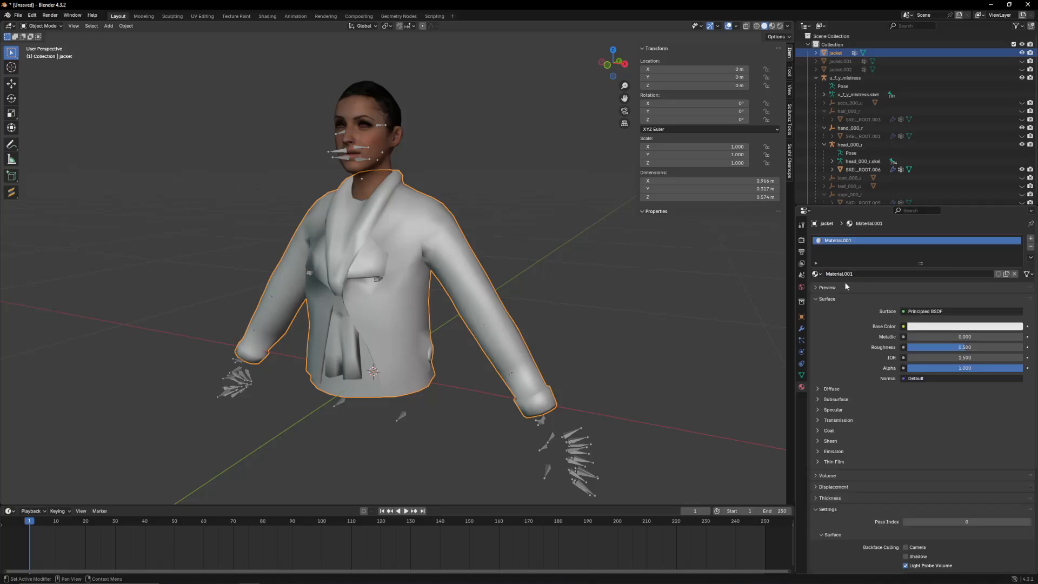
Step: Enlarge the timeline area and change it into a Shader Editor
drag(484, 505, 484, 331)
click(10, 336)
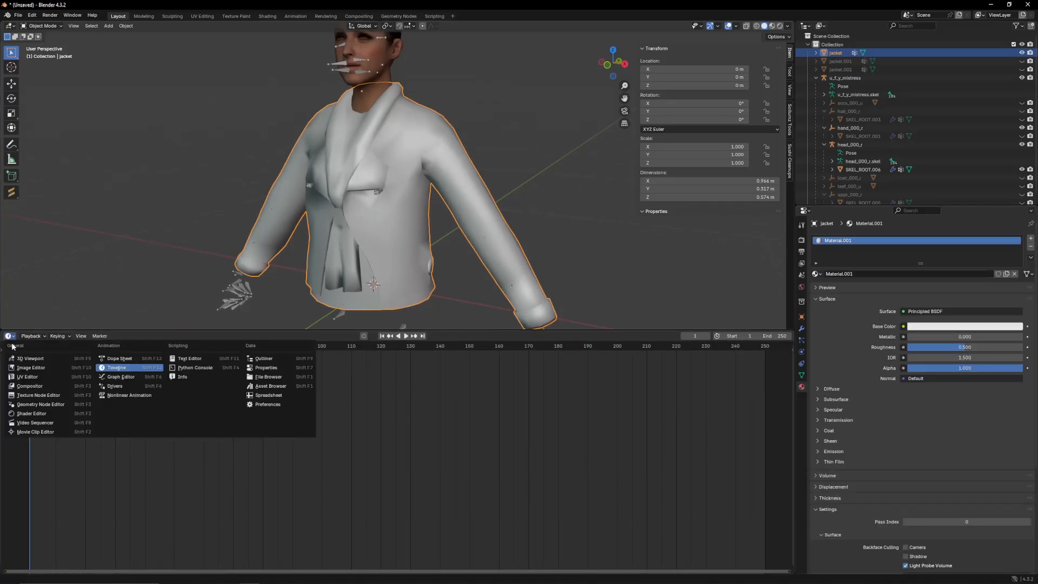
click(31, 413)
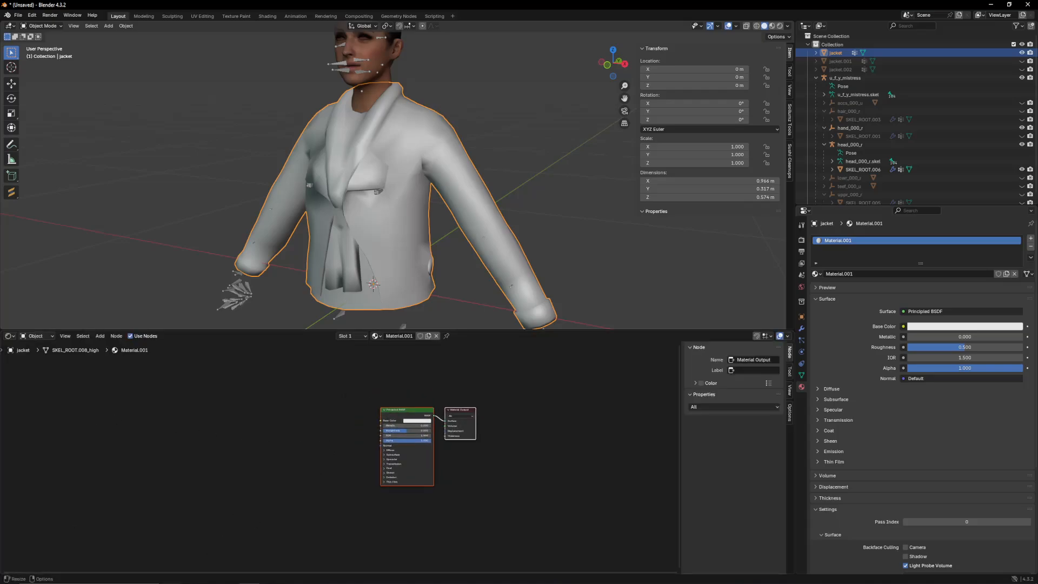
Step: Switch to File Explorer and open the a_f_y_hipster_04 texture folder inside ped_tutorial's hipster folder
key(alt+Tab)
double_click(255, 191)
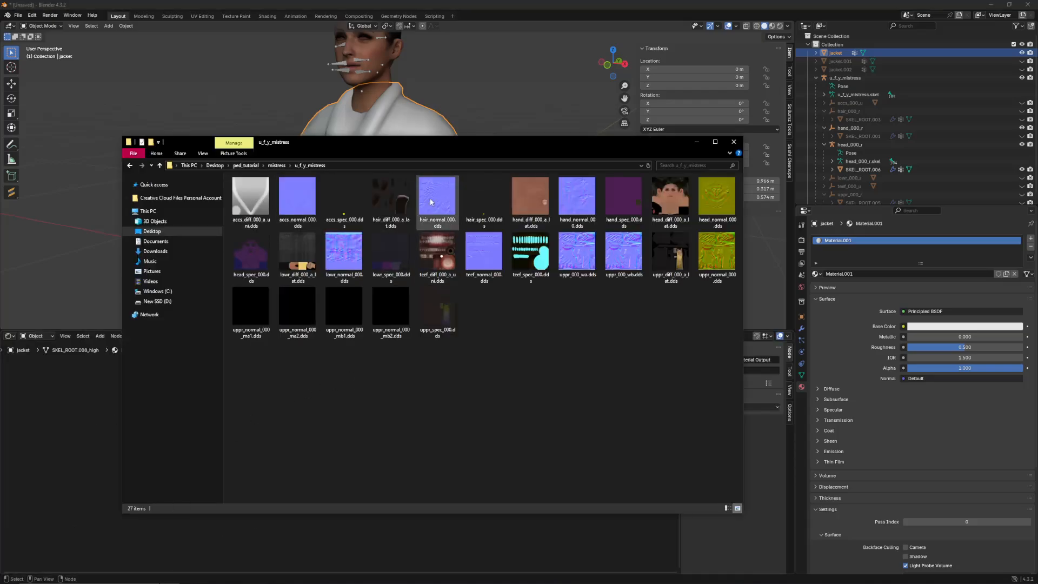
drag(417, 145, 664, 127)
click(525, 147)
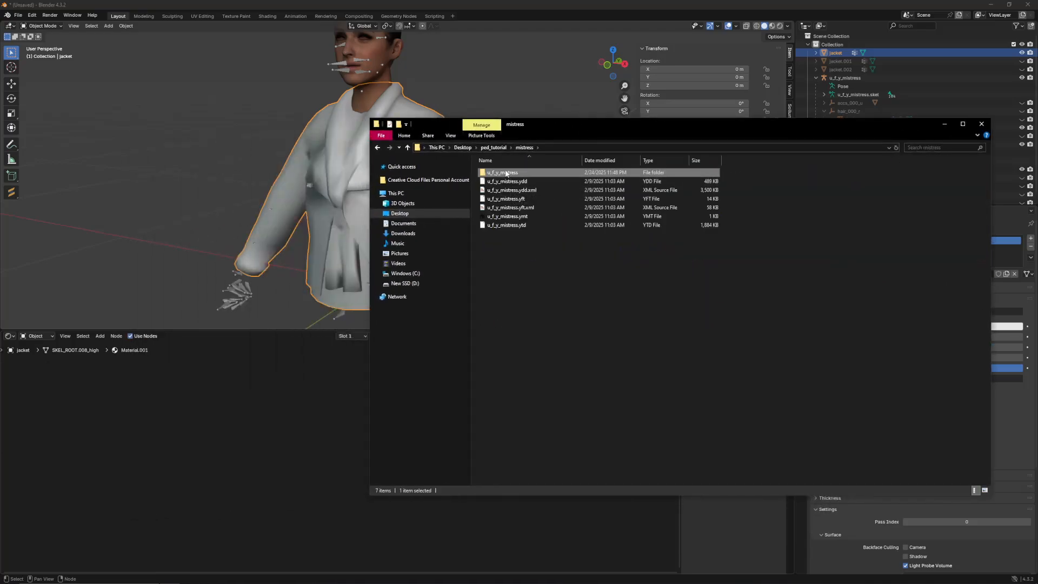
click(493, 147)
double_click(502, 172)
double_click(502, 172)
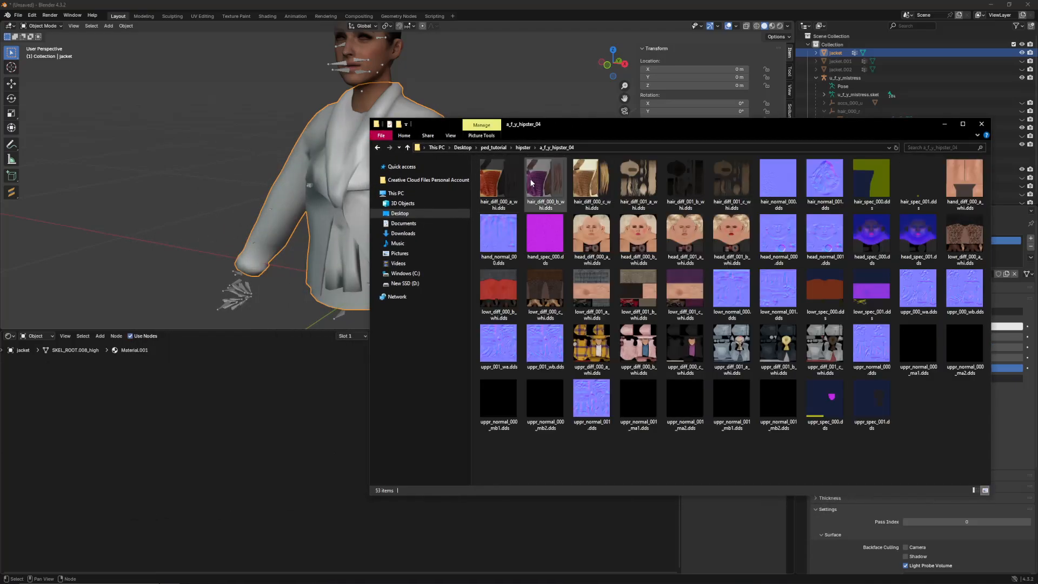
Step: Add uppr_diff_001_a_whi.dds as an image texture to the jacket's material, connect it to Base Color, and shrink the node editor
drag(730, 346, 340, 412)
click(944, 125)
click(436, 466)
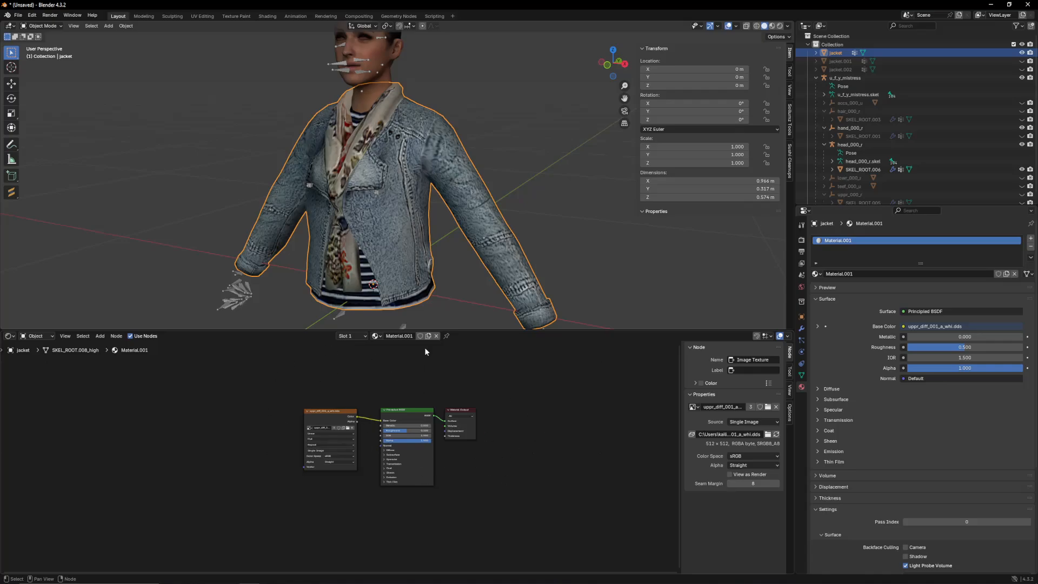
drag(472, 332, 471, 463)
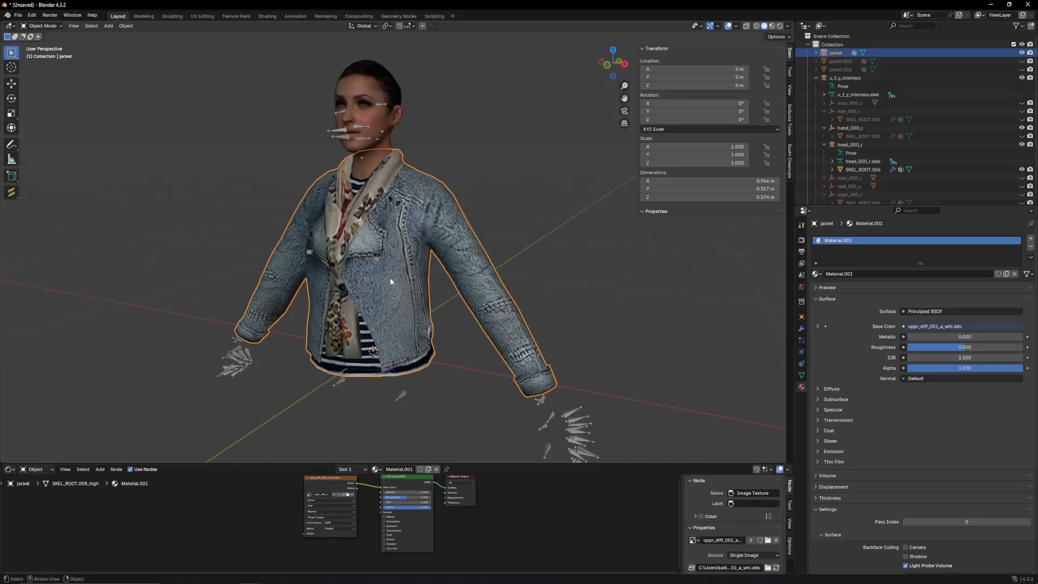
Step: Filter the Sollumz shaders by "ped", add a PED shader material to the jacket, and remove Material.001
click(790, 130)
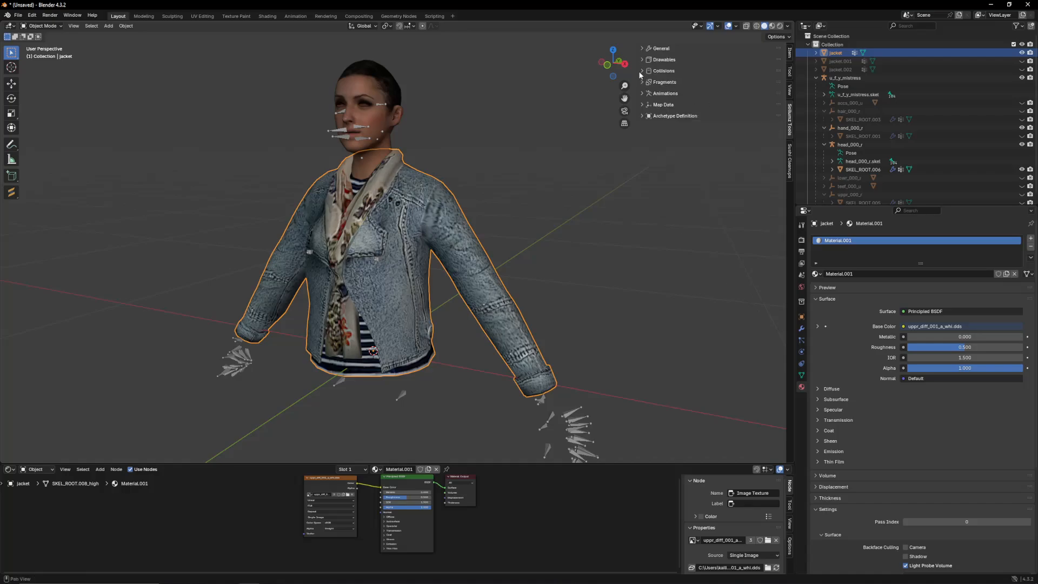
drag(640, 75, 587, 74)
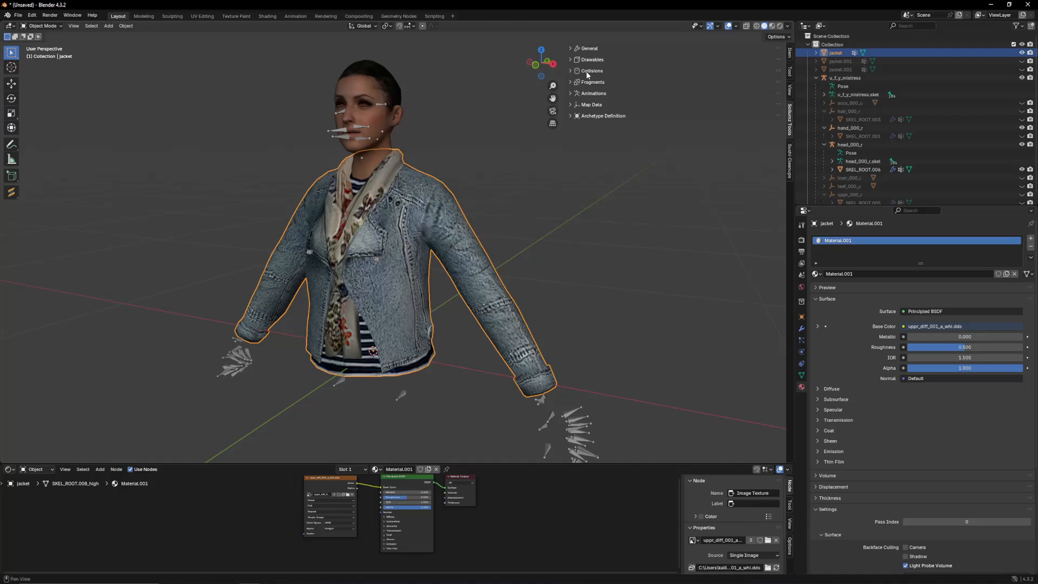
click(586, 60)
click(593, 81)
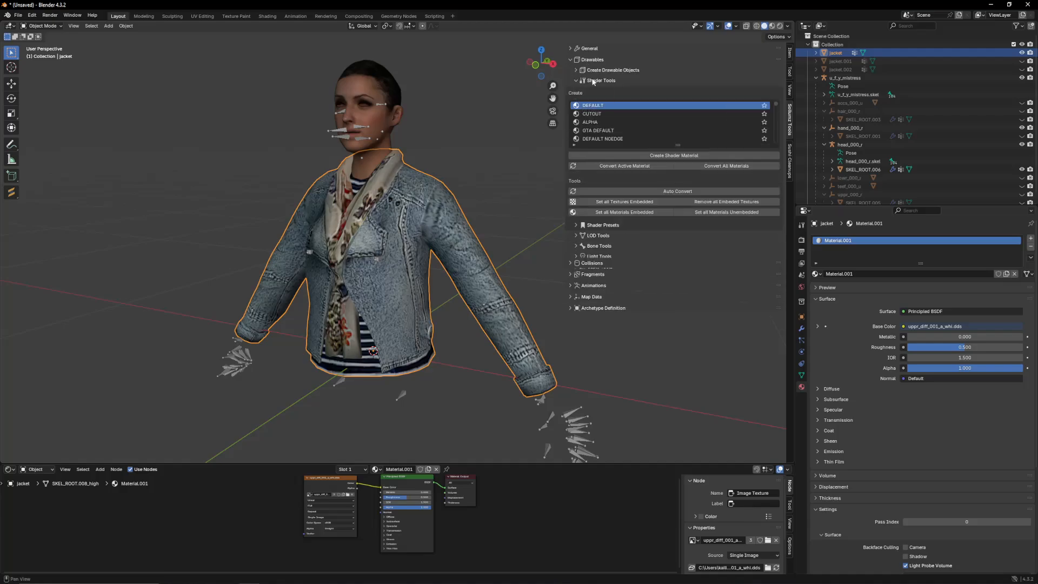
click(575, 145)
click(579, 154)
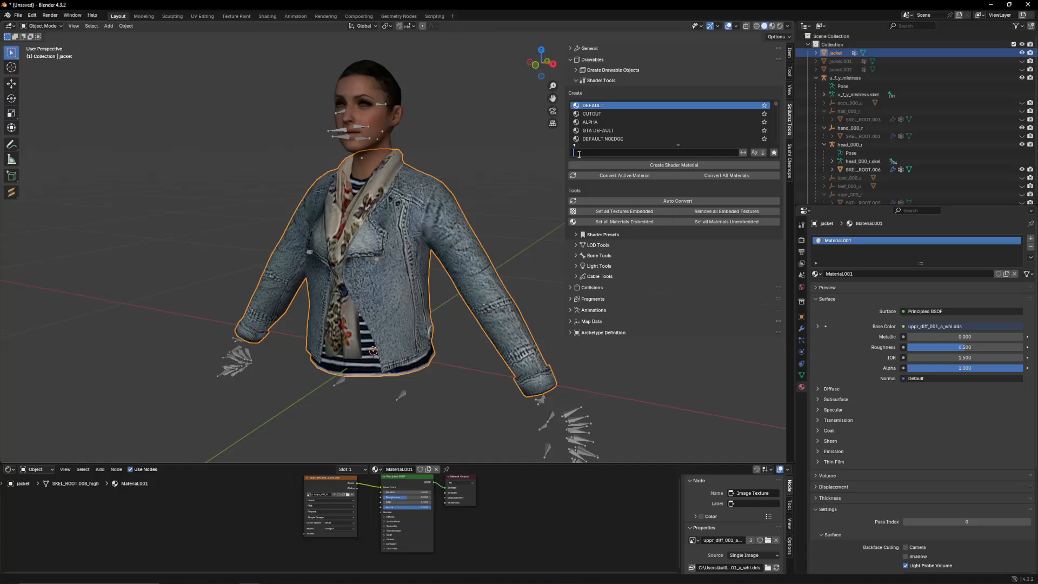
text(ped)
click(595, 123)
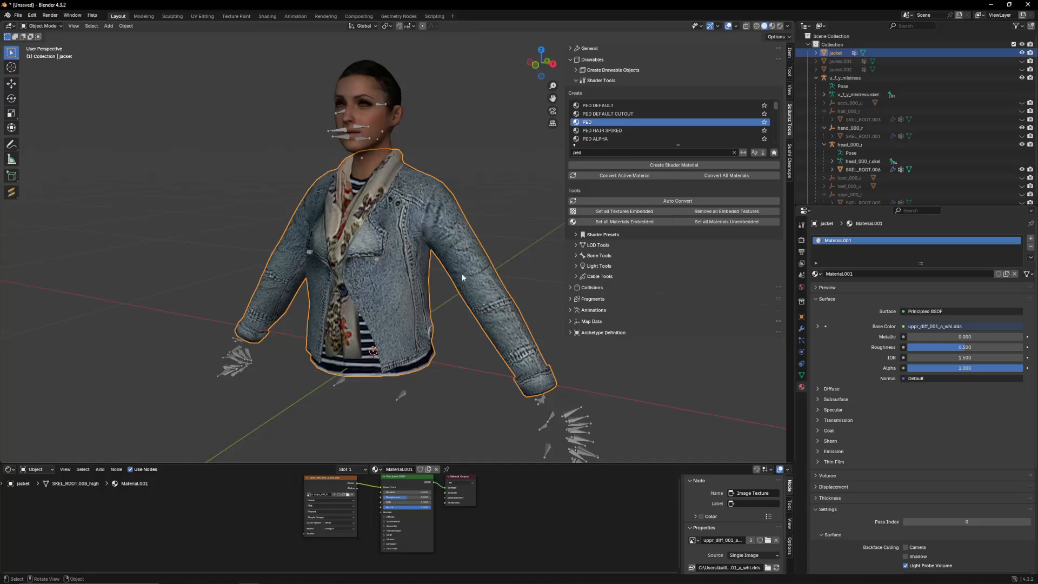
click(598, 164)
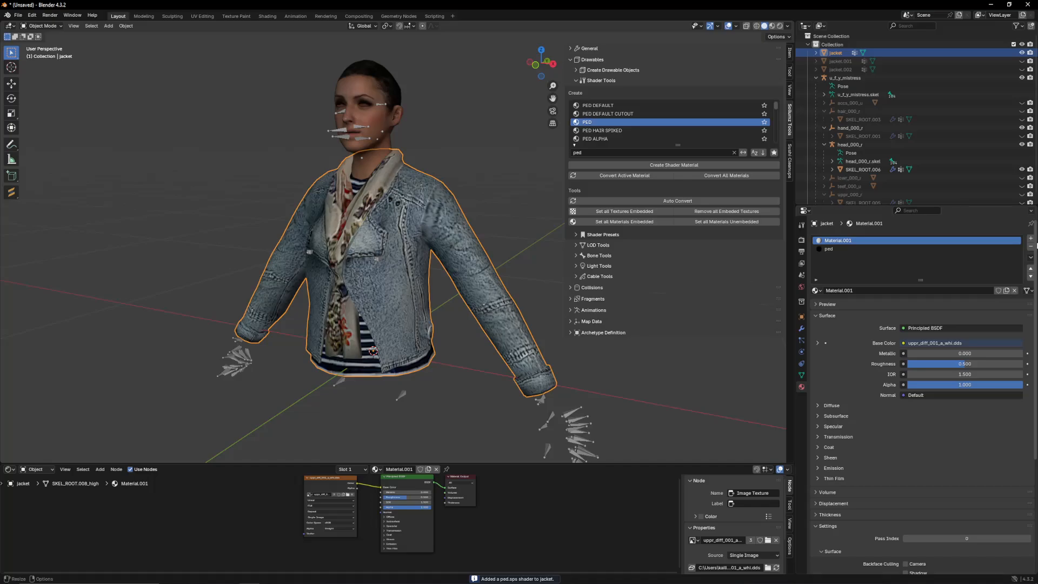
scroll(1033, 247, down, 1)
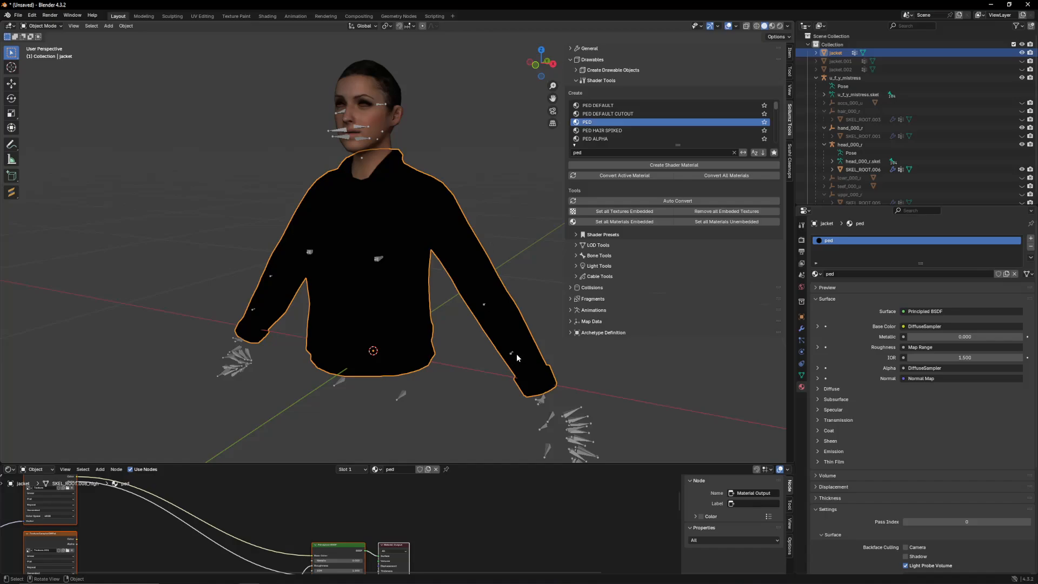
Step: Enlarge the viewport and the Sollumz shader list to browse the ped shaders, selecting PED ALPHA
drag(487, 463, 486, 537)
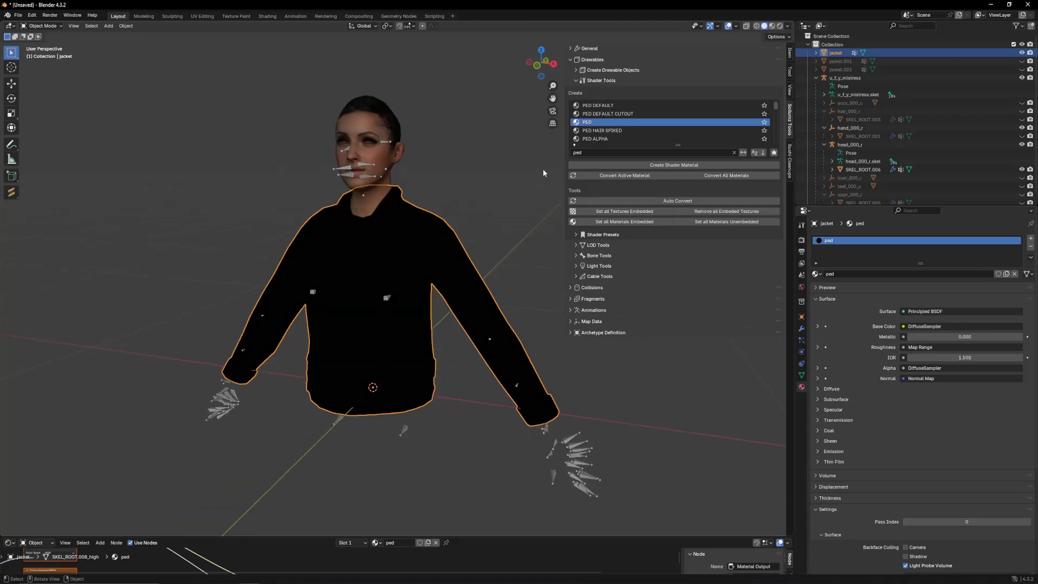
click(613, 139)
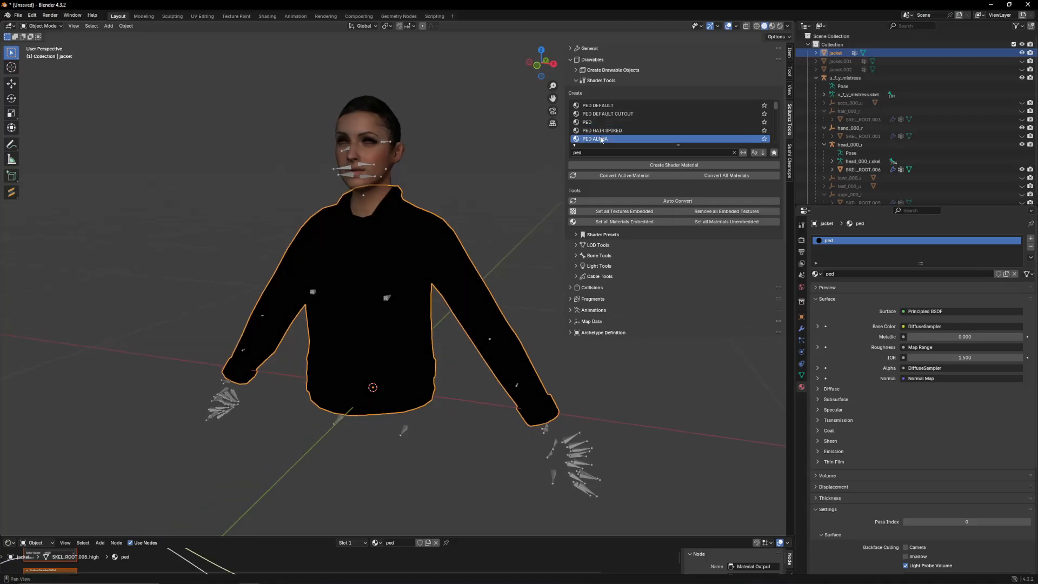
drag(673, 145, 672, 162)
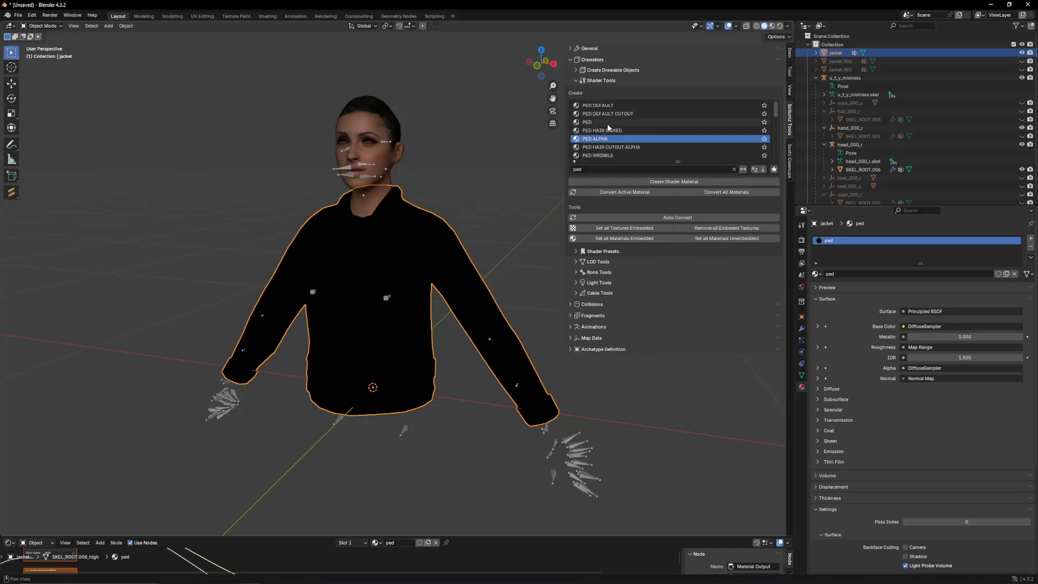
Step: Collapse the ped material's Surface and Settings sections and expand its Sollumz Texture Parameters
click(827, 299)
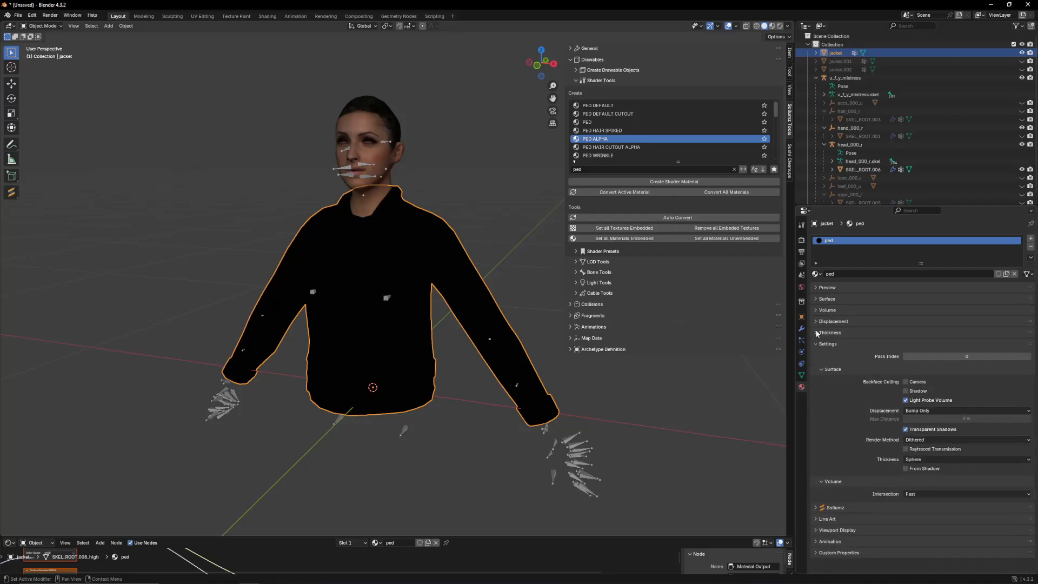
click(819, 344)
click(819, 355)
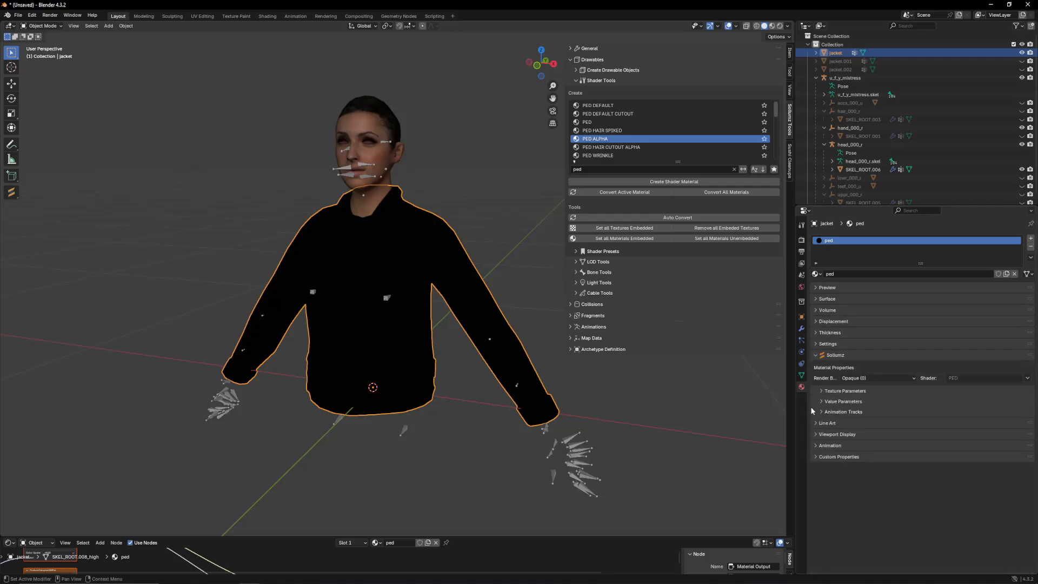
click(823, 392)
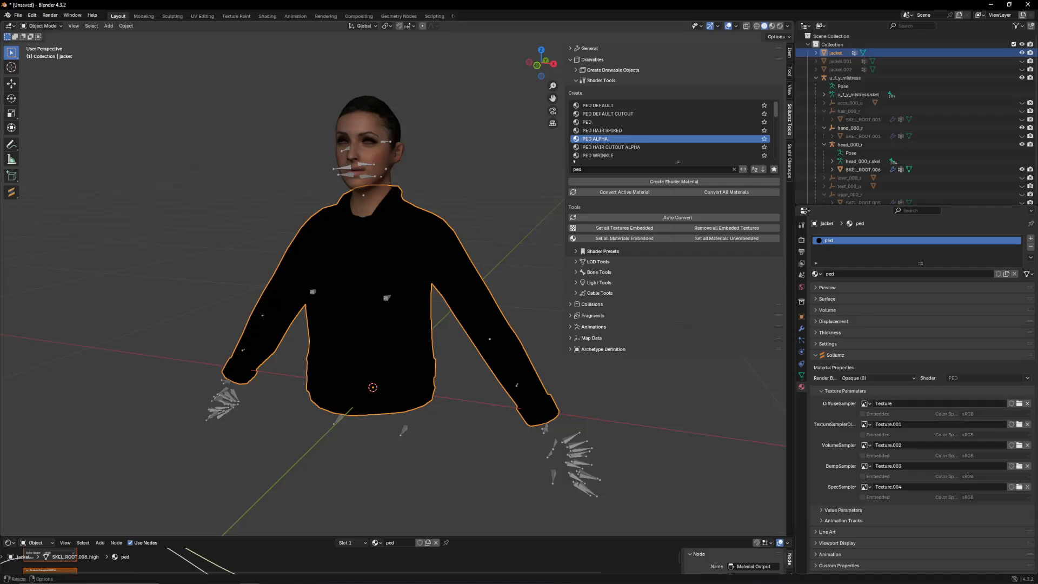
Step: Load uppr_diff_001_a_whi.dds from the a_f_y_hipster_04 folder as the ped material's DiffuseSampler texture
click(1019, 403)
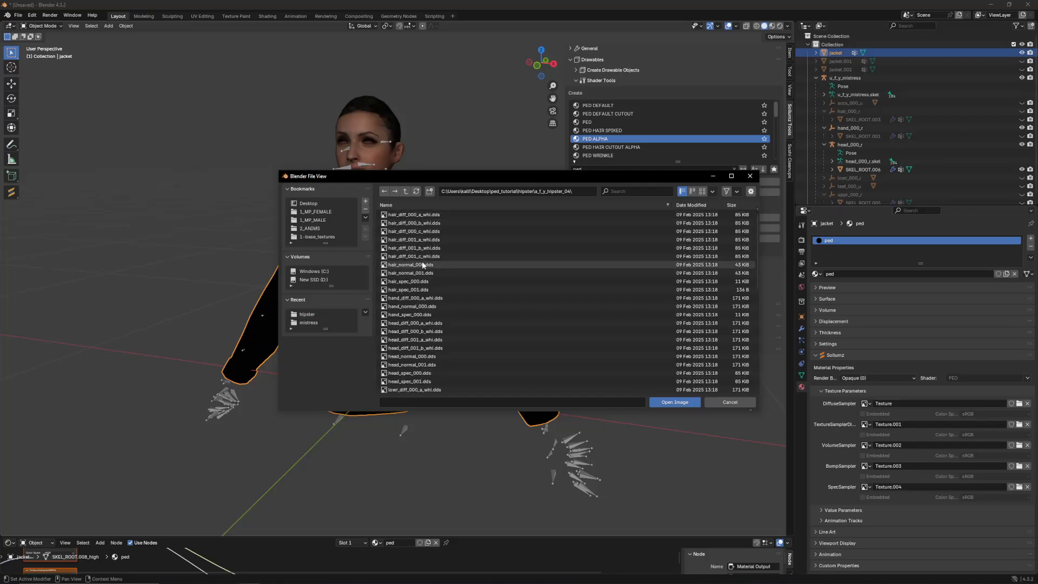
scroll(421, 271, down, 3)
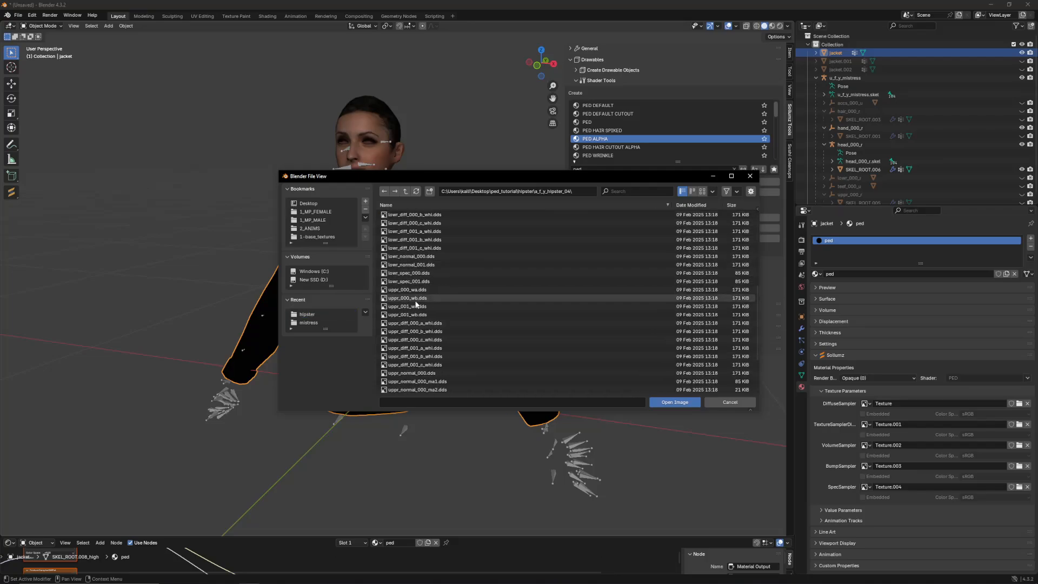
mouse_move(416, 305)
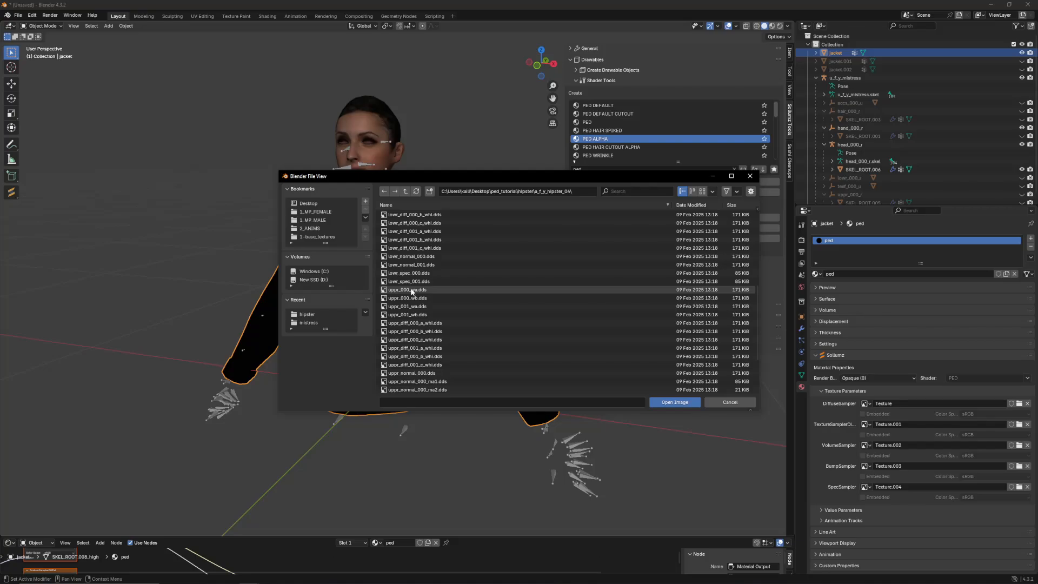
mouse_move(399, 325)
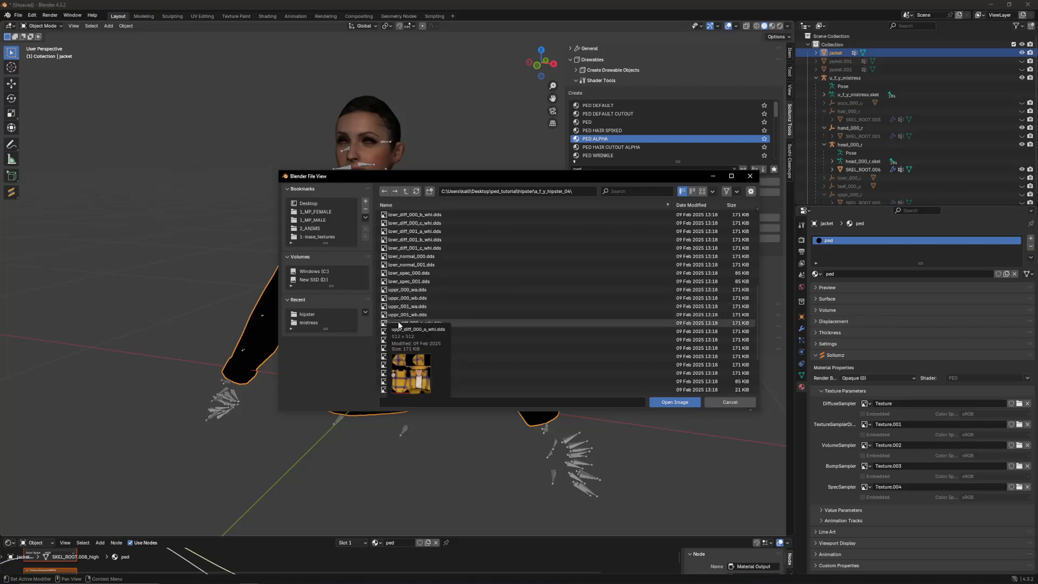
scroll(401, 327, down, 1)
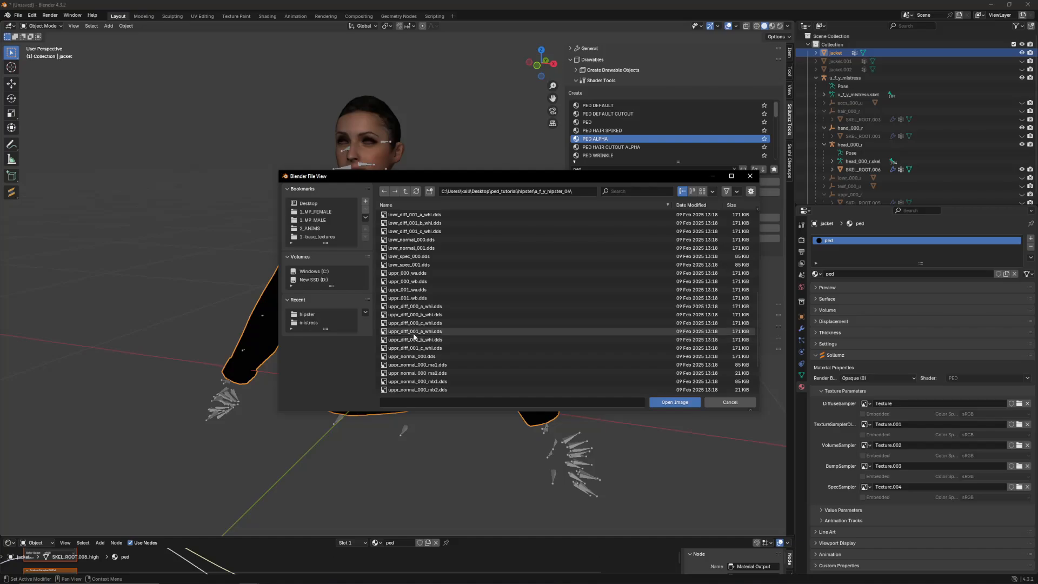
click(414, 332)
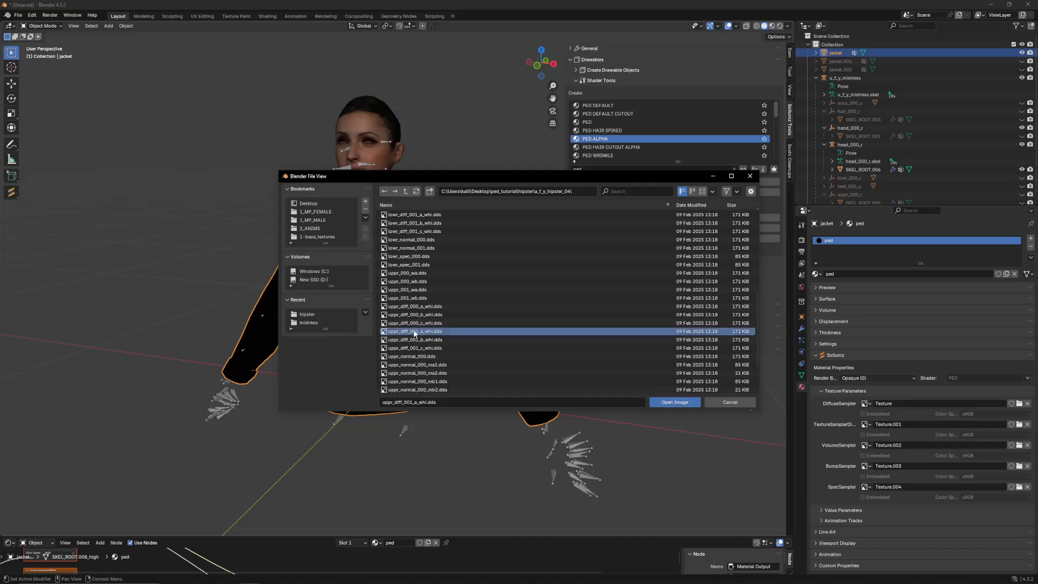
click(671, 401)
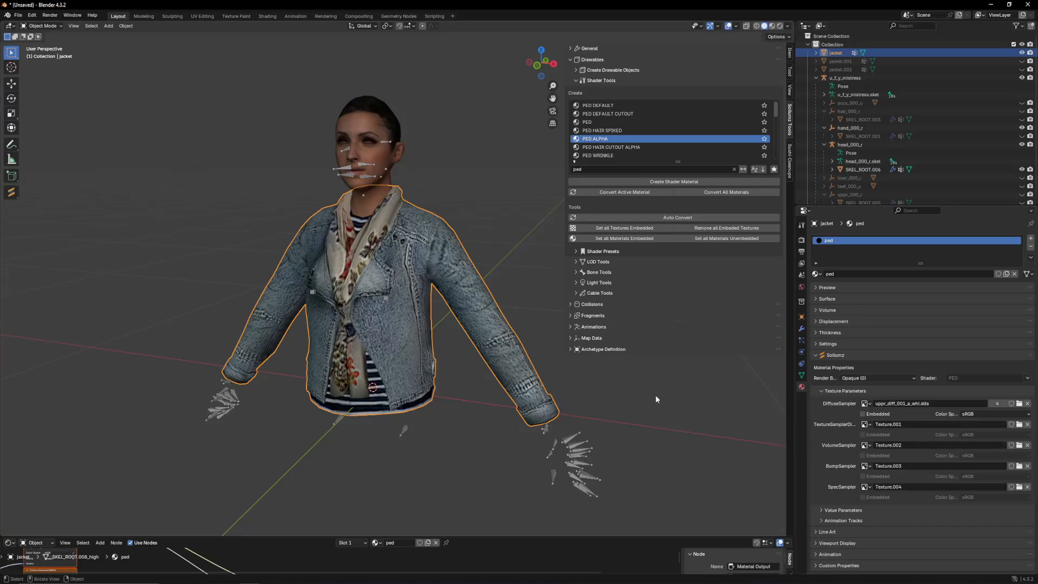
Step: Switch to File Explorer, look at u_f_y_mistress.ytd in ped_tutorial's mistress folder, and return to Blender
key(alt+Tab)
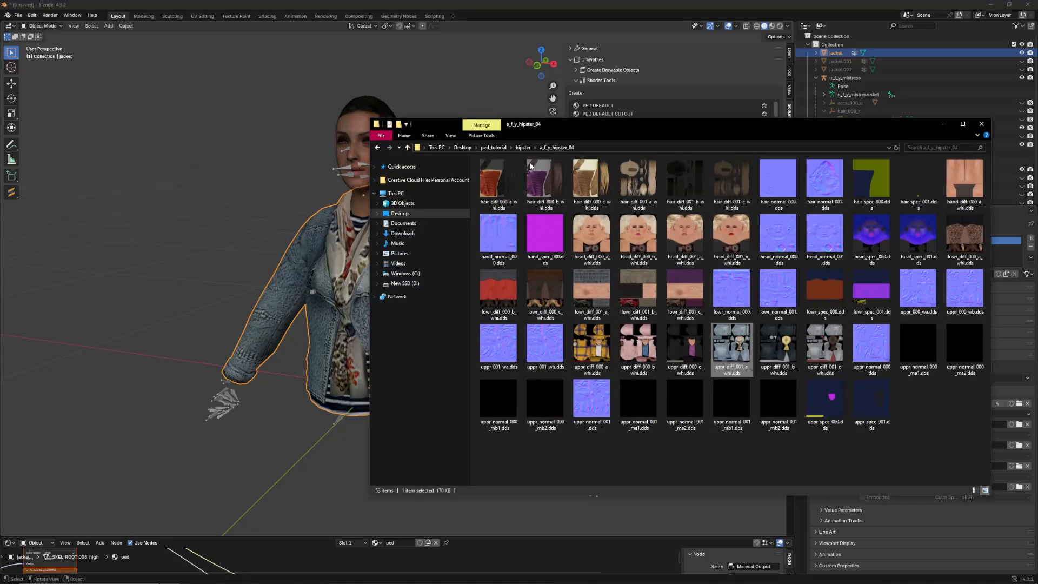
click(521, 150)
click(360, 168)
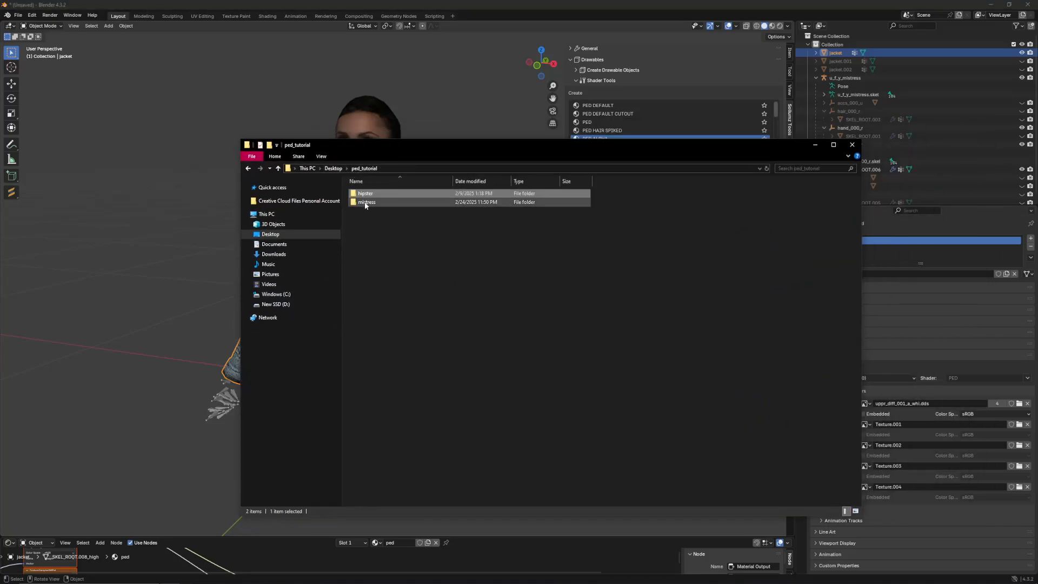
double_click(368, 202)
click(382, 247)
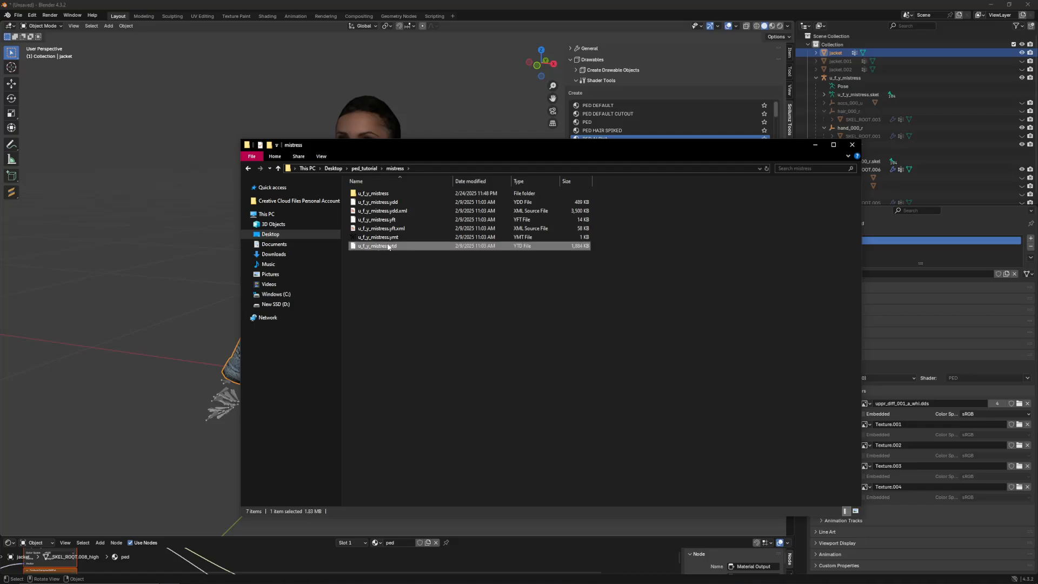
click(393, 261)
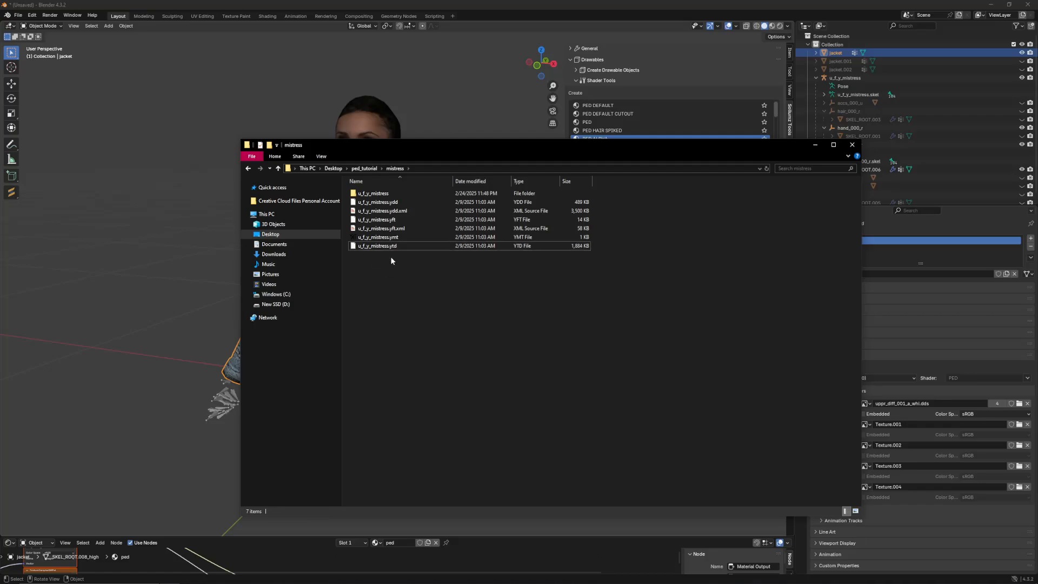
click(816, 145)
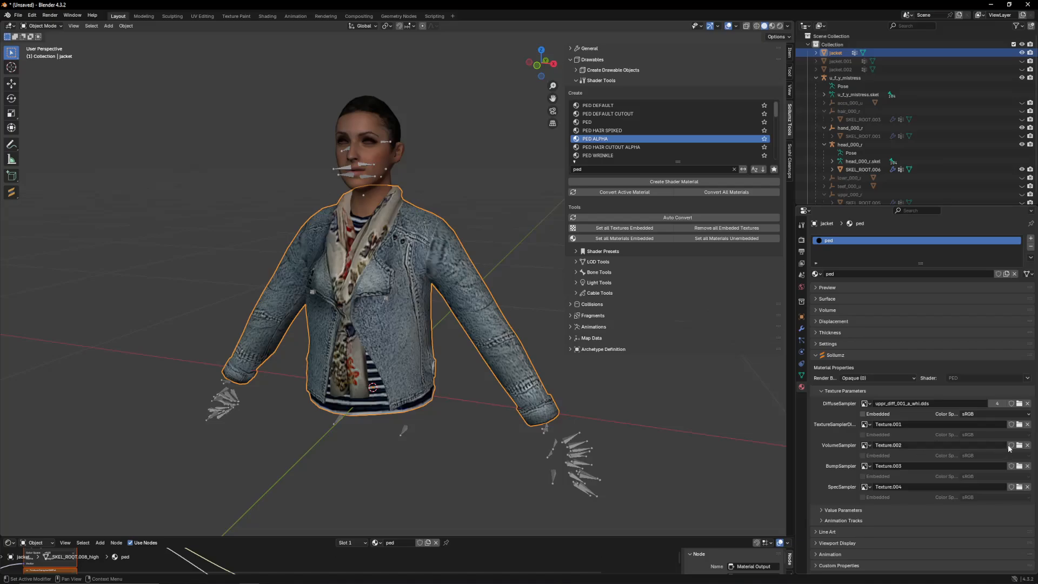
Step: Load Uppr_001_WA.dds as the BumpSampler and uppr_spec_001.dds as the SpecSampler, checking the textures in the a_f_y_hipster_04 folder
click(1019, 467)
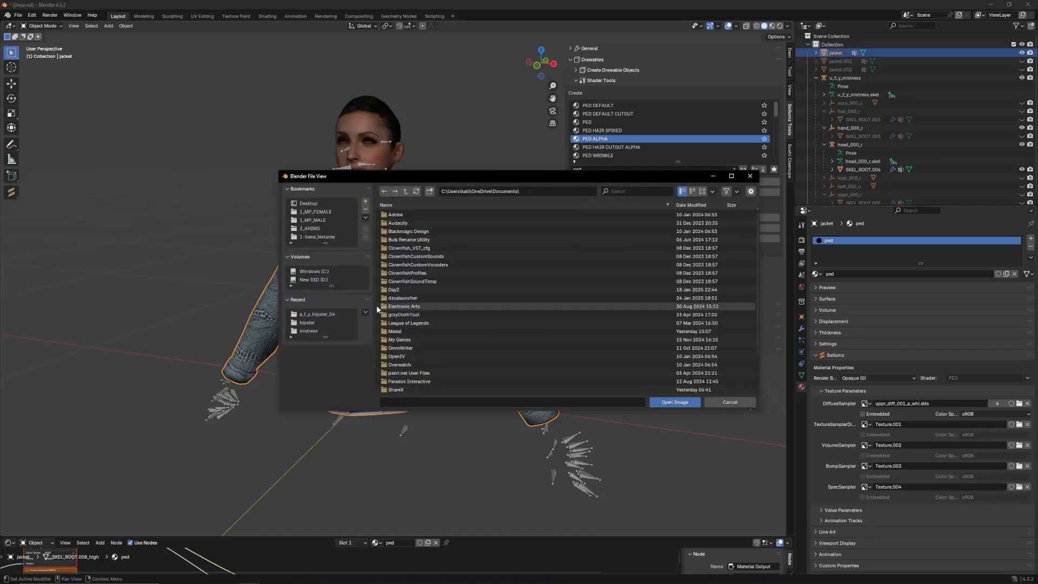
scroll(414, 298, down, 8)
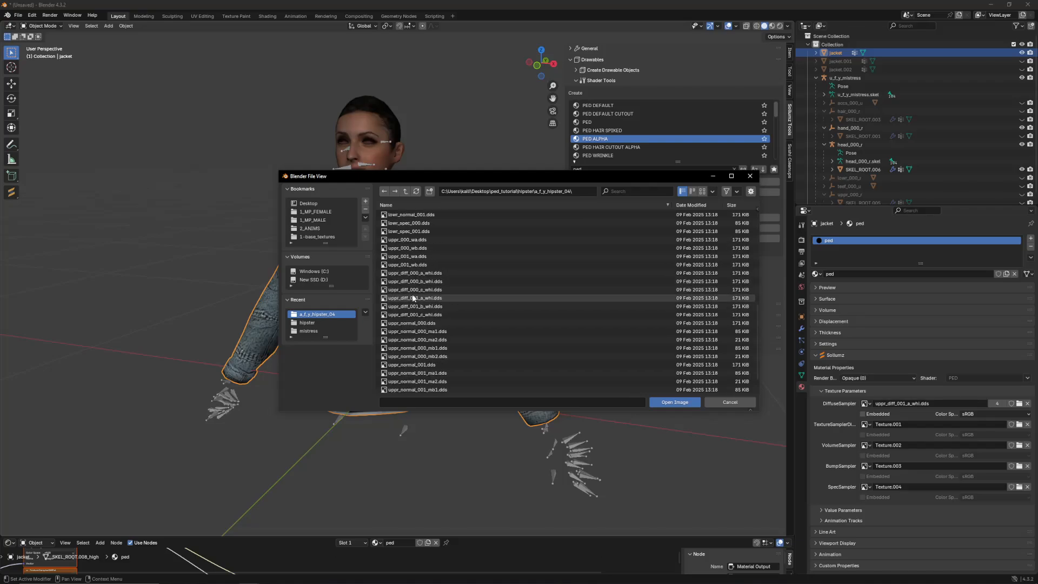
scroll(414, 298, down, 2)
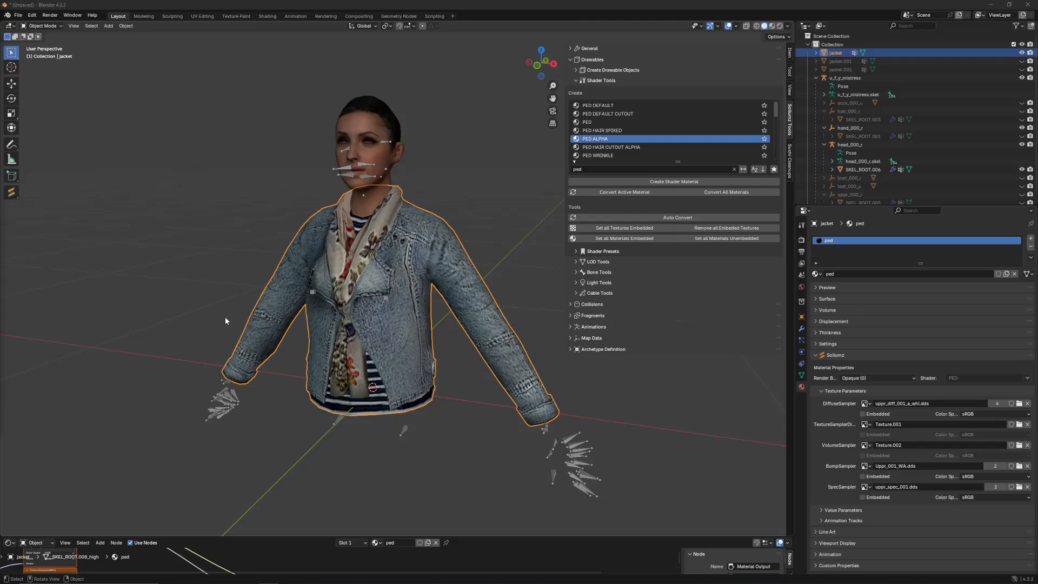
key(alt+Tab)
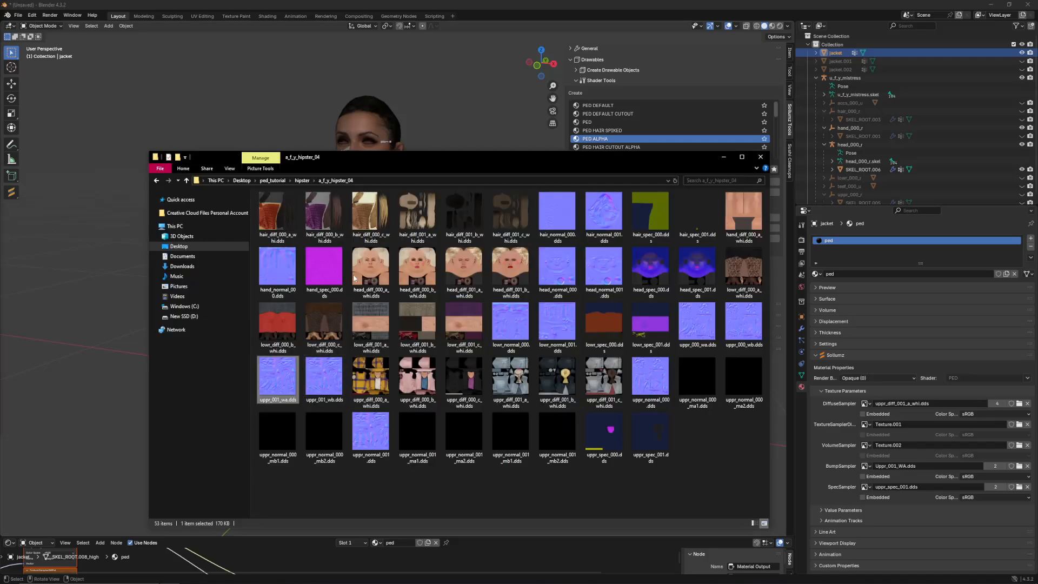
key(alt+Tab)
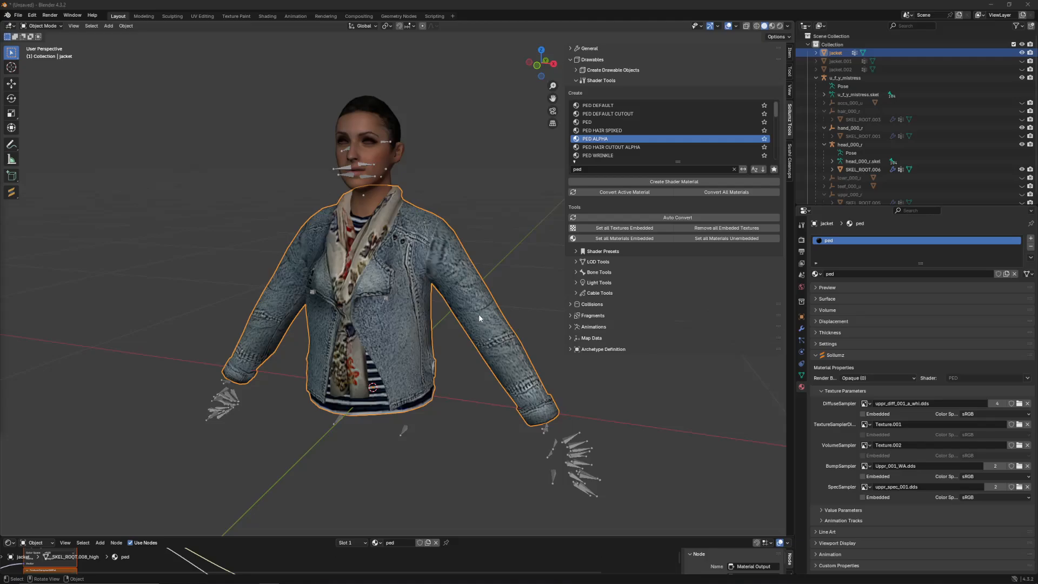
Step: Unhide jacket.001 and jacket.002, and rename jacket.001 as jacket_med
middle_drag(481, 313, 475, 307)
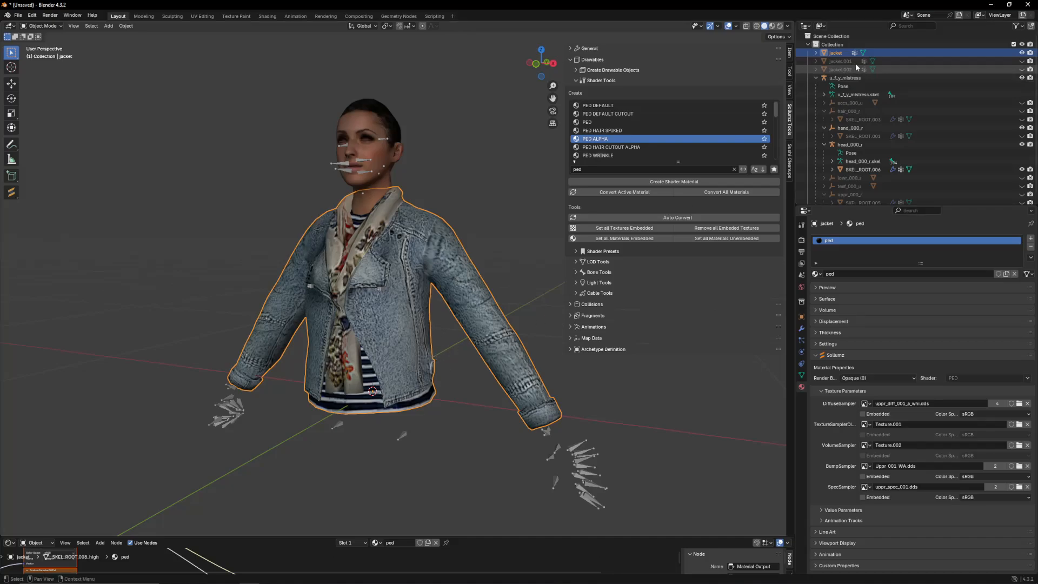
click(1022, 61)
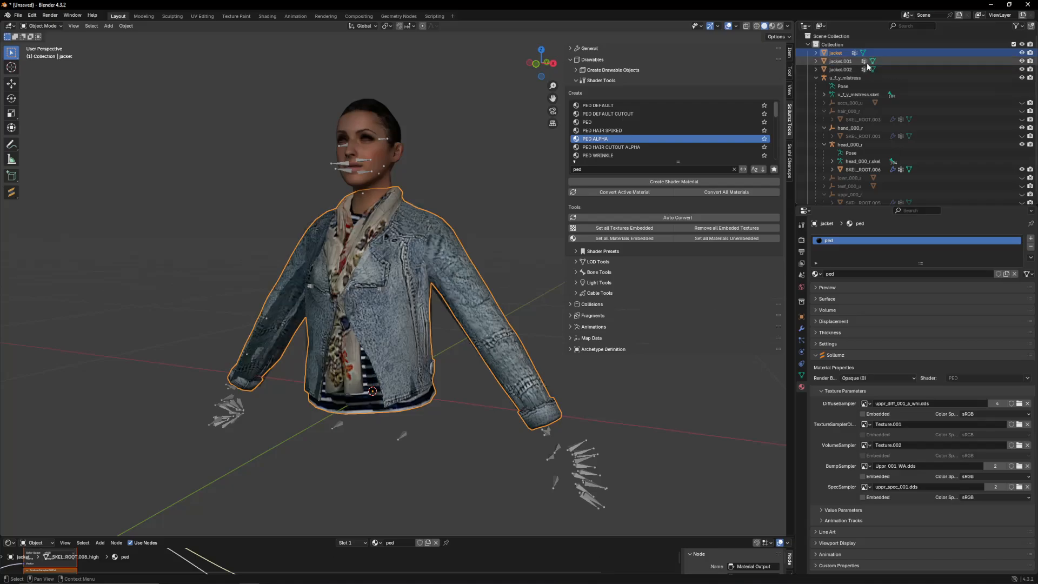
click(837, 62)
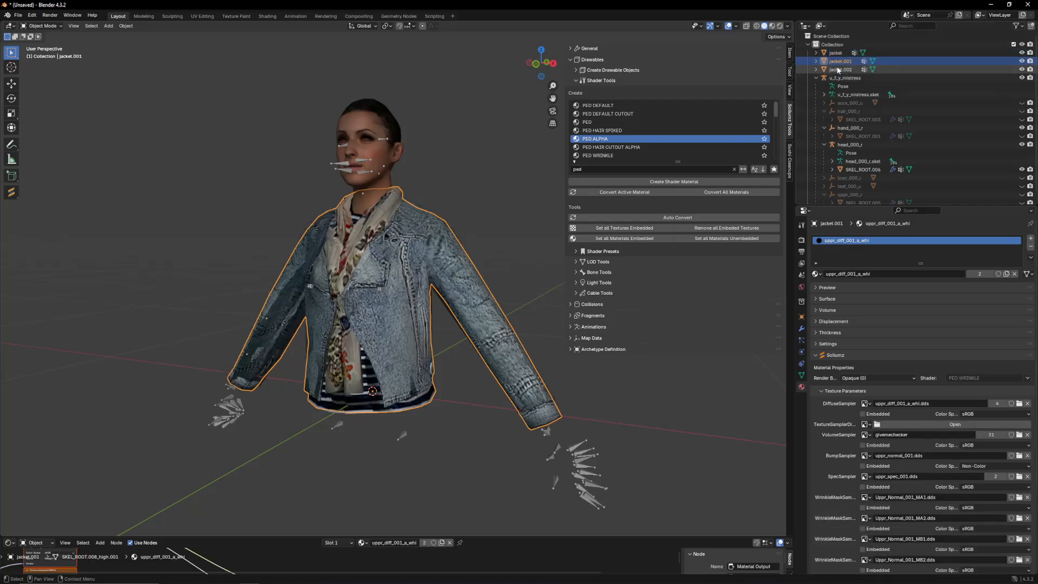
double_click(838, 62)
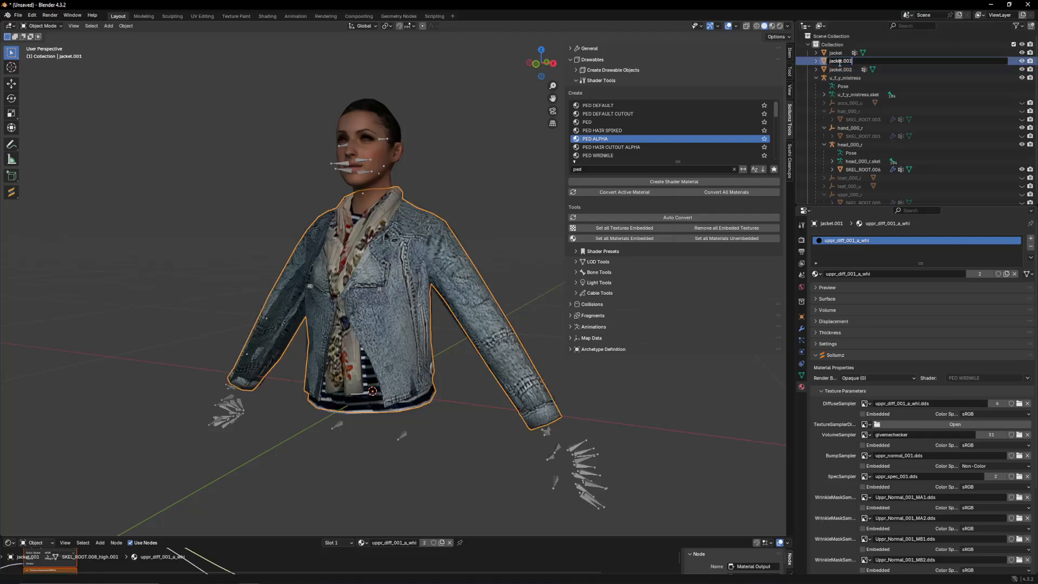
key(BackSpace)
key(BackSpace)
text(_med)
key(Return)
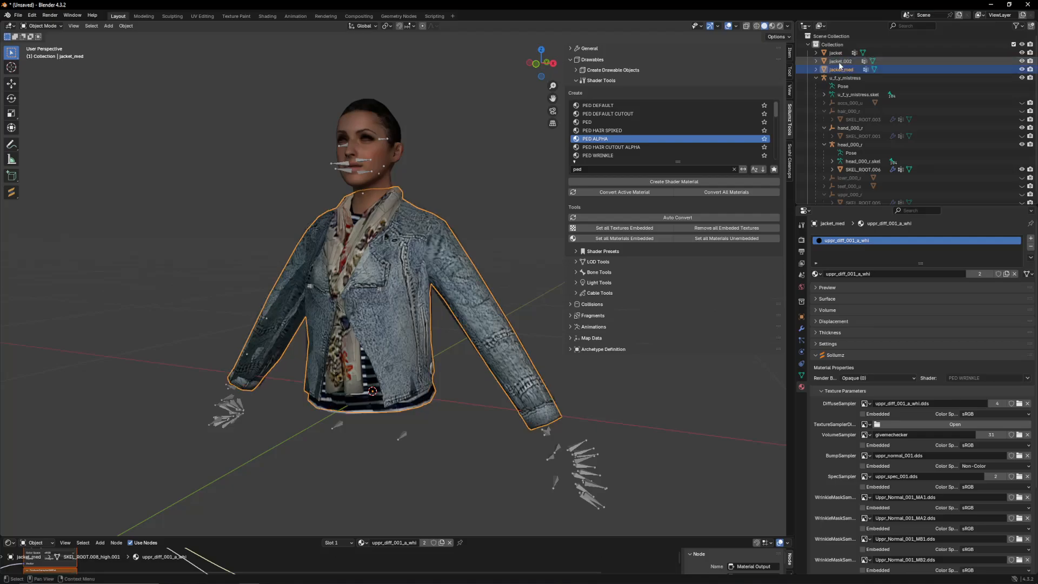
Step: Rename jacket.002 as jacket_low
click(839, 62)
double_click(838, 62)
key(BackSpace)
key(BackSpace)
key(BackSpace)
key(BackSpace)
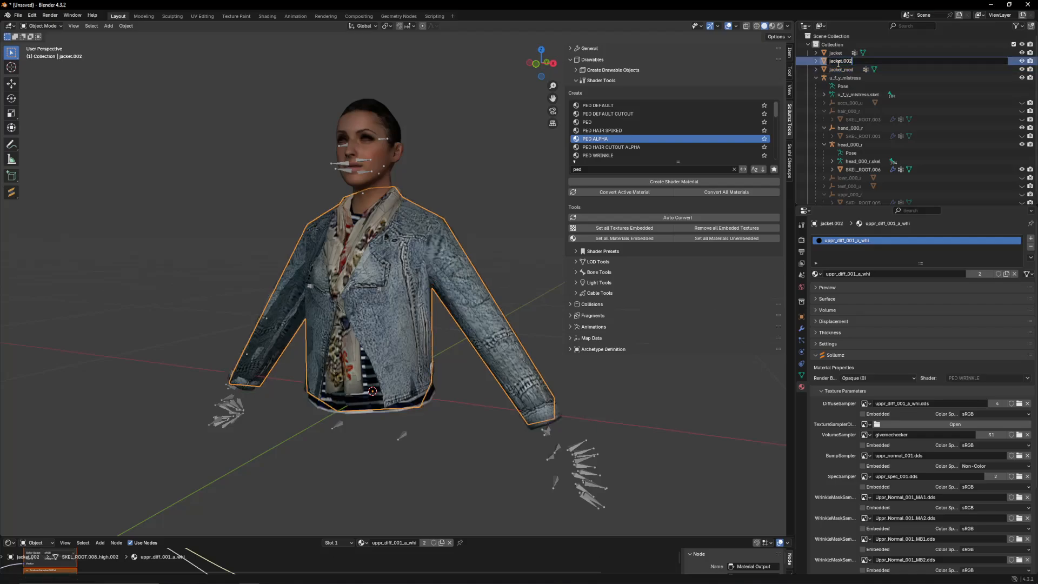
text(_low)
key(Return)
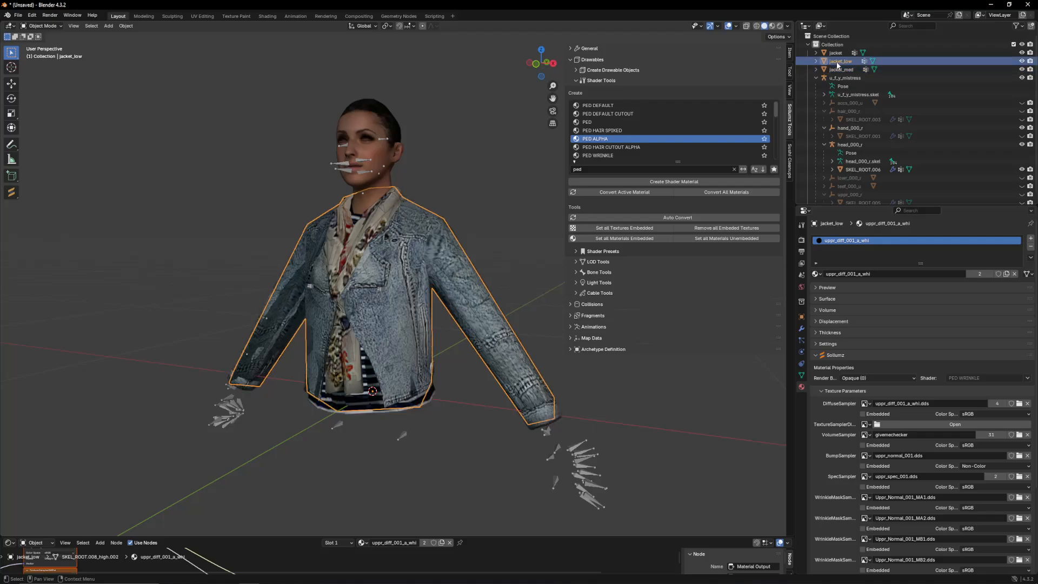
Step: Assign the jacket's ped material to jacket_low and jacket_med in place of uppr_diff_001_a_whi
click(836, 53)
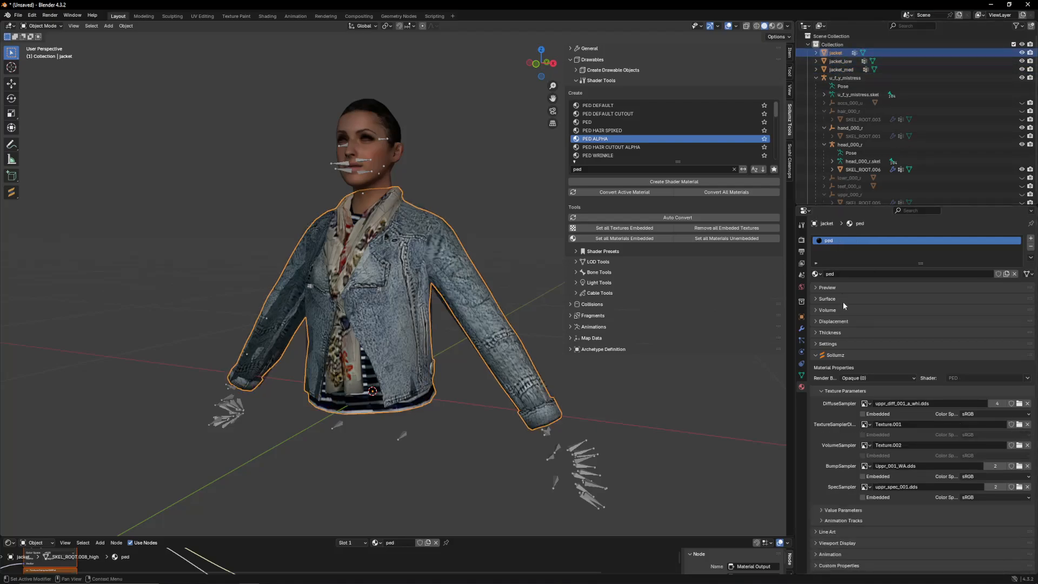
click(841, 61)
click(817, 273)
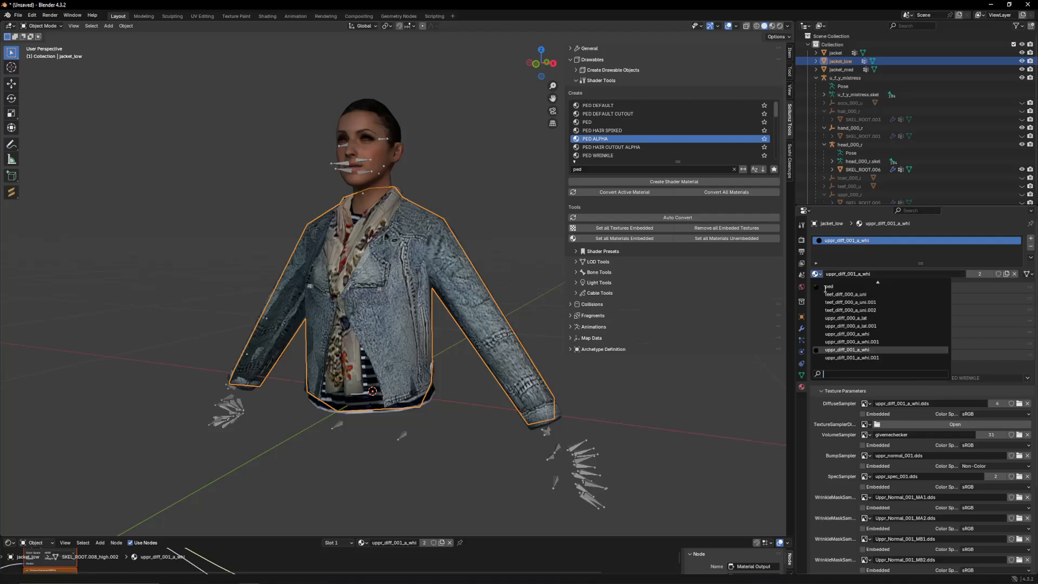
click(828, 287)
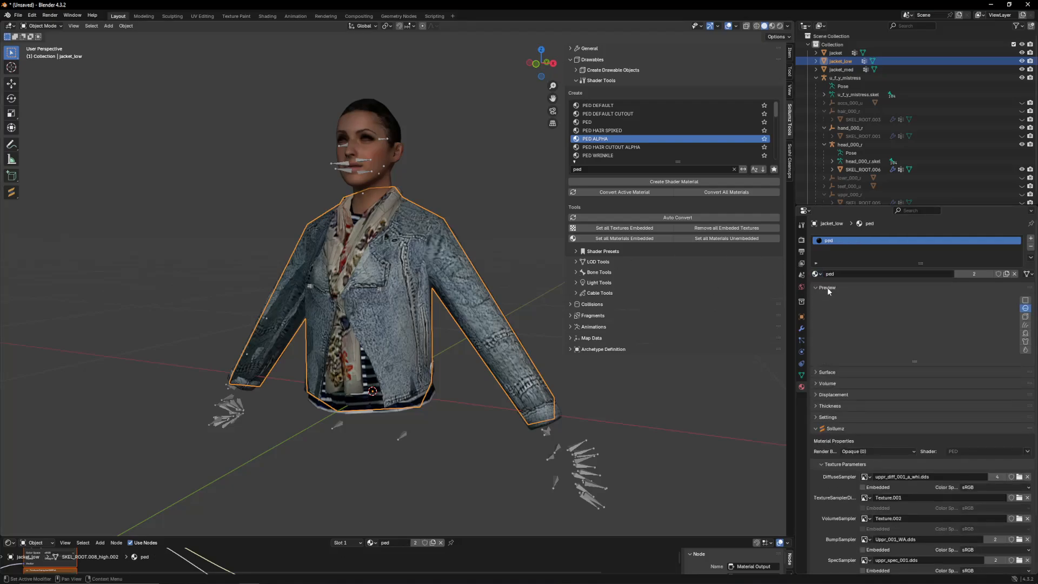
click(842, 70)
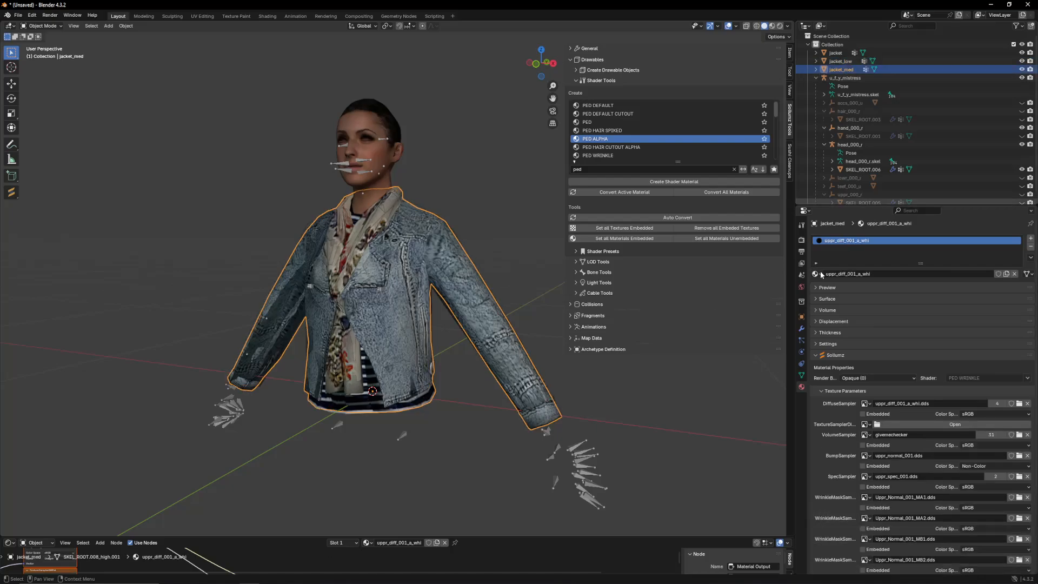
click(819, 275)
click(825, 287)
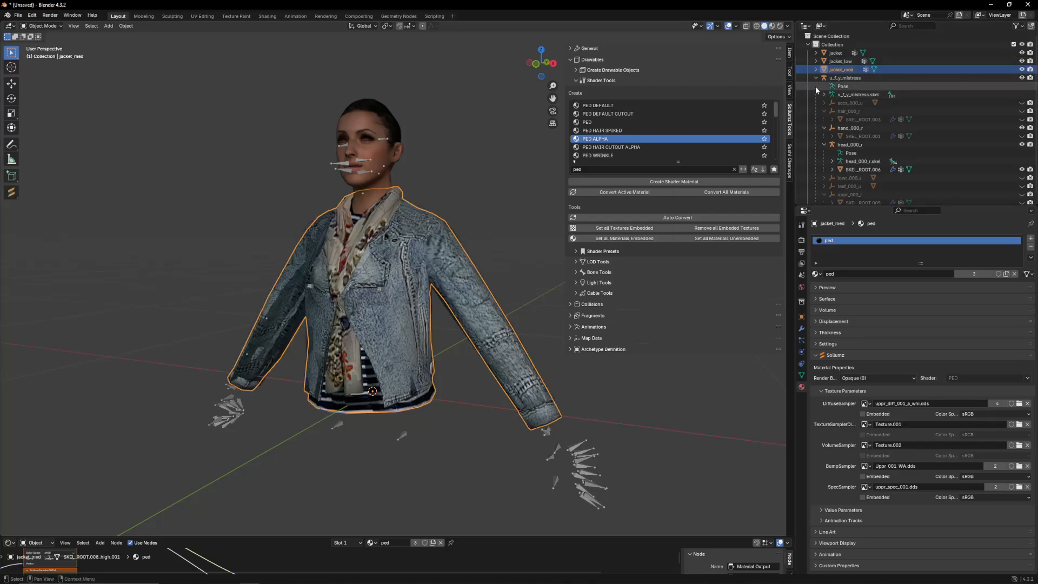
Step: Convert jacket_med's active material to the PED DEFAULT shader
click(599, 106)
click(630, 193)
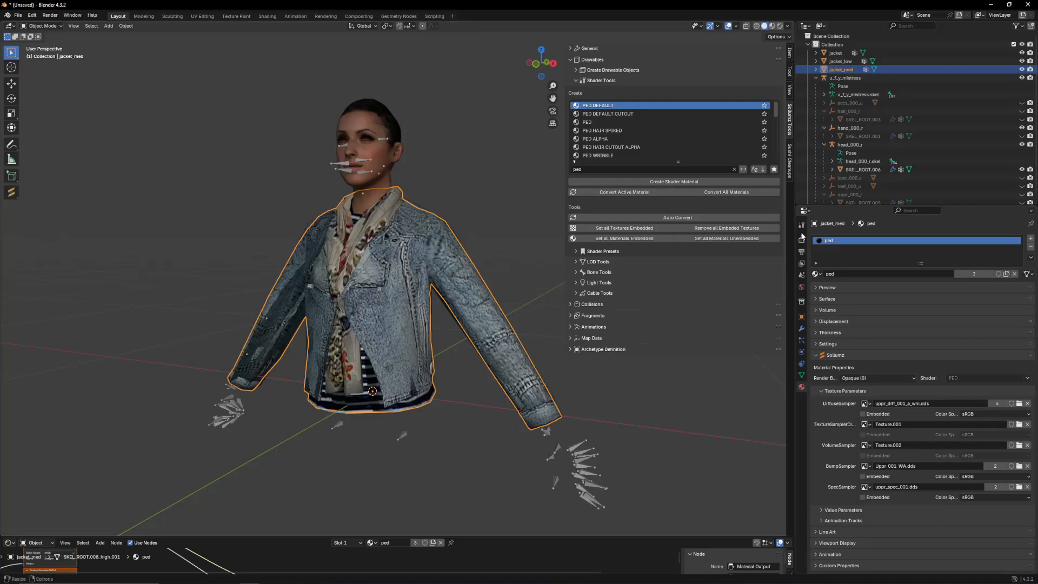
click(605, 193)
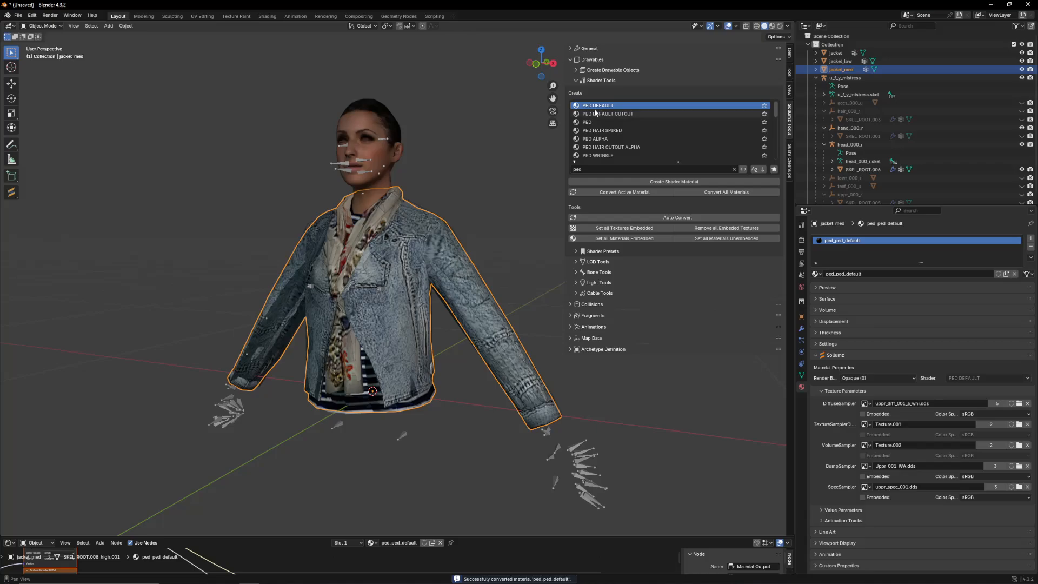
Step: Rename jacket_med's material as ped_default
click(837, 274)
drag(836, 274, 770, 278)
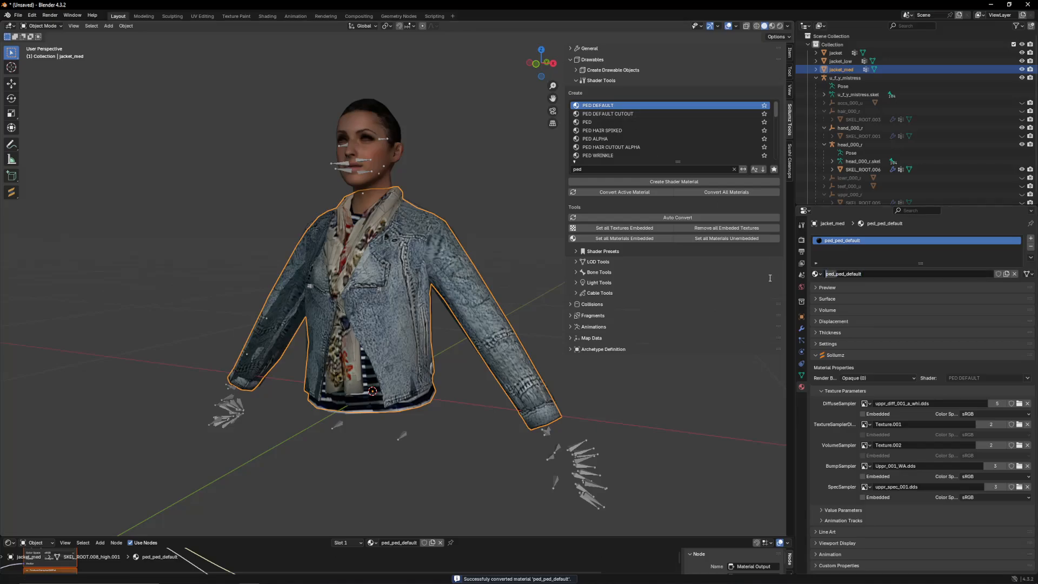
key(BackSpace)
key(Return)
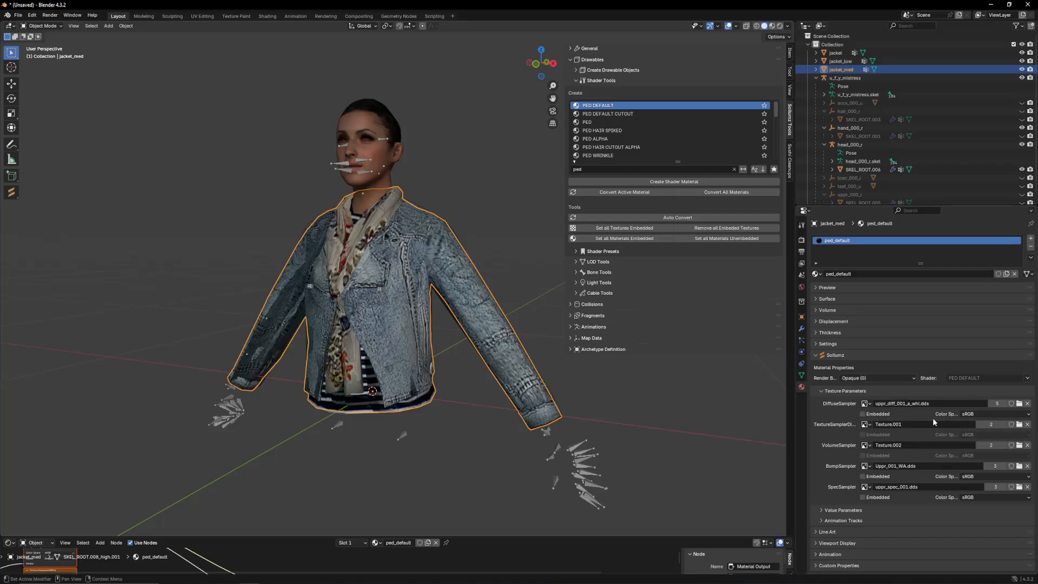
Step: Assign the ped_default material to jacket_low in place of ped
click(833, 62)
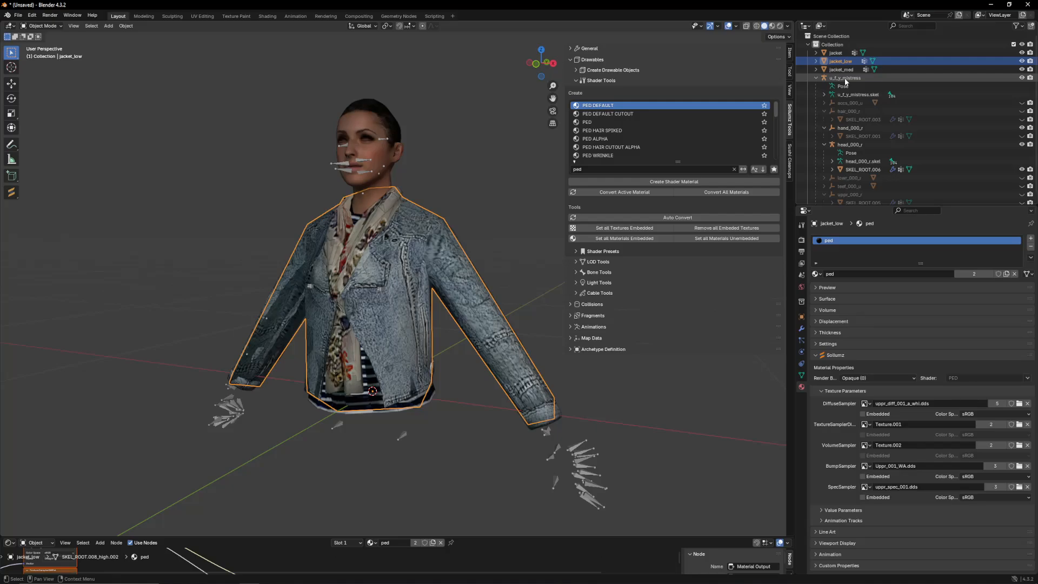
click(841, 69)
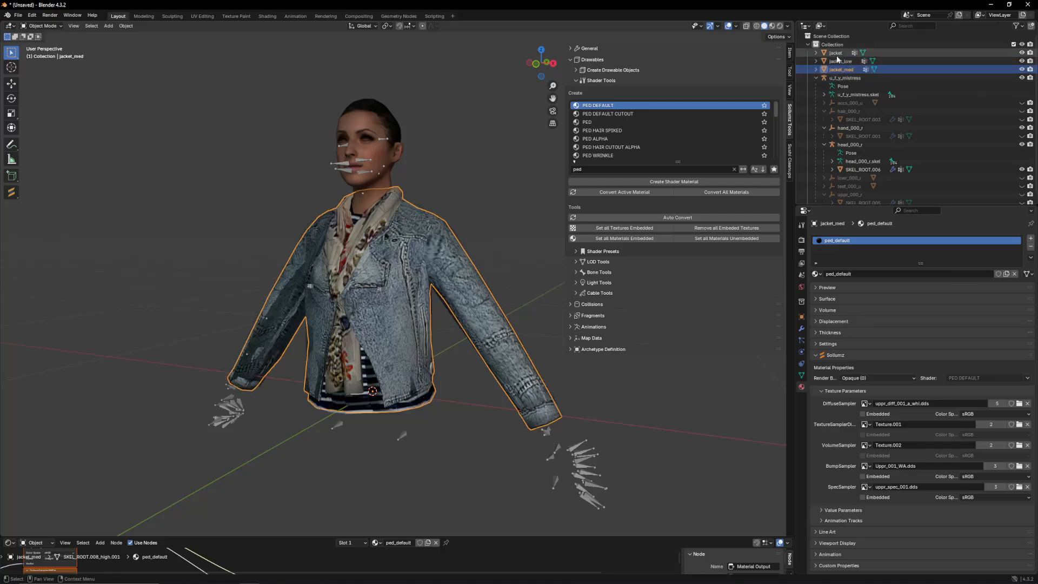
click(836, 53)
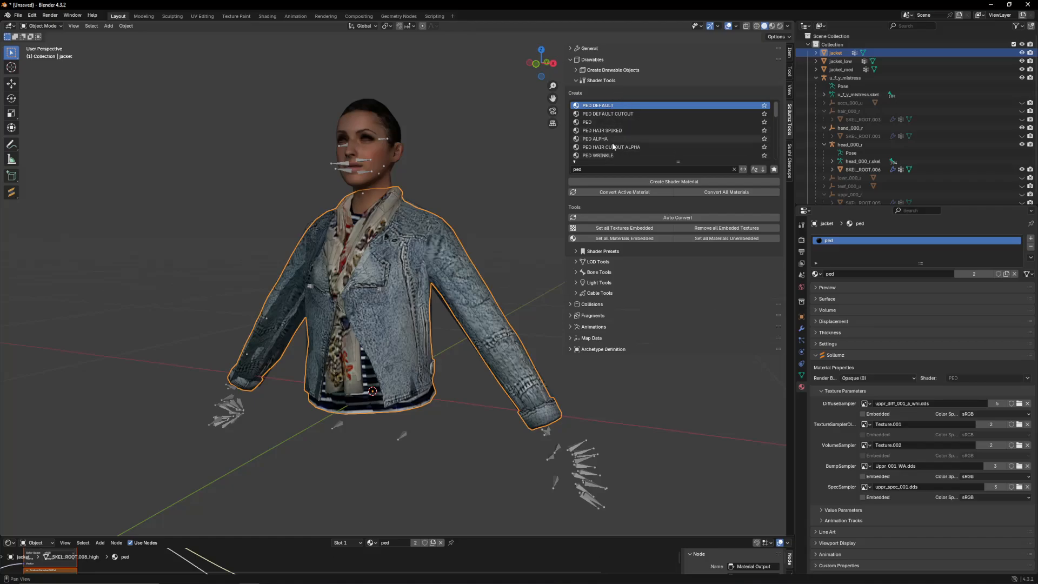
click(836, 70)
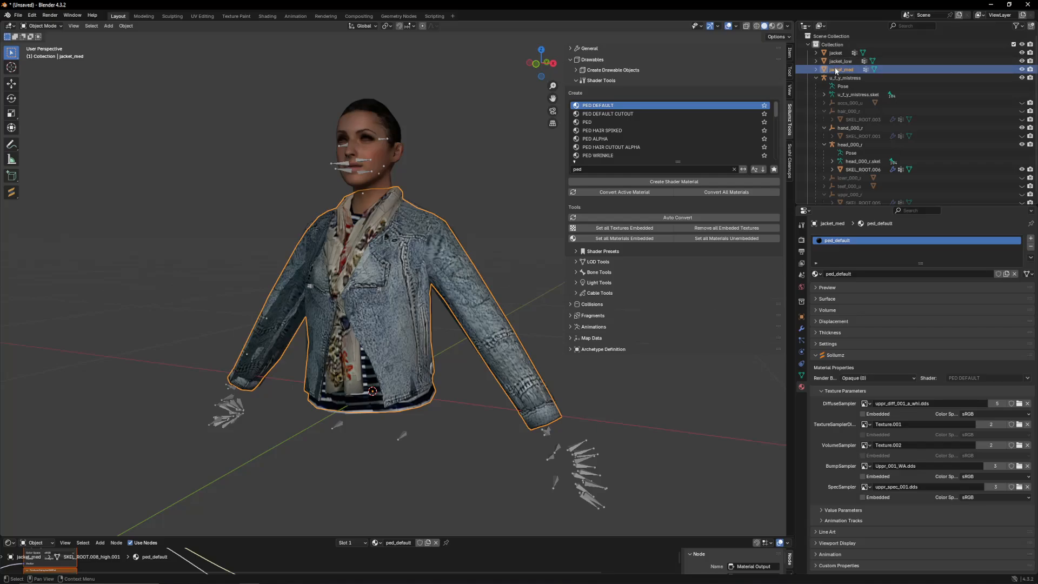
click(836, 64)
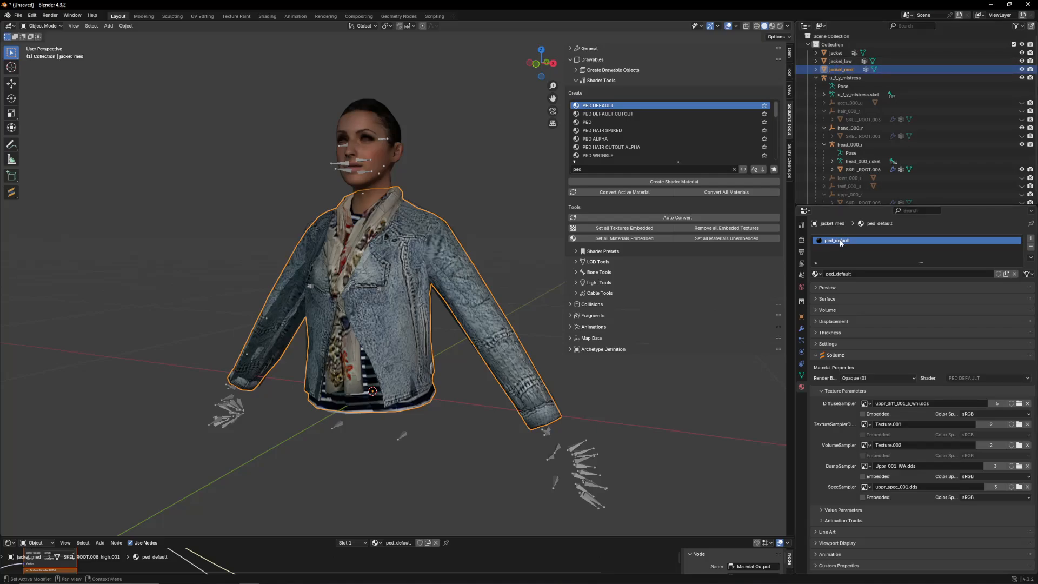
click(818, 275)
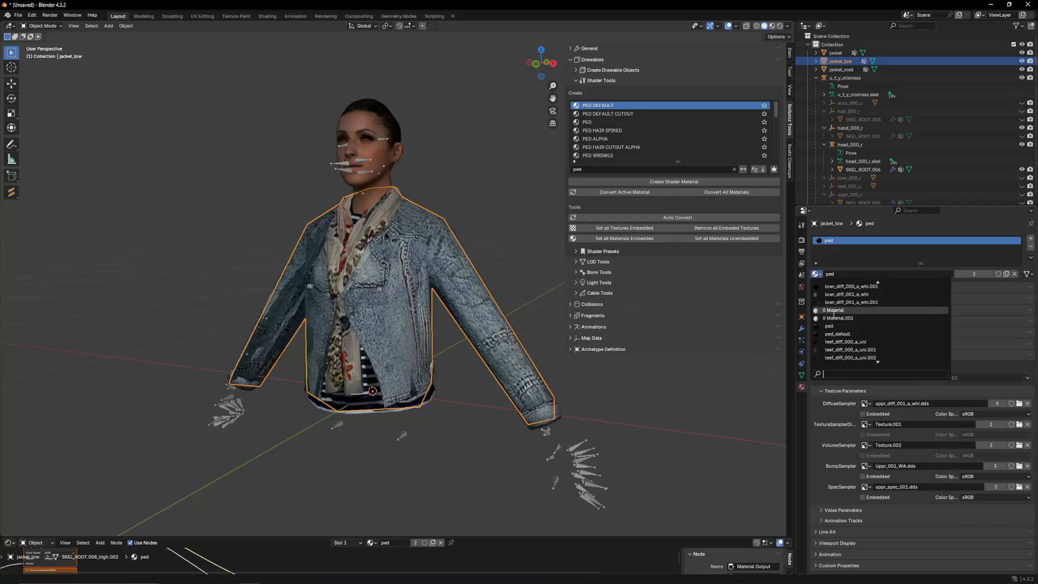
click(836, 334)
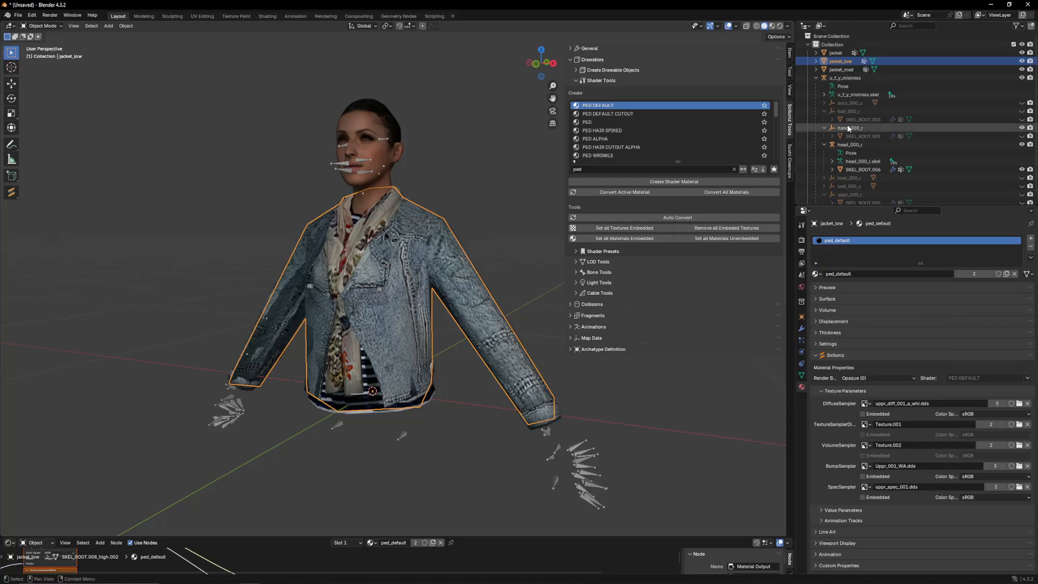
Step: Compare the materials assigned to jacket_low and jacket_med
click(838, 69)
click(842, 62)
click(841, 70)
click(841, 62)
click(841, 71)
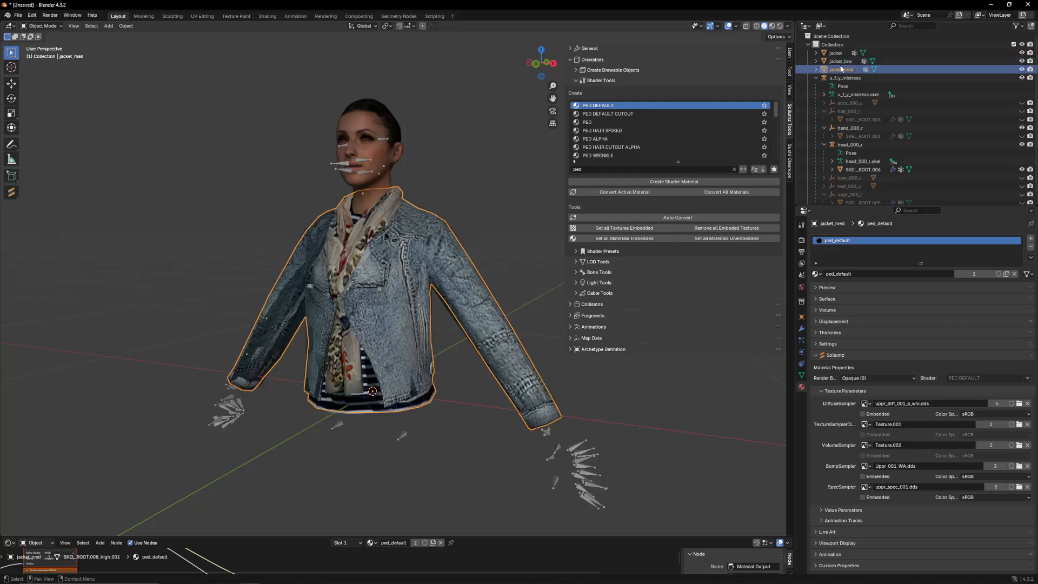
click(842, 63)
click(841, 71)
click(841, 64)
click(841, 71)
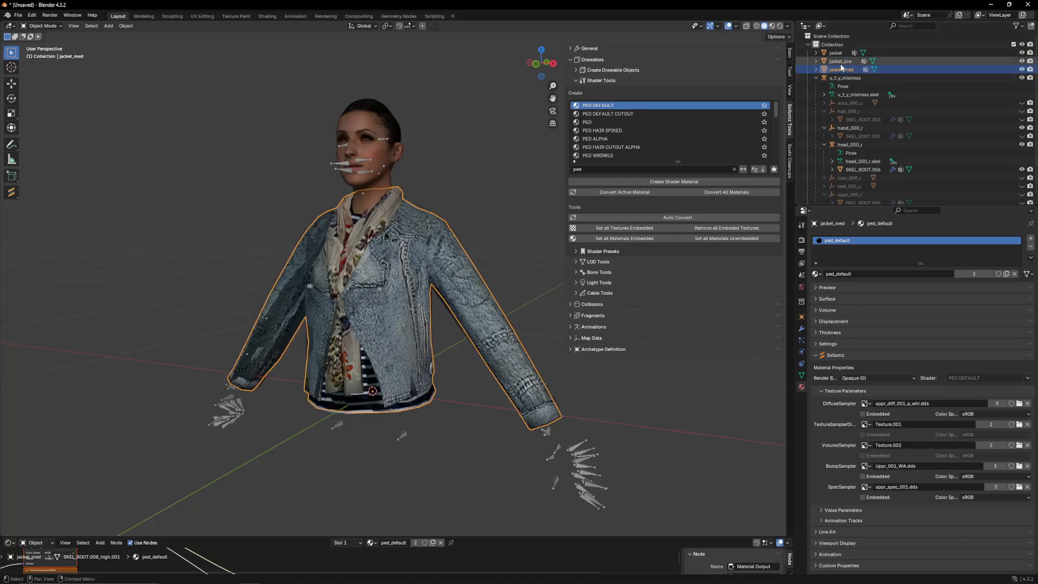
click(841, 63)
click(840, 71)
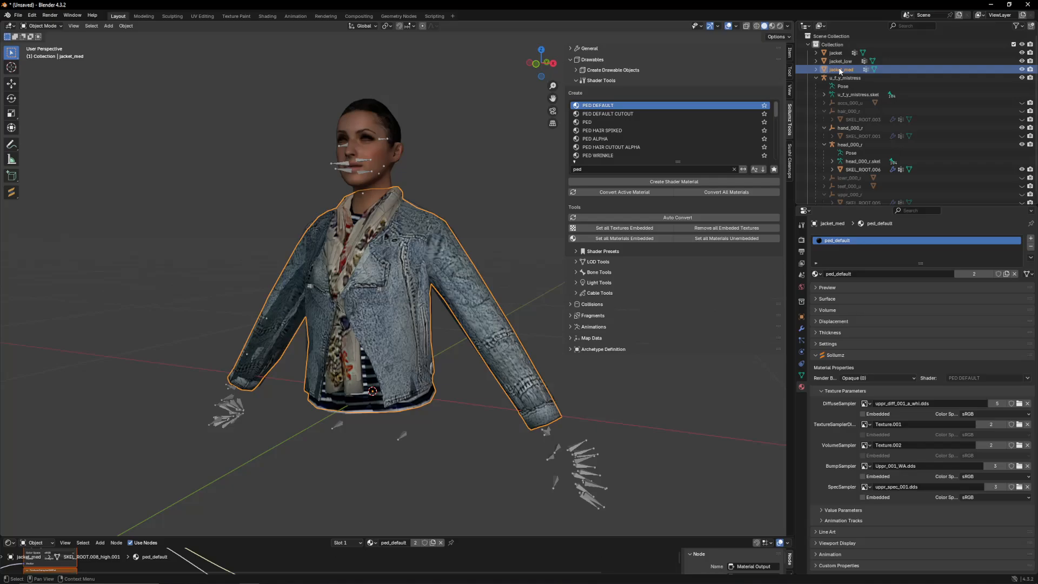
Step: Convert jacket, jacket_low and jacket_med together to a Drawable with Center to Selection disabled
click(836, 54)
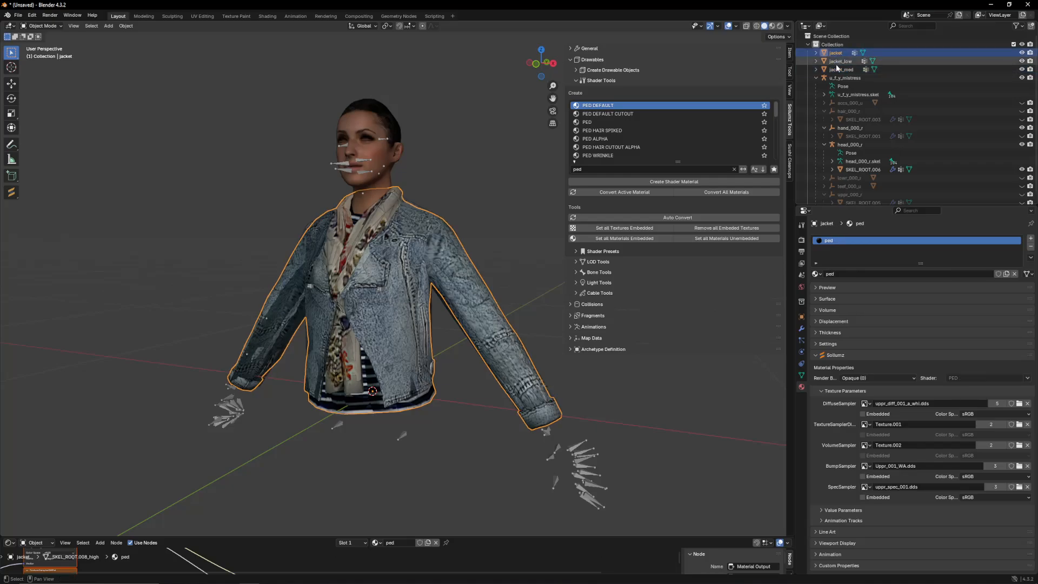
shift+click(839, 62)
shift+click(839, 71)
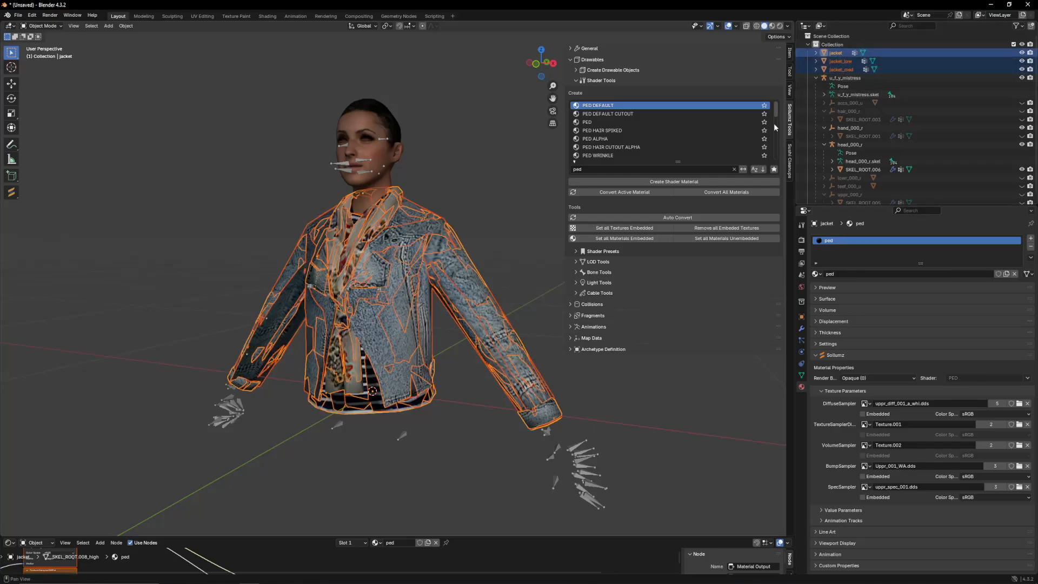
click(577, 80)
click(577, 70)
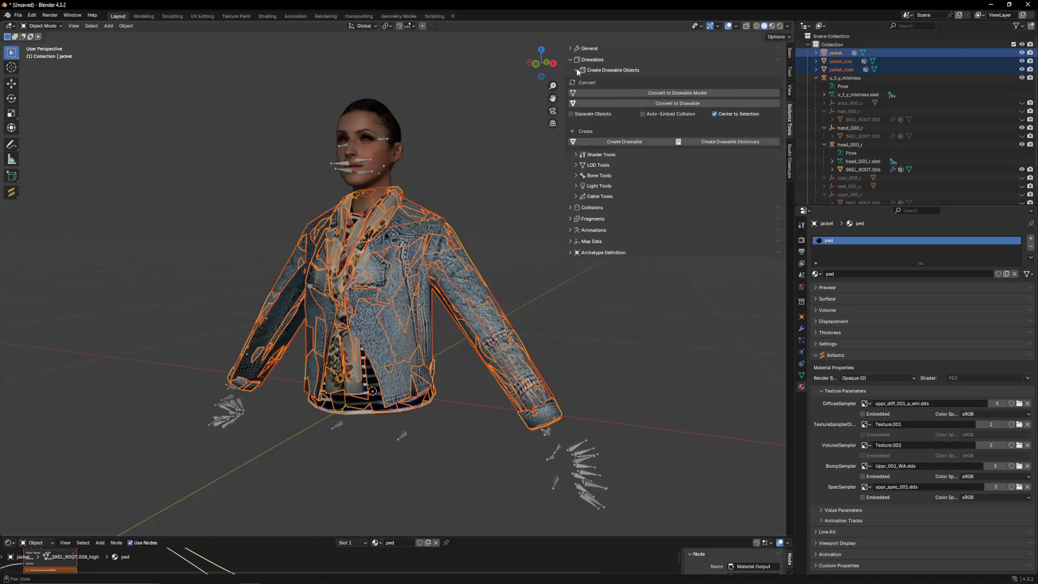
click(721, 113)
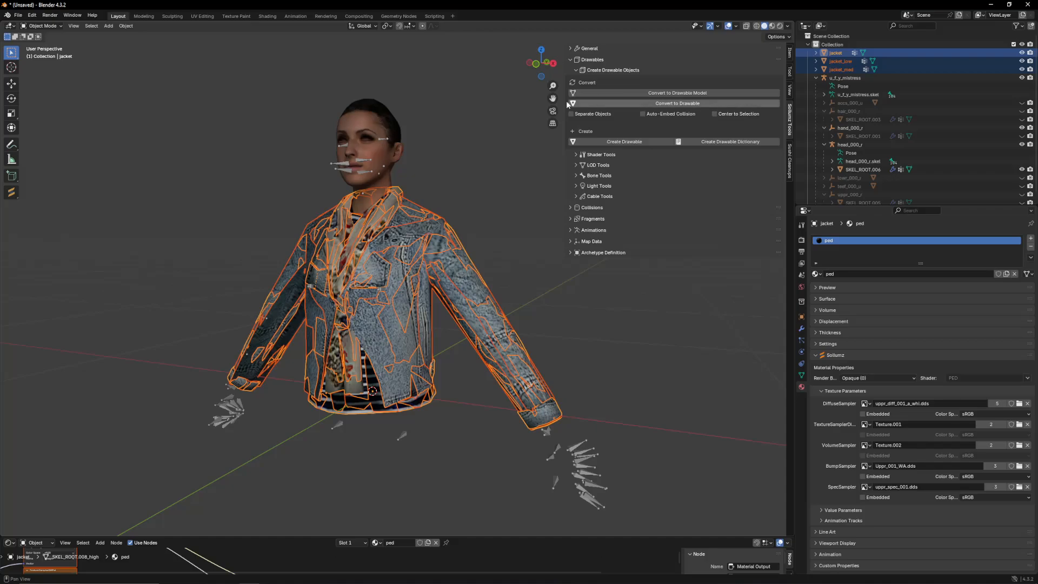
click(641, 104)
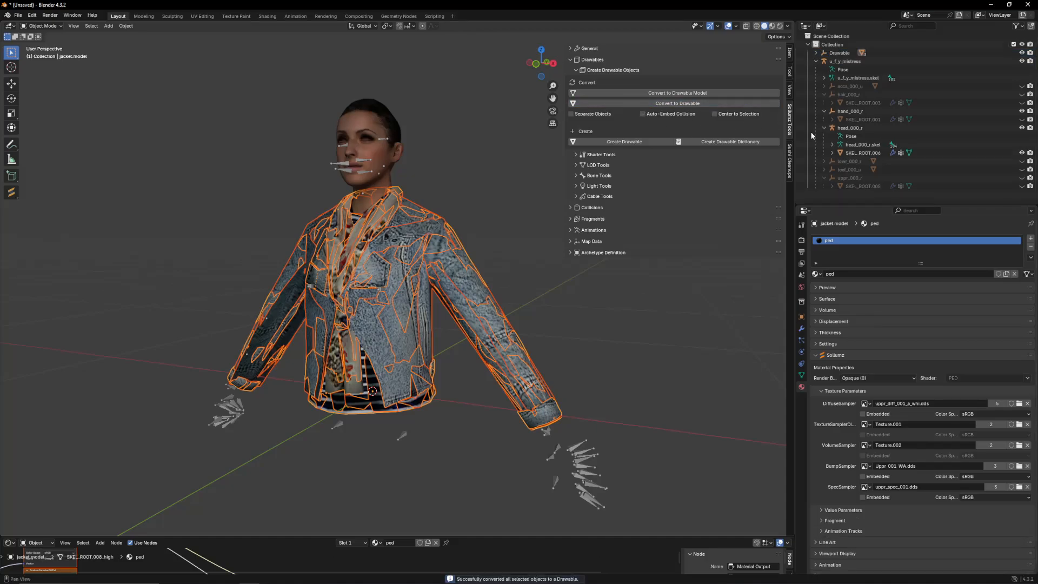
Step: Unhide the original uppr_000_r drawable and show its Sollumz object properties
drag(853, 208, 838, 231)
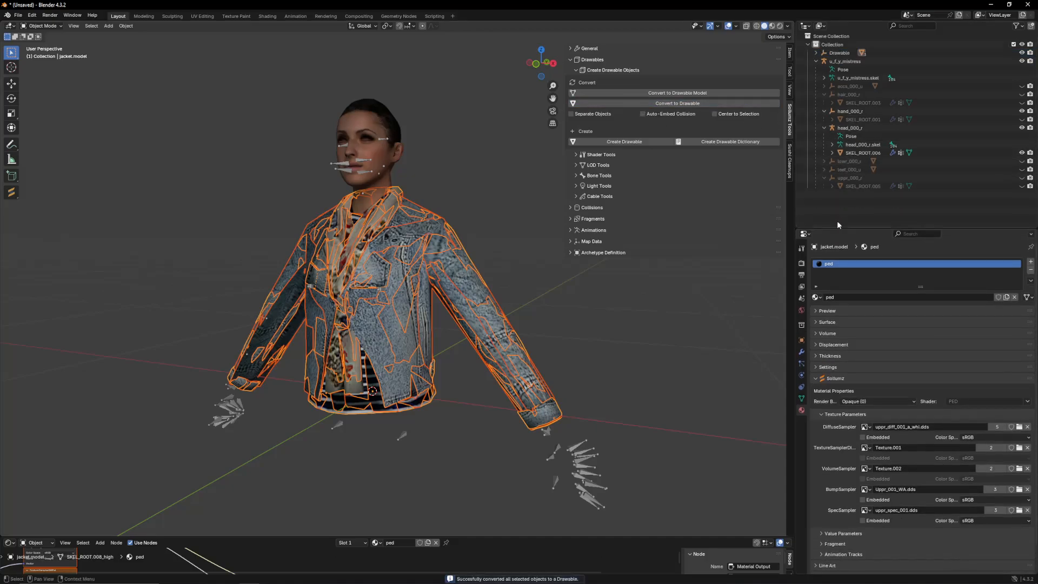
click(1023, 178)
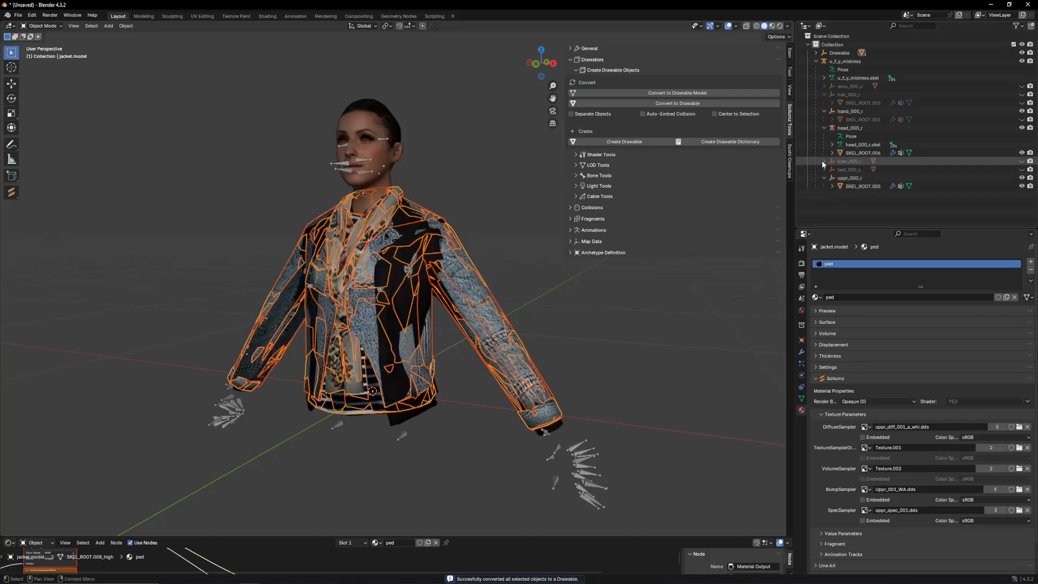
click(835, 178)
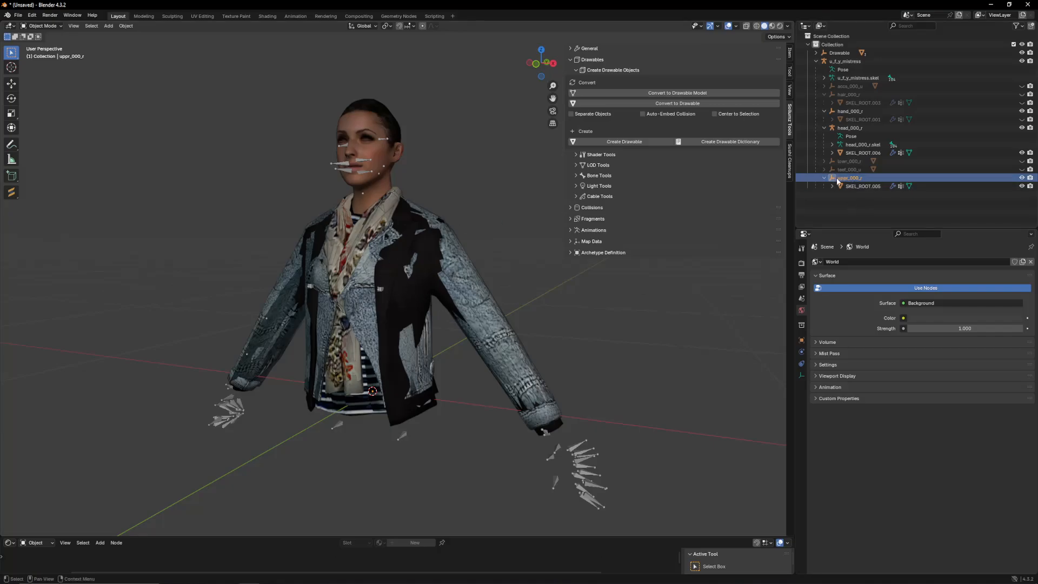
click(378, 287)
click(859, 178)
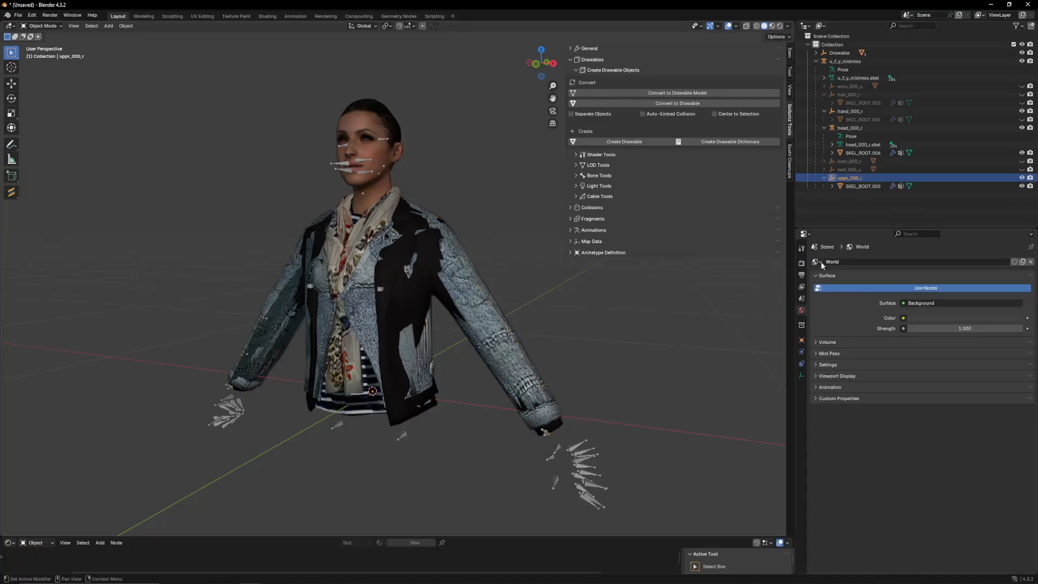
click(802, 340)
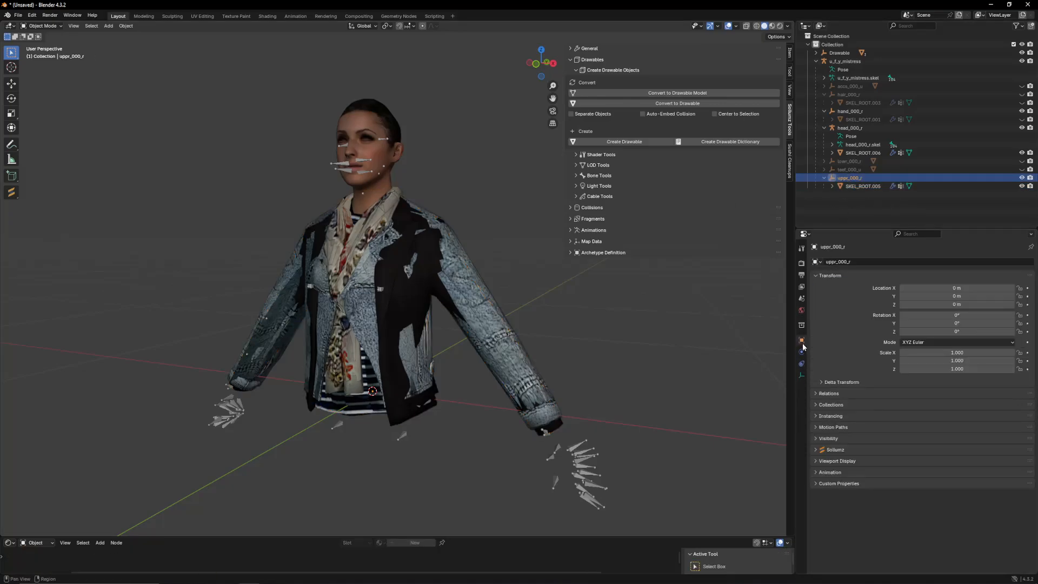
click(835, 449)
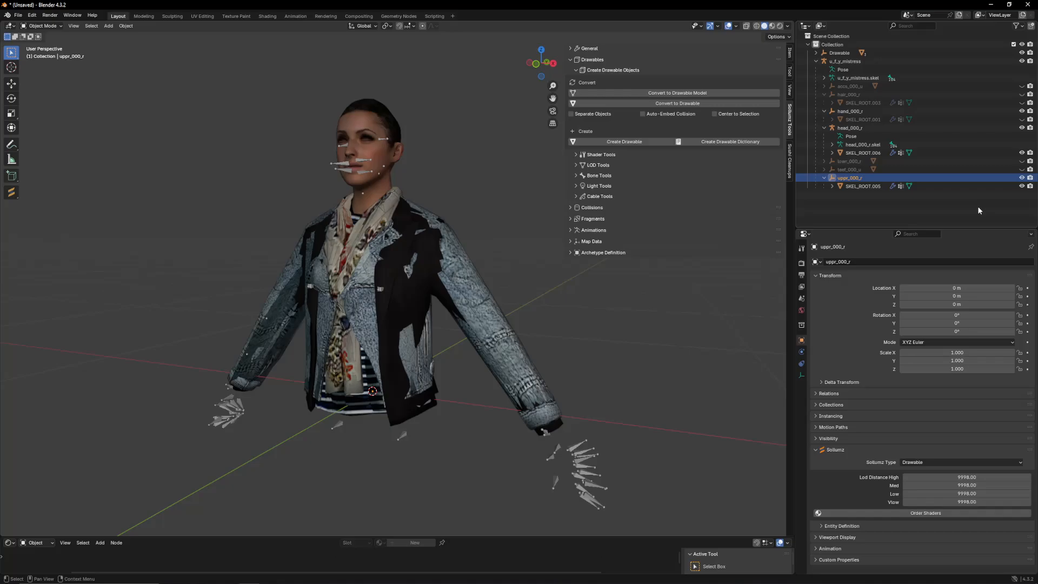
Step: Rename the jacket's Drawable as uppr_001_r, following the naming of uppr_000_r
click(835, 54)
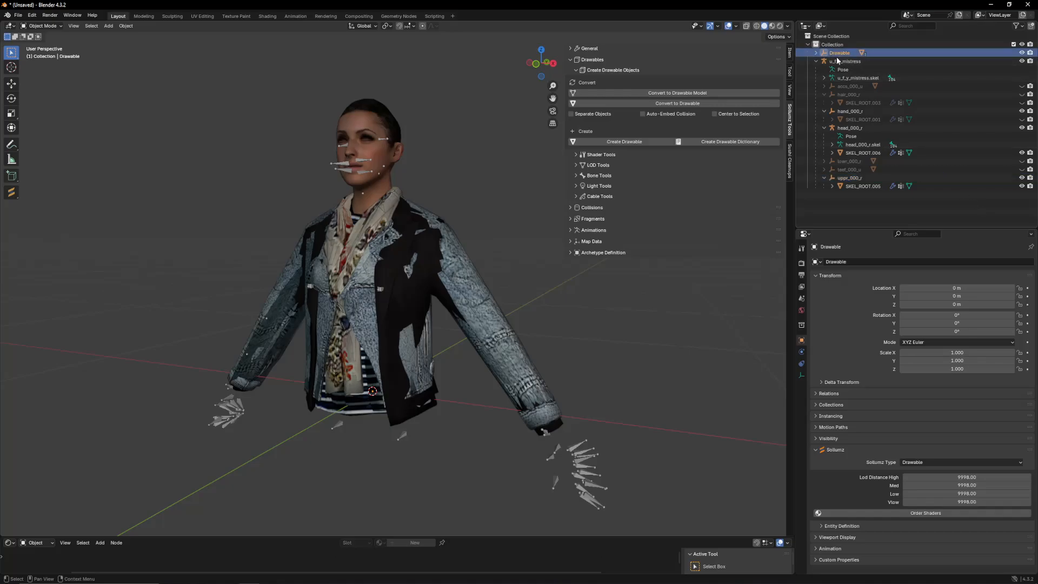
click(854, 179)
click(832, 53)
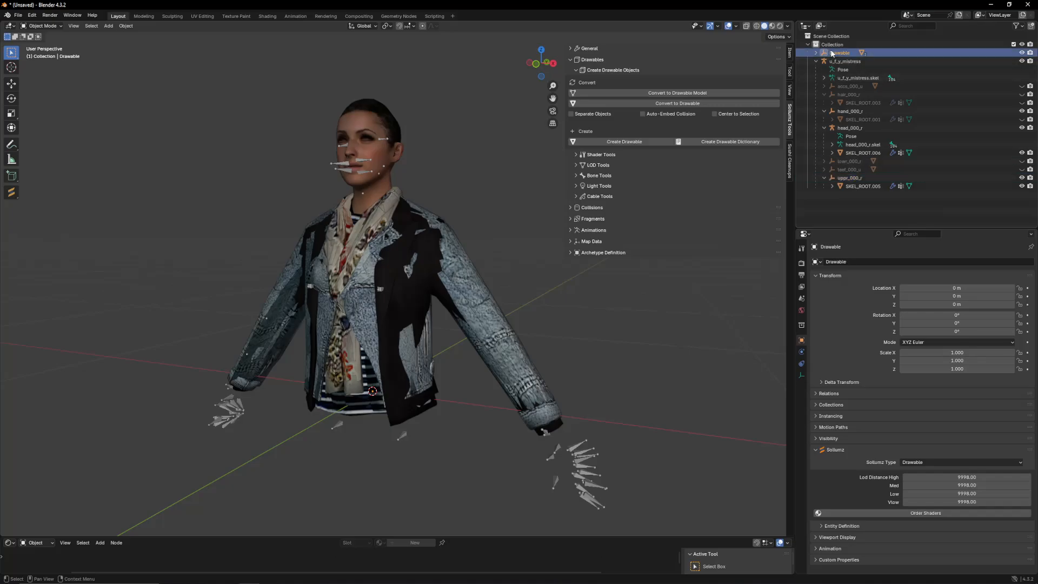
click(849, 178)
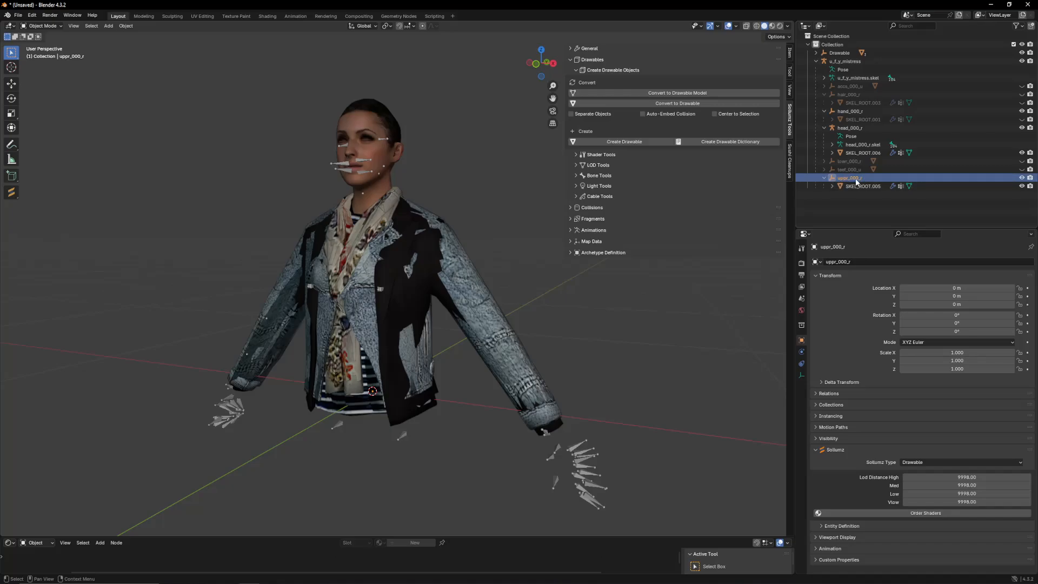
double_click(835, 53)
text(uppr_001_r)
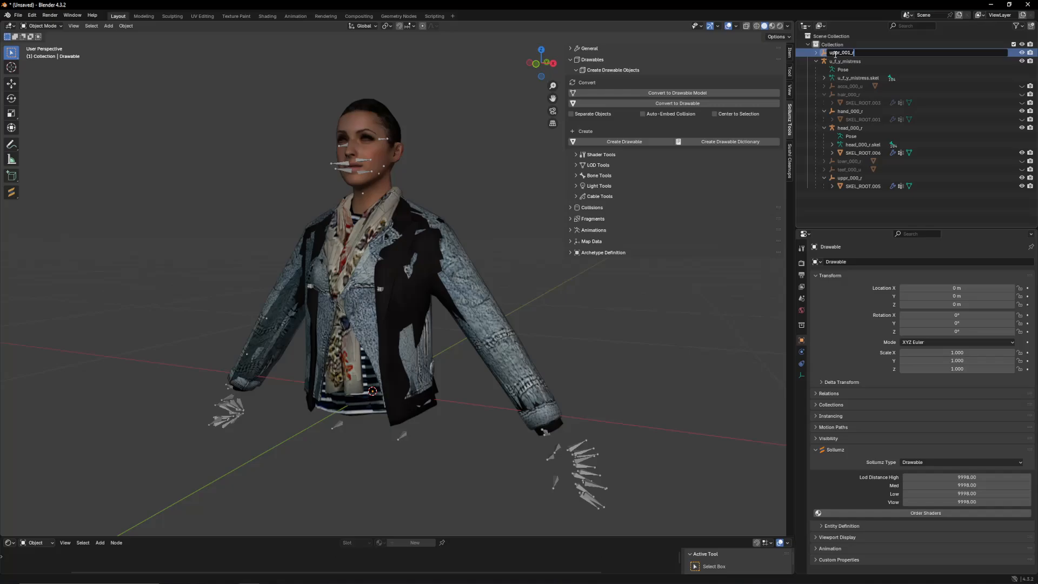
key(Return)
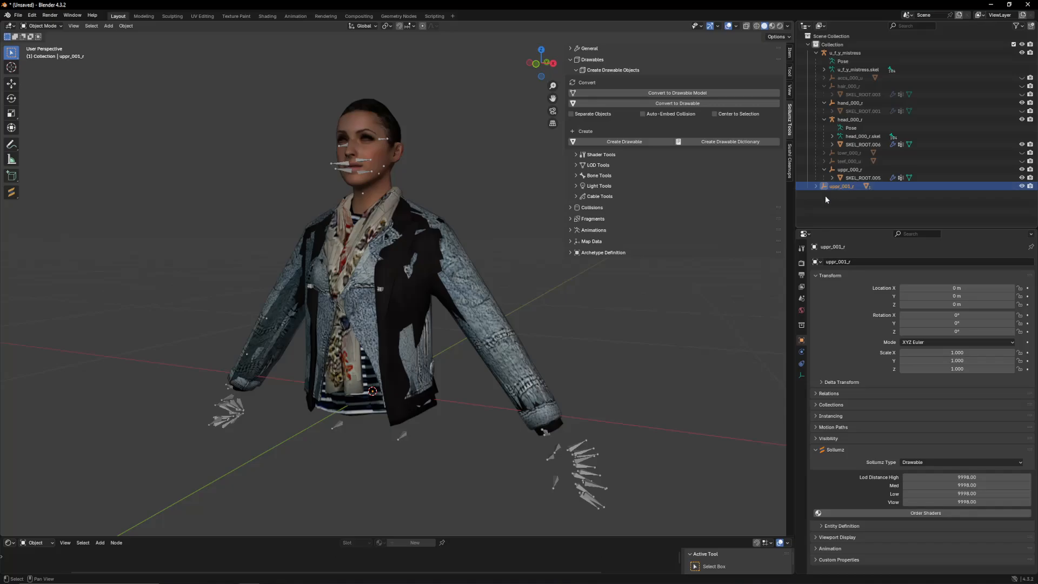
Step: Parent uppr_001_r to the u_f_y_mistress skeleton and collapse uppr_000_r in the hierarchy
drag(838, 187, 844, 57)
click(848, 169)
click(823, 169)
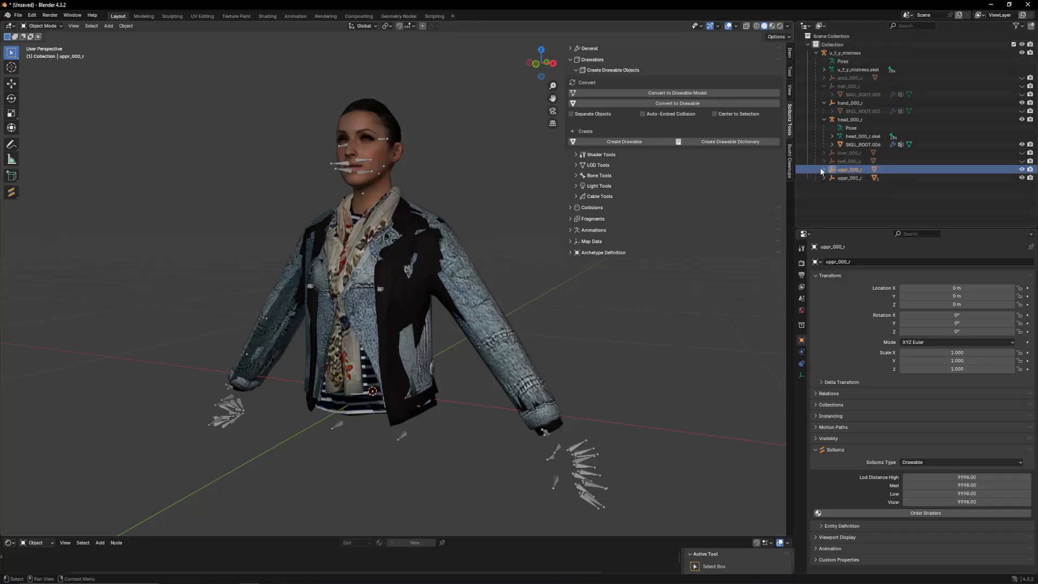
Step: Expand uppr_001_r in the hierarchy and show the Sollumz LODs in the mesh data of jacket.model
click(846, 179)
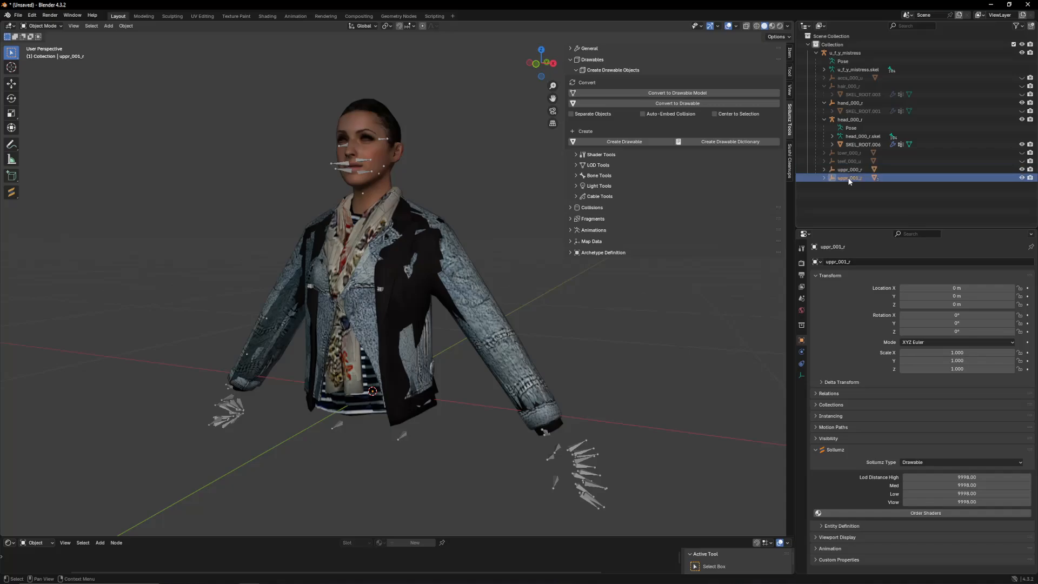
click(824, 178)
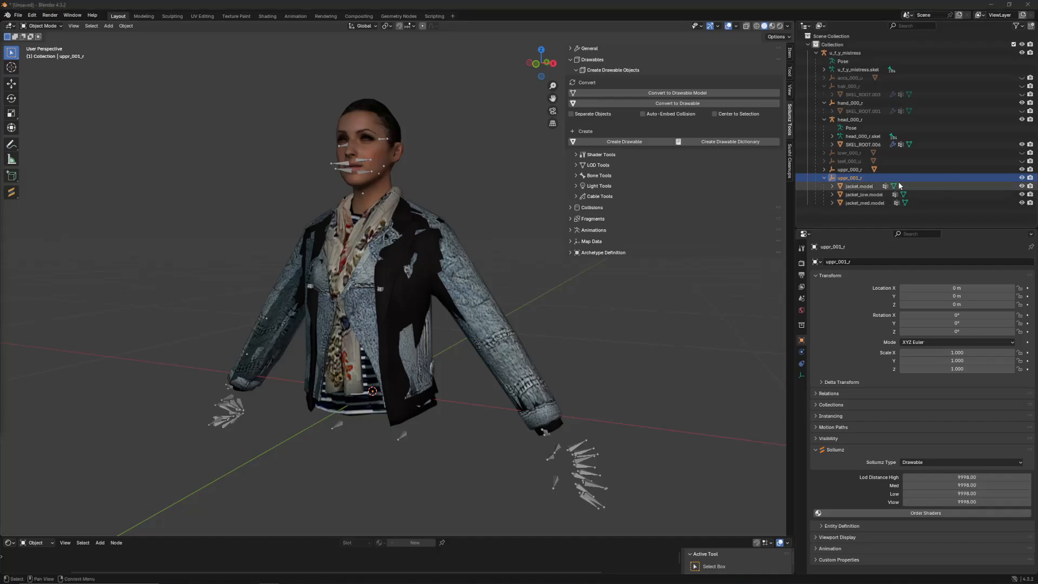
click(863, 188)
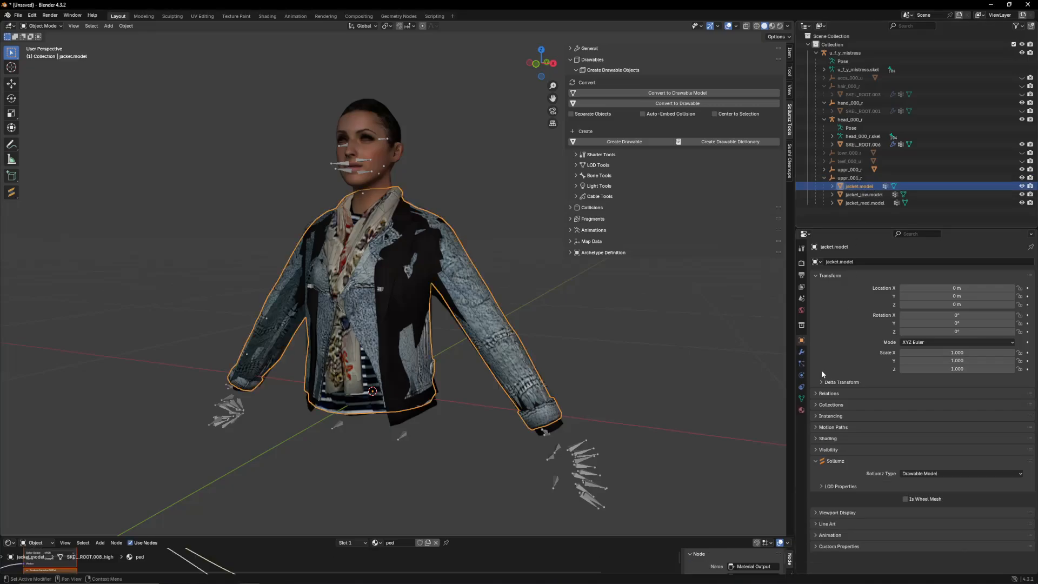
click(802, 399)
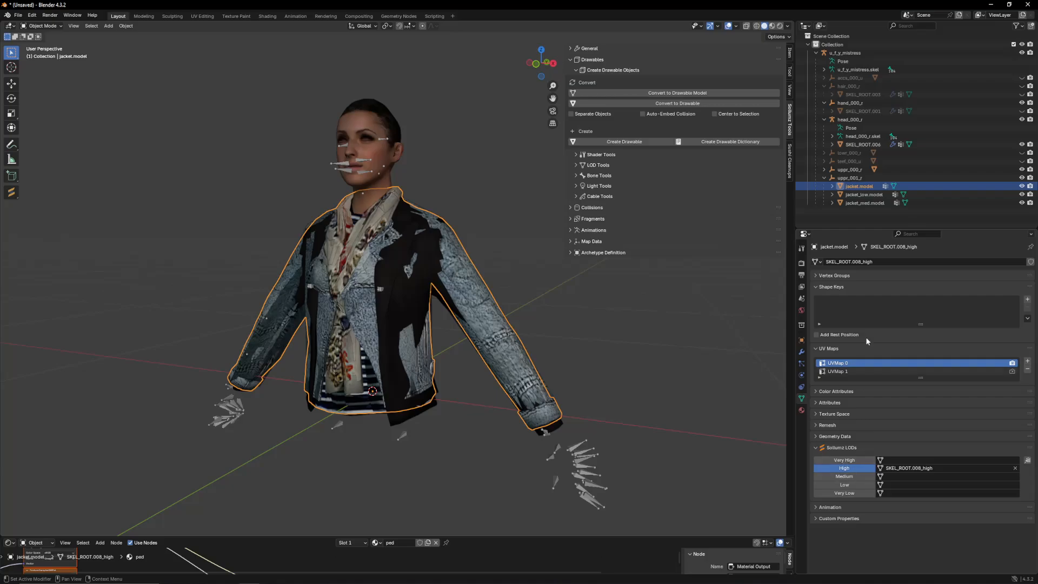
Step: Look through the meshes offered for jacket.model's Medium LOD and check the mesh data of jacket_low.model
click(889, 476)
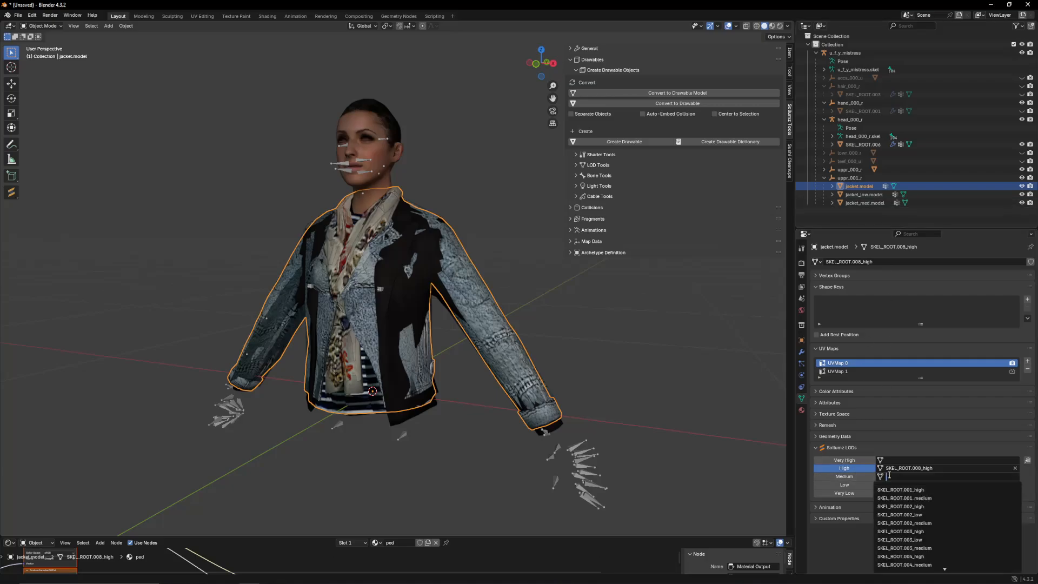
click(864, 480)
click(901, 476)
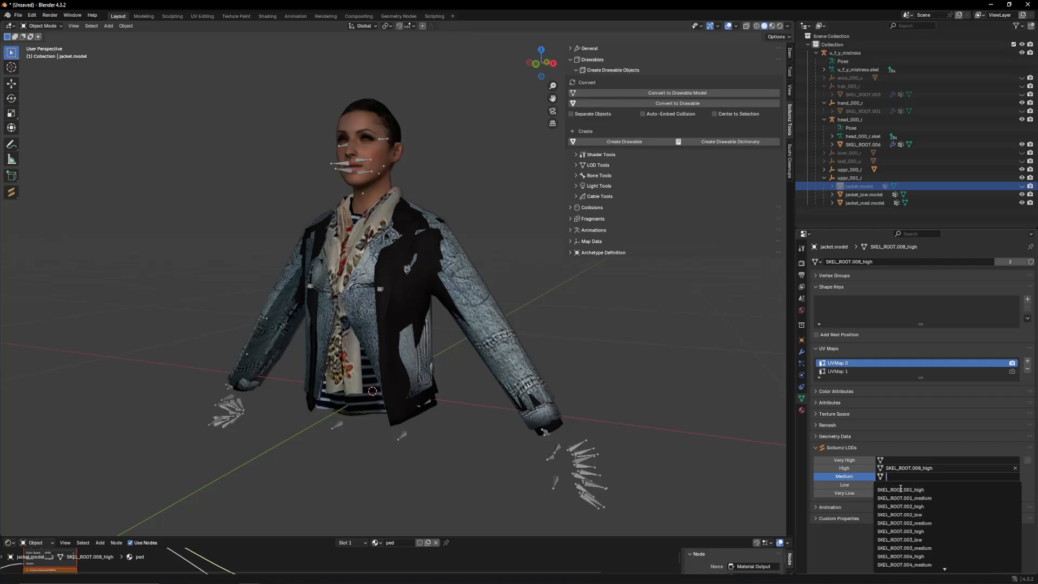
scroll(906, 513, down, 10)
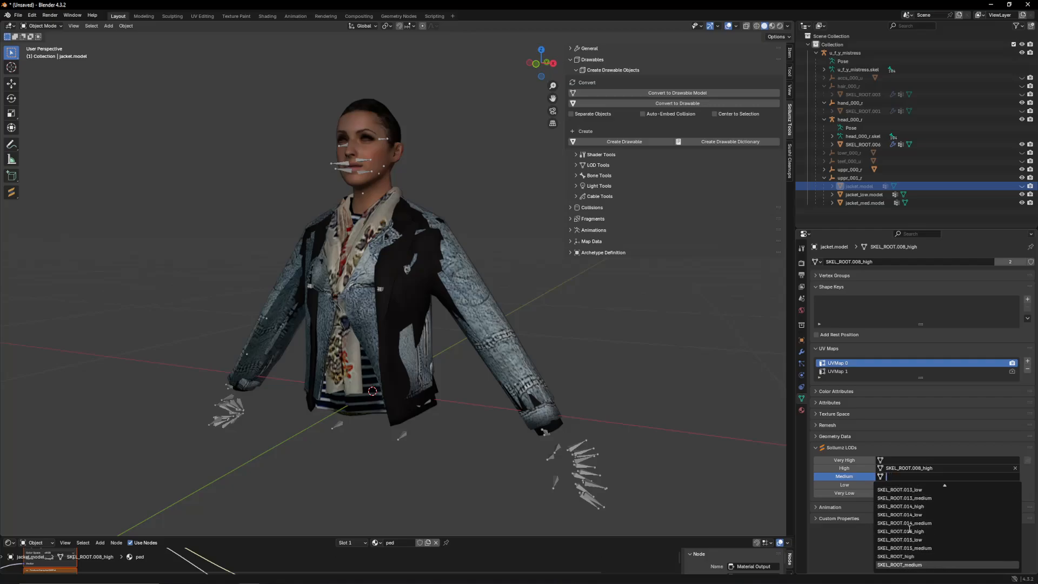
click(818, 566)
click(892, 476)
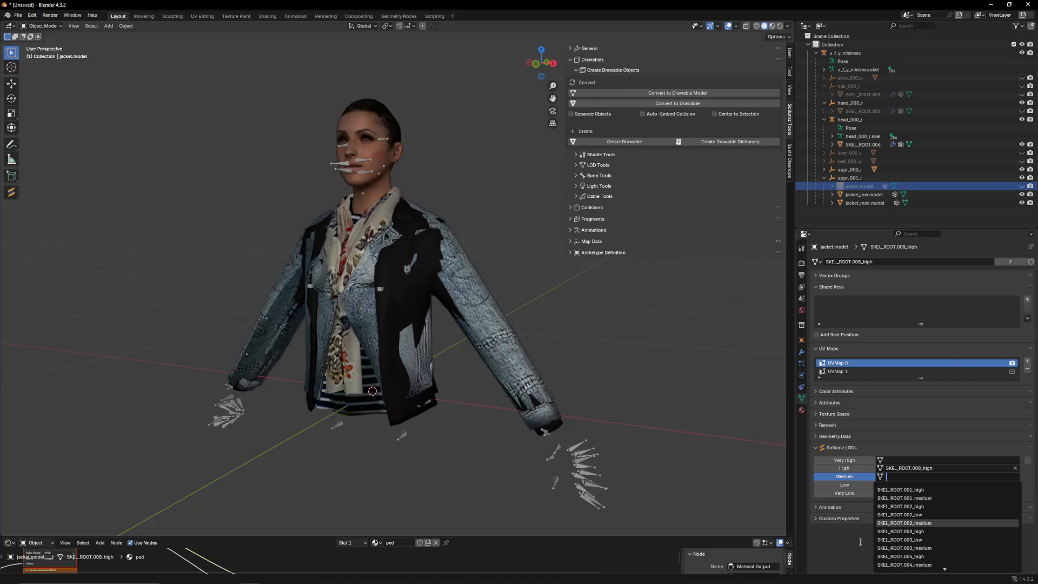
scroll(924, 533, down, 10)
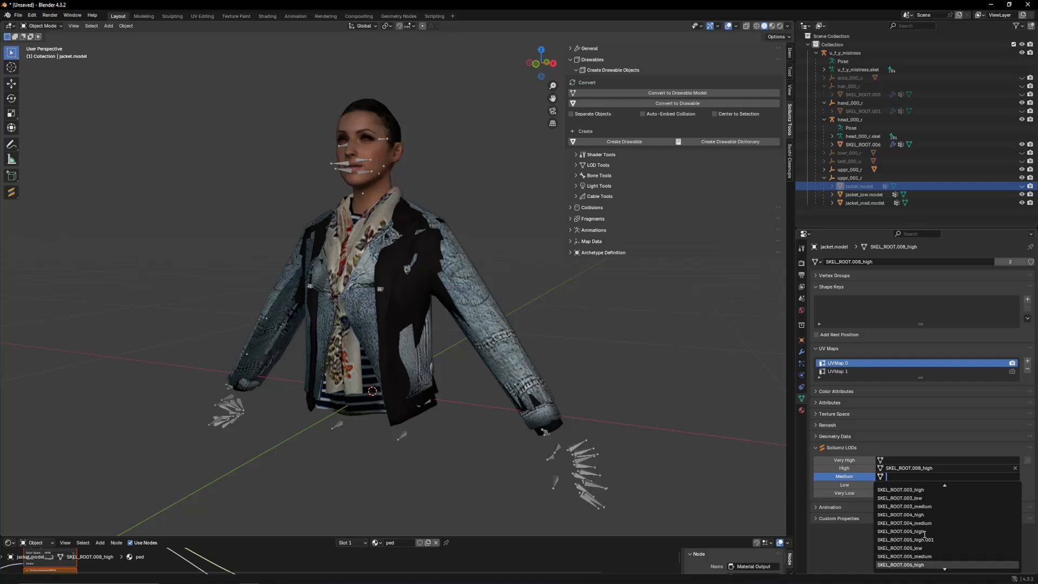
click(832, 548)
click(972, 476)
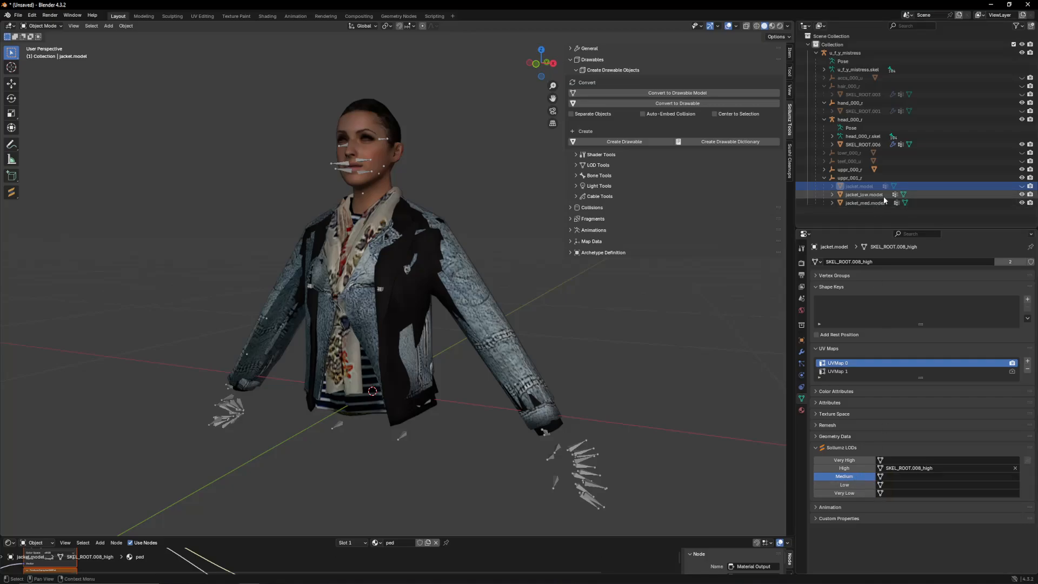
key(Down)
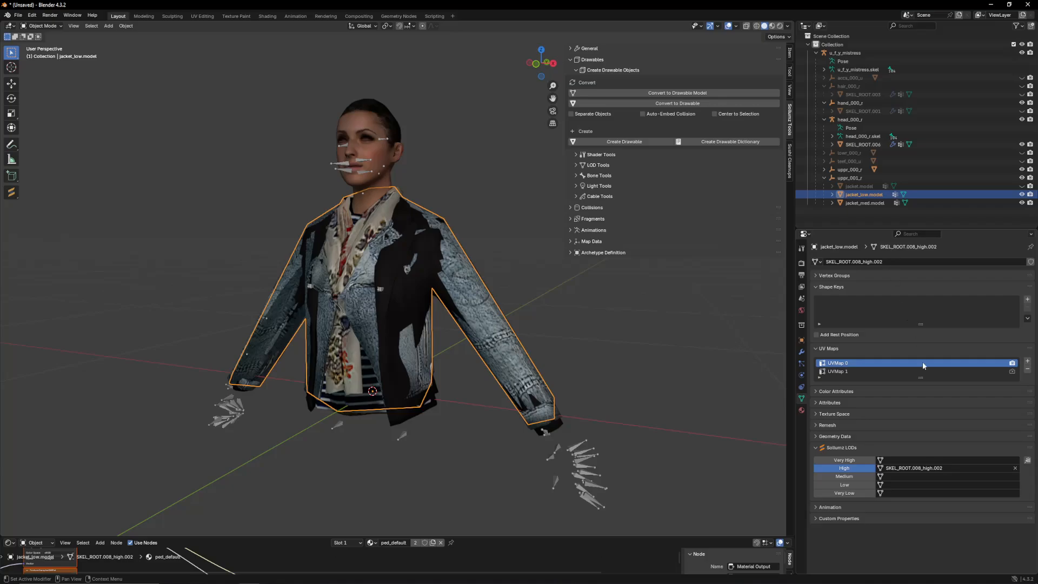
click(865, 186)
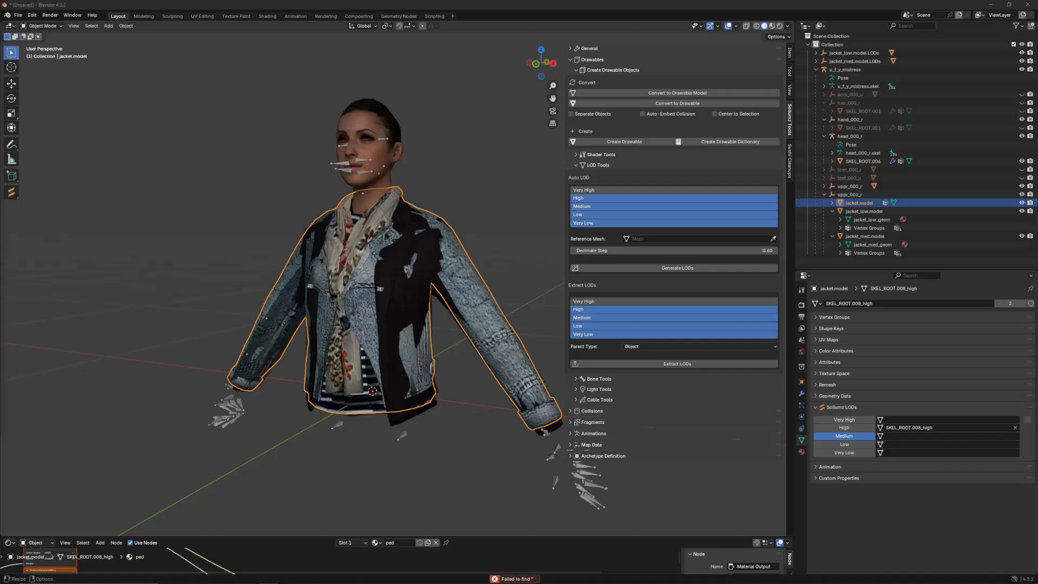
Step: Delete the jacket_low.model.LODs and jacket_med.model.LODs objects and collapse jacket_low.model and jacket_med.model in the hierarchy
right_click(836, 54)
click(833, 61)
right_click(847, 53)
click(848, 60)
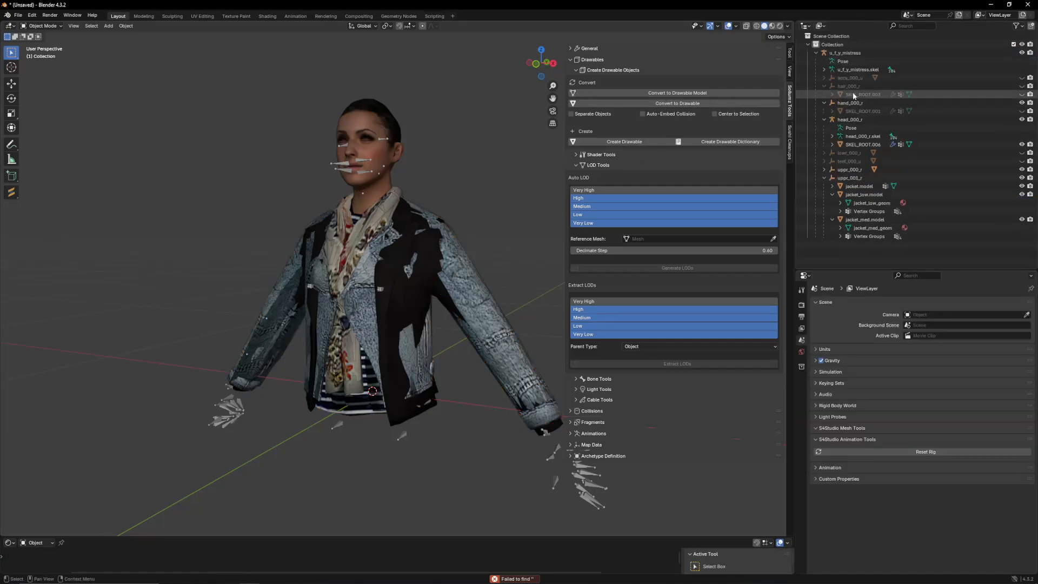
key(ctrl+z)
right_click(835, 53)
click(836, 61)
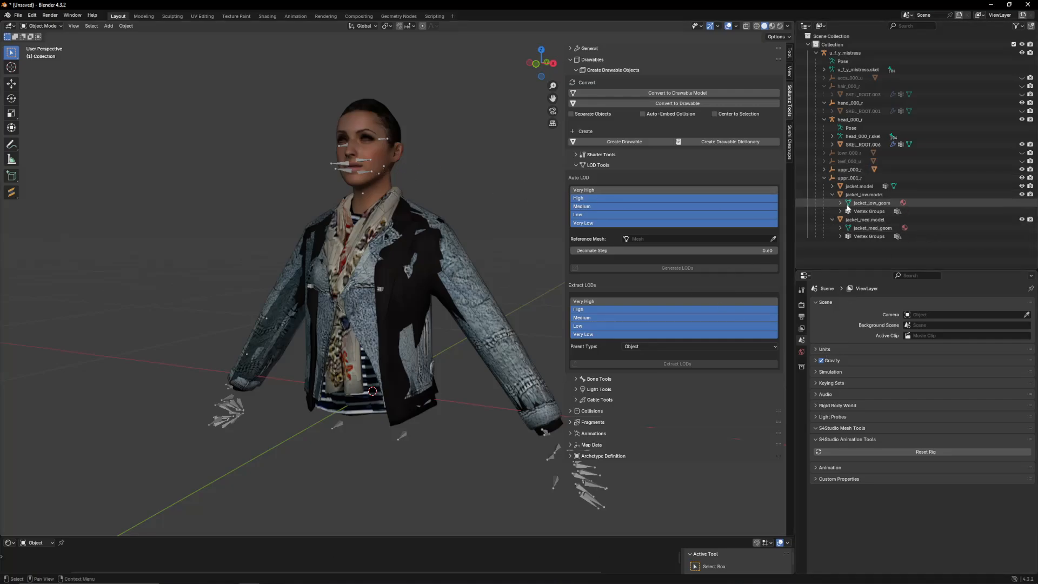
click(832, 195)
click(832, 204)
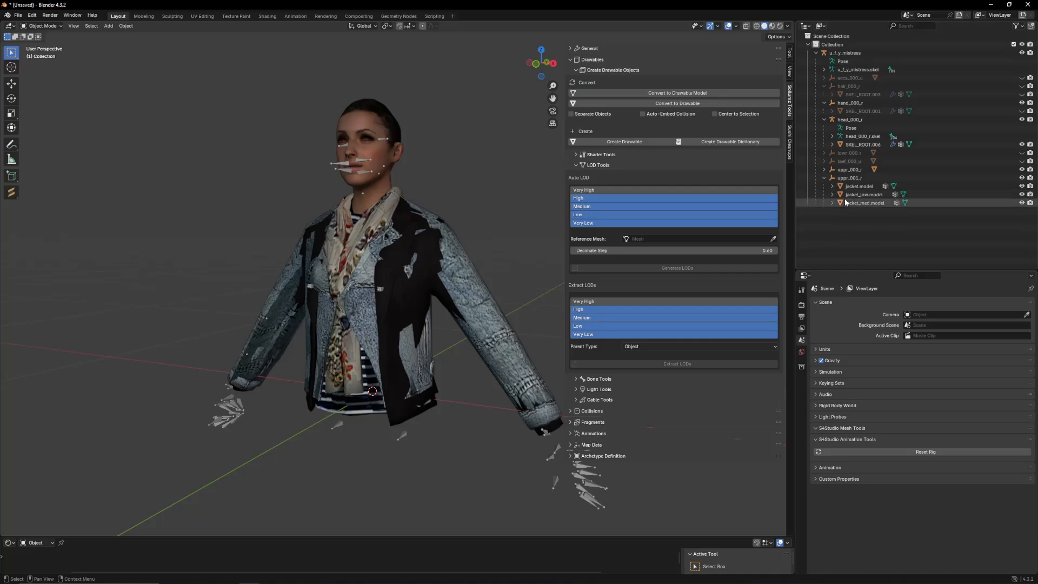
Step: Activate the Medium LOD of jacket.model and browse the meshes available for its empty slot
click(859, 186)
click(844, 436)
click(891, 436)
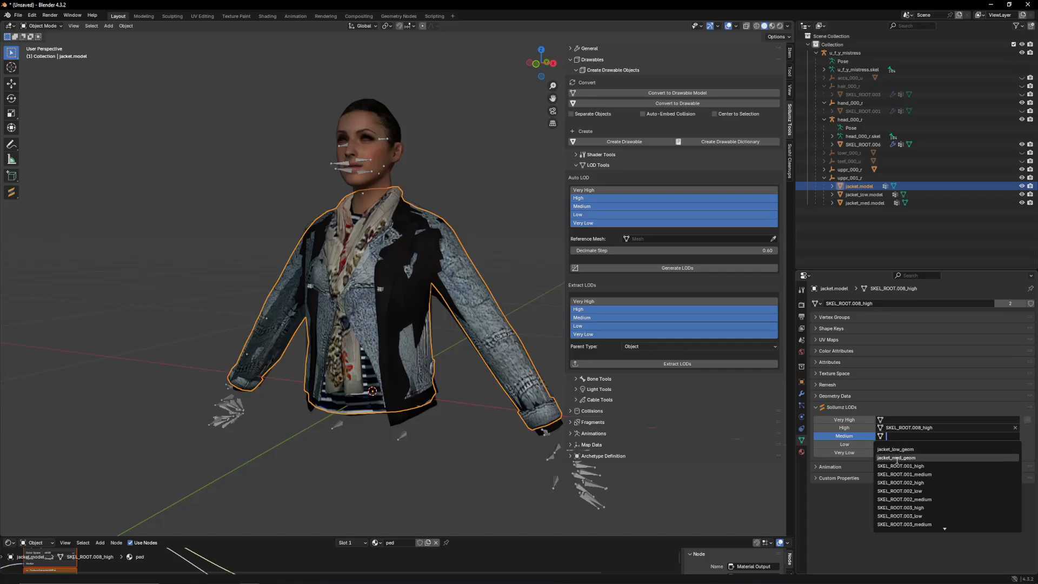
scroll(890, 460, down, 4)
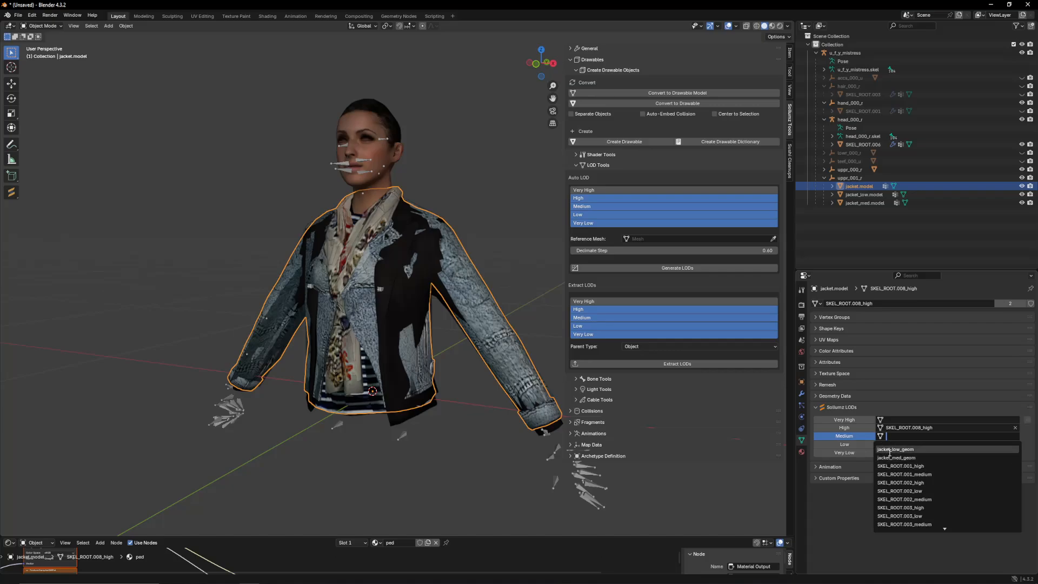
scroll(890, 503, up, 5)
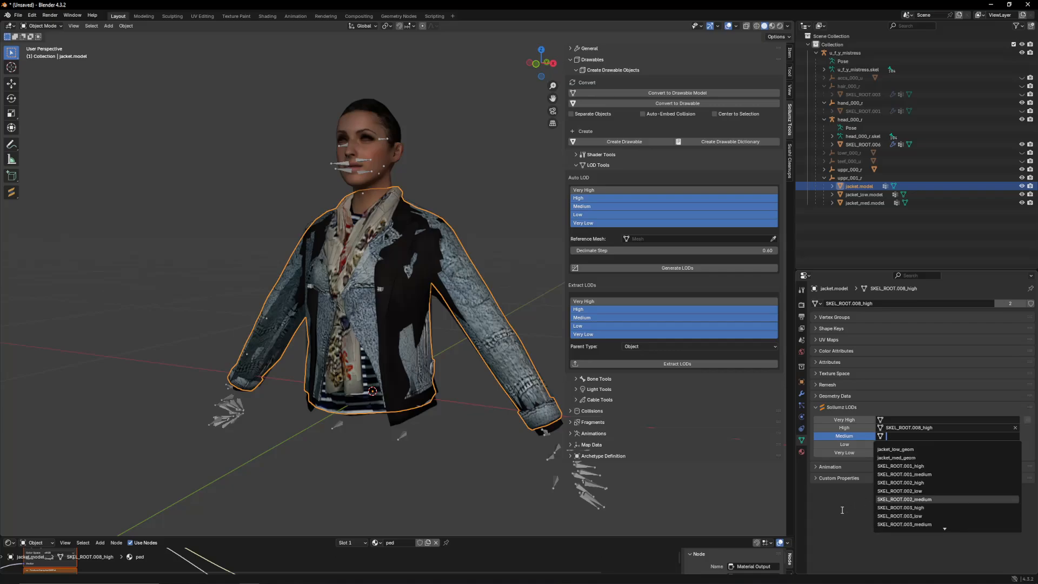
Step: Rename the mesh data of jacket_low.model to this_is_low_lod
click(861, 199)
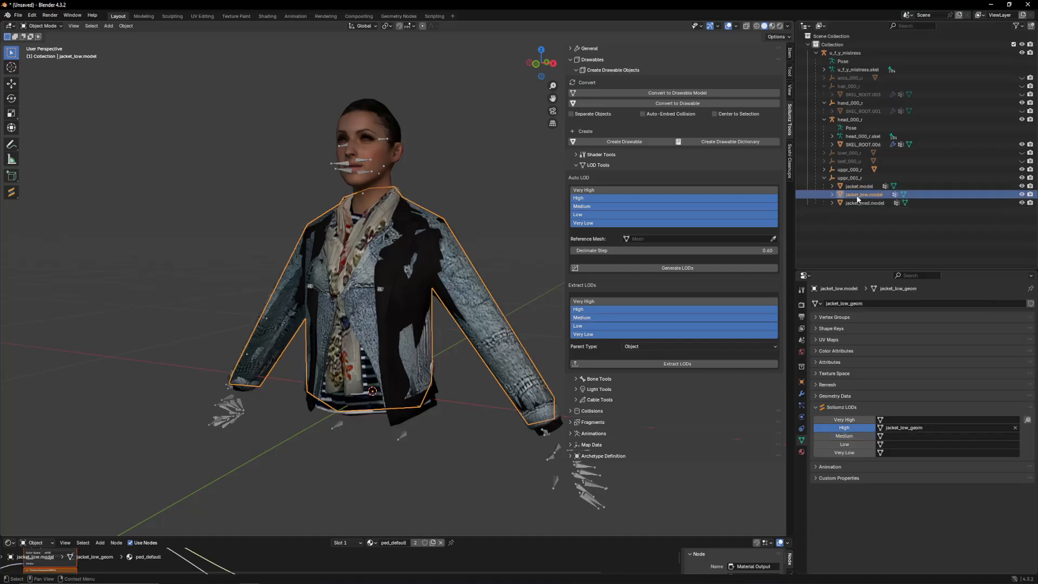
click(832, 195)
click(847, 203)
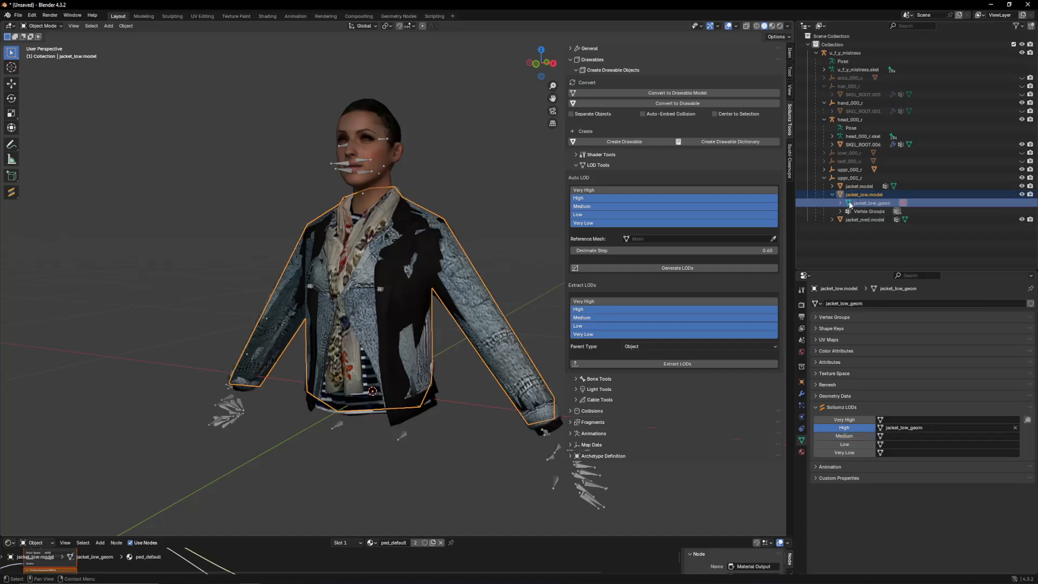
click(875, 194)
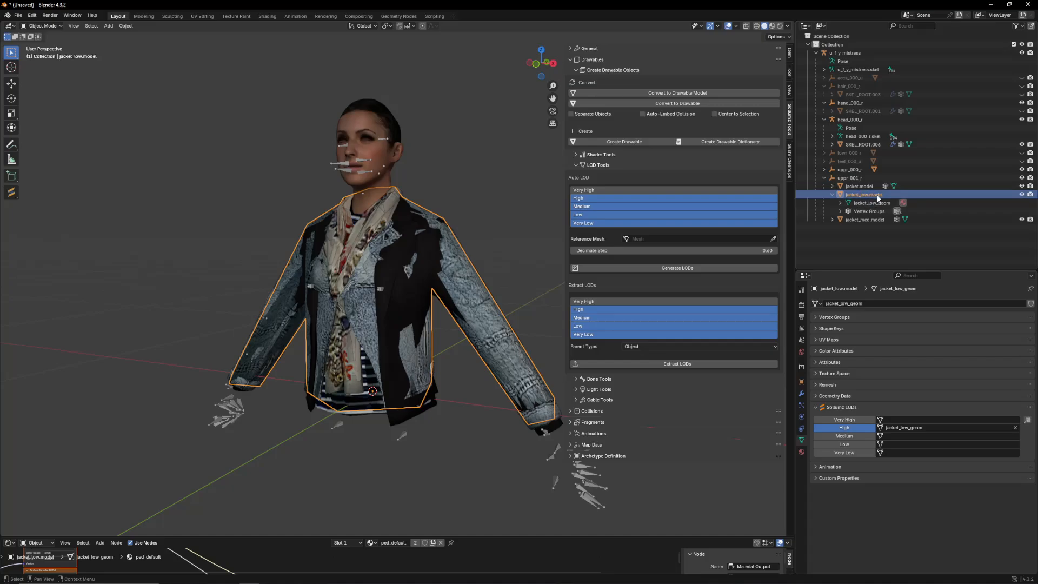
click(875, 203)
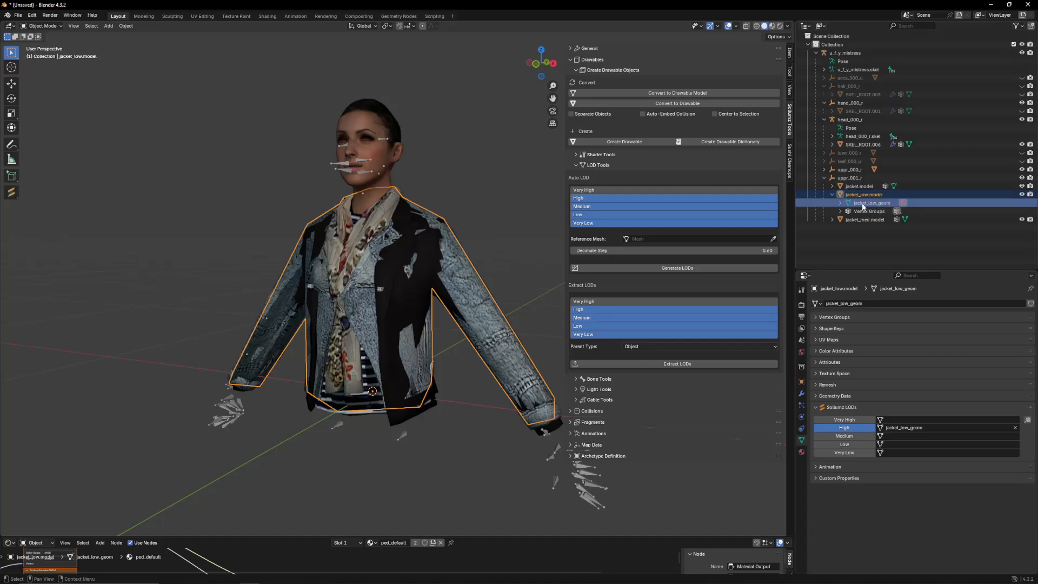
click(860, 186)
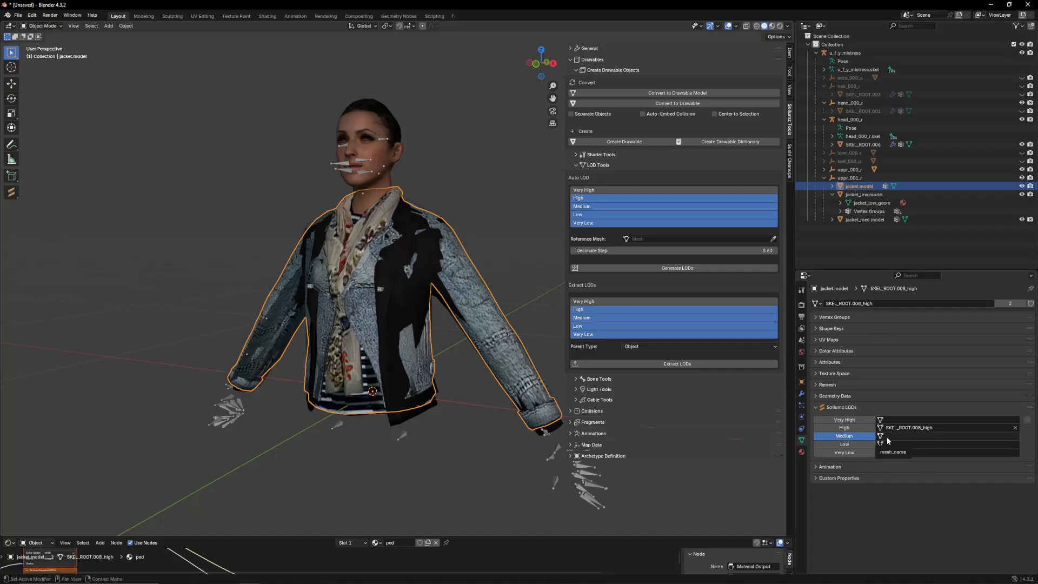
click(864, 195)
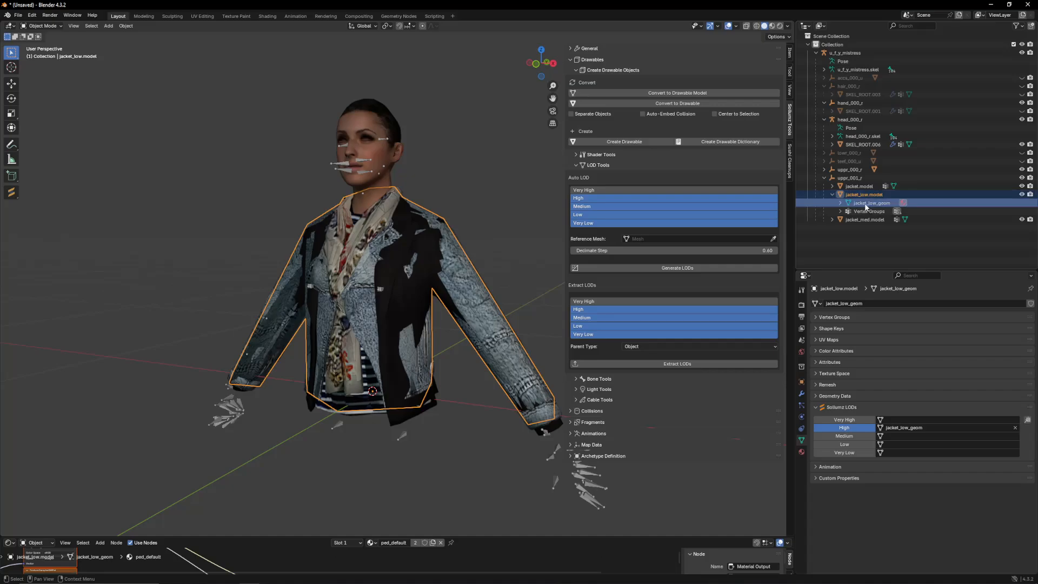
double_click(866, 203)
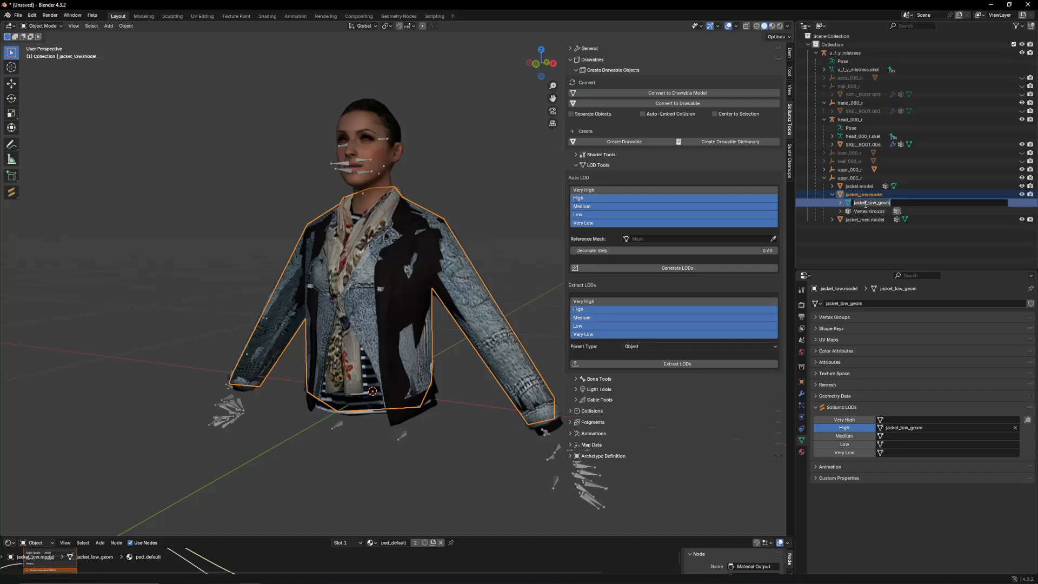
text(this_is_low_lod)
key(Return)
Step: Assign this_is_low_lod as the Low LOD mesh and jacket_med_geom as the Medium LOD mesh of jacket.model
click(859, 186)
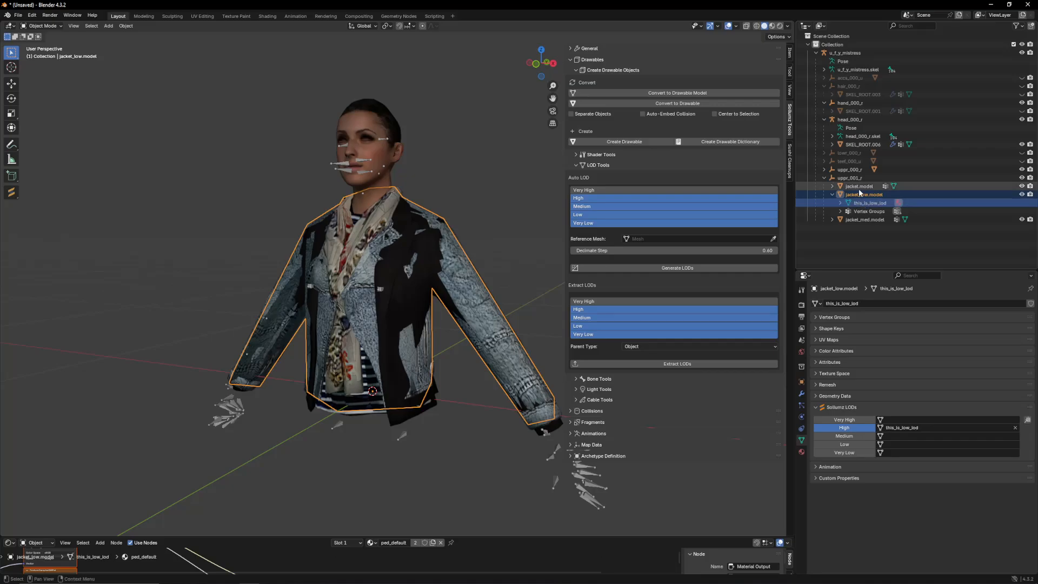
click(845, 444)
click(892, 445)
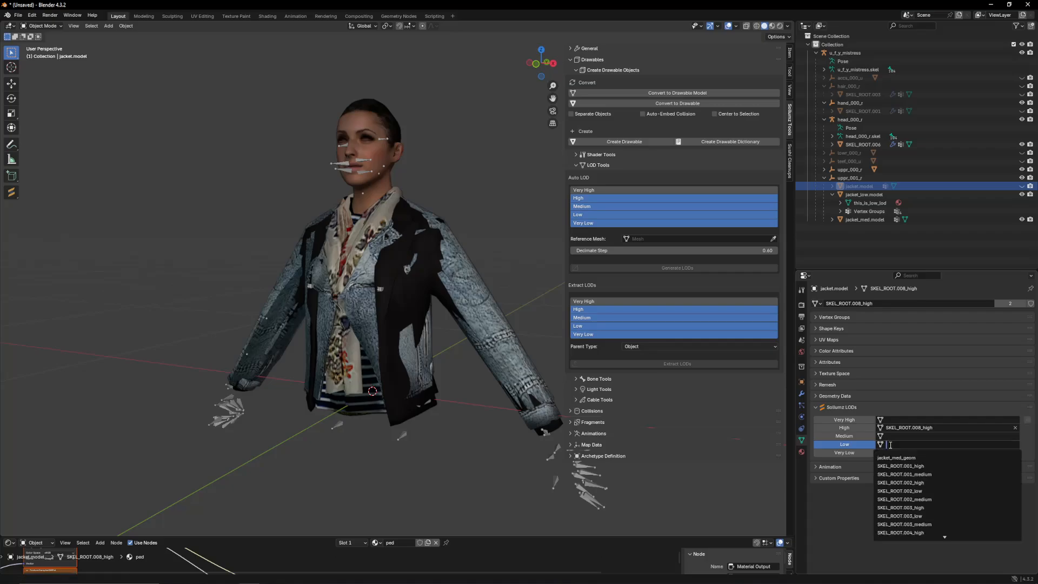
scroll(892, 458, down, 20)
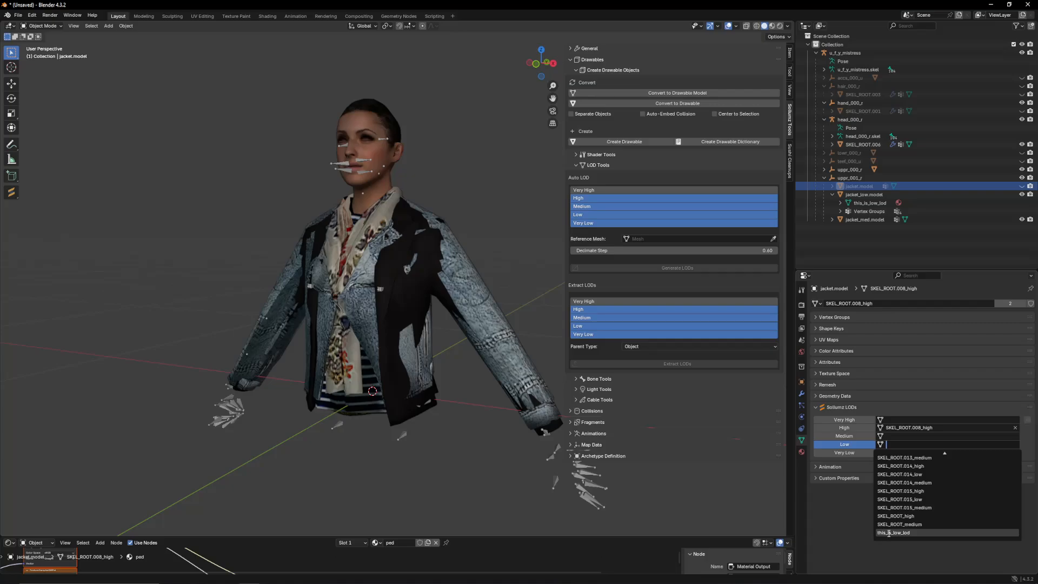
click(889, 534)
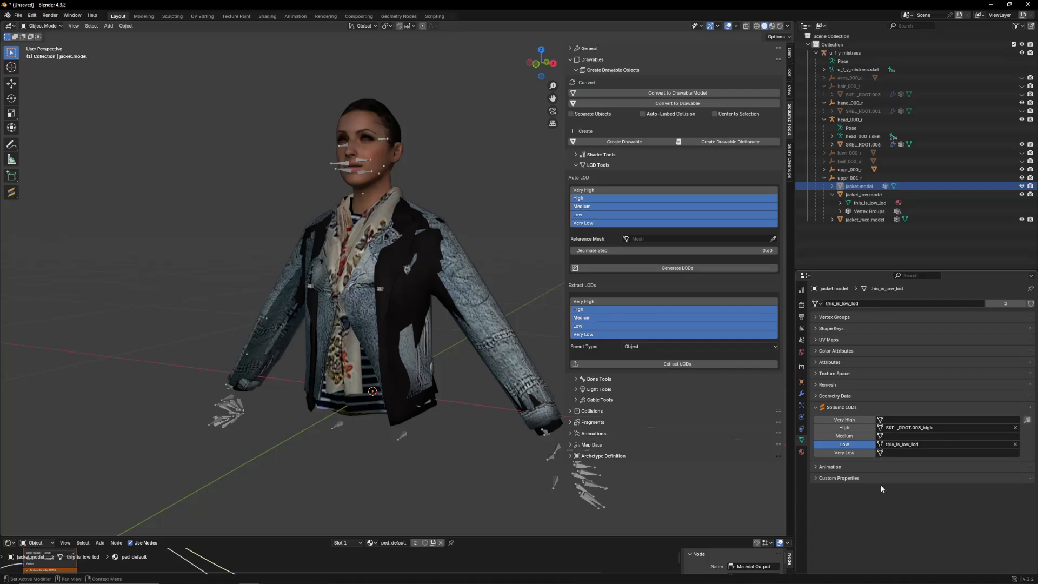
click(894, 437)
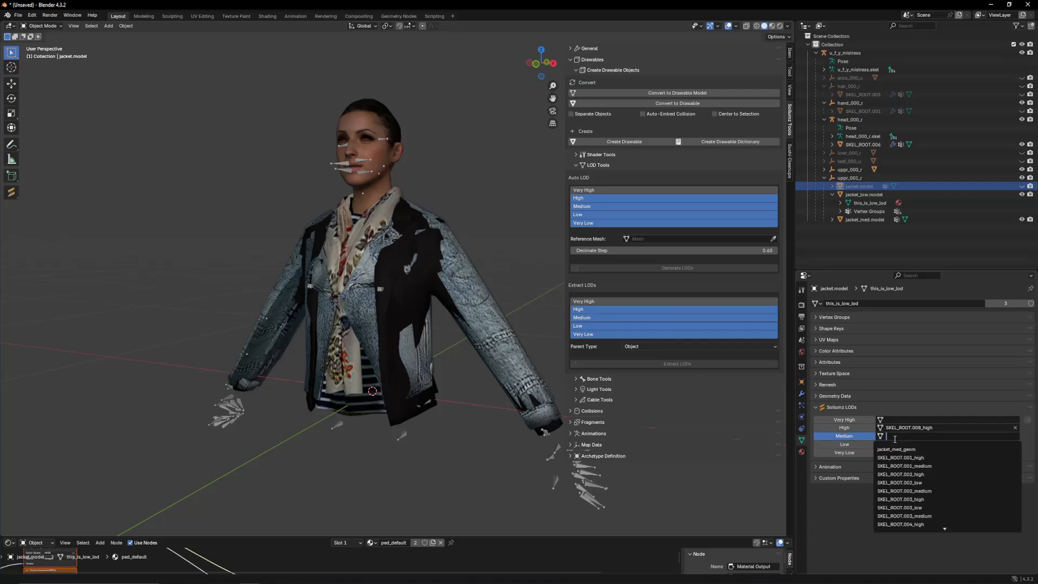
click(896, 449)
Step: Delete the separate jacket_low.model and jacket_med.model objects, keeping jacket.model under uppr_001_r
click(863, 195)
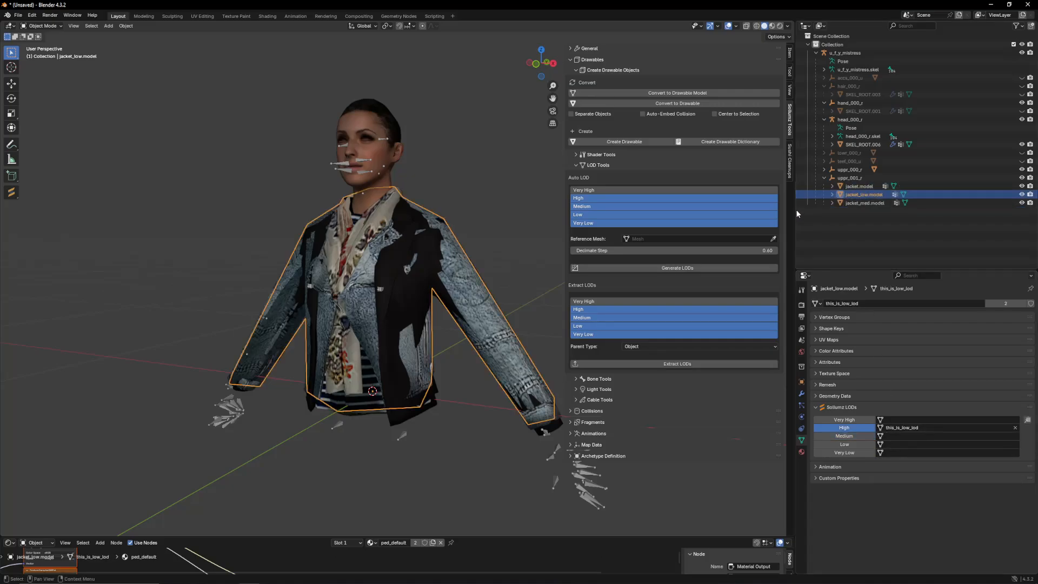
key(Delete)
click(859, 186)
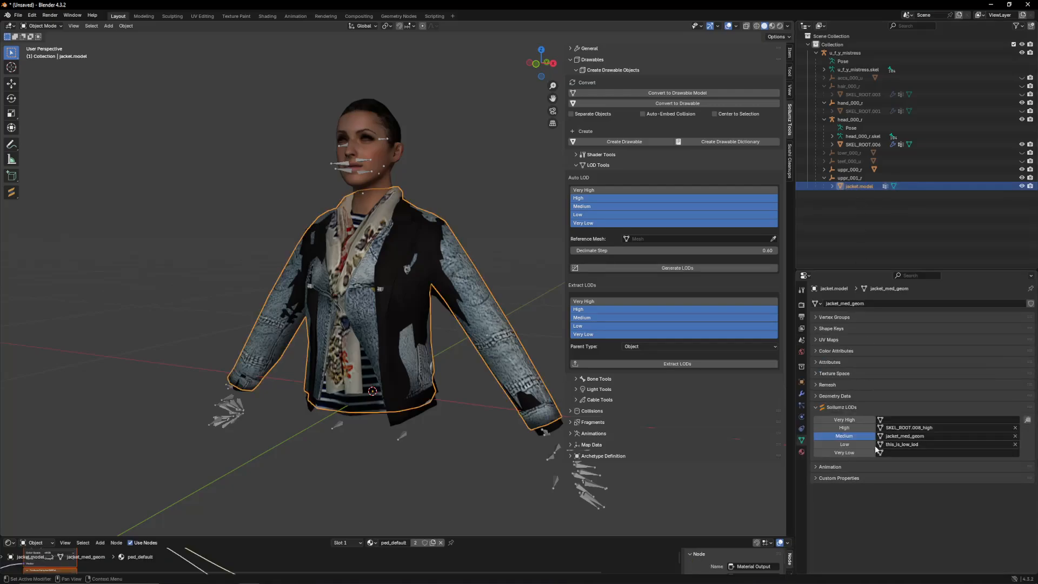
click(859, 195)
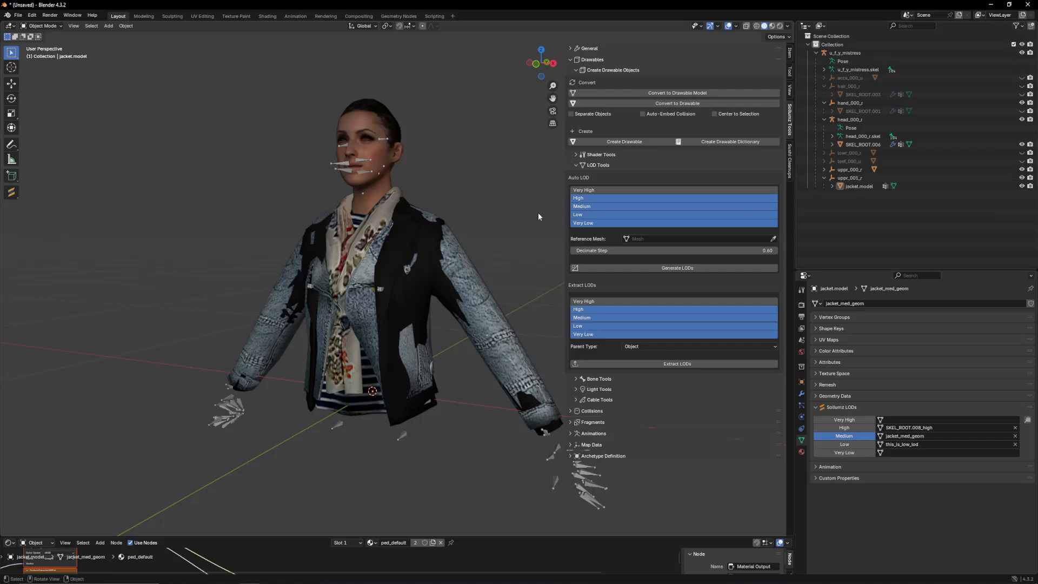
Step: Hide the original upper-body drawable uppr_000_r so only the new jacket is displayed
key(n)
middle_drag(482, 211, 568, 250)
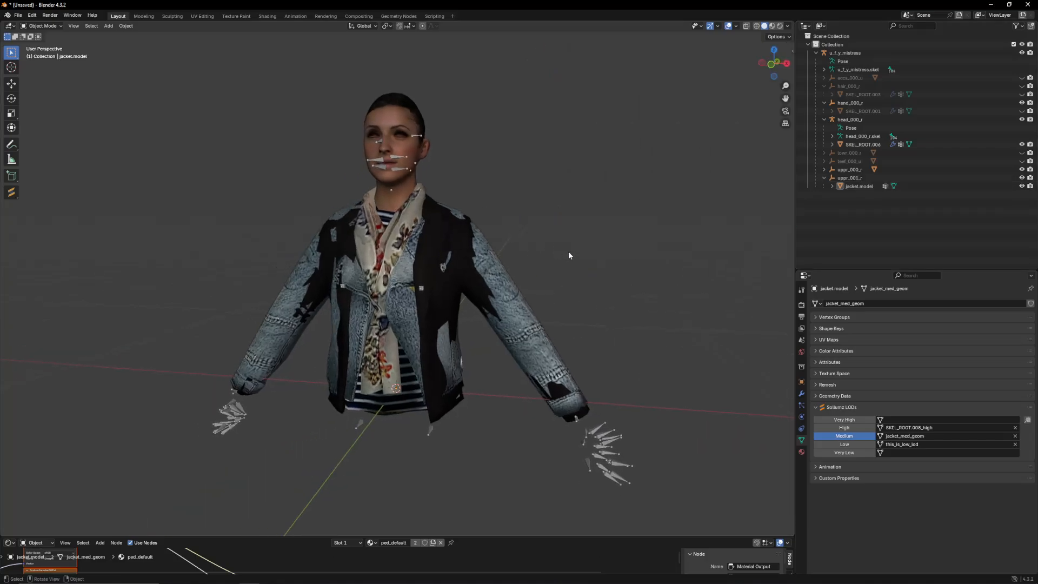
click(1022, 169)
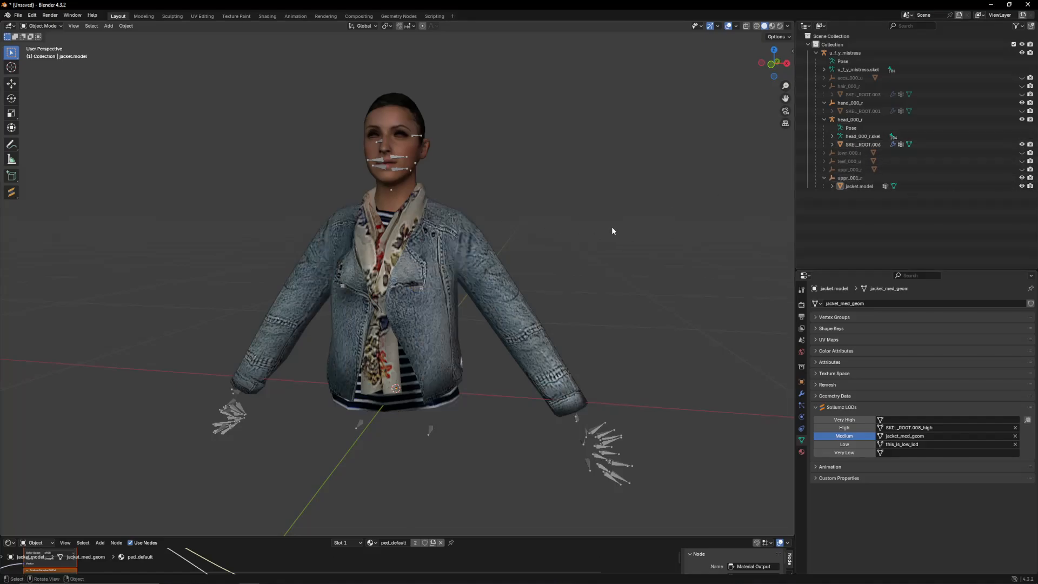
key(v)
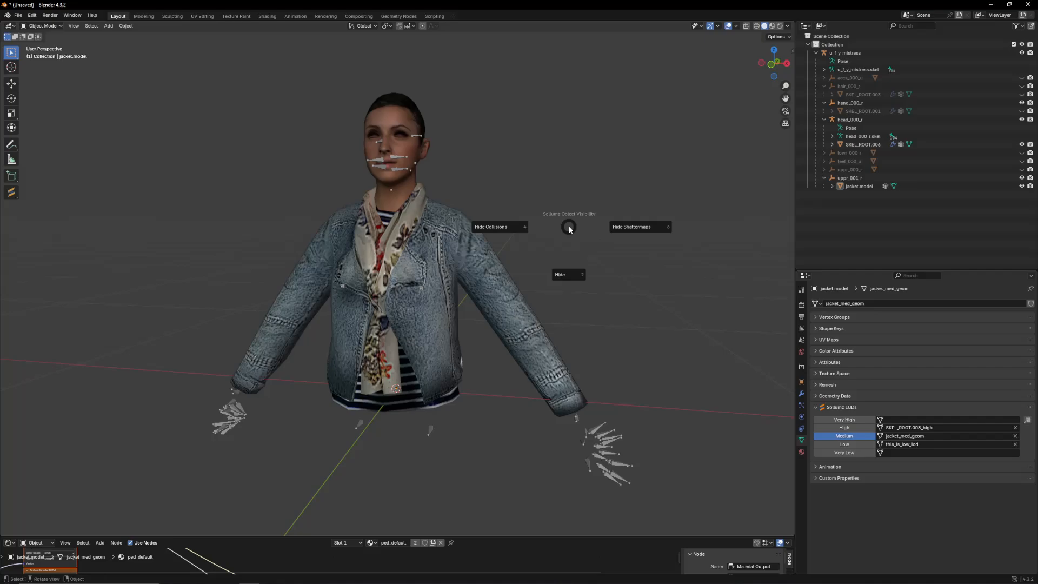
click(598, 225)
click(512, 246)
key(v)
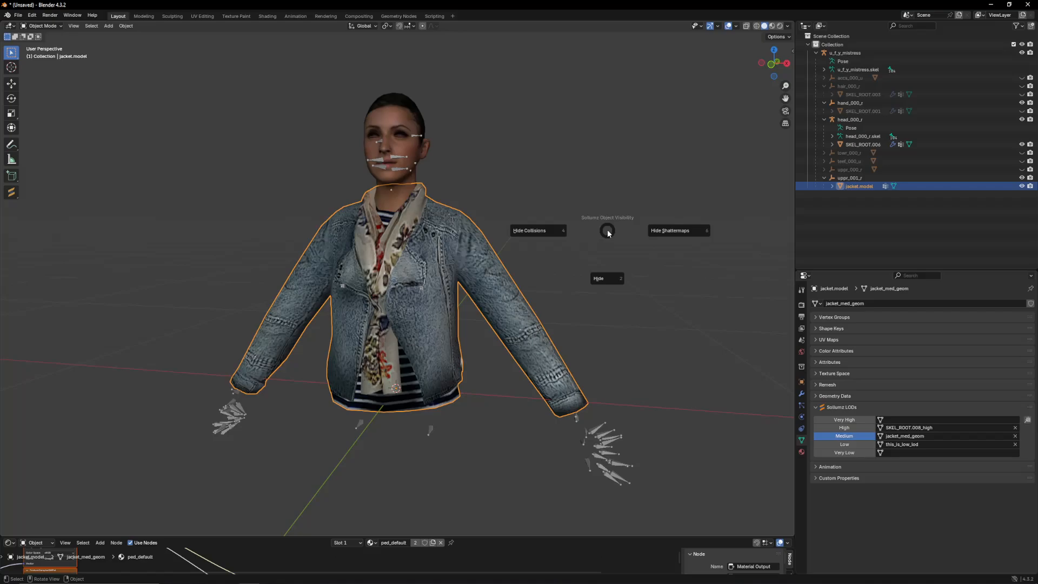
click(845, 52)
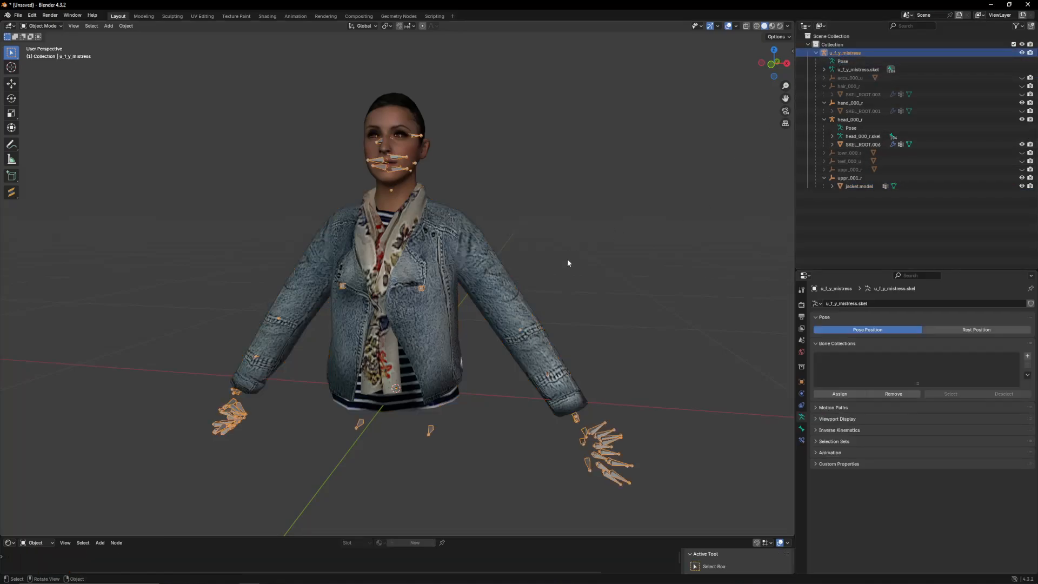
key(v)
Step: Select jacket.model and set the Sollumz level-of-detail display to Medium to check its medium mesh
click(853, 187)
key(n)
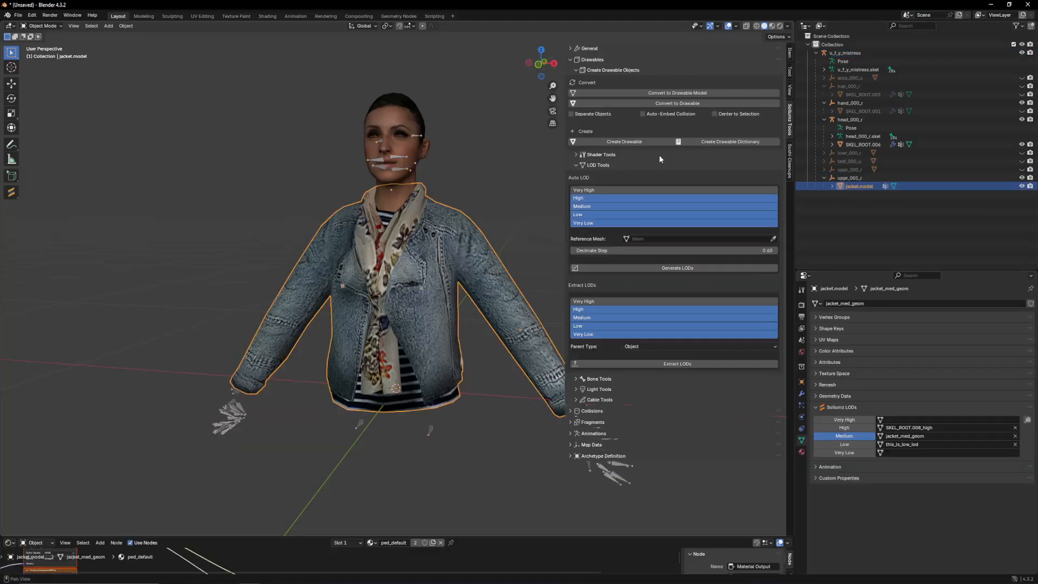
click(589, 167)
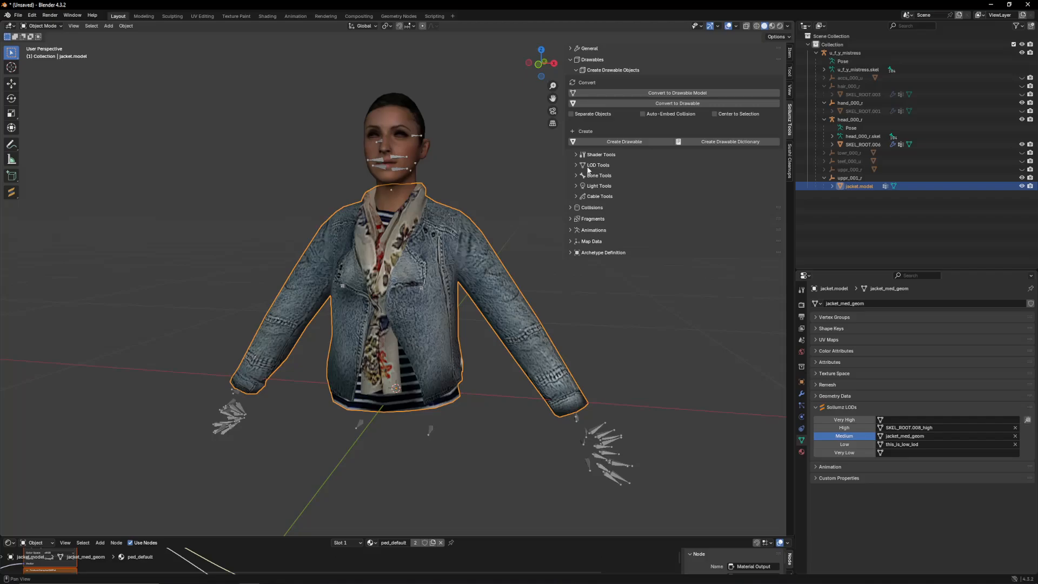
click(598, 70)
click(584, 48)
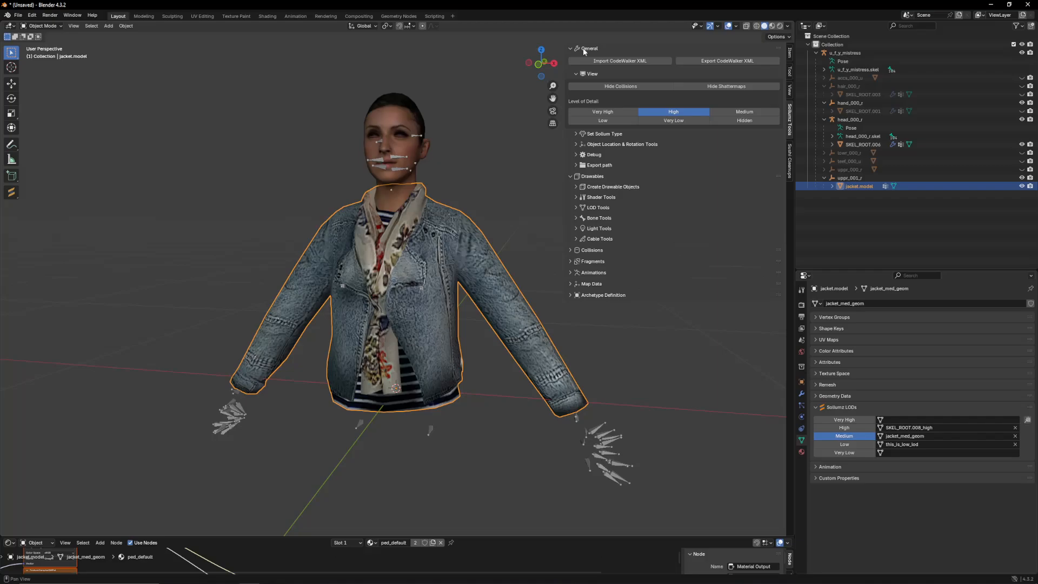
click(725, 110)
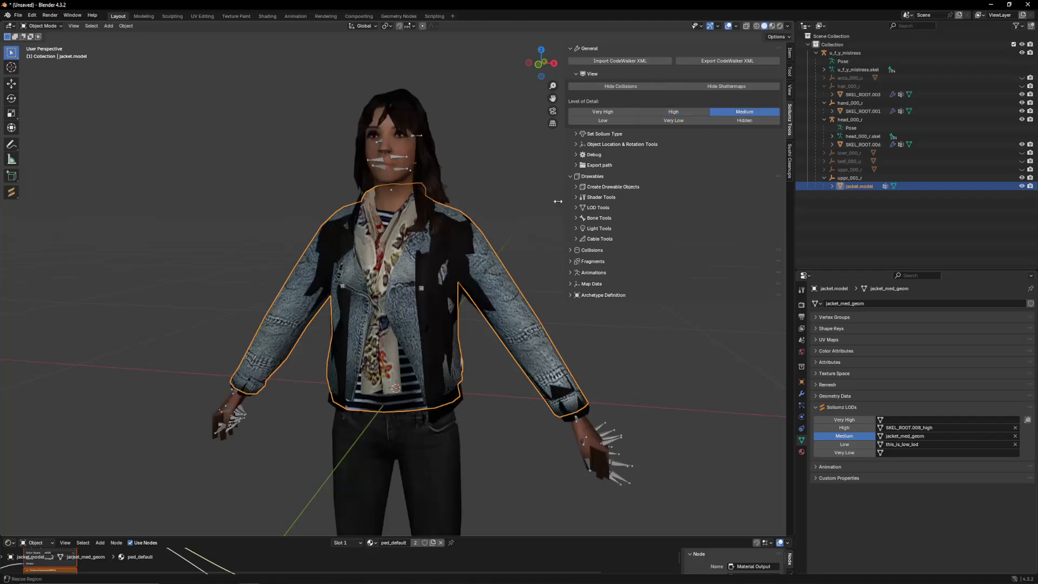
shift+middle_drag(557, 201, 496, 203)
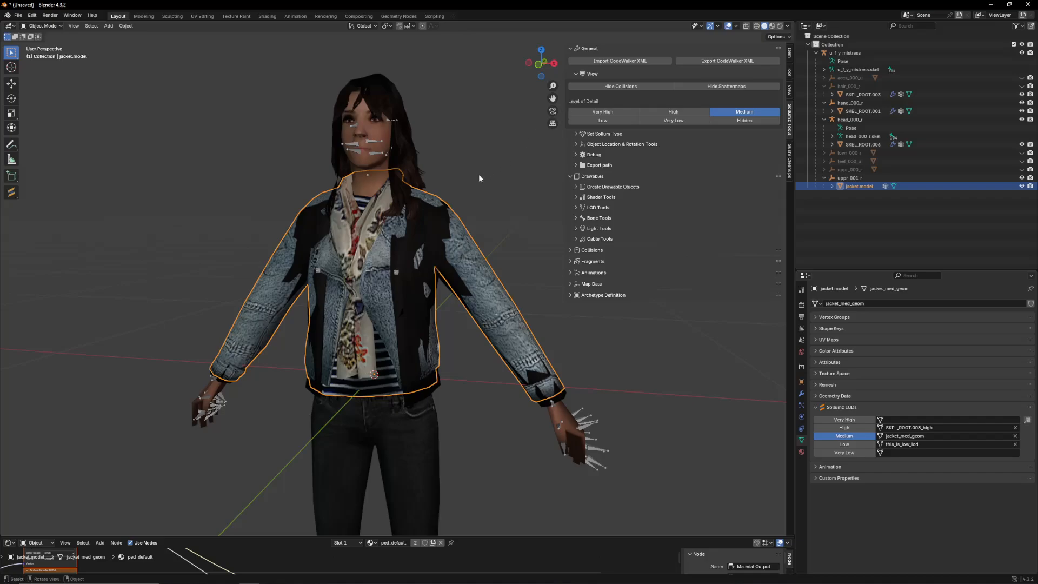
key(w)
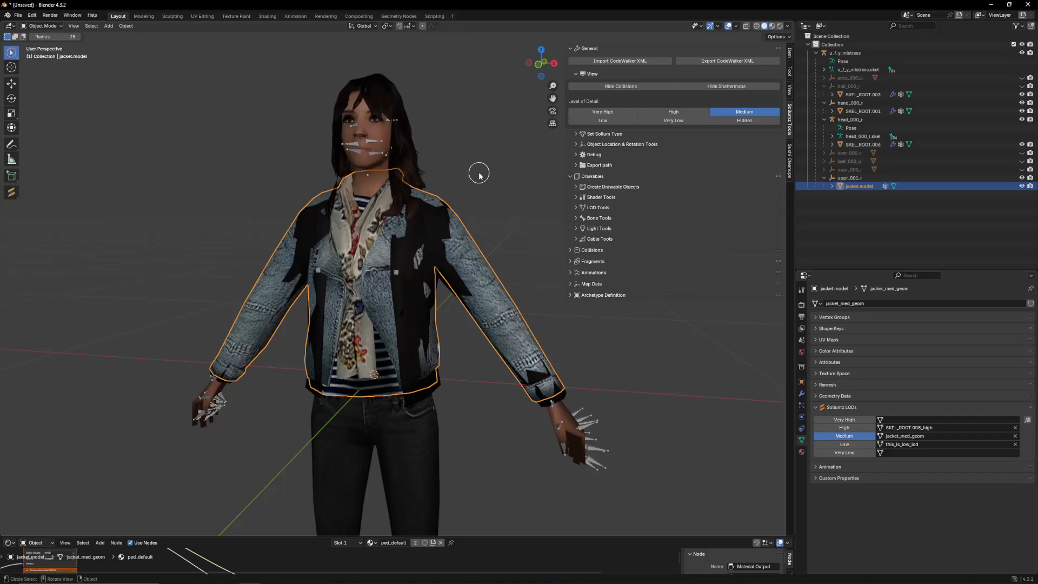
middle_drag(493, 174, 490, 194)
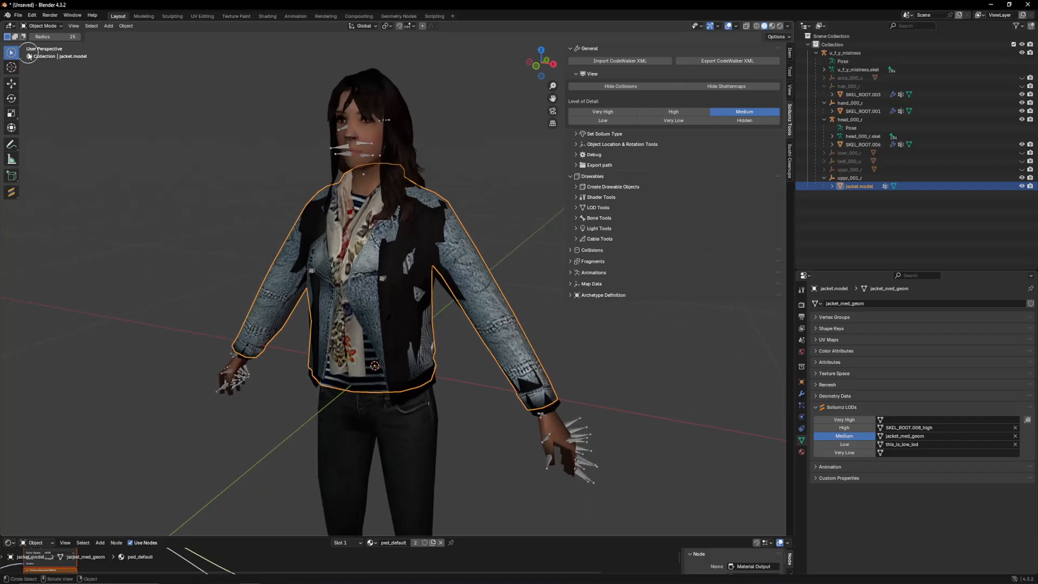
click(11, 52)
click(46, 51)
shift+middle_drag(455, 154, 419, 173)
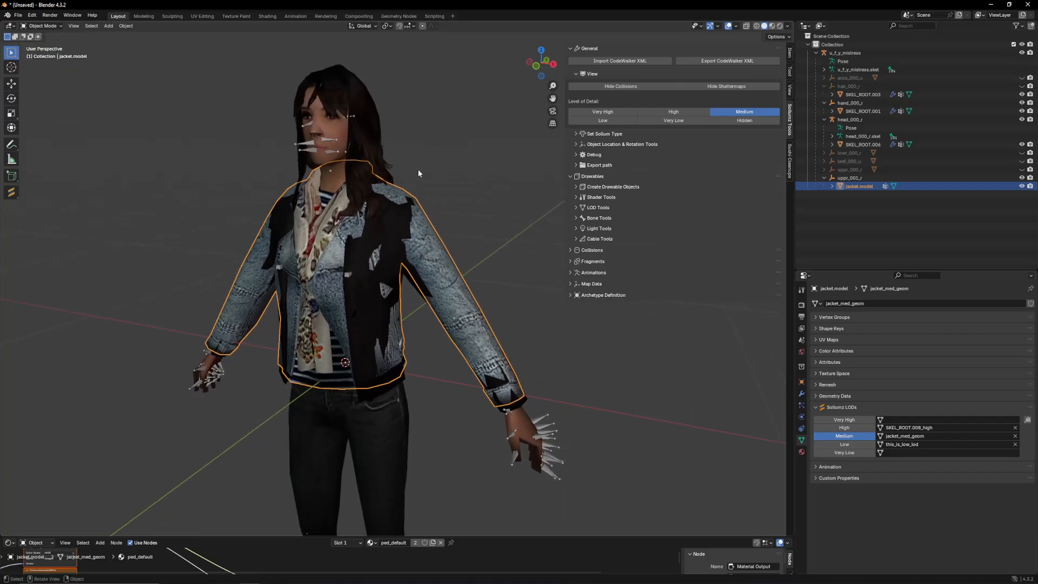
scroll(419, 173, down, 2)
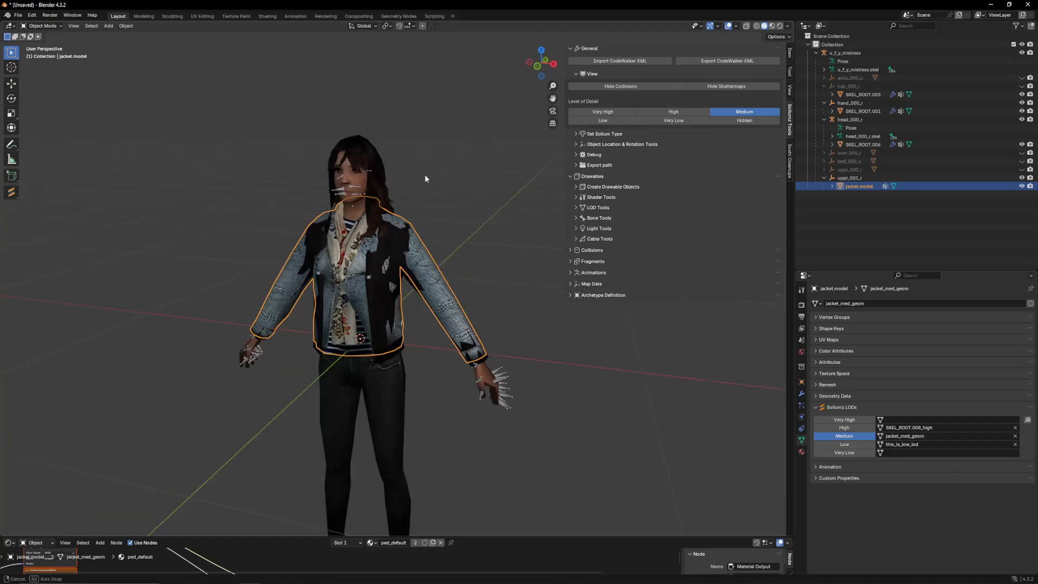
Step: Display the Low level of detail and hide the overlapping uppr_000_r to examine the jacket's low mesh
click(1022, 170)
middle_drag(416, 260, 429, 254)
click(597, 121)
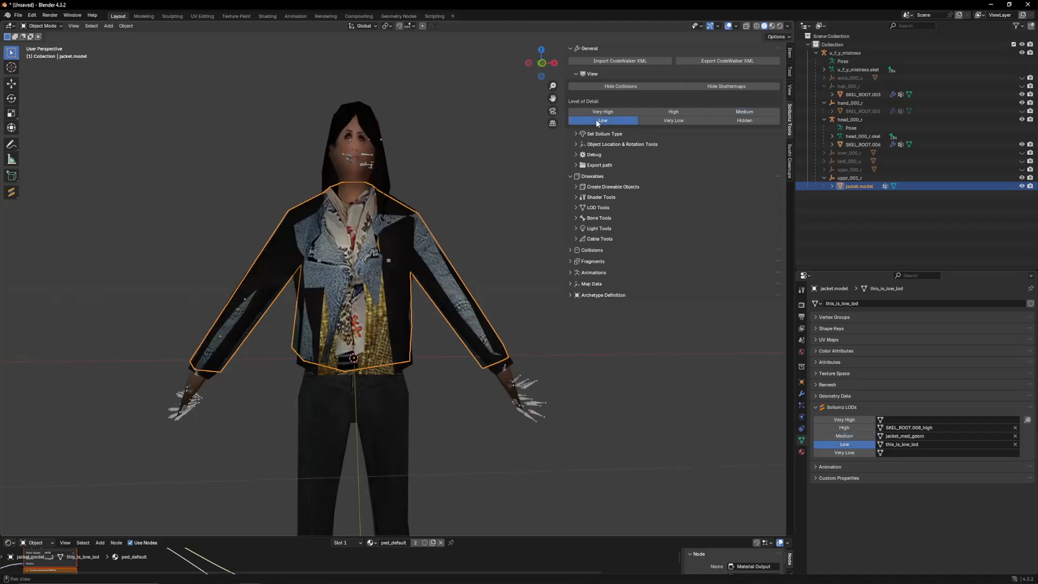
click(1022, 177)
middle_drag(468, 204, 495, 262)
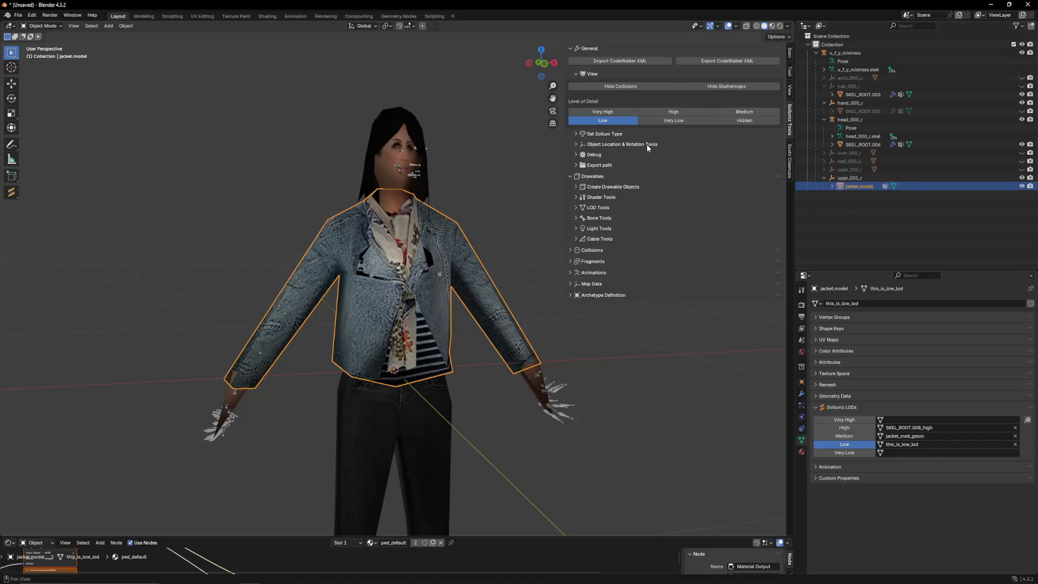
Step: Set the displayed level of detail to High and expand jacket.model to examine its mesh data
click(672, 113)
middle_drag(507, 191, 471, 210)
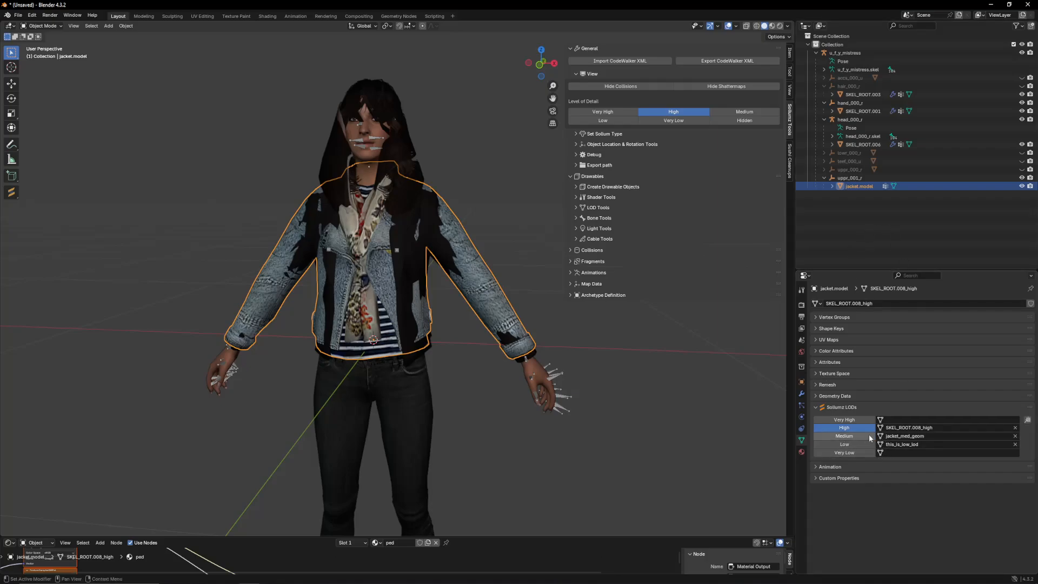
click(832, 186)
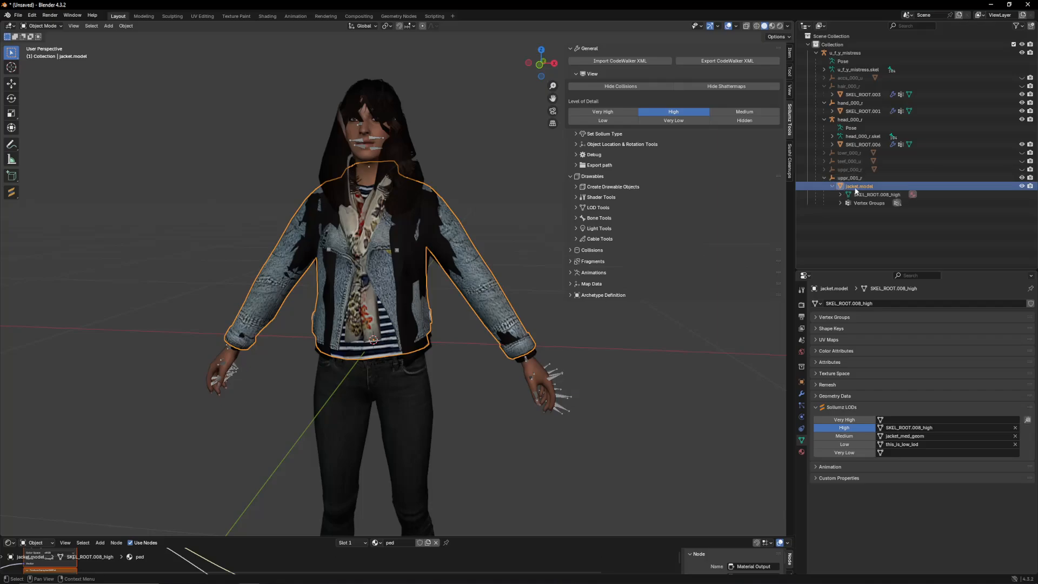
click(859, 195)
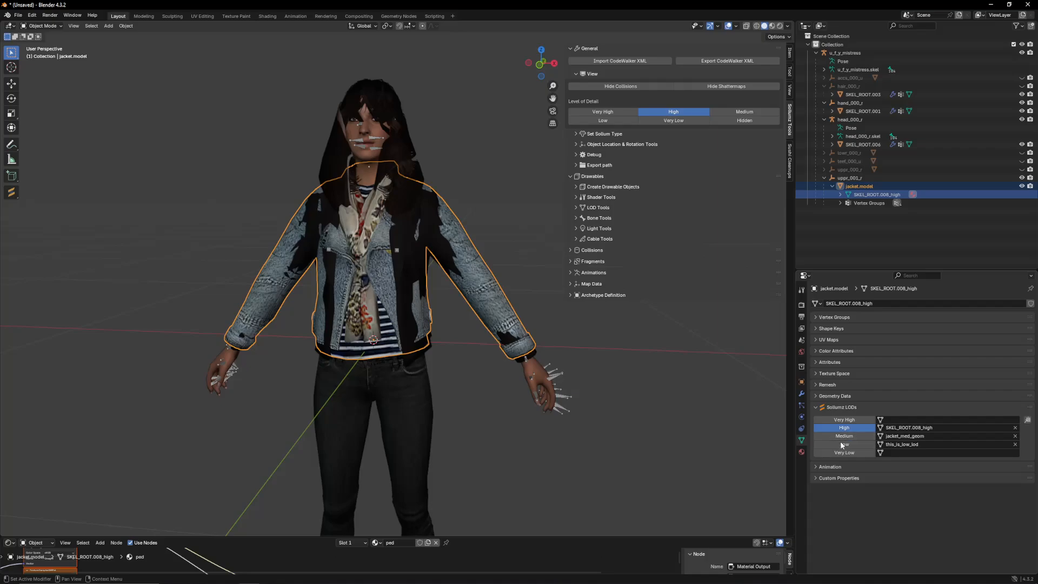
click(859, 212)
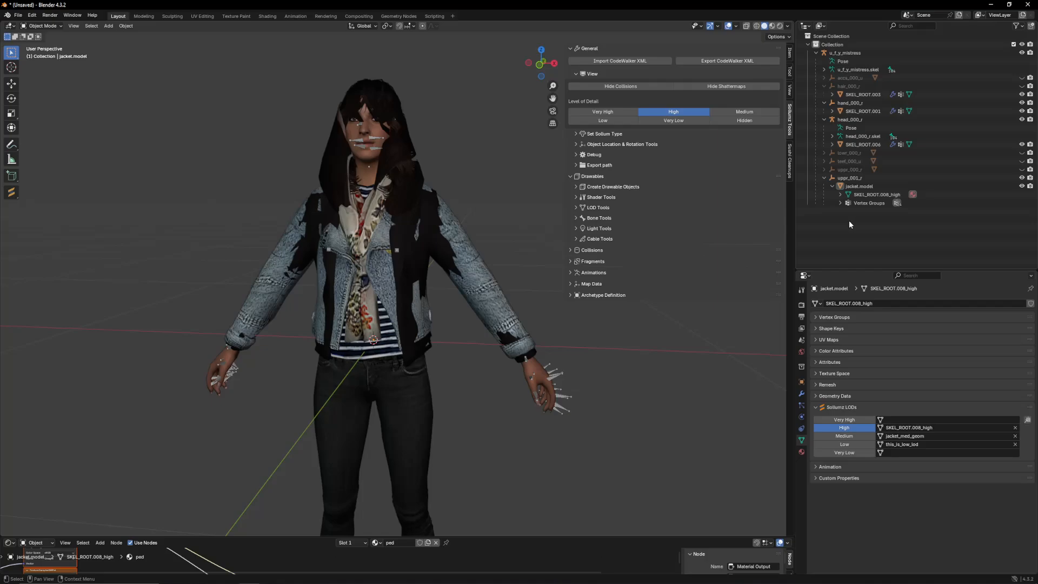
Step: Check the object properties and Sollumz type of the drawable uppr_001_r and its child jacket.model
click(832, 186)
click(851, 179)
click(854, 186)
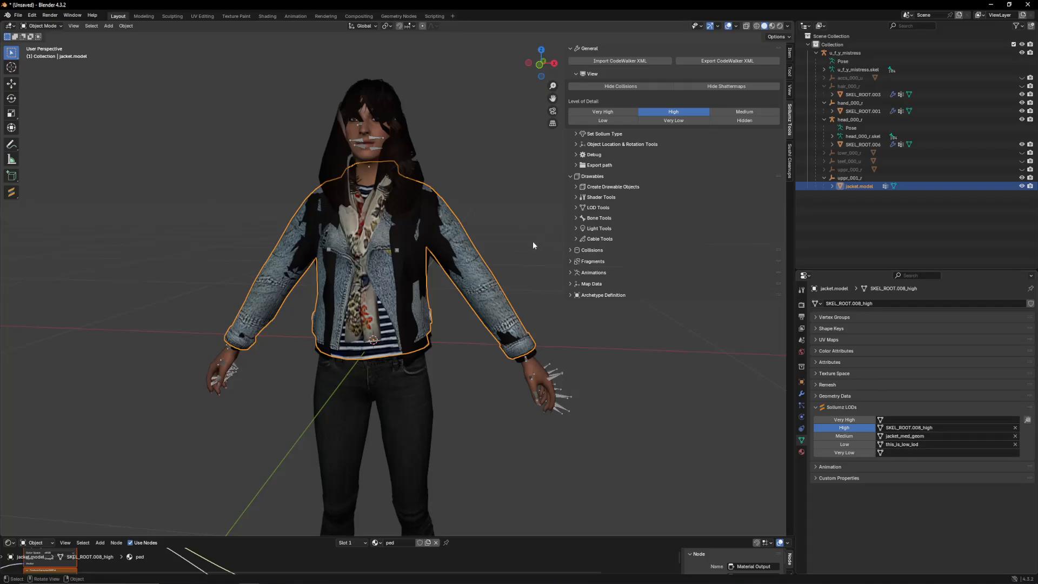
key(n)
click(840, 179)
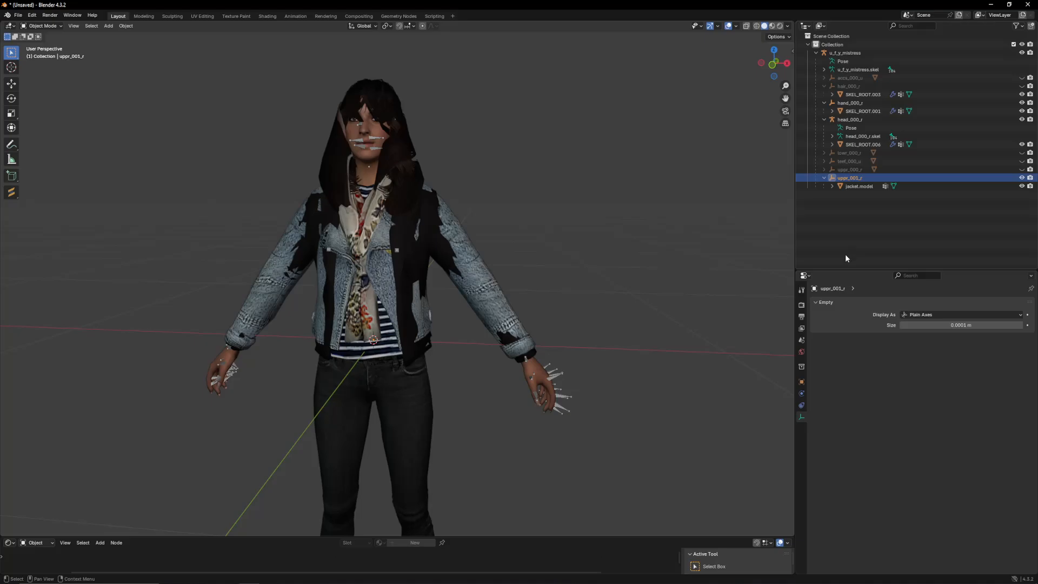
click(802, 381)
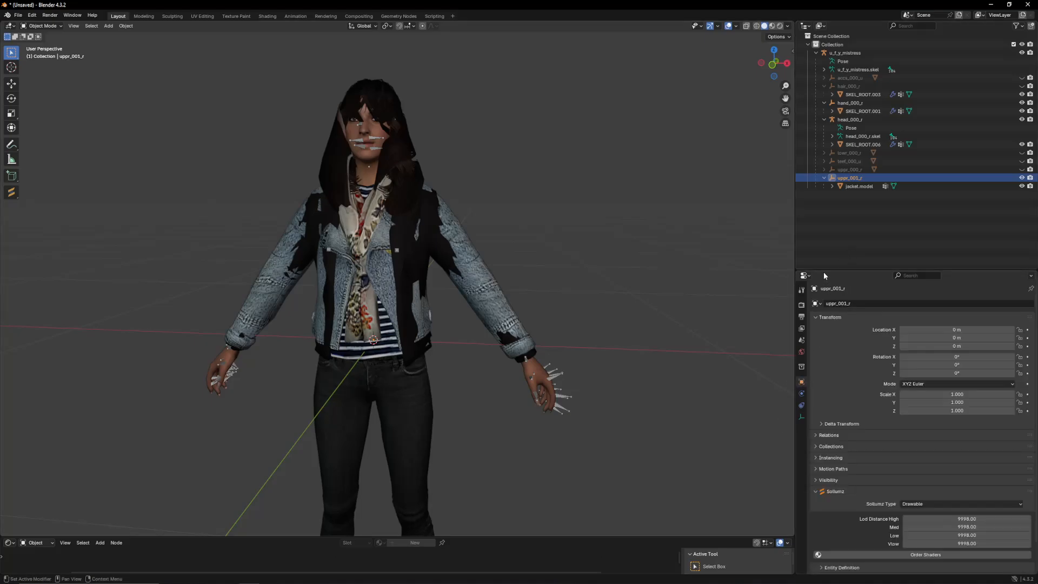
drag(826, 270, 830, 215)
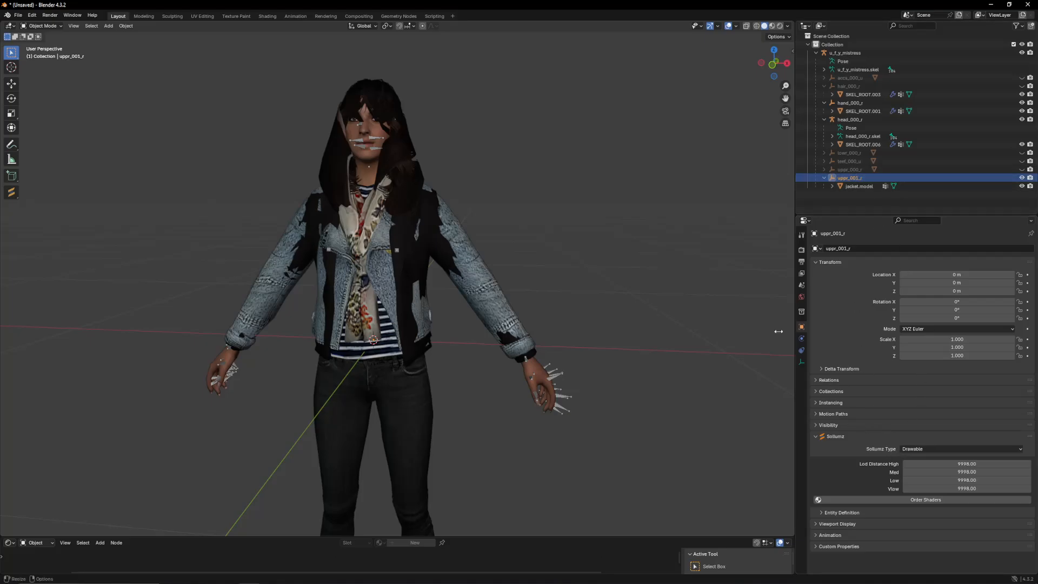
click(846, 185)
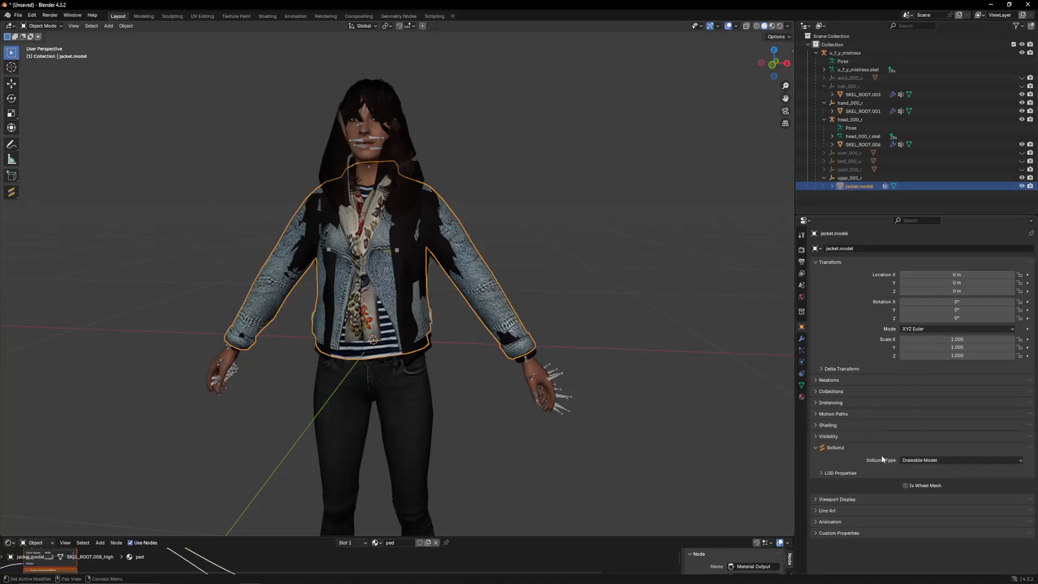
Step: Examine jacket.model's material and its mesh data: vertex groups, UV maps and color attributes
click(802, 397)
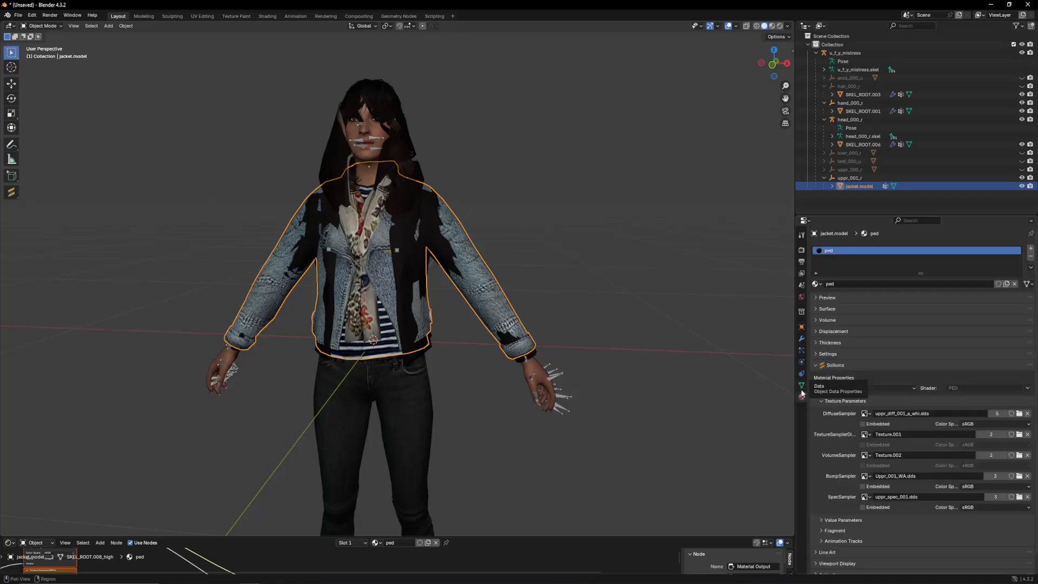
click(801, 385)
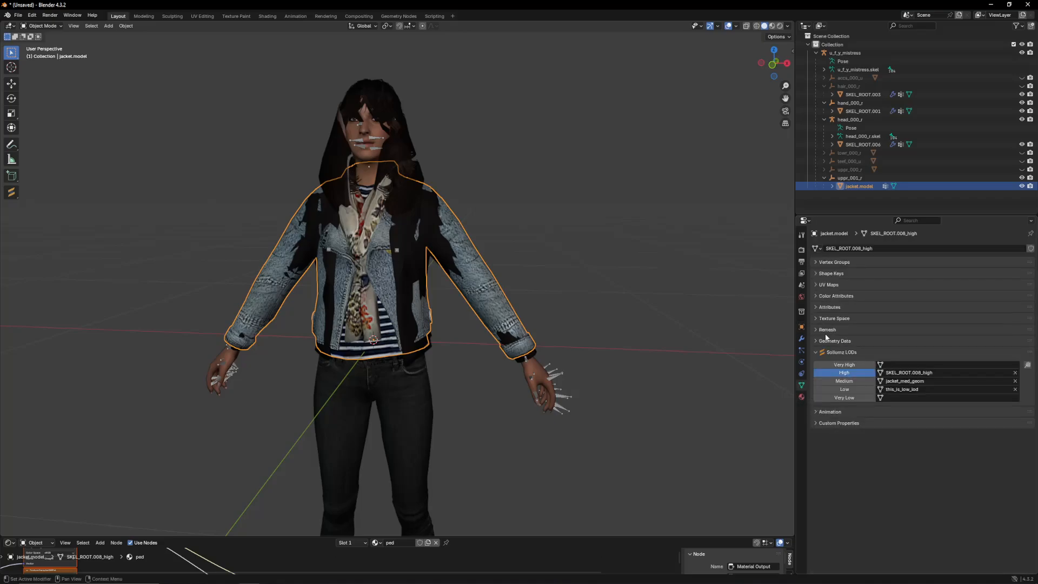
click(831, 262)
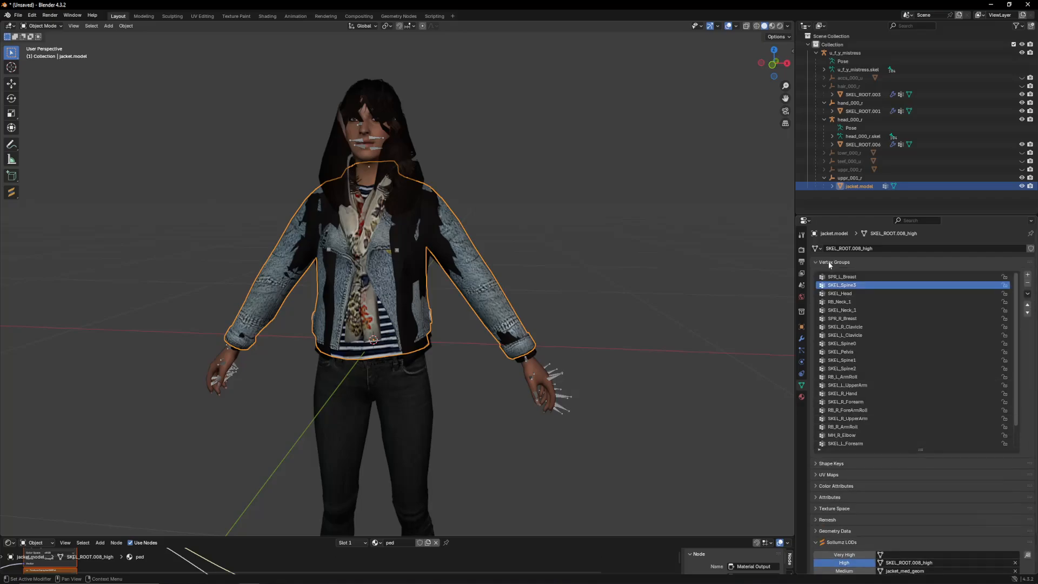
click(828, 261)
click(829, 285)
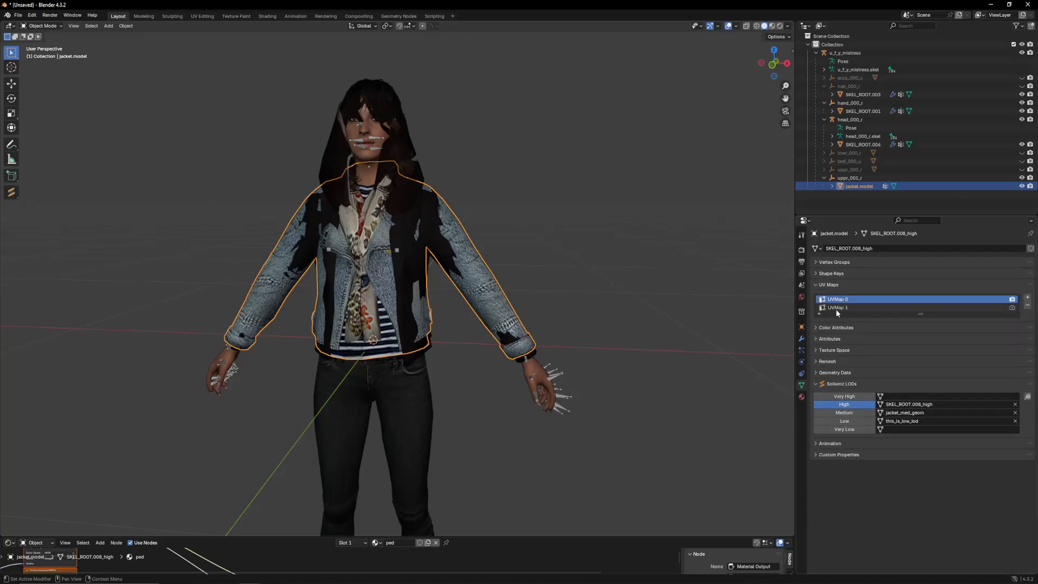
click(836, 328)
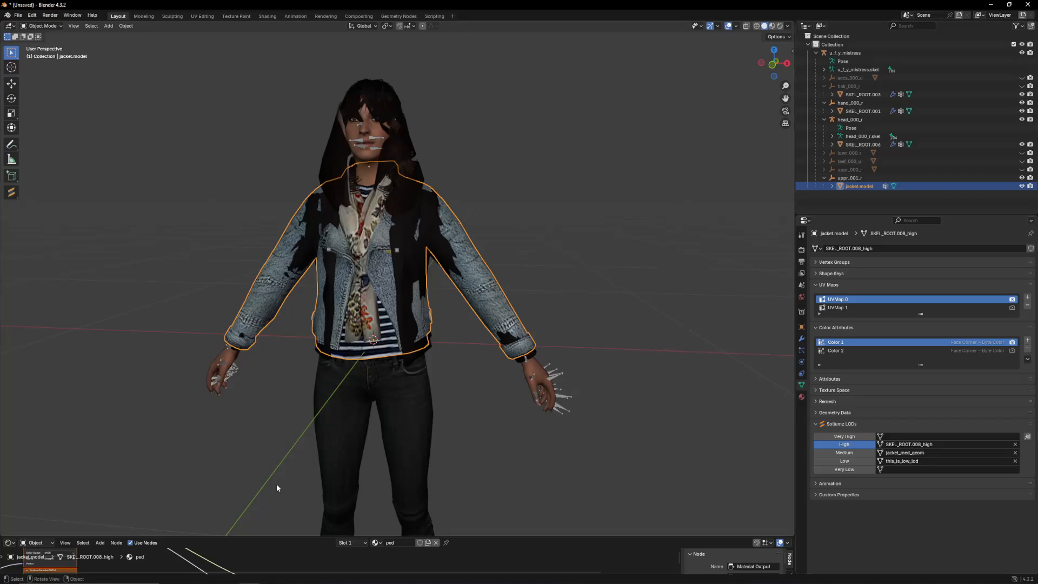
Step: Switch to File Explorer and create a folder named export inside ped_tutorial
click(259, 576)
click(299, 181)
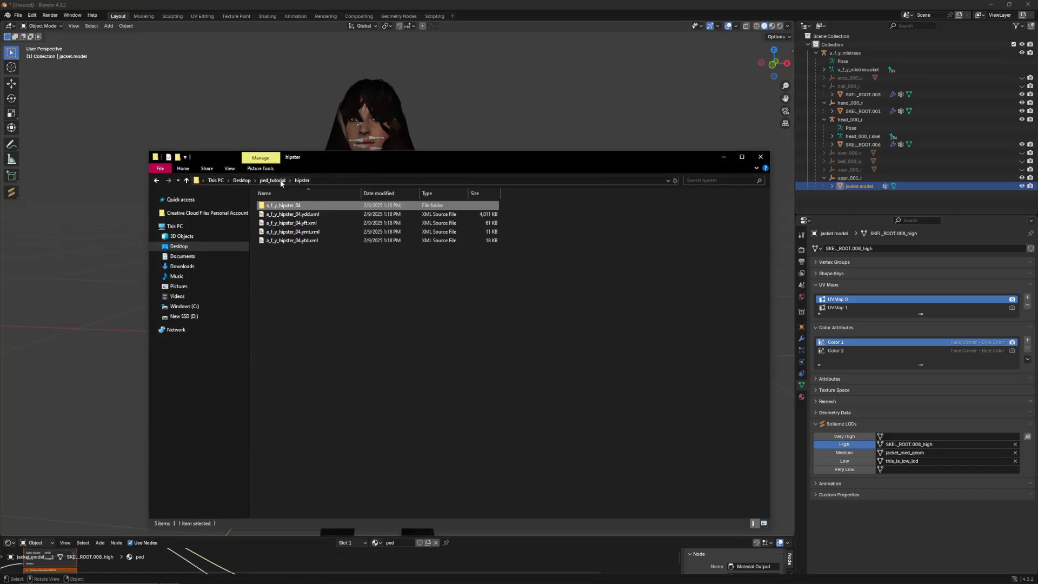
click(281, 183)
right_click(298, 277)
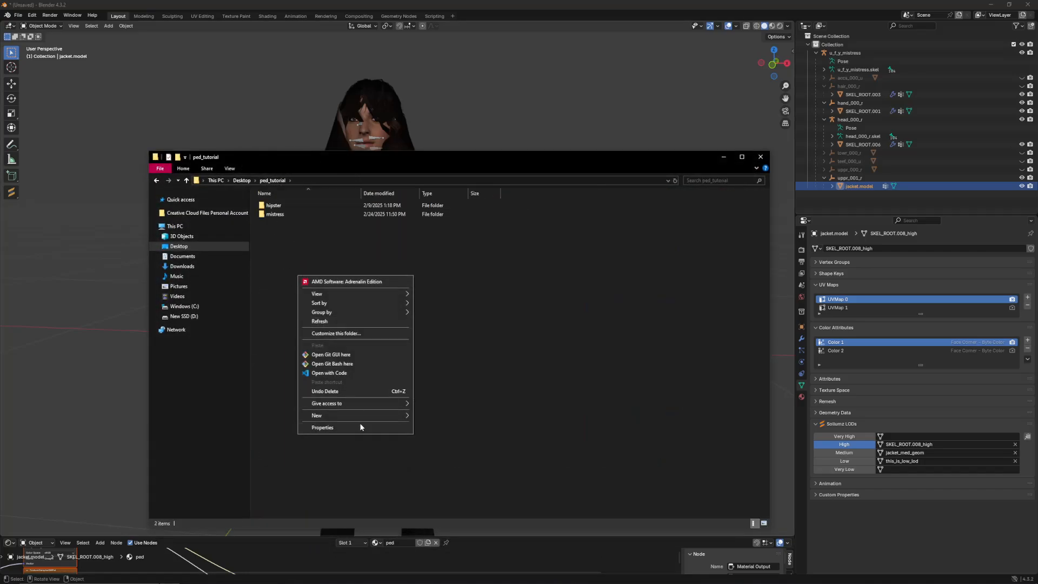
mouse_move(372, 417)
click(430, 418)
text(export)
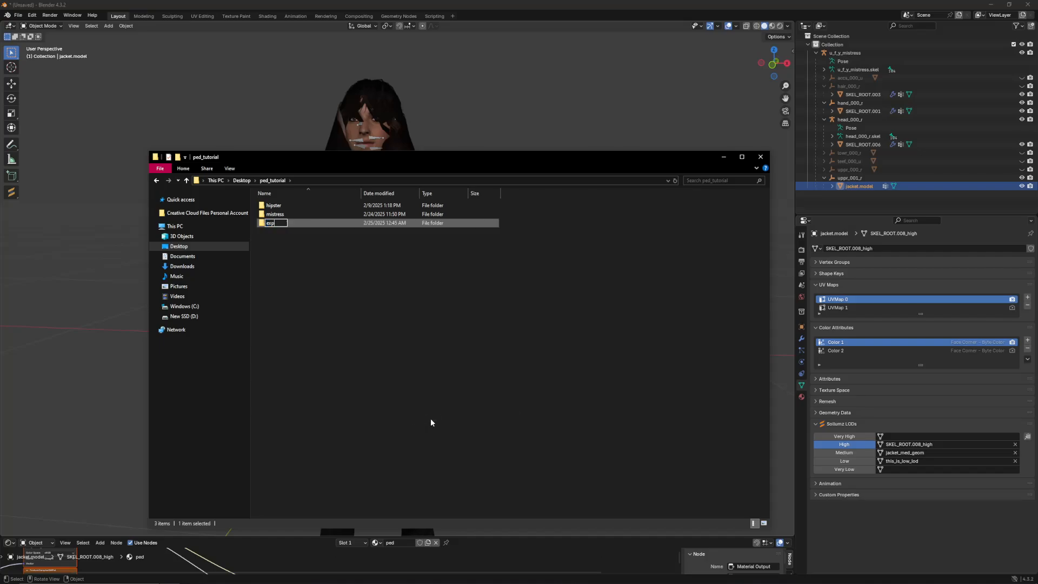
key(Return)
click(586, 196)
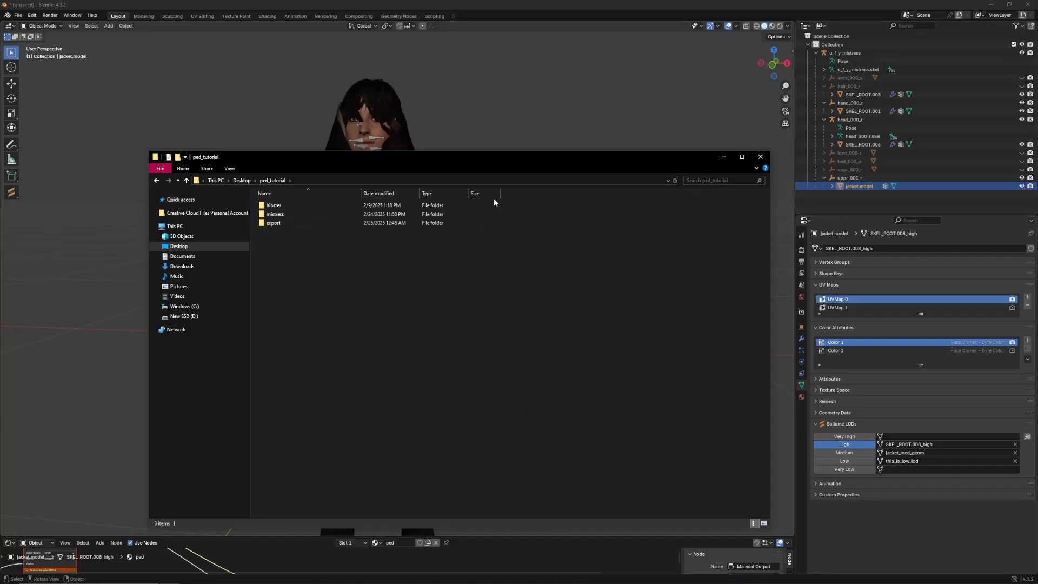
Step: Return to Blender, unhide all parts of u_f_y_mistress and select its whole hierarchy
shift+click(1022, 53)
shift+click(1022, 53)
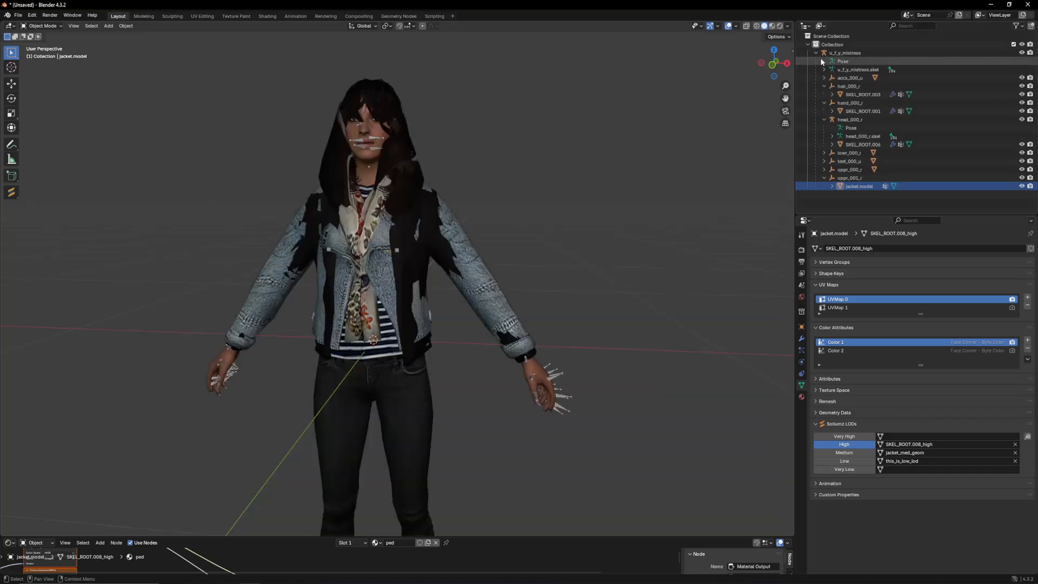
right_click(837, 53)
click(813, 79)
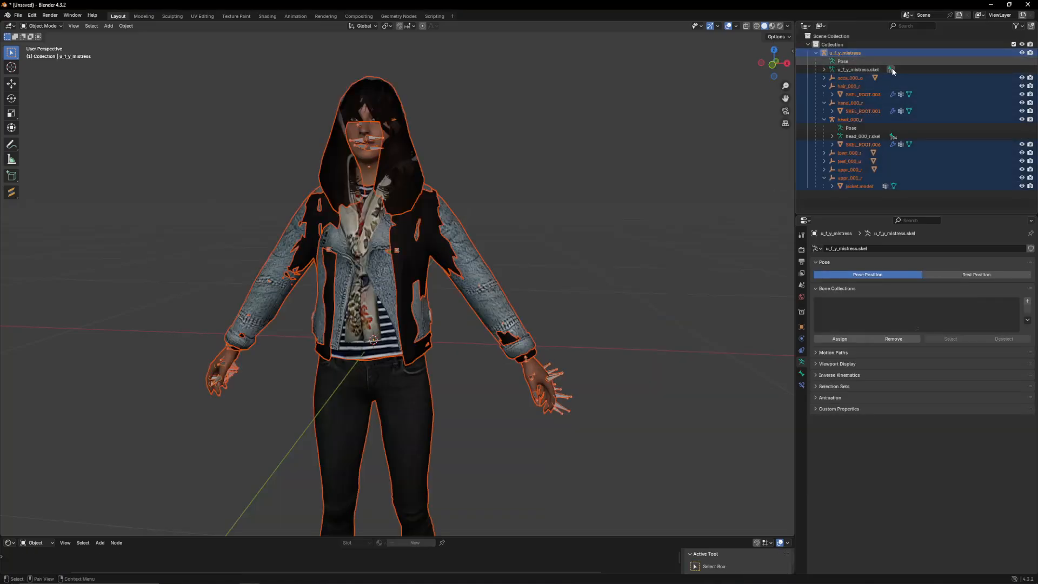
click(824, 119)
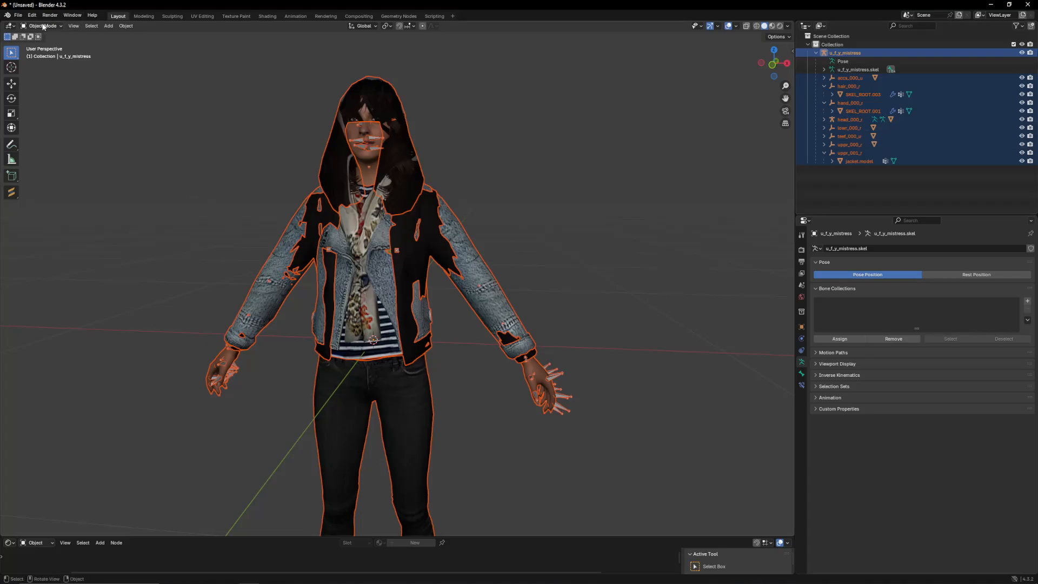
Step: Export the selected u_f_y_mistress hierarchy as CodeWalker XML into the ped_tutorial\export folder
click(18, 14)
mouse_move(32, 142)
click(141, 229)
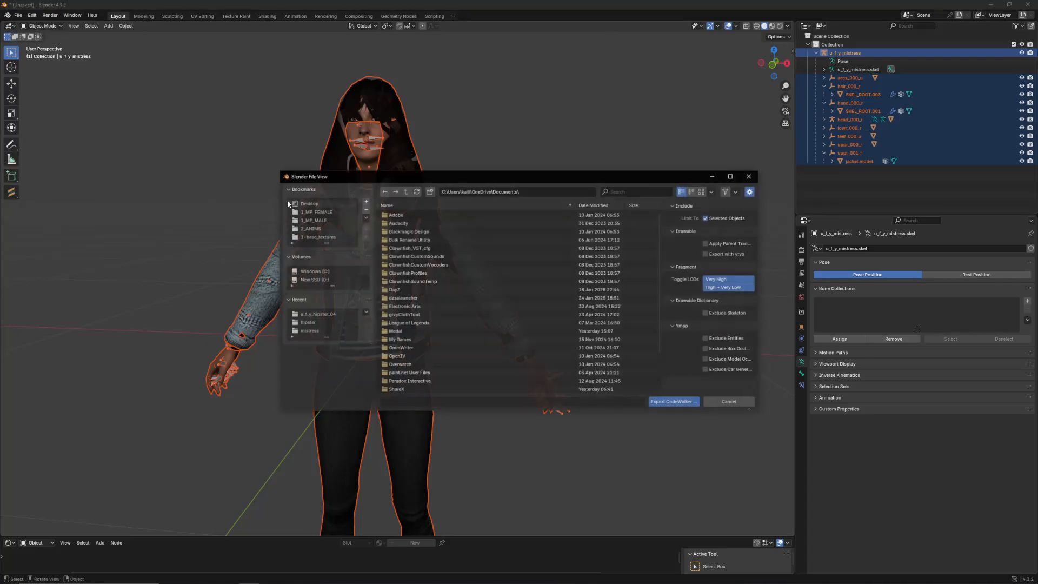
click(304, 316)
click(404, 191)
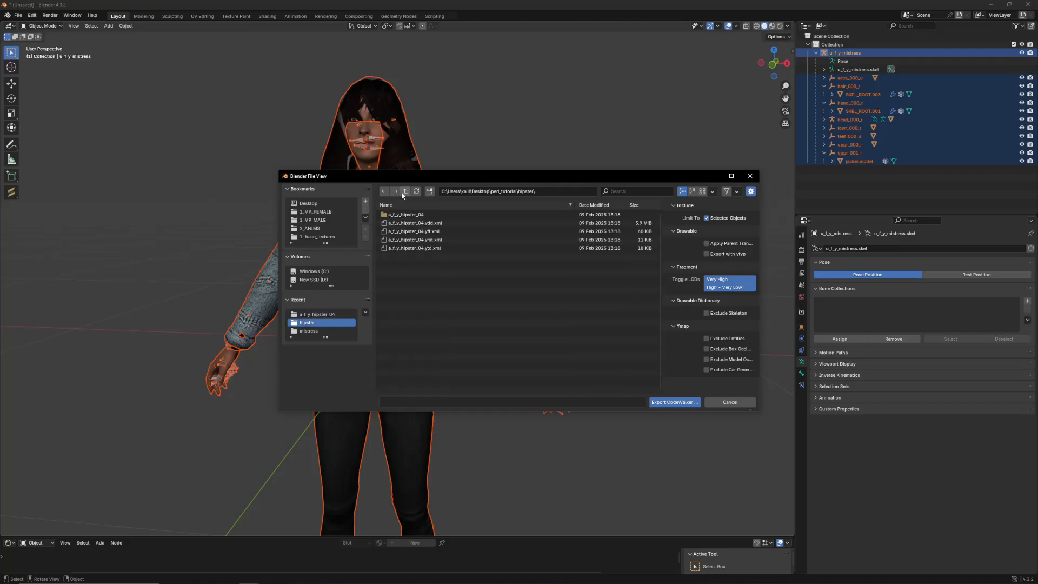
double_click(395, 214)
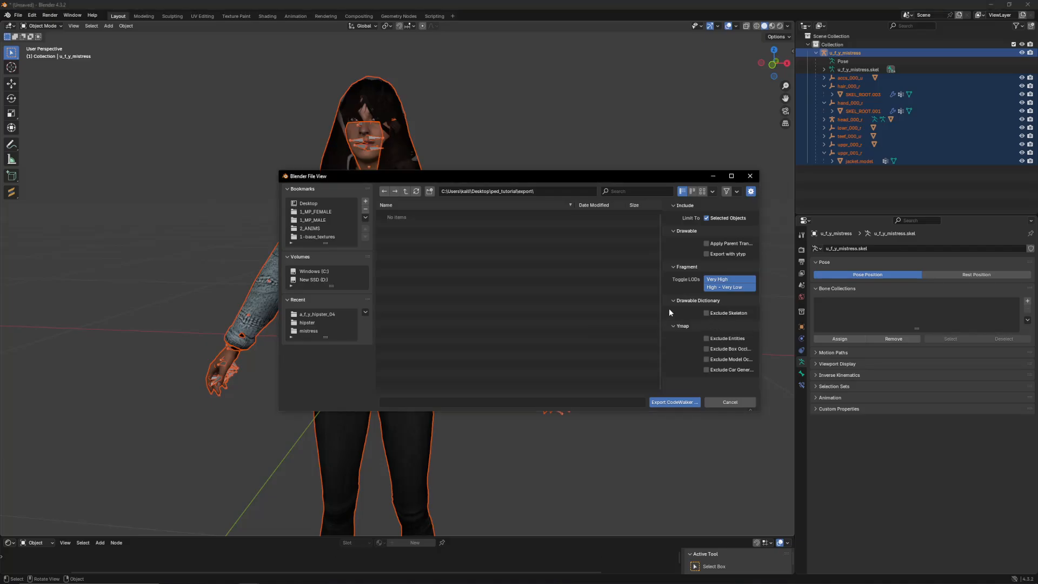
click(673, 403)
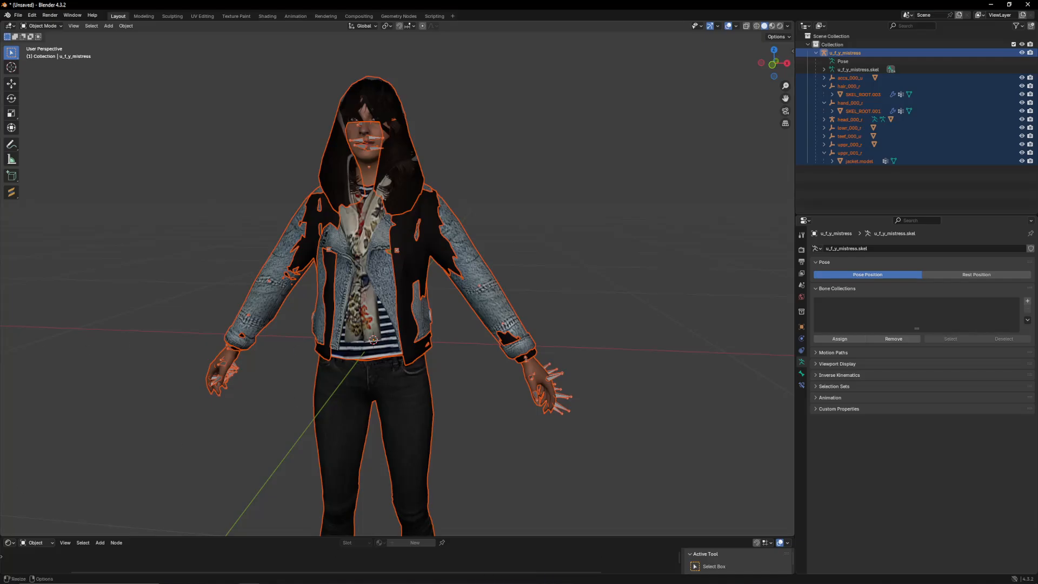
Step: Switch to CodeWalker's RPF Explorer and open the export folder under ped_tutorial
key(alt+Tab)
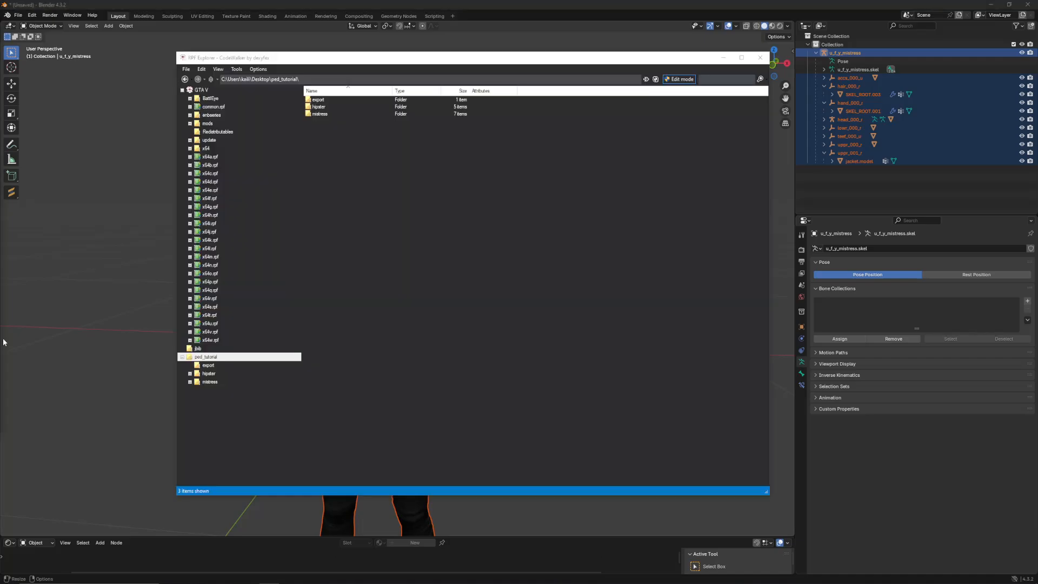
click(319, 107)
click(319, 102)
double_click(319, 101)
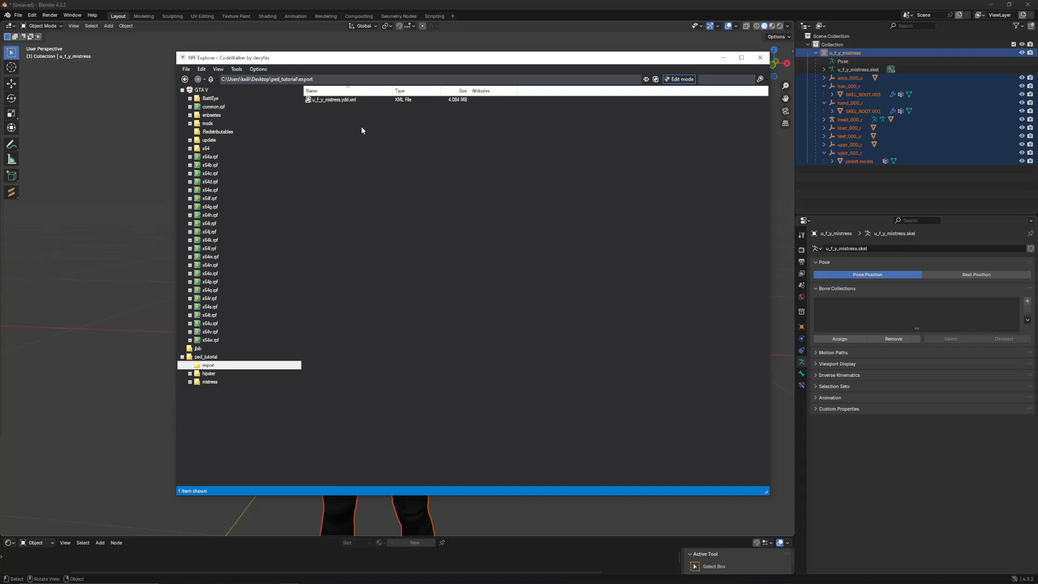
Step: Import u_f_y_mistress.ydd.xml from File Explorer's export folder into the same folder in RPF Explorer to build the YDD
click(174, 579)
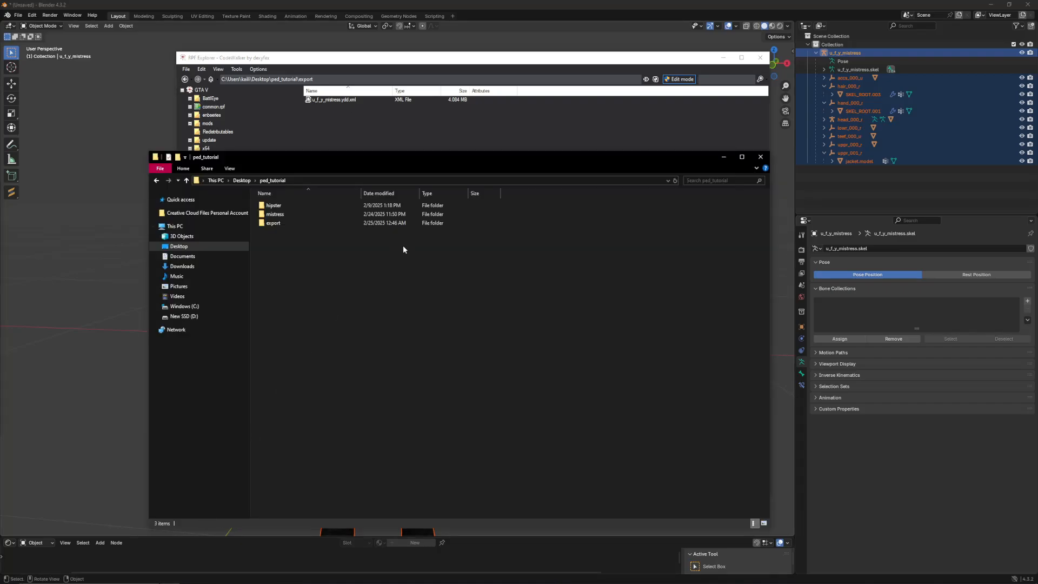
drag(338, 158, 542, 171)
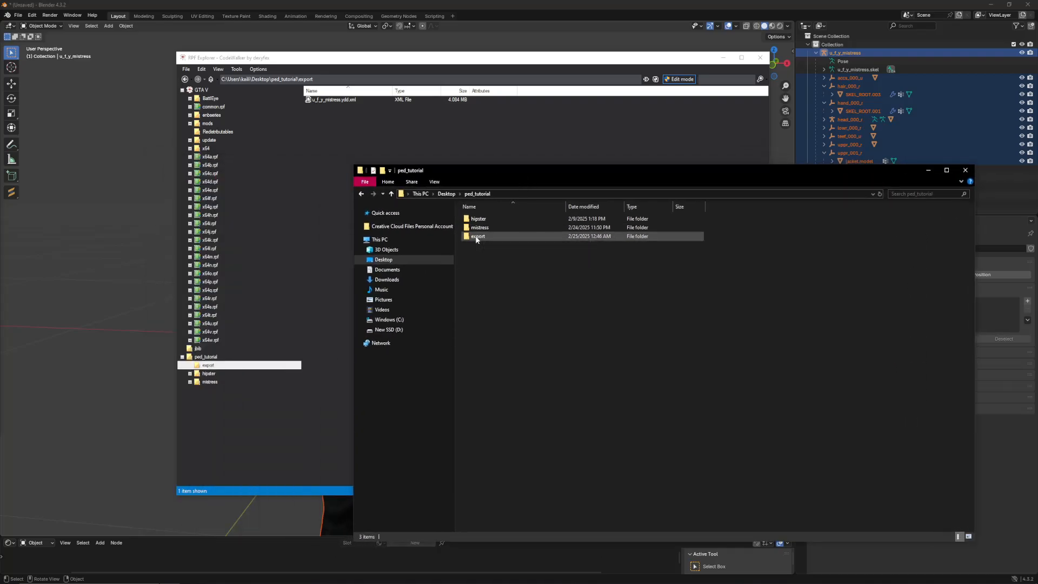
double_click(478, 235)
drag(478, 225, 325, 104)
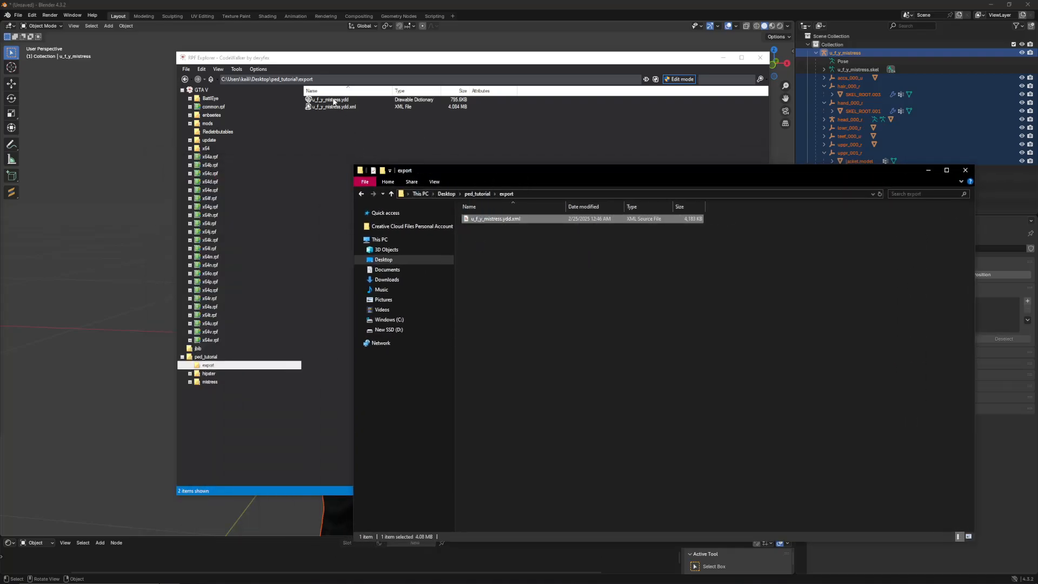
Step: Open u_f_y_mistress.ydd in the CodeWalker model viewer, then reposition and enlarge the viewer window
double_click(333, 101)
drag(295, 62, 323, 32)
drag(438, 288, 746, 455)
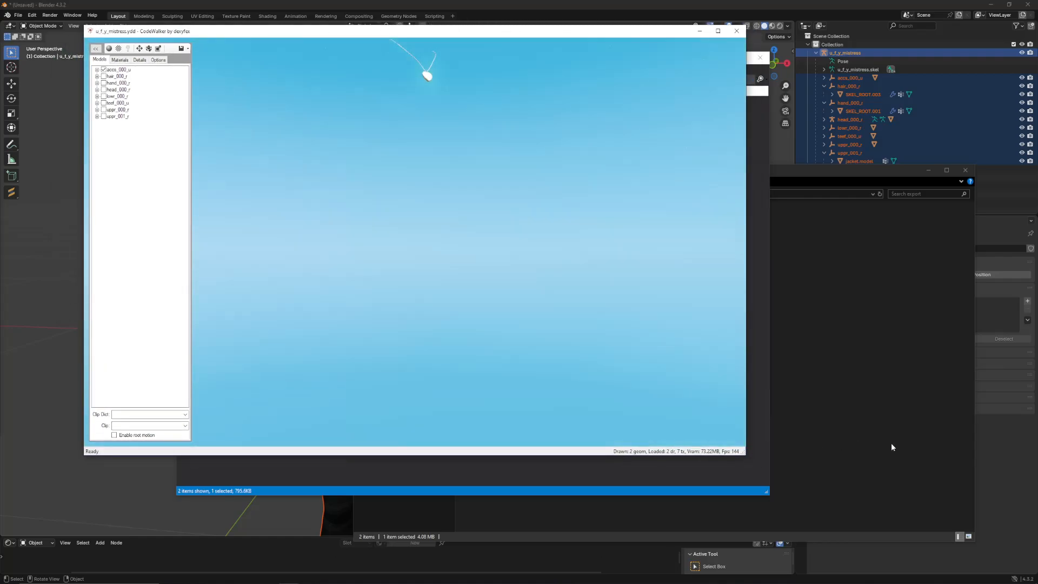
click(890, 447)
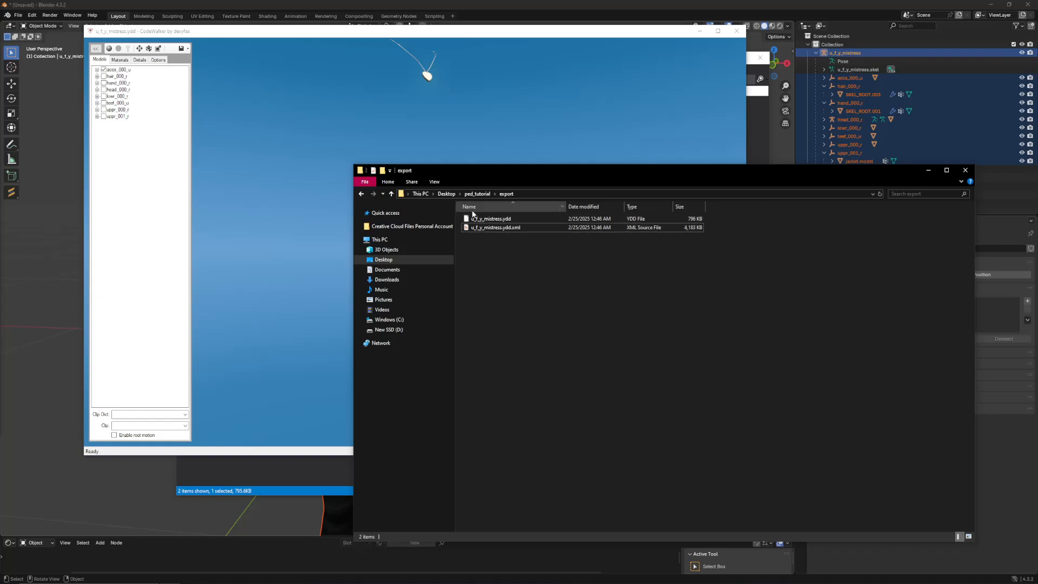
click(505, 230)
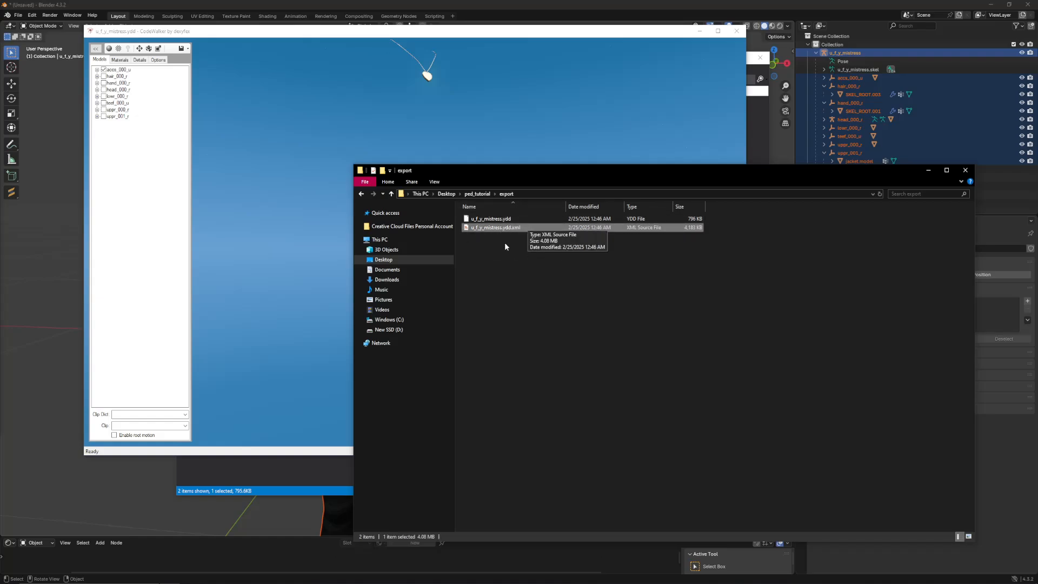
click(371, 144)
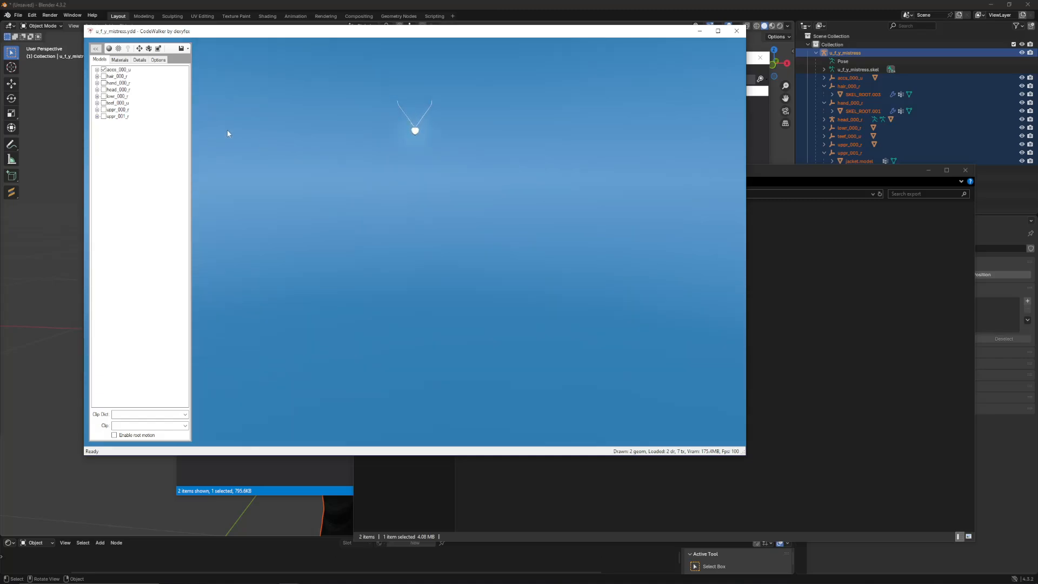
click(789, 301)
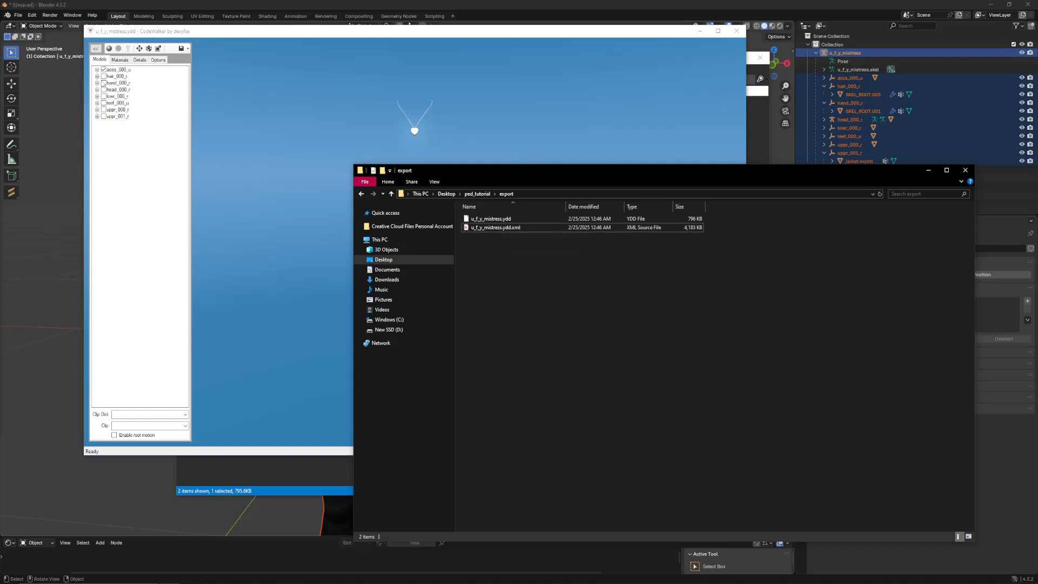
Step: Display uppr_001_r with the feet, lower body, head, hand and hair drawables to inspect the jacket on the full ped
click(104, 116)
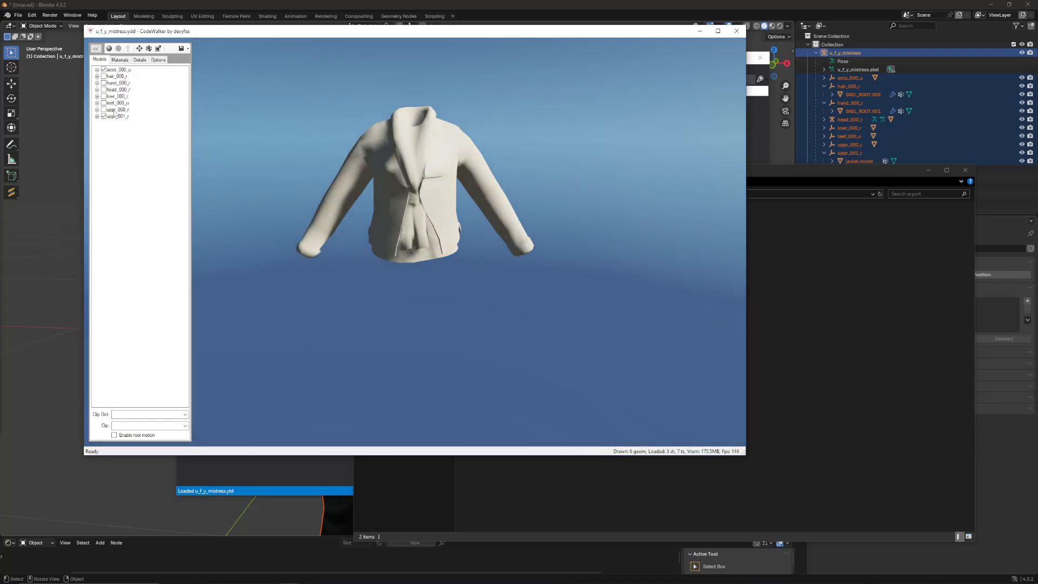
click(104, 103)
click(103, 97)
click(103, 89)
click(104, 82)
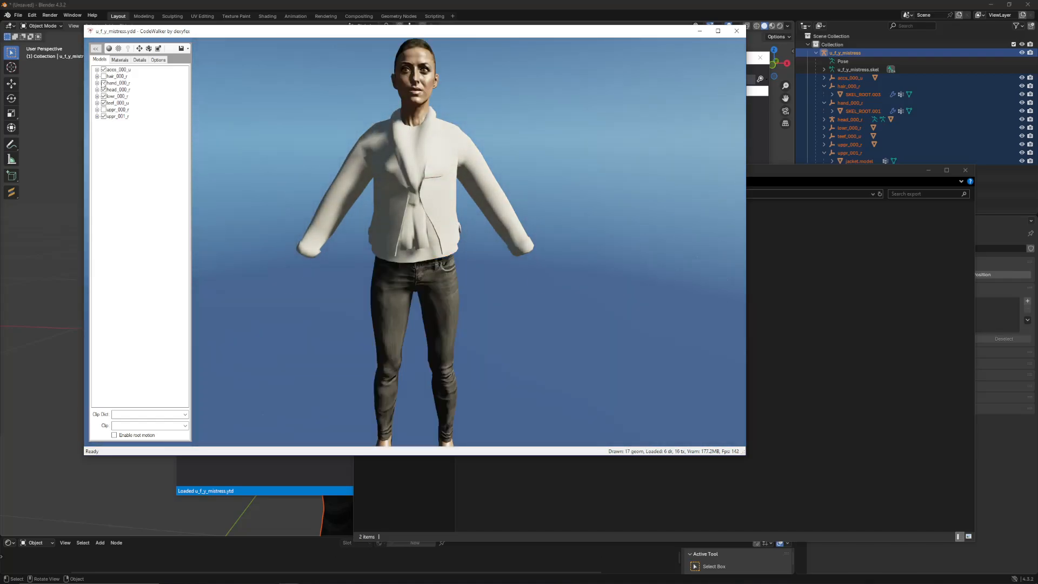
click(104, 77)
scroll(343, 176, up, 3)
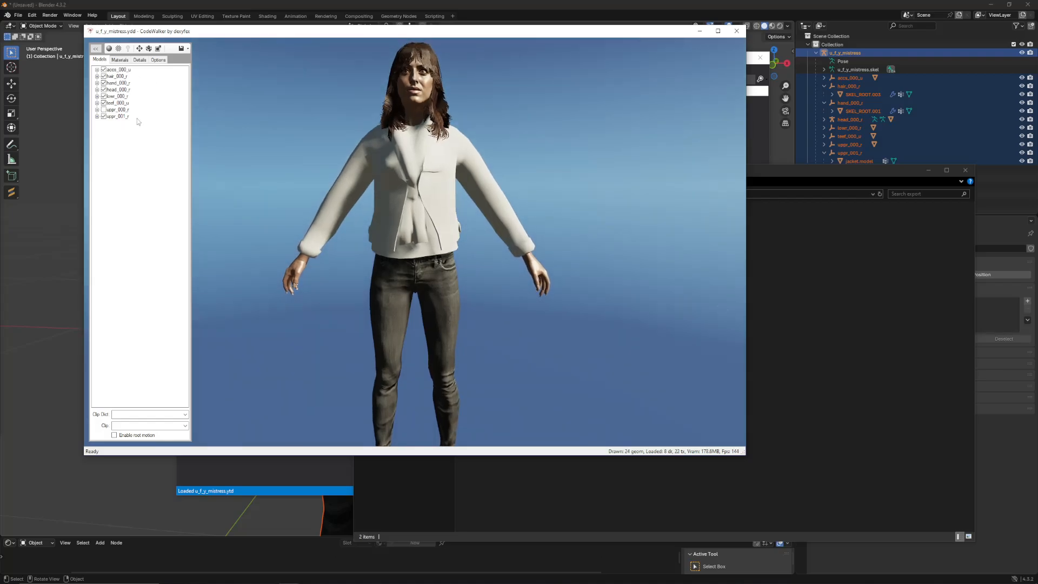
scroll(323, 151, down, 3)
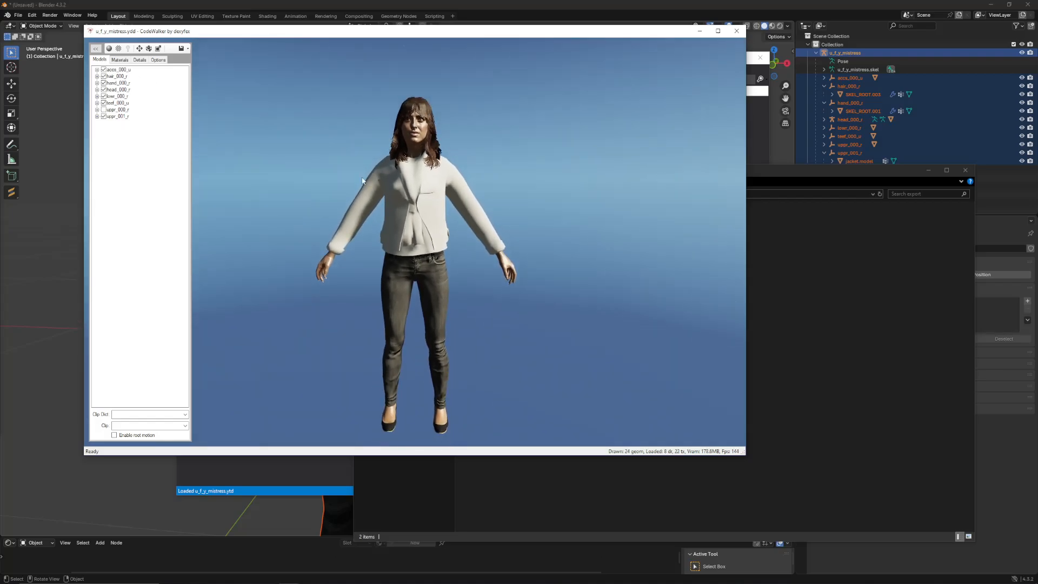
Step: Inspect the jacket on the full ped from several angles, and close the model viewer
drag(391, 237, 332, 191)
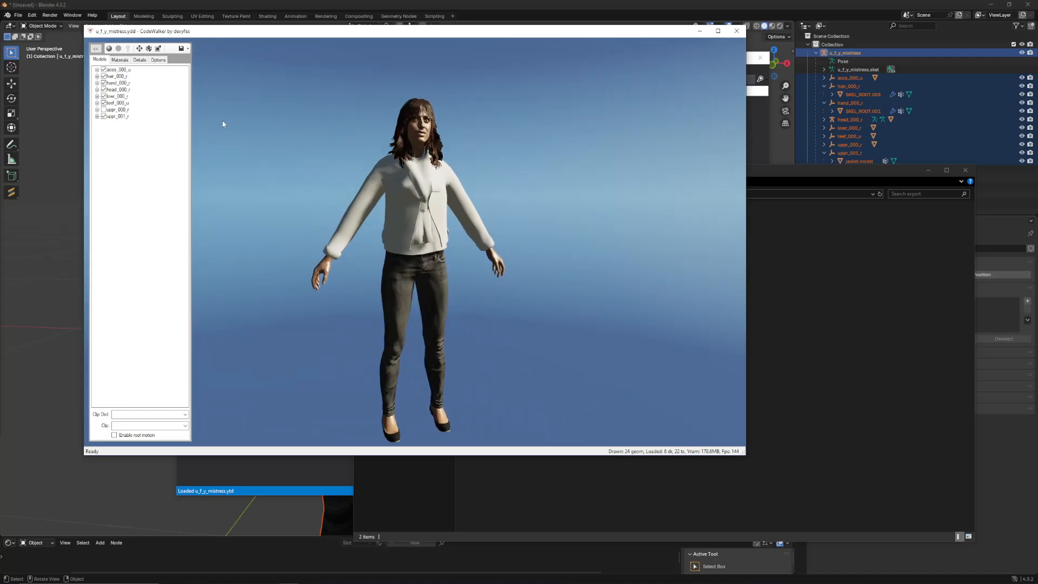
drag(223, 124, 365, 203)
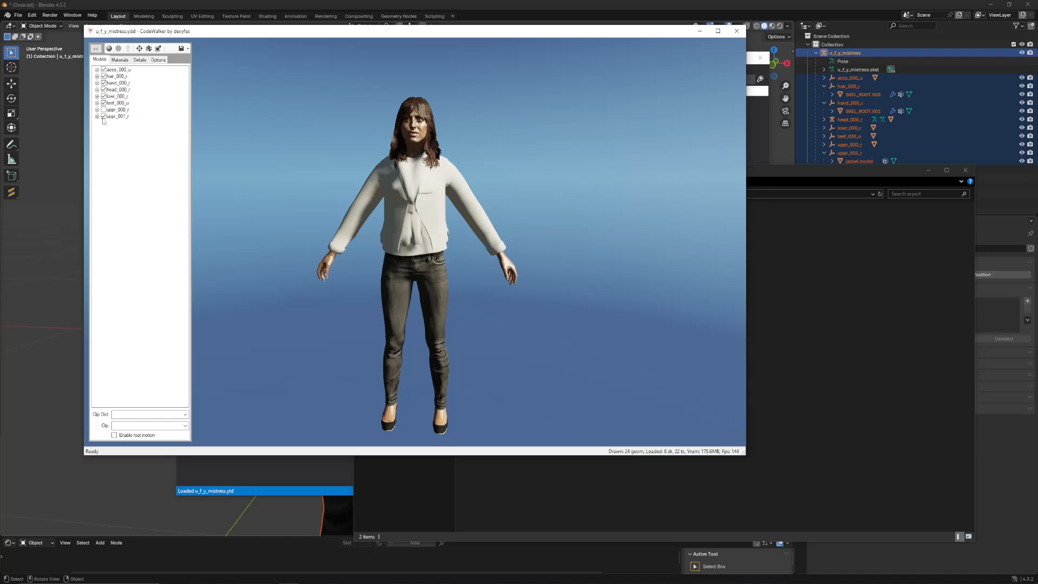
drag(392, 165, 453, 253)
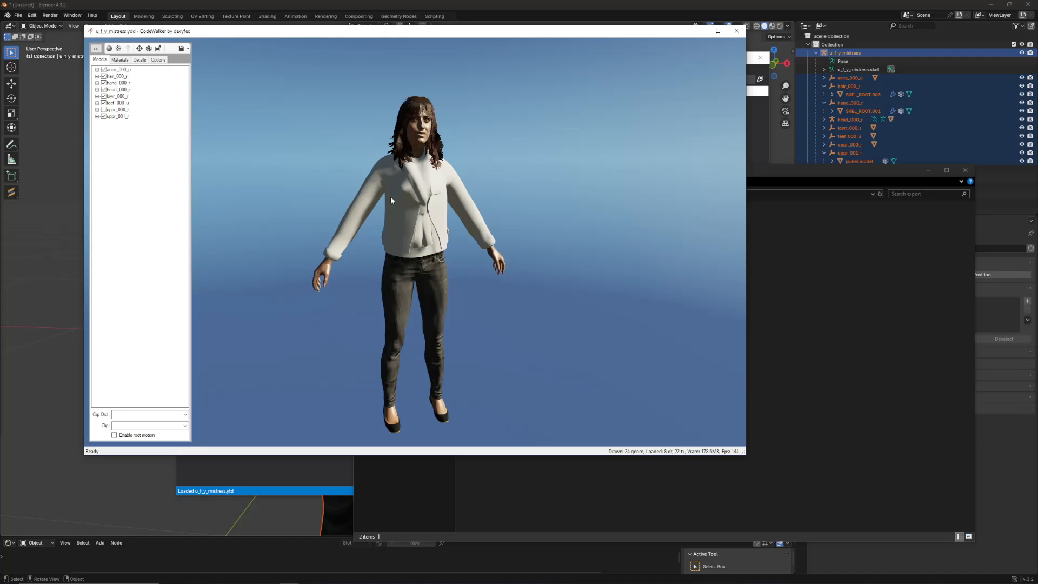
drag(391, 200, 325, 270)
drag(438, 223, 336, 206)
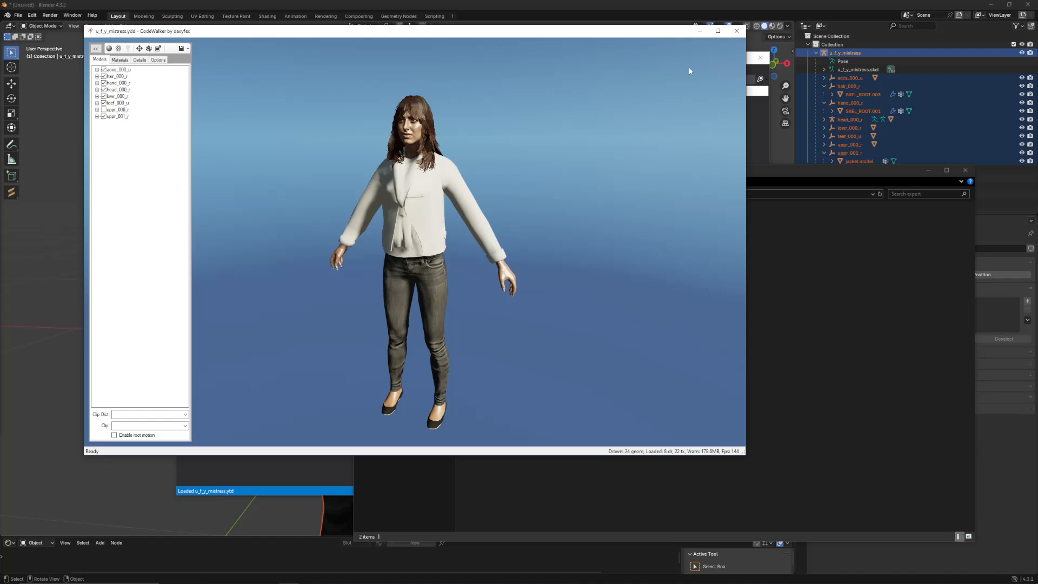
click(736, 31)
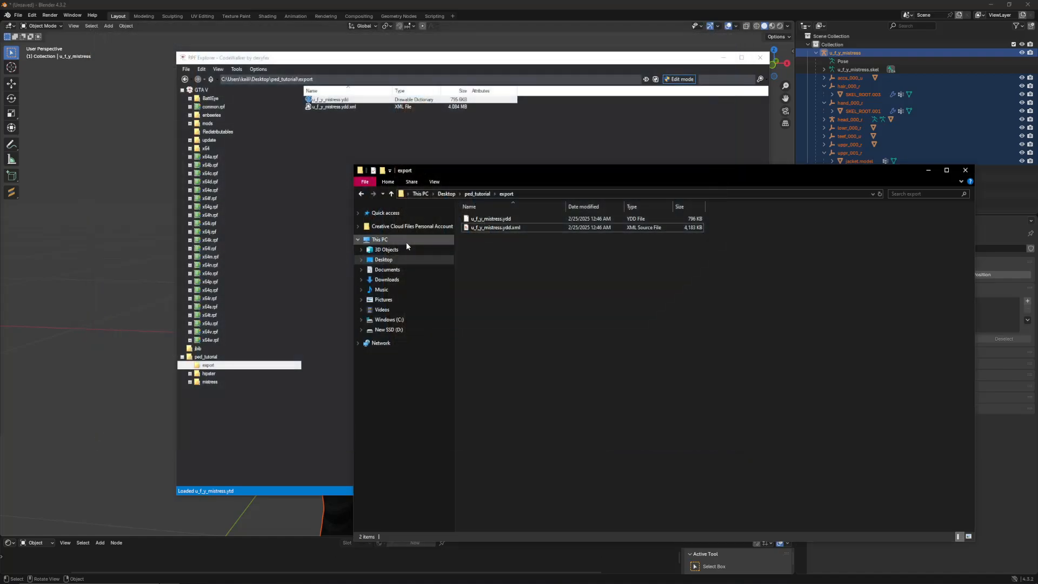
Step: Open u_f_y_mistress.ytd from the mistress folder in RPF Explorer and reposition the texture dictionary window
click(200, 380)
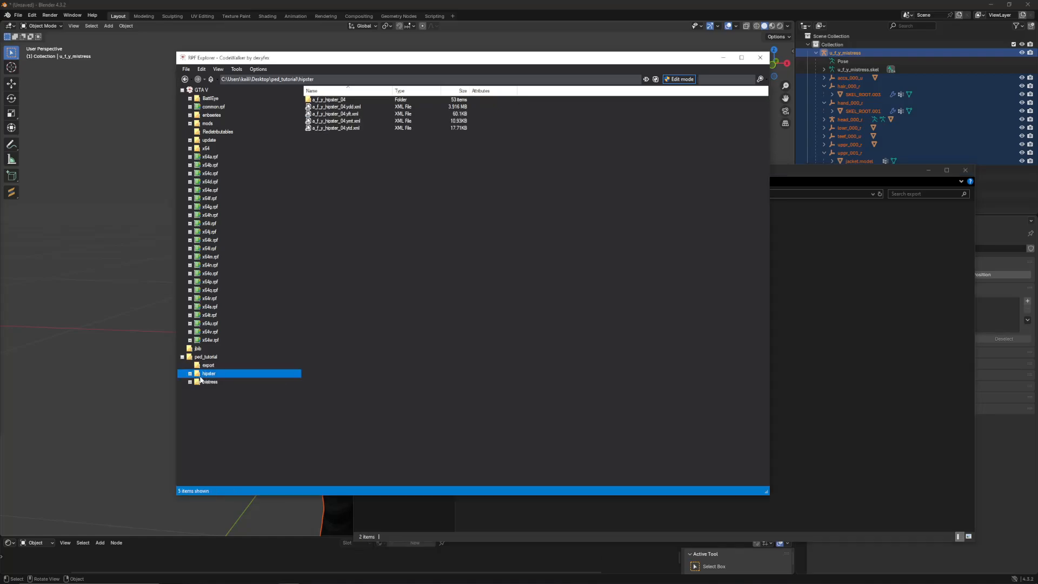
double_click(199, 382)
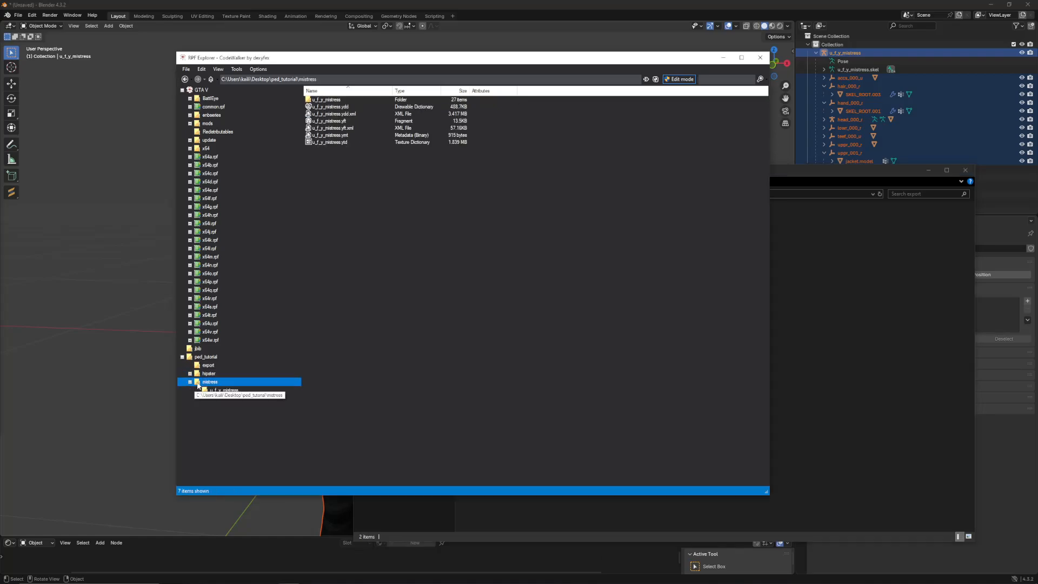
double_click(331, 142)
click(399, 71)
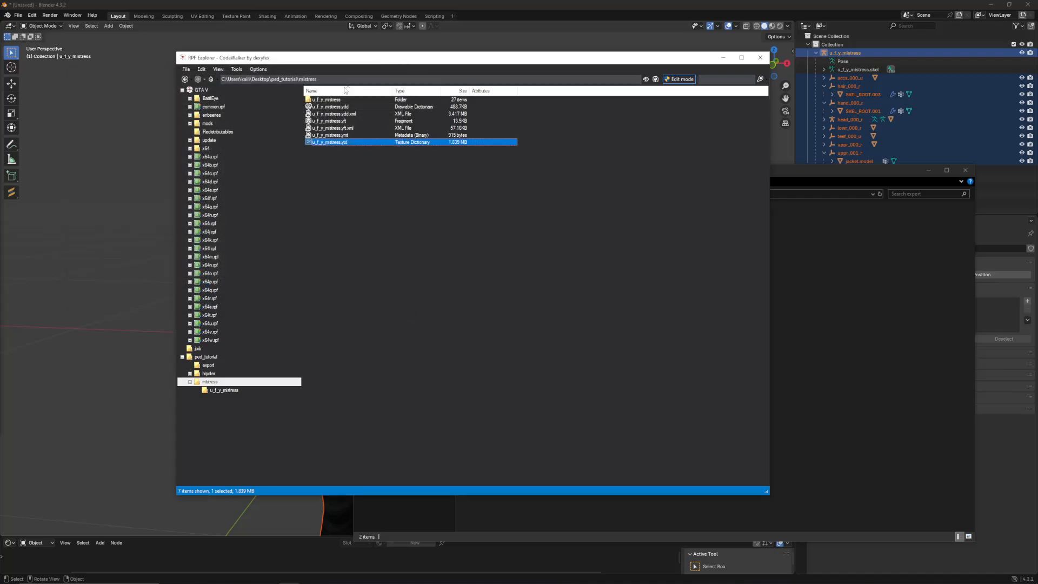
double_click(335, 143)
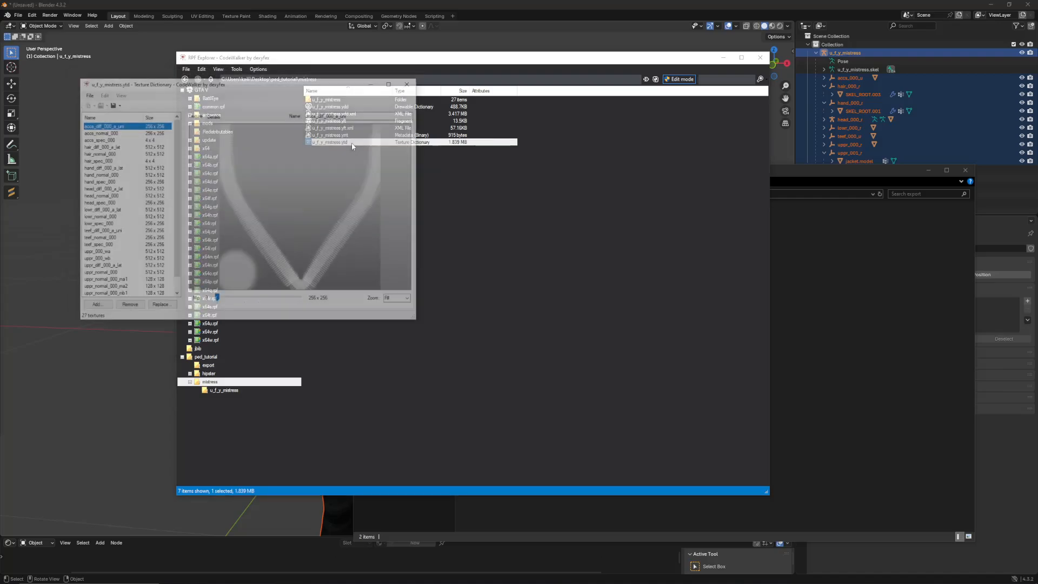
drag(241, 85, 426, 133)
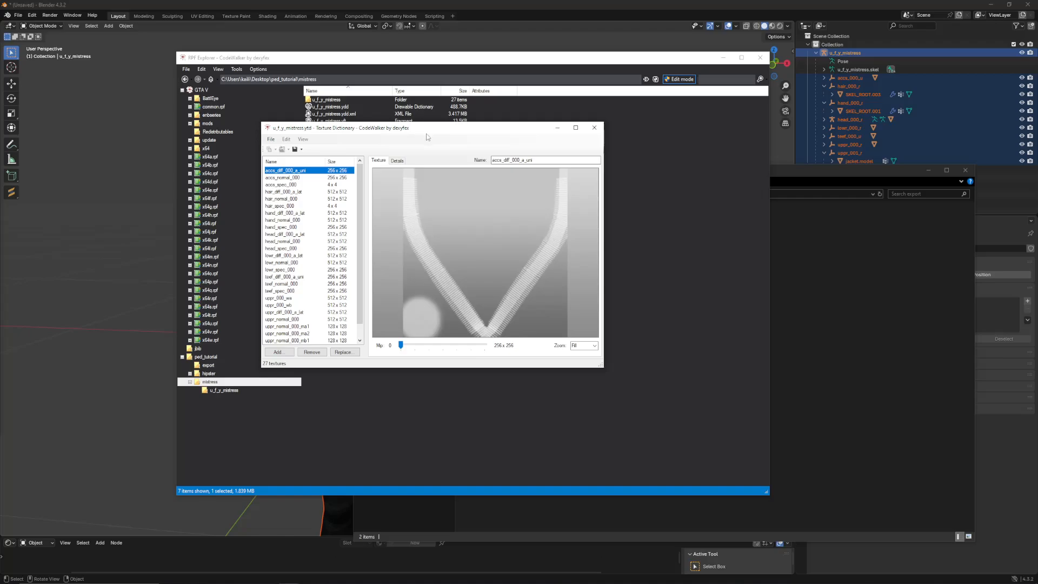
Step: Check jacket.model's material textures in Blender and add uppr_diff_001_a_whi, uppr_001_wa and uppr_spec_001 to CodeWalker's u_f_y_mistress.ytd
click(860, 161)
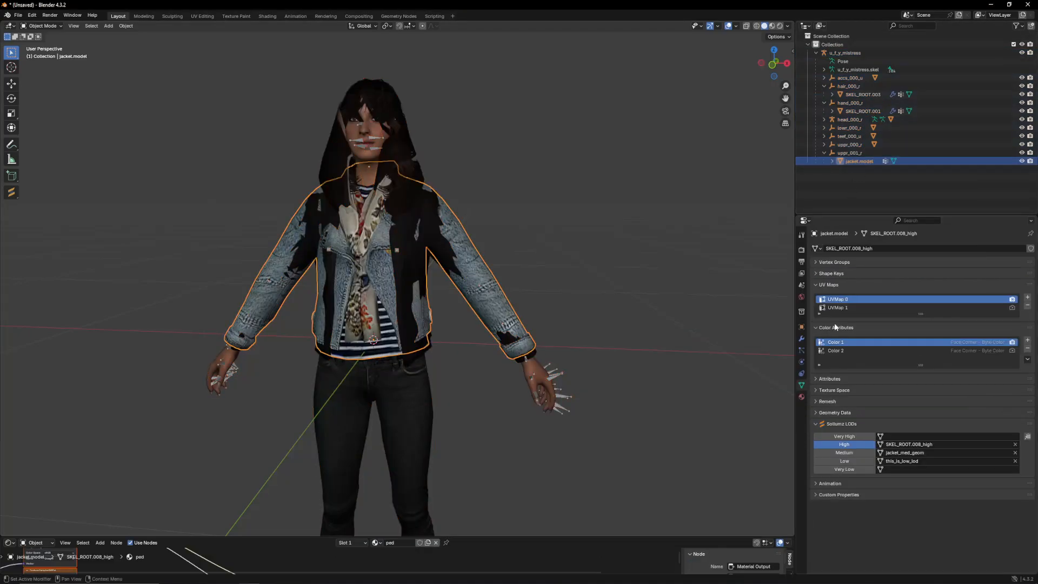
click(801, 397)
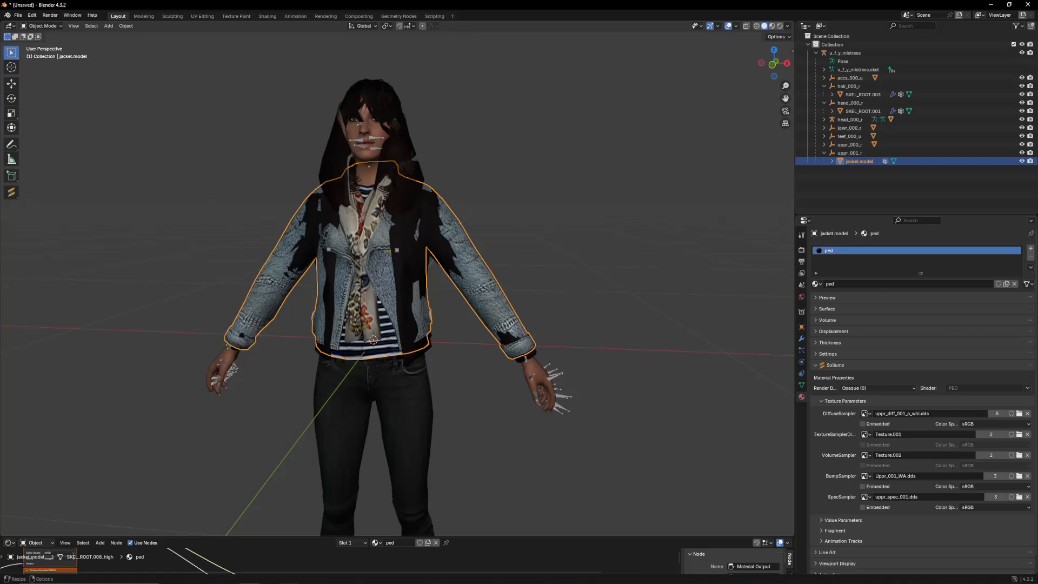
click(324, 548)
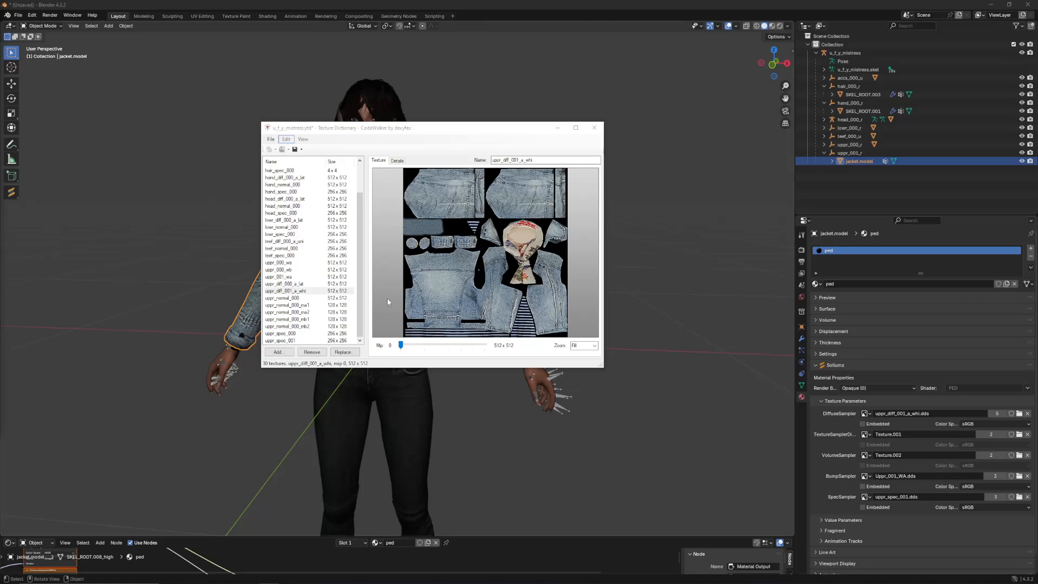
Step: Preview the uppr_diff_001_a_whi texture, and reposition and enlarge the texture dictionary window
click(306, 284)
click(298, 291)
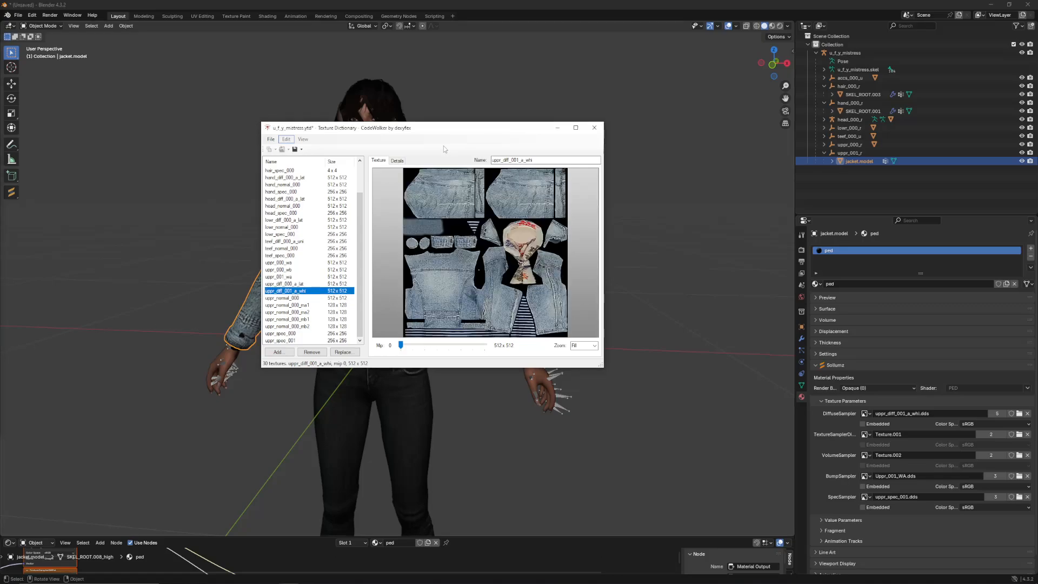
drag(415, 131, 347, 105)
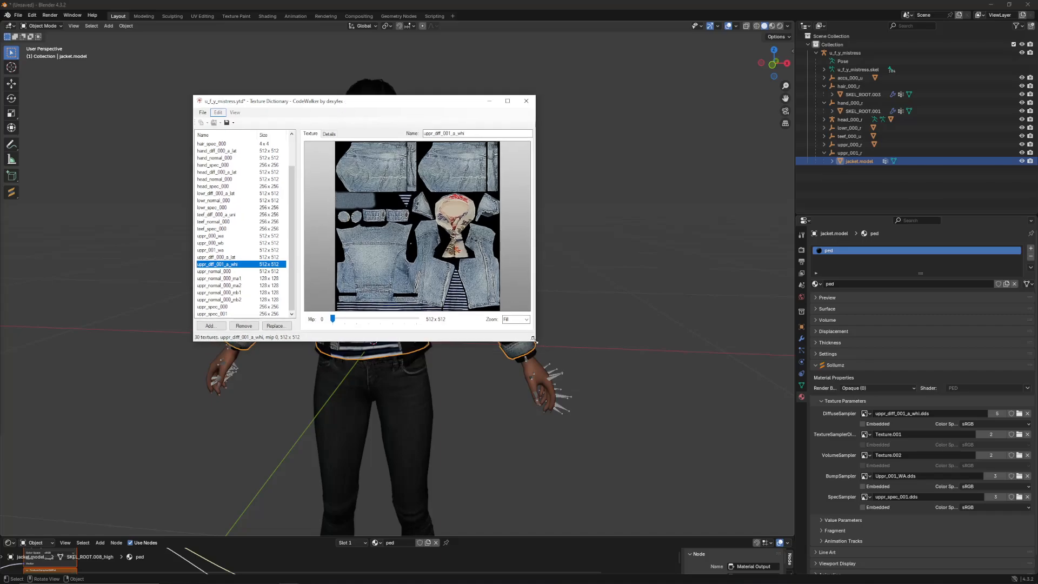
drag(534, 340, 749, 504)
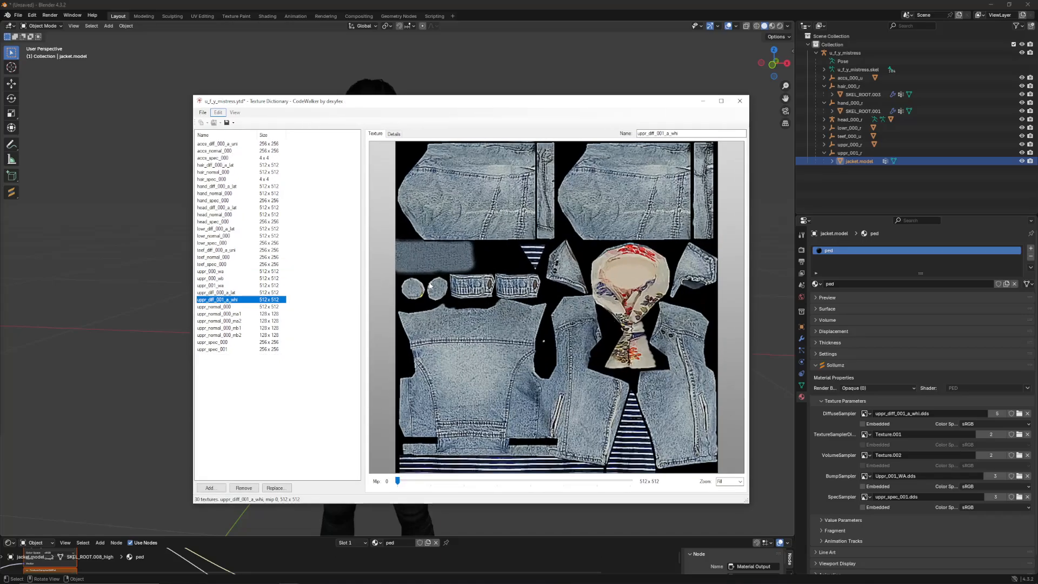
Step: Compare the names and previews of the uppr_diff_000_a_lat and uppr_diff_001_a_whi textures
click(223, 294)
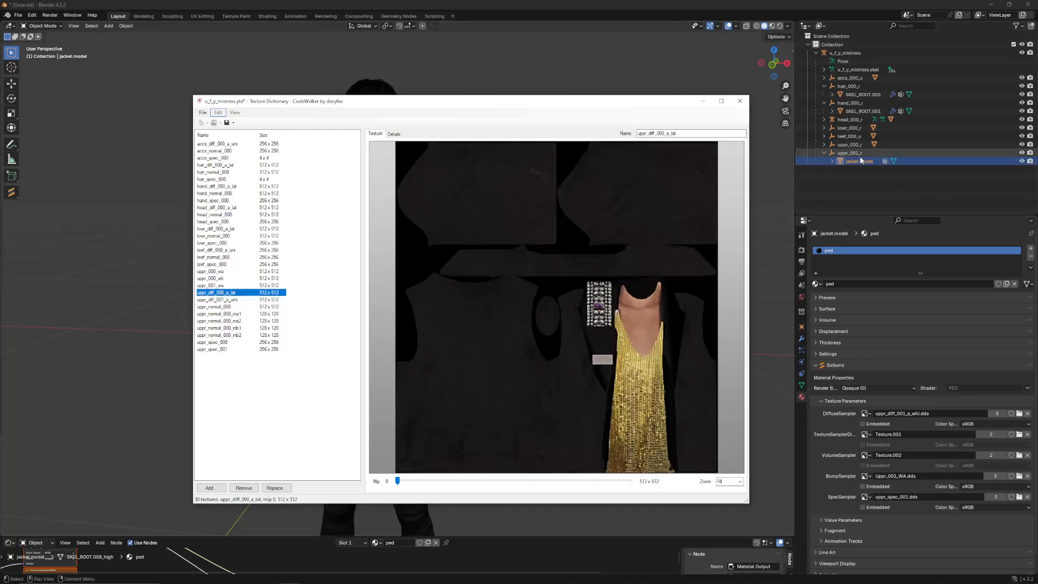
click(233, 300)
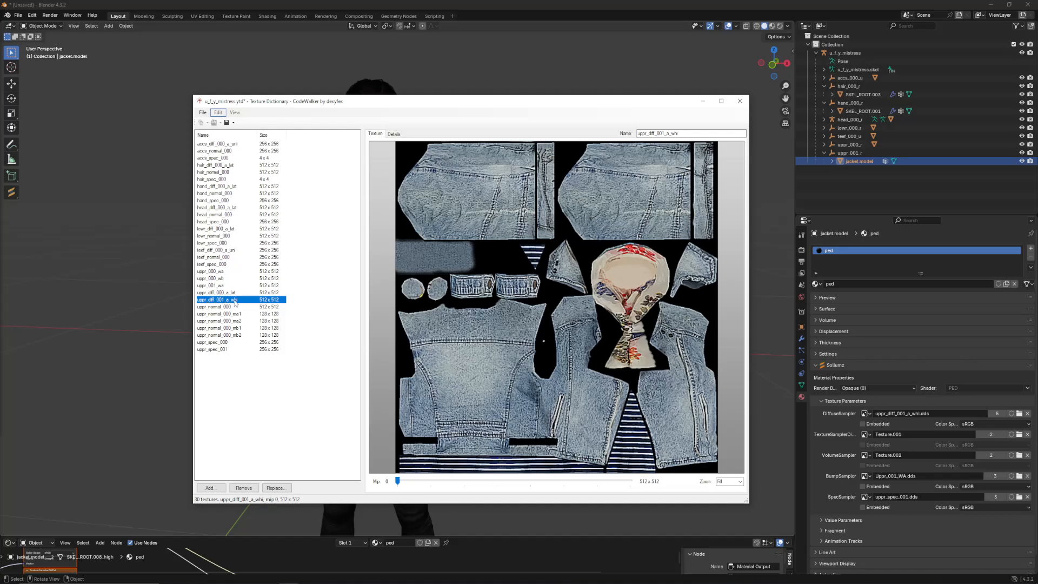
click(235, 292)
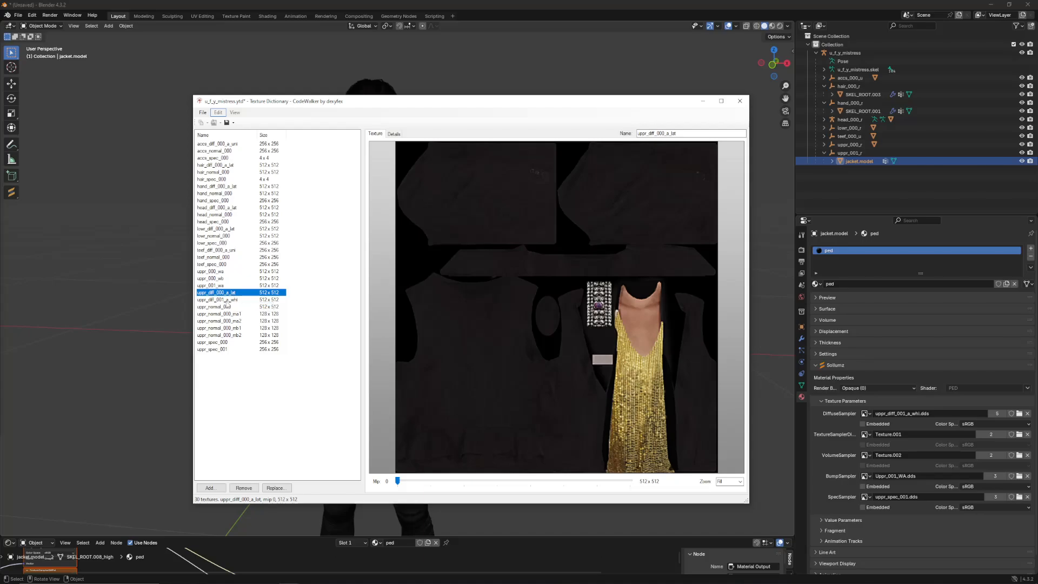
click(231, 299)
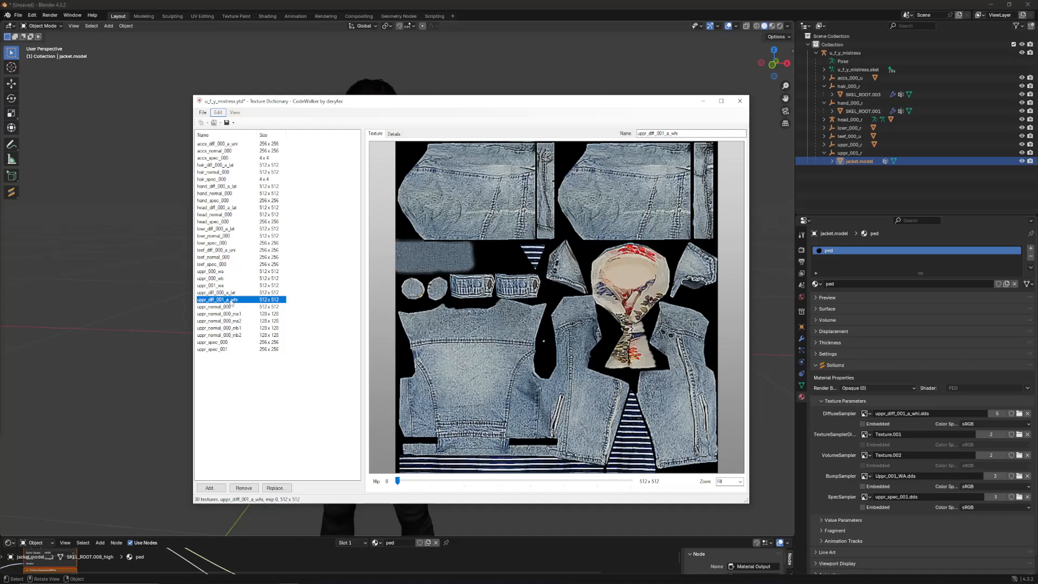
click(228, 294)
click(229, 299)
click(236, 359)
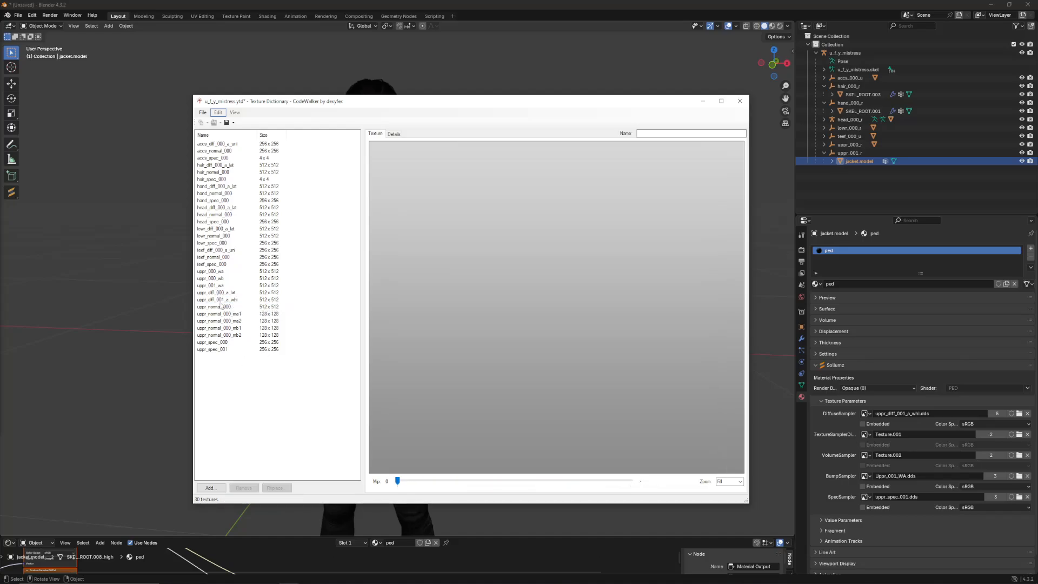
click(229, 300)
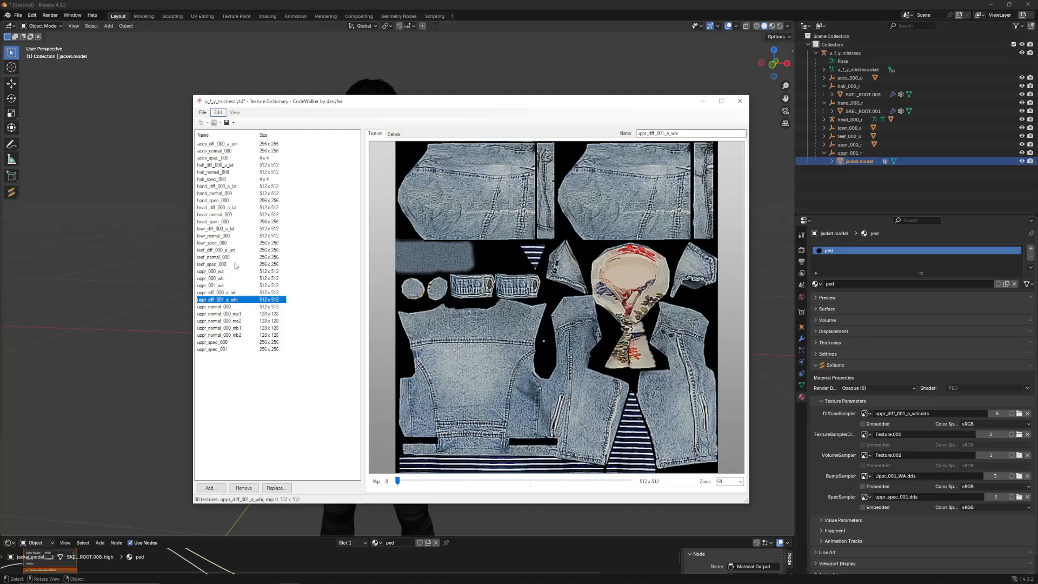
Step: Switch to File Explorer and examine the uppr_diff_001 a, b and c texture variants in the hipster folder's a_f_y_hipster_04 subfolder
click(175, 583)
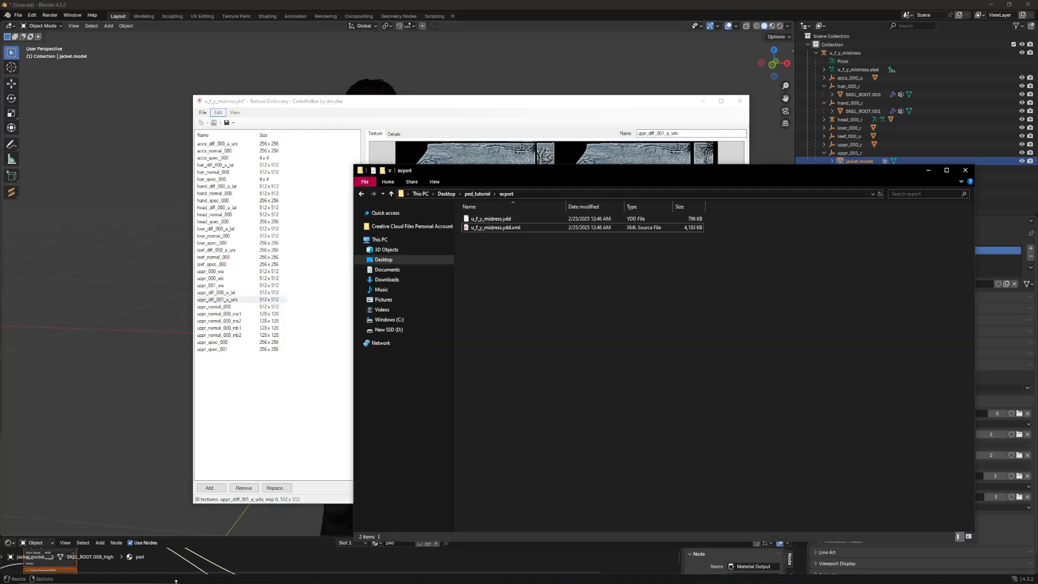
click(214, 300)
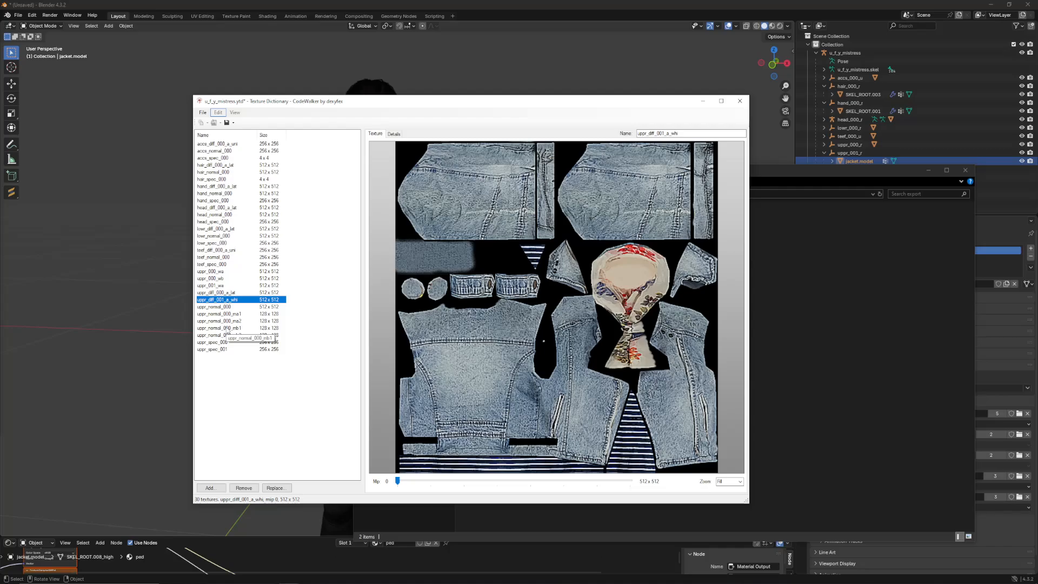
click(916, 314)
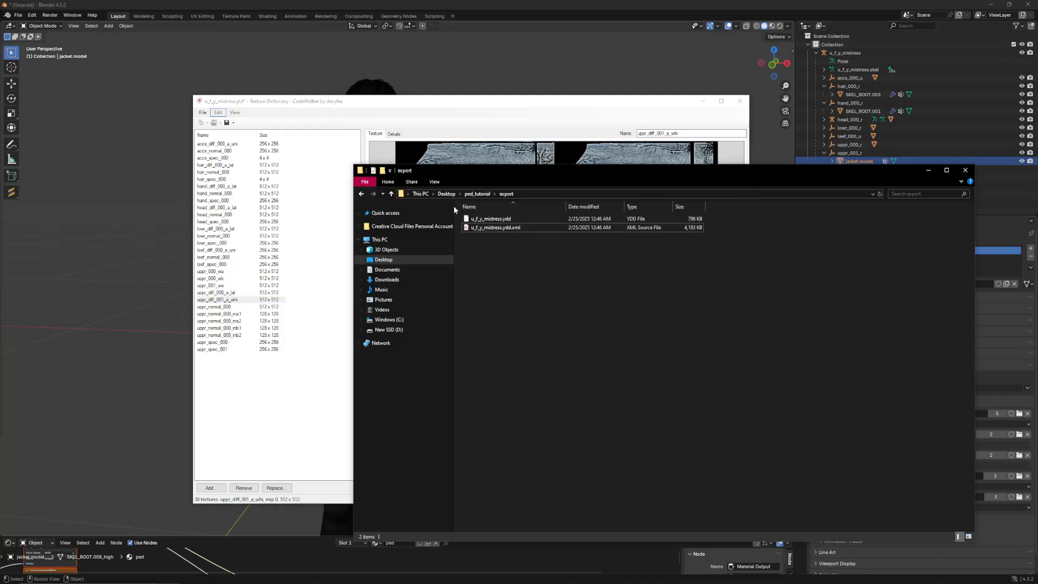
click(474, 195)
click(449, 195)
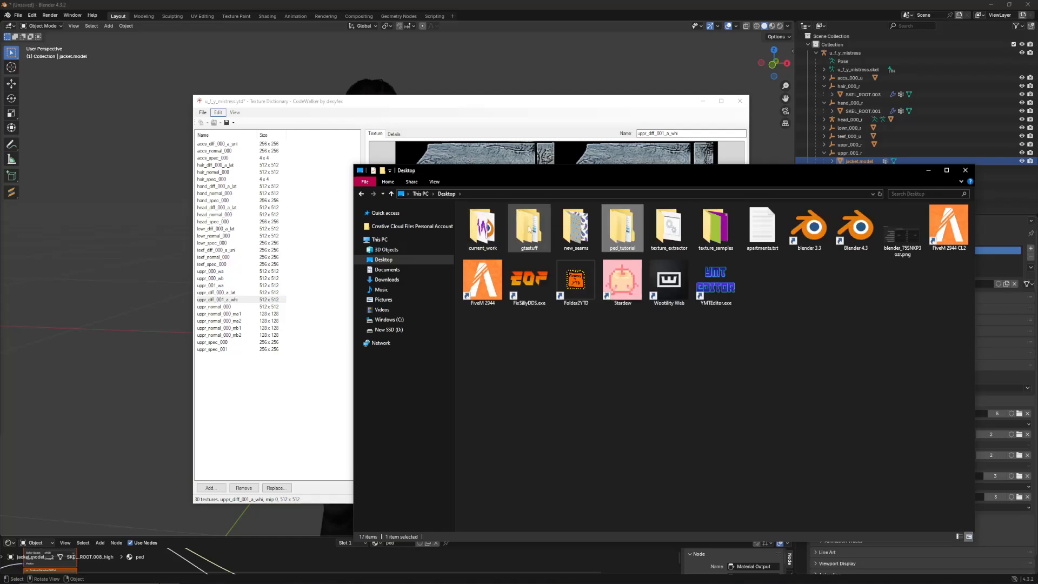
double_click(622, 227)
double_click(482, 217)
click(480, 195)
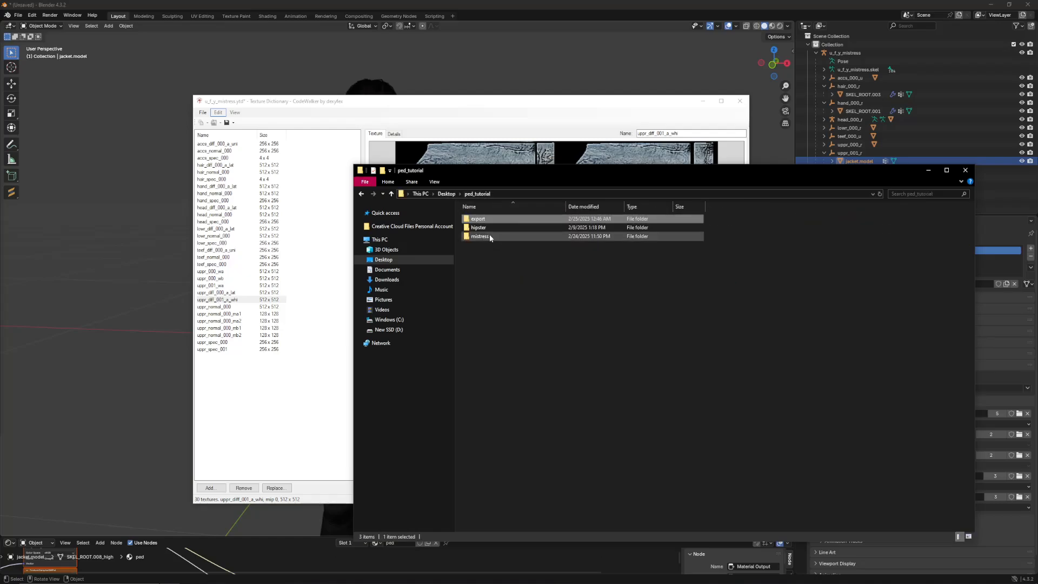
double_click(484, 228)
double_click(485, 220)
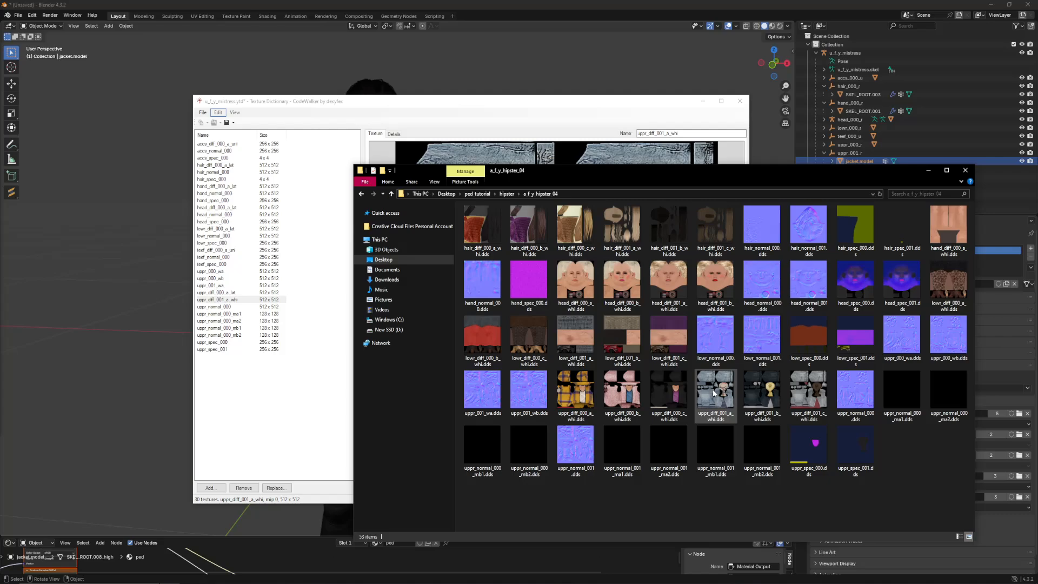
click(753, 400)
click(793, 399)
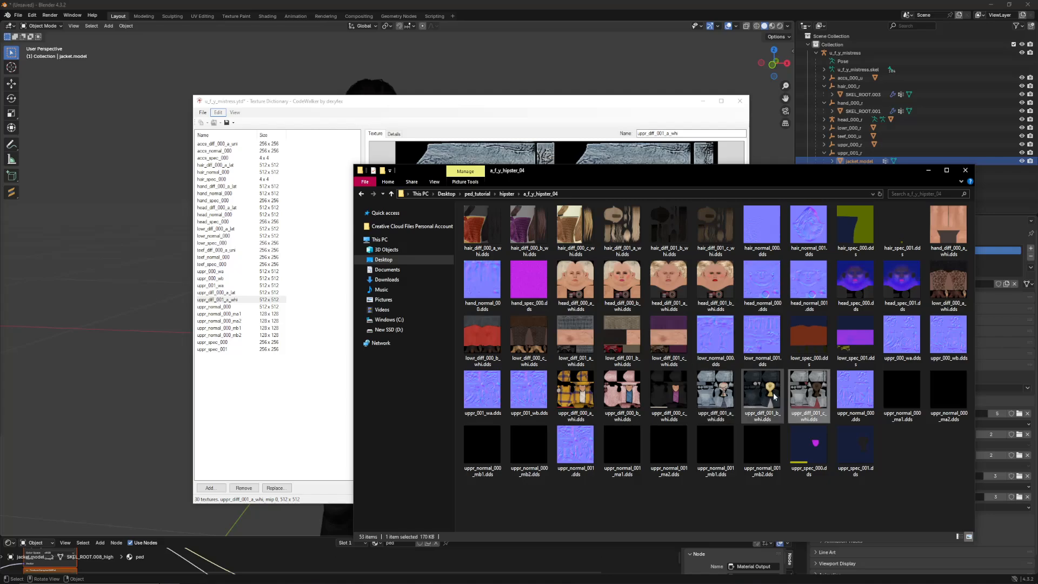
Step: Return to the texture dictionary in CodeWalker, save u_f_y_mistress.ytd with the added jacket textures and close it
click(217, 397)
click(219, 300)
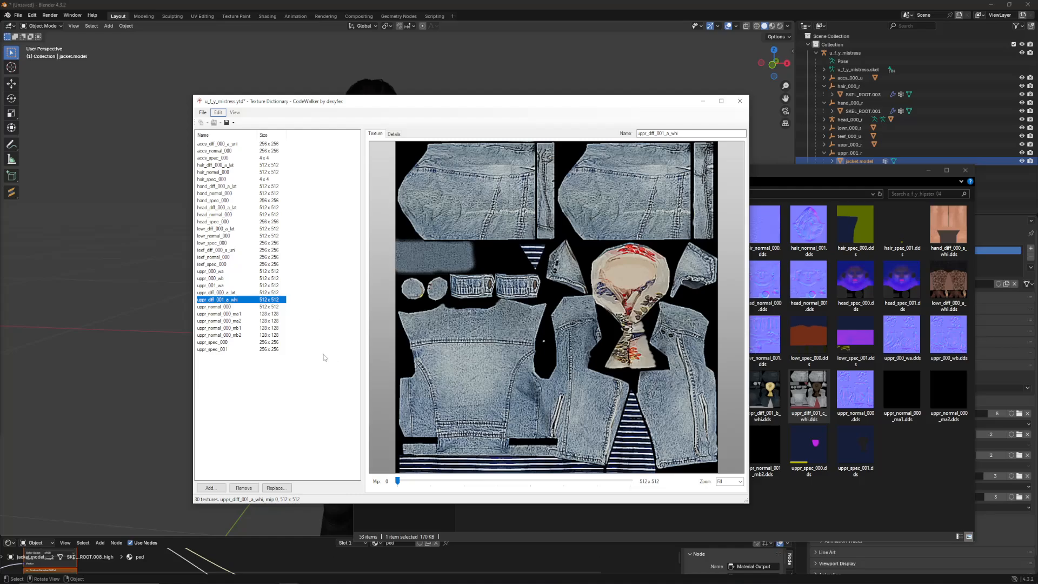
click(227, 123)
click(743, 100)
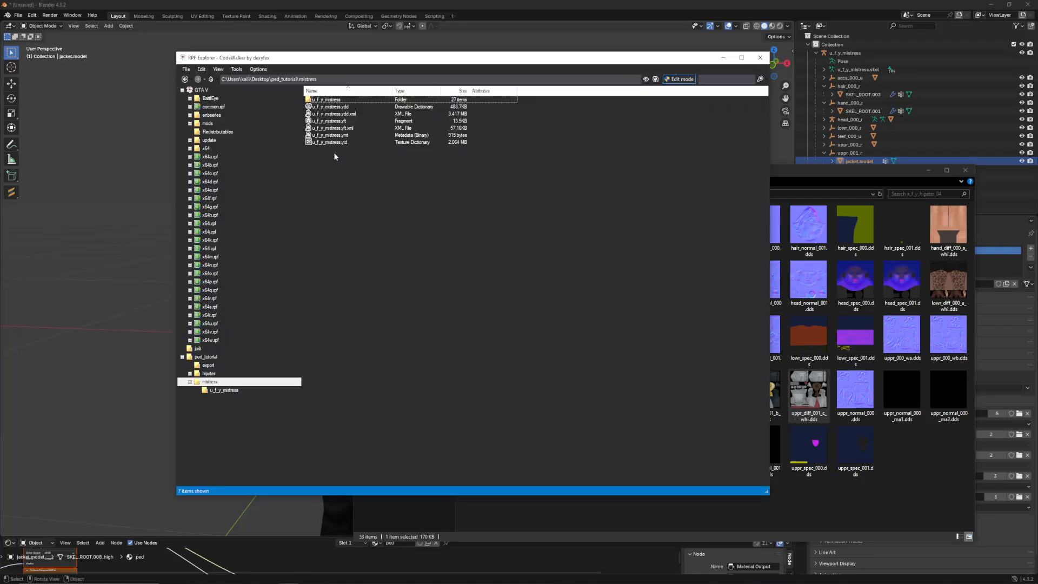
click(190, 107)
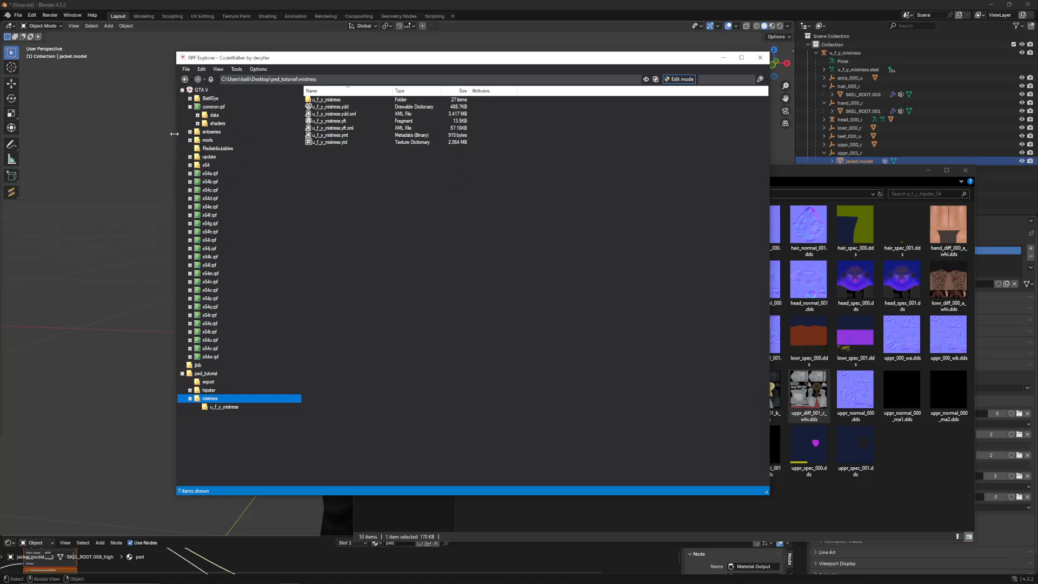
double_click(338, 106)
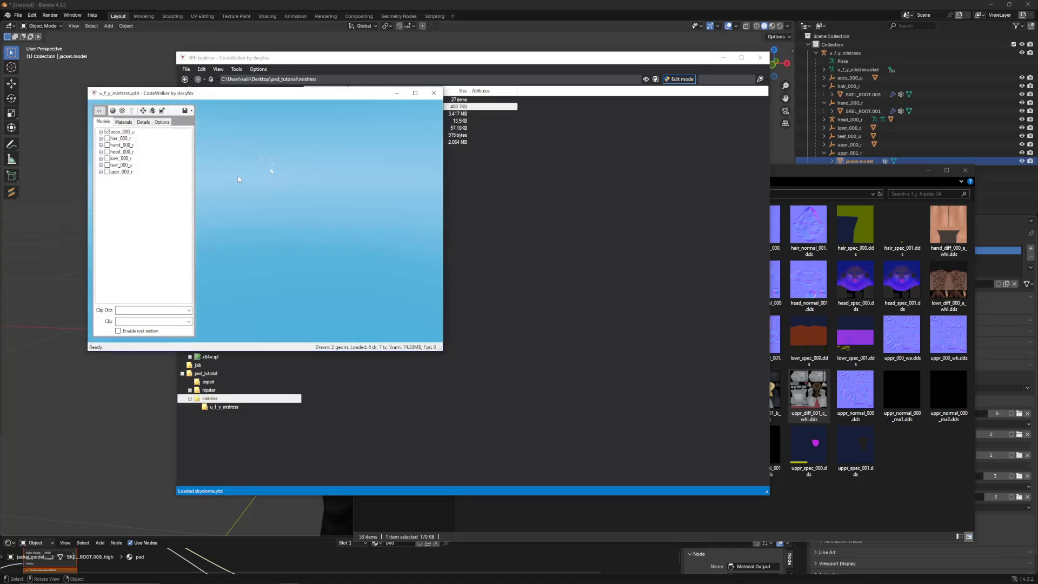
click(434, 93)
Step: Open u_f_y_mistress.ydd from the export folder in the CodeWalker model viewer
click(207, 390)
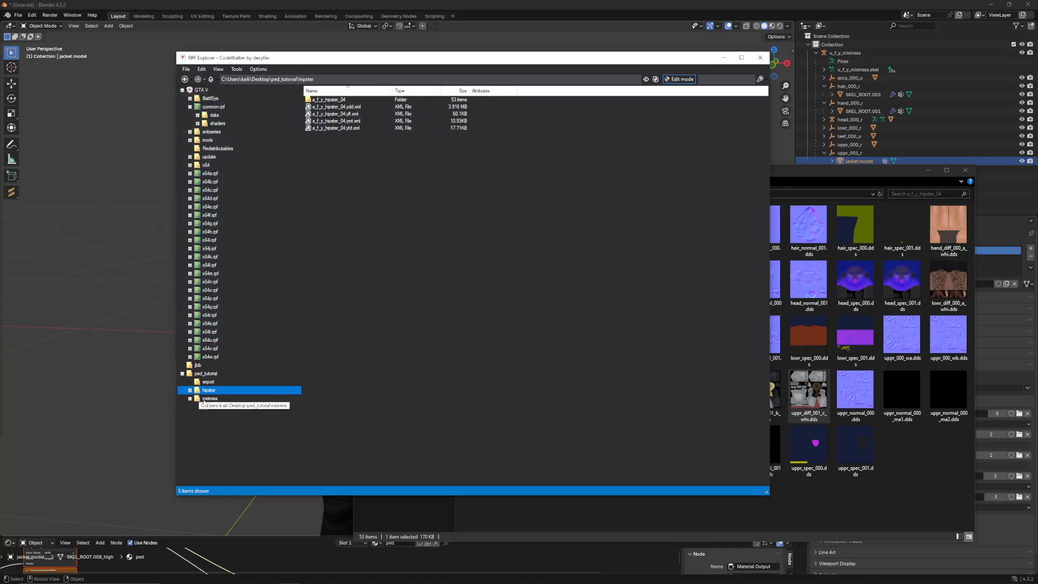
click(204, 399)
click(206, 383)
double_click(343, 100)
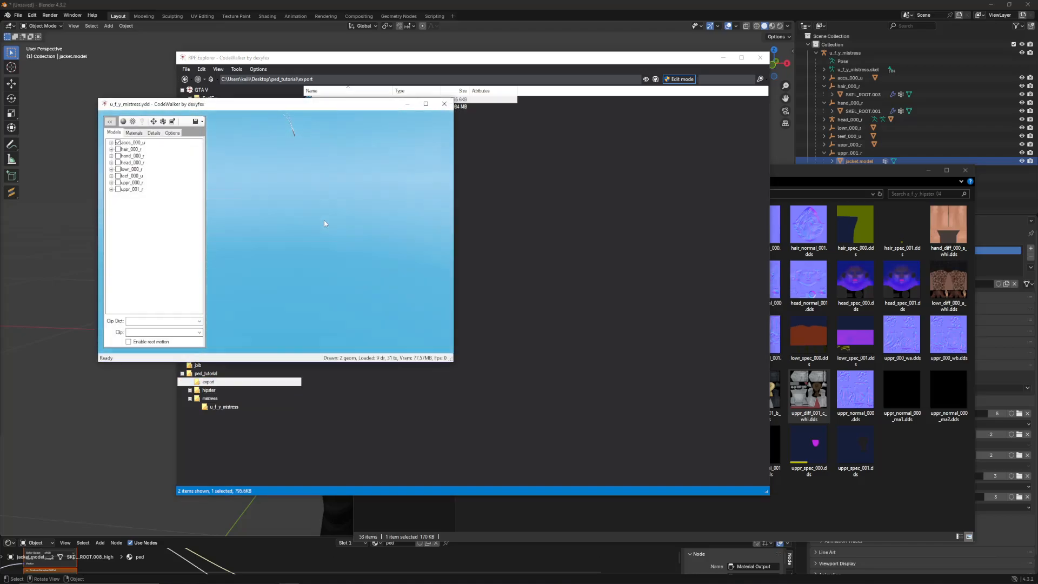
Step: Show the uppr_001_r model in the viewer, inspect the jacket's appearance and close the model viewer
click(118, 189)
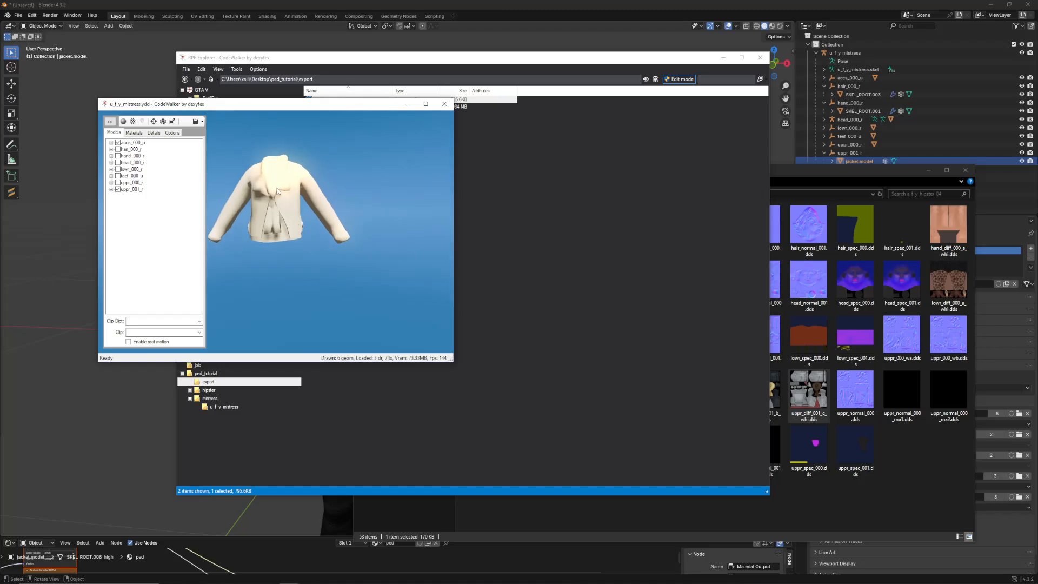
drag(279, 191, 290, 208)
click(441, 106)
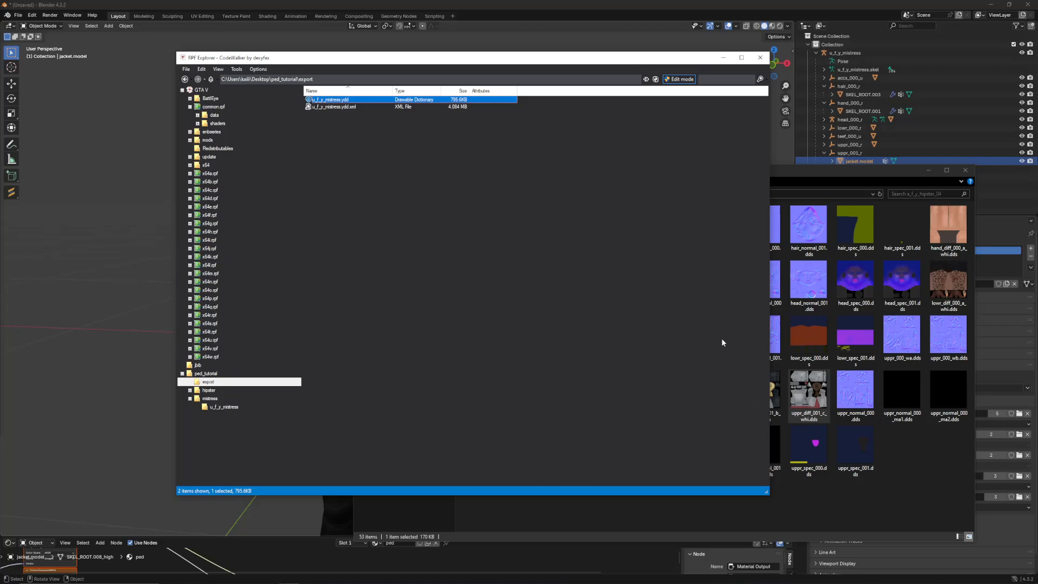
Step: Copy u_f_y_mistress.ydd from the export folder into the mistress folder under reveler's stream folder in File Explorer
click(784, 533)
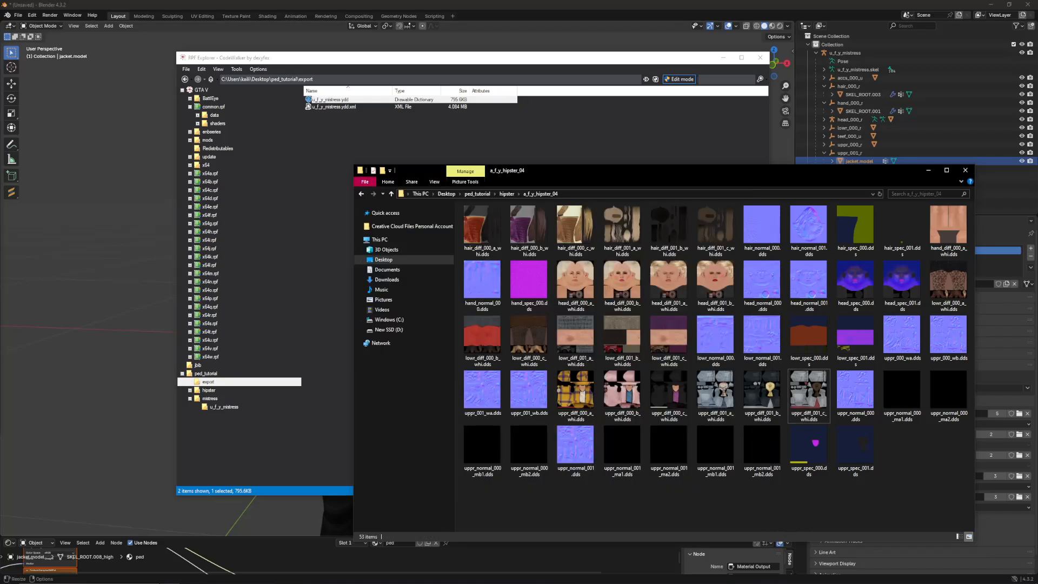
click(340, 101)
click(336, 101)
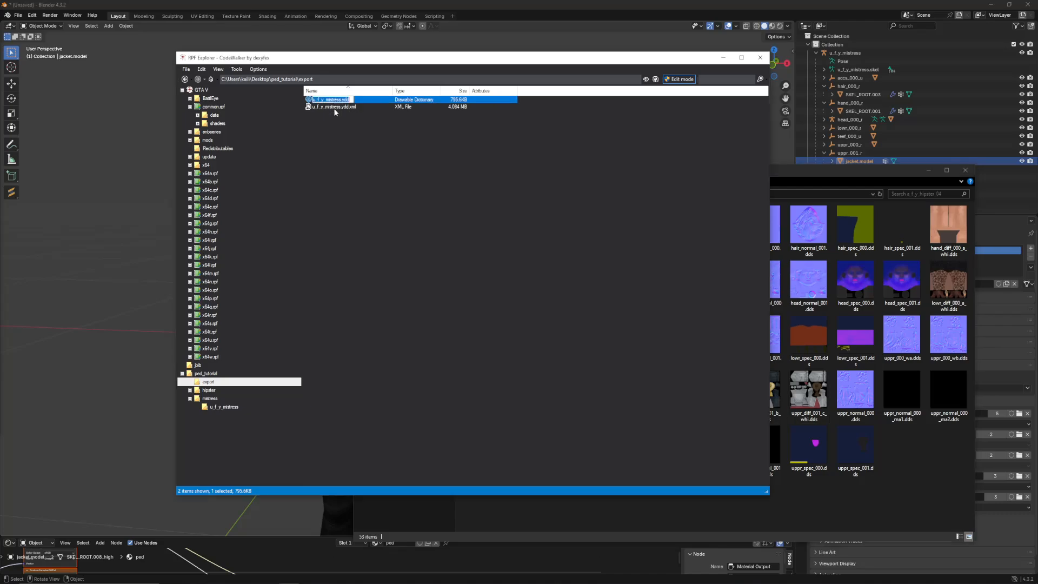
click(365, 329)
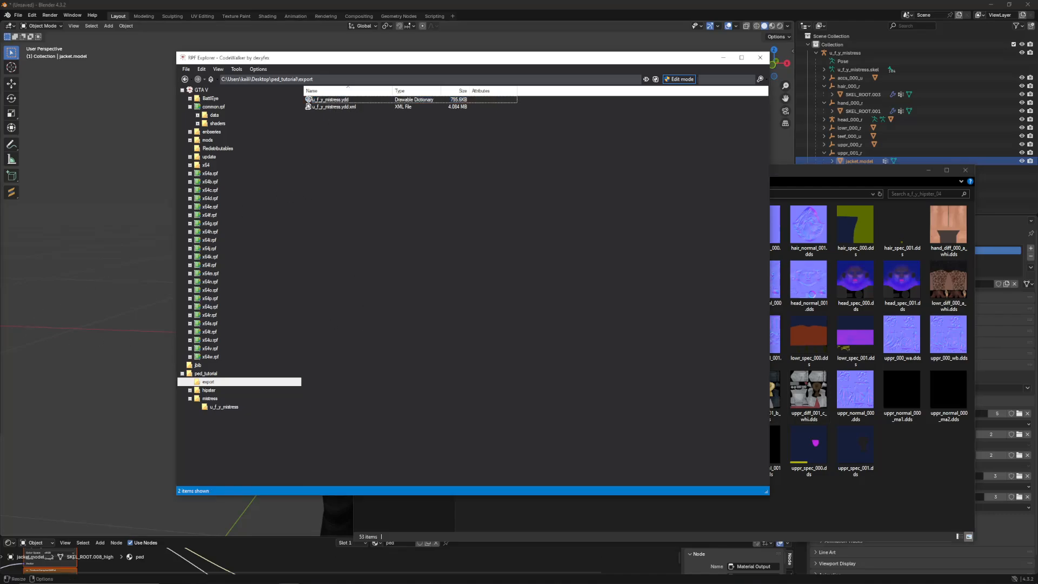
key(alt+Tab)
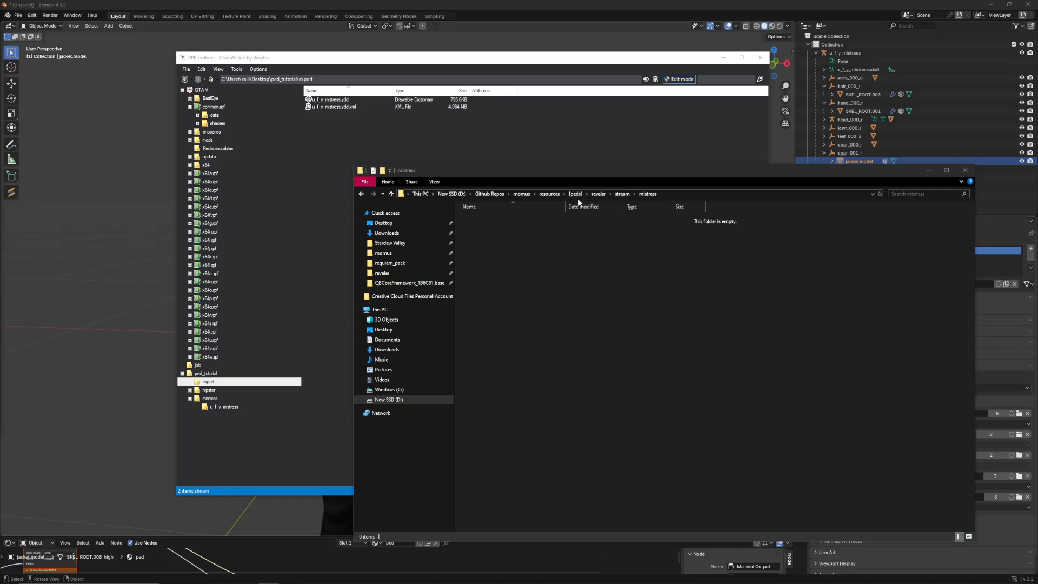
click(581, 229)
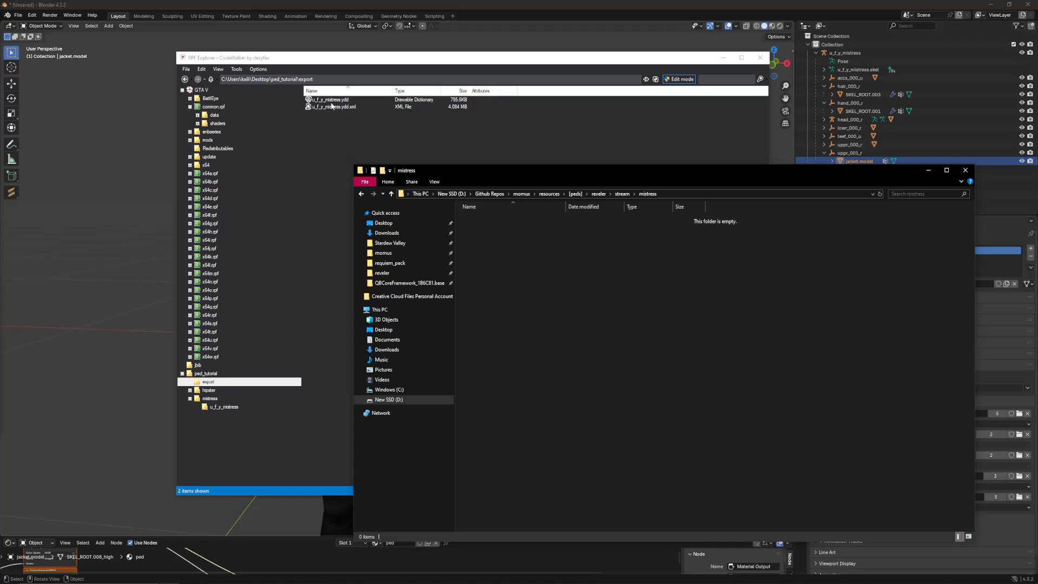
drag(332, 101, 796, 330)
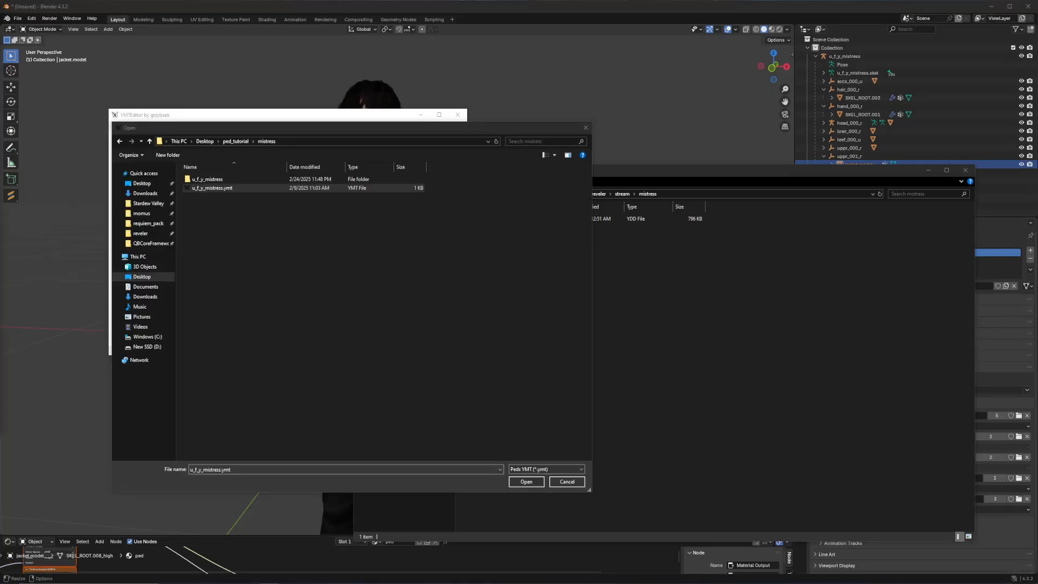
click(600, 238)
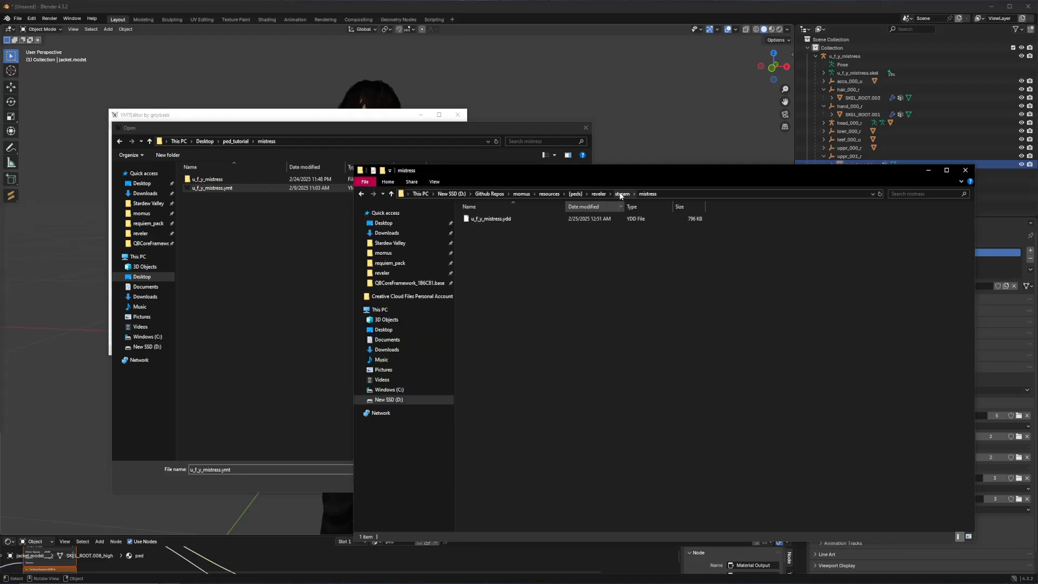
right_click(163, 583)
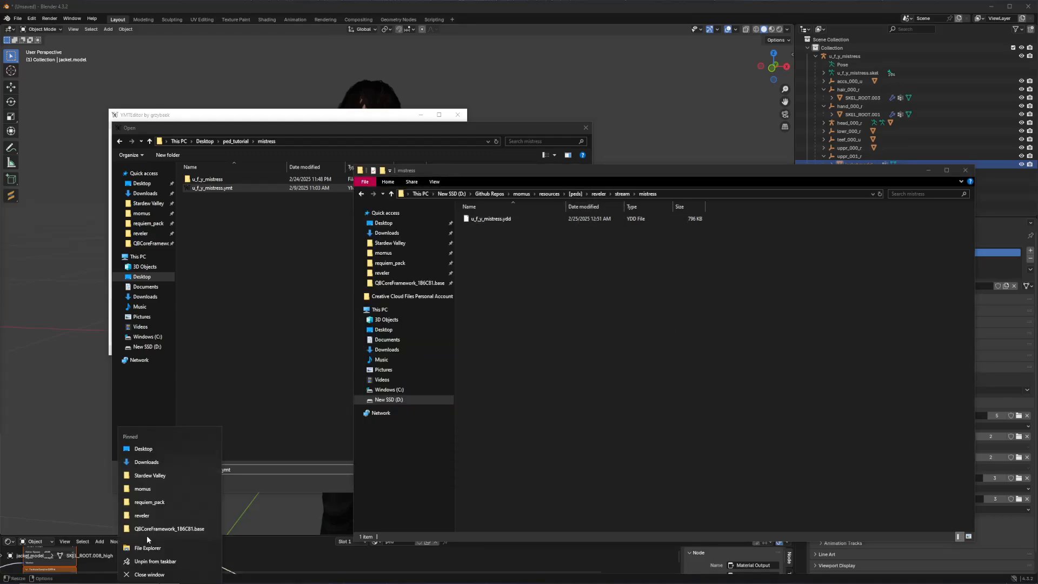
click(610, 376)
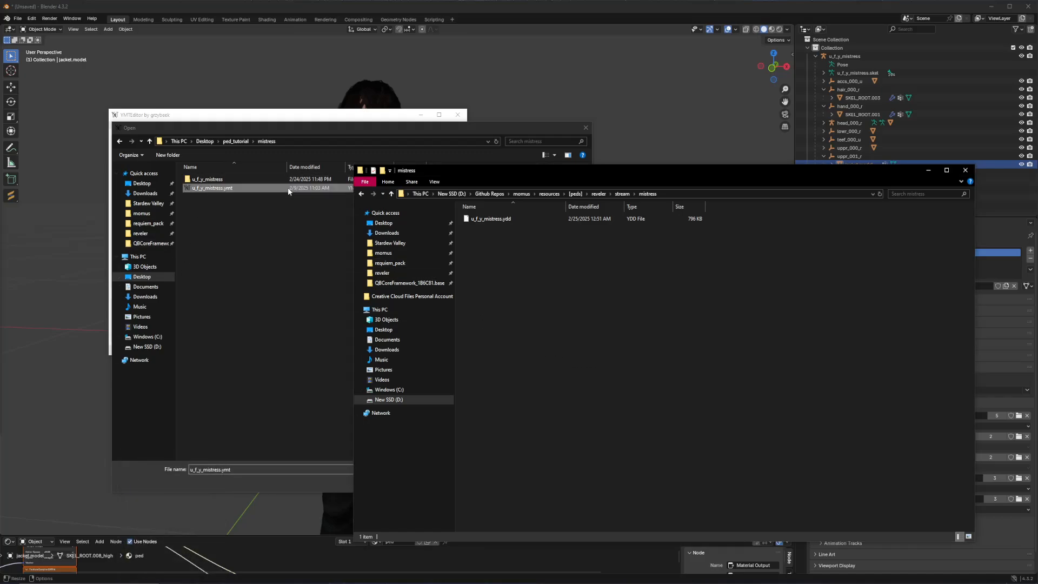
Step: Switch to YMTEditor, open u_f_y_mistress.ymt from ped_tutorial's mistress folder and enlarge the editor window
click(220, 190)
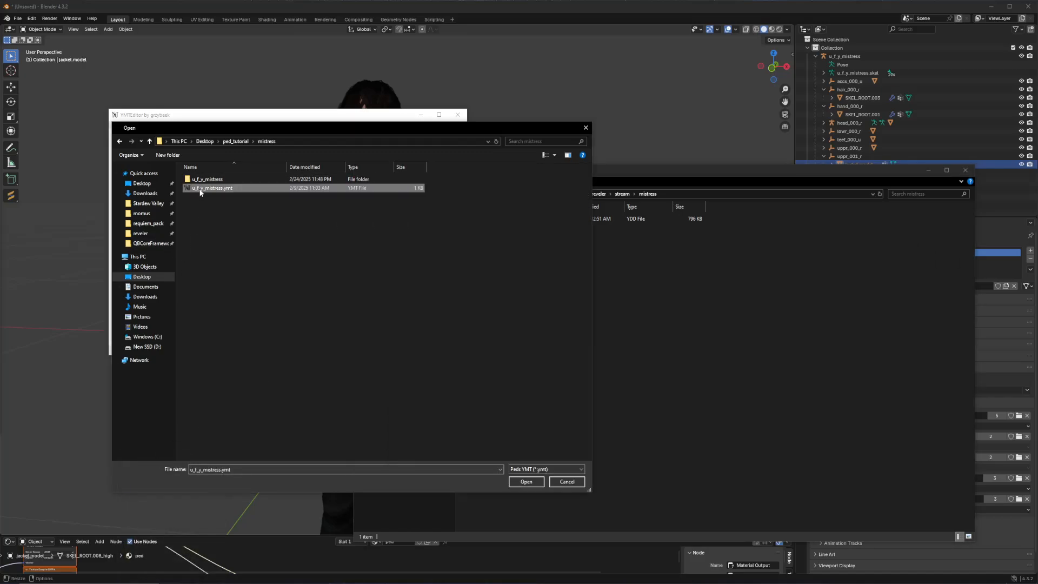
click(237, 141)
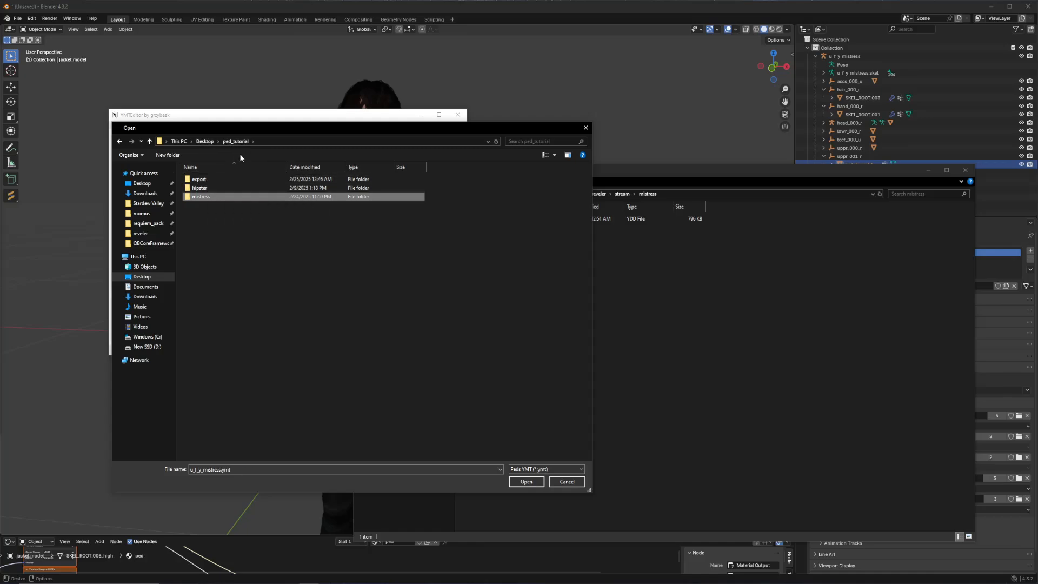
double_click(200, 187)
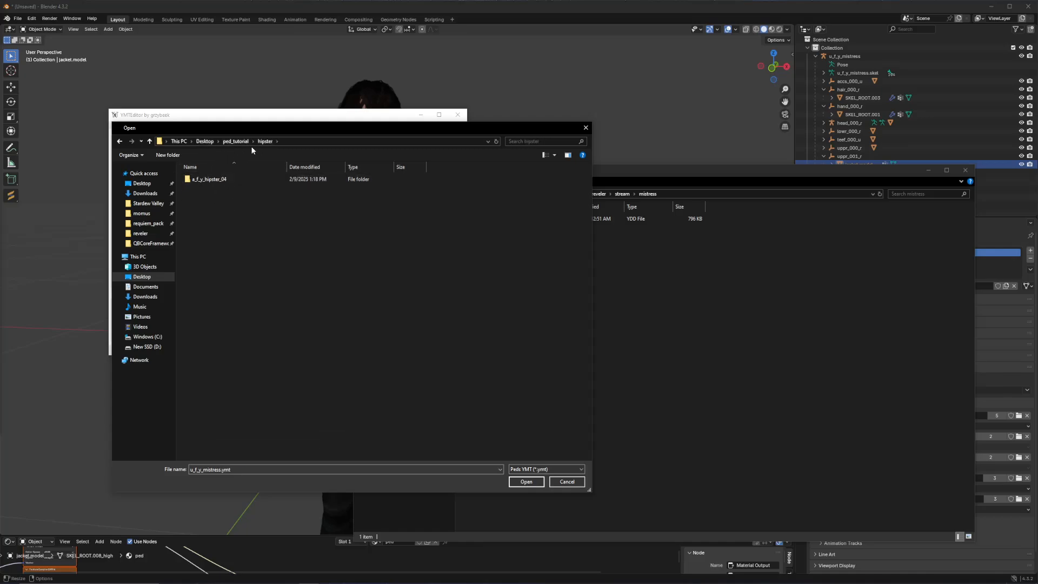
click(238, 142)
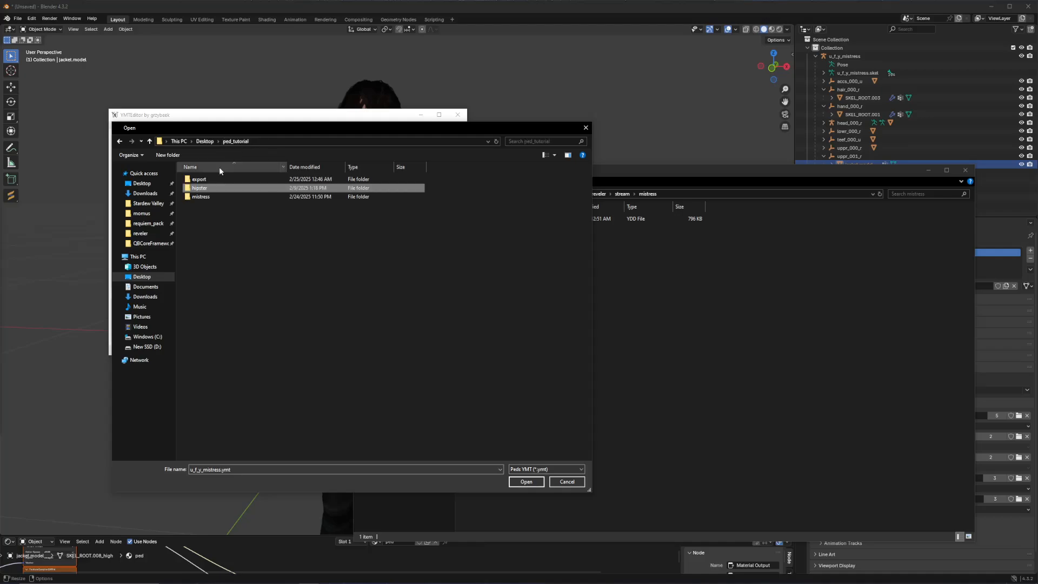
double_click(208, 196)
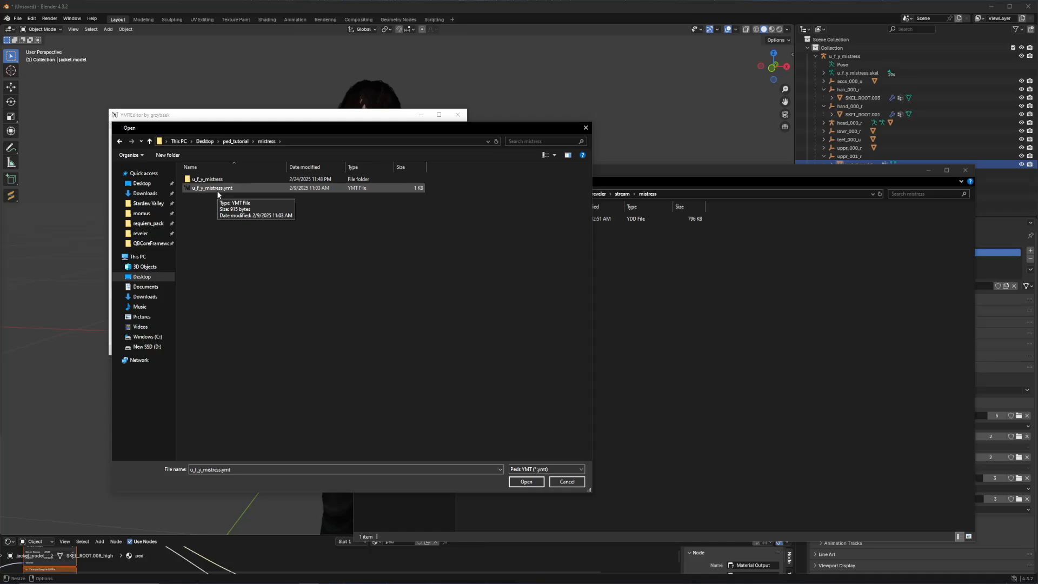
click(226, 189)
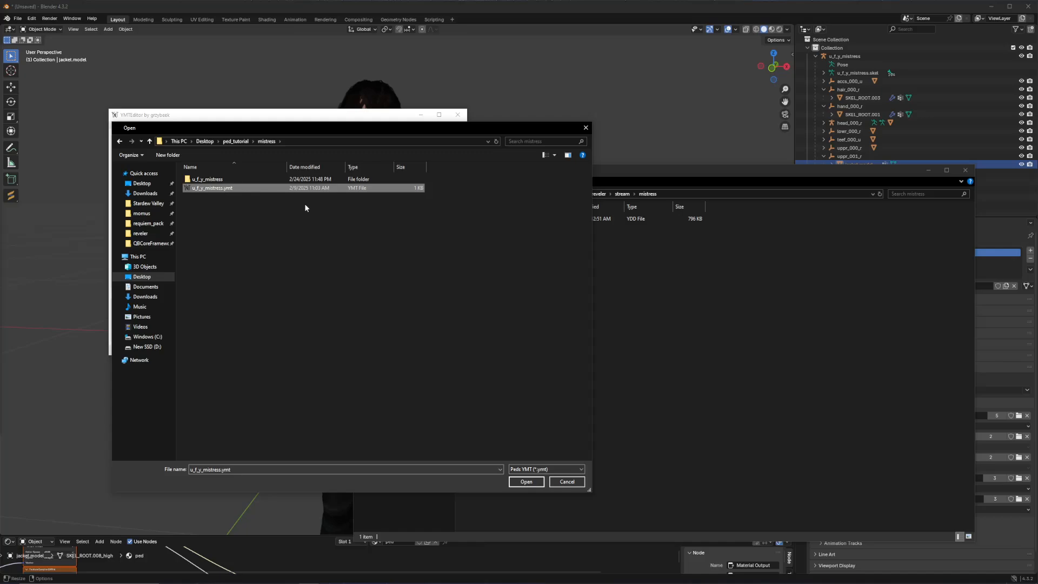
drag(238, 132, 499, 166)
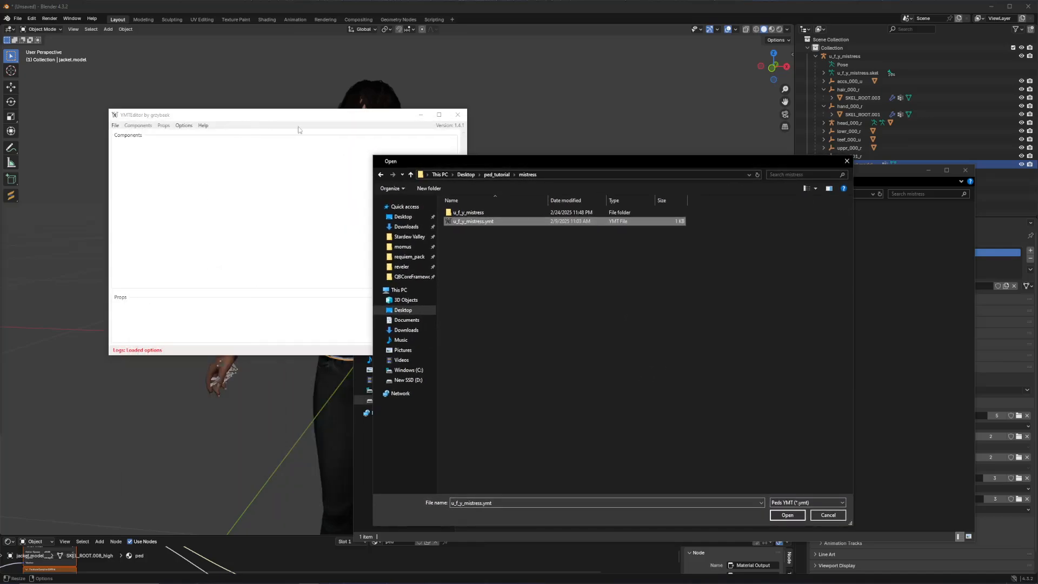
click(785, 514)
drag(199, 122, 269, 157)
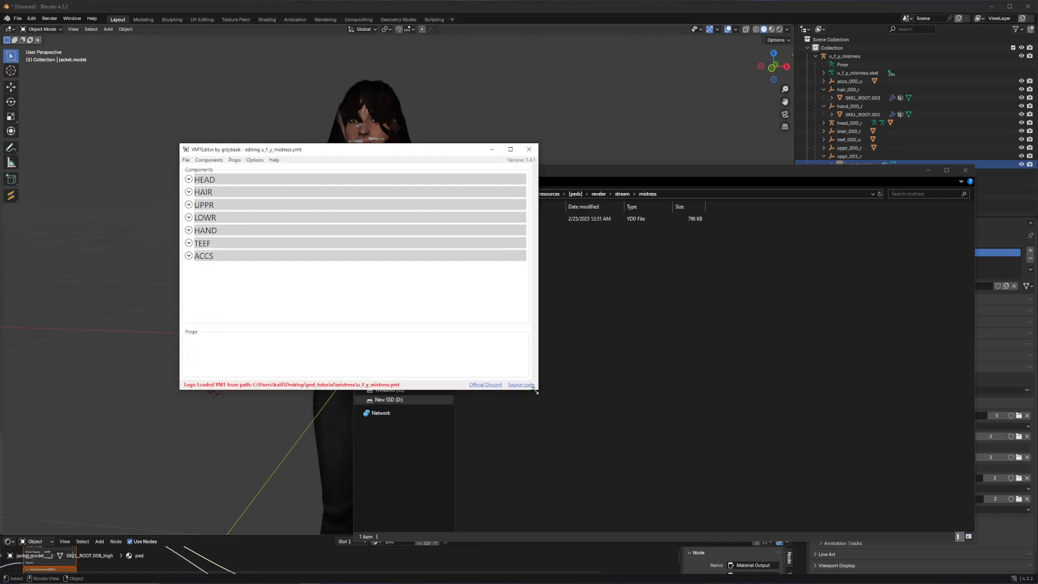
drag(537, 389, 642, 479)
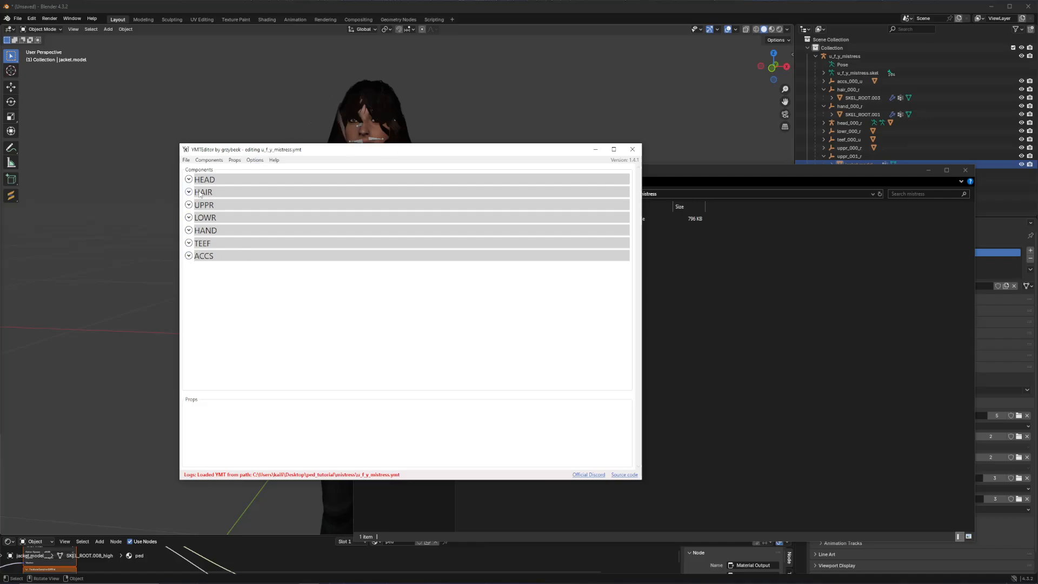
Step: Add a new drawable to the UPPR component and expand the texture settings of drawables 000 and 001
click(189, 205)
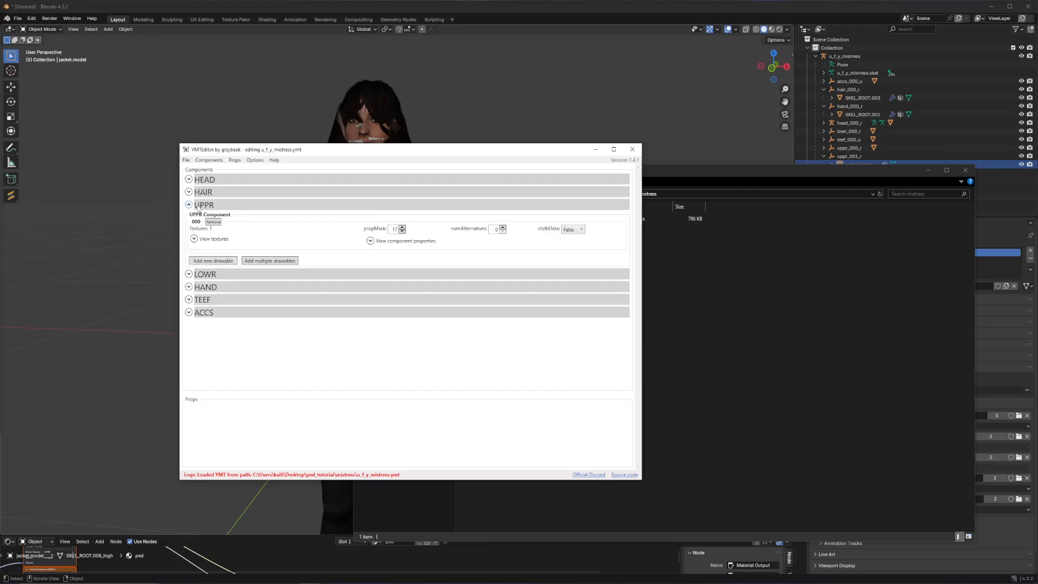
click(188, 205)
click(188, 205)
click(206, 264)
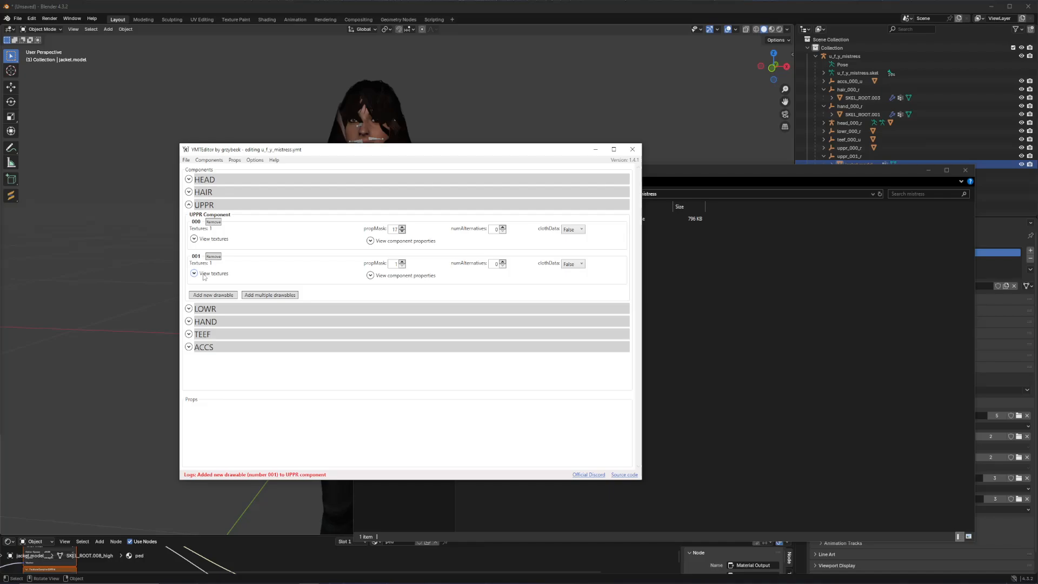
click(208, 274)
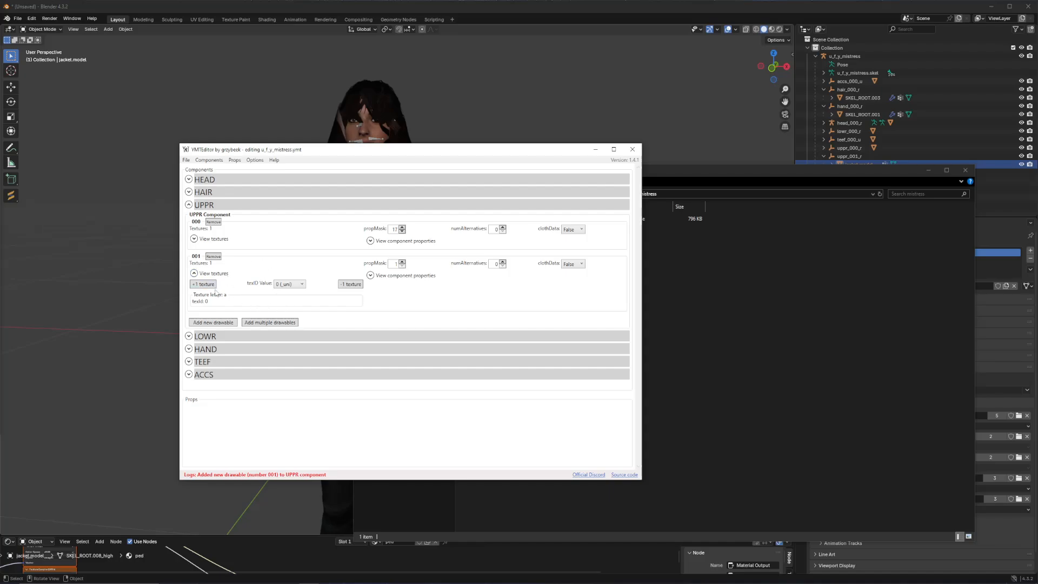
click(214, 239)
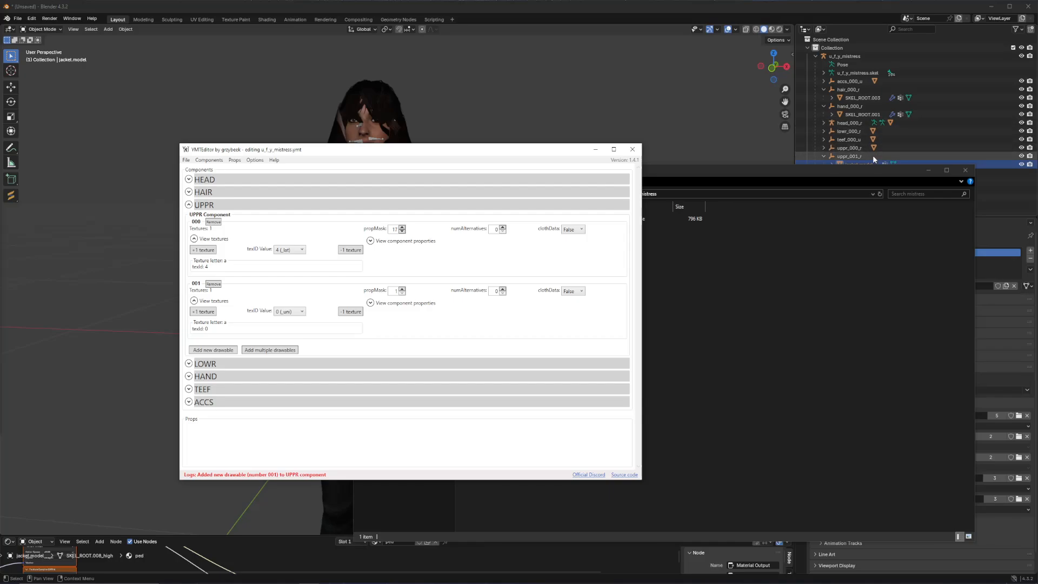
Step: Select uppr_001_r in Blender, return to YMTEditor and set the texID value of UPPR drawable 001 to 1 (_whi)
click(849, 156)
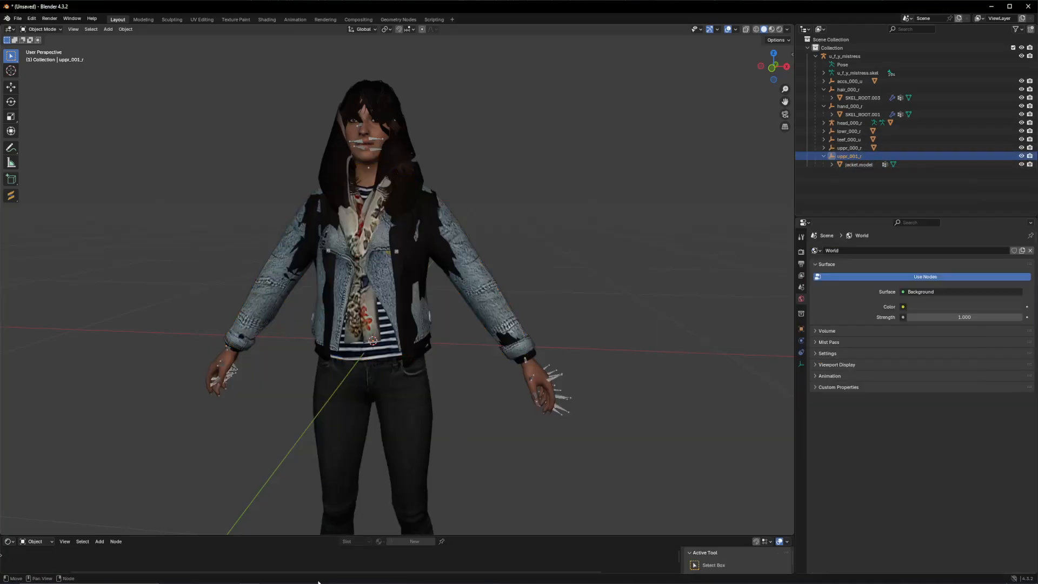
key(alt+Tab)
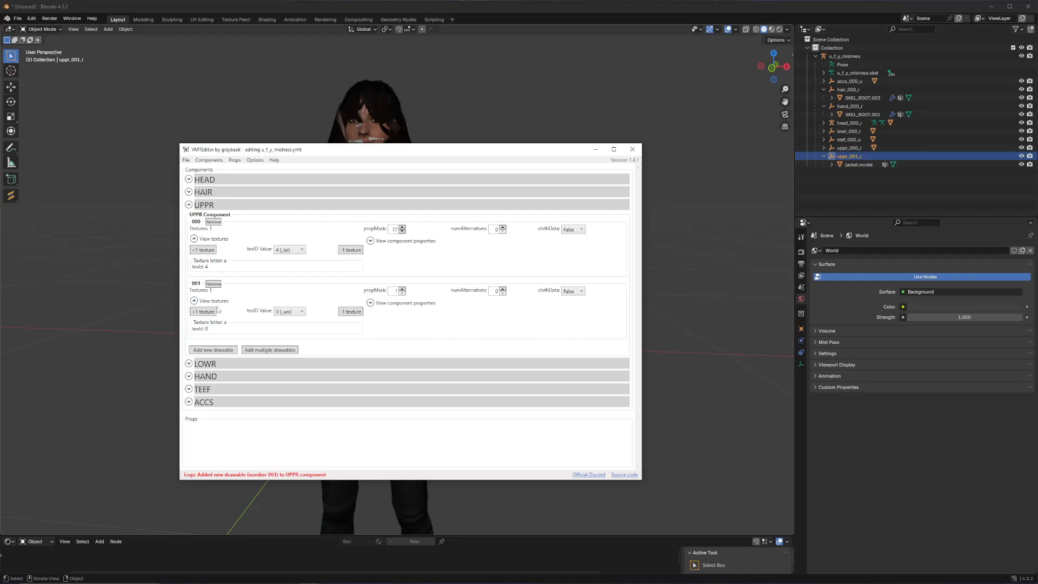
click(281, 312)
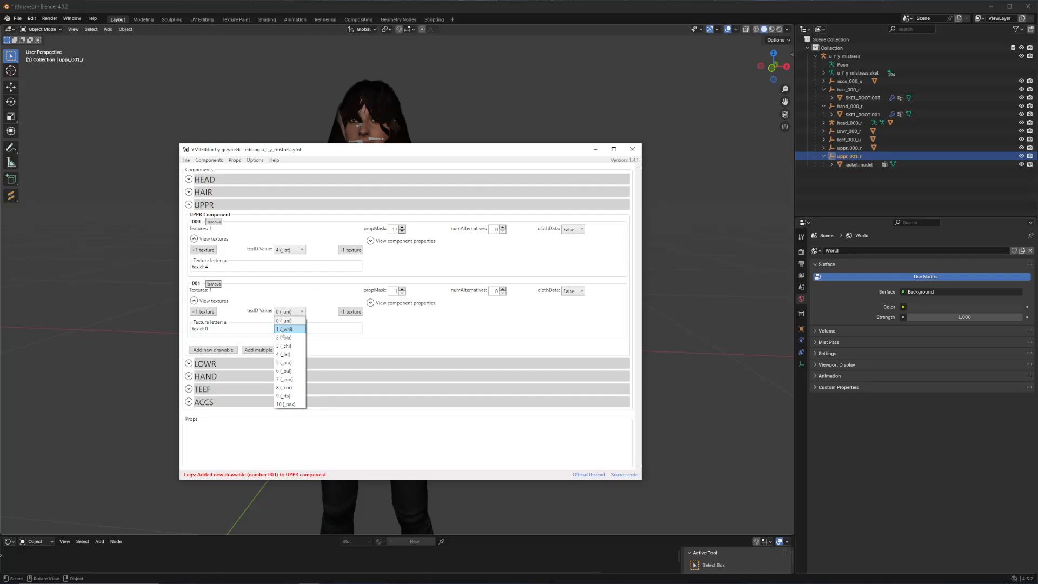
click(283, 330)
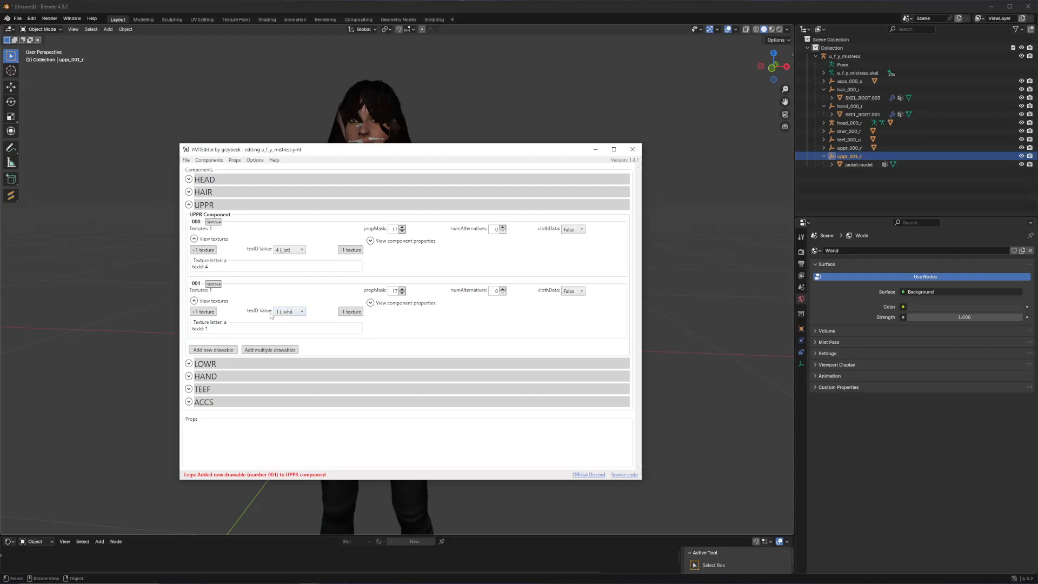
Step: Try other texID values on UPPR drawable 001, including 8 (_kor), 2 (_bla) and 5 (_ara), and restore 1 (_whi)
click(288, 313)
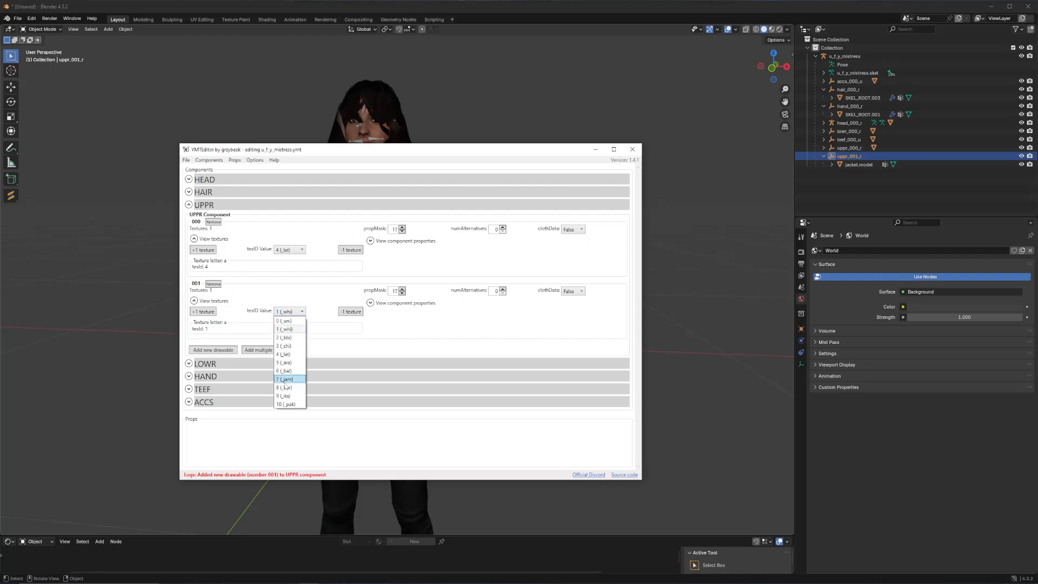
click(287, 380)
click(289, 314)
click(287, 365)
click(288, 312)
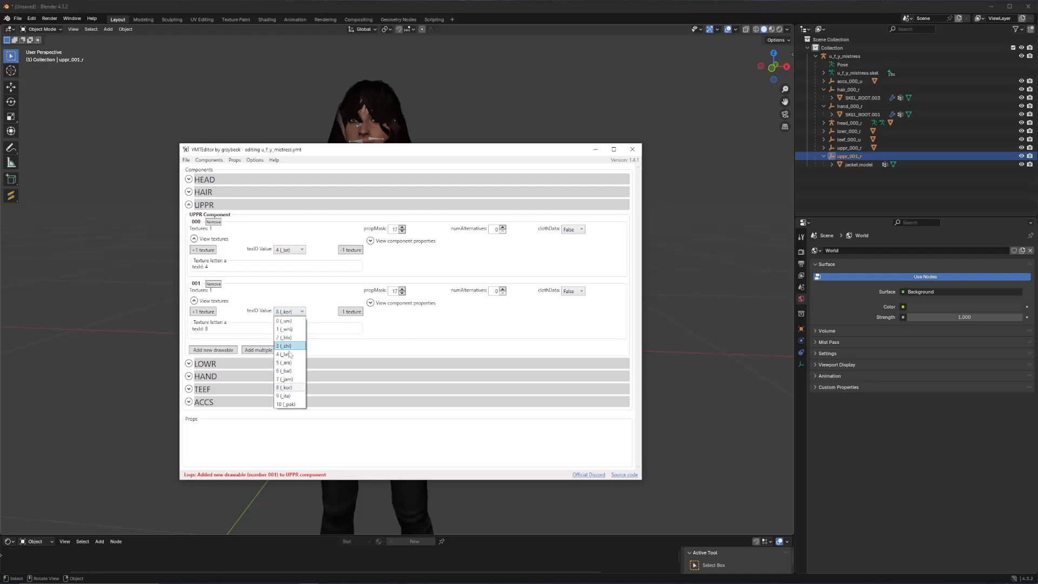
click(286, 330)
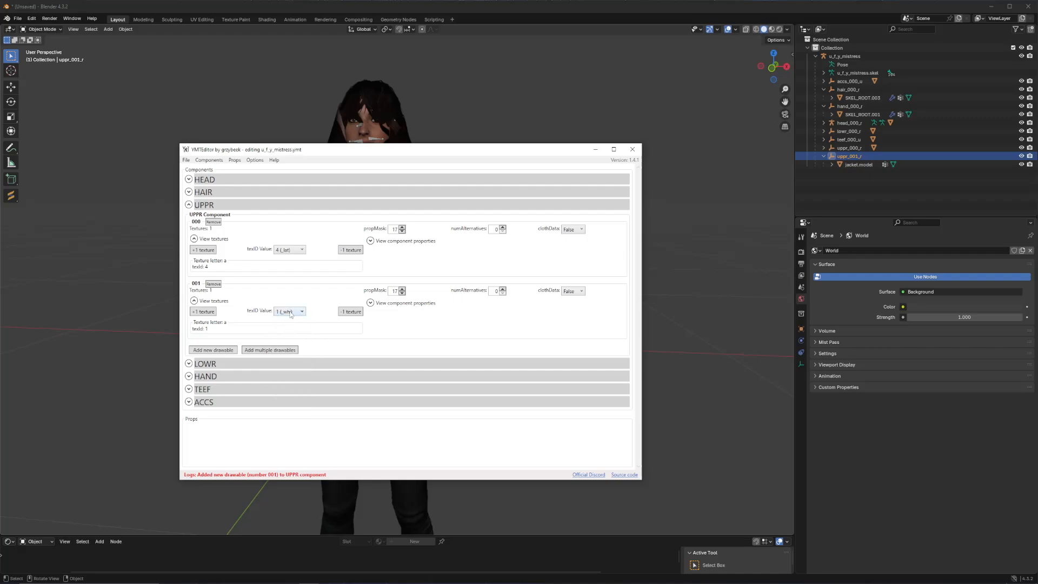
click(294, 312)
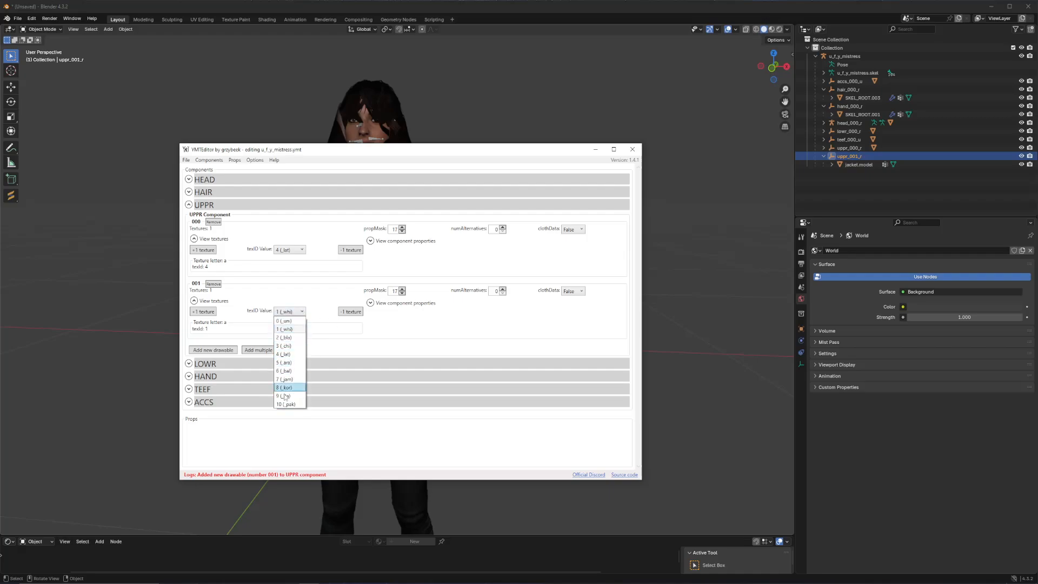
click(289, 338)
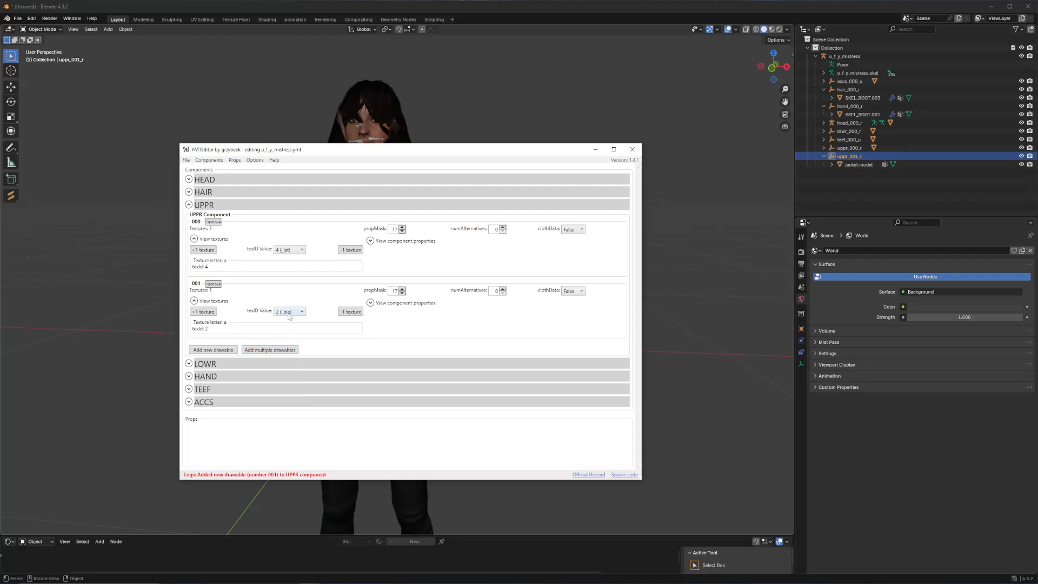
click(290, 312)
click(289, 371)
click(286, 313)
click(246, 306)
click(288, 313)
click(286, 363)
click(292, 312)
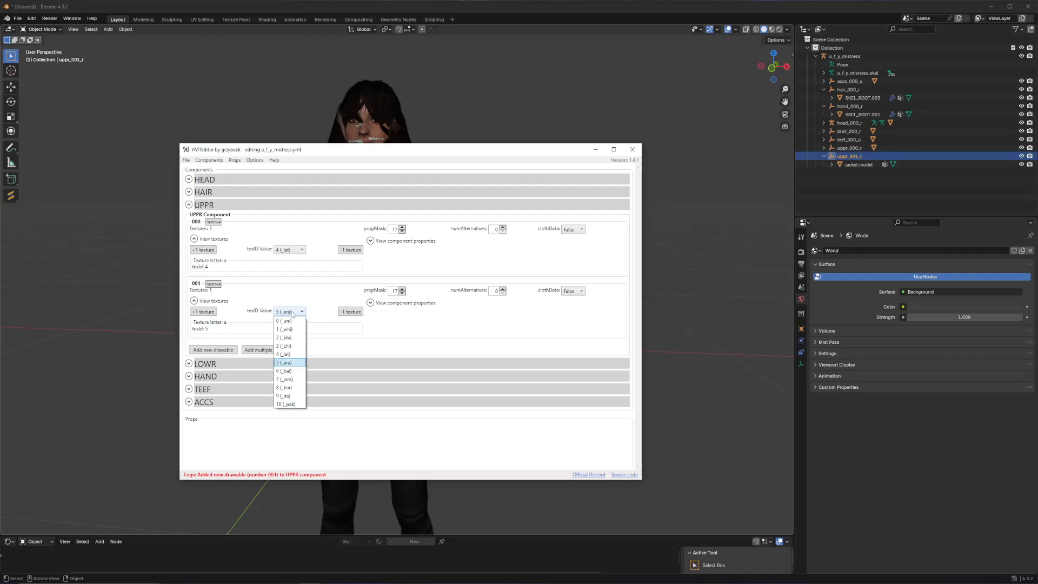
click(285, 328)
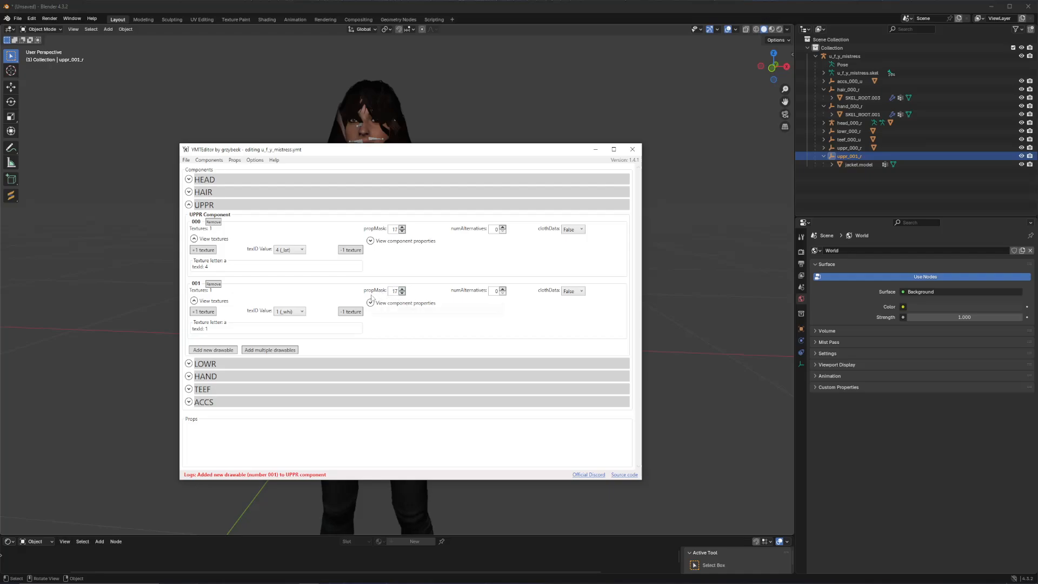
Step: Expand the component properties of UPPR drawables 001 and 000 and compare their settings
click(370, 302)
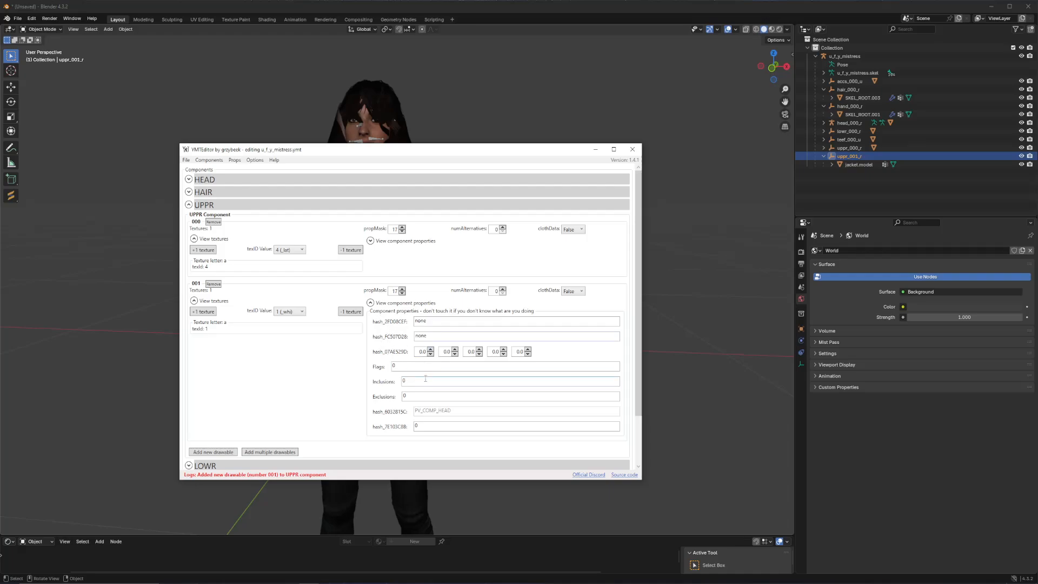
click(370, 241)
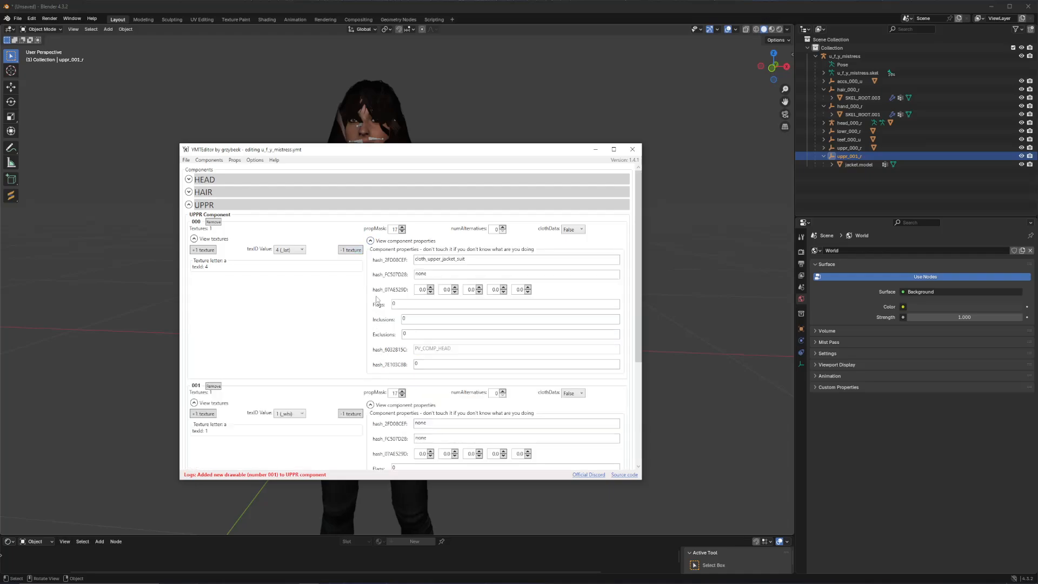
scroll(377, 299, down, 1)
drag(391, 144, 393, 85)
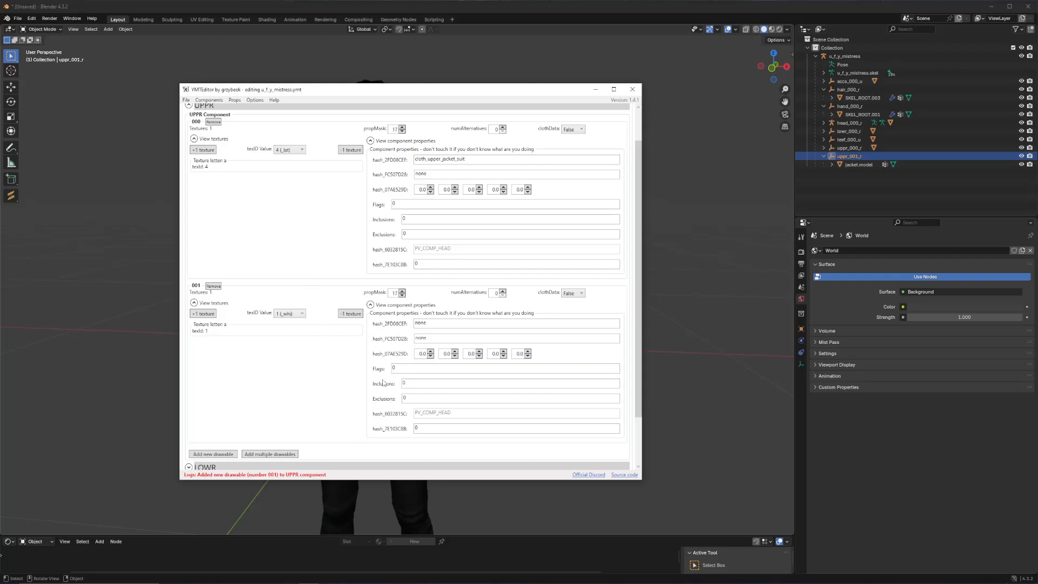
scroll(379, 396, down, 3)
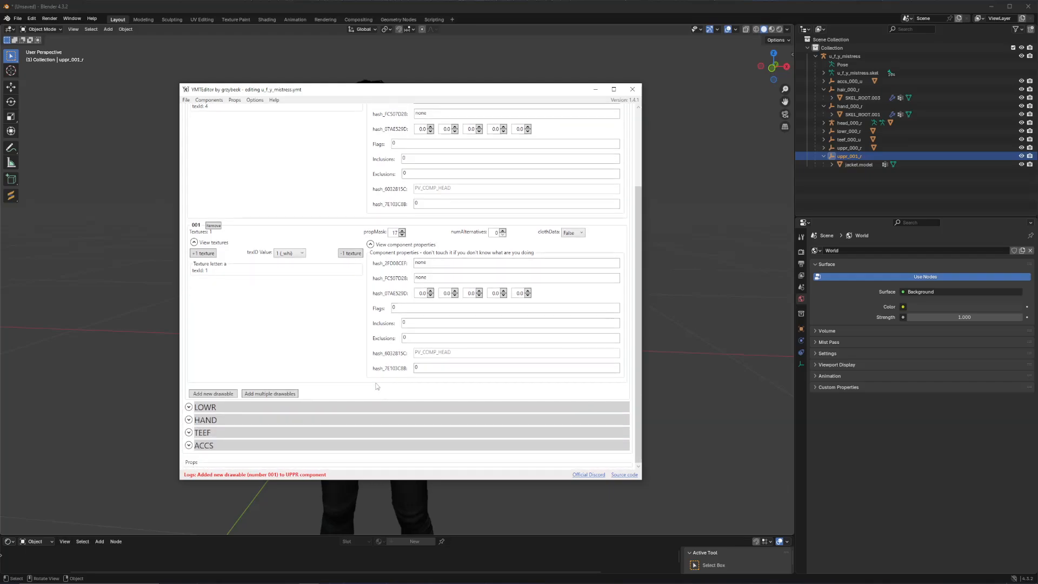
scroll(365, 365, up, 5)
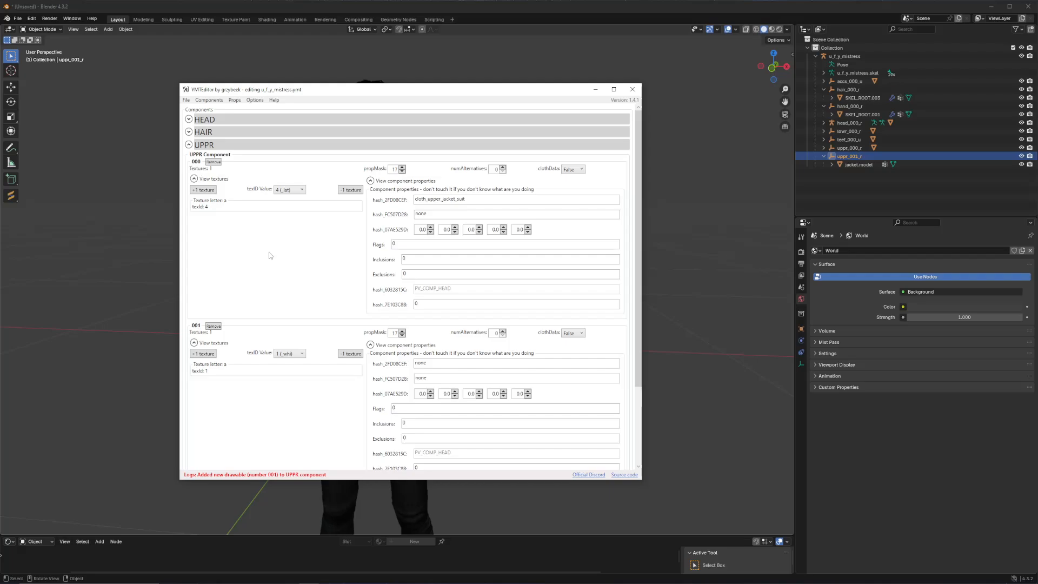
scroll(270, 255, down, 3)
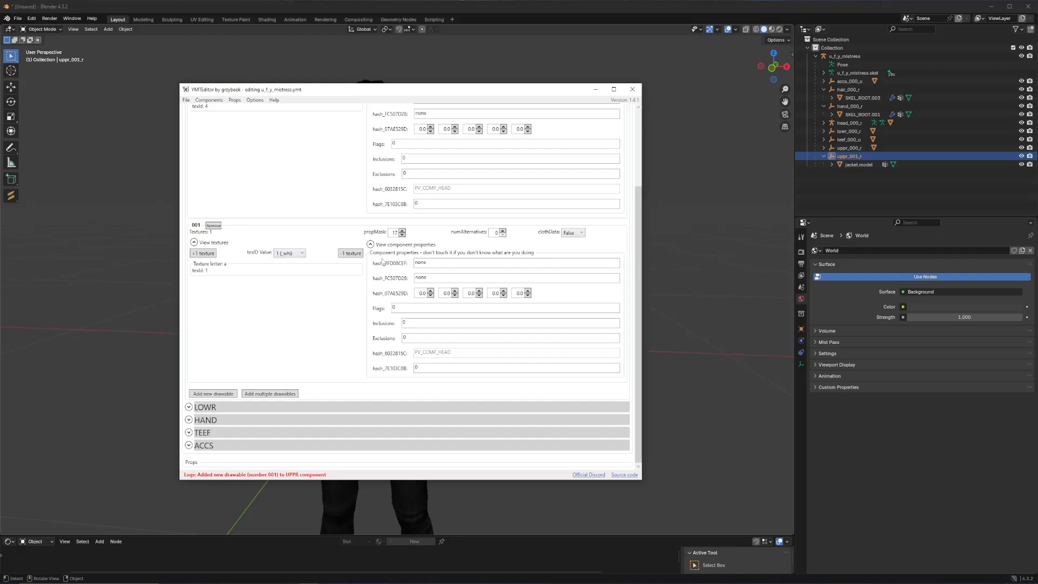
scroll(382, 263, up, 3)
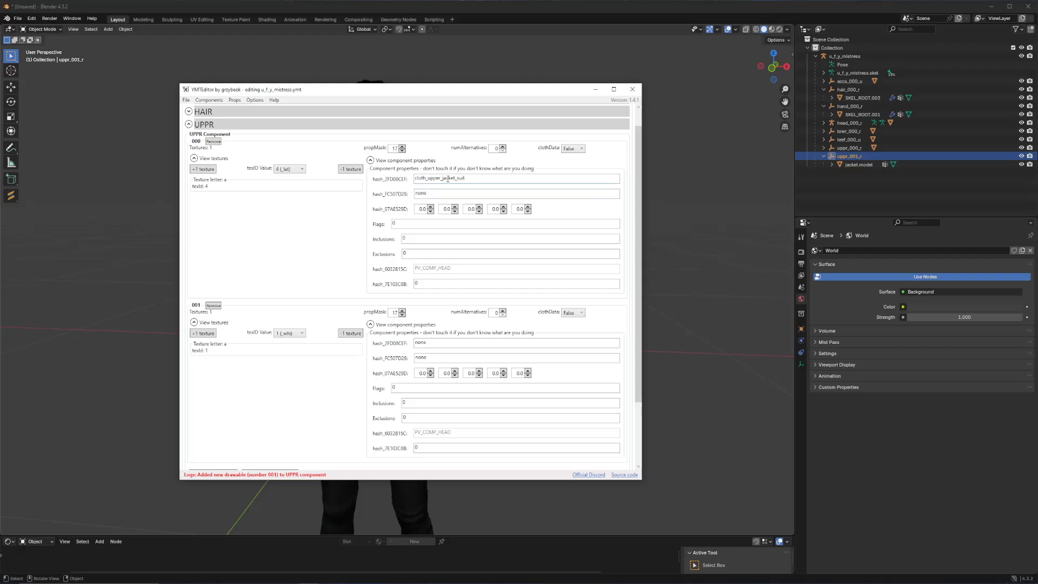
Step: Expand the LOWR component and the component properties of its drawable 000 and compare them with the UPPR drawables' settings
double_click(422, 193)
click(392, 196)
scroll(373, 281, down, 3)
click(355, 407)
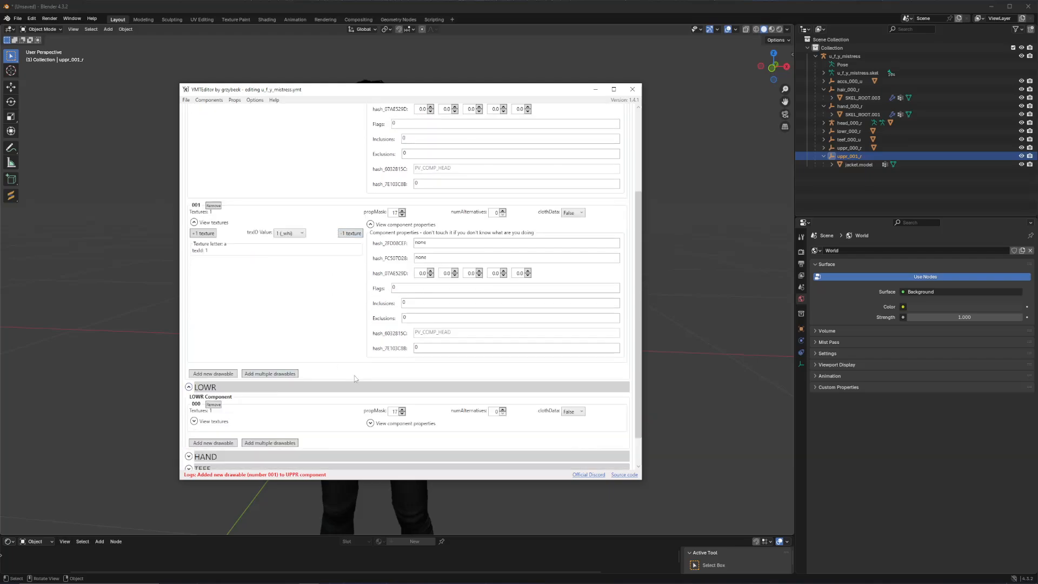
scroll(355, 379, down, 1)
click(379, 384)
scroll(352, 372, down, 1)
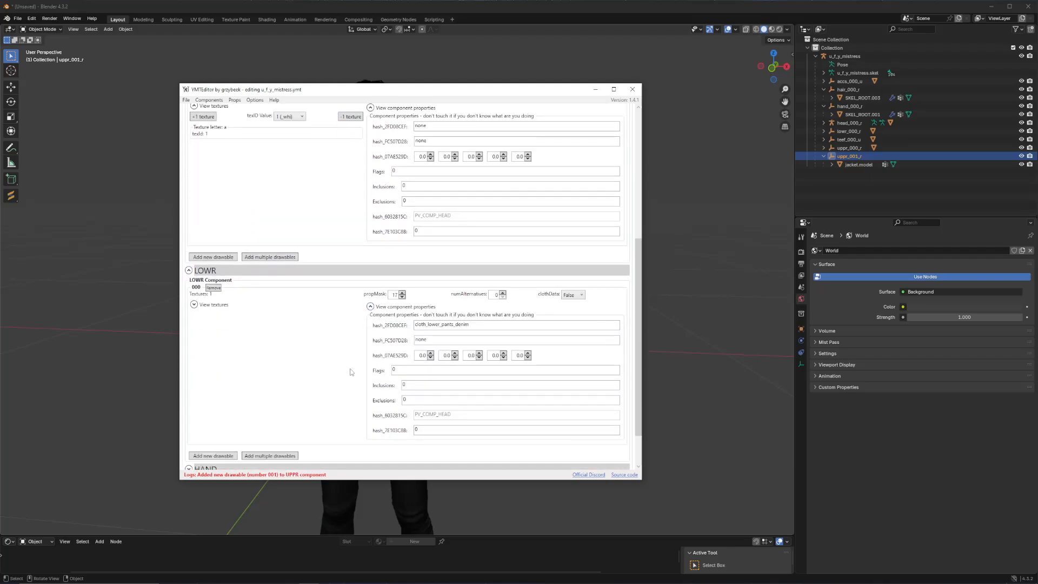
scroll(350, 370, down, 1)
scroll(349, 365, up, 3)
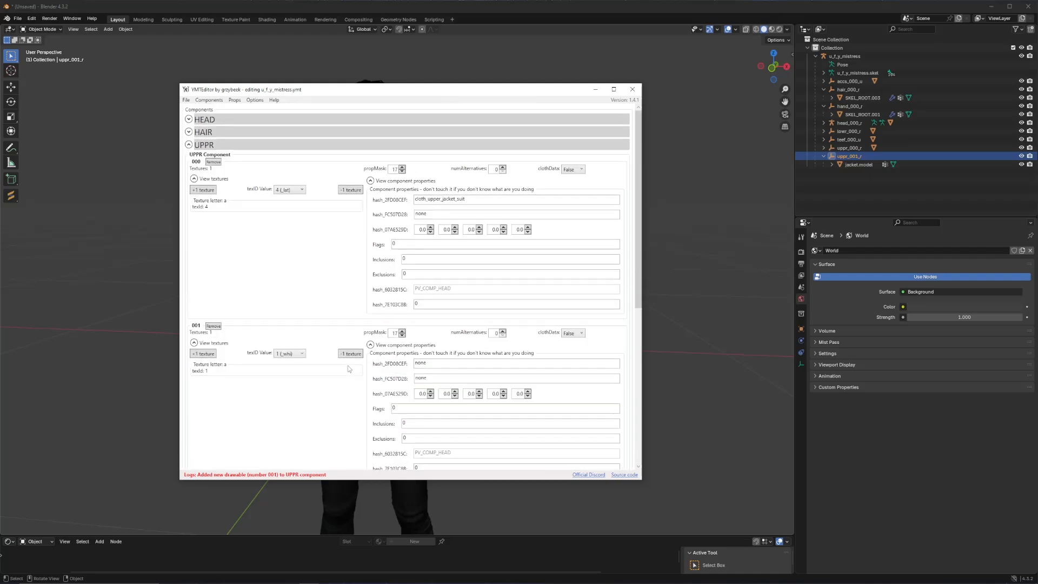
scroll(348, 366, down, 3)
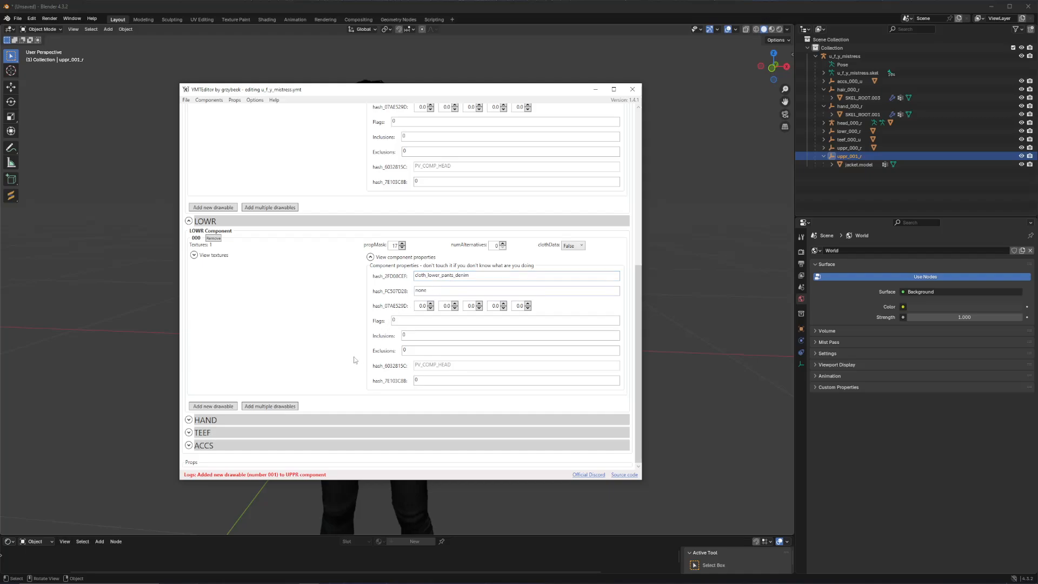
scroll(381, 295, up, 1)
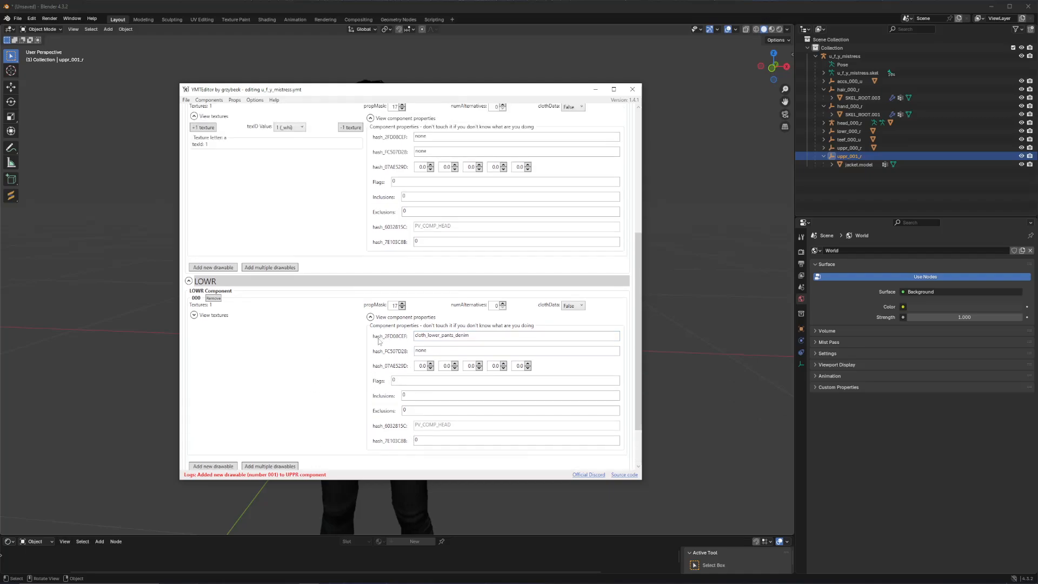
Step: Select the ped's trousers in Blender and compare them with the hash_2FD08CEF and hash_FC507D28 entries of LOWR drawable 000 in YMTEditor
click(692, 238)
click(397, 404)
middle_drag(478, 460, 420, 403)
key(alt+Tab)
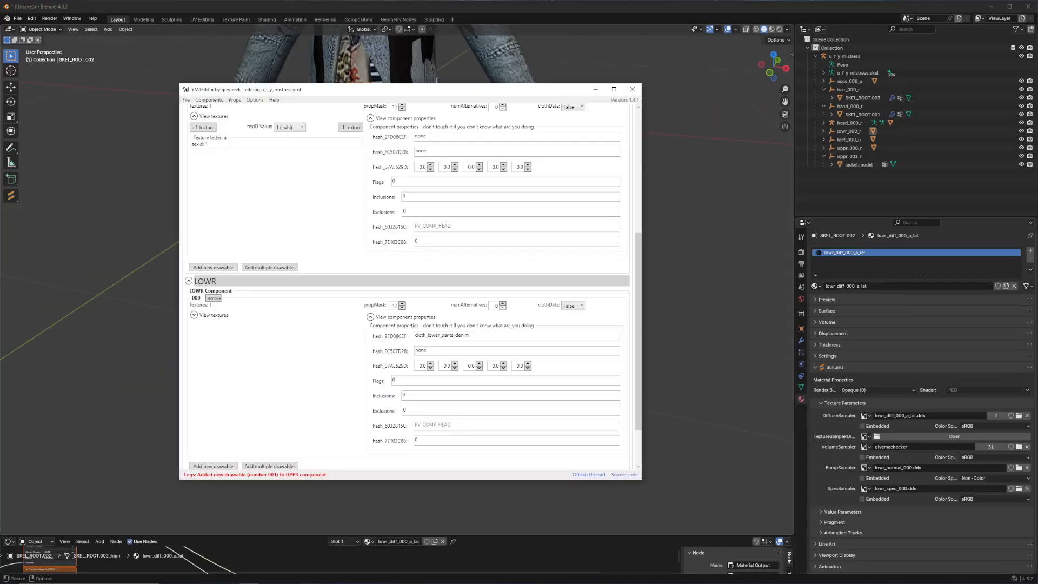
double_click(428, 338)
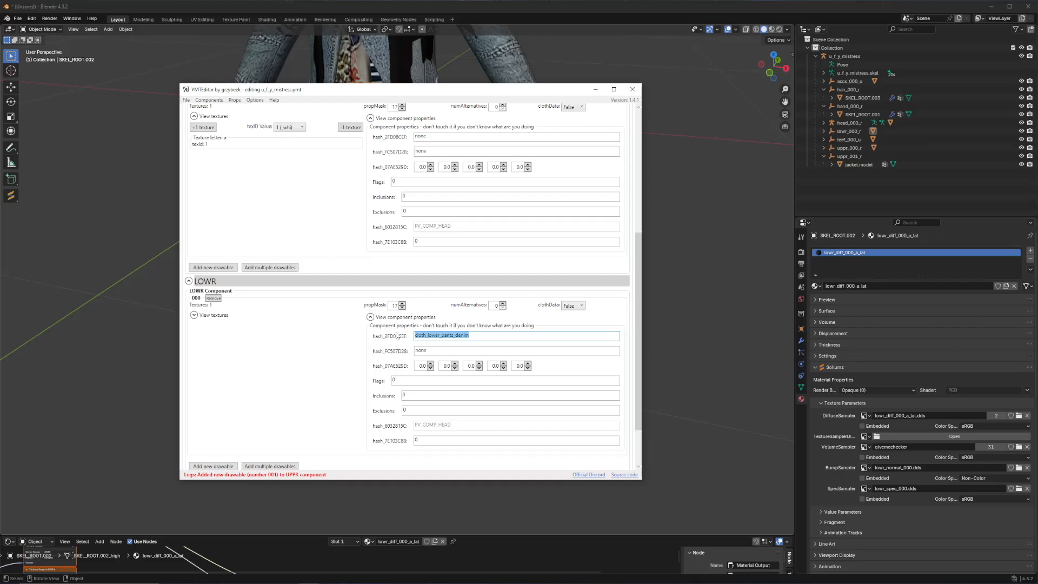
key(Tab)
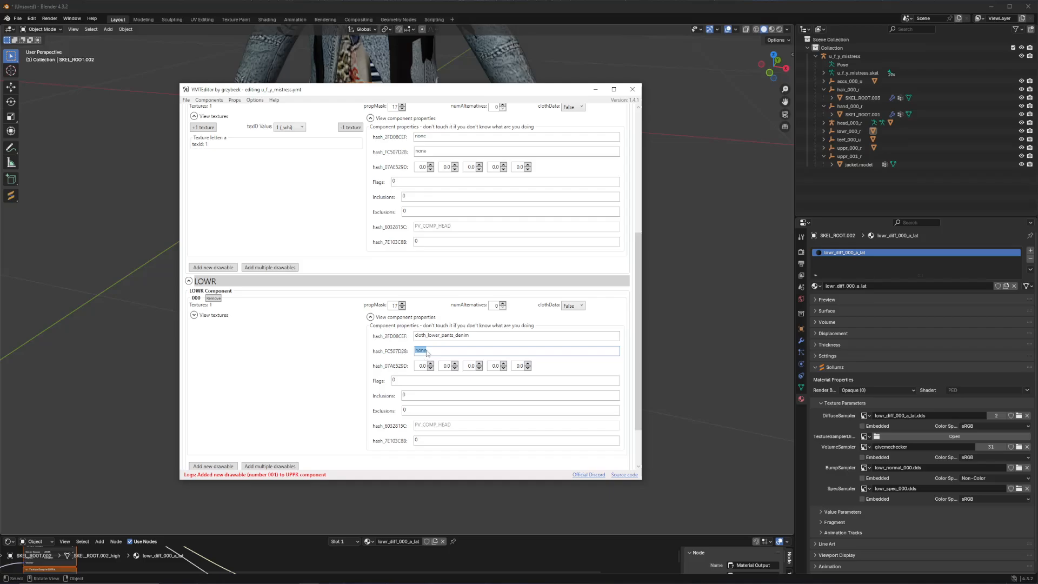
click(427, 353)
click(645, 399)
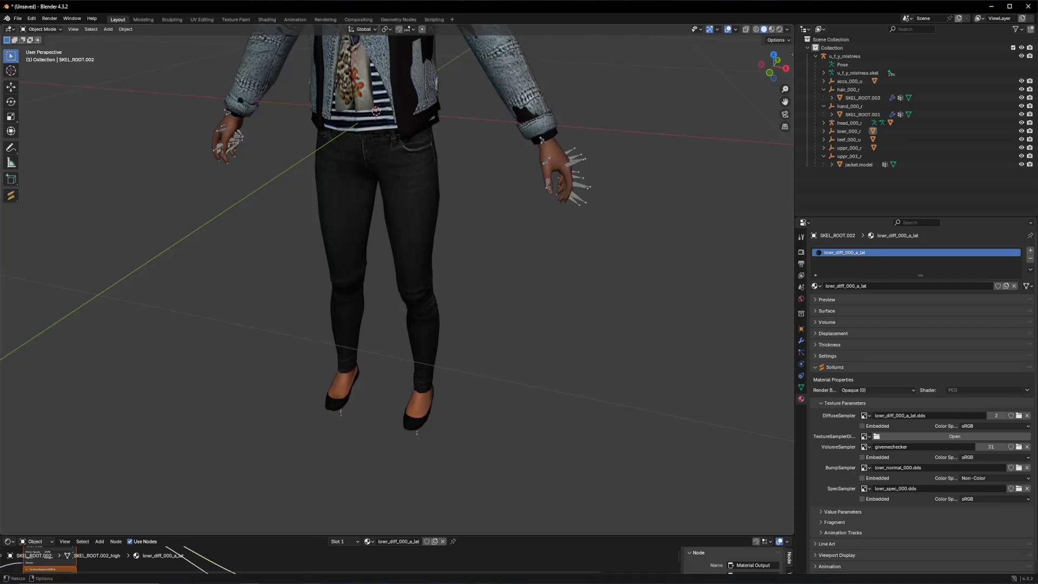
key(alt+Tab)
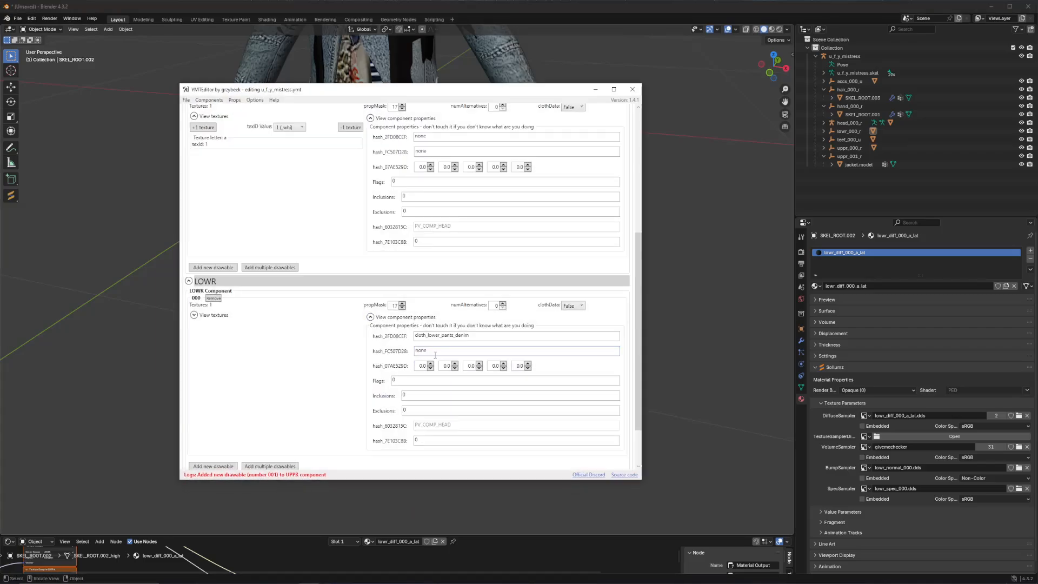
Step: Set hash_2FD08CEF of UPPR drawable 001 to cloth_upper_shirt_cotton_heavy
scroll(384, 360, up, 2)
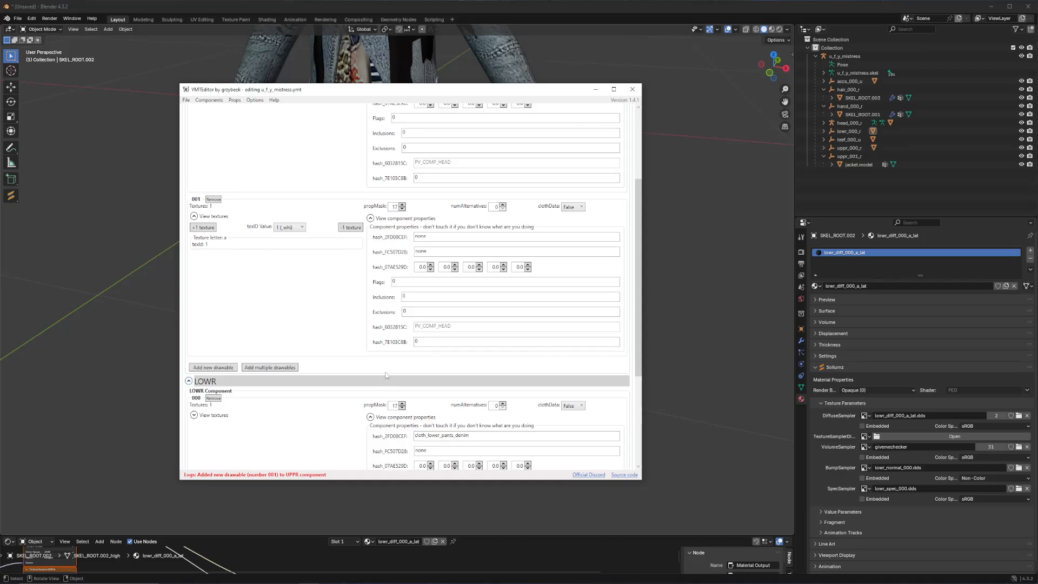
scroll(381, 403, up, 2)
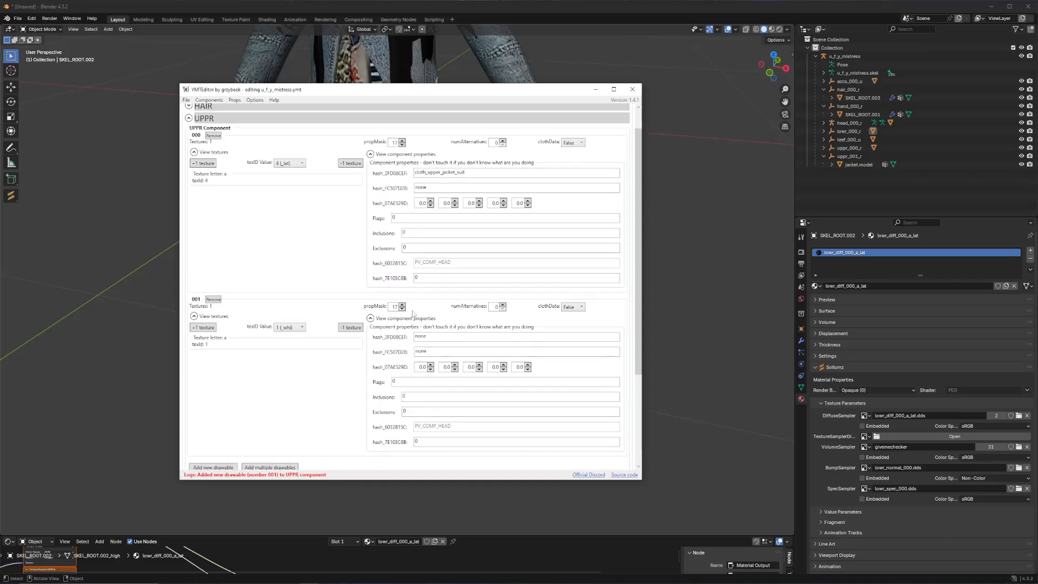
scroll(444, 195, up, 1)
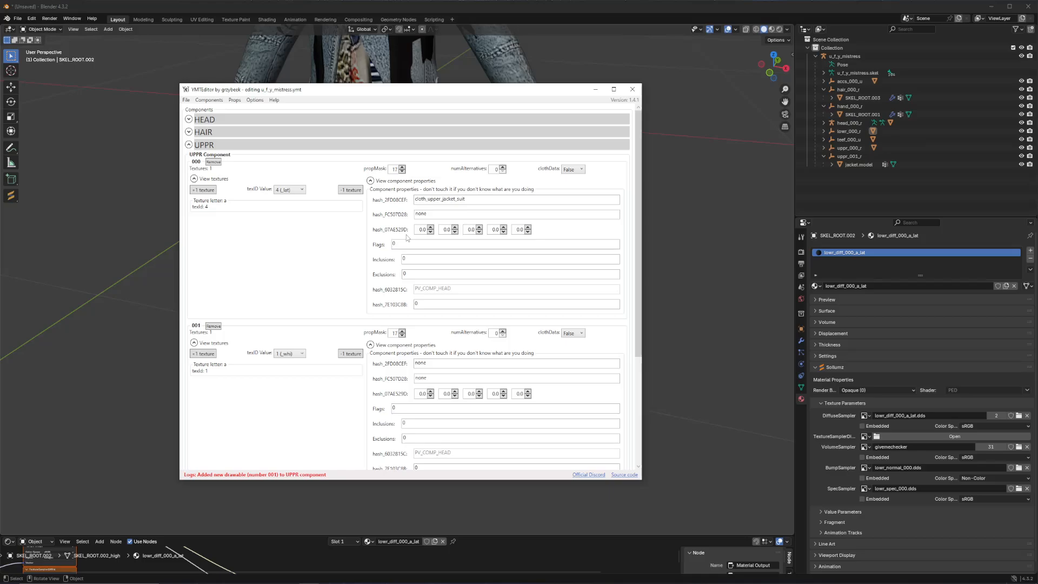
scroll(386, 276, down, 3)
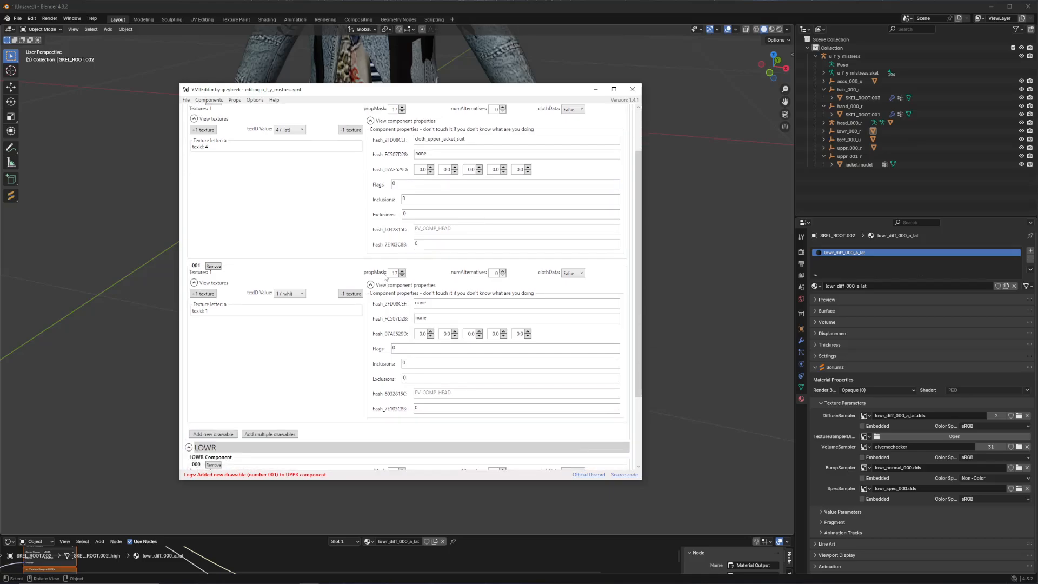
scroll(385, 277, up, 2)
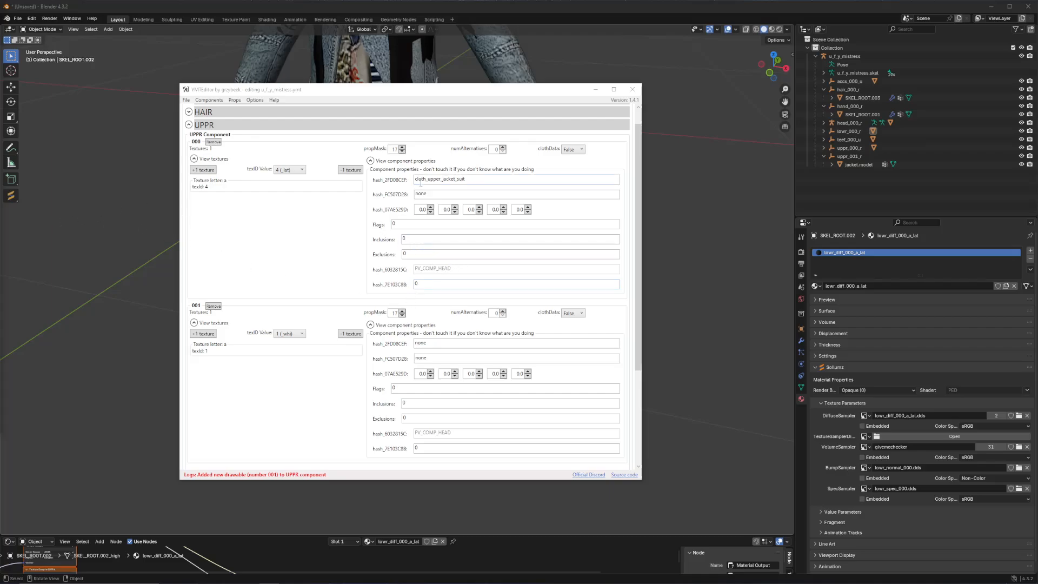
drag(439, 344, 385, 344)
text(cloth_upper_shirt_cotton_heavy)
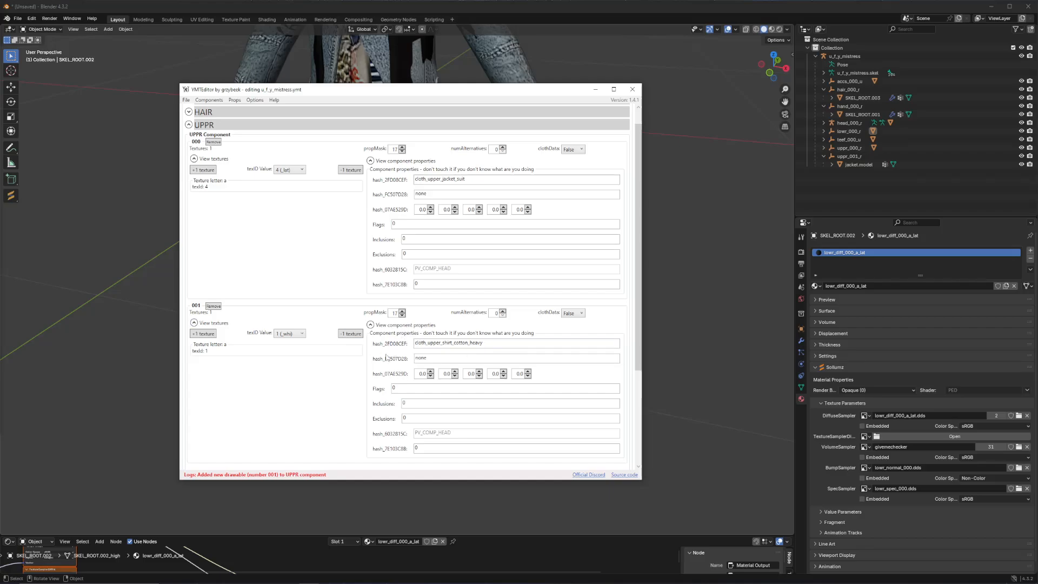
Step: Try adding textures b and c to UPPR drawable 001 and remove them again
scroll(387, 357, down, 2)
scroll(387, 358, up, 2)
click(197, 580)
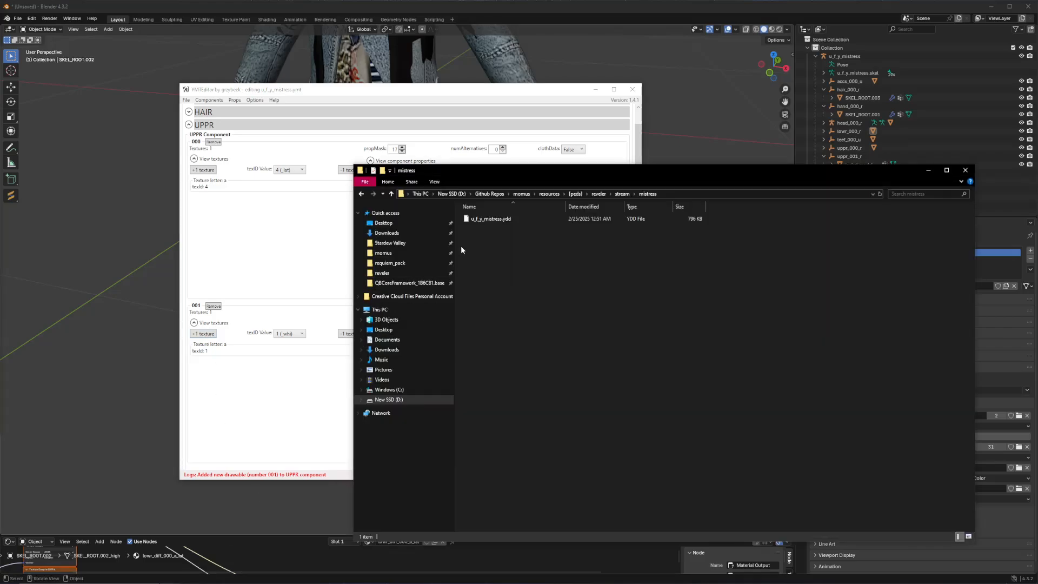
click(207, 382)
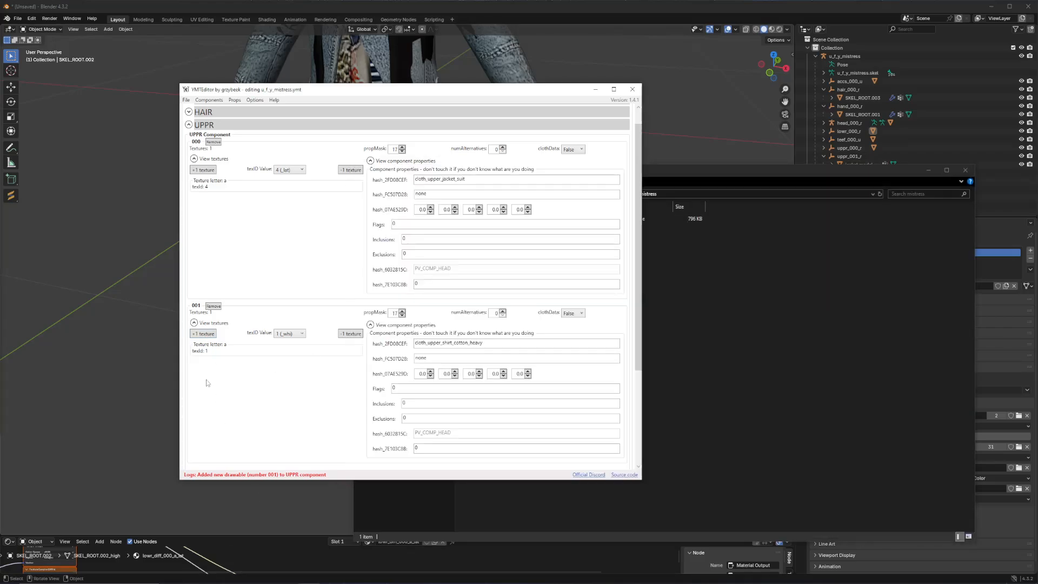
click(200, 334)
click(200, 334)
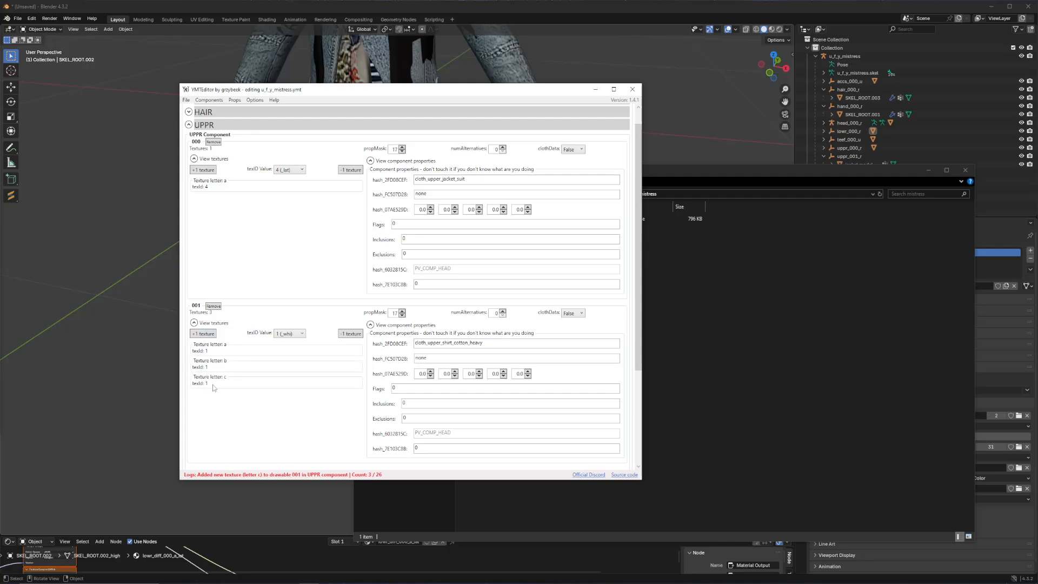
click(344, 334)
click(343, 334)
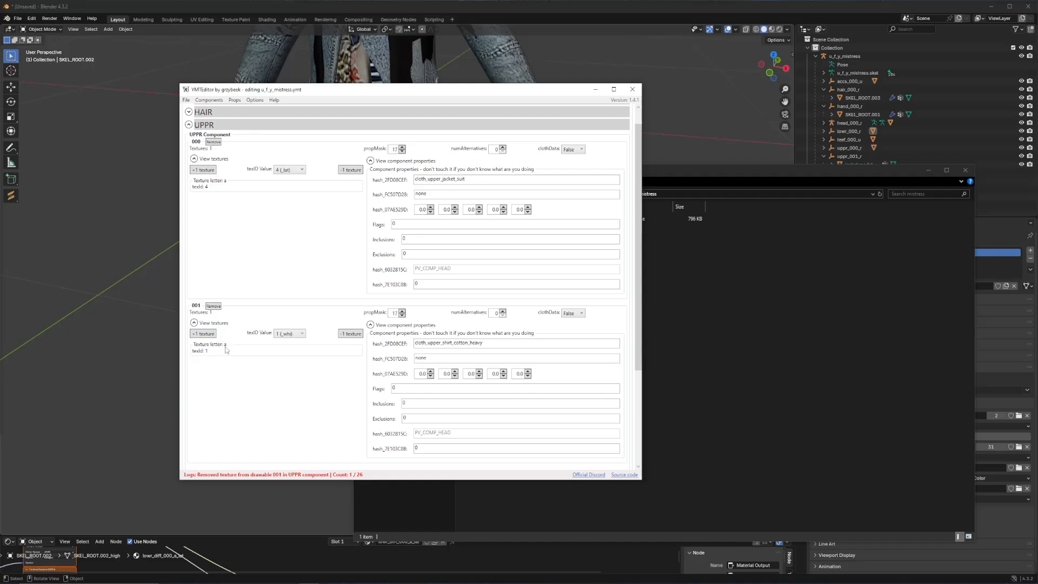
Step: Save the YMT over u_f_y_mistress.ymt in ped_tutorial's mistress folder and copy the file into the reveler resource's stream\mistress folder
click(186, 100)
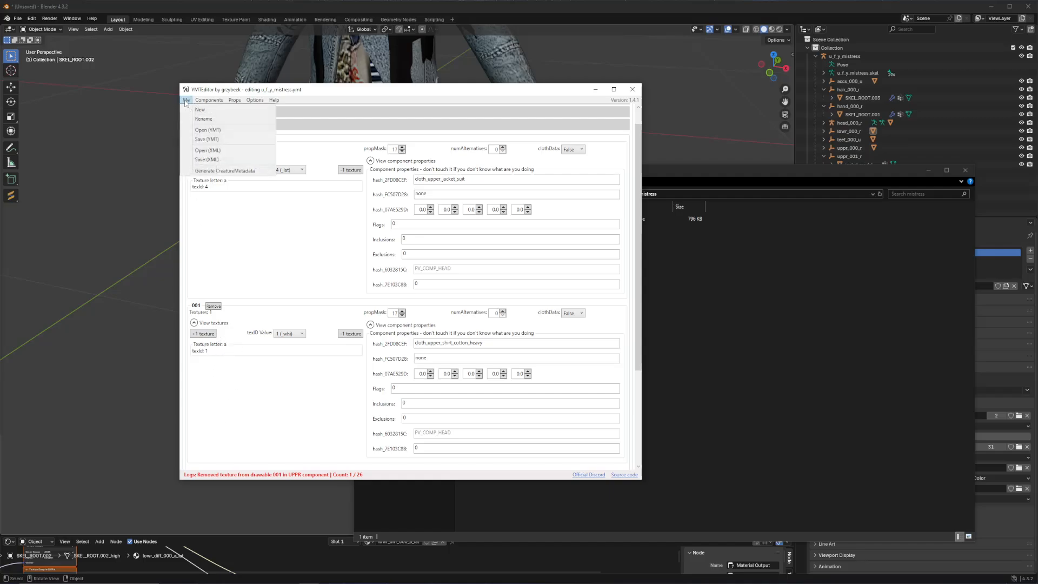
click(201, 140)
click(588, 456)
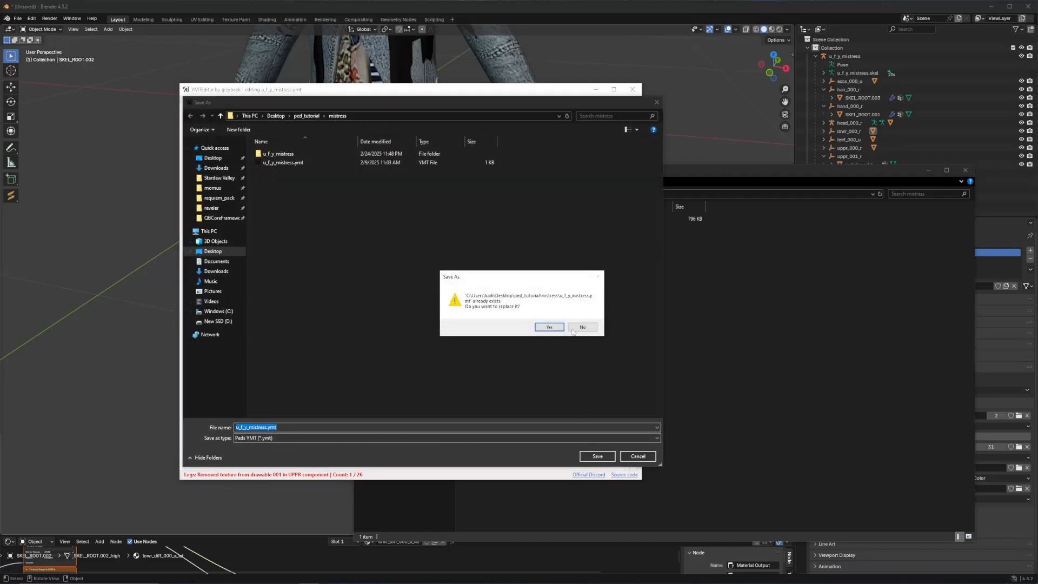
click(550, 328)
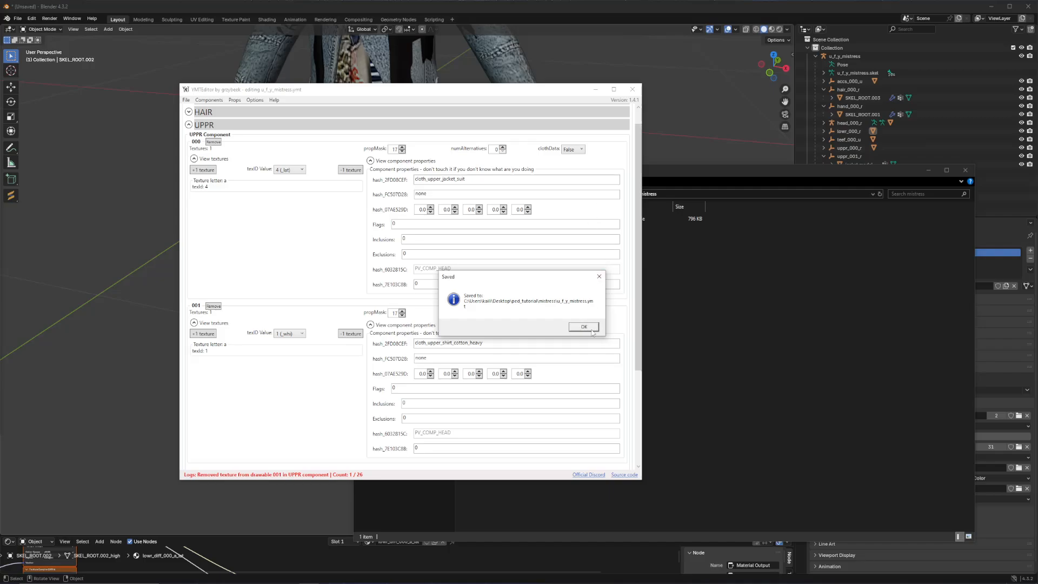
click(593, 332)
click(680, 294)
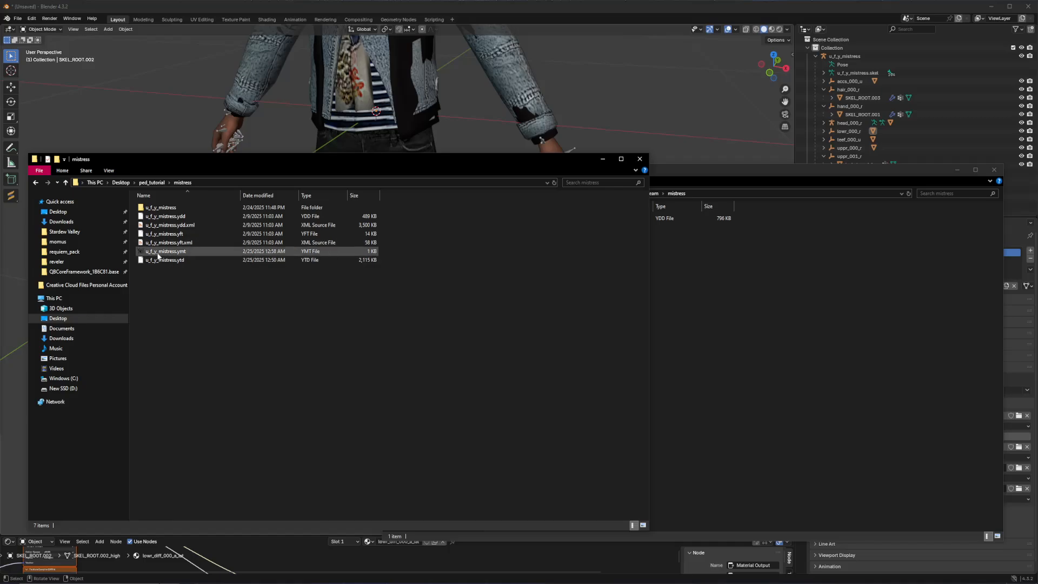
drag(158, 256, 727, 336)
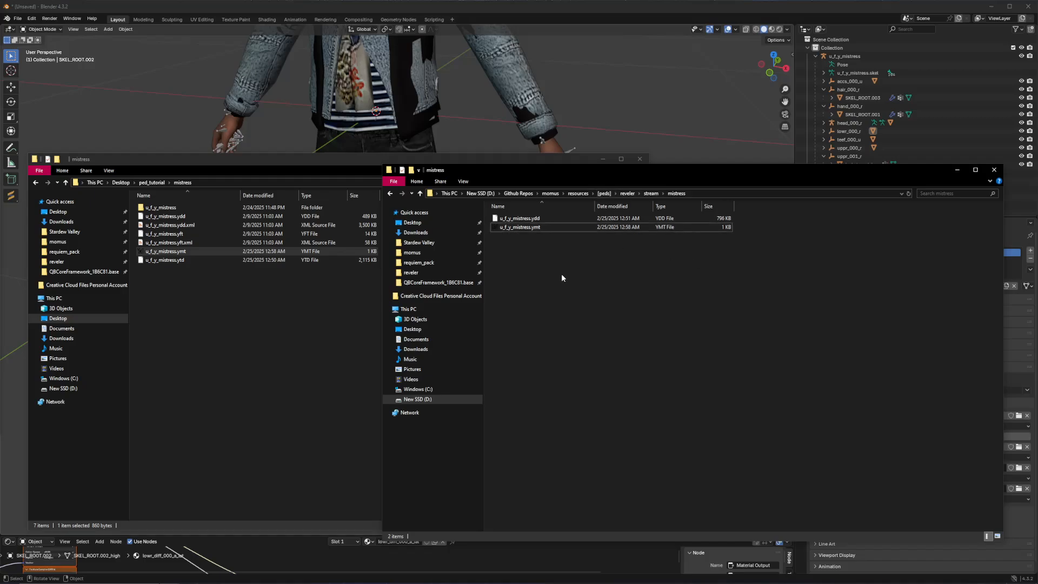
Step: Save the Blender scene as mistress_edit.blend in the ped_tutorial folder on the Desktop
click(451, 132)
scroll(462, 125, down, 2)
shift+middle_drag(462, 125, 477, 189)
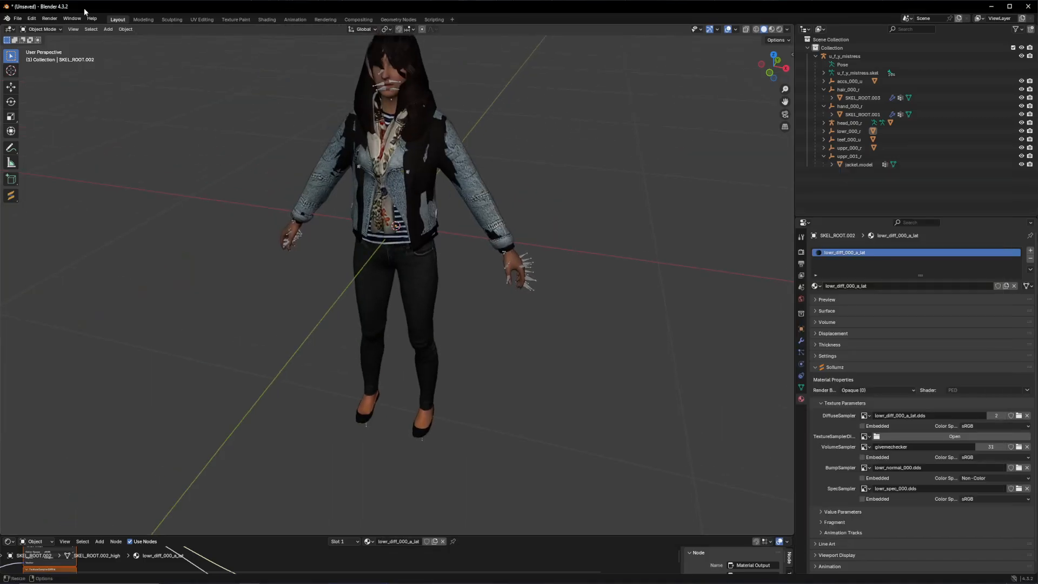
click(19, 20)
click(34, 81)
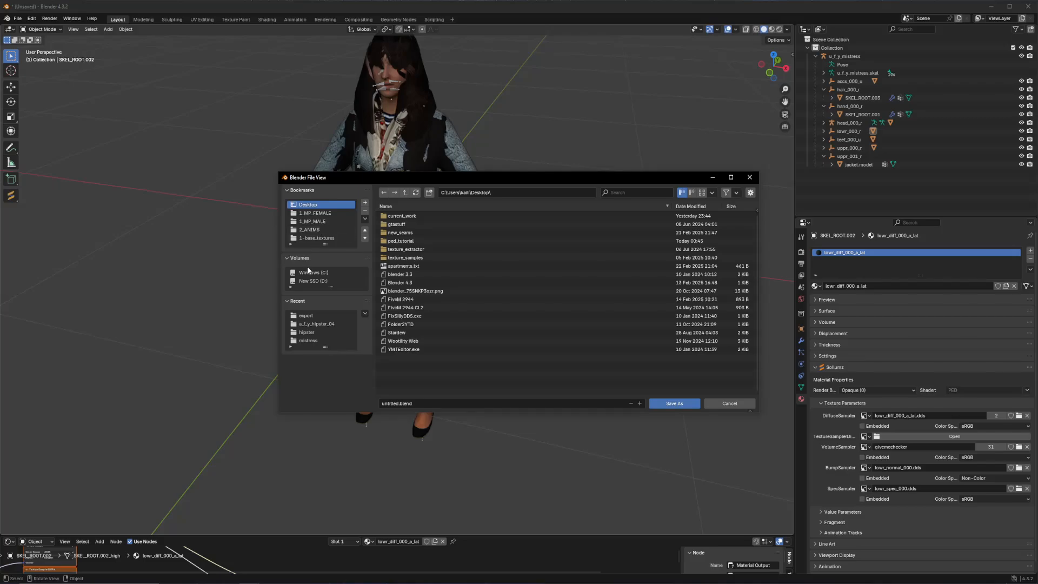
click(301, 323)
click(405, 194)
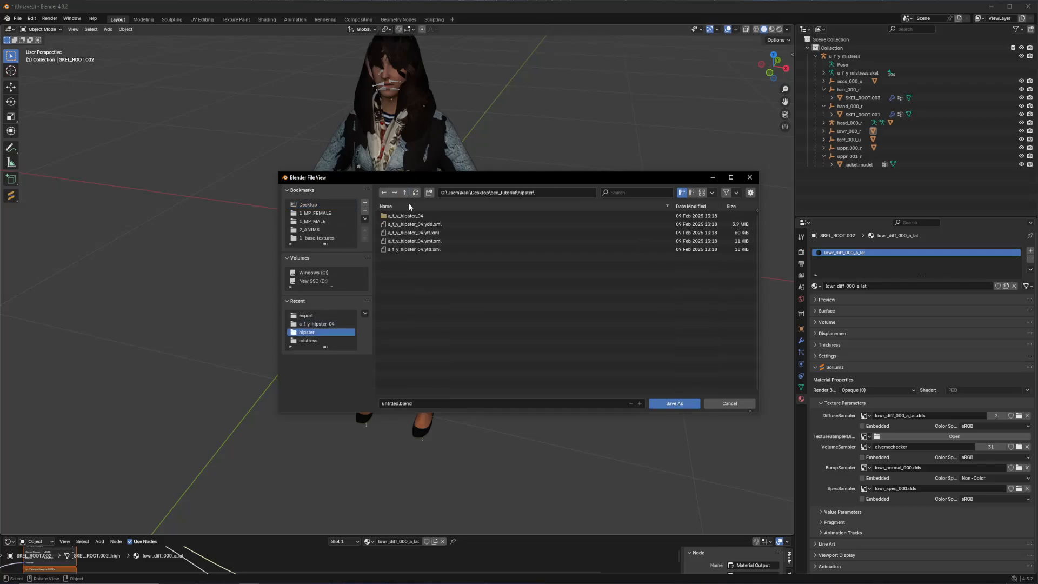
click(405, 194)
click(387, 403)
text(m)
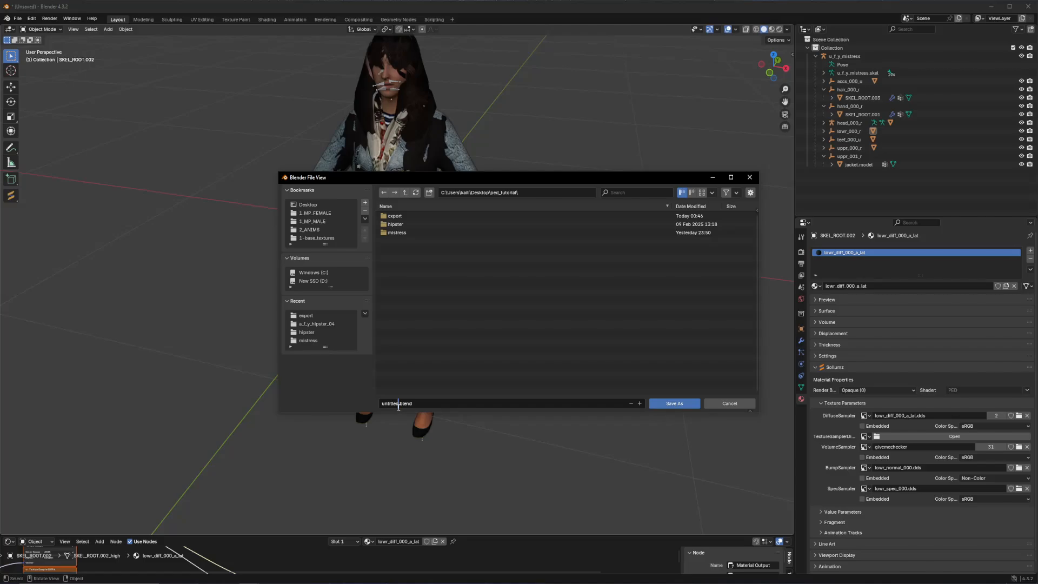
text(iss)
text(res)
text(s_edit)
key(Return)
scroll(481, 234, up, 2)
scroll(475, 236, down, 2)
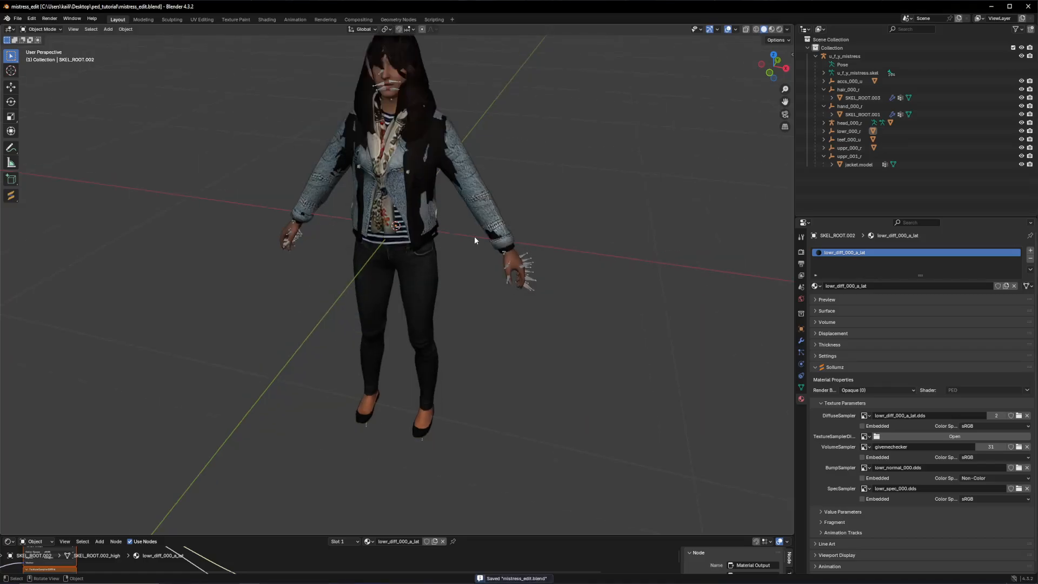
scroll(476, 238, down, 3)
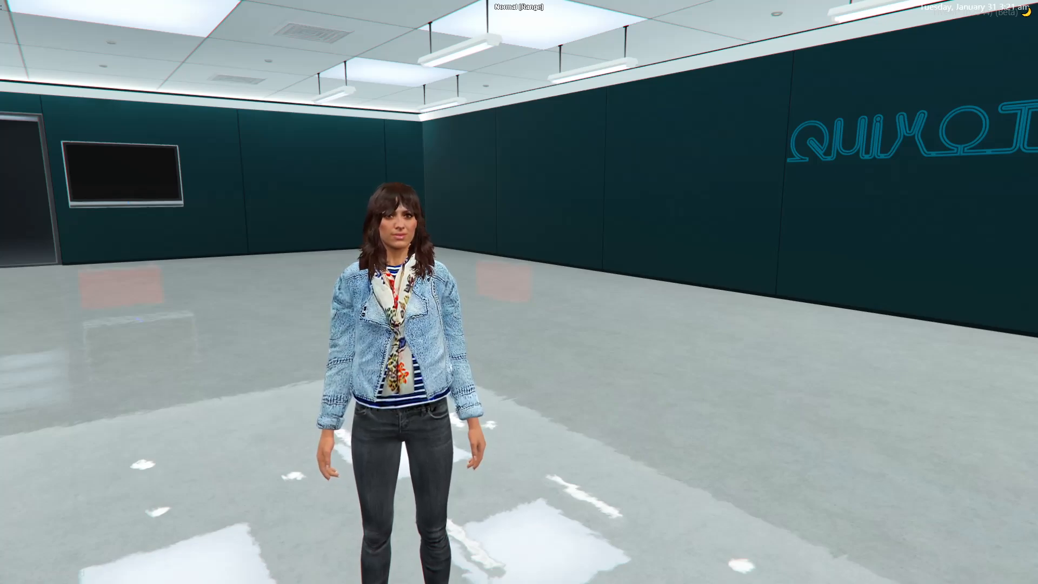
Step: Switch to FiveM and examine the mistress ped's jacket in the garage and on the street, using /spectate to relocate
key(x)
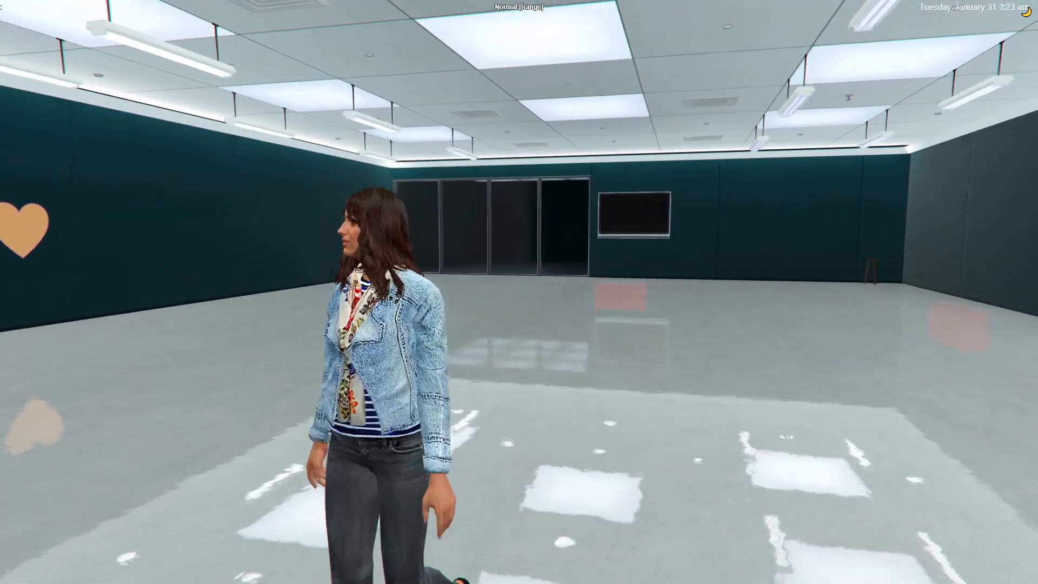
key(w)
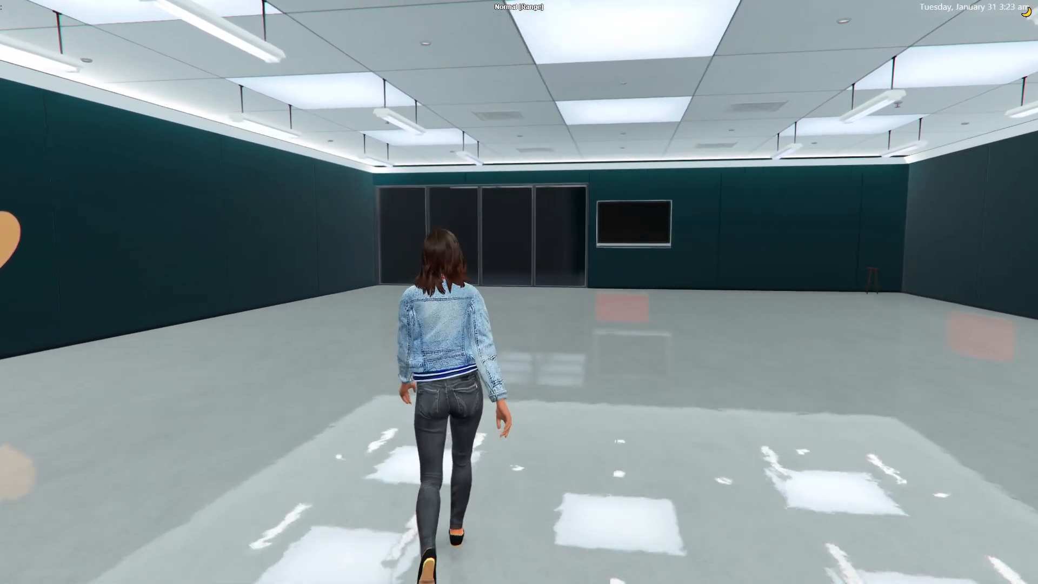
text(st/spectate)
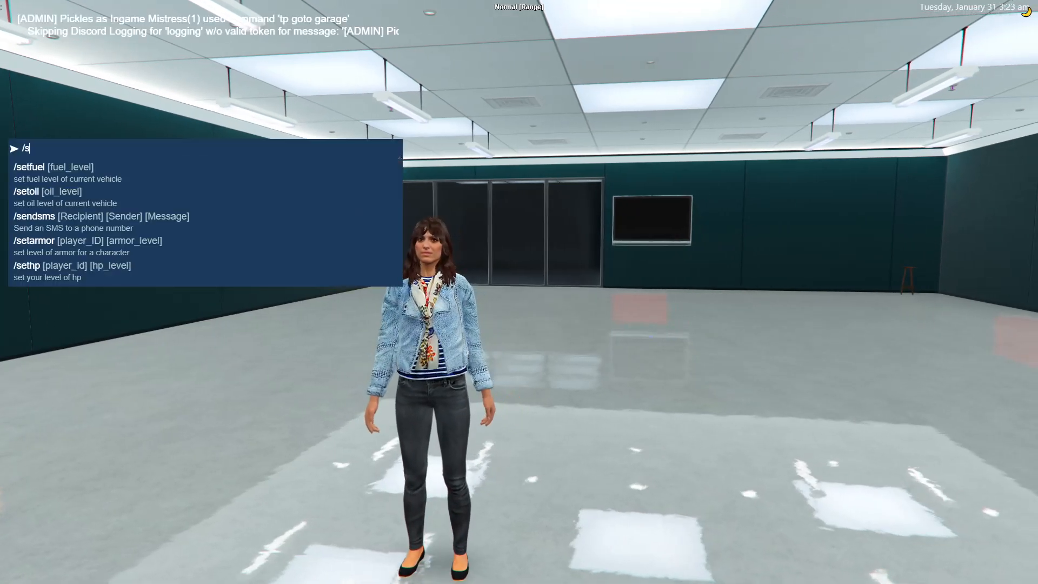
key(Return)
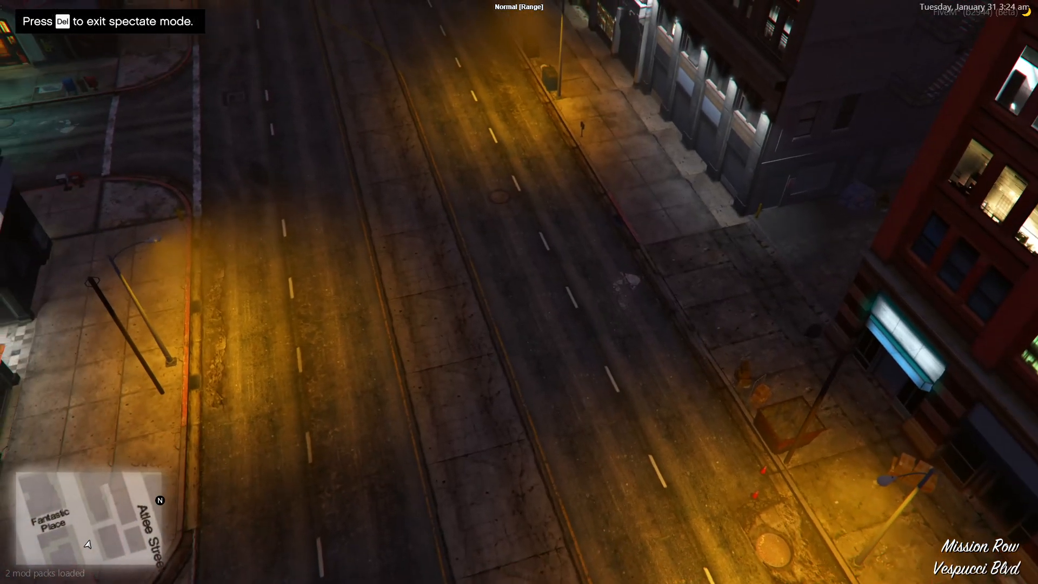
key(Delete)
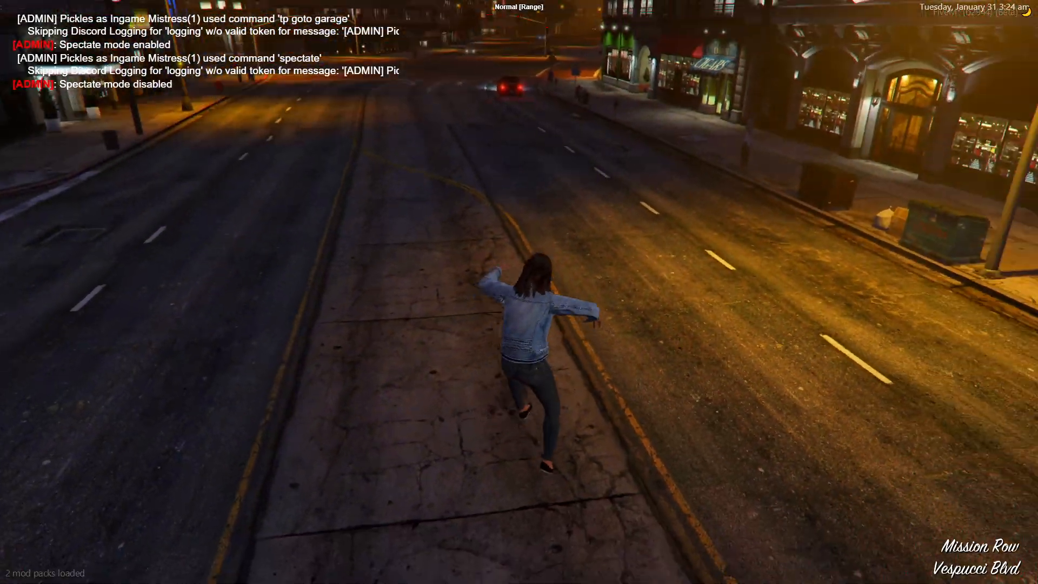
key(w)
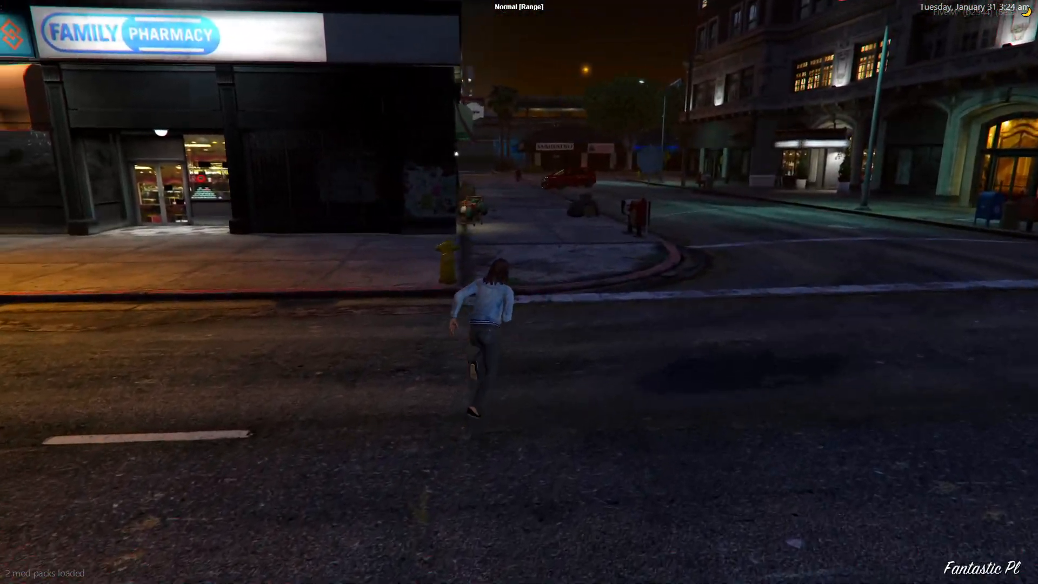
text(t/spectate)
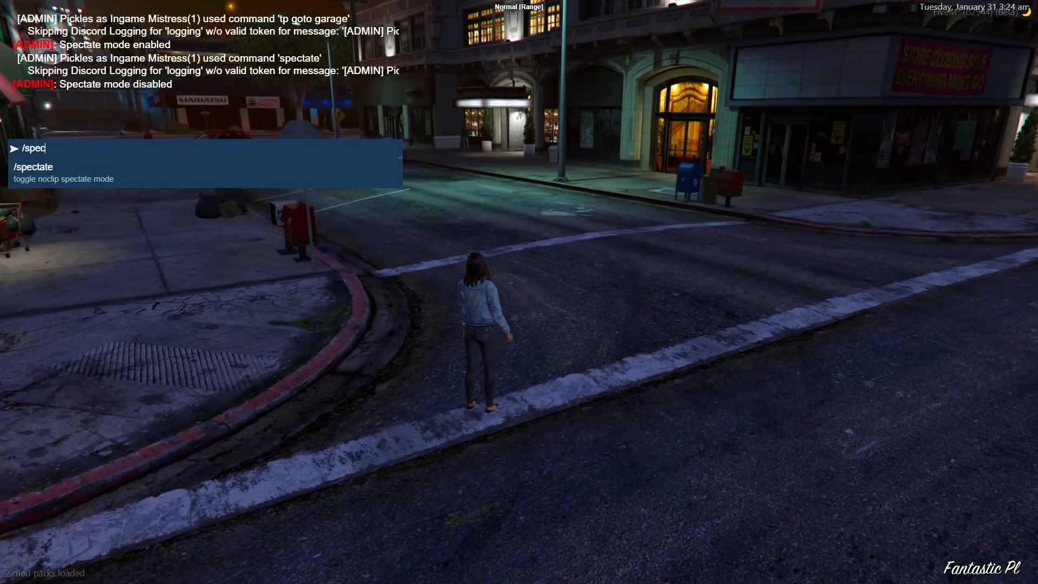
key(Return)
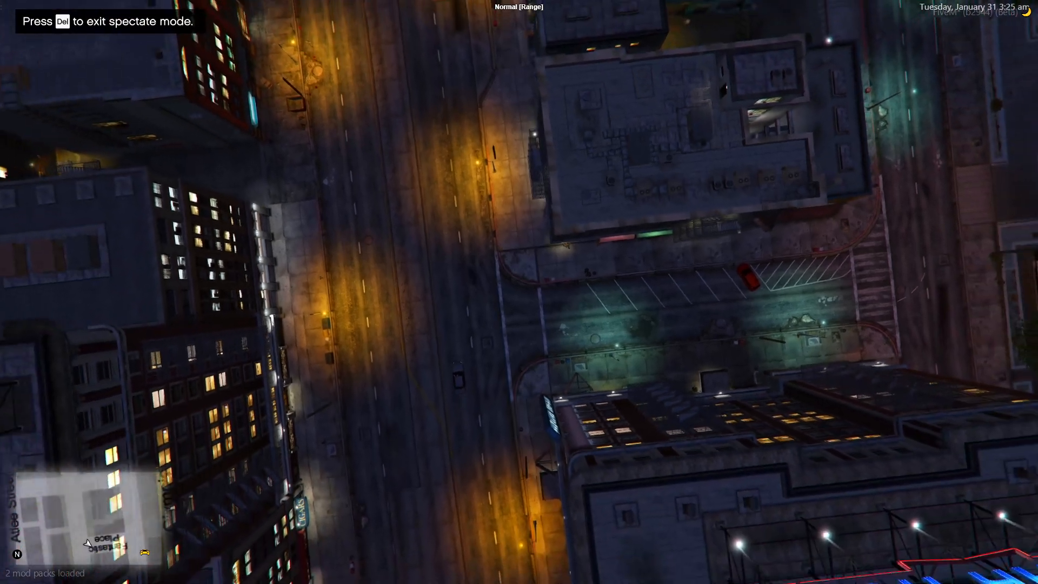
key(Delete)
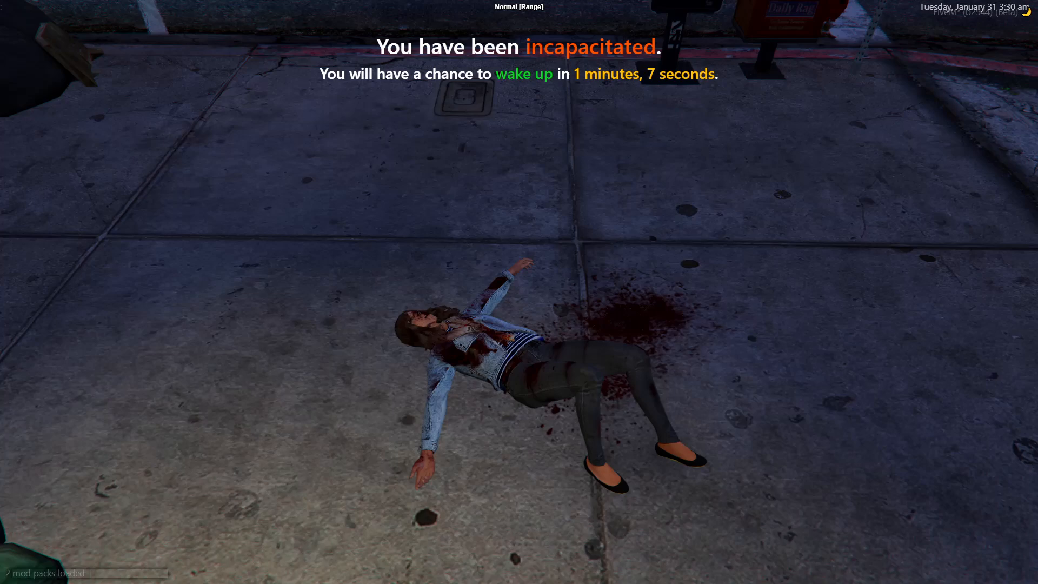
text(t)
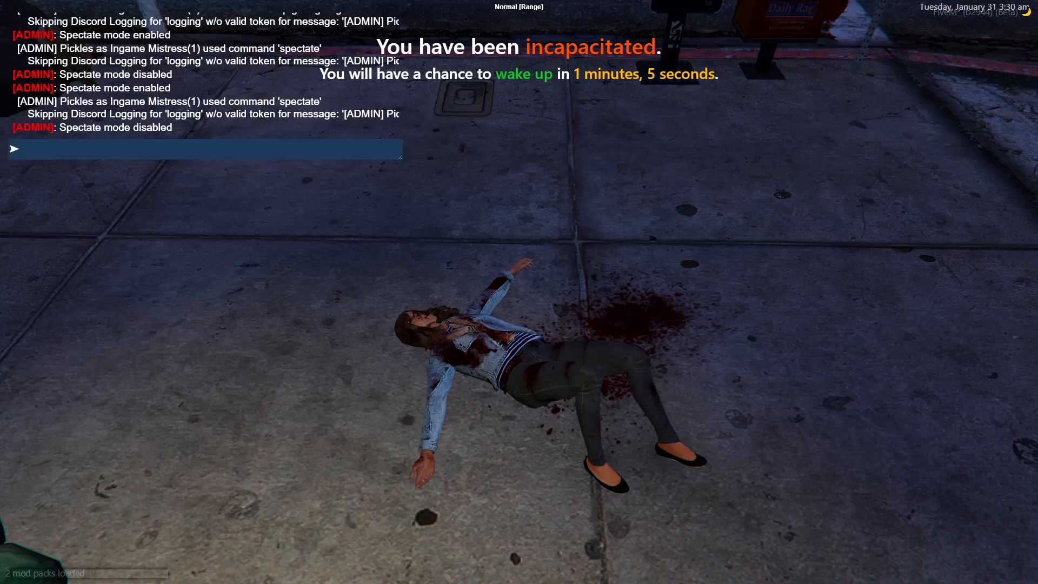
text(/)
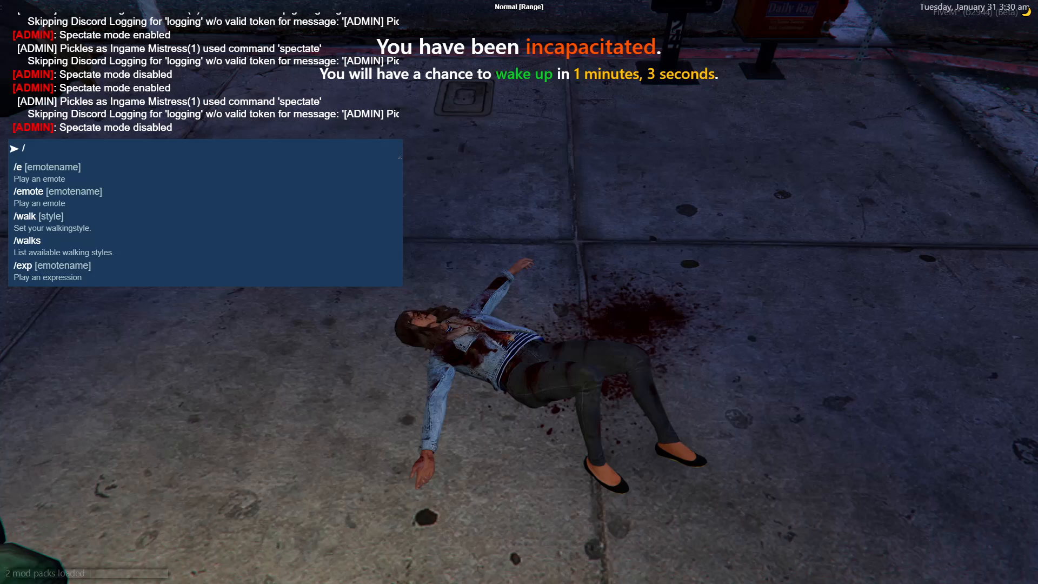
key(BackSpace)
key(Escape)
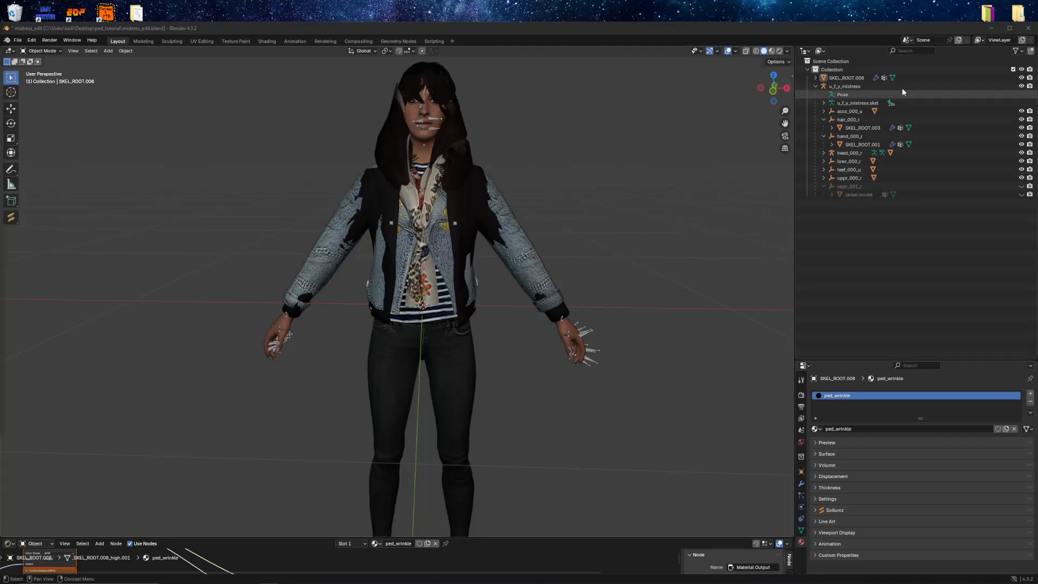
Step: Switch to Blender and clear the Medium and Low meshes from SKEL_ROOT.008's Sollumz LODs, keeping only the High one
click(847, 78)
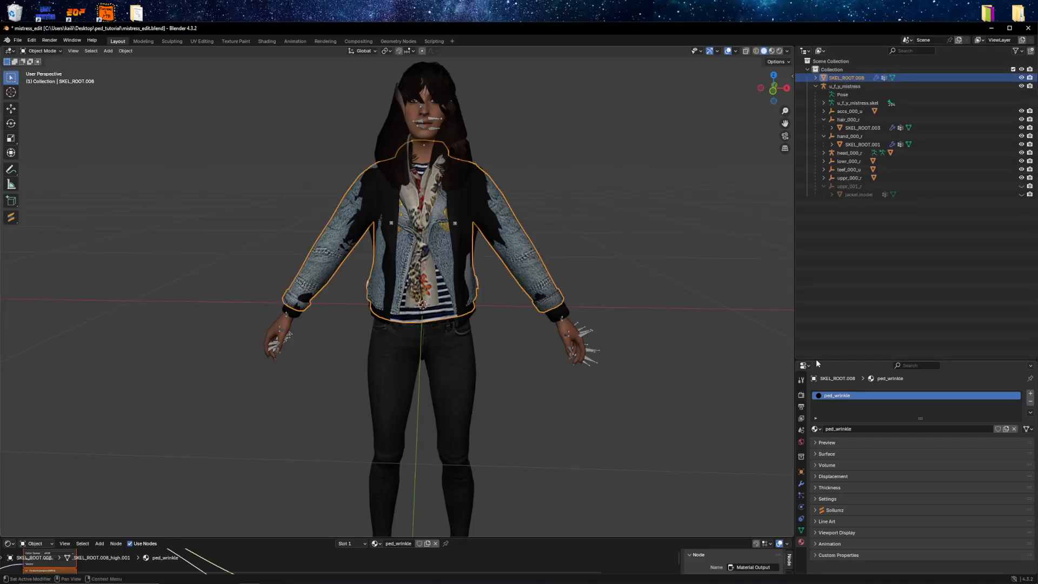
drag(816, 361, 816, 308)
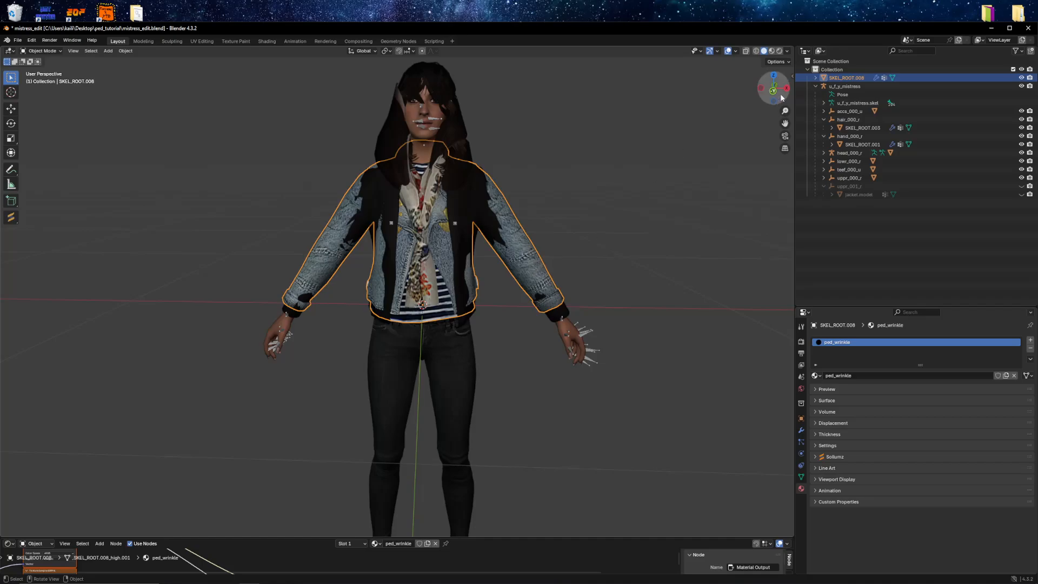
click(816, 78)
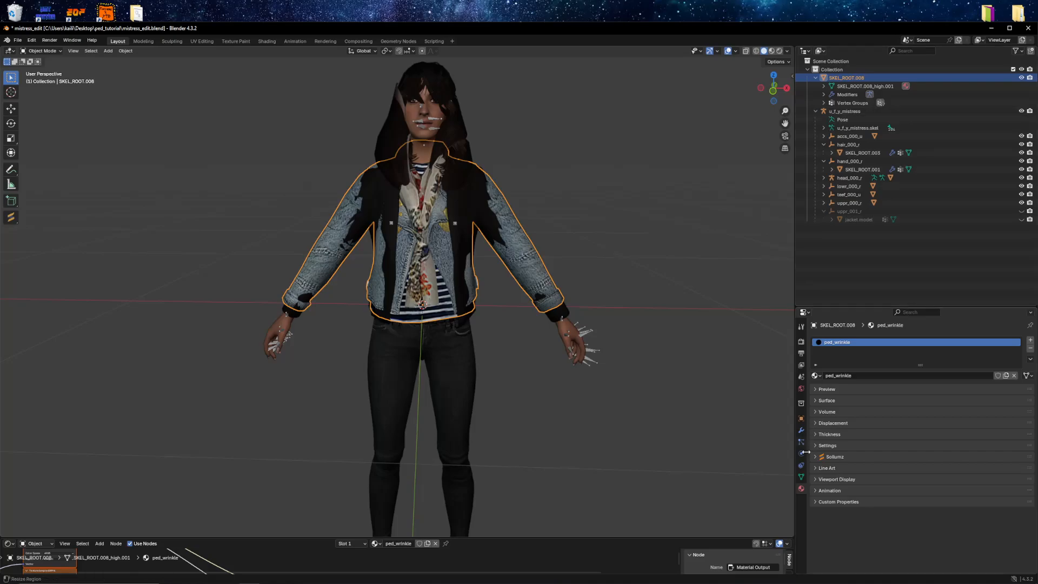
click(801, 477)
scroll(846, 550, down, 1)
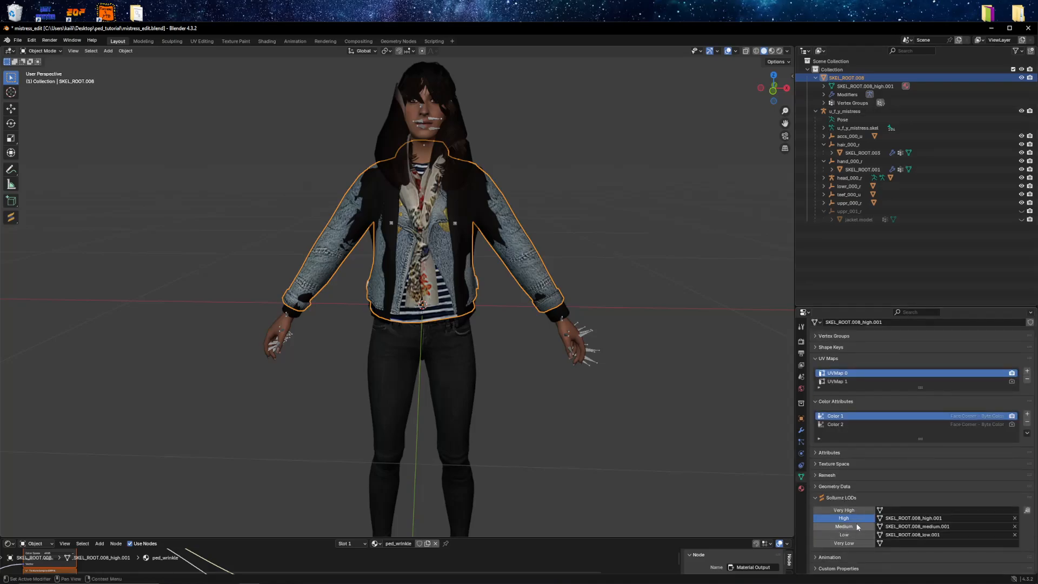
click(1014, 526)
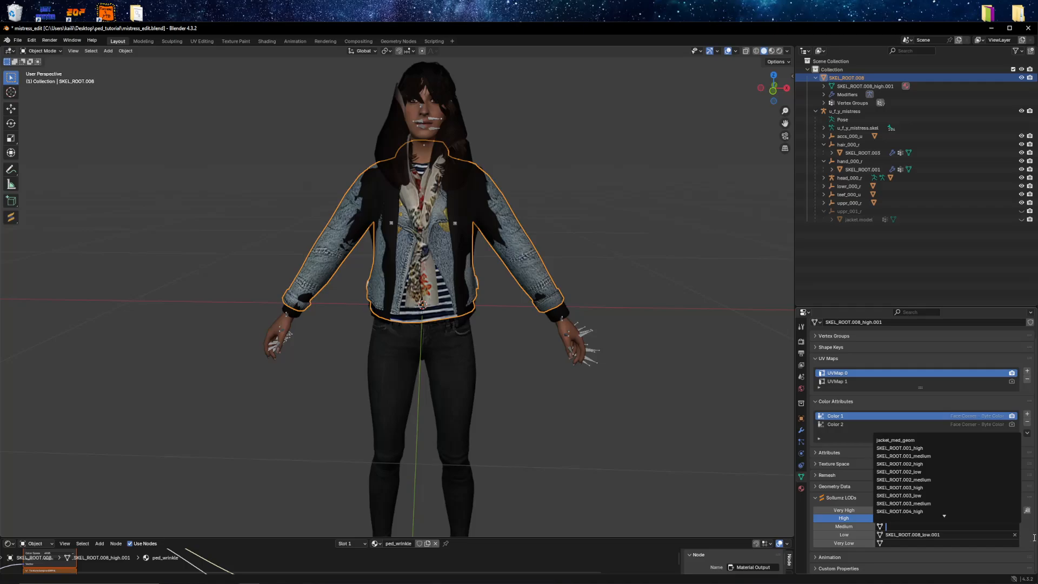
click(1014, 534)
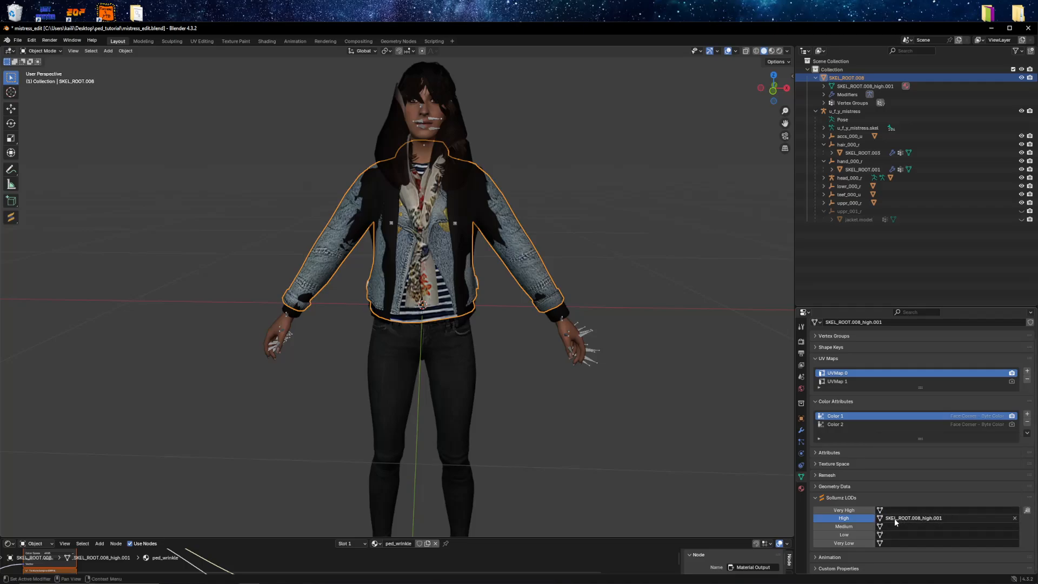
Step: Extract the LODs of SKEL_ROOT.008 into separate meshes with Sollumz LOD Tools, using Object as parent type
click(841, 88)
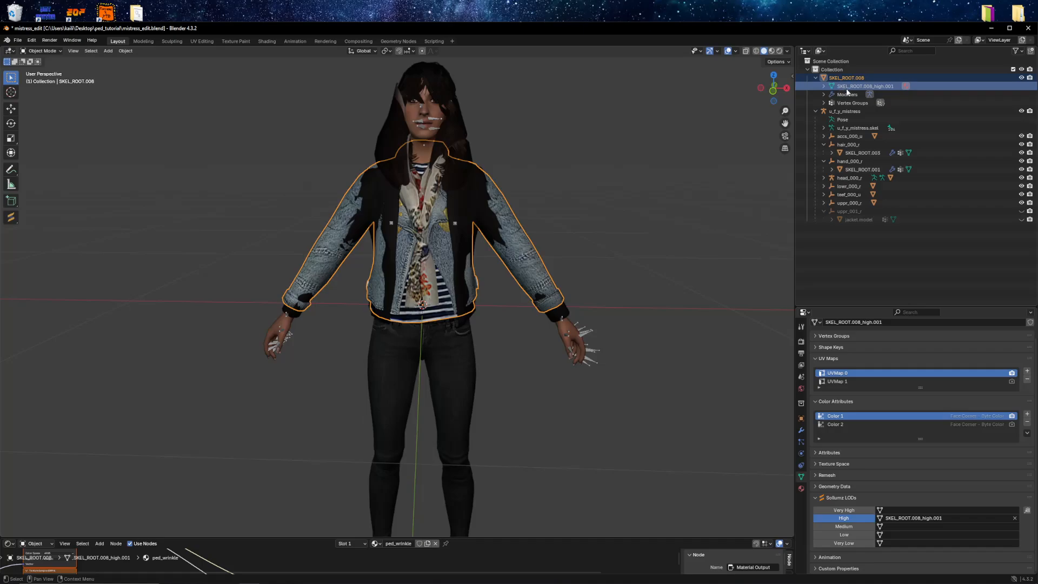
key(n)
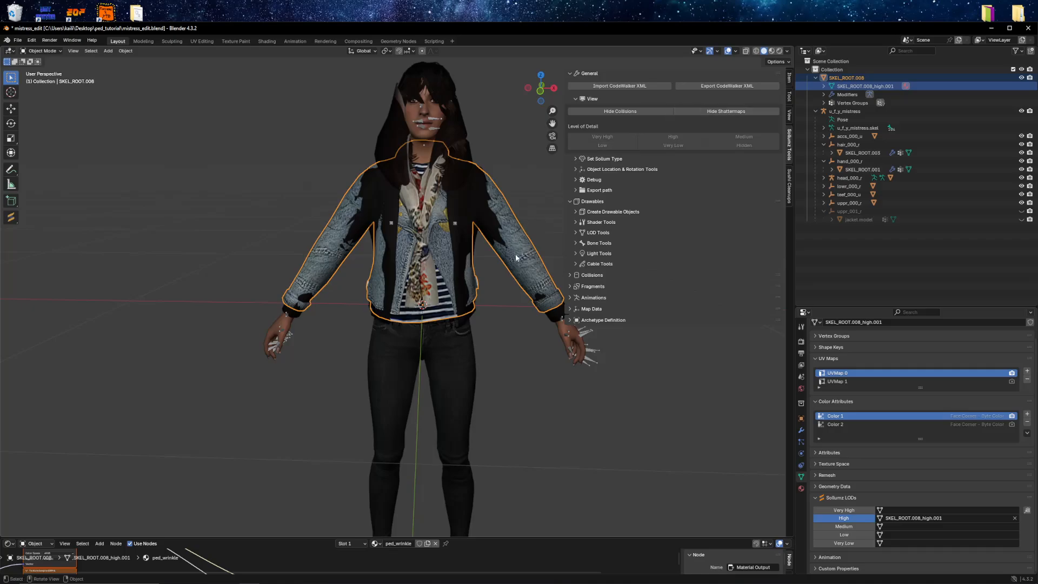
click(575, 233)
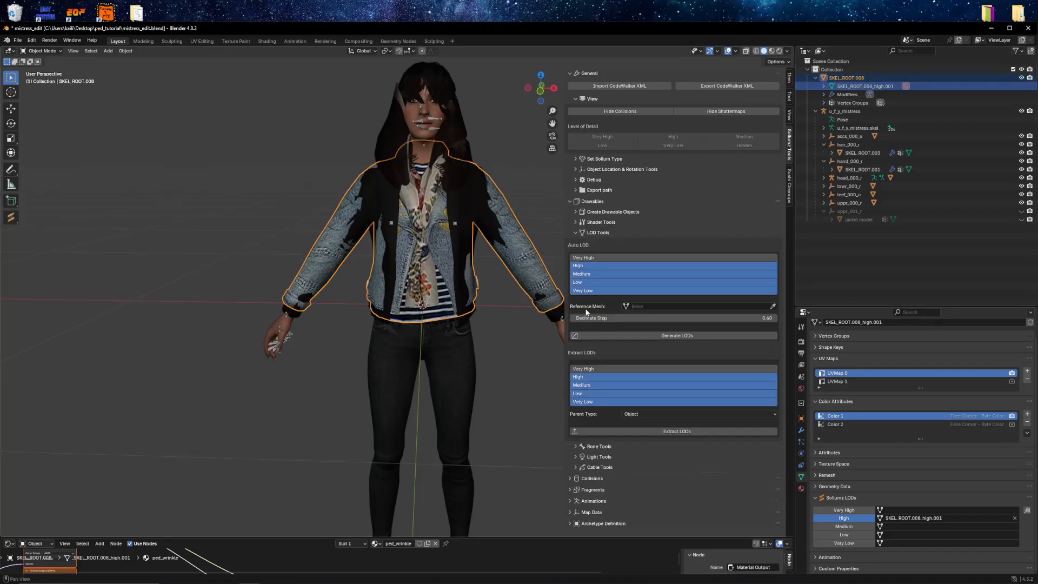
click(574, 73)
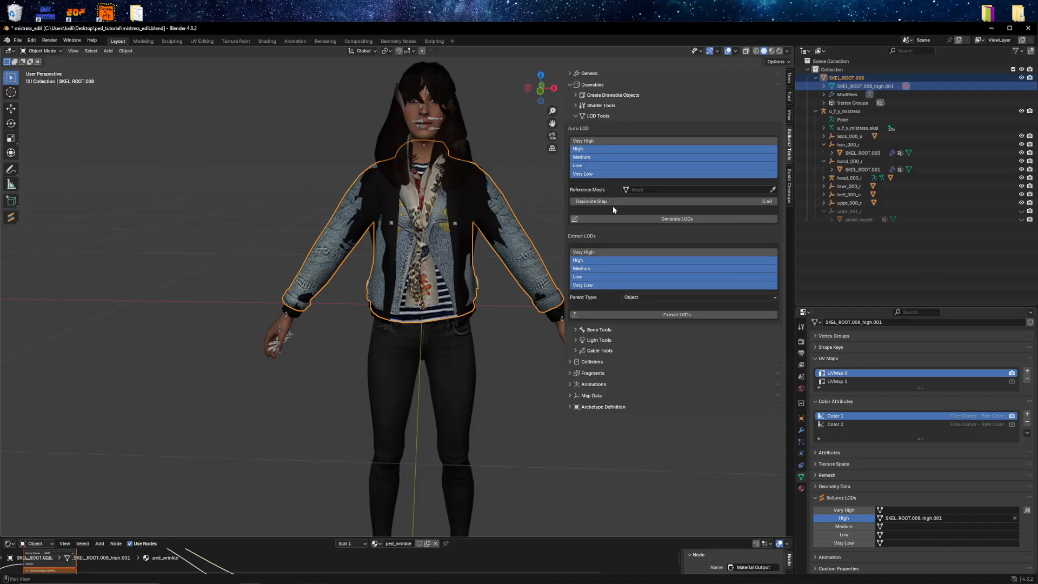
click(658, 317)
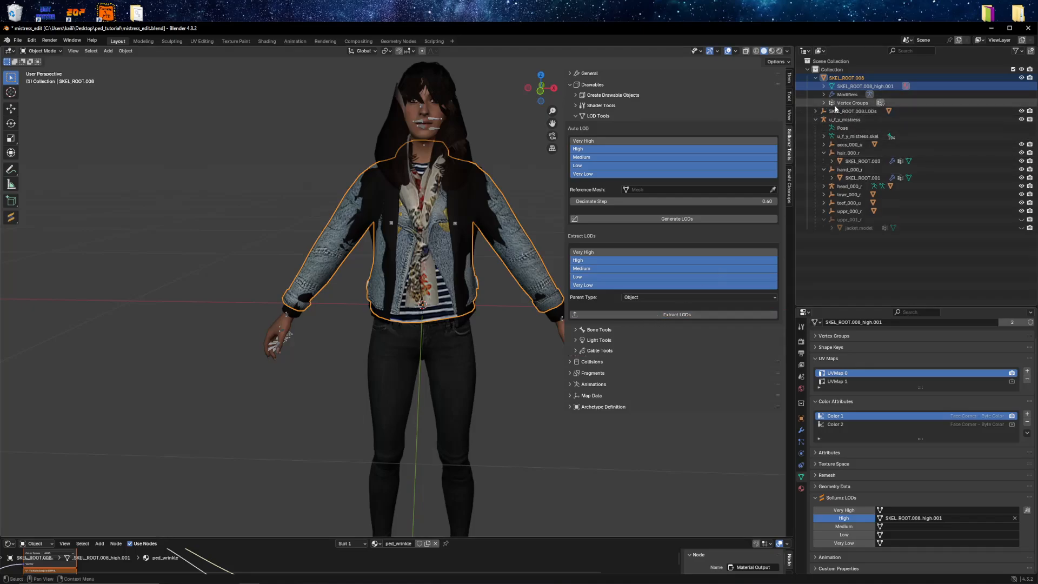
click(816, 78)
click(816, 86)
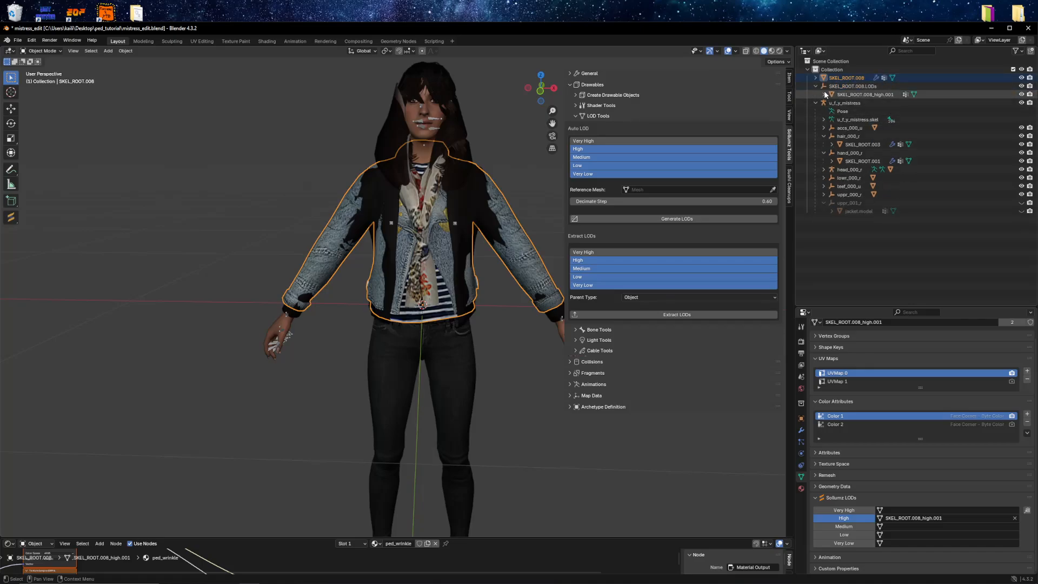
Step: Clear the parent of the extracted SKEL_ROOT.008_high.001 mesh while keeping its transformation
click(854, 95)
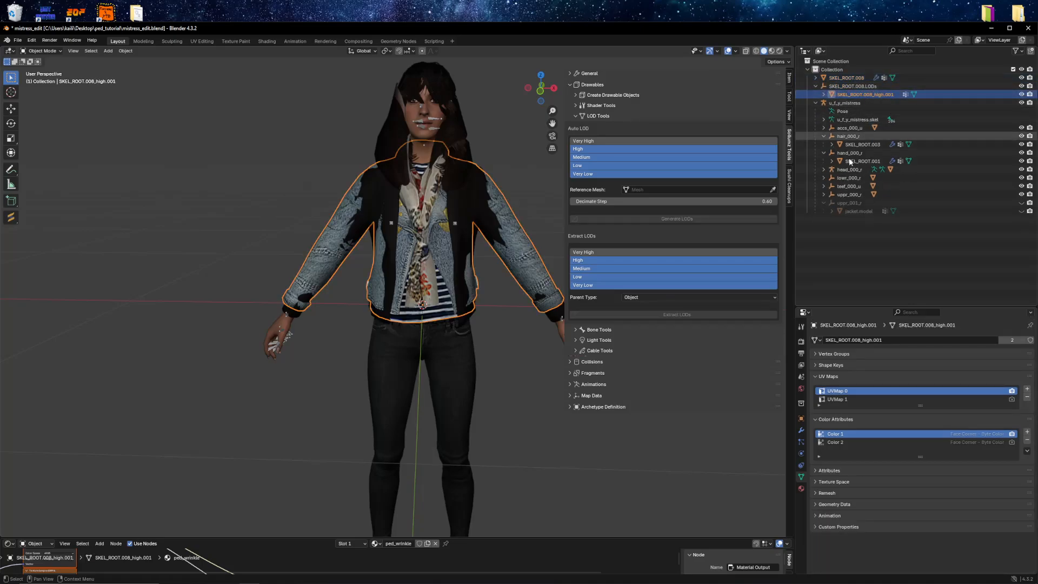
key(alt+p)
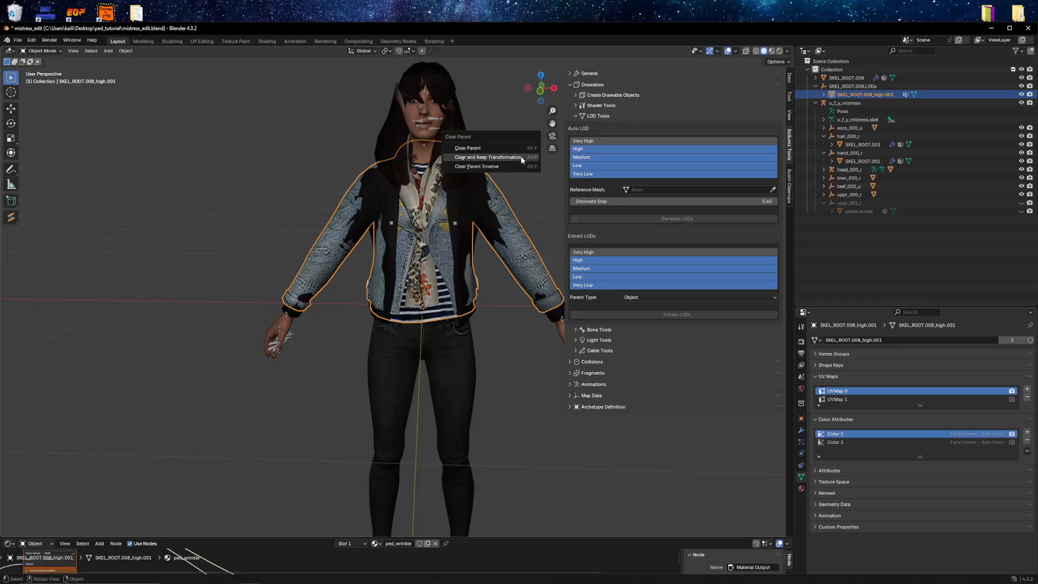
click(521, 157)
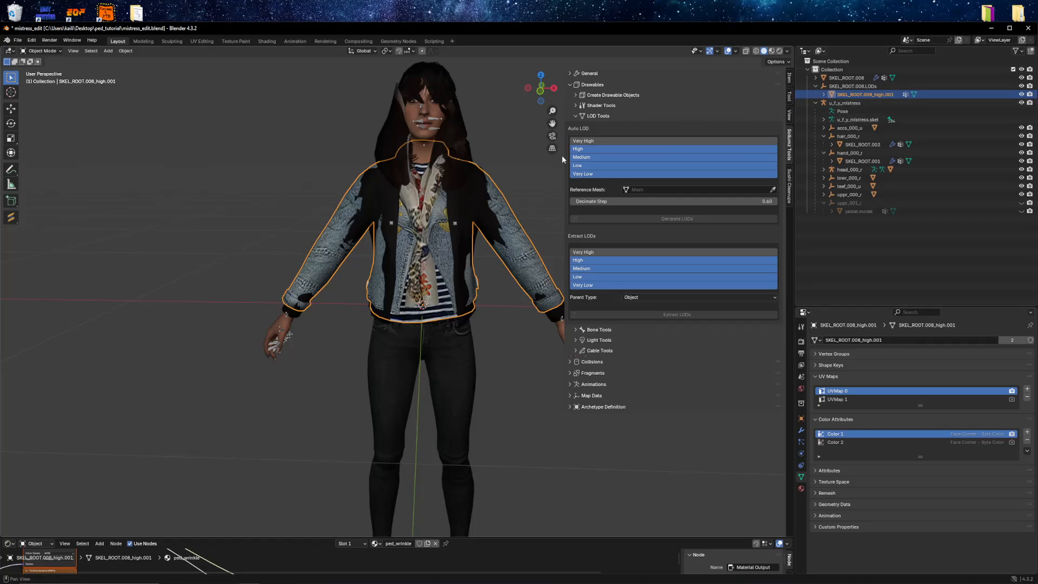
key(alt+p)
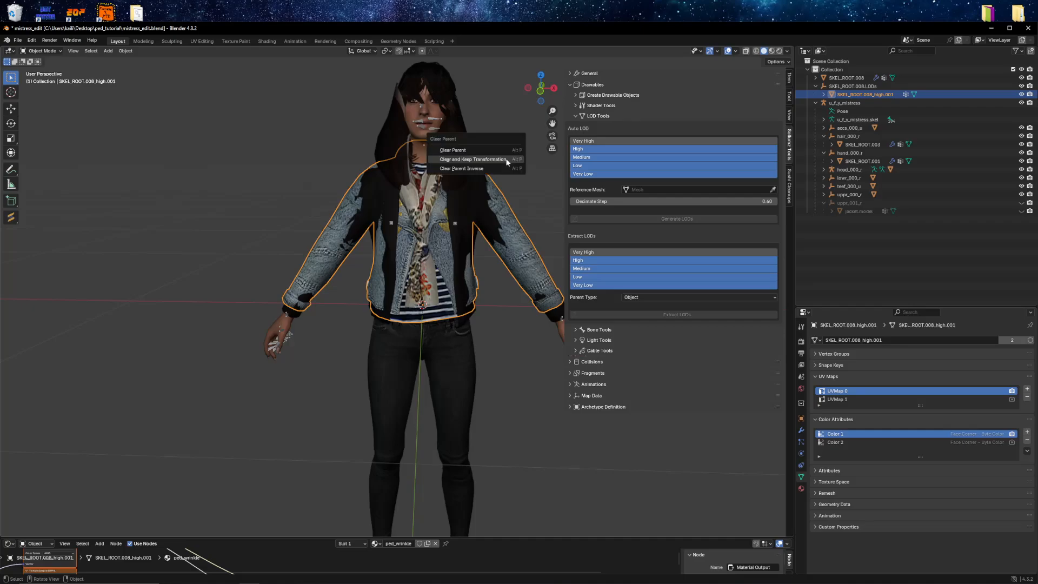
click(499, 159)
Step: Delete the original SKEL_ROOT.008 object and the SKEL_ROOT.008.LODs parent, keeping the extracted high mesh
click(843, 78)
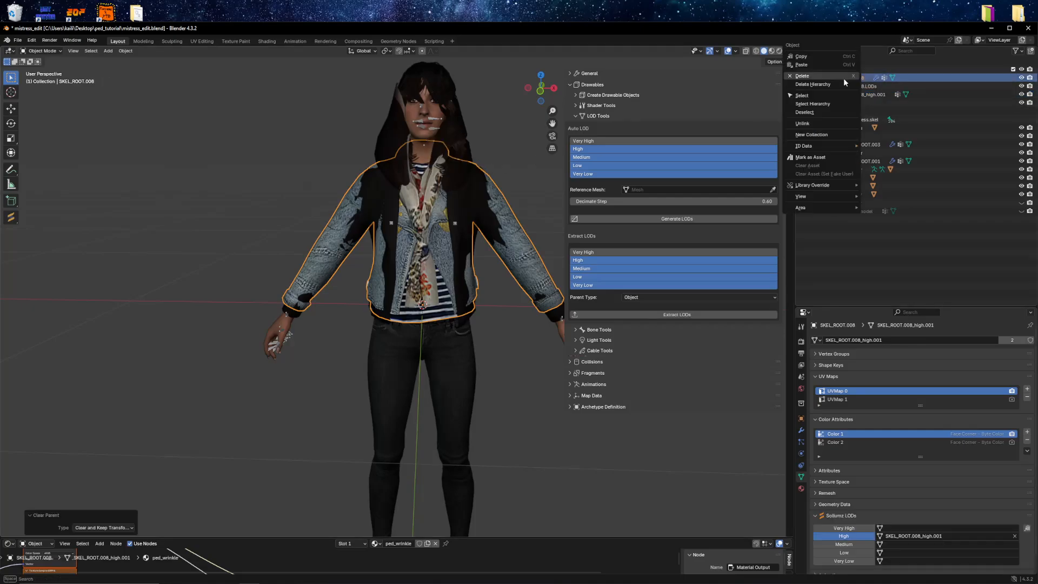
key(Delete)
right_click(845, 78)
click(834, 83)
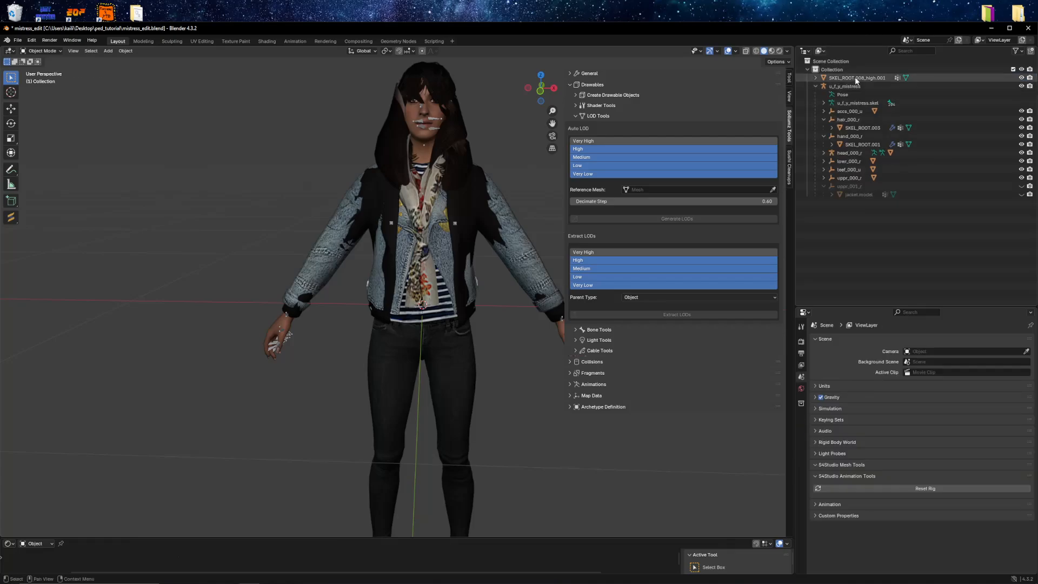
Step: Enlarge the Properties editor and show the object properties of the extracted SKEL_ROOT.008_high.001 mesh, collapsing its UV map and color attribute sections
click(855, 77)
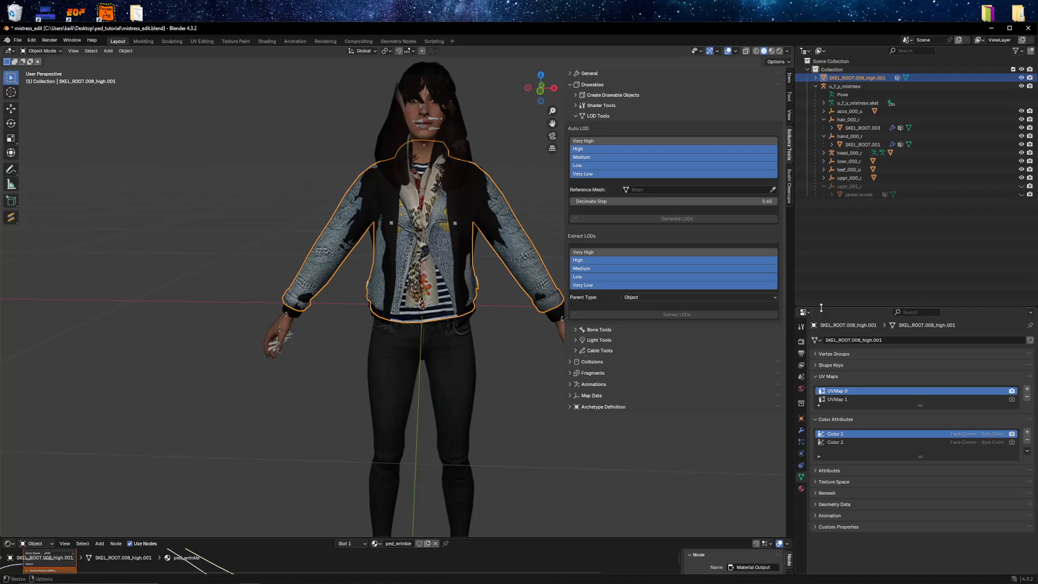
drag(835, 307, 836, 227)
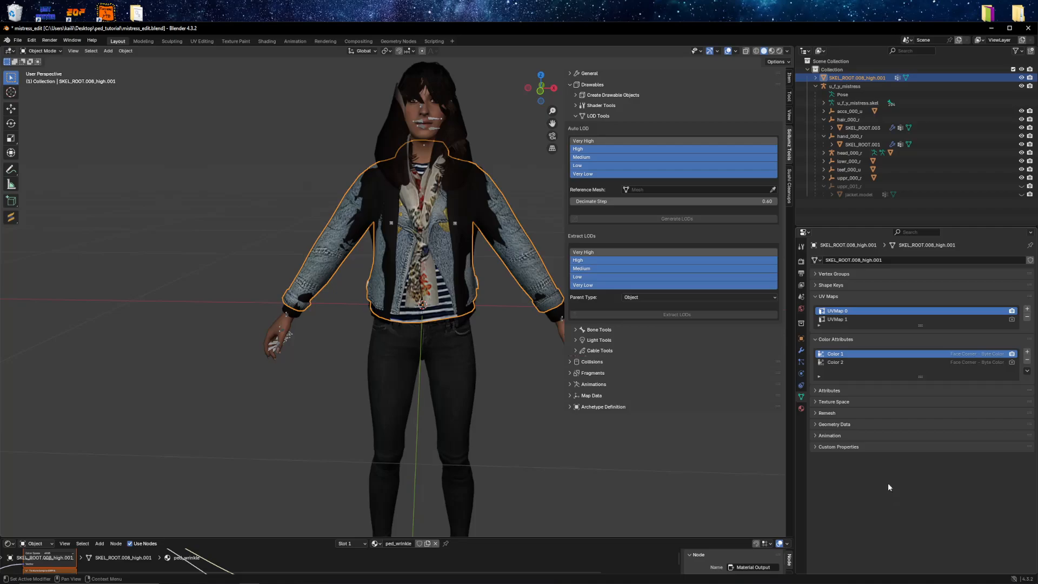
click(824, 340)
click(823, 296)
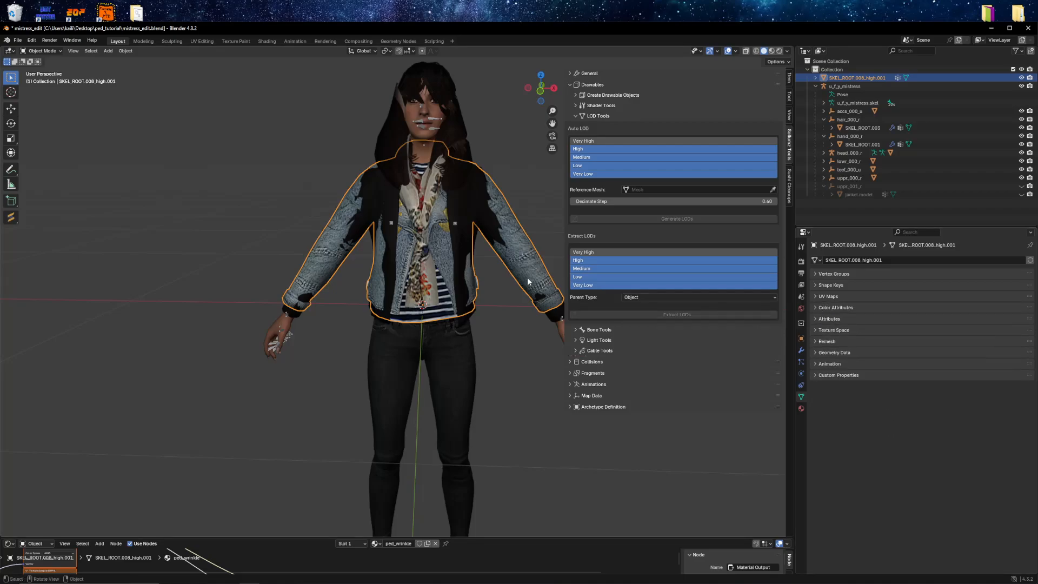
click(802, 339)
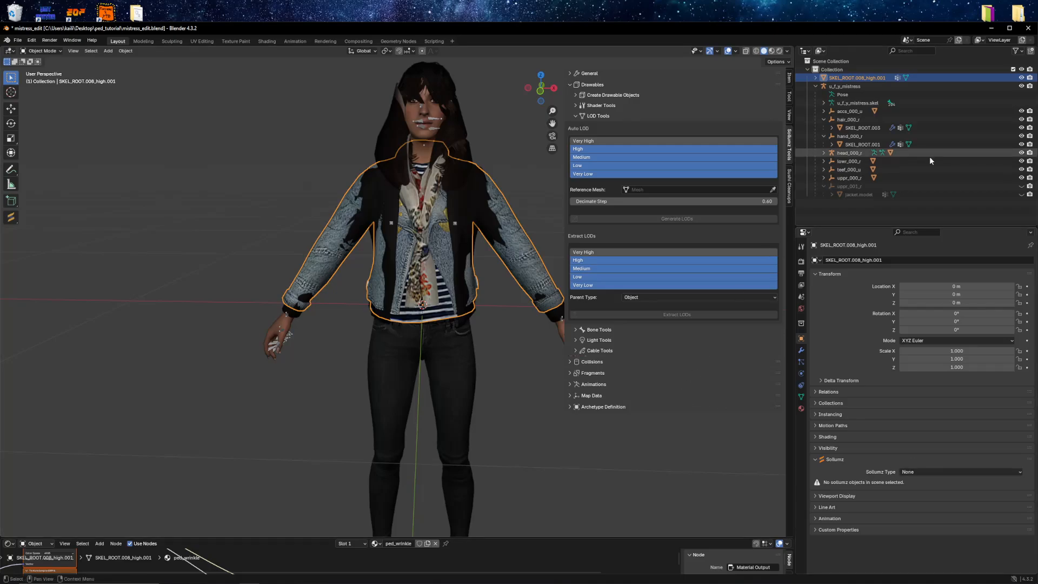
Step: Rename the SKEL_ROOT.008_high.001 object as jacket2 and hide the viewport sidebar
double_click(864, 78)
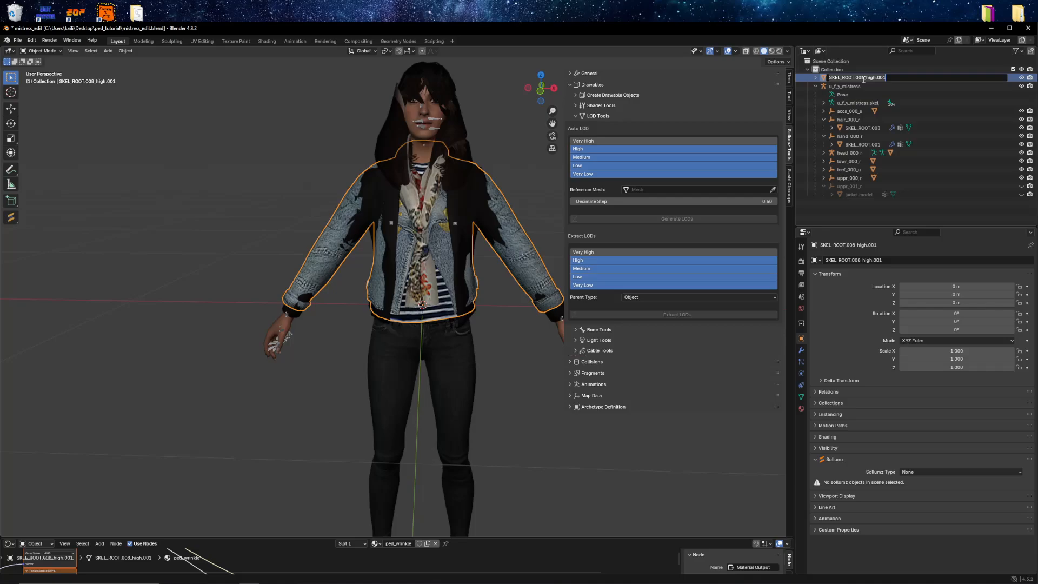
text(jacket2)
key(Return)
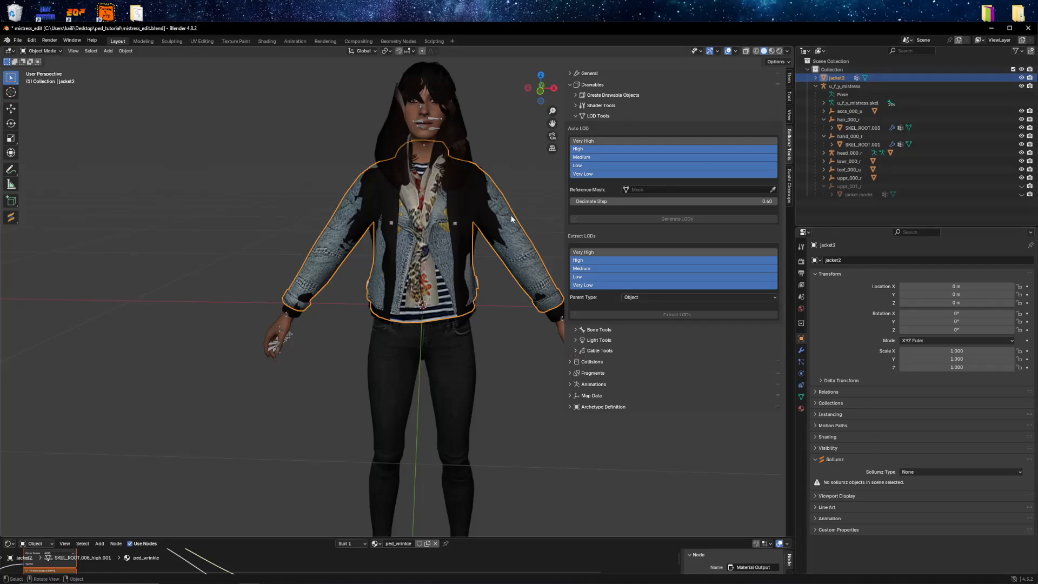
key(n)
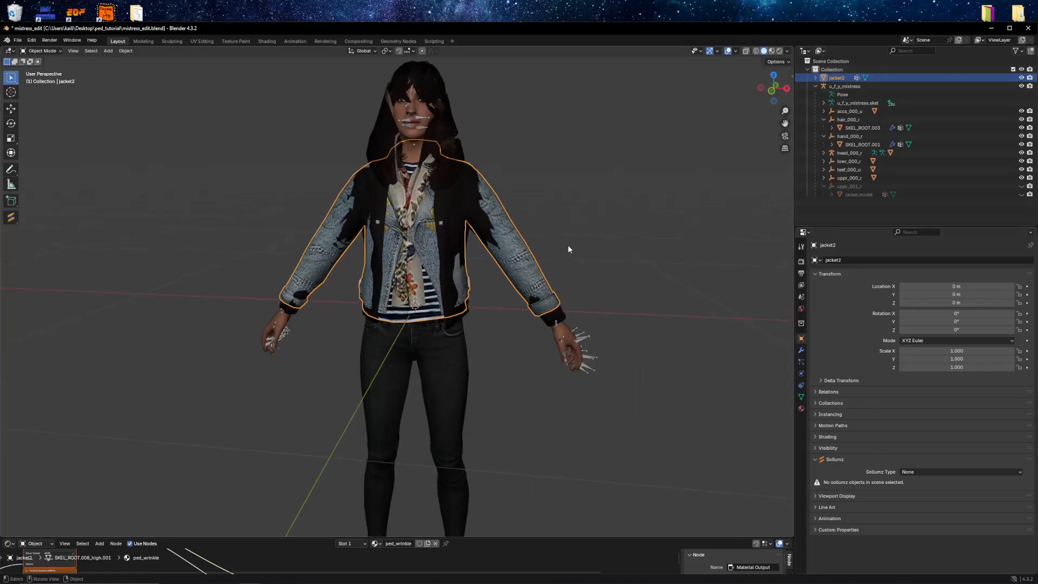
Step: Duplicate jacket2 in place and rename the copy as jacket2_med
key(shift+d)
key(Escape)
double_click(843, 86)
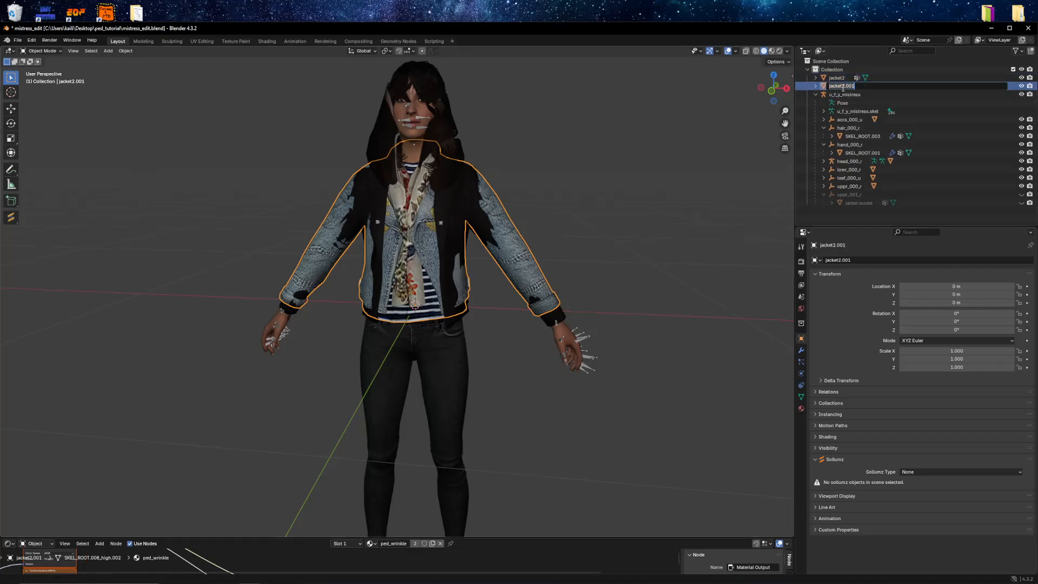
key(BackSpace)
key(BackSpace)
key(BackSpace)
key(BackSpace)
text(_med)
key(Return)
Step: Rename the mesh data inside the jacket2_med object as jacket2_med
click(816, 86)
click(851, 95)
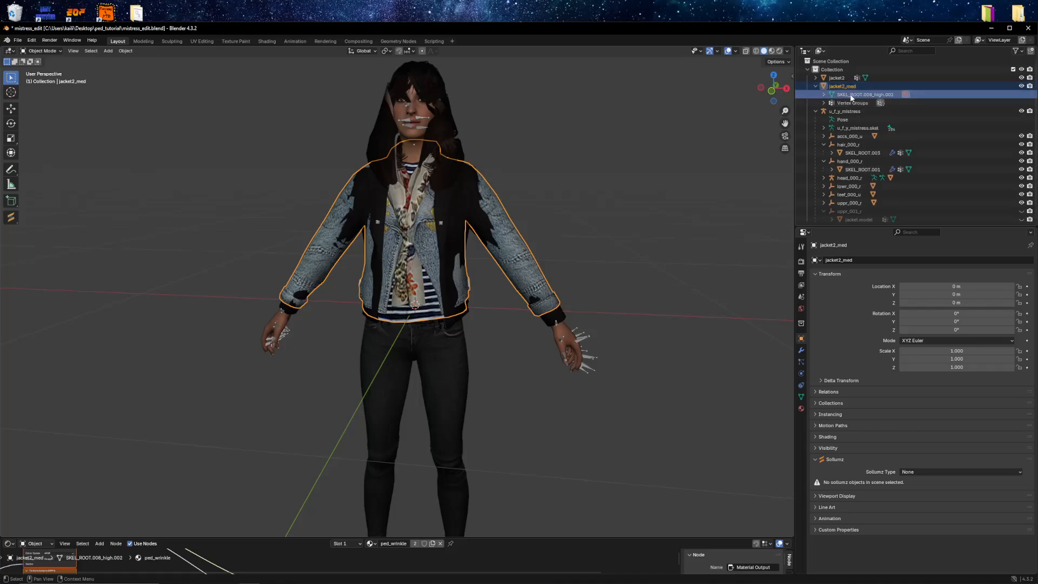
double_click(852, 95)
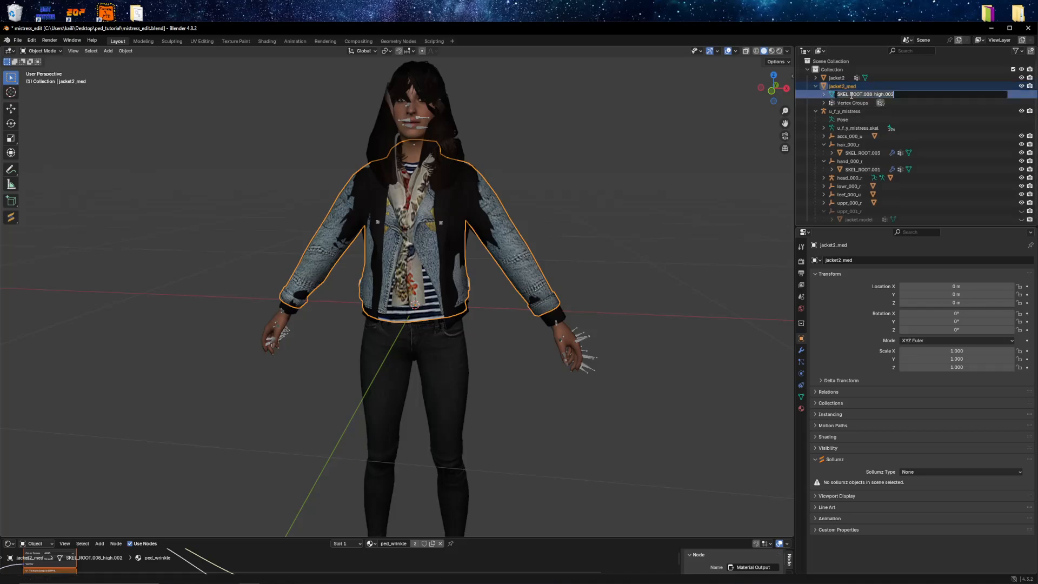
text(jacket2_med)
key(Return)
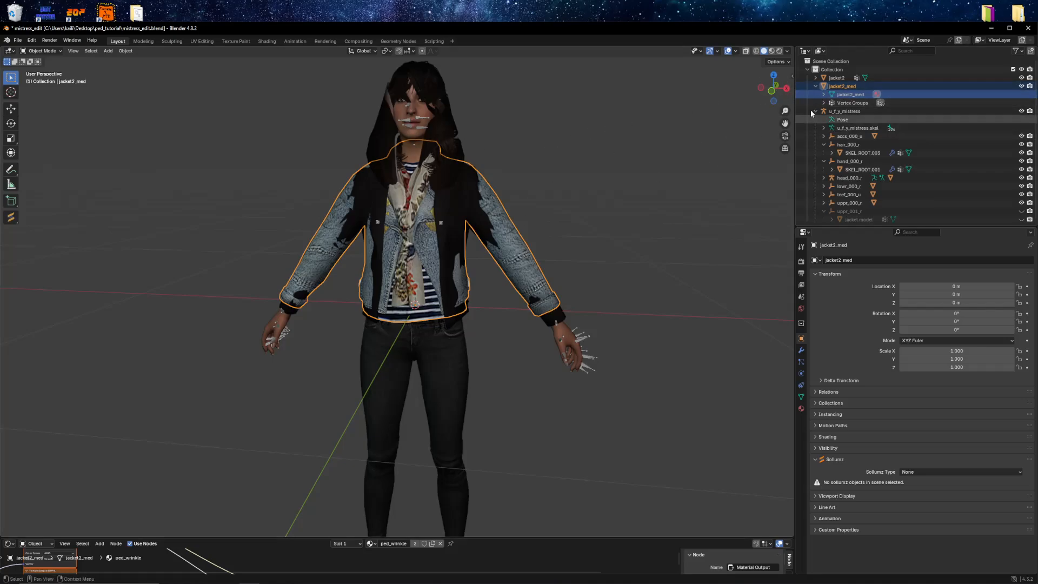
Step: Rename the mesh data inside the jacket2 object as jacket2_high
click(816, 78)
double_click(846, 87)
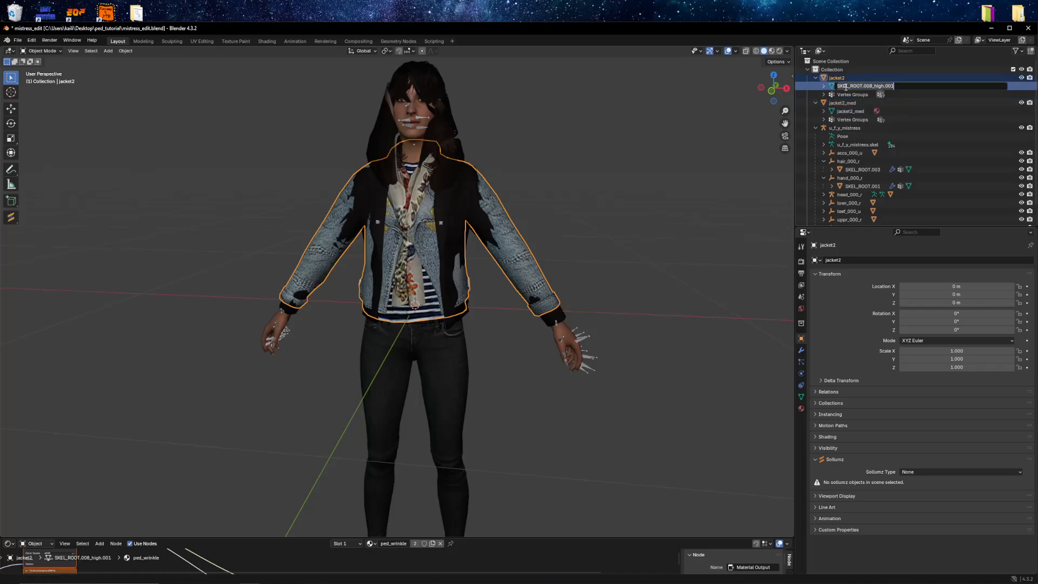
text(jacket2_high)
key(Return)
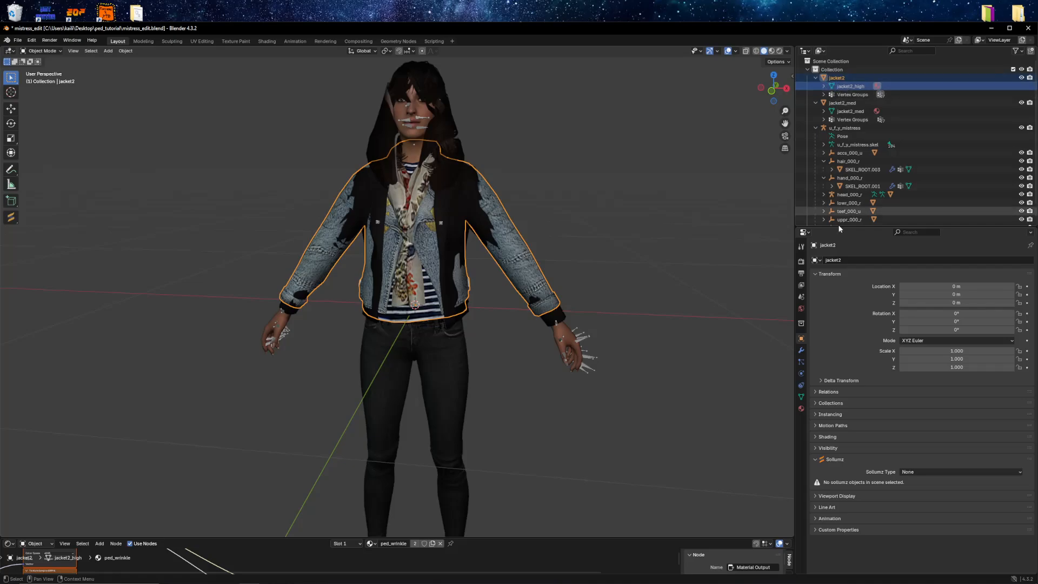
Step: Select the jacket2_med mesh and show its modifier settings
click(845, 112)
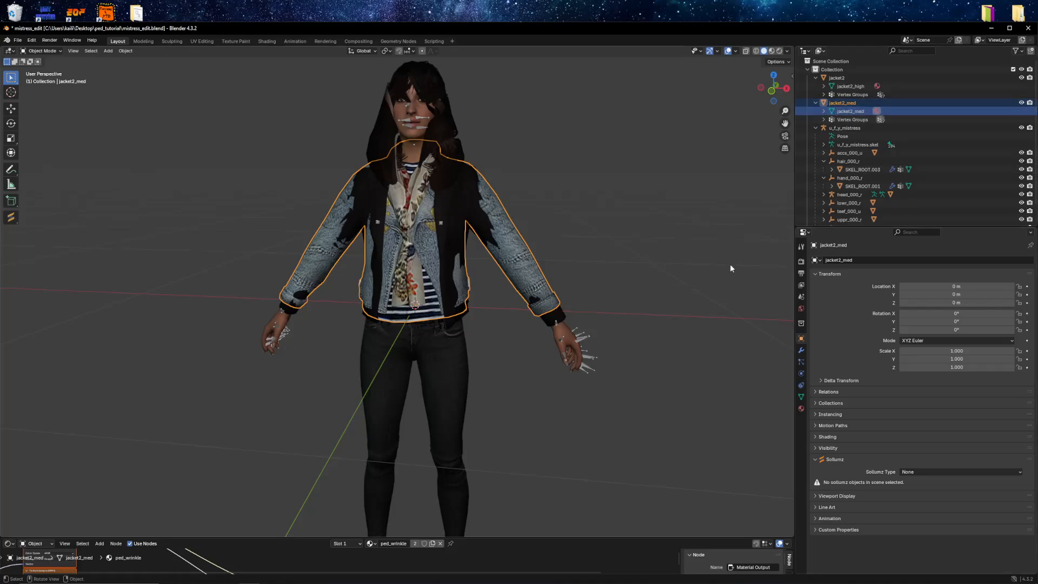
click(801, 350)
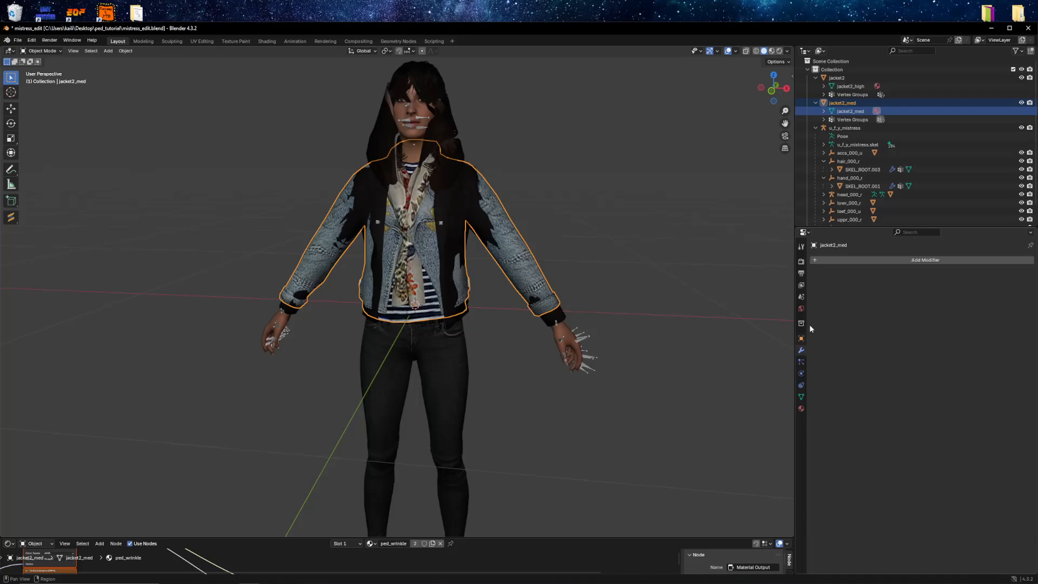
click(891, 260)
click(860, 258)
text(arma)
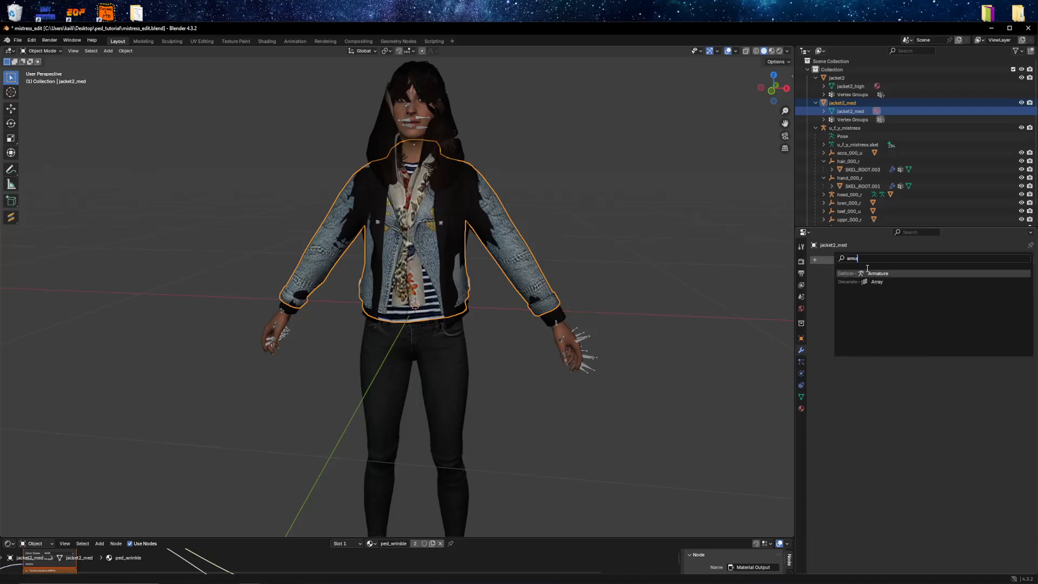
click(867, 273)
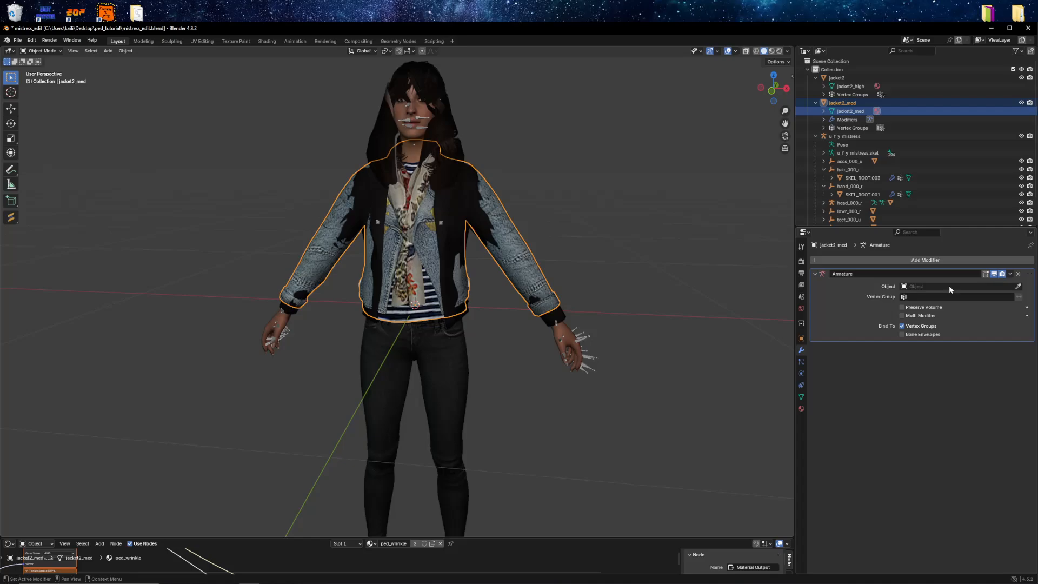
click(1019, 274)
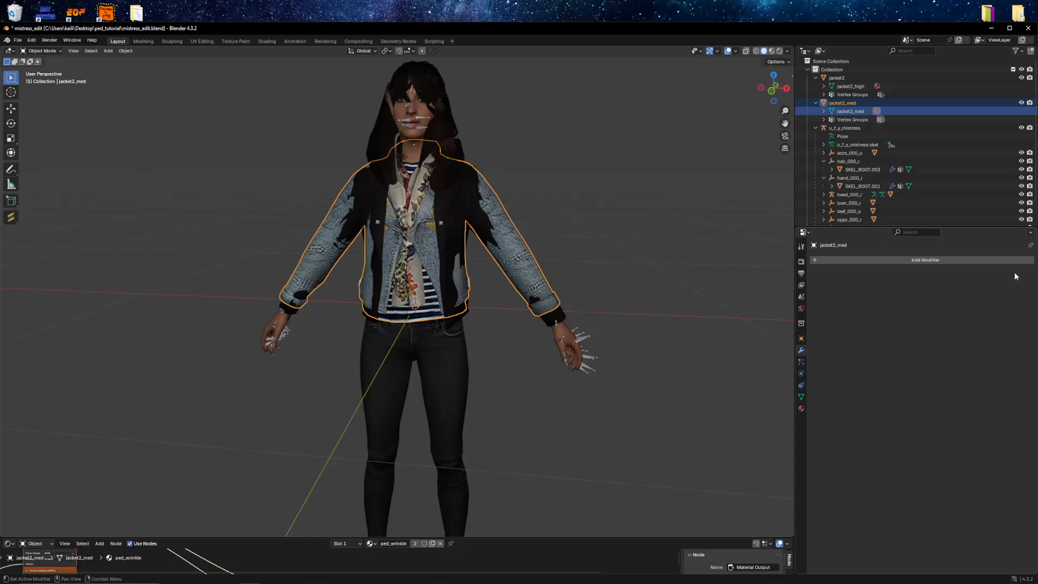
Step: Add a Decimate modifier to jacket2_med with Triangulate enabled and a ratio of 0.5, and apply it
click(846, 261)
text(dec)
click(913, 277)
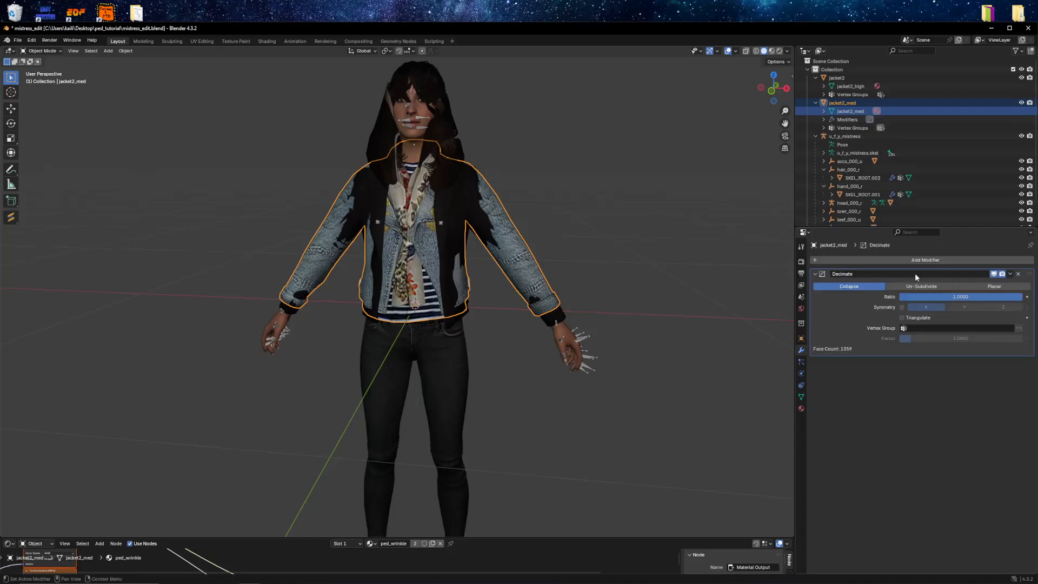
click(924, 320)
click(939, 297)
text(0.5)
key(Return)
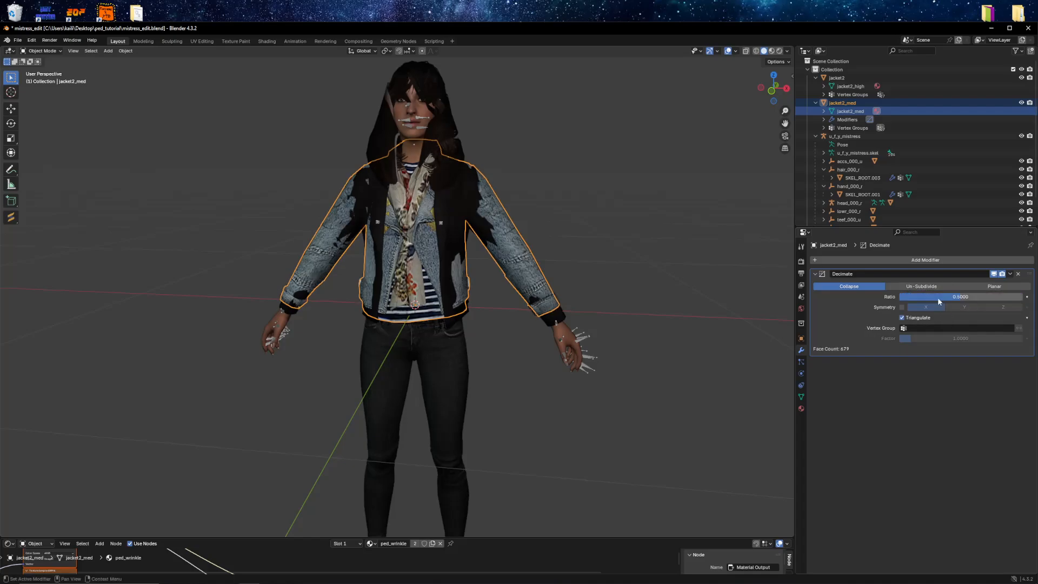
click(1010, 273)
click(973, 282)
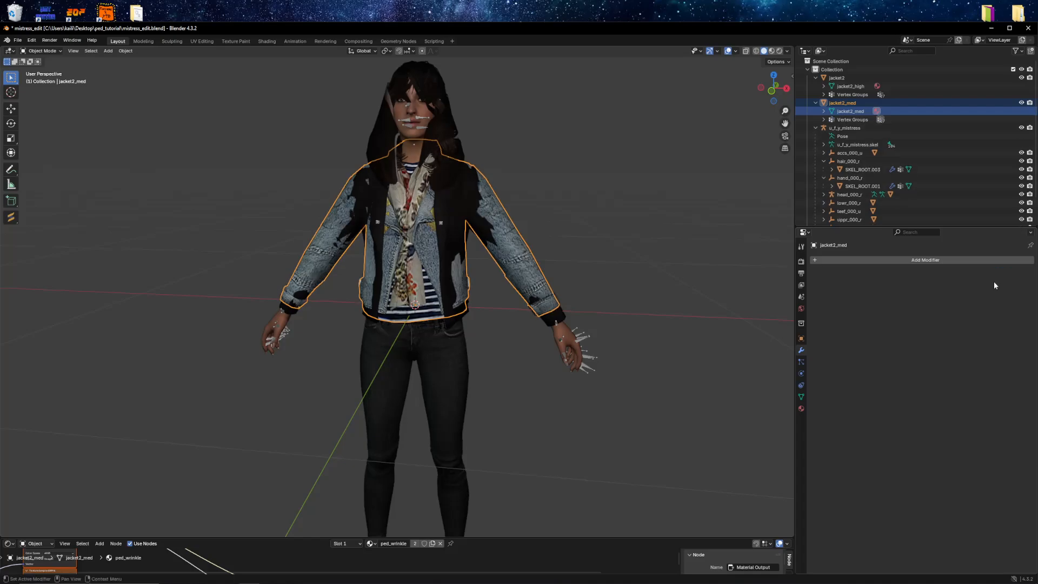
Step: Duplicate jacket2_med in place and add a Decimate modifier to the copy
key(shift+d)
right_click(614, 309)
click(871, 261)
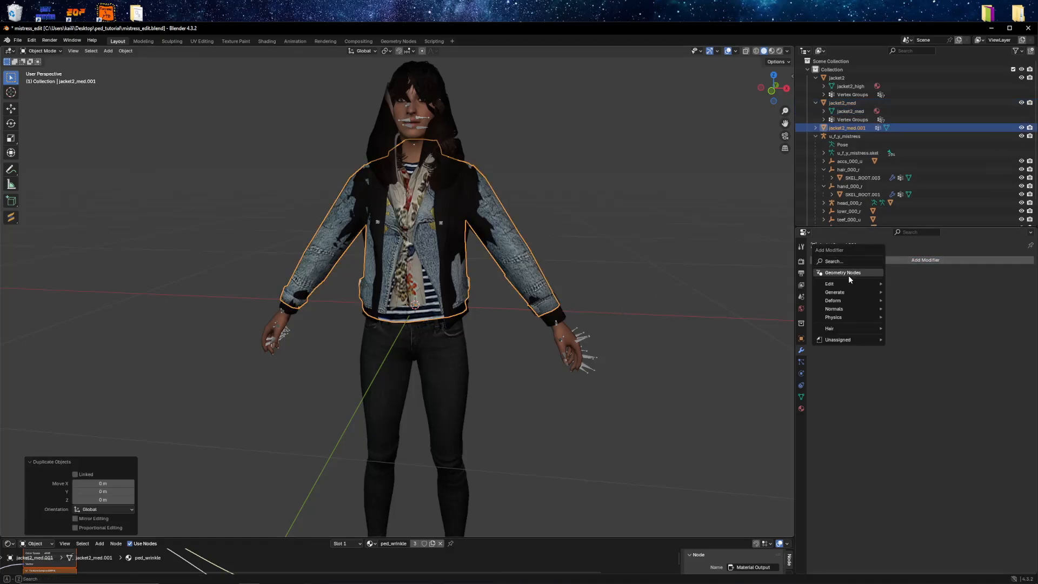
text(dec)
key(Return)
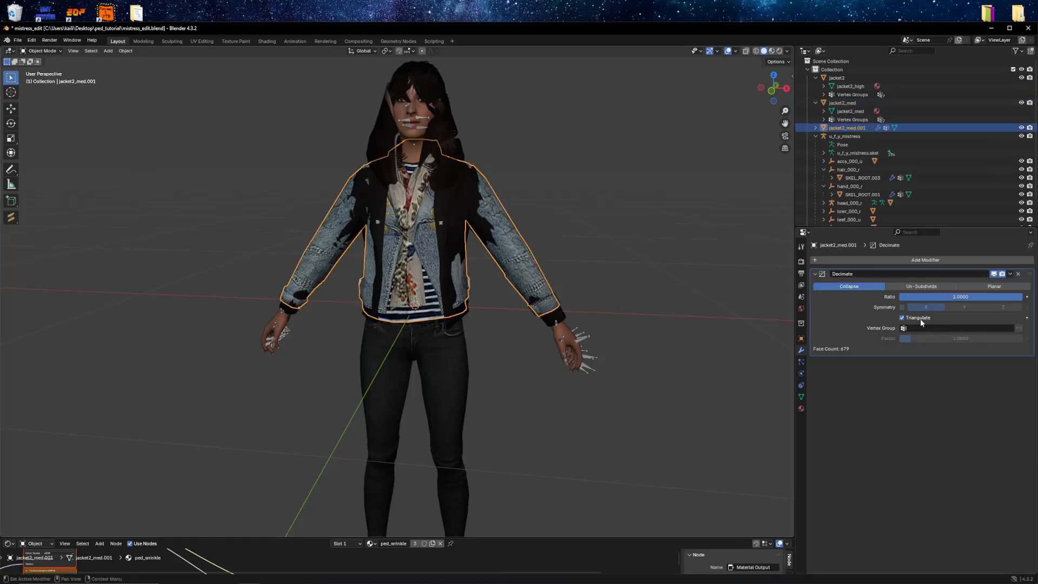
Step: Reduce the ratio of the copy's Decimate modifier to 0.5 and further down to 0.2026
click(940, 297)
text(0.5)
key(Return)
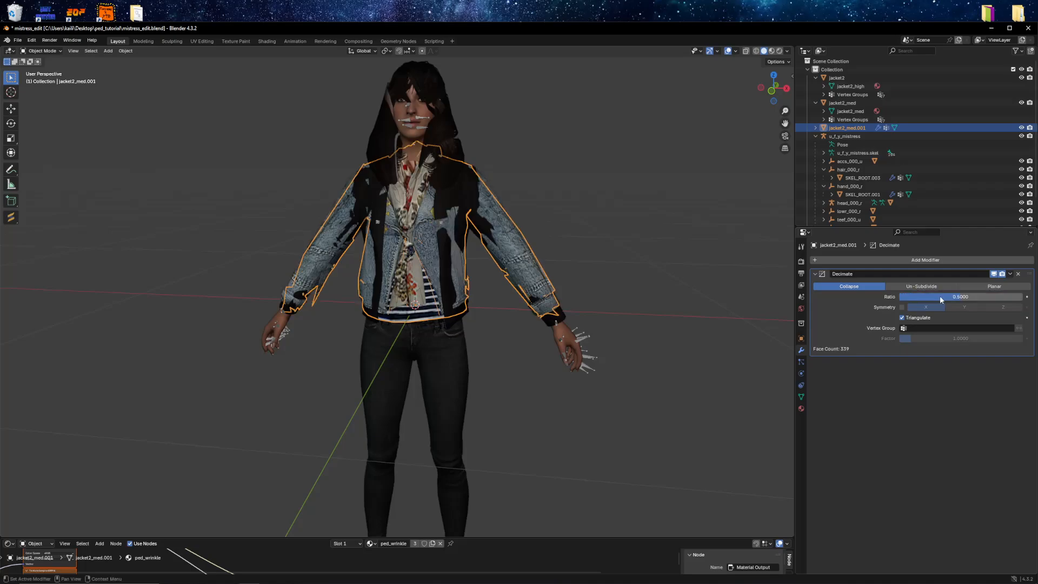
drag(941, 298, 903, 298)
key(Tab)
key(ctrl+Tab)
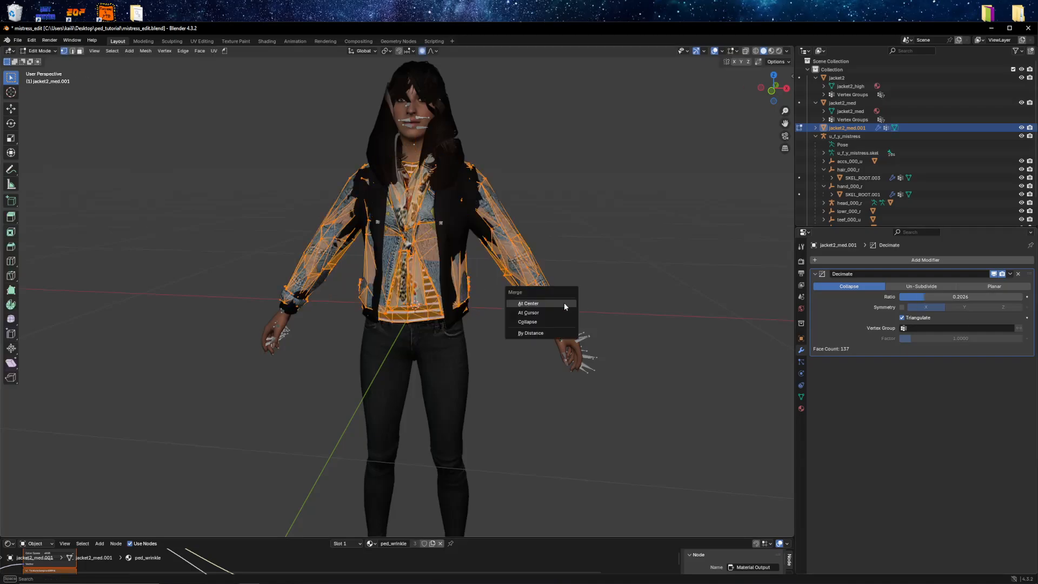
key(Tab)
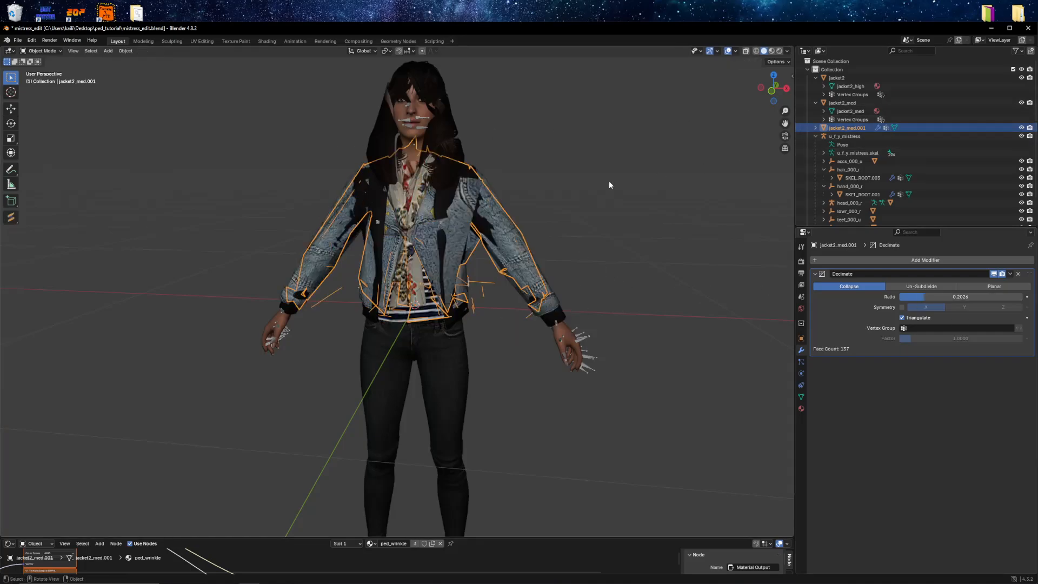
Step: Hide jacket2, jacket2_med and the whole u_f_y_mistress hierarchy, leaving only the jacket2_med.001 copy shown
click(1022, 103)
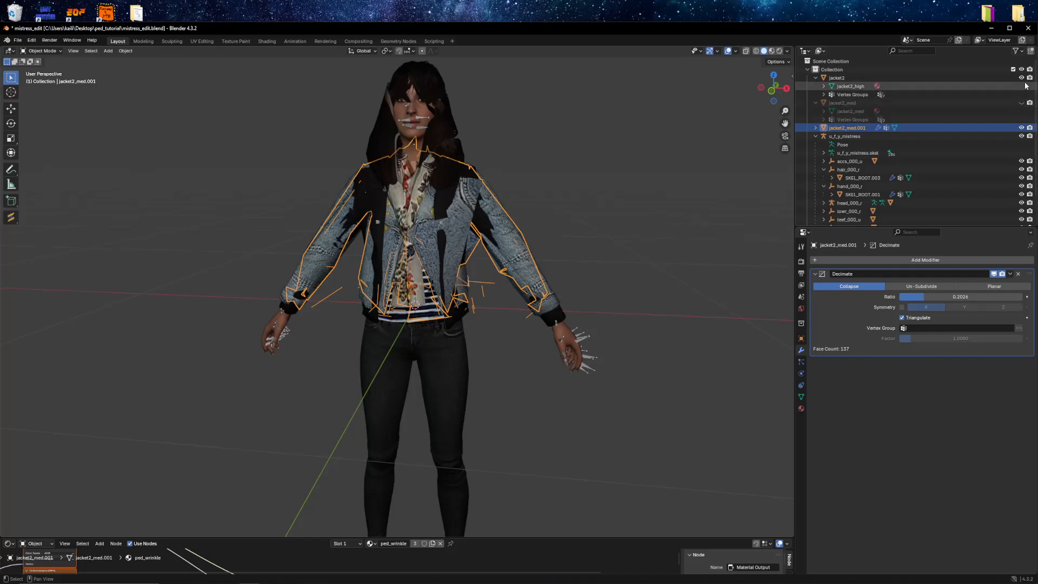
click(1022, 78)
shift+click(1022, 136)
scroll(534, 226, up, 1)
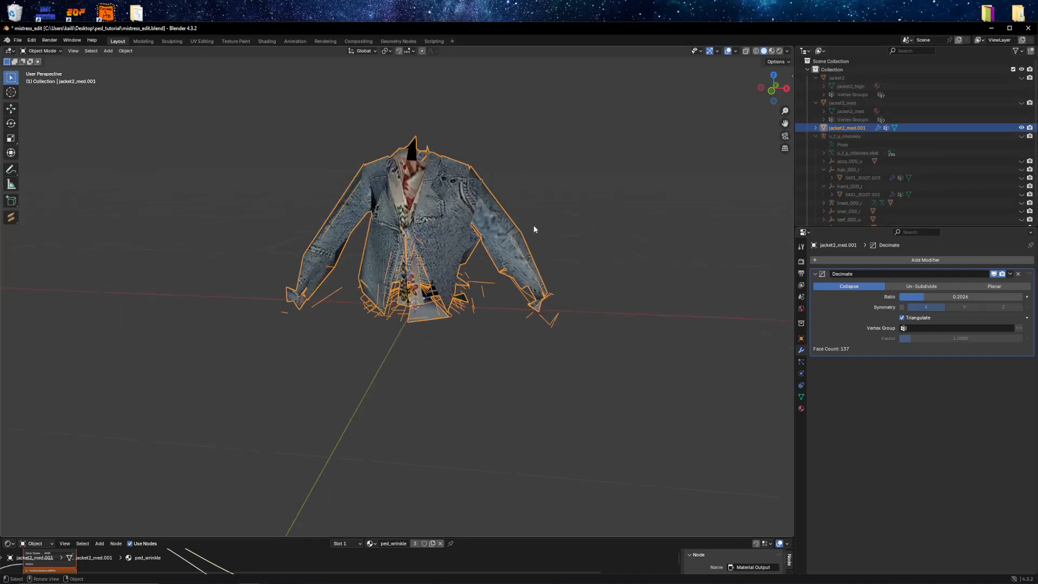
Step: Merge the vertices of jacket2_med.001 by distance at 0.0001 m and inspect the decimated jacket in Object Mode
key(Tab)
key(m)
click(517, 255)
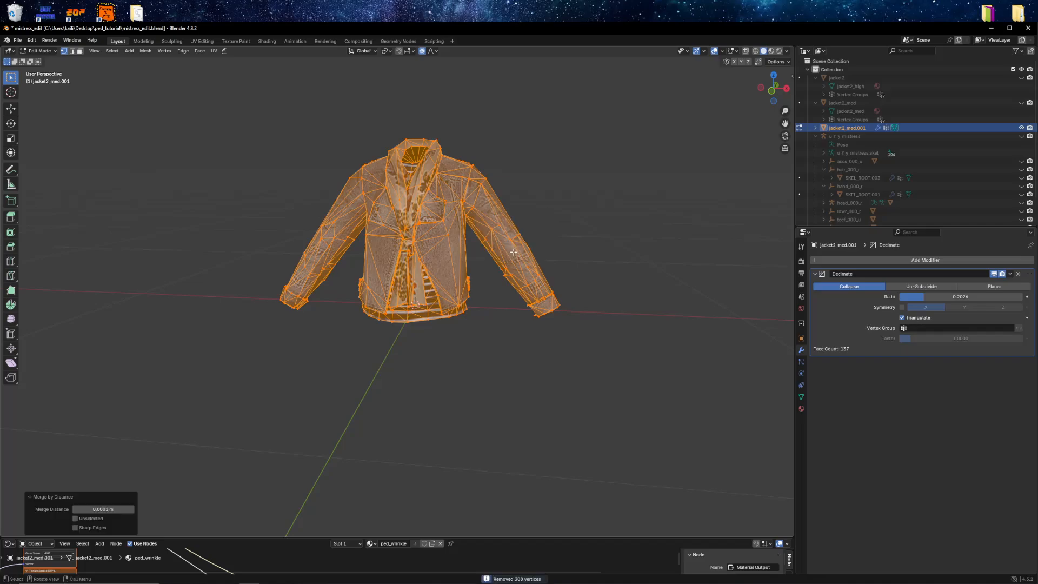
scroll(517, 248, up, 1)
key(Tab)
middle_drag(517, 247, 528, 253)
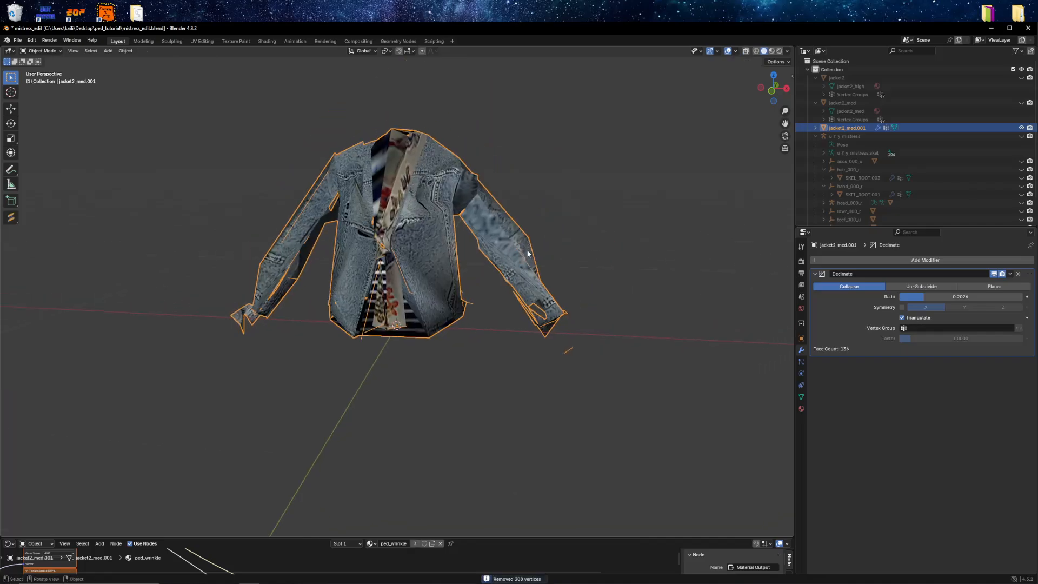
Step: Remove the Decimate modifier from jacket2_med.001 and merge its mesh vertices by distance again
click(1019, 276)
key(Tab)
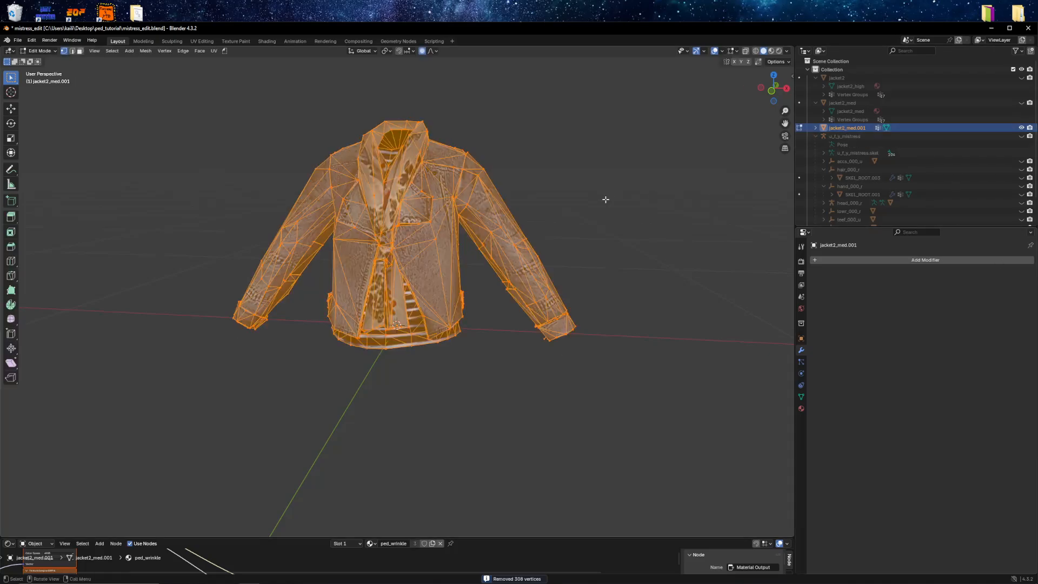
key(m)
click(590, 198)
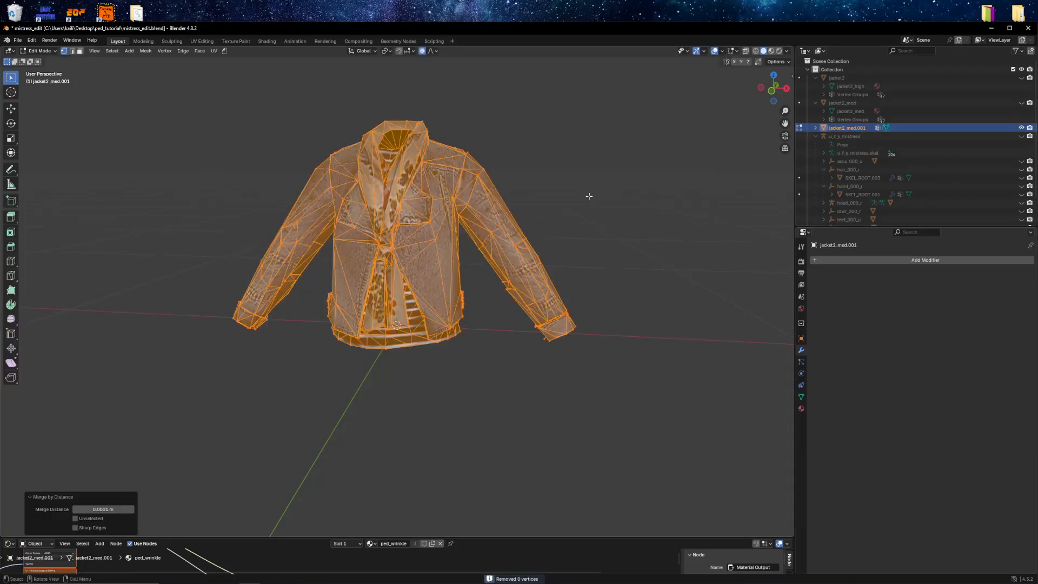
Step: Remove geometry from the fully selected jacket2_med.001 mesh and return to Object Mode
key(x)
click(589, 195)
key(x)
key(Tab)
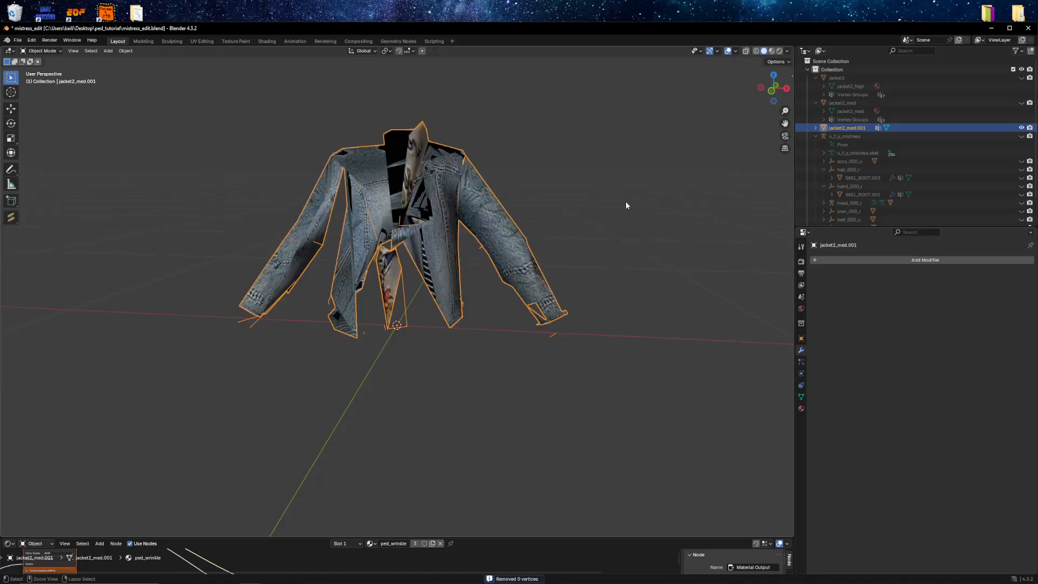
Step: Delete the jacket2_med.001 and jacket2_med objects together with their hierarchies
key(Tab)
key(x)
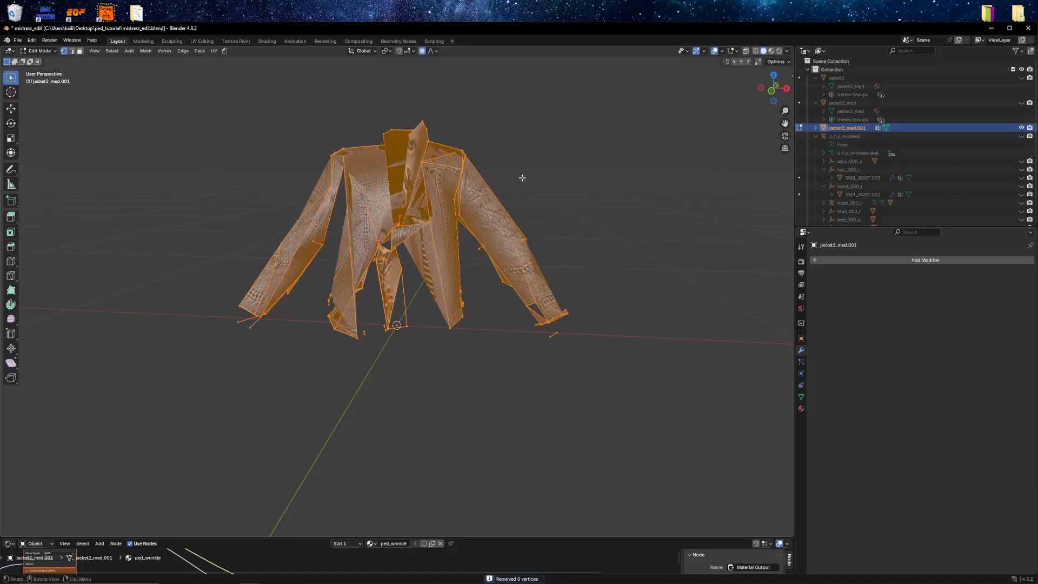
key(Tab)
key(x)
right_click(826, 130)
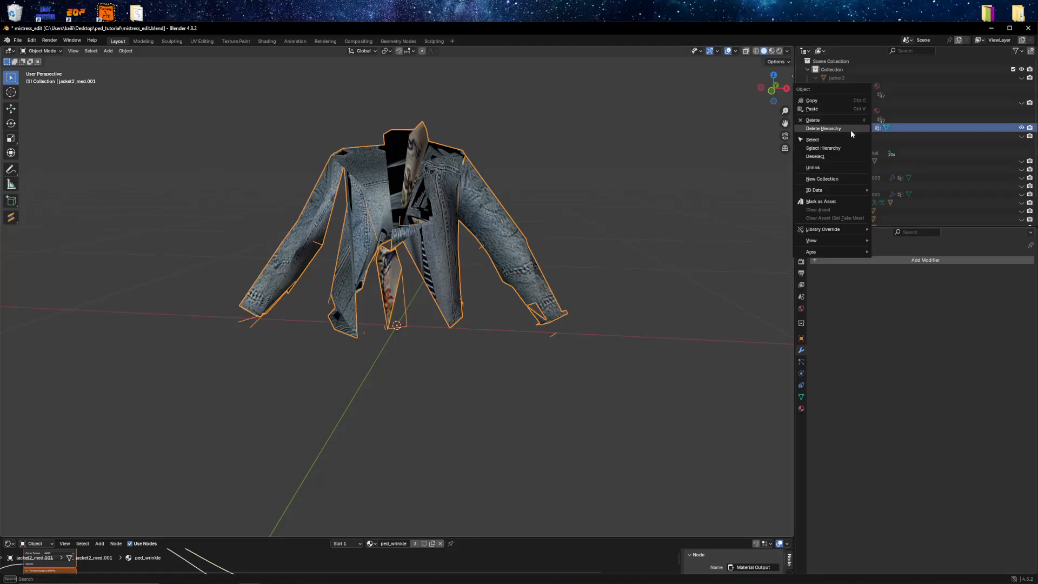
click(836, 128)
right_click(829, 104)
click(830, 107)
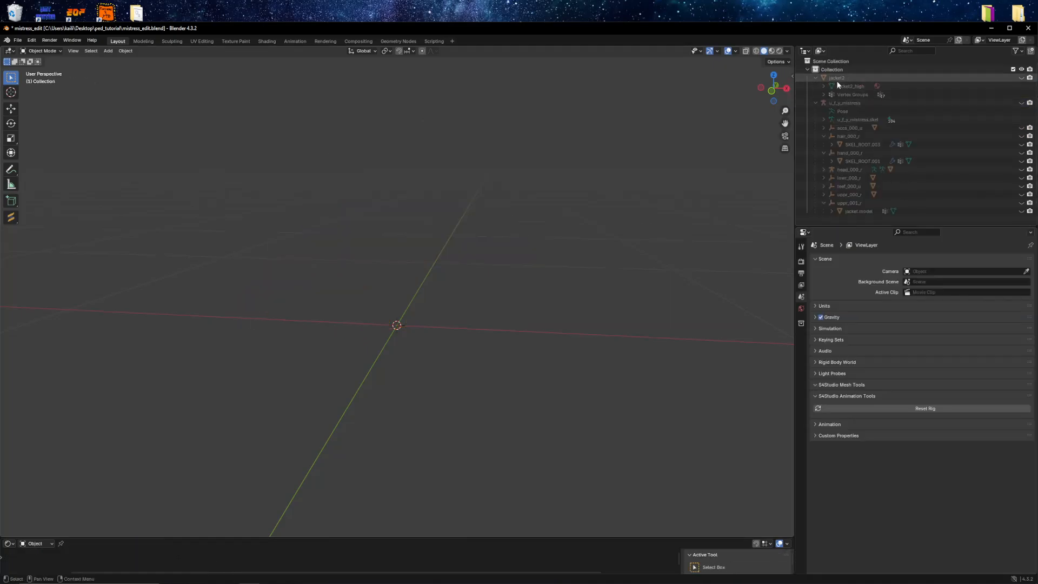
Step: Unhide the original jacket2 object and open its mesh in Edit Mode
click(837, 80)
click(1021, 79)
click(832, 80)
key(Tab)
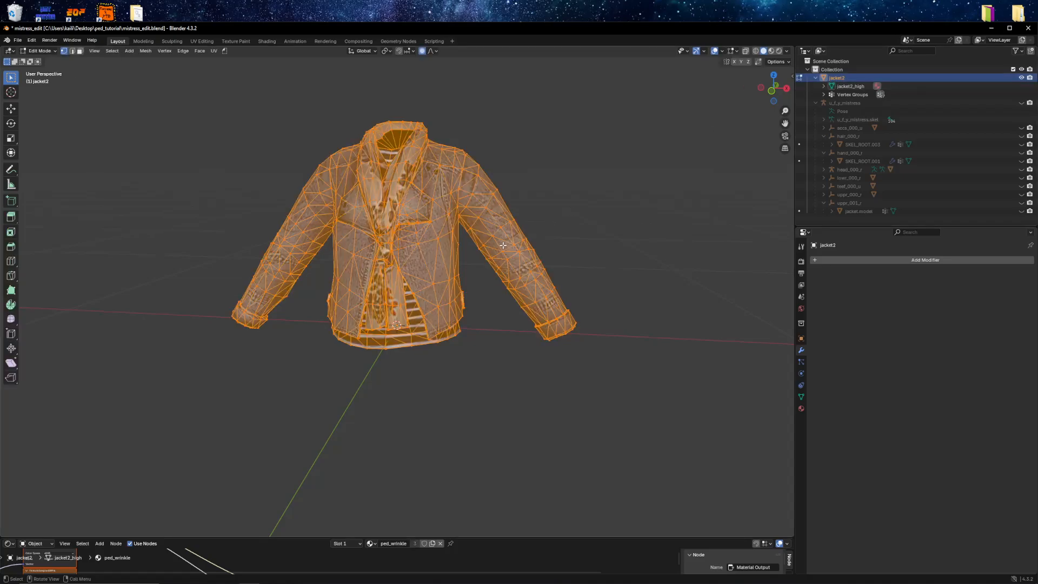
Step: Merge all jacket2 vertices by distance at 0.0001 m with Sharp Edges enabled, and return to Object Mode
key(m)
click(493, 247)
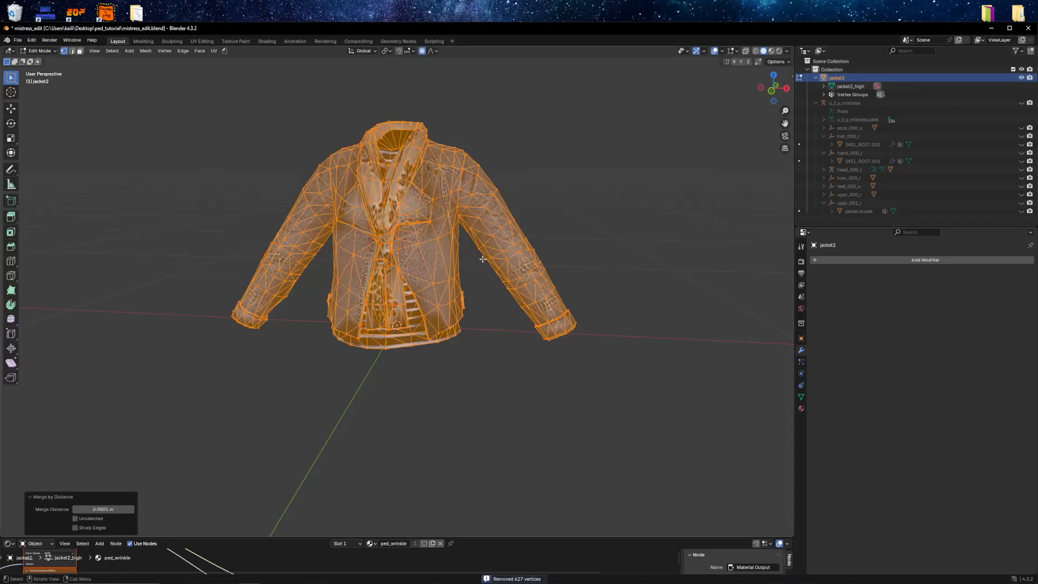
click(76, 527)
scroll(325, 340, up, 3)
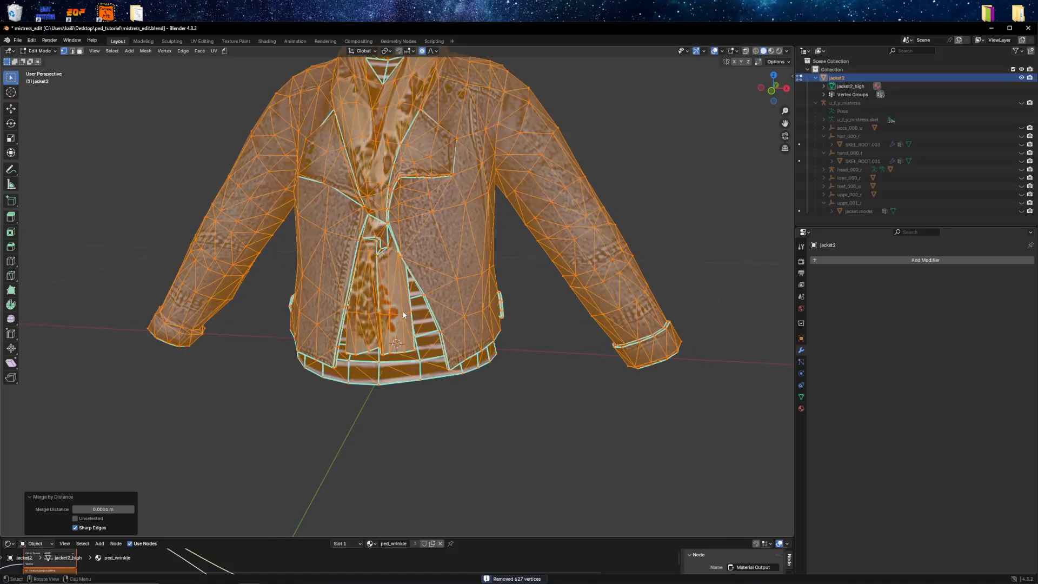
middle_drag(403, 315, 430, 299)
scroll(429, 299, up, 2)
scroll(528, 351, down, 2)
middle_drag(536, 254, 503, 274)
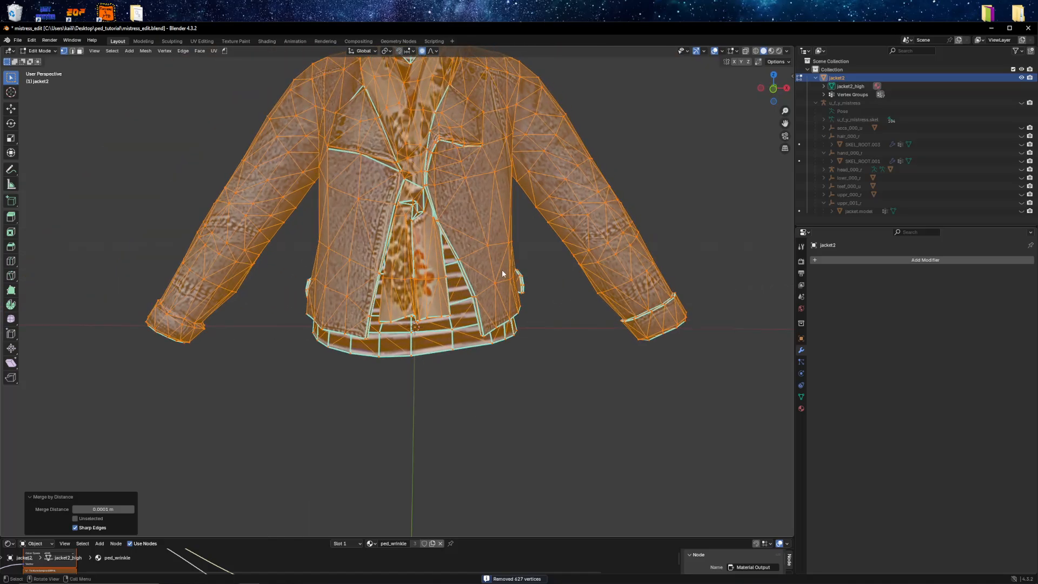
key(Tab)
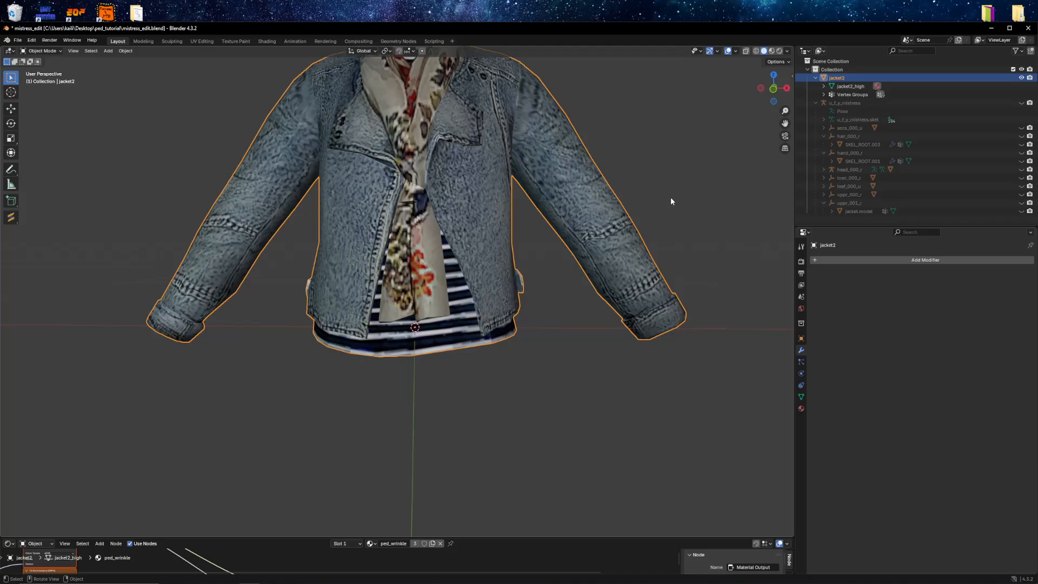
Step: Duplicate jacket2 in place and add a Decimate modifier to the copy
key(shift+d)
key(Escape)
click(858, 260)
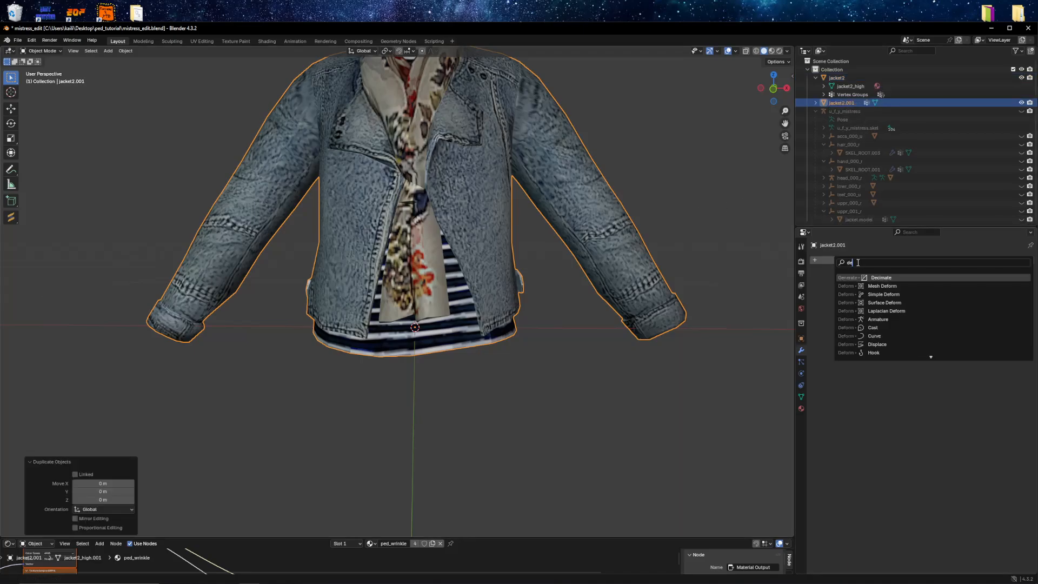
text(dec)
key(Return)
Step: Set the Decimate ratio of jacket2.001 to 0.5 with Triangulate on, and apply the modifier
double_click(936, 296)
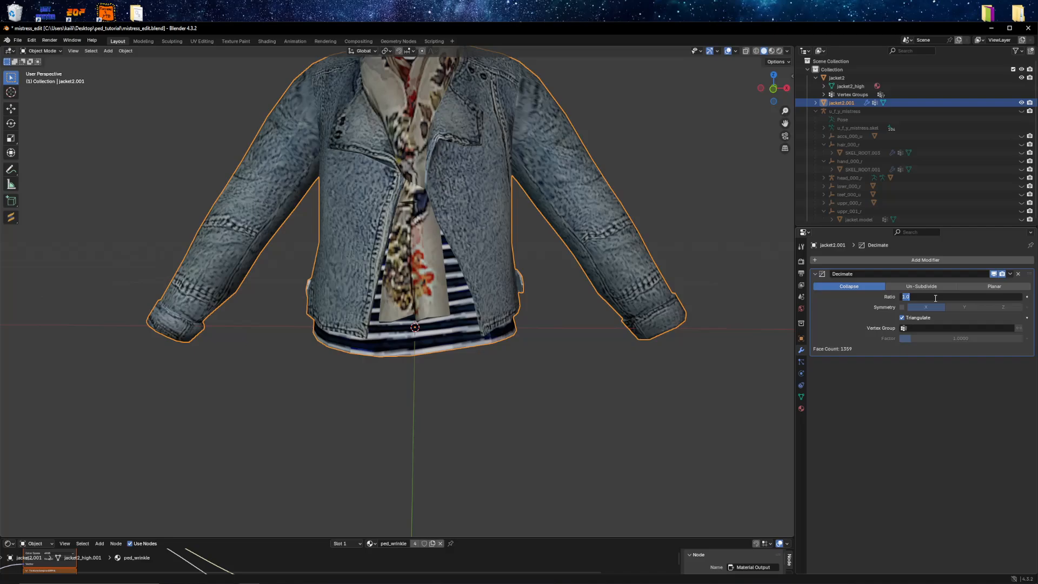
text(0.5)
key(Return)
click(1010, 273)
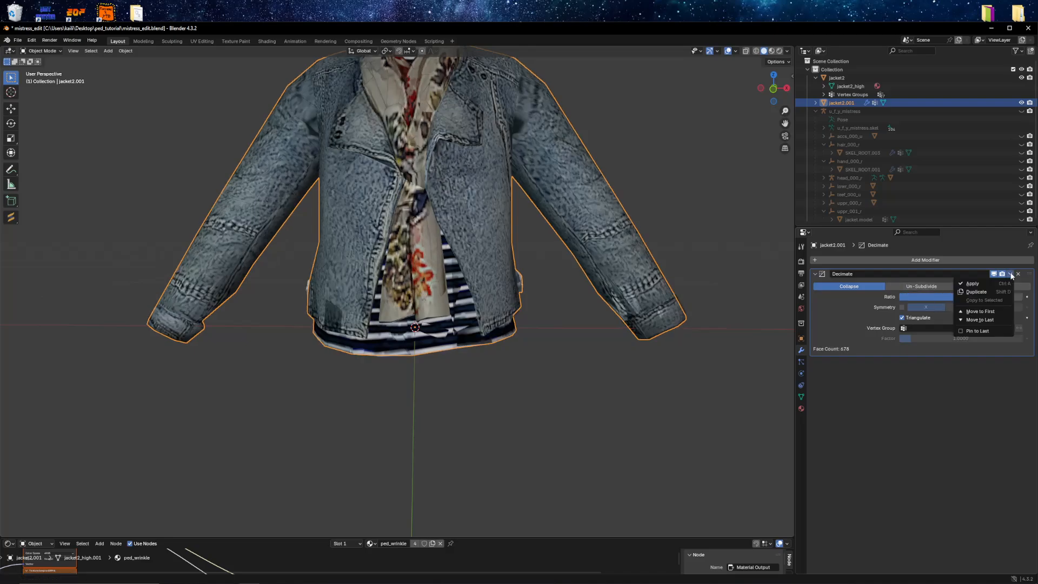
click(973, 283)
Step: Rename the mesh data under jacket2.001 as jacket2_med
click(815, 103)
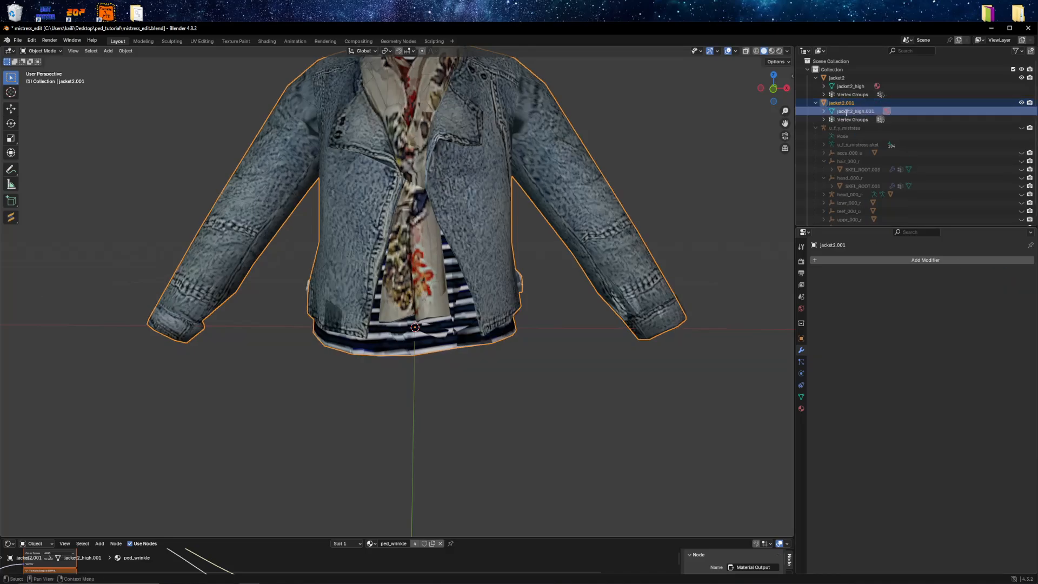
double_click(846, 111)
text(jacket2_m)
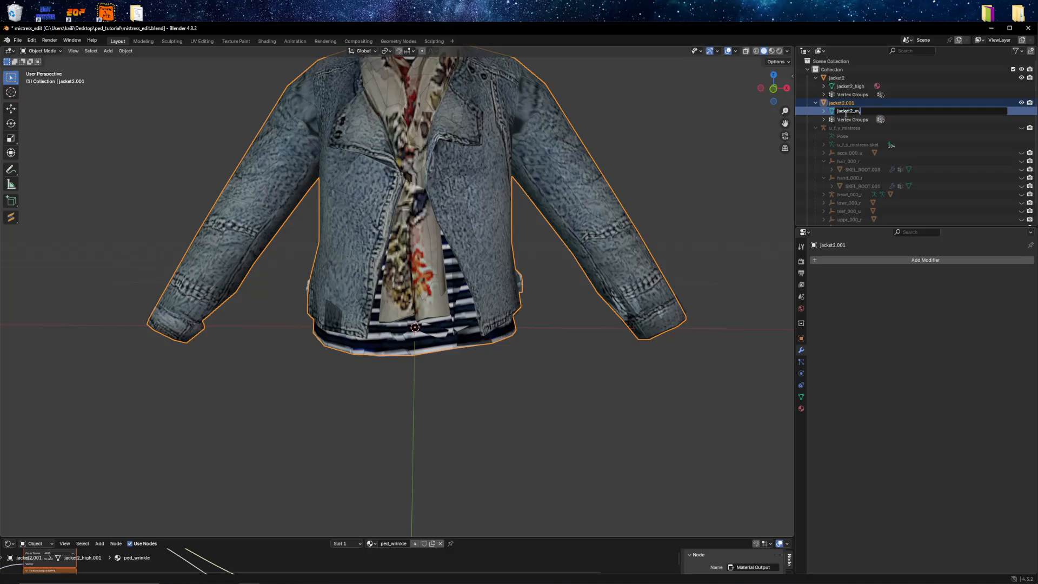
text(,ed)
key(Return)
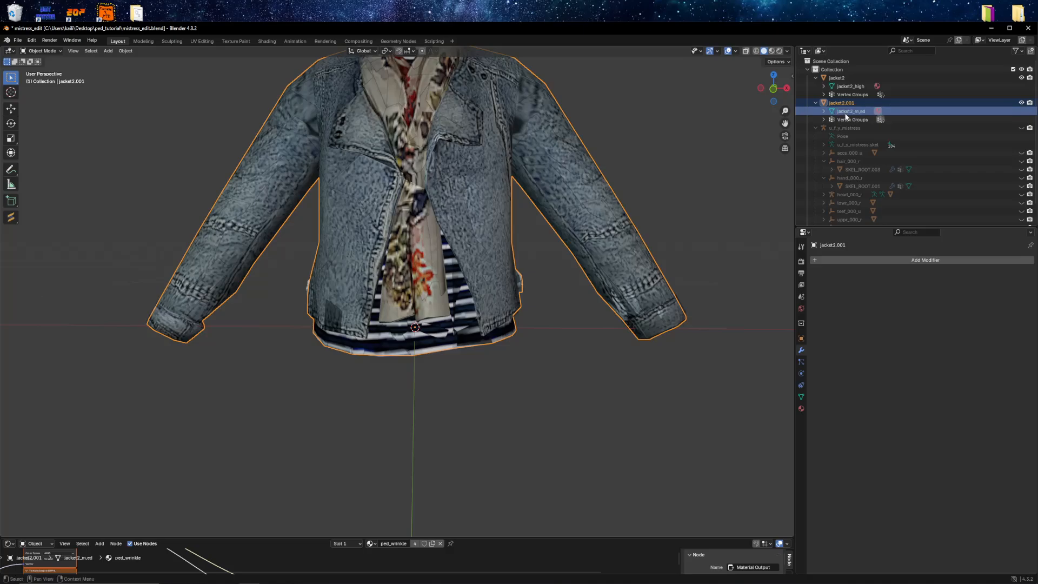
double_click(860, 112)
text(jacket2_med)
key(Return)
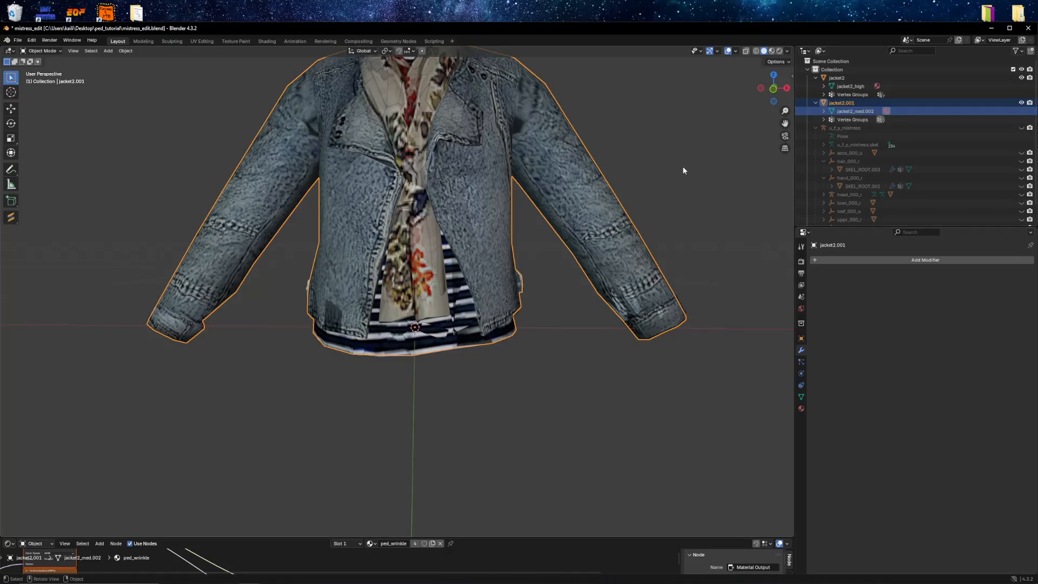
Step: Duplicate the decimated jacket2.001 in place and add a Decimate modifier to the new copy
key(shift+d)
key(Escape)
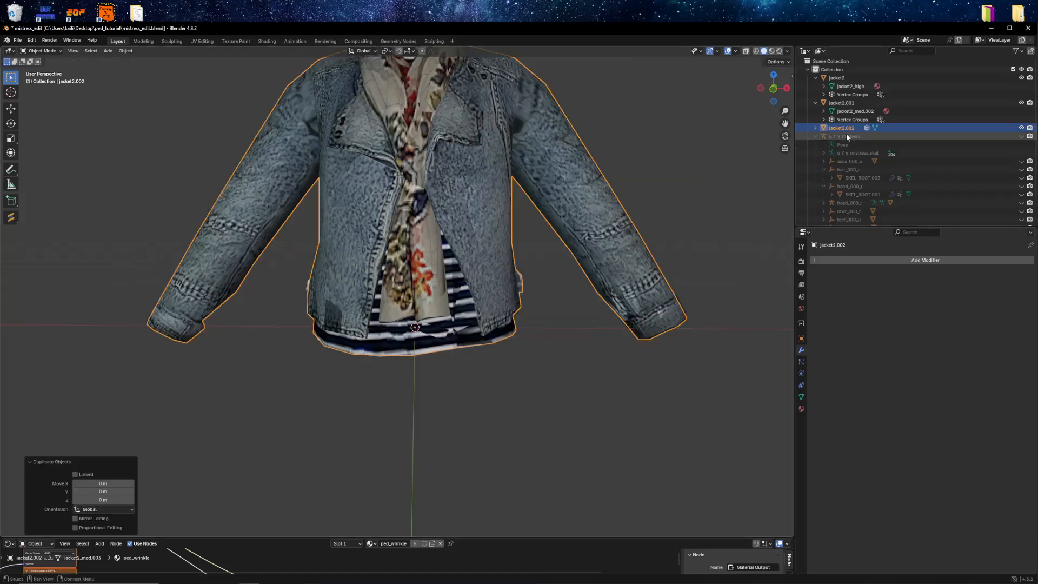
click(815, 102)
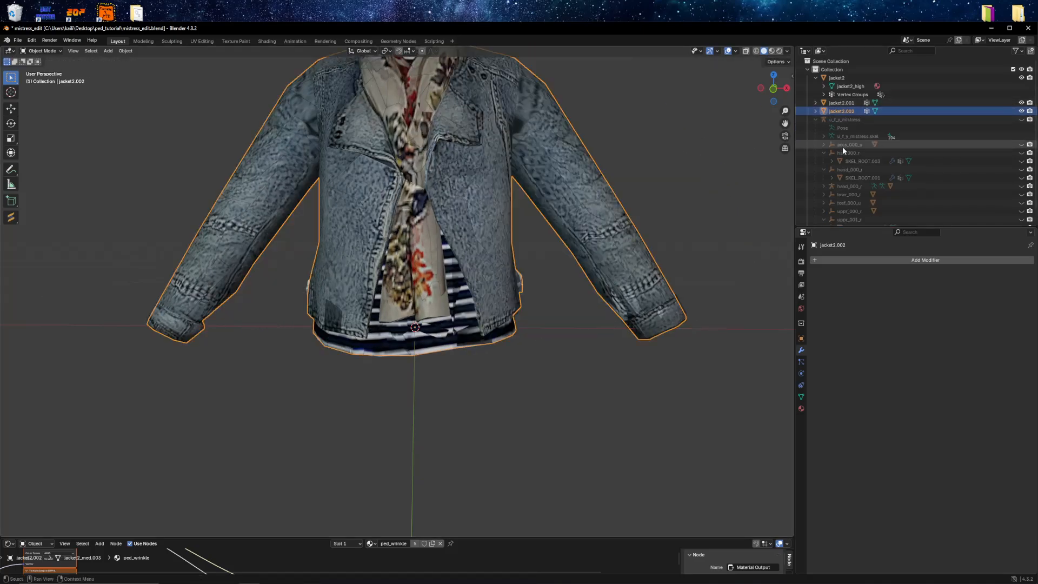
click(871, 261)
text(dec)
click(877, 276)
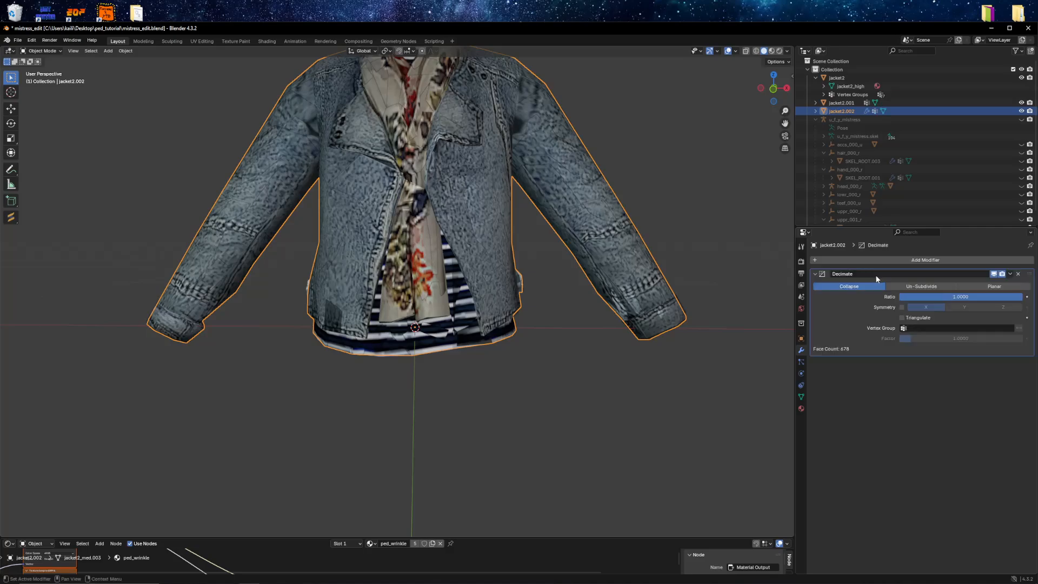
Step: Enable Triangulate on the Decimate modifier of jacket2.002, set its ratio to about 0.18 and apply it
click(930, 316)
double_click(946, 296)
text(0)
key(Return)
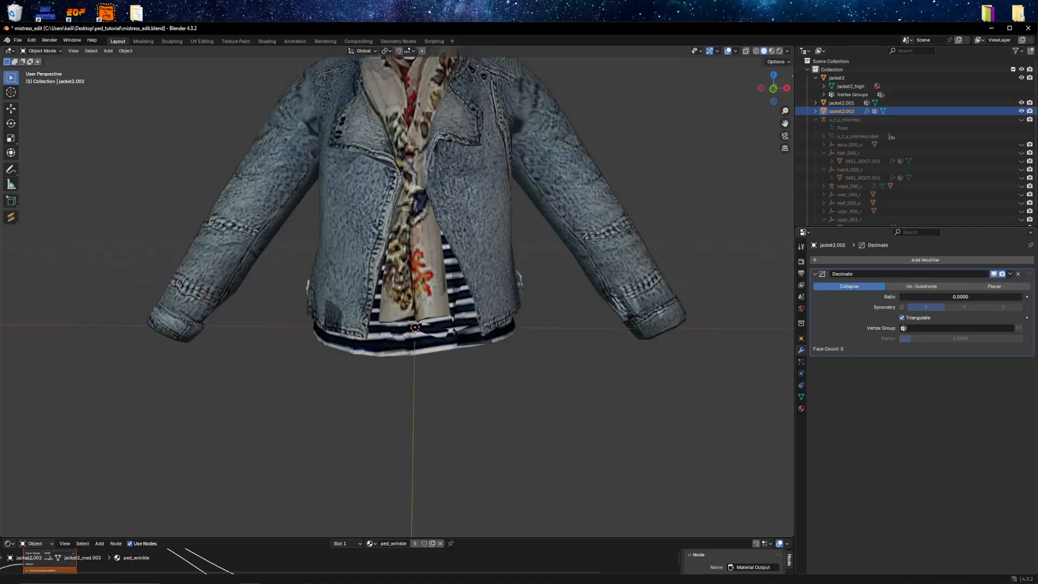
drag(946, 296, 963, 297)
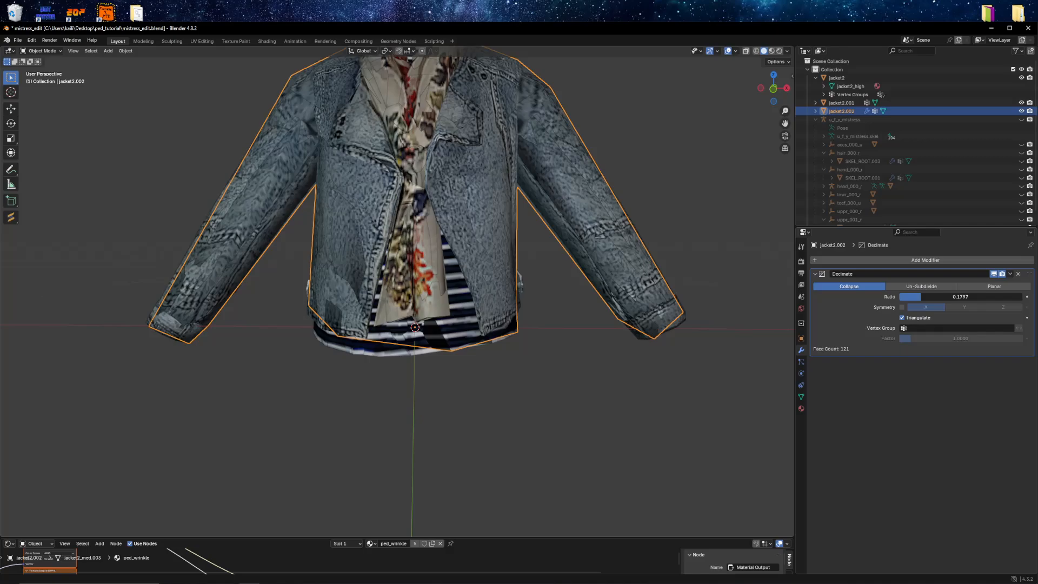
click(1009, 274)
click(984, 280)
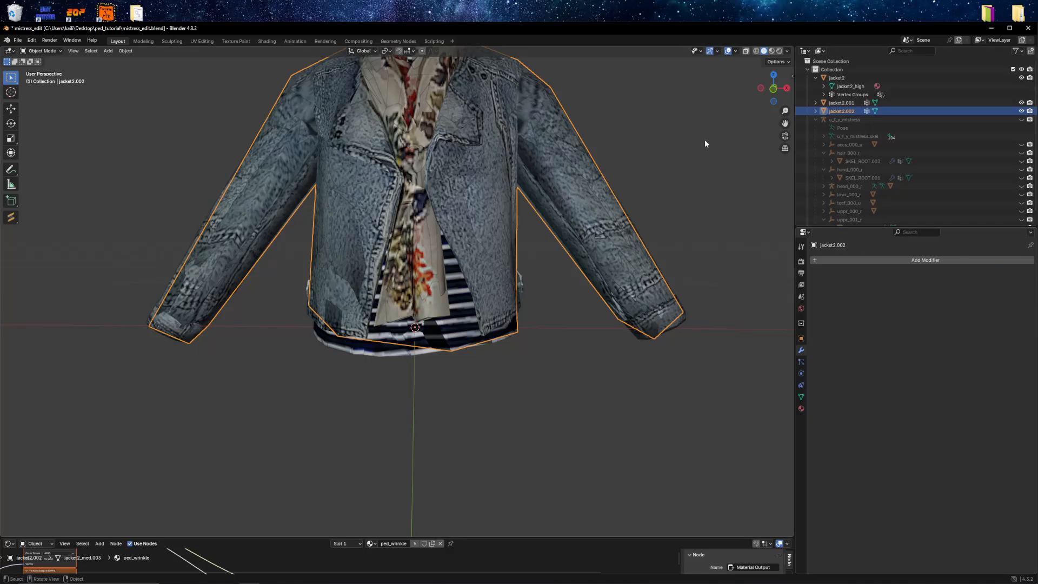
Step: Rename the jacket2.001 object as jacket2_med and expand it to show its mesh data
double_click(841, 103)
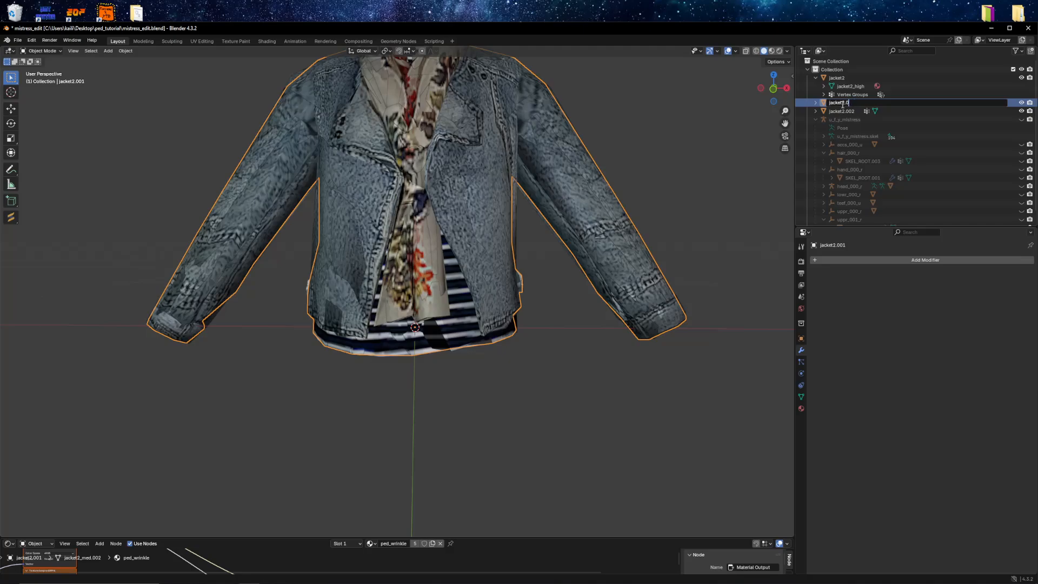
key(BackSpace)
key(BackSpace)
text(_med)
key(Return)
click(816, 111)
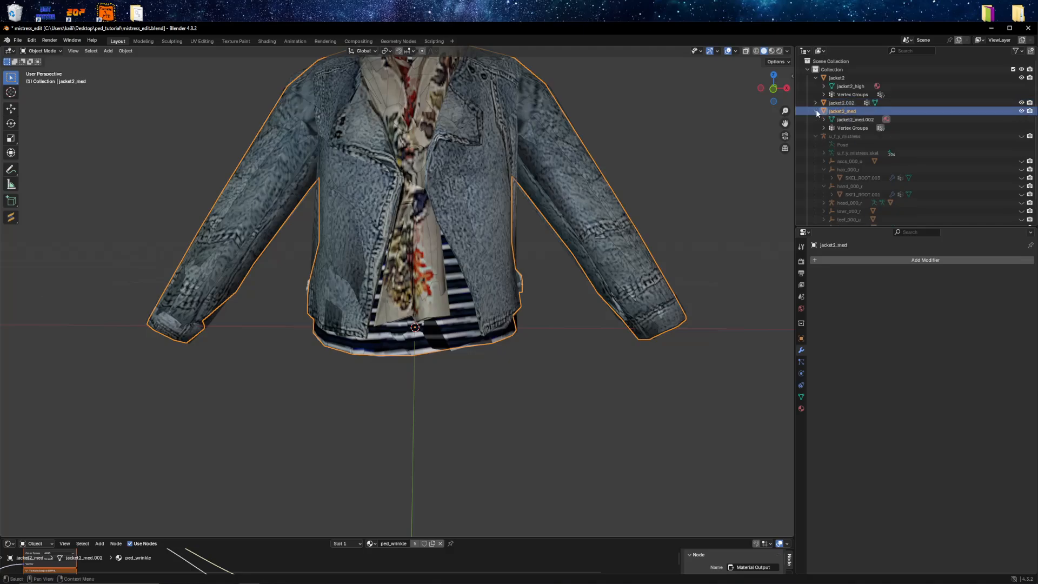
Step: Rename both the jacket2.002 object and its mesh data as jacket2_low
click(816, 102)
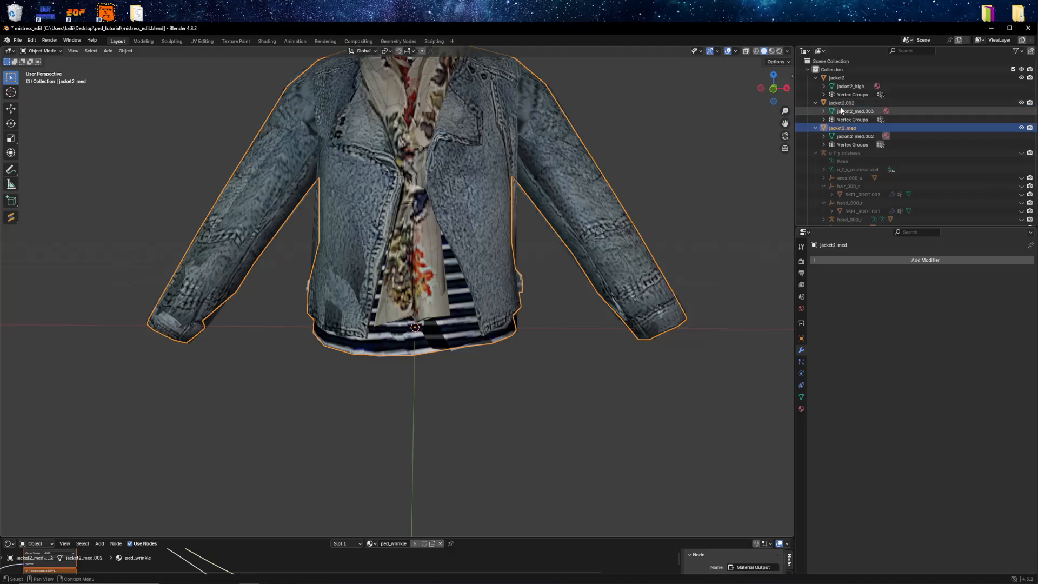
double_click(841, 103)
key(End)
key(BackSpace)
key(BackSpace)
key(BackSpace)
key(BackSpace)
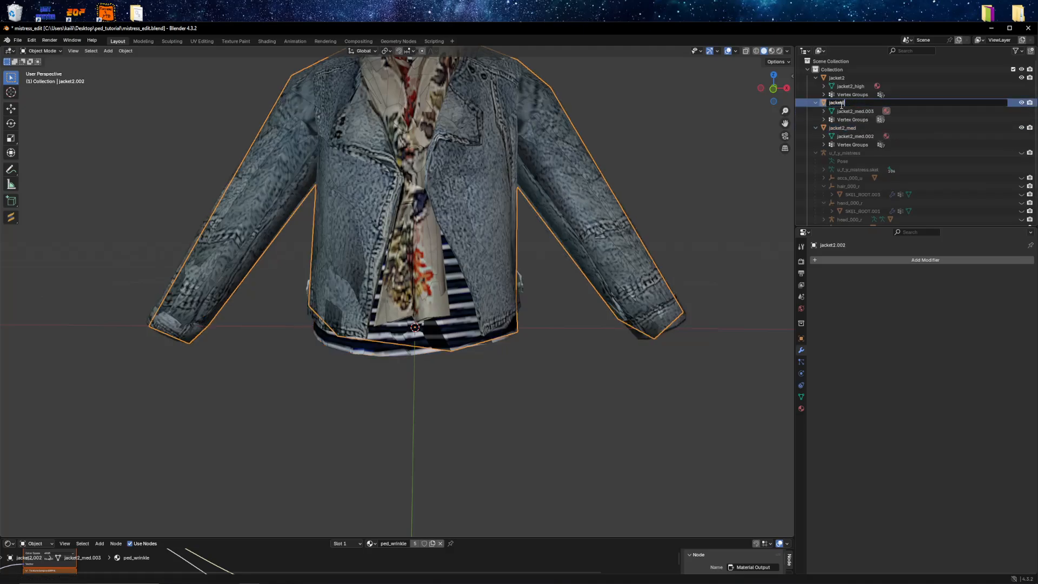
text(_low)
double_click(848, 111)
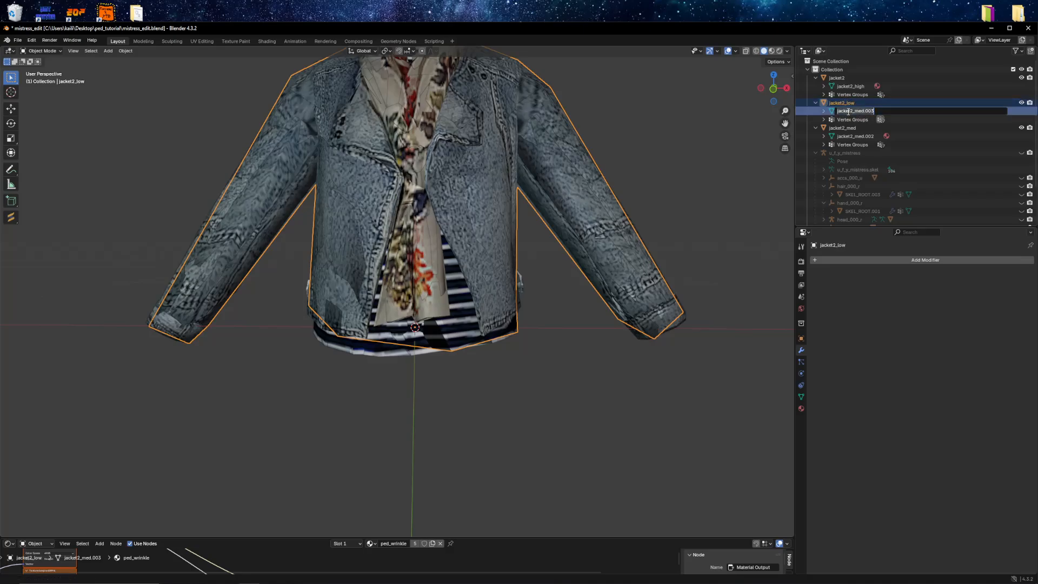
text(jacket2_low)
key(Return)
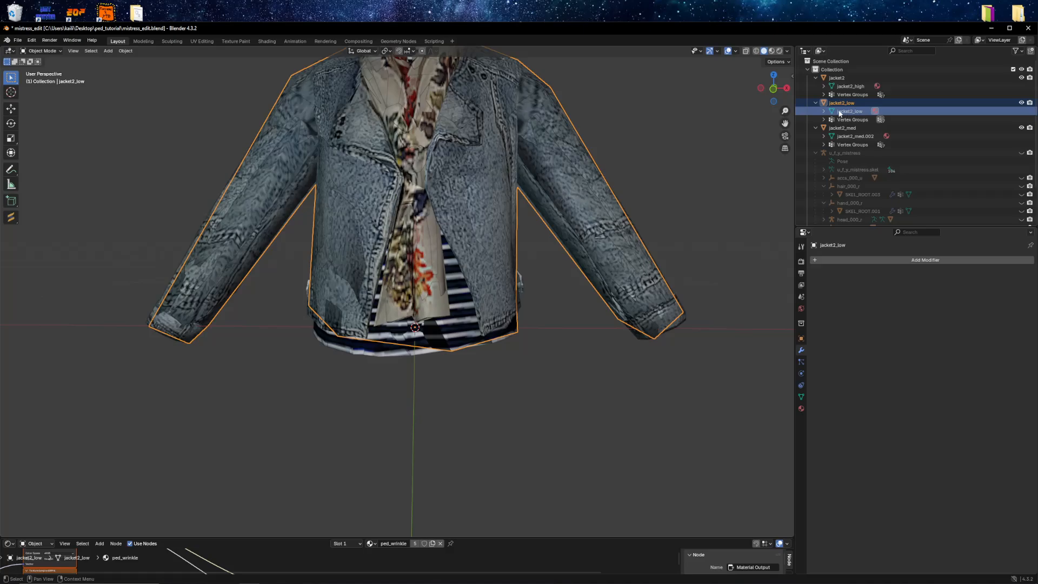
Step: Convert jacket2, jacket2_low and jacket2_med together into one Sollumz Drawable, with Separate Objects off
click(815, 103)
click(815, 111)
click(815, 78)
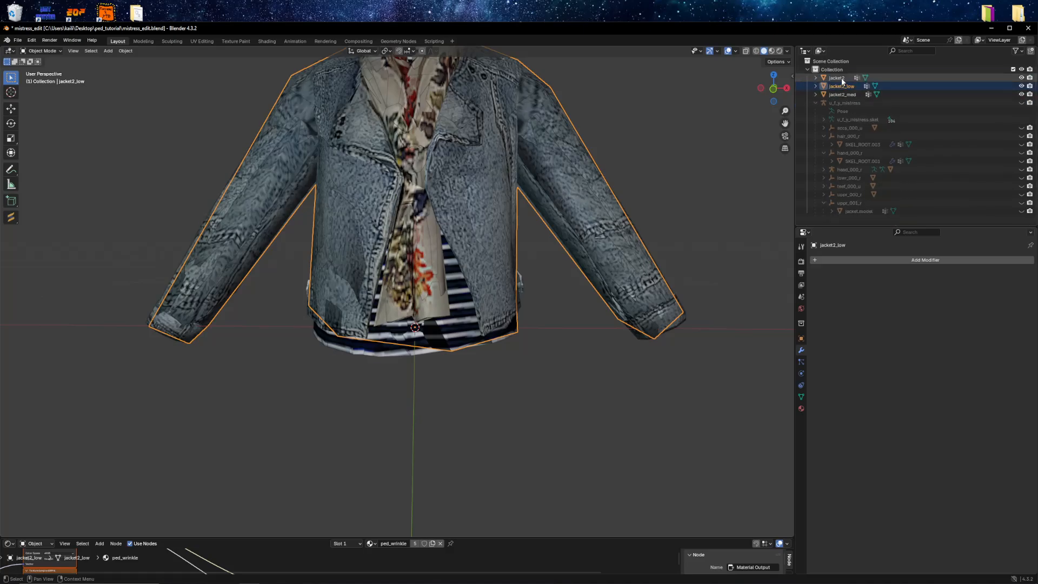
click(837, 78)
shift+click(842, 92)
key(n)
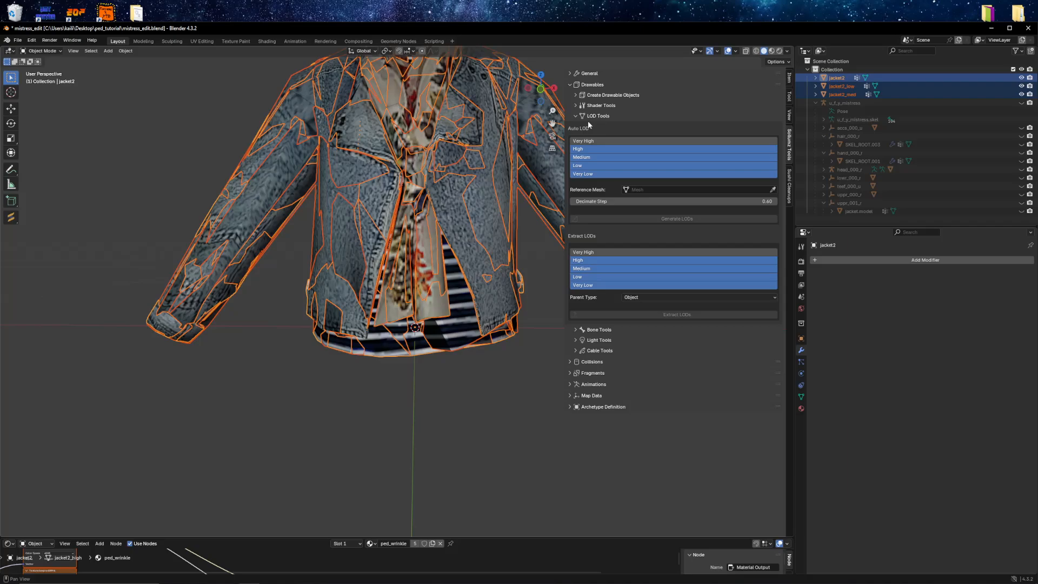
click(589, 121)
click(603, 97)
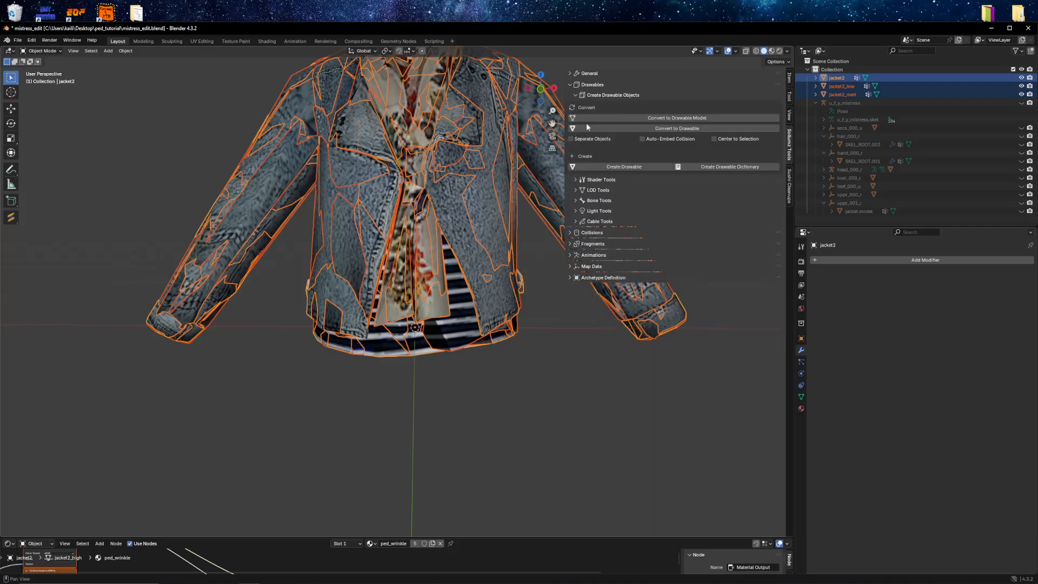
click(683, 129)
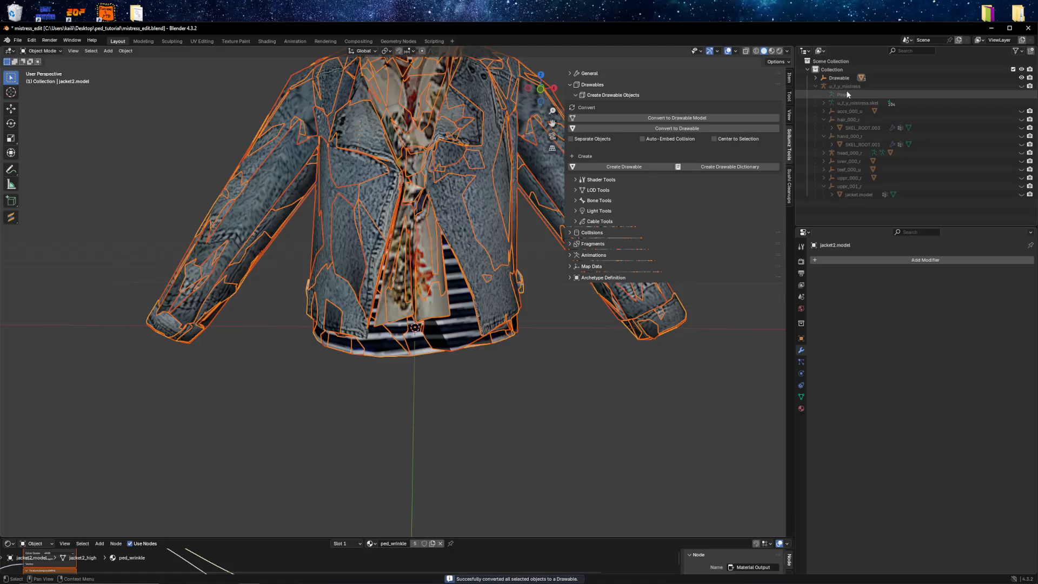
Step: Unhide the whole u_f_y_mistress hierarchy and rename the new Drawable as uppr_002_r
click(838, 78)
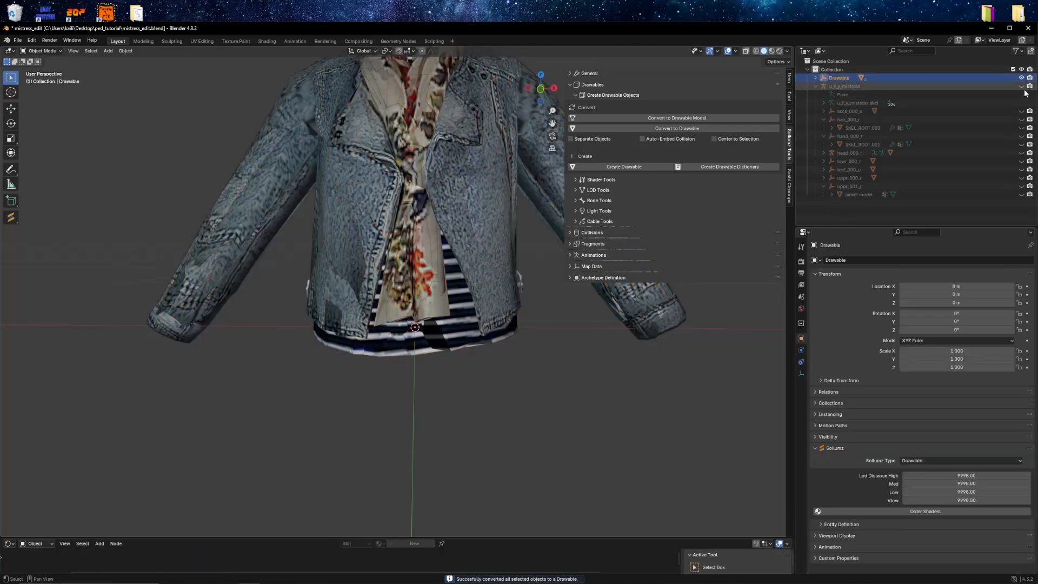
shift+click(1022, 87)
double_click(840, 78)
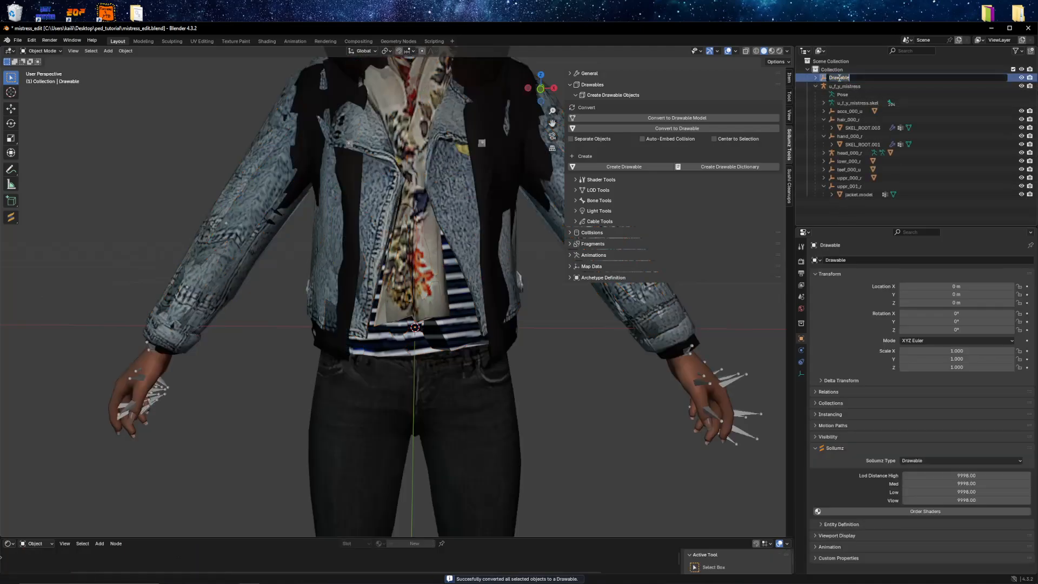
text(uppr)
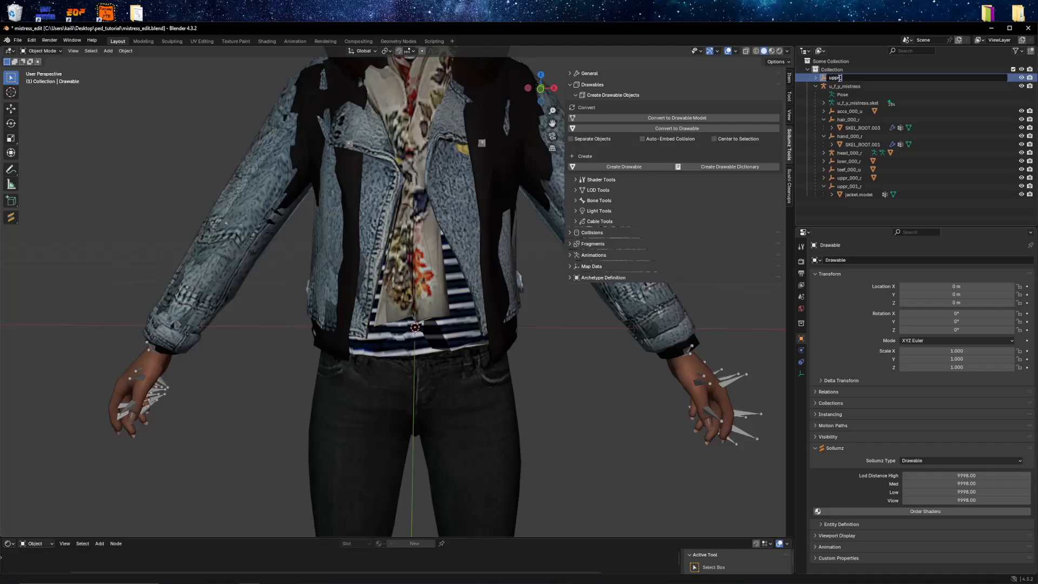
text(_002_r)
key(Return)
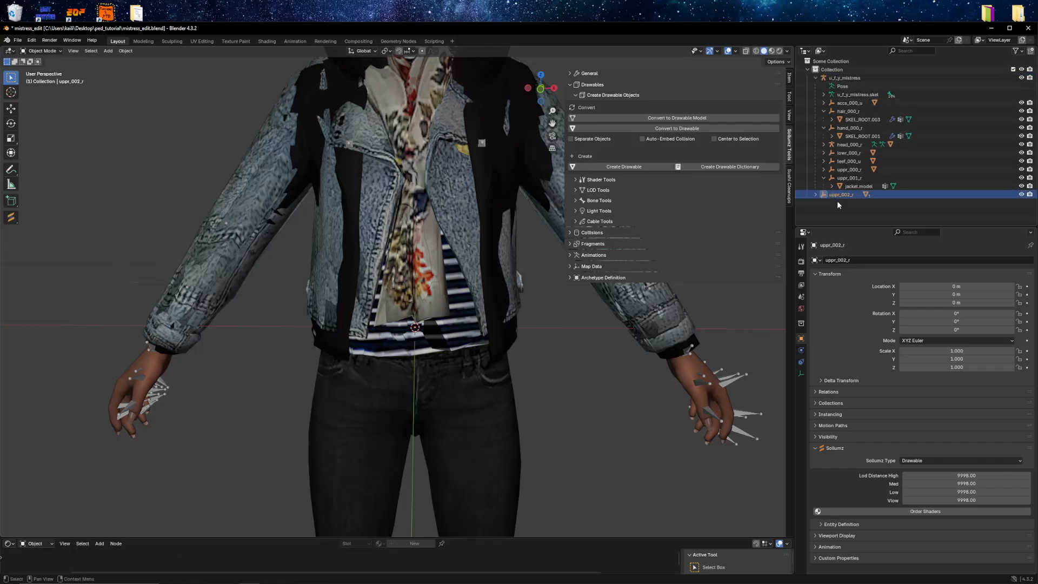
Step: Parent the uppr_002_r Drawable to u_f_y_mistress and open the mesh data properties of its jacket2.model
drag(841, 195, 847, 79)
click(823, 195)
click(859, 203)
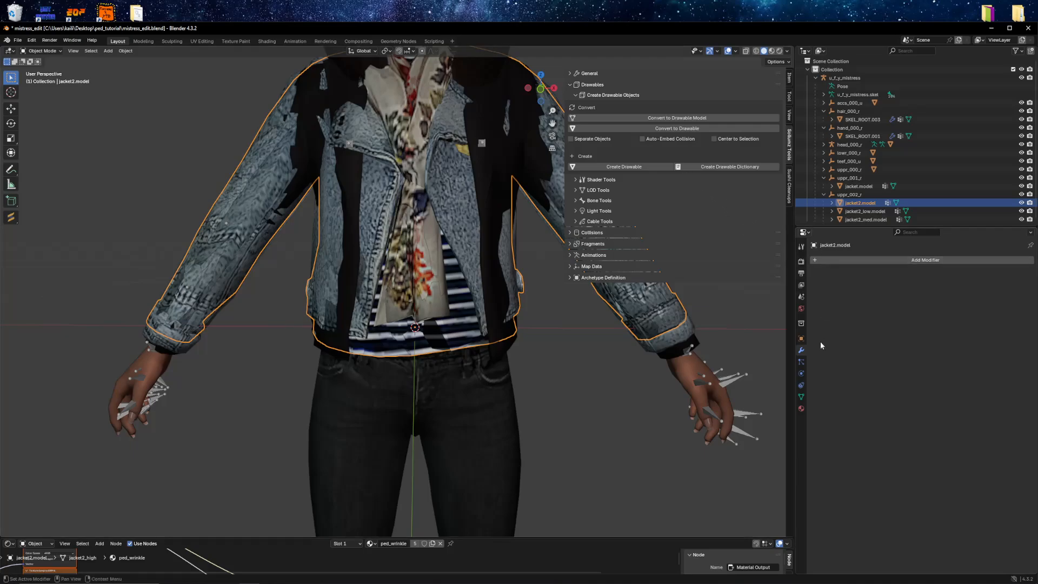
click(802, 397)
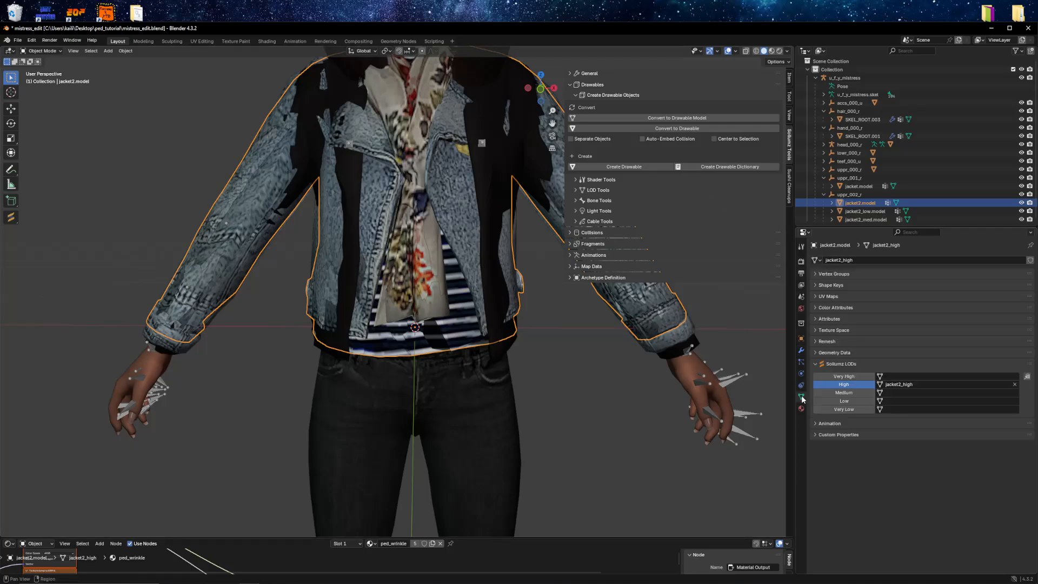
Step: Reveal the mesh data under jacket2_low.model and jacket.model to check which meshes they use
click(887, 393)
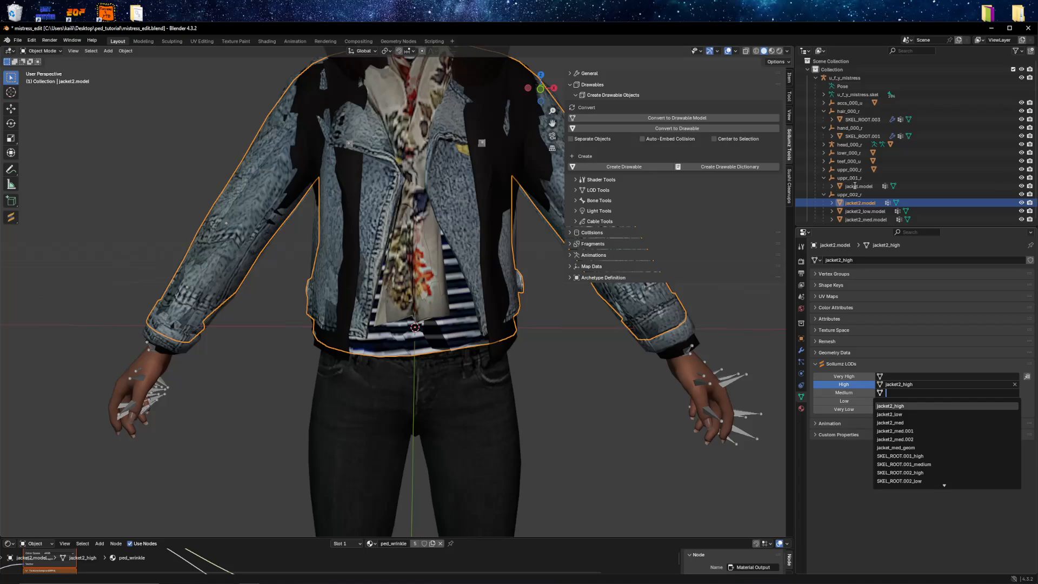
click(832, 210)
click(832, 186)
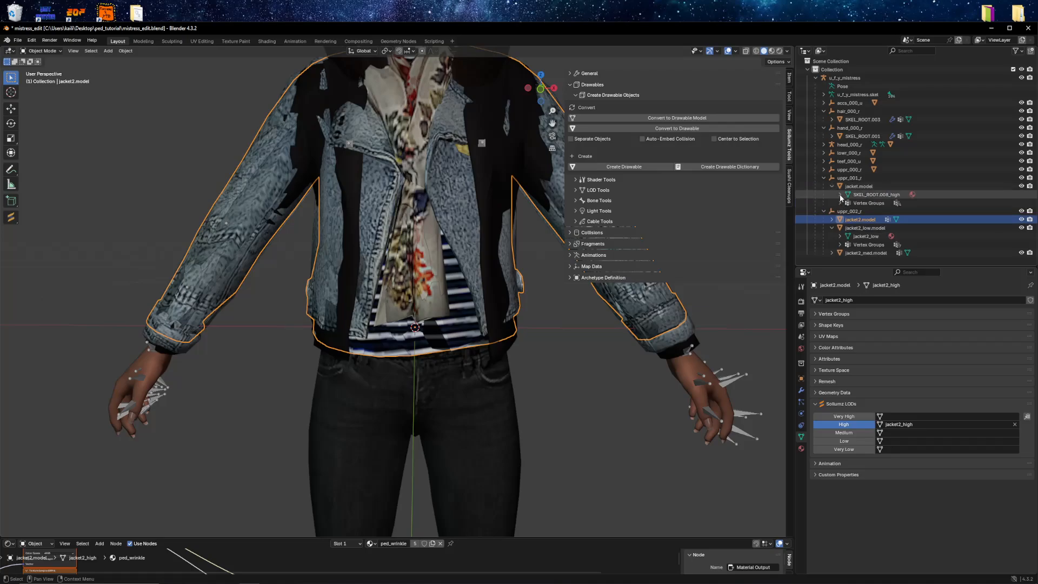
click(862, 236)
double_click(862, 236)
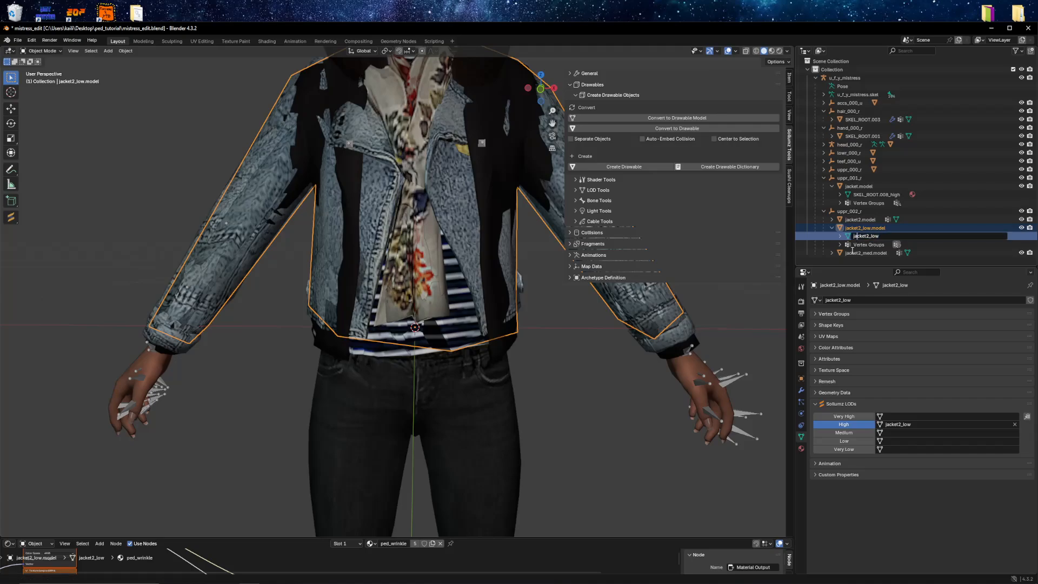
key(Escape)
click(860, 219)
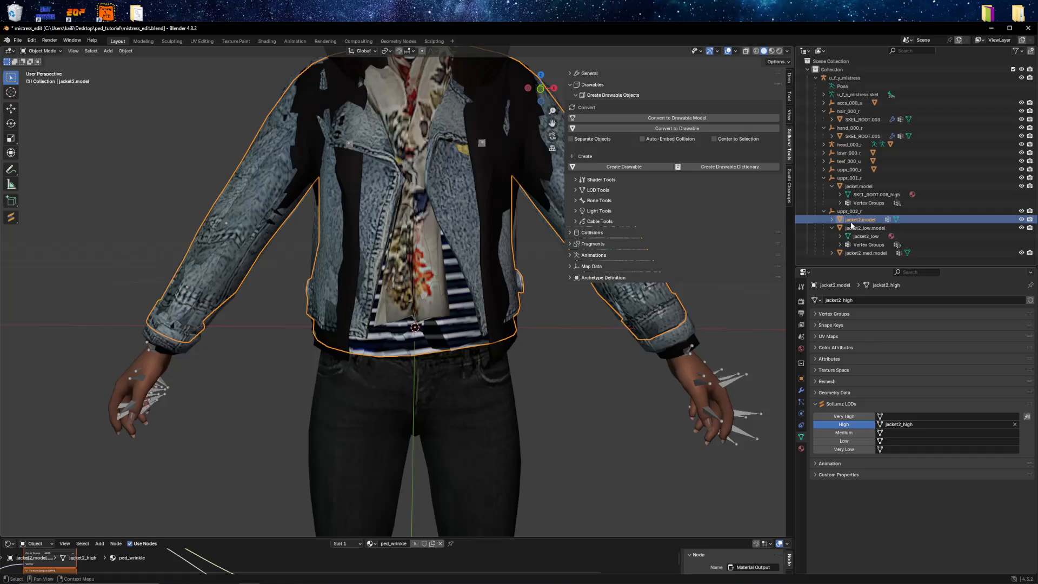
Step: Assign jacket2_med.002 as the Medium and jacket2_low as the Low Sollumz LOD mesh of jacket2.model
click(885, 434)
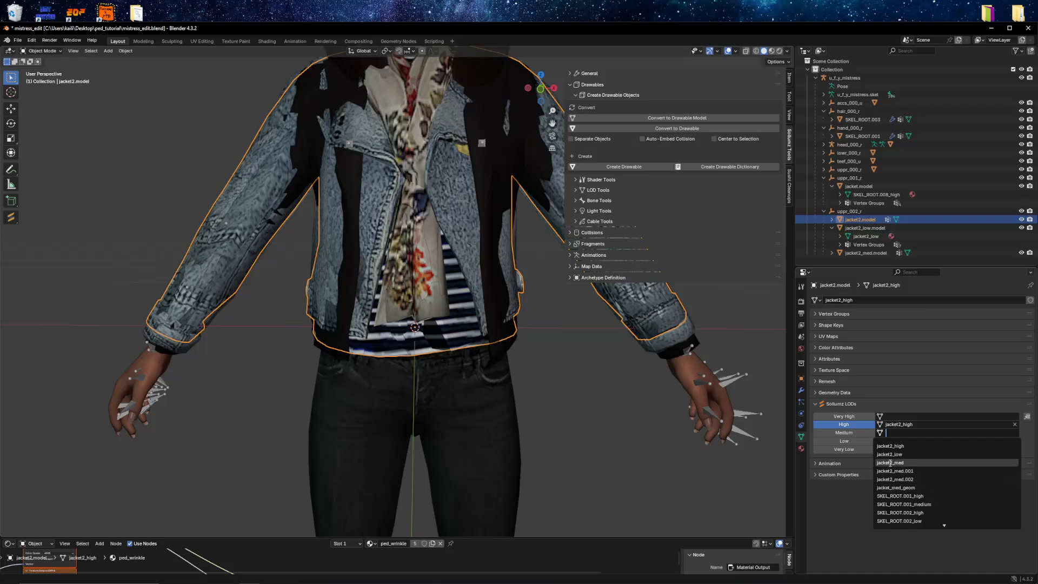
click(832, 253)
drag(839, 266, 843, 292)
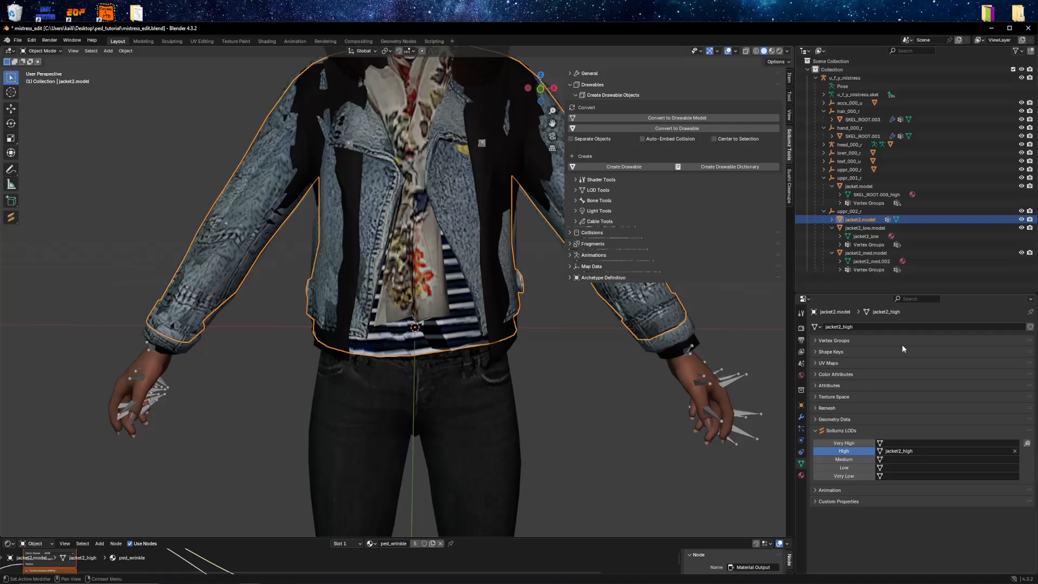
click(899, 459)
click(909, 506)
click(893, 468)
click(890, 489)
click(890, 460)
Step: Rename the mesh data of jacket2_low.model as jacket2_low_geom
click(868, 237)
double_click(878, 236)
click(881, 236)
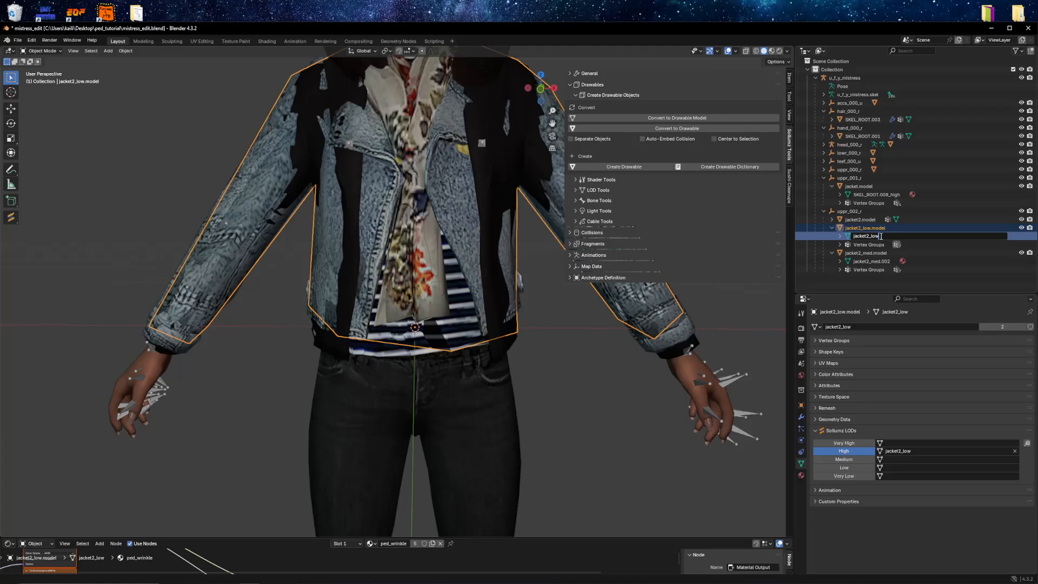
text(_geom)
key(Return)
Step: Rename the mesh data of jacket2_med.model as jacket2_med_geom
double_click(876, 262)
key(End)
key(BackSpace)
key(BackSpace)
key(BackSpace)
key(BackSpace)
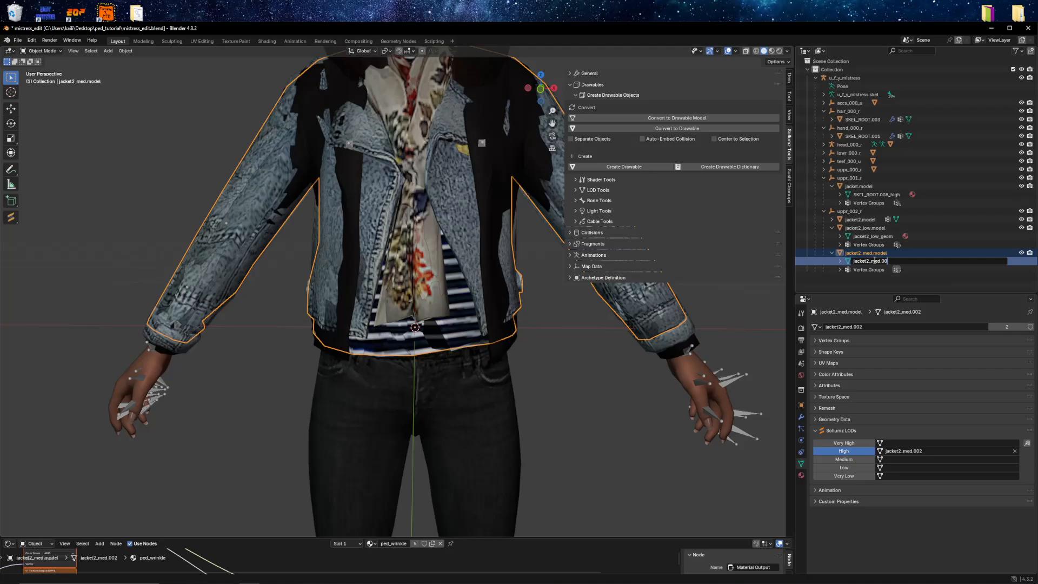
text(_geom)
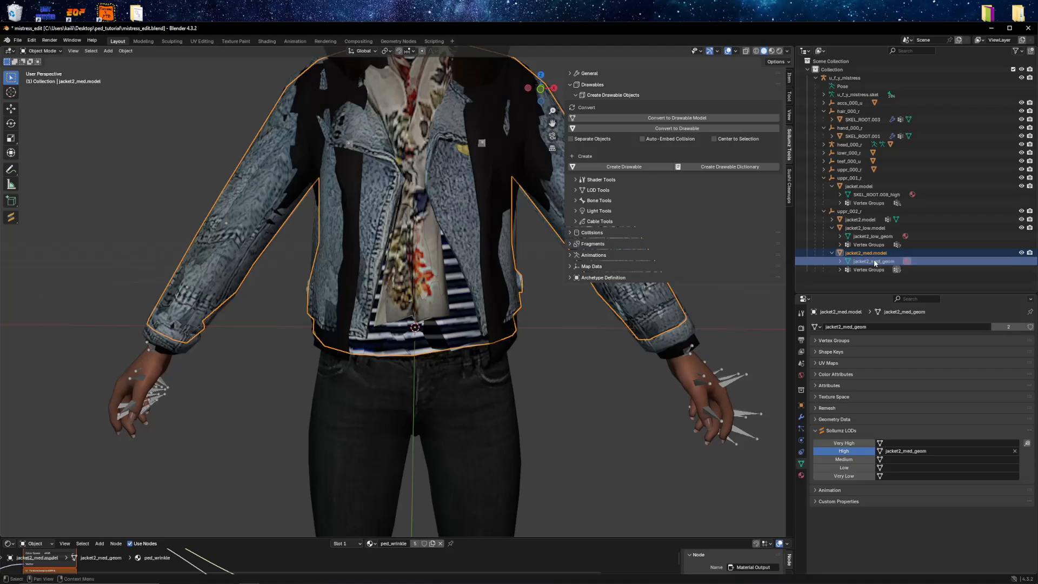
key(Return)
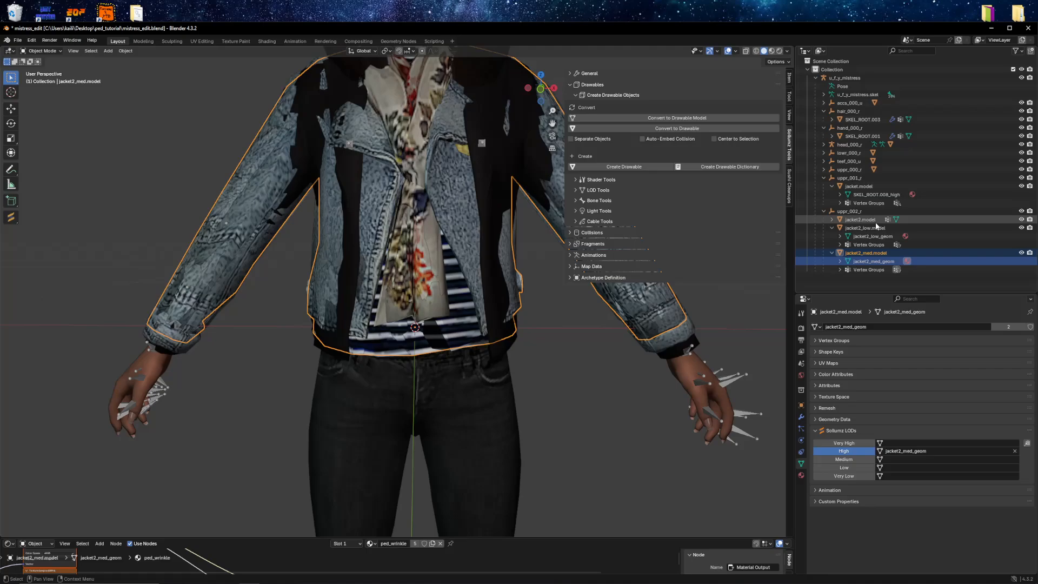
Step: Check the LOD mesh assignments of jacket2.model against the mesh data of jacket2_low.model
click(860, 219)
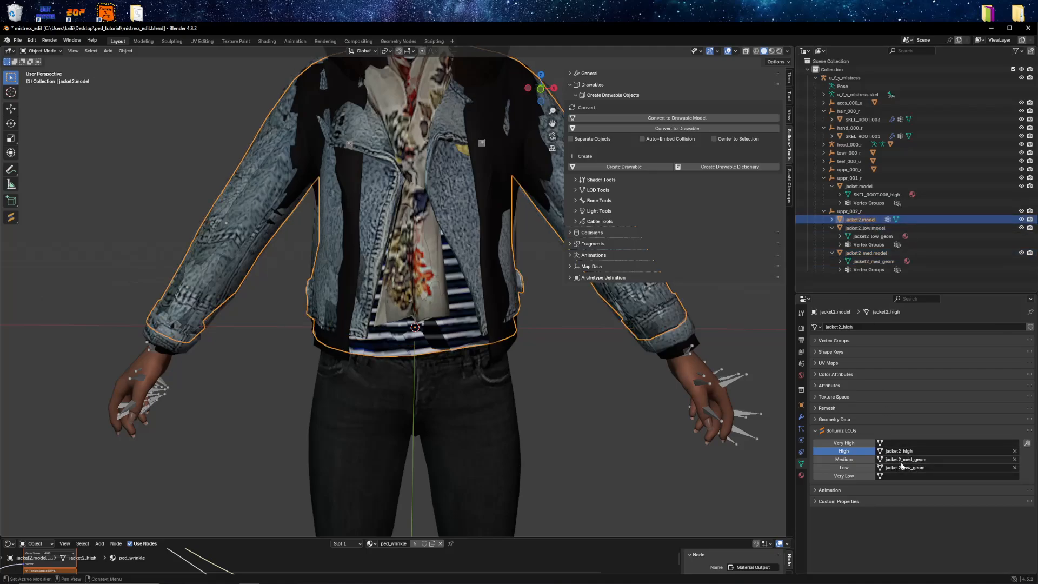
click(870, 238)
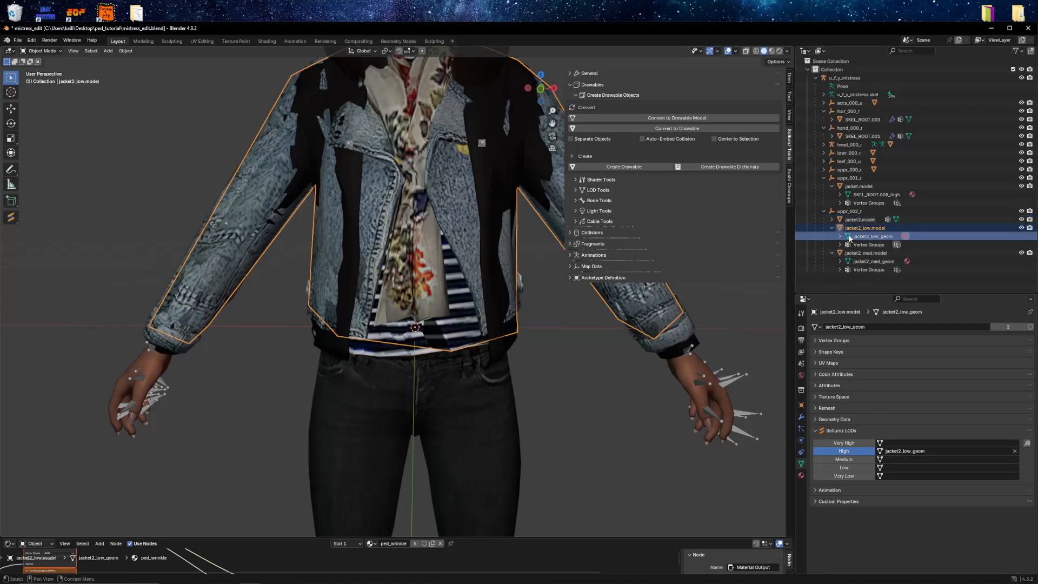
click(849, 228)
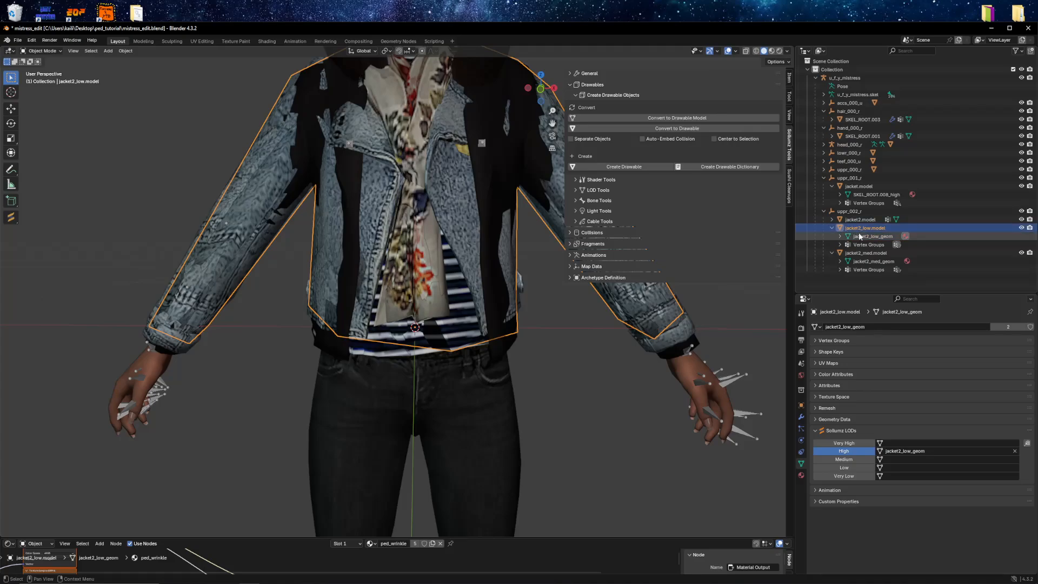
click(863, 238)
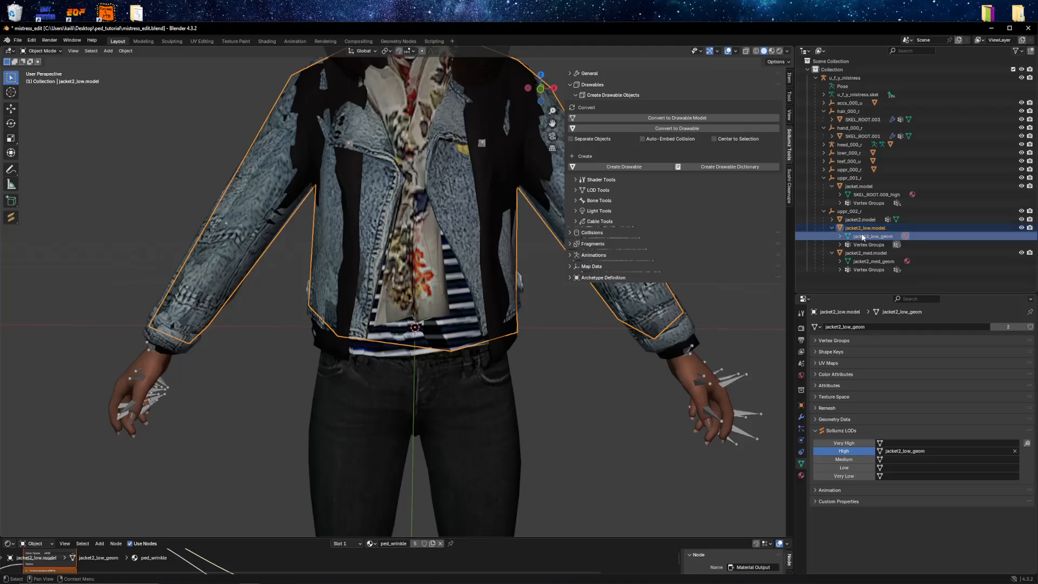
Step: Delete the separate jacket2_low.model and jacket2_med.model objects from uppr_002_r
click(833, 228)
click(833, 236)
click(856, 220)
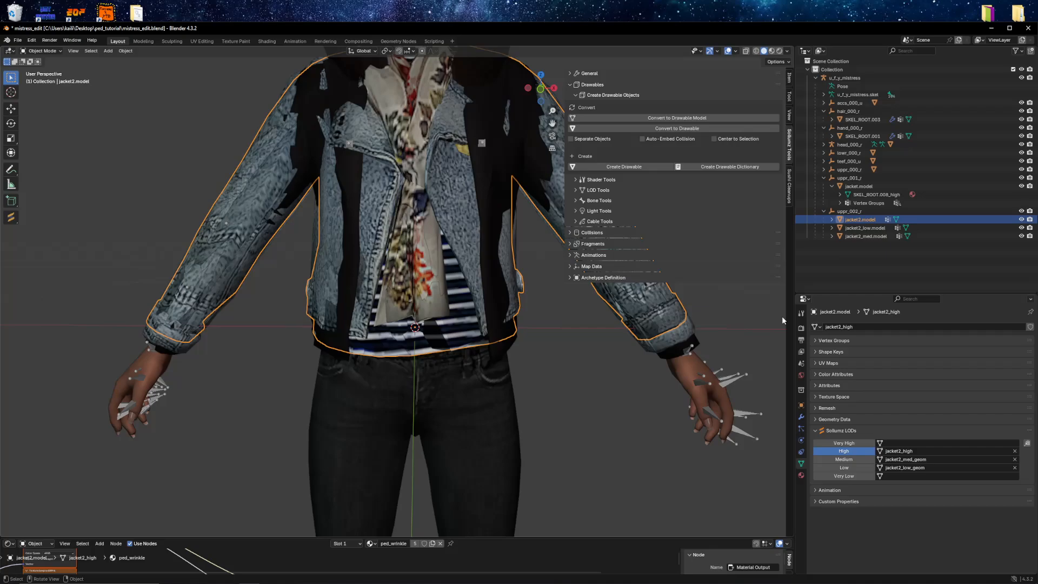
click(867, 227)
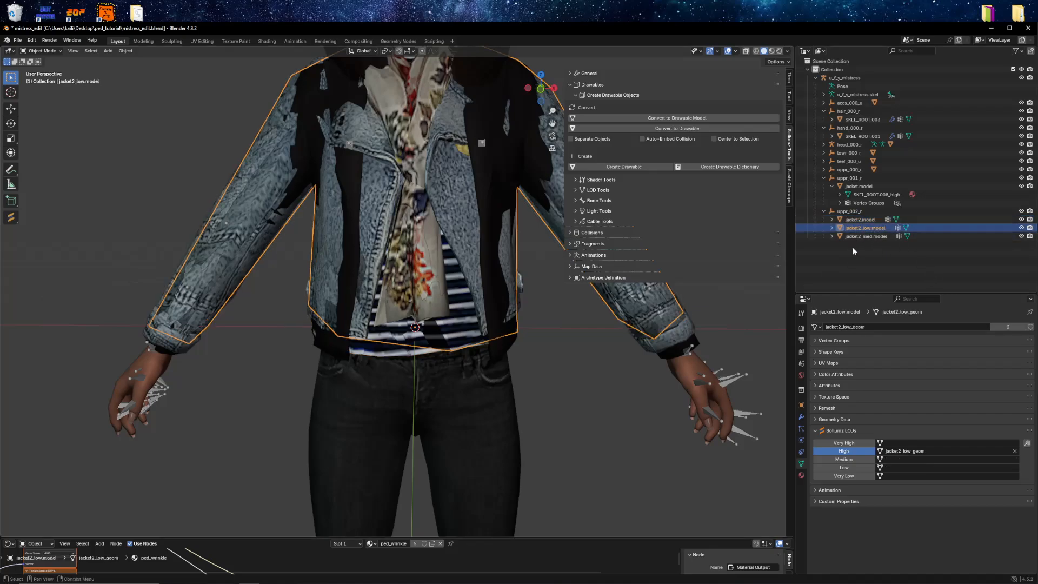
key(Delete)
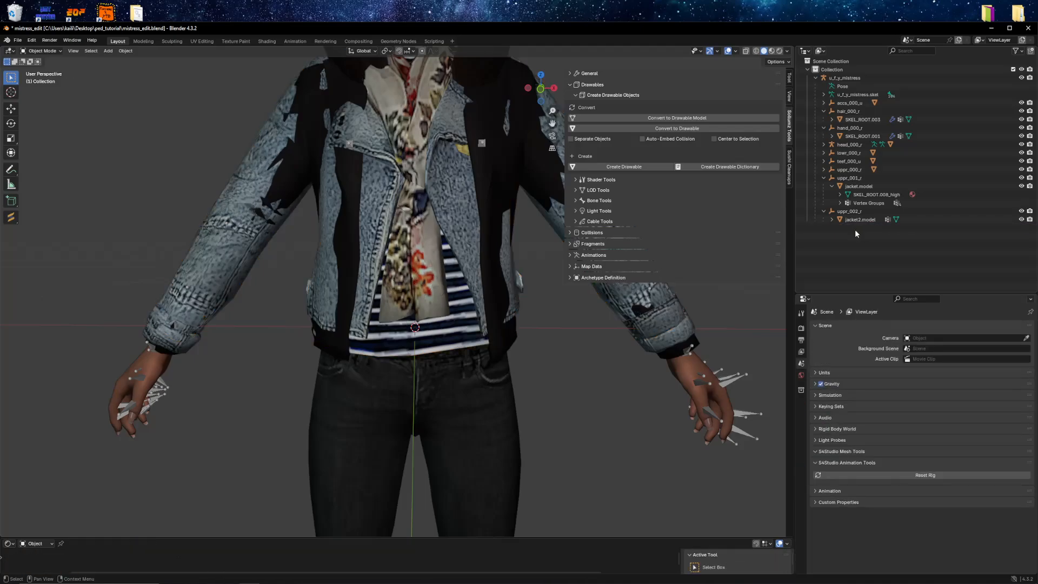
Step: Collapse the Create Drawable Objects tools and expand the Sollumz General tools that hold the level of detail options
scroll(486, 217, down, 4)
middle_drag(432, 259, 463, 236)
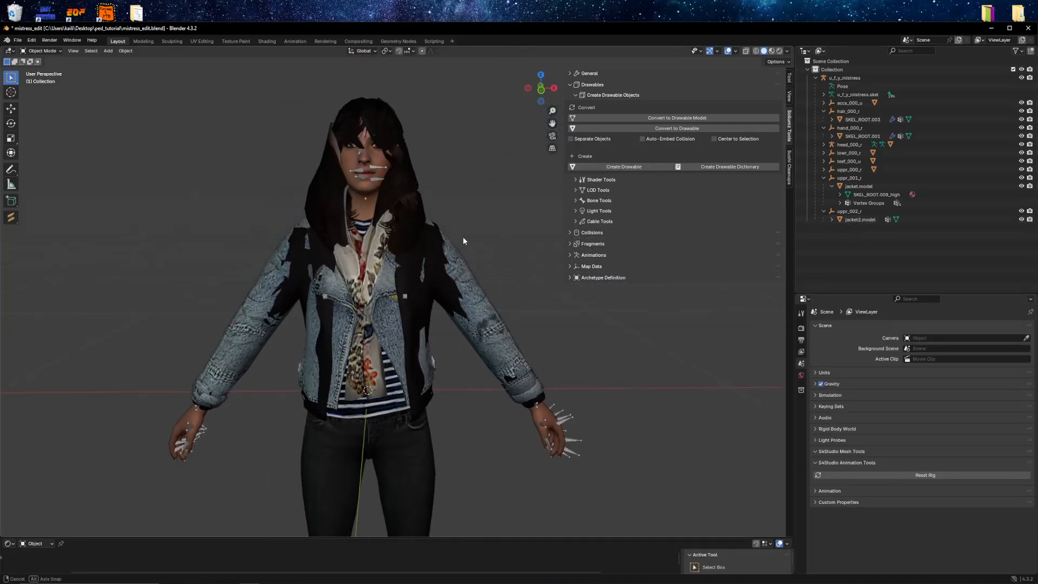
click(593, 95)
click(585, 73)
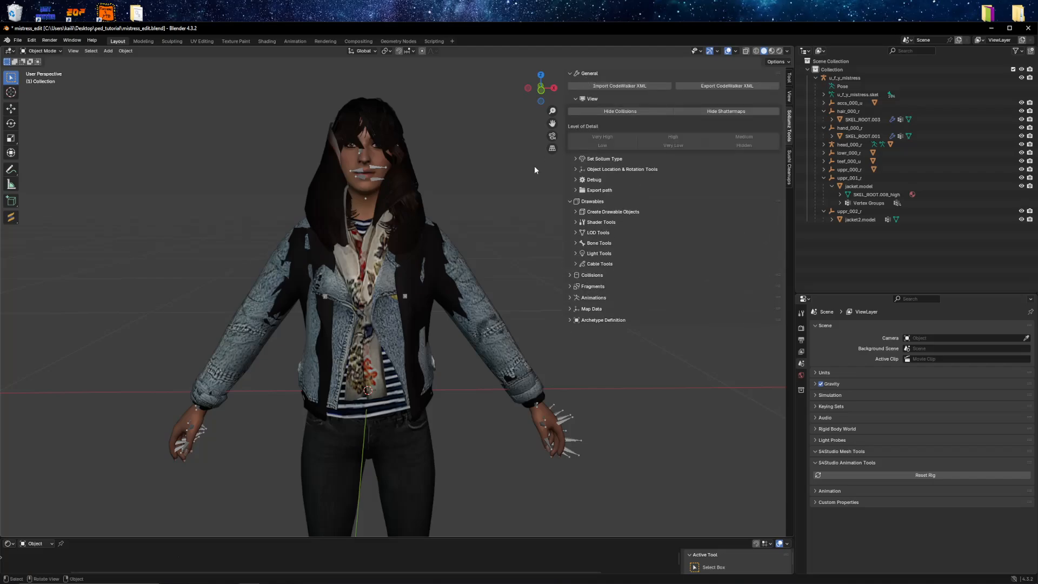
key(shift+v)
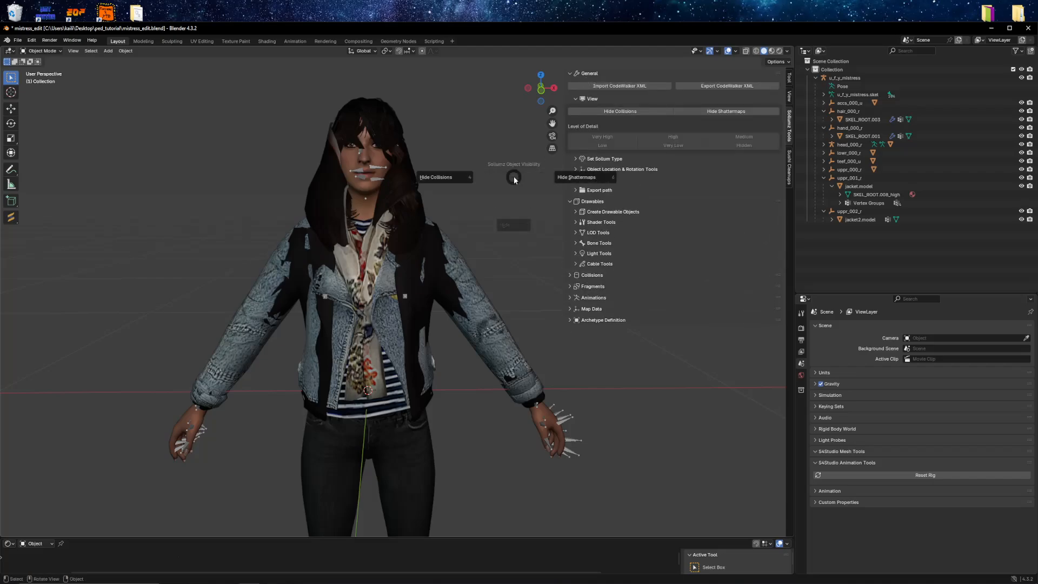
key(Escape)
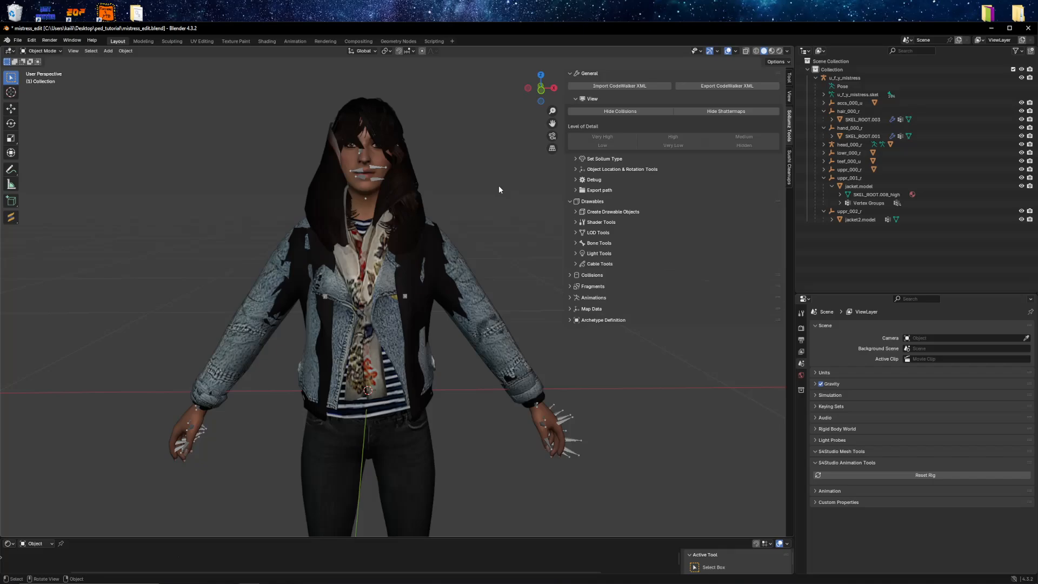
Step: Select jacket.model under uppr_001_r and switch the displayed level of detail to Medium
click(849, 178)
click(436, 238)
key(Tab)
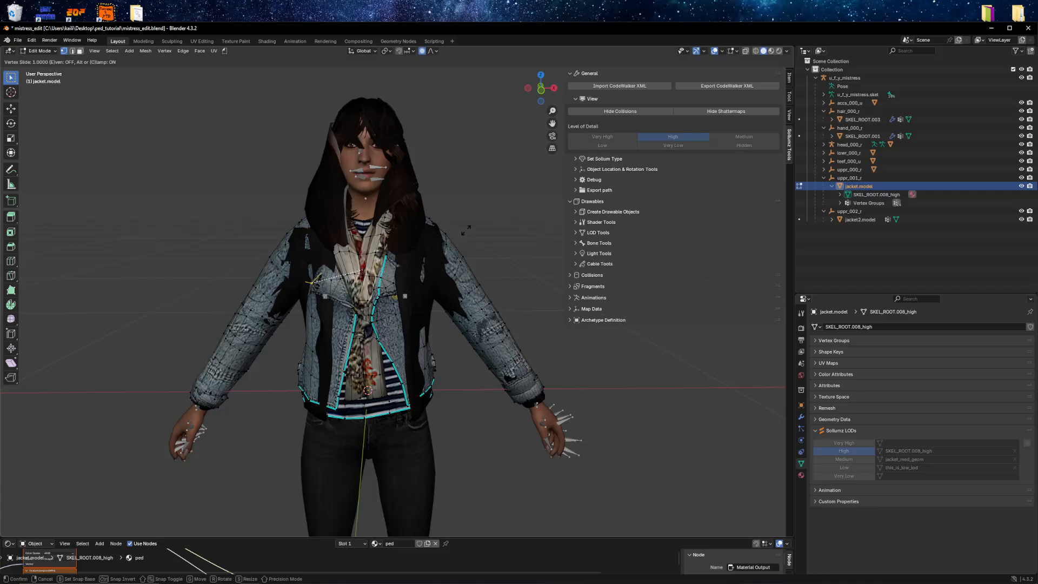
key(Tab)
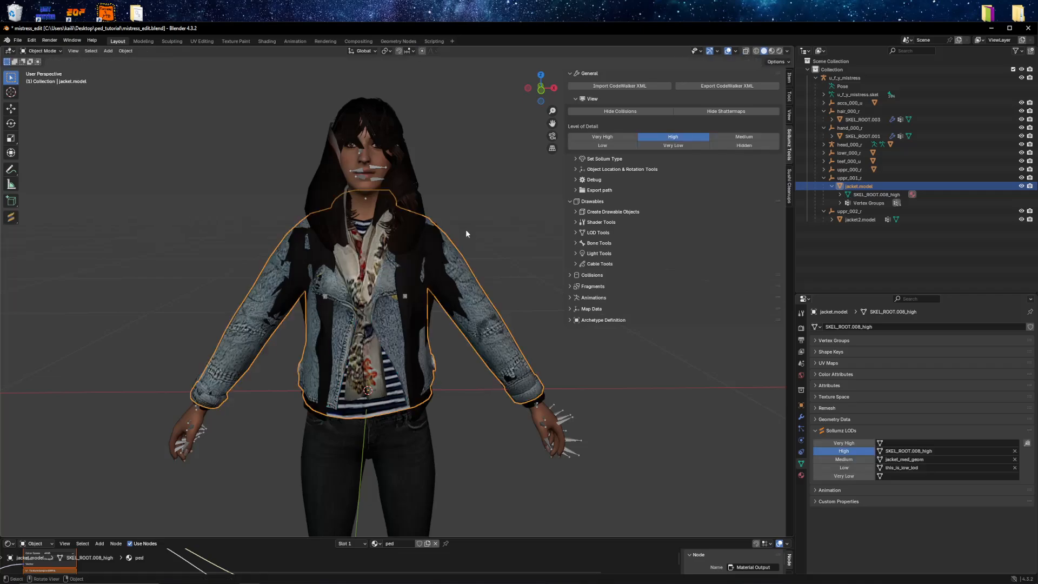
middle_drag(466, 229, 453, 247)
key(alt+v)
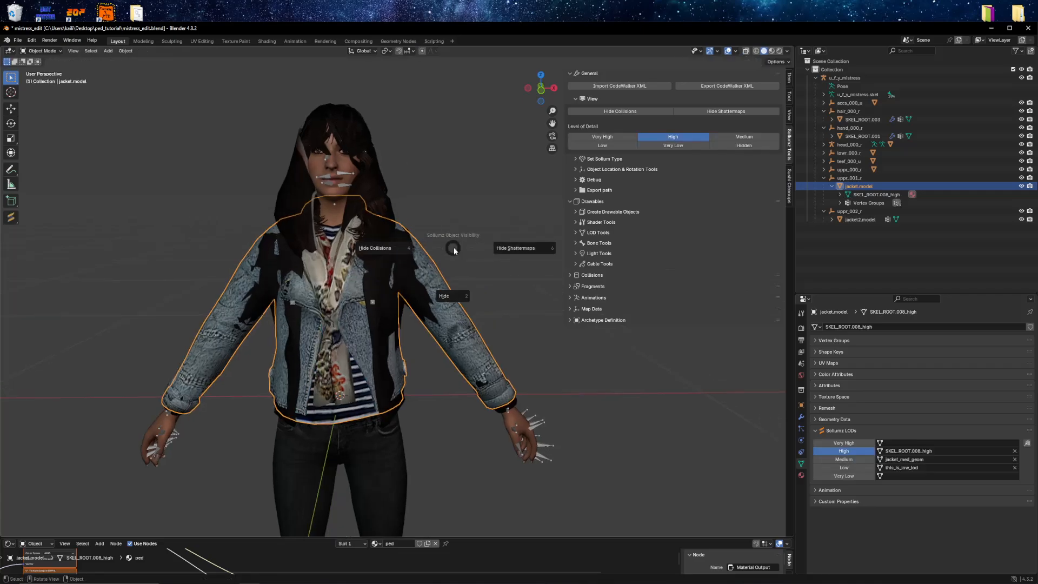
click(500, 252)
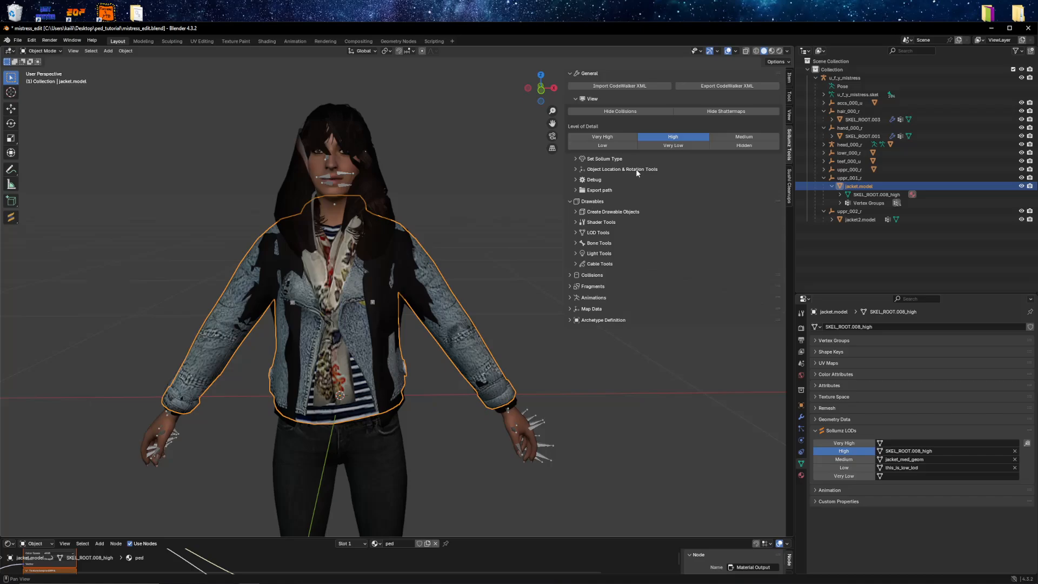
click(713, 136)
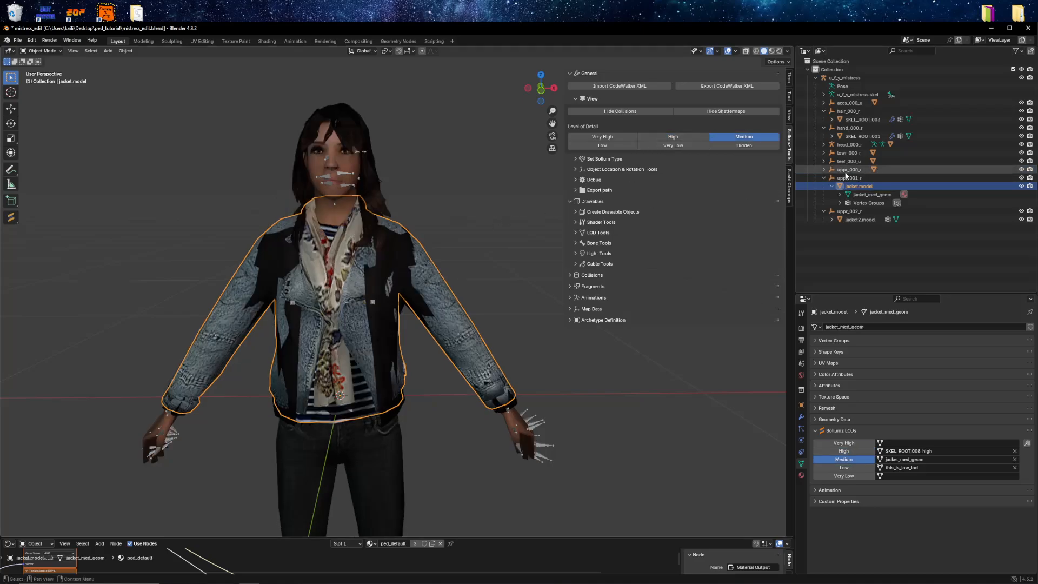
Step: Delete the uppr_001_r and uppr_000_r hierarchies, keeping only uppr_002_r as the upper body Drawable
right_click(845, 177)
click(833, 176)
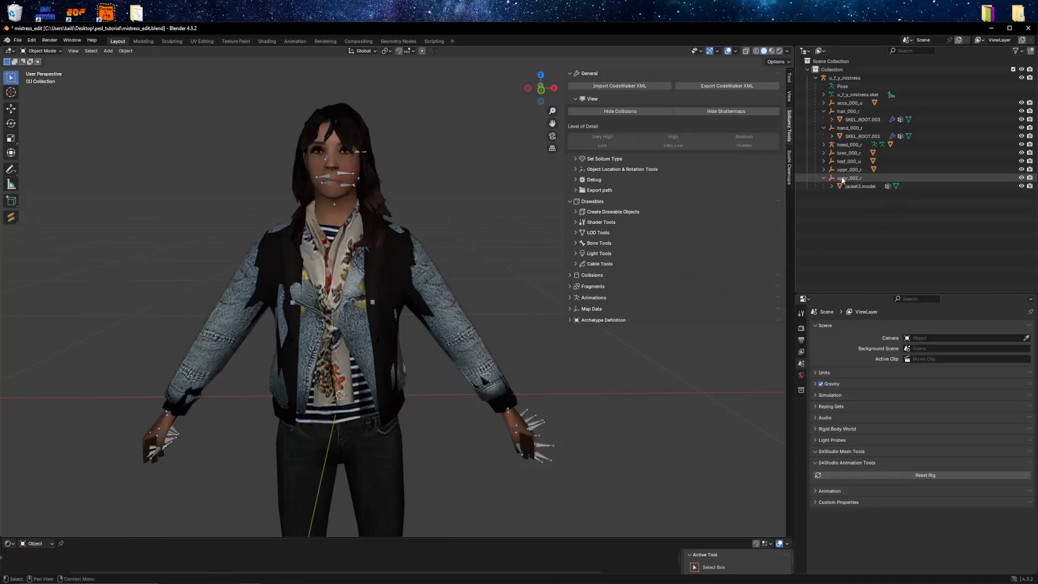
middle_drag(486, 218, 432, 252)
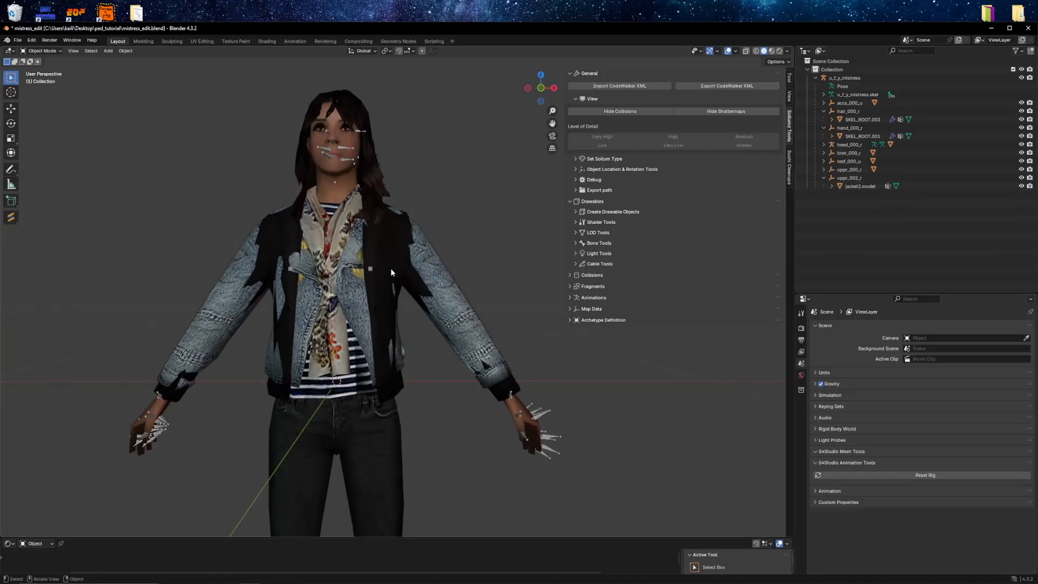
click(391, 268)
right_click(848, 170)
click(826, 171)
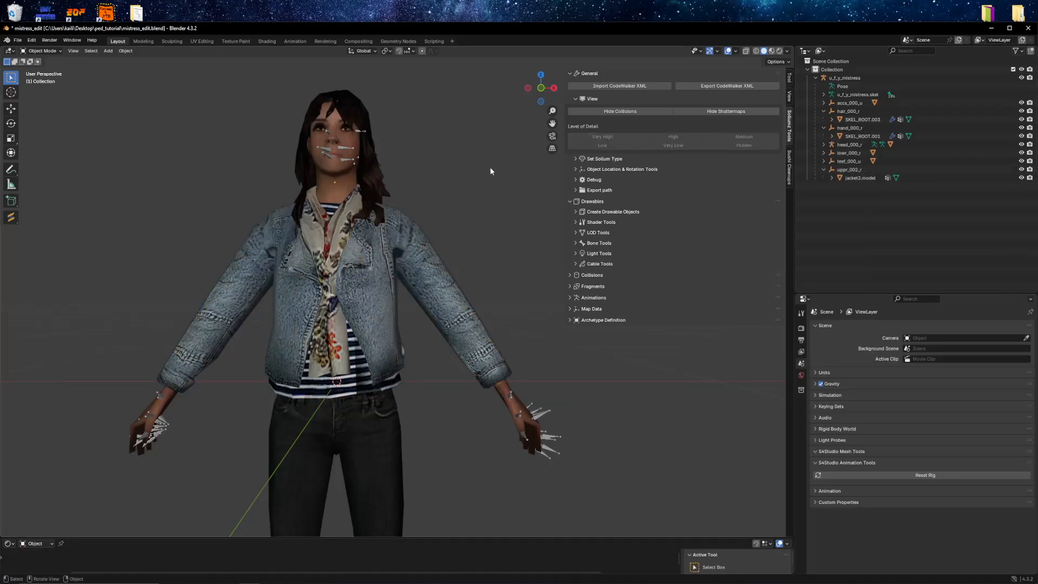
Step: Select uppr_002_r and compare the ped's jacket at the Low, Medium and High levels of detail
click(849, 169)
click(602, 146)
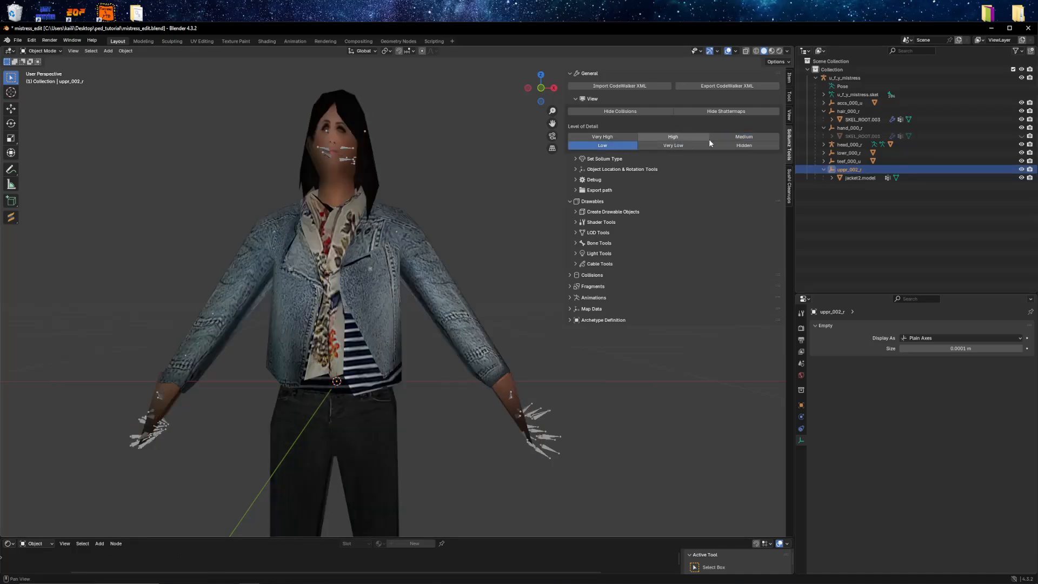
click(736, 139)
click(694, 140)
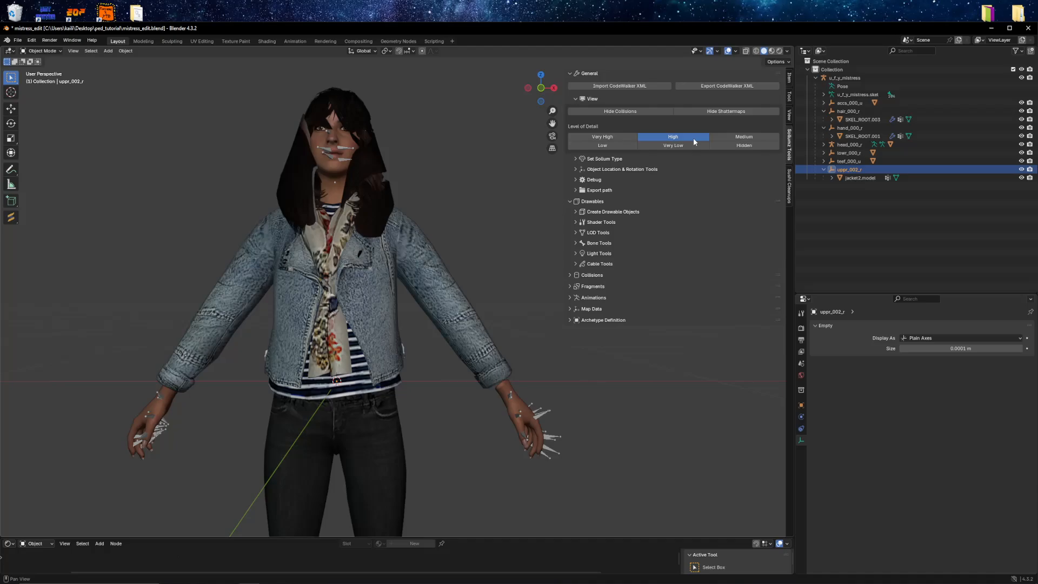
click(757, 138)
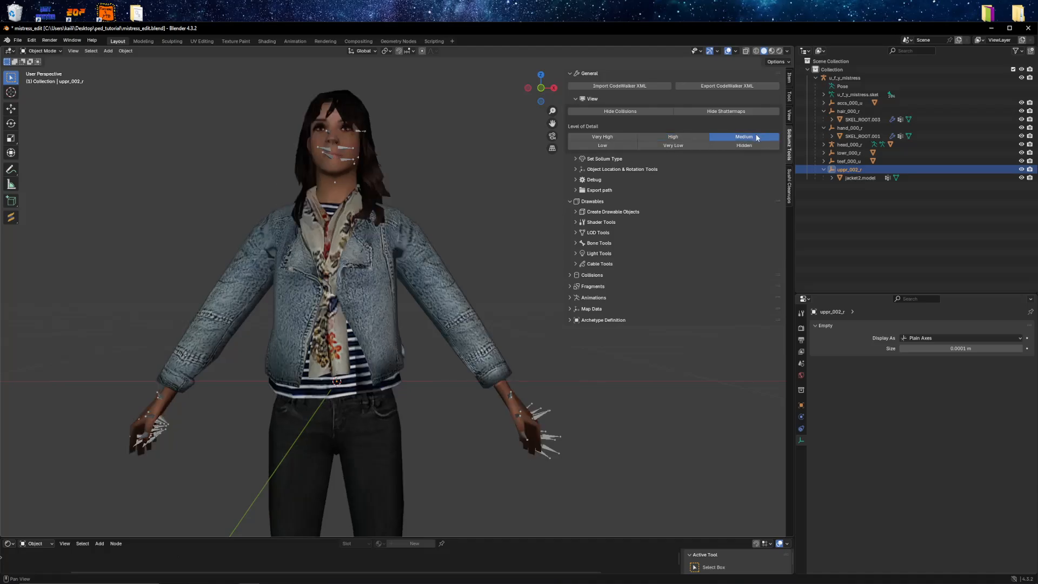
click(689, 138)
click(603, 145)
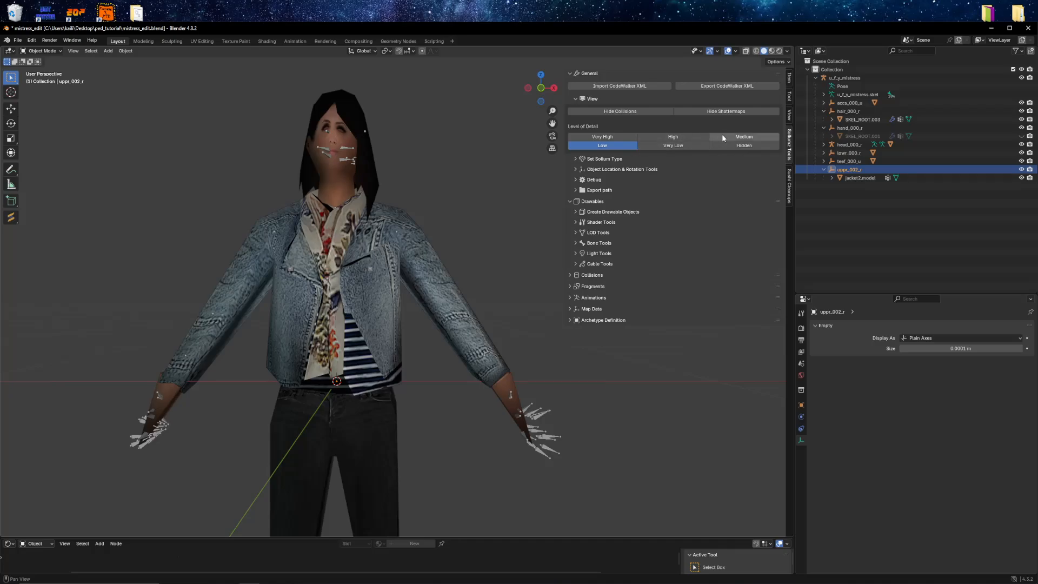
Step: Switch the ped's displayed level of detail to Medium and back to High
click(723, 136)
click(673, 137)
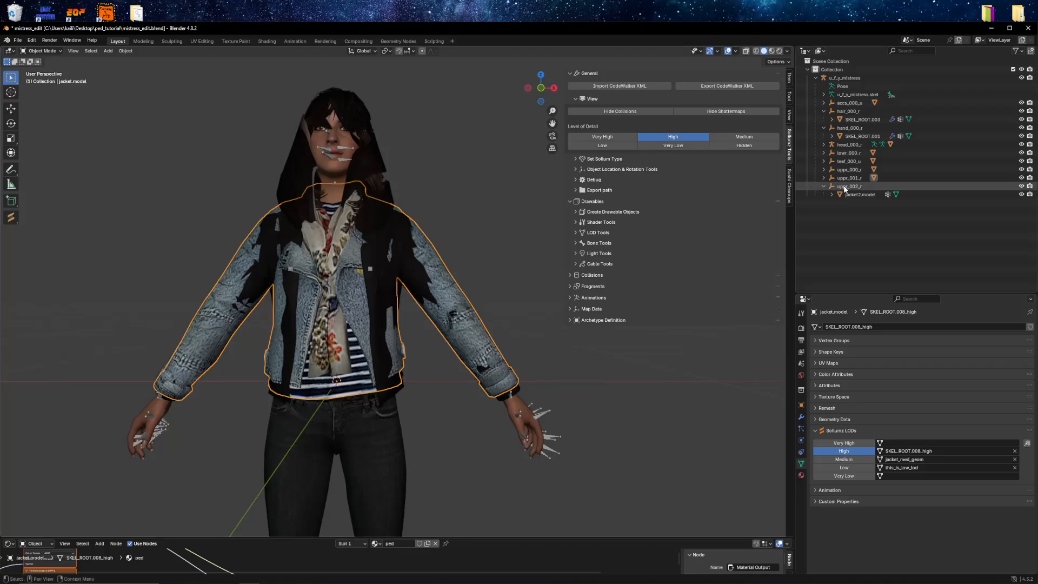
Step: Select jacket2.model under uppr_002_r and review its jacket2_high mesh, its object properties and its Sollumz LOD assignments
click(847, 195)
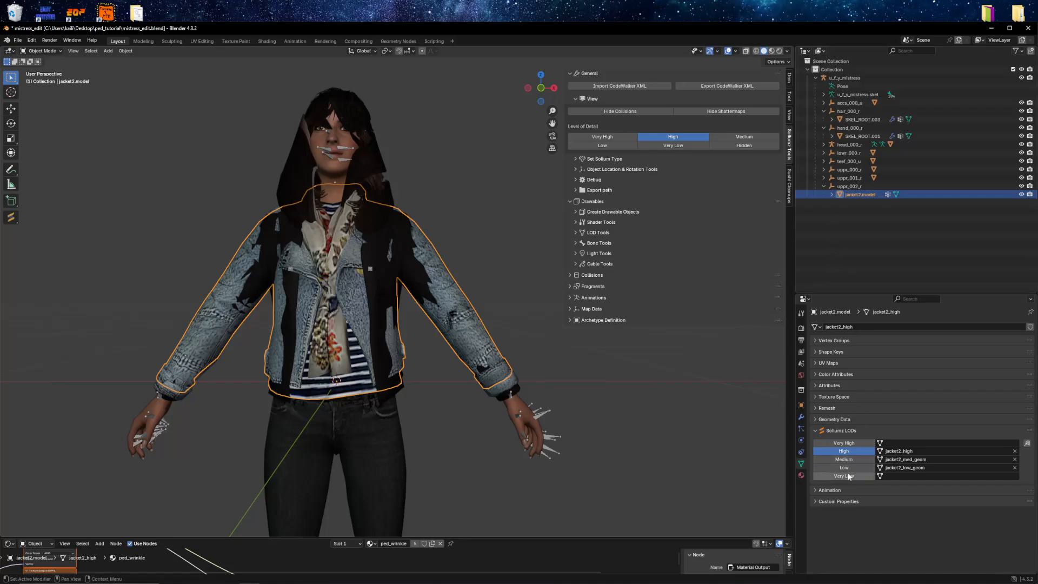
click(832, 194)
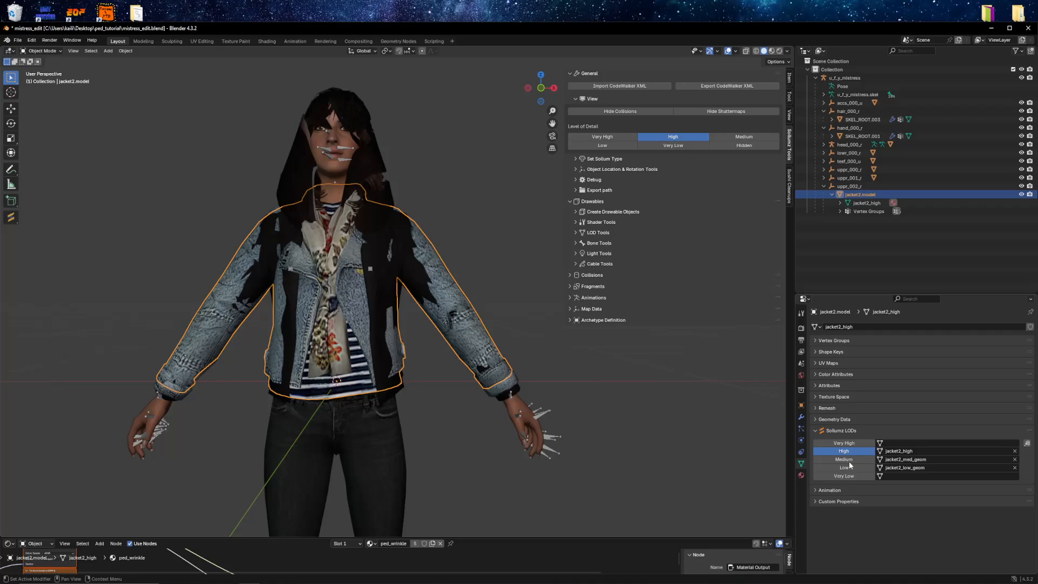
click(844, 204)
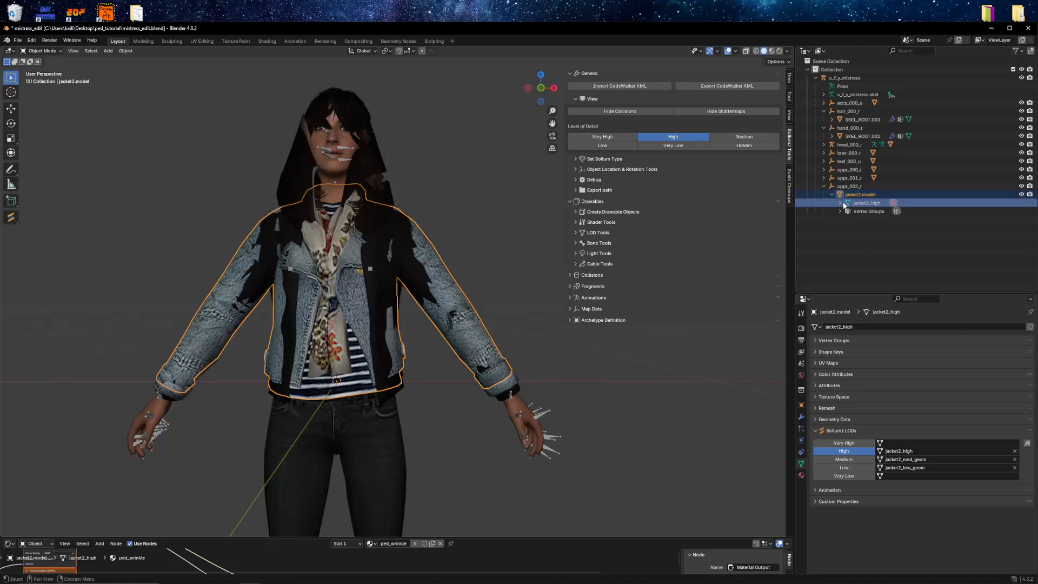
click(802, 405)
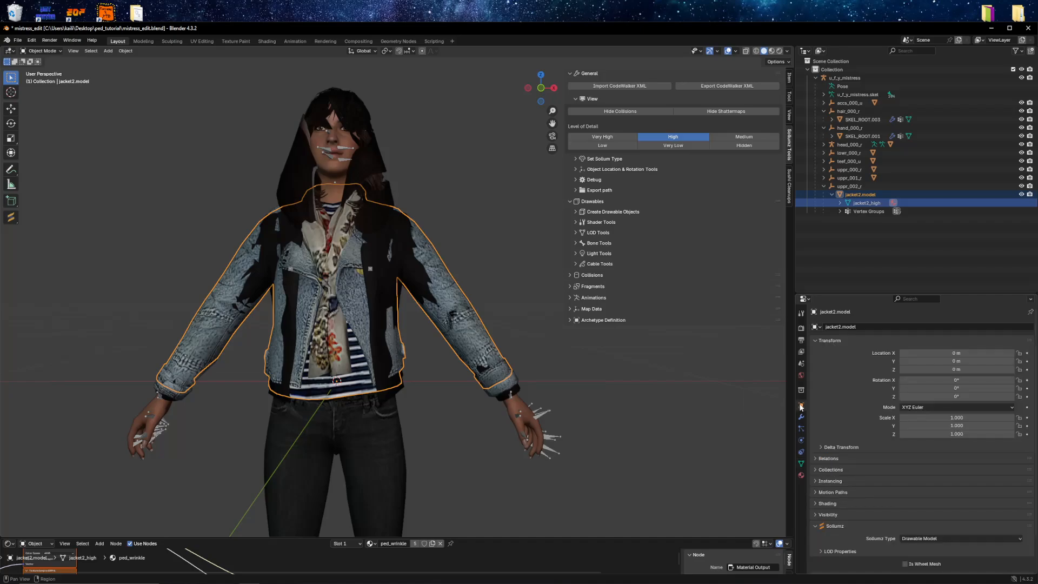
click(801, 463)
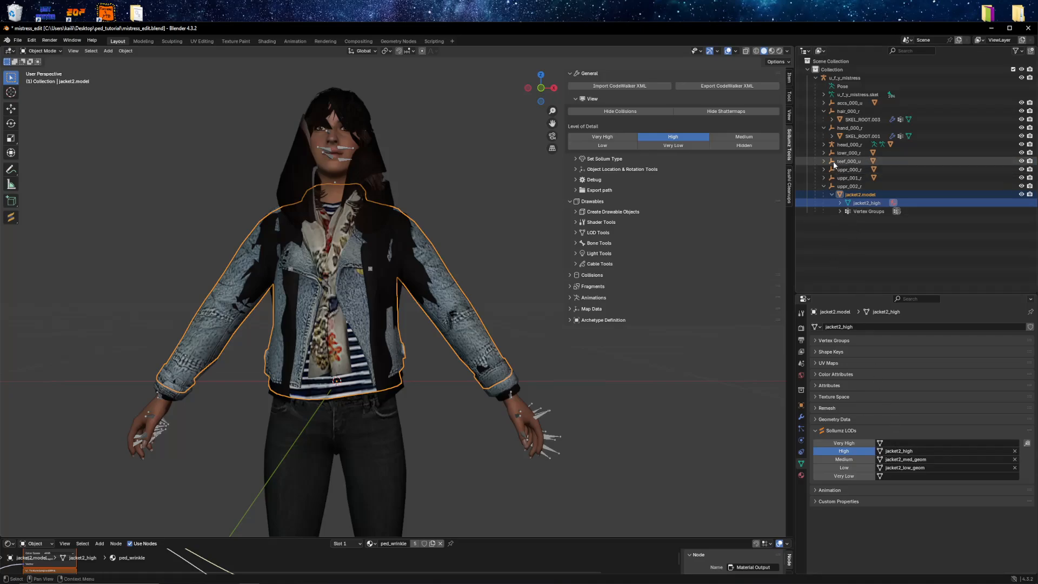
Step: Collapse the uppr_002_r hierarchy, maximize the program window and view the whole ped
click(823, 186)
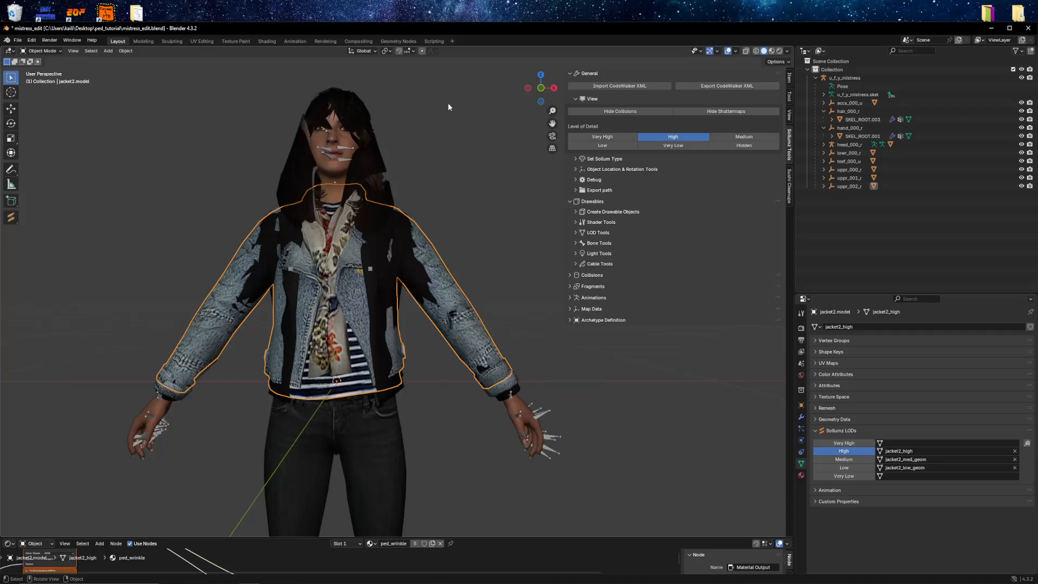
click(1010, 28)
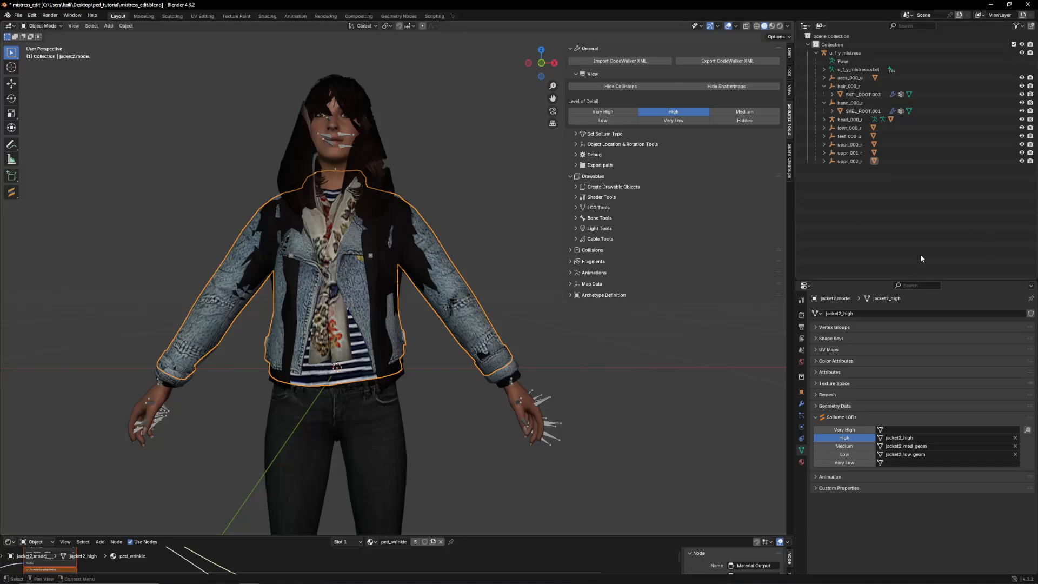
scroll(491, 193, down, 4)
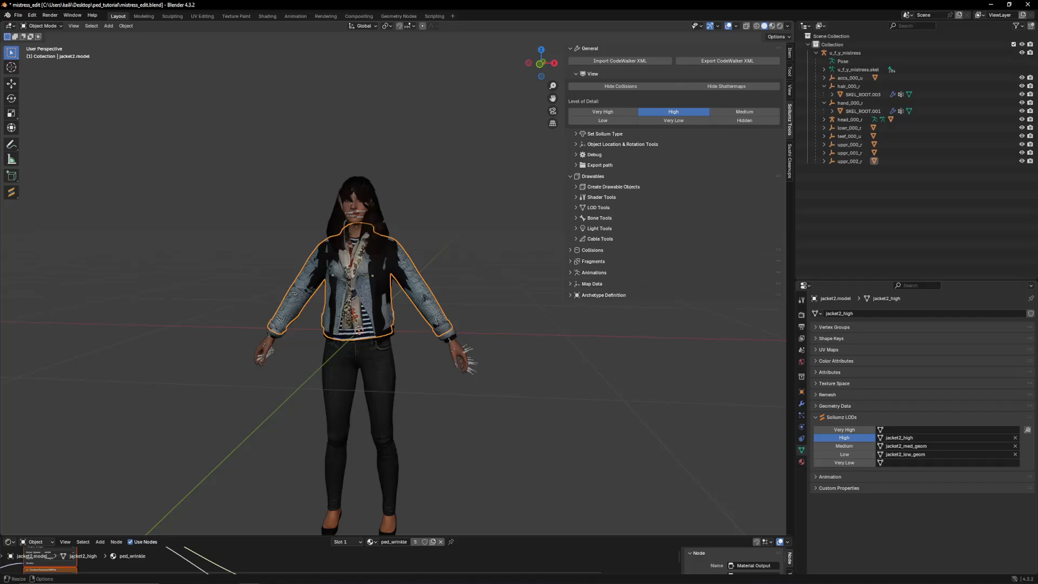
scroll(365, 290, up, 2)
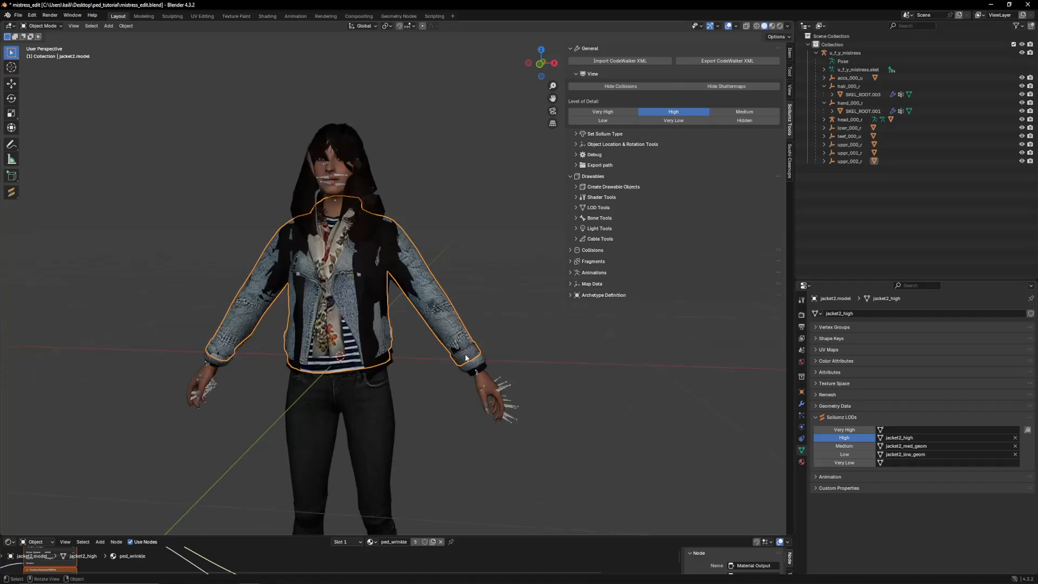